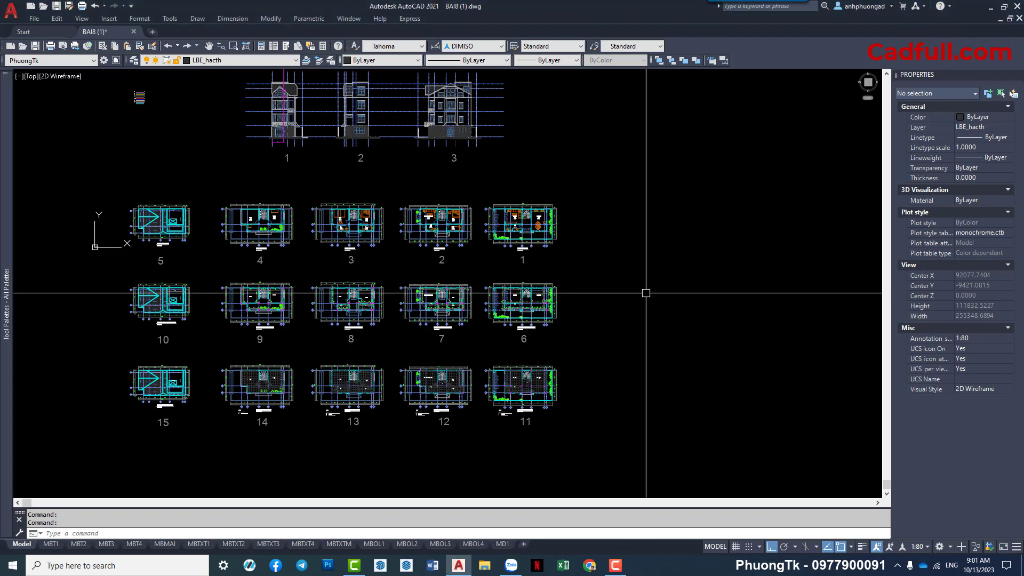
Zoom in and out over the sheet set to find the numbered floor plans.
scroll(597, 288, "down", 2)
scroll(590, 311, "down", 2)
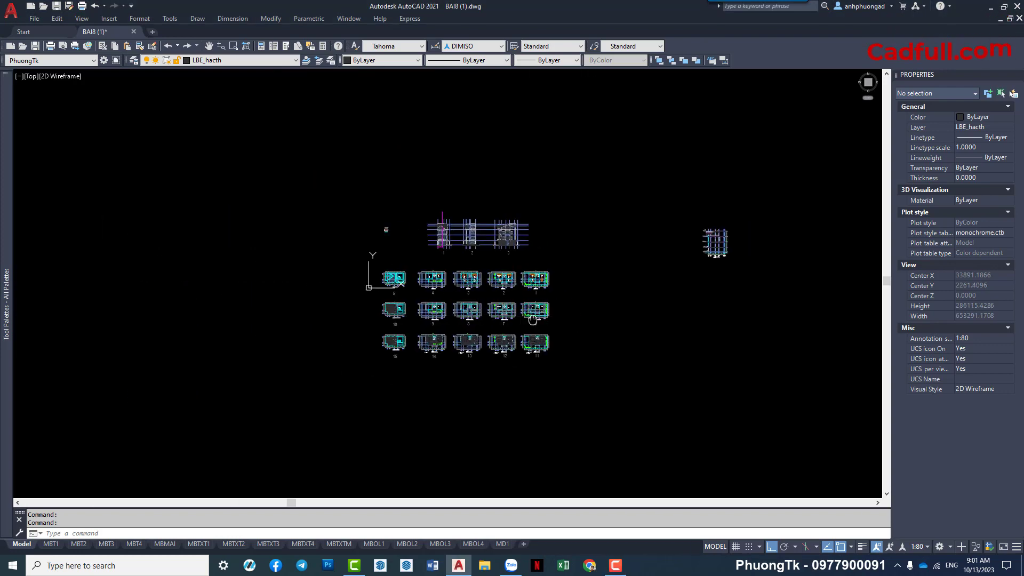
scroll(583, 181, "up", 2)
scroll(583, 182, "up", 5)
scroll(457, 263, "down", 5)
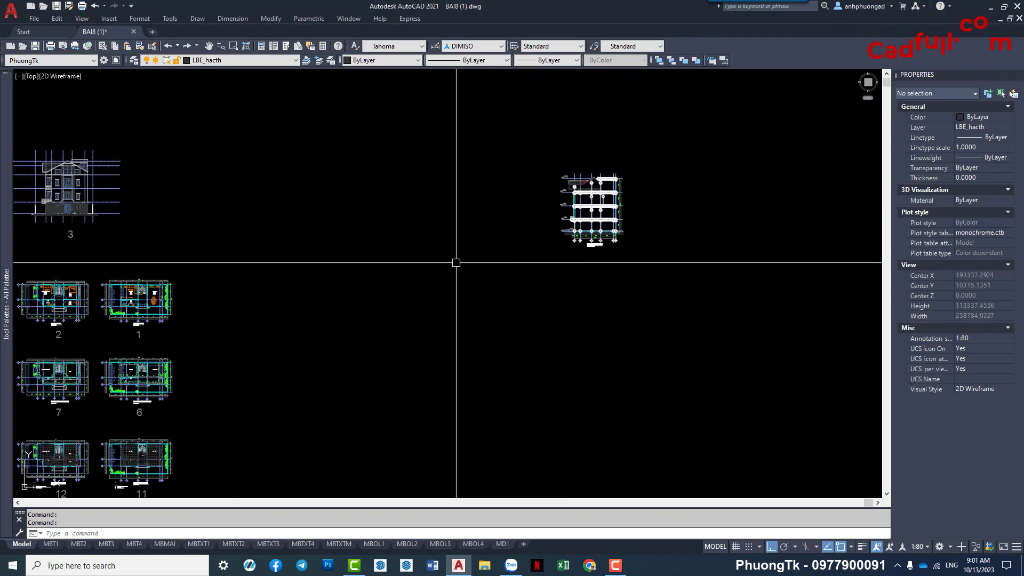
scroll(709, 194, "up", 3)
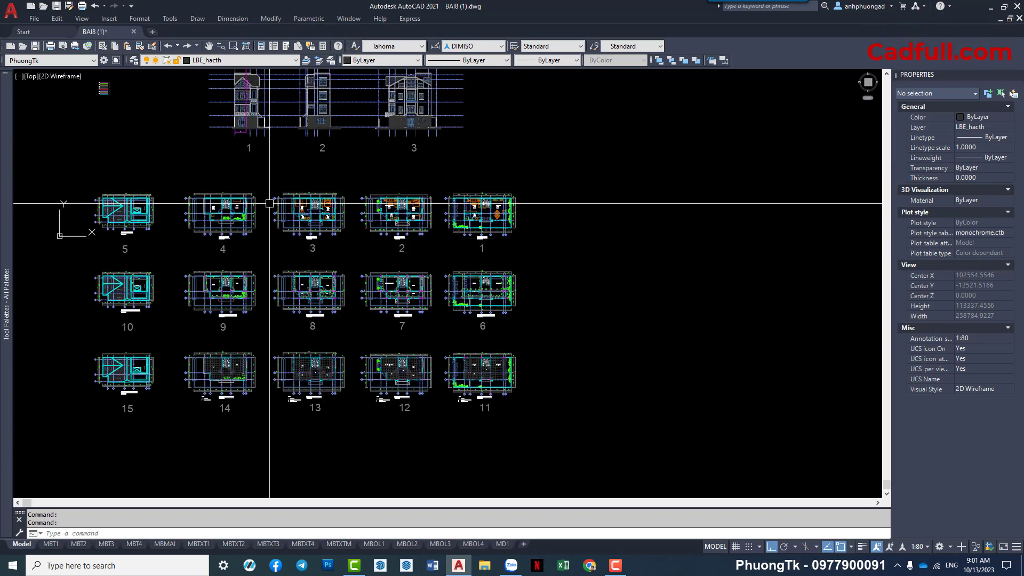
scroll(265, 201, "up", 6)
scroll(496, 256, "down", 2)
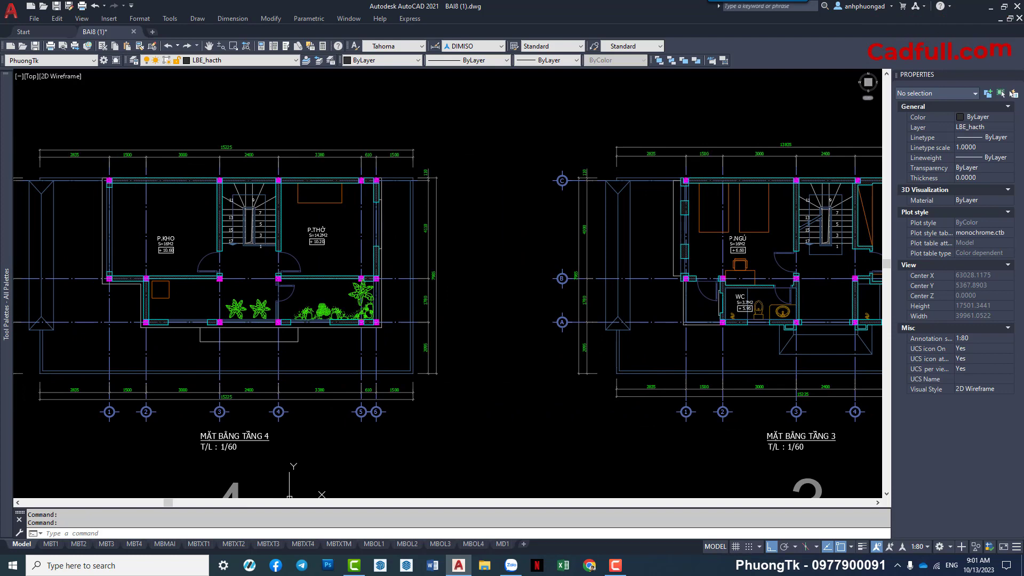
scroll(480, 224, "down", 5)
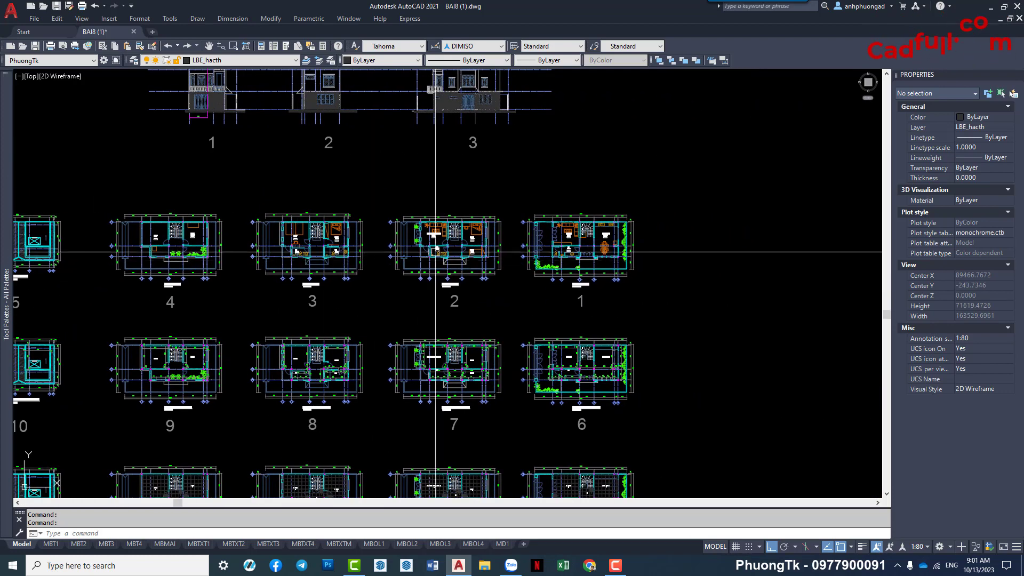
scroll(607, 224, "up", 3)
Pan across floor plans 4, 3, 2 and 1 for a close look.
middle_click_drag(20, 308, 410, 300)
middle_click_drag(229, 299, 592, 283)
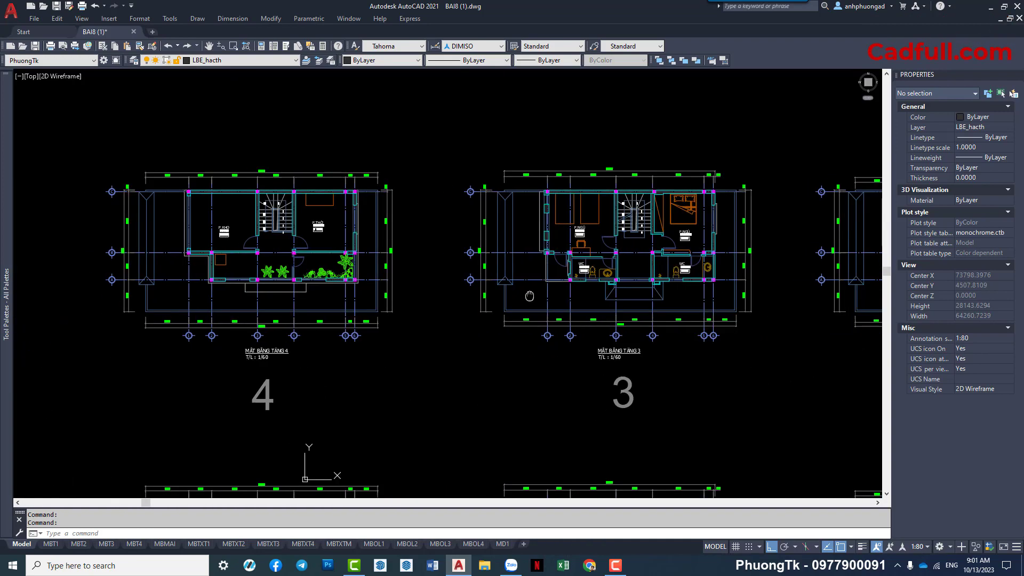
scroll(288, 299, "down", 2)
scroll(278, 301, "up", 3)
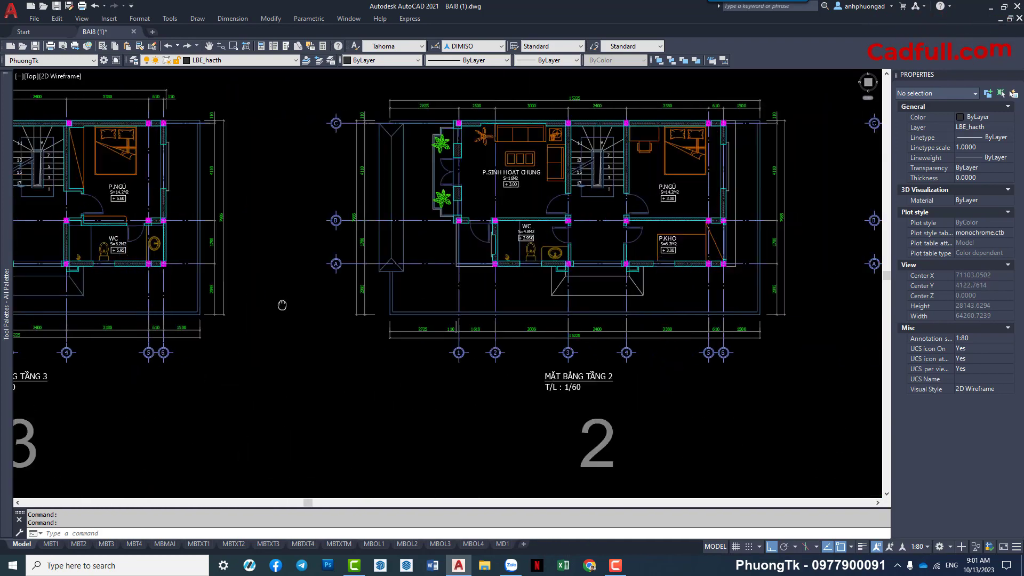
middle_click_drag(523, 299, 283, 298)
middle_click_drag(813, 294, 568, 294)
middle_click_drag(832, 278, 510, 275)
scroll(510, 276, "down", 3)
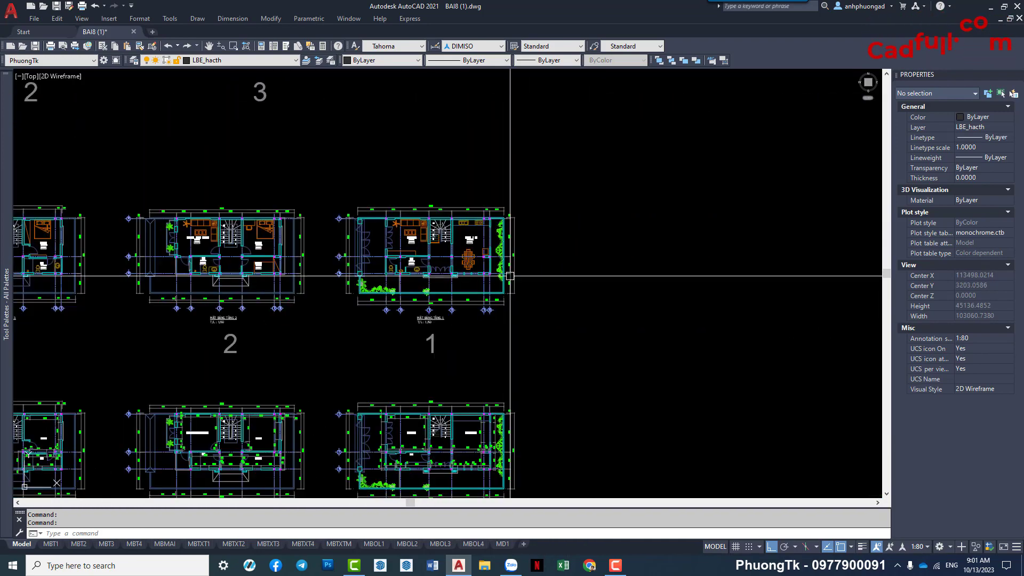
middle_click_drag(508, 328, 519, 272)
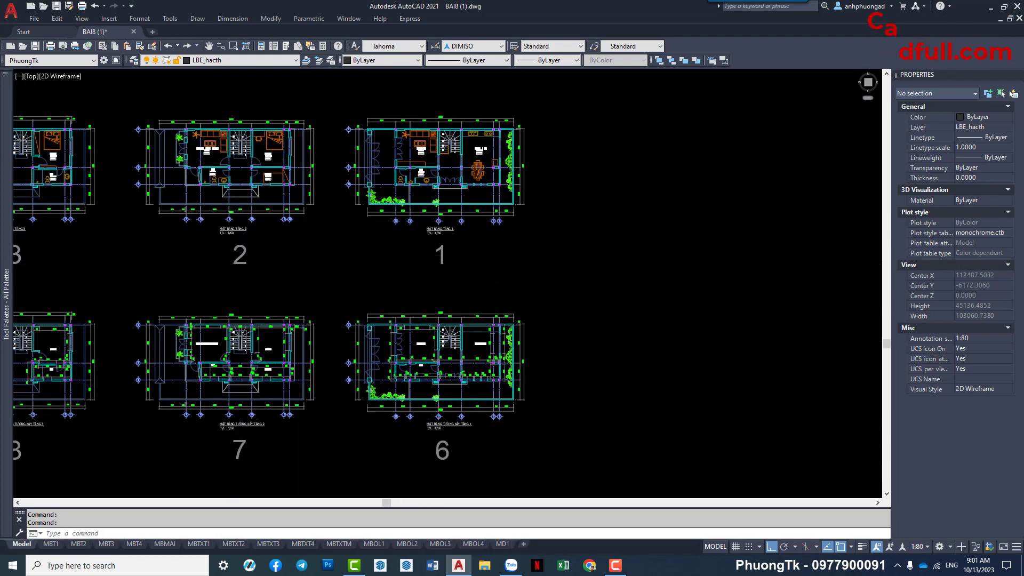
scroll(299, 343, "up", 4)
middle_click_drag(299, 343, 504, 306)
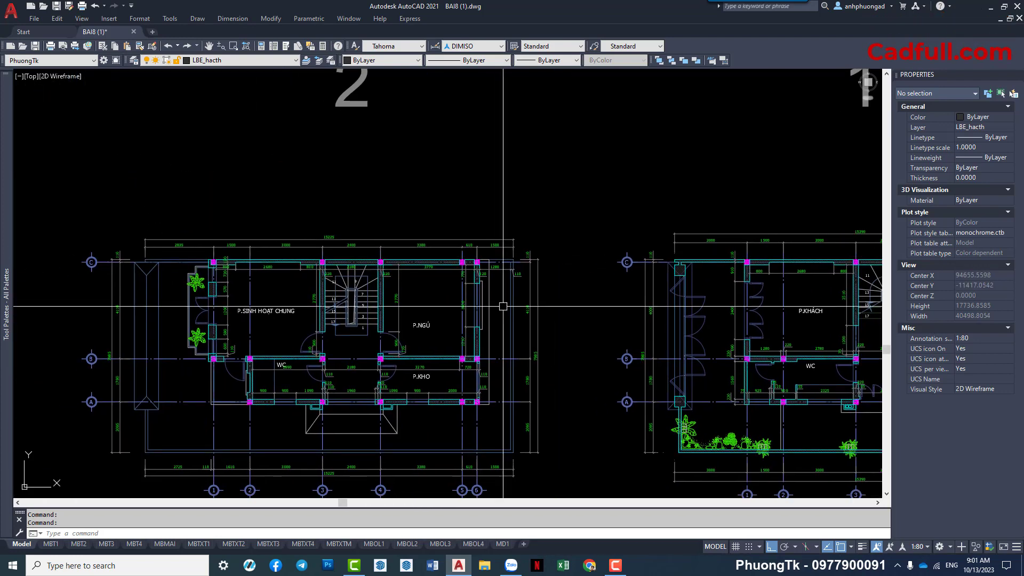
scroll(503, 307, "down", 4)
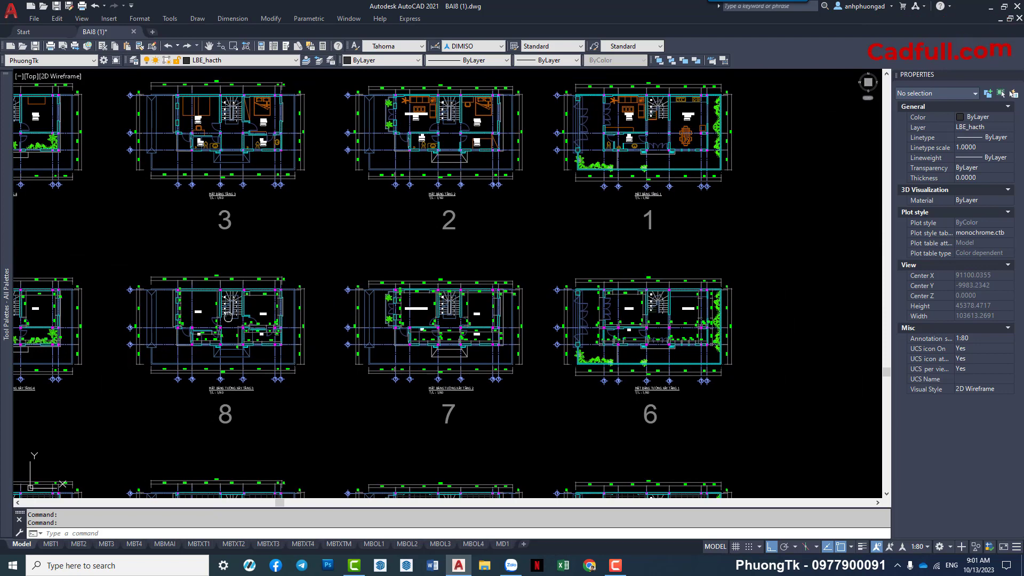
middle_click_drag(223, 315, 404, 328)
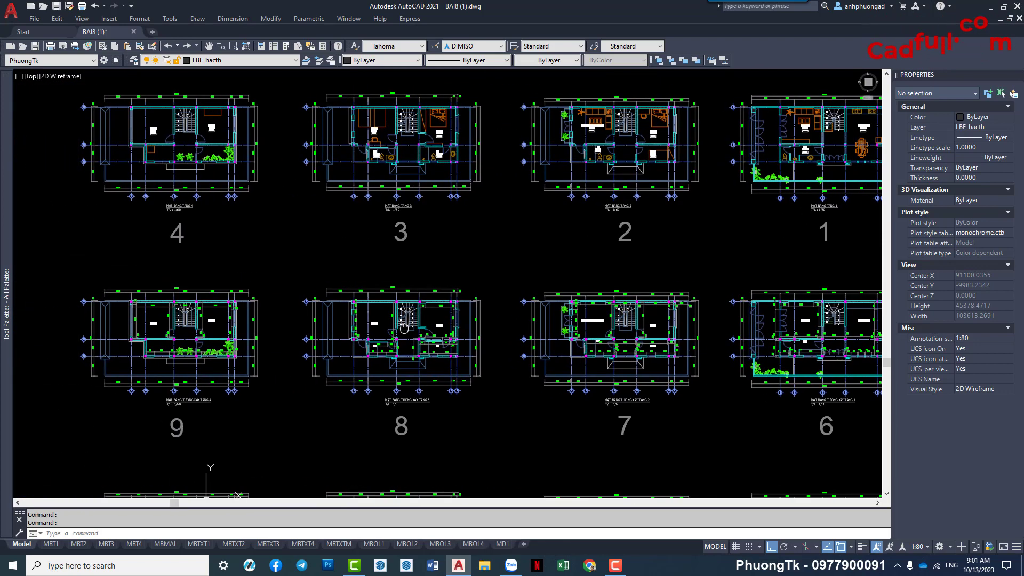
scroll(222, 189, "up", 8)
Inspect MẶT BẰNG TẦNG 4, including its title, grid bubbles, stairs and grid line C.
mouse_move(222, 190)
middle_mouse_down()
mouse_move(300, 298)
mouse_move(334, 404)
middle_mouse_up()
scroll(352, 406, "down", 4)
scroll(346, 395, "up", 2)
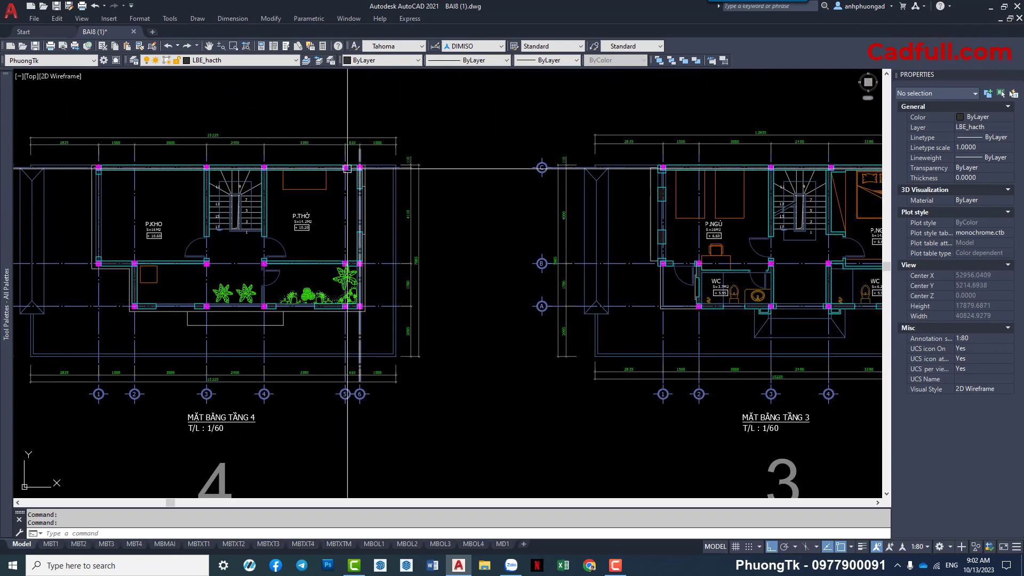
scroll(359, 395, "up", 2)
middle_click_drag(345, 284, 353, 386)
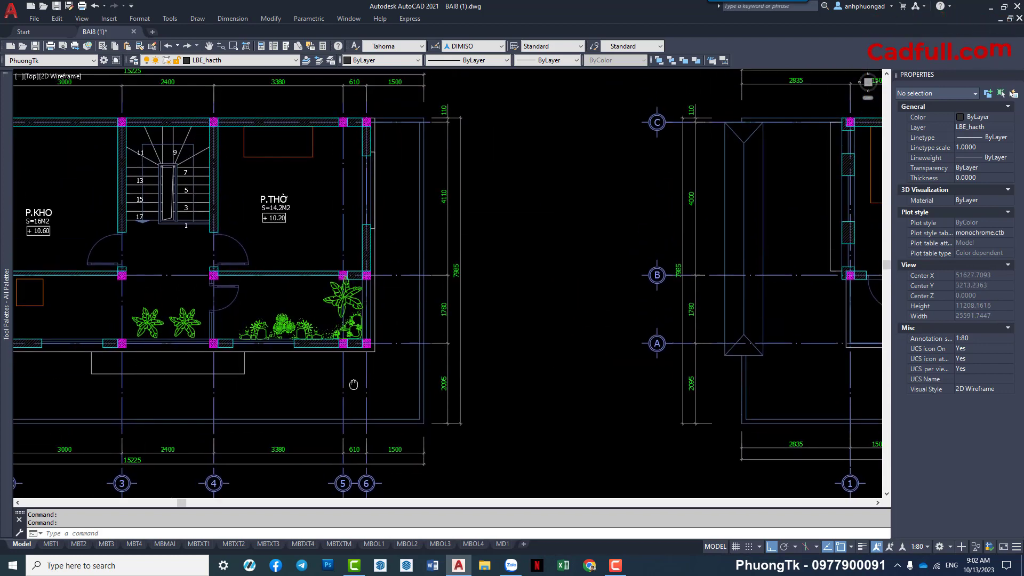
scroll(354, 203, "down", 3)
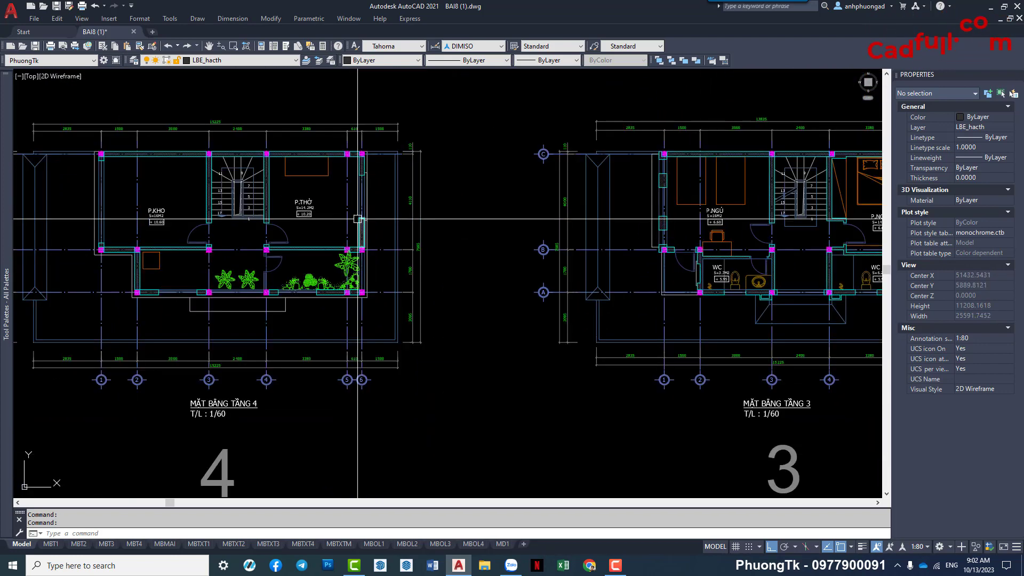
scroll(355, 229, "down", 4)
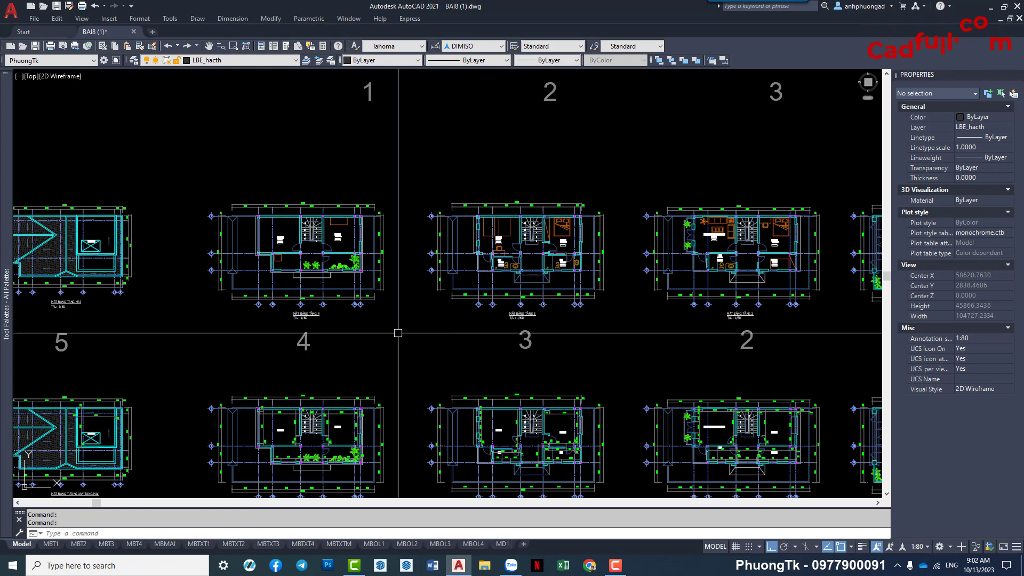
Check roof plan 5, then zoom out to the full sheet of elevations and plans.
middle_click_drag(158, 301, 213, 308)
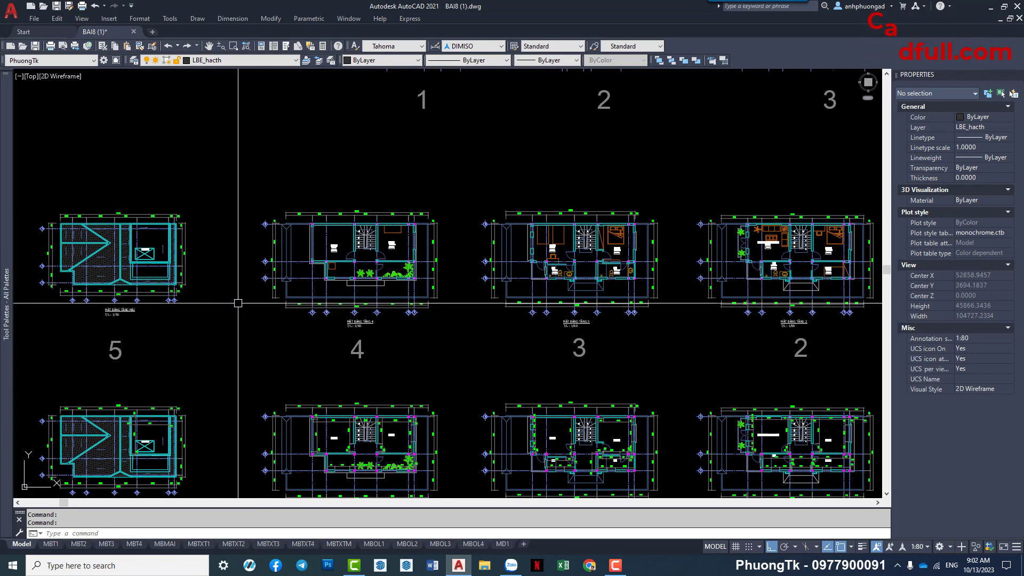
scroll(406, 326, "up", 2)
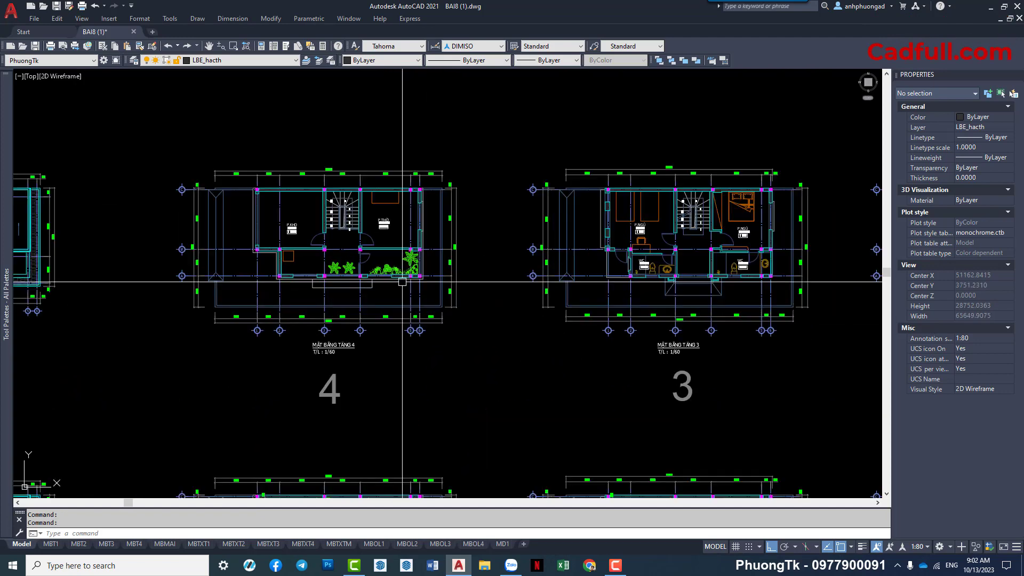
scroll(419, 305, "down", 2)
middle_click_drag(224, 336, 286, 353)
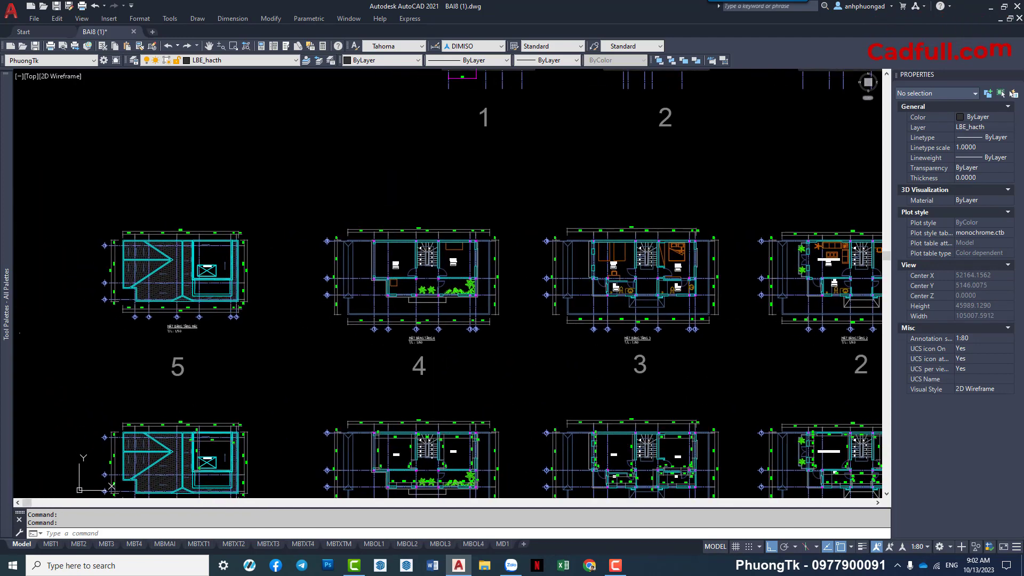
scroll(204, 302, "up", 4)
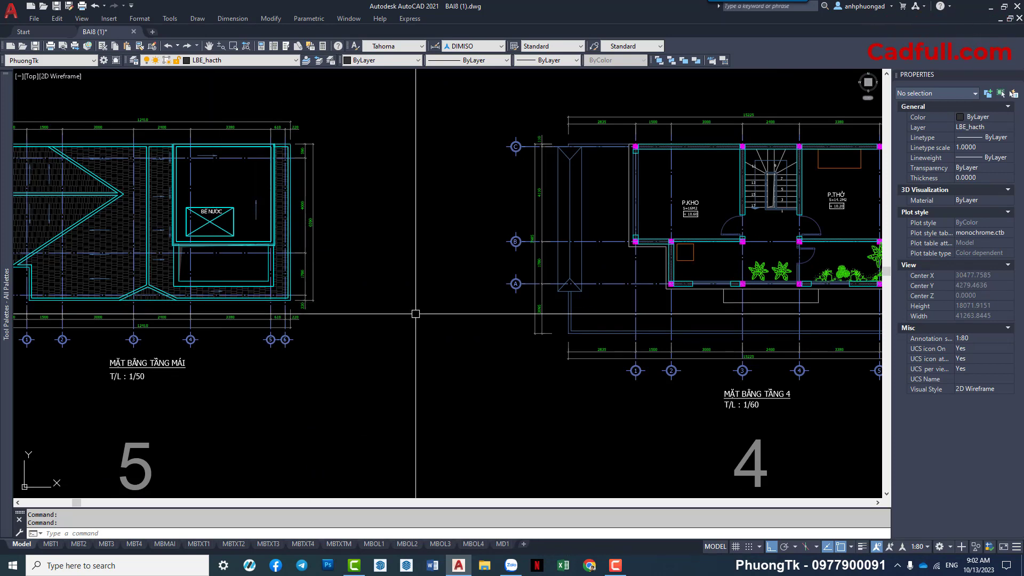
scroll(291, 279, "down", 2)
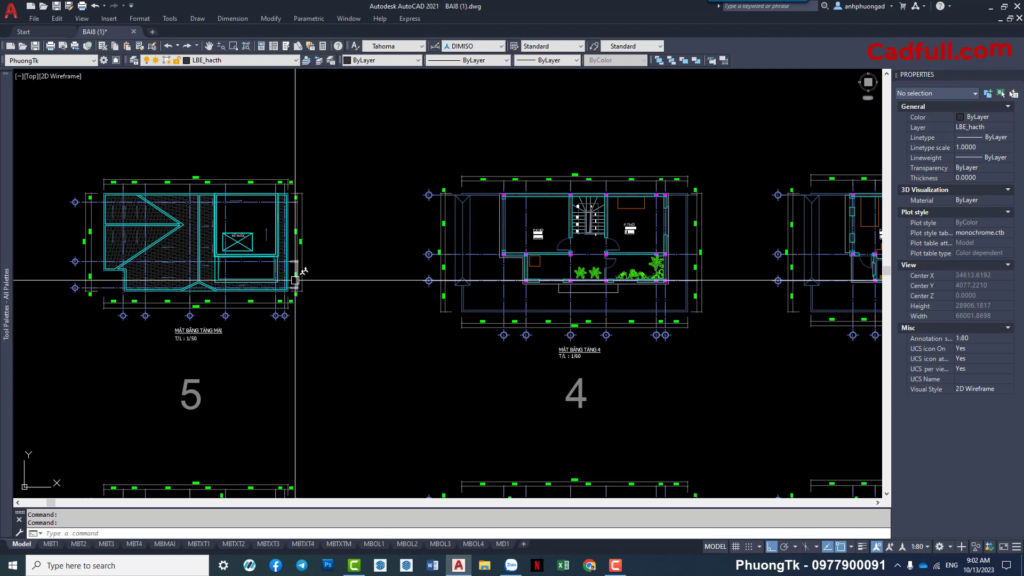
scroll(265, 260, "up", 4)
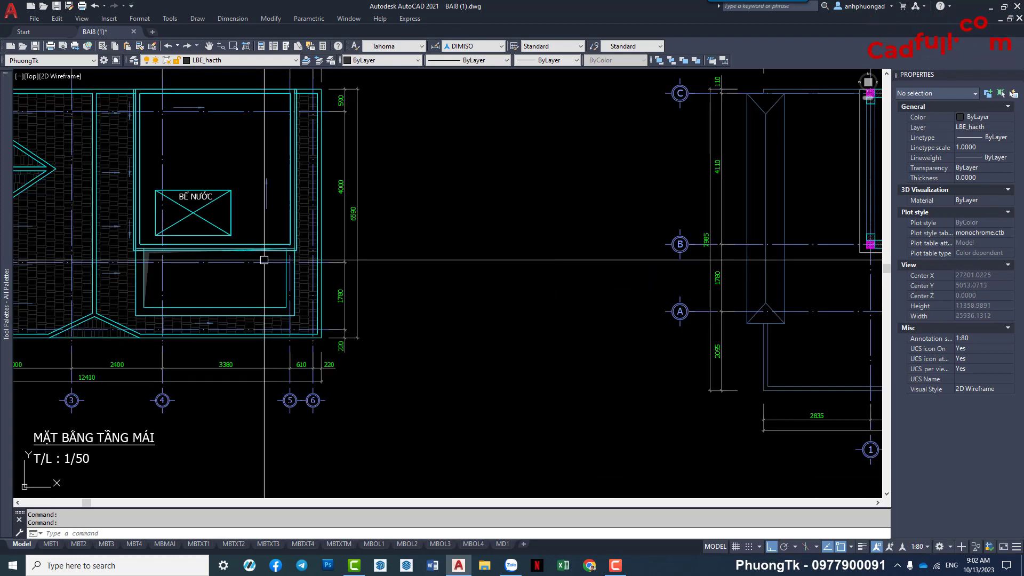
scroll(274, 206, "down", 4)
scroll(350, 297, "down", 6)
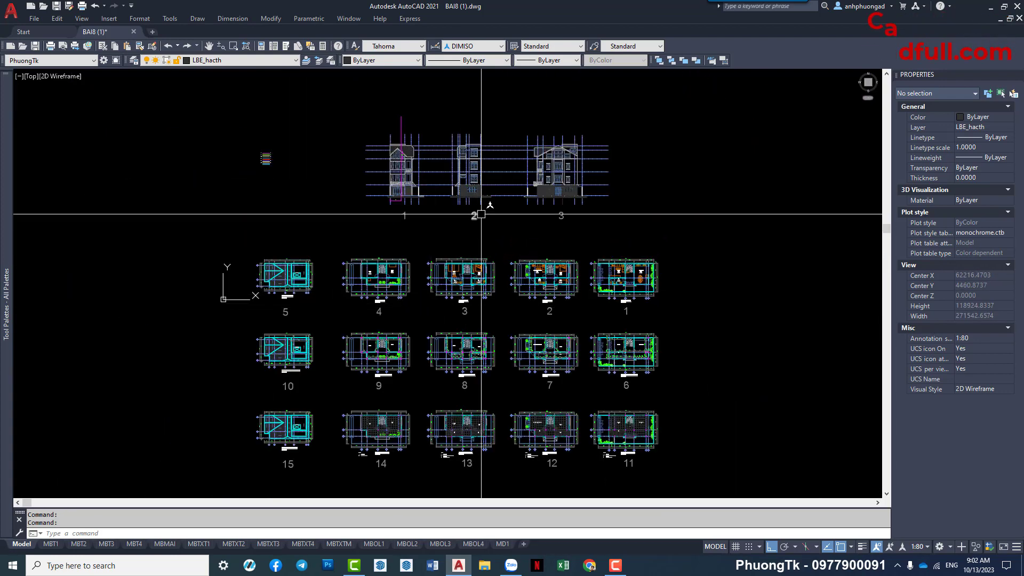
scroll(560, 189, "up", 2)
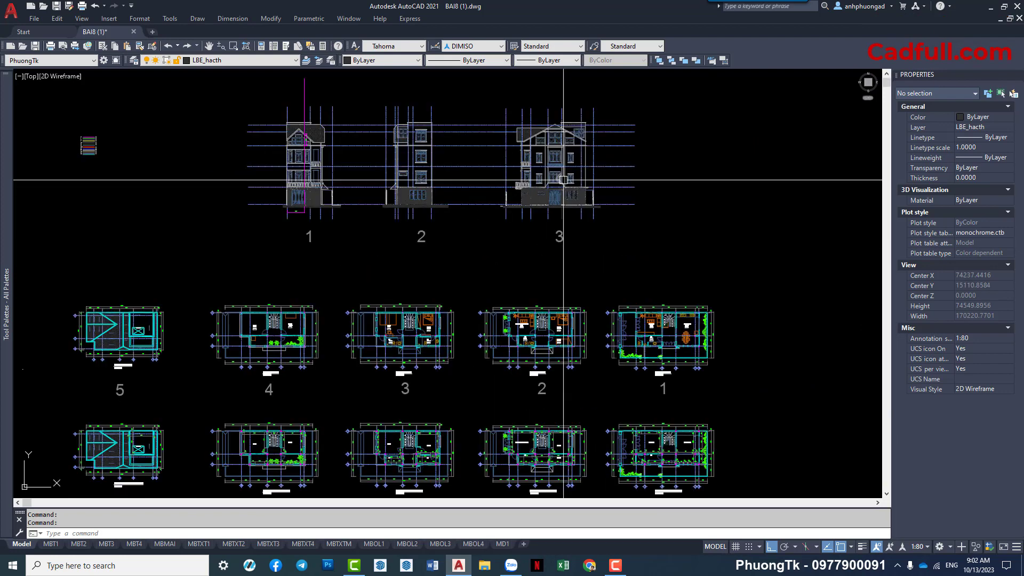
scroll(574, 129, "up", 4)
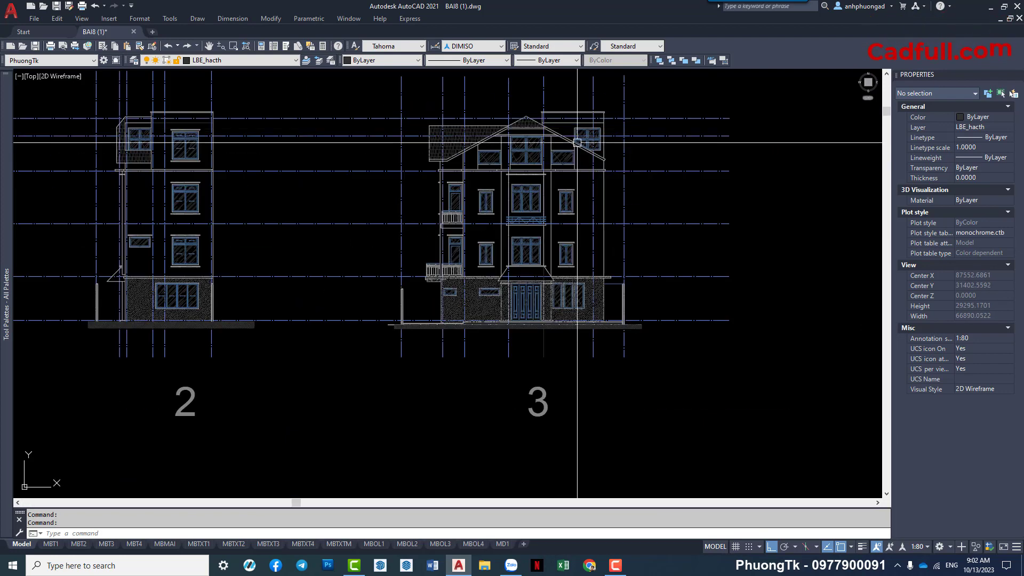
scroll(559, 204, "down", 4)
scroll(144, 380, "up", 2)
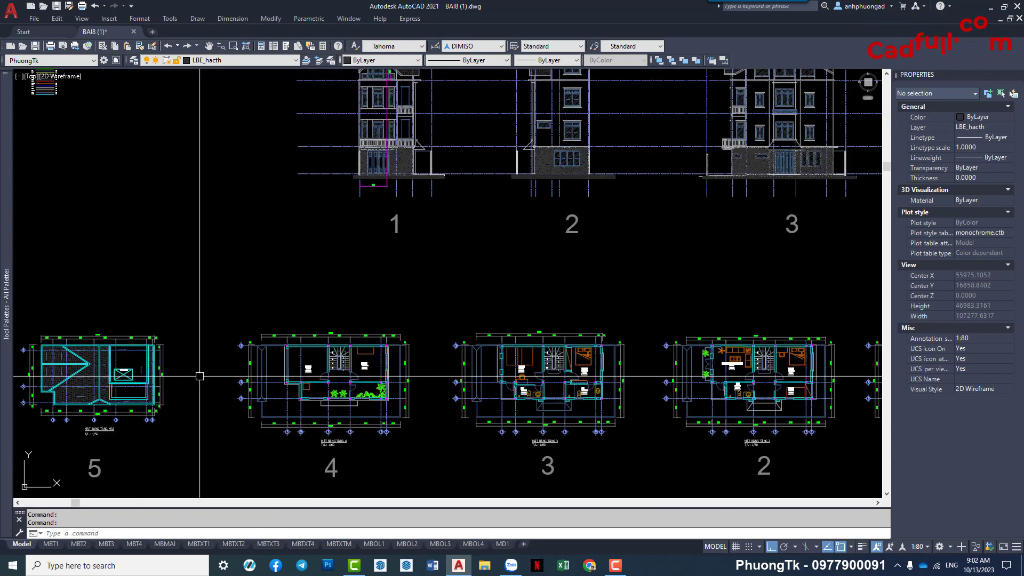
scroll(144, 380, "up", 2)
scroll(472, 329, "up", 2)
scroll(471, 329, "down", 4)
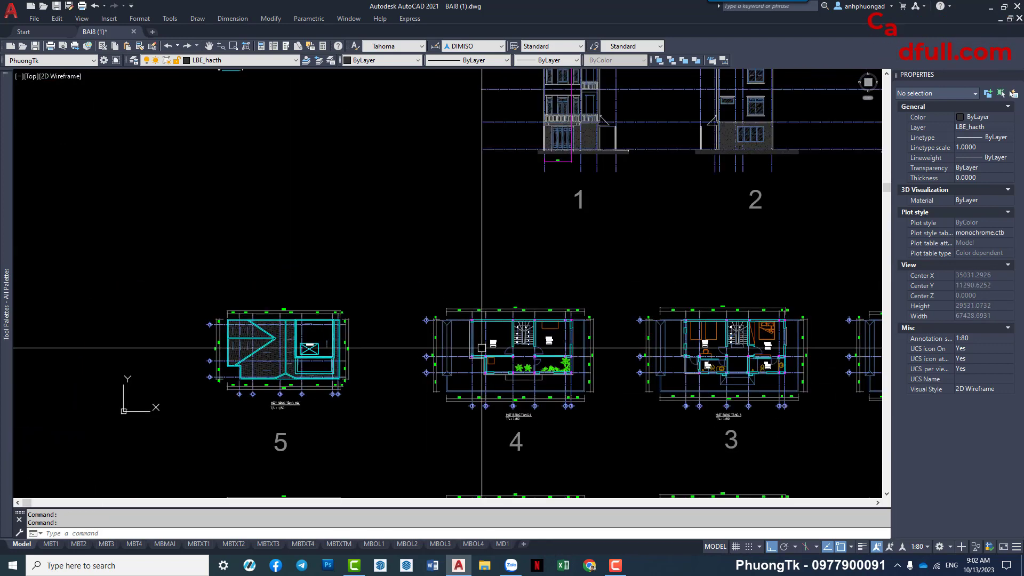
scroll(472, 329, "up", 5)
middle_click_drag(471, 329, 460, 224)
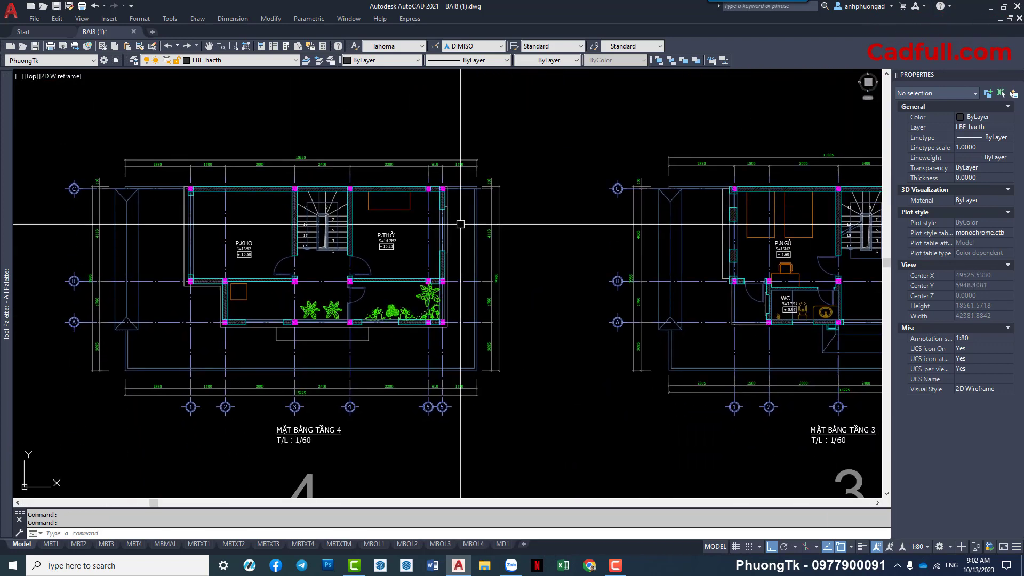
scroll(448, 224, "up", 1)
scroll(429, 235, "up", 2)
scroll(429, 238, "up", 1)
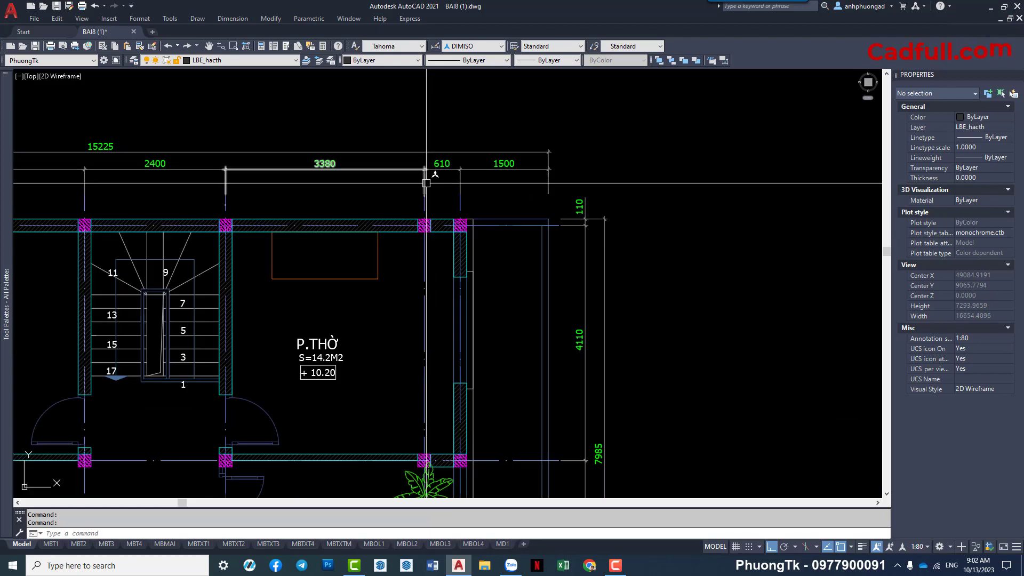
scroll(430, 238, "down", 1)
scroll(429, 238, "down", 3)
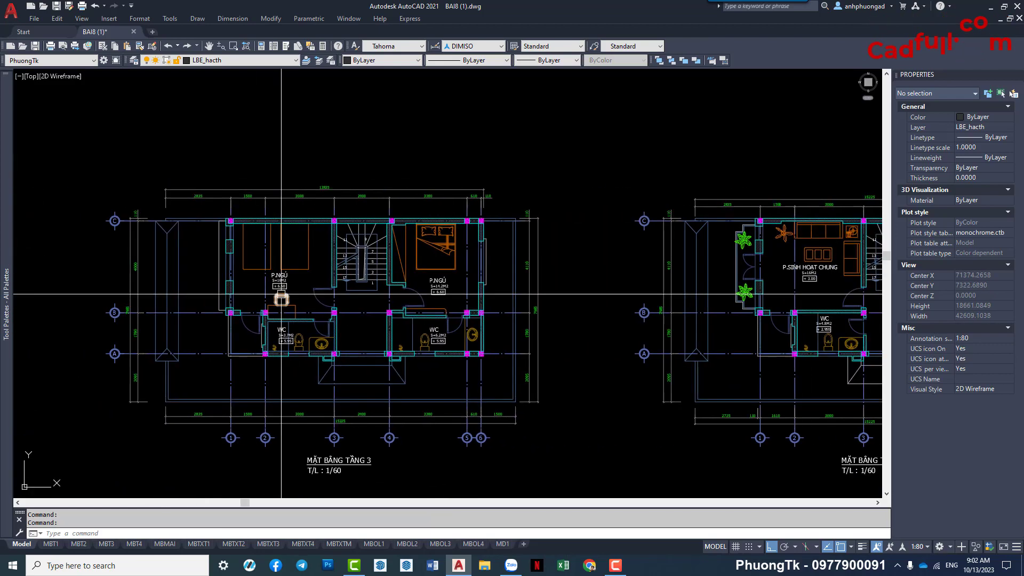
middle_click_drag(266, 327, 287, 280)
scroll(560, 293, "down", 8)
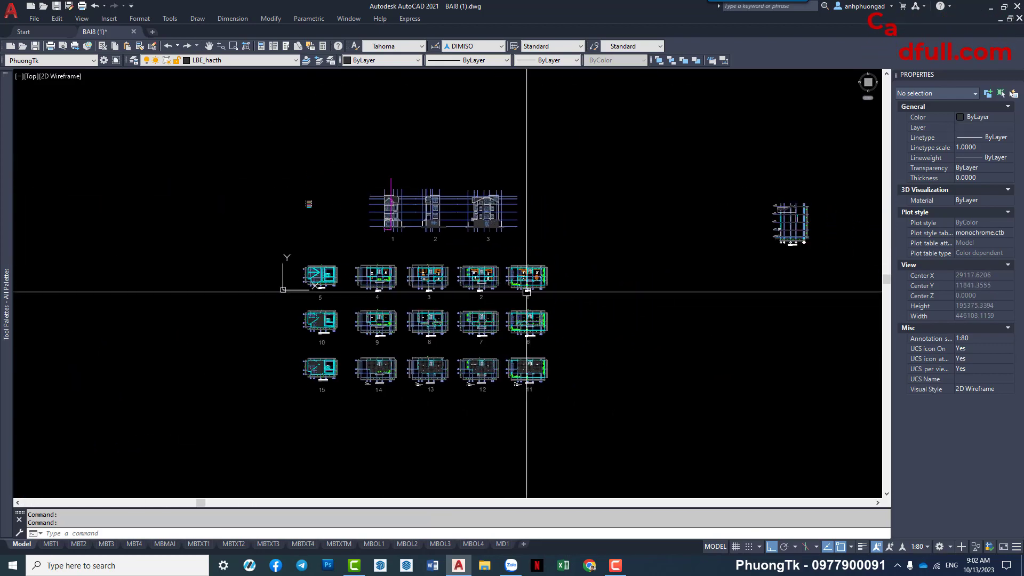
scroll(520, 272, "up", 4)
scroll(599, 311, "up", 5)
scroll(599, 307, "down", 9)
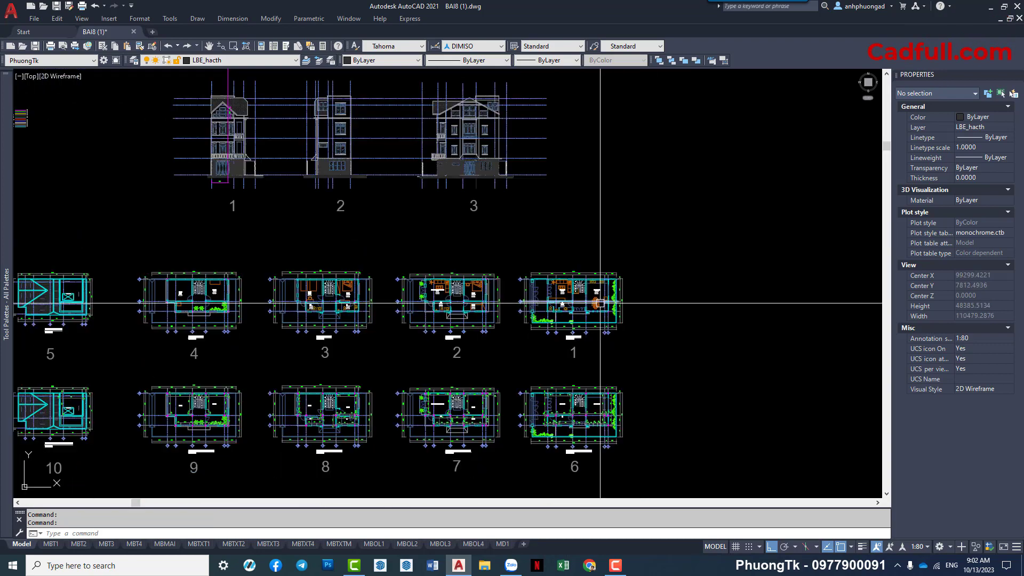
scroll(599, 304, "down", 2)
mouse_move(599, 304)
middle_mouse_down()
mouse_move(652, 307)
mouse_move(597, 249)
middle_mouse_up()
scroll(597, 249, "up", 4)
scroll(597, 250, "up", 3)
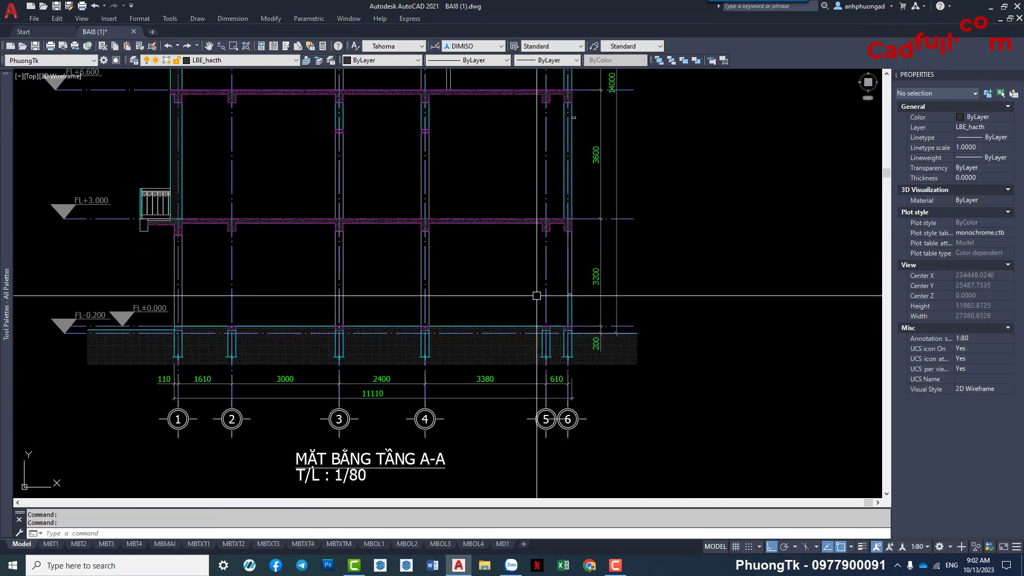
middle_click_drag(536, 295, 537, 375)
middle_click_drag(548, 129, 521, 313)
middle_click_drag(521, 125, 533, 209)
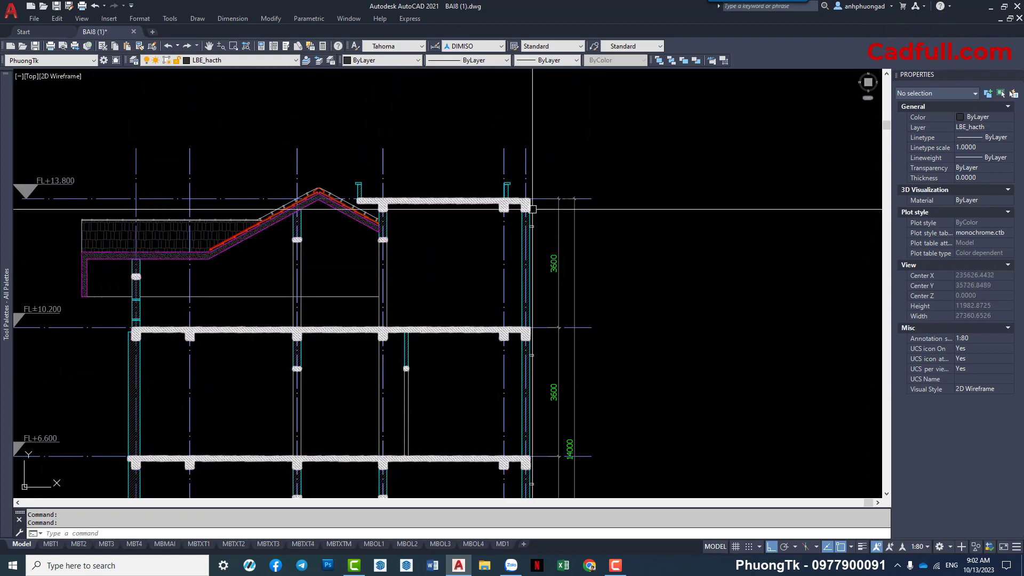
scroll(504, 210, "up", 4)
middle_click_drag(501, 179, 496, 251)
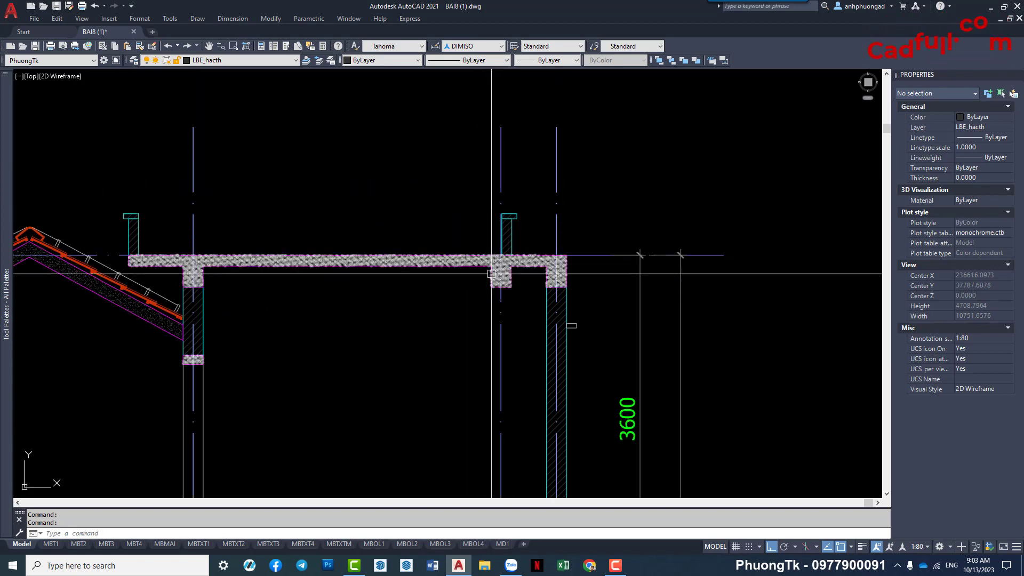
scroll(521, 279, "down", 4)
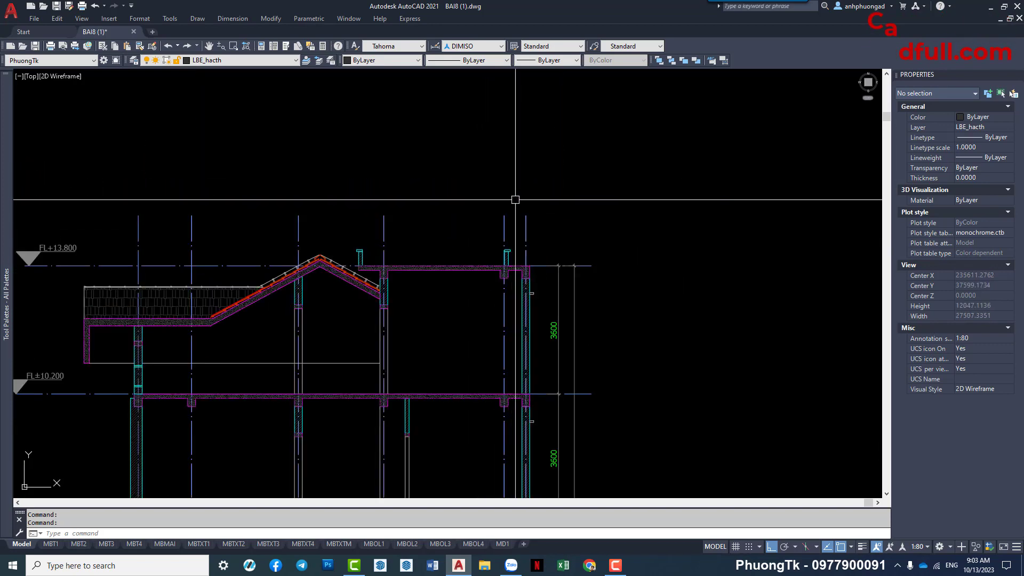
scroll(431, 286, "down", 4)
scroll(446, 327, "down", 5)
scroll(533, 258, "up", 2)
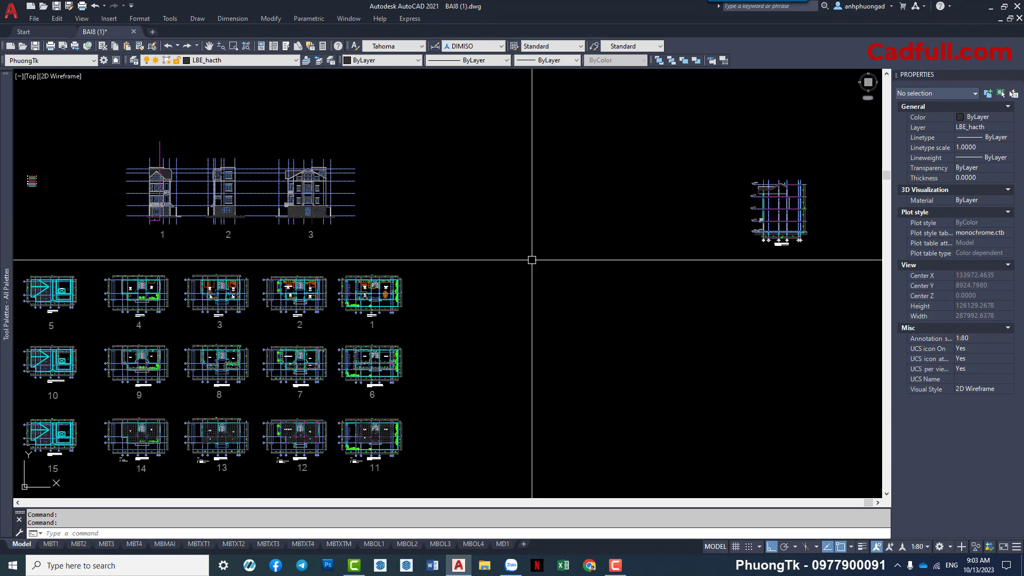
scroll(348, 371, "up", 3)
scroll(353, 370, "up", 3)
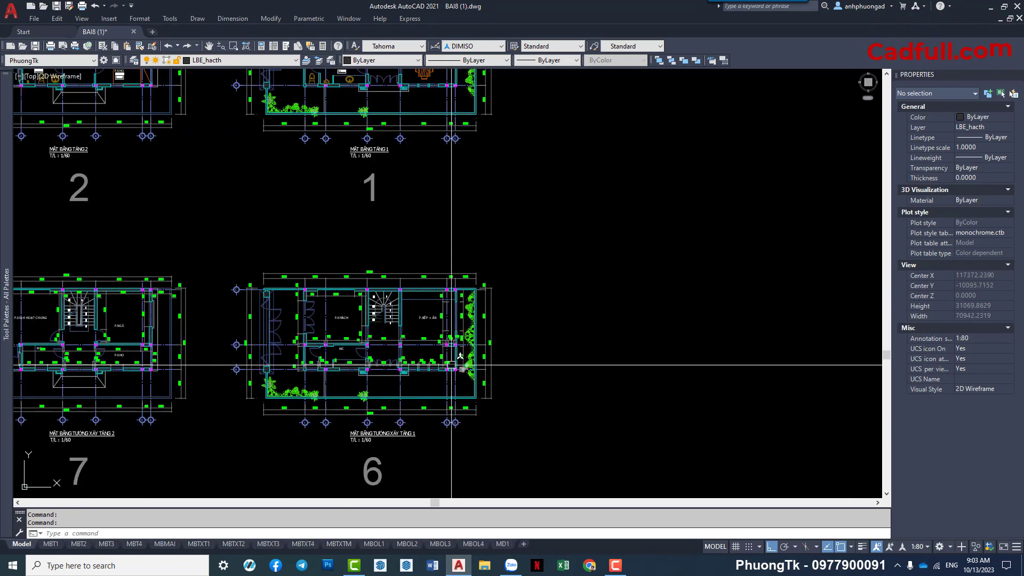
scroll(363, 368, "up", 3)
middle_click_drag(382, 373, 435, 367)
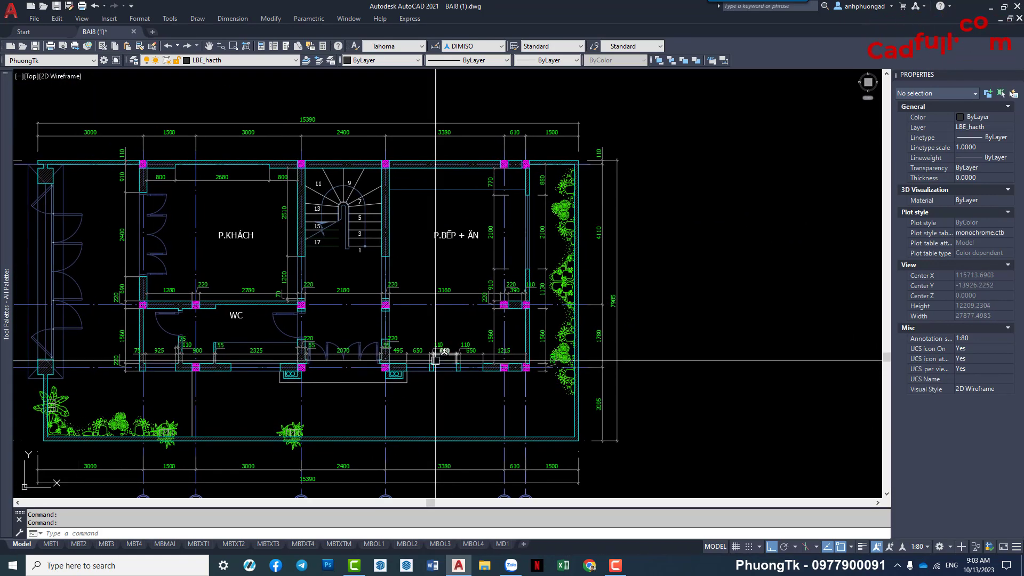
scroll(435, 361, "down", 6)
middle_click_drag(315, 361, 339, 362)
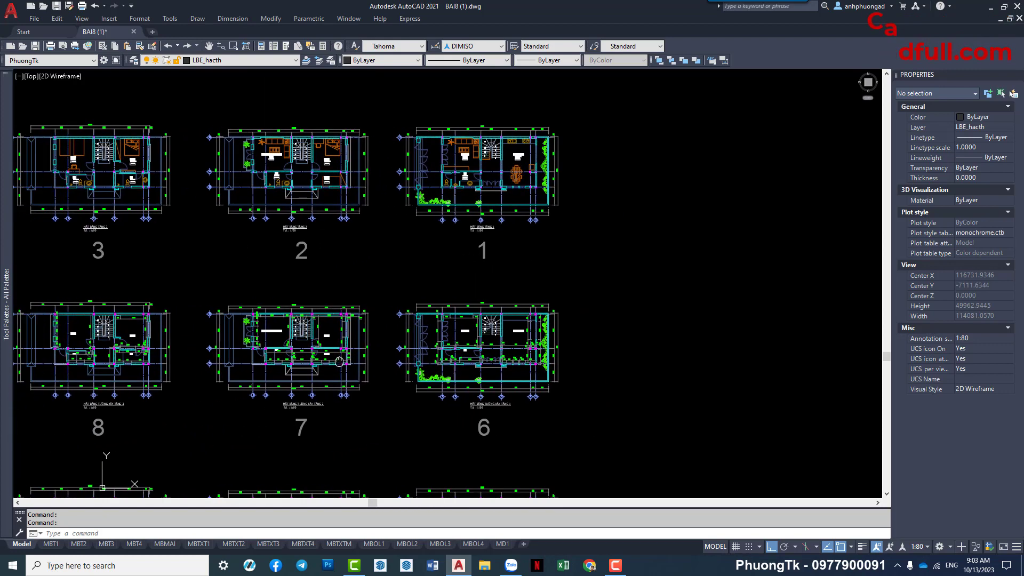
scroll(267, 362, "up", 3)
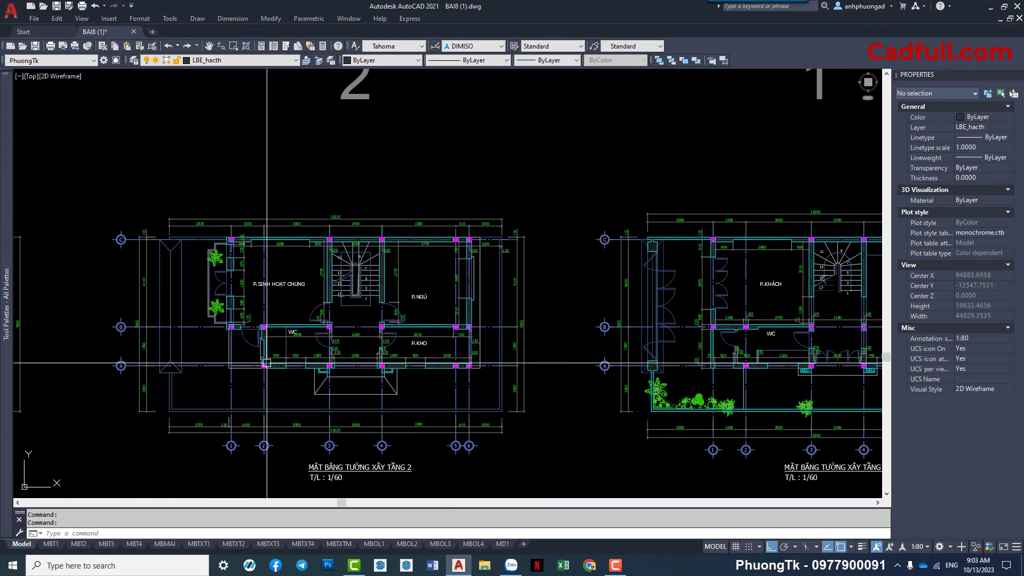
middle_click_drag(266, 363, 304, 364)
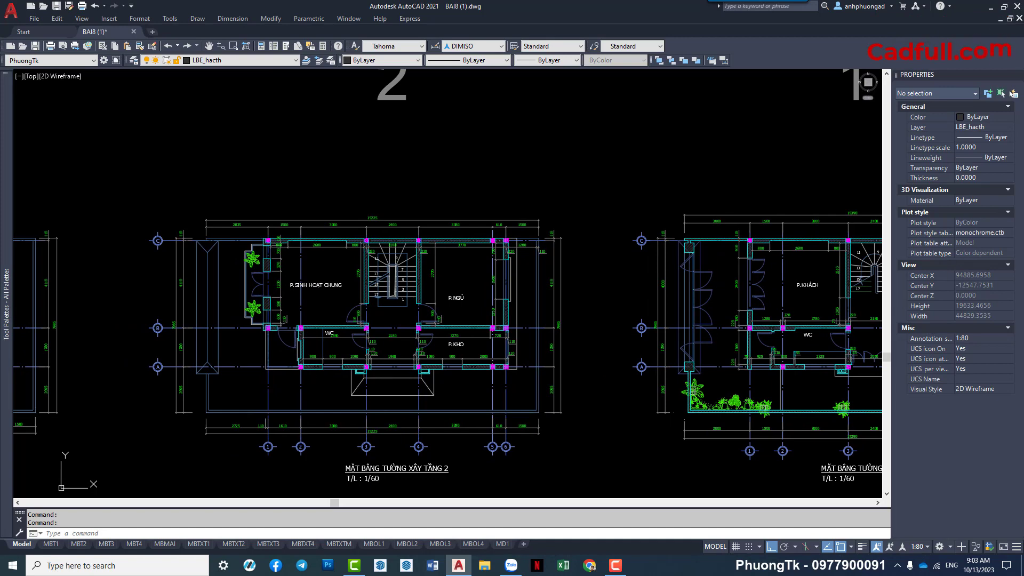
scroll(487, 297, "down", 5)
middle_click_drag(526, 331, 506, 258)
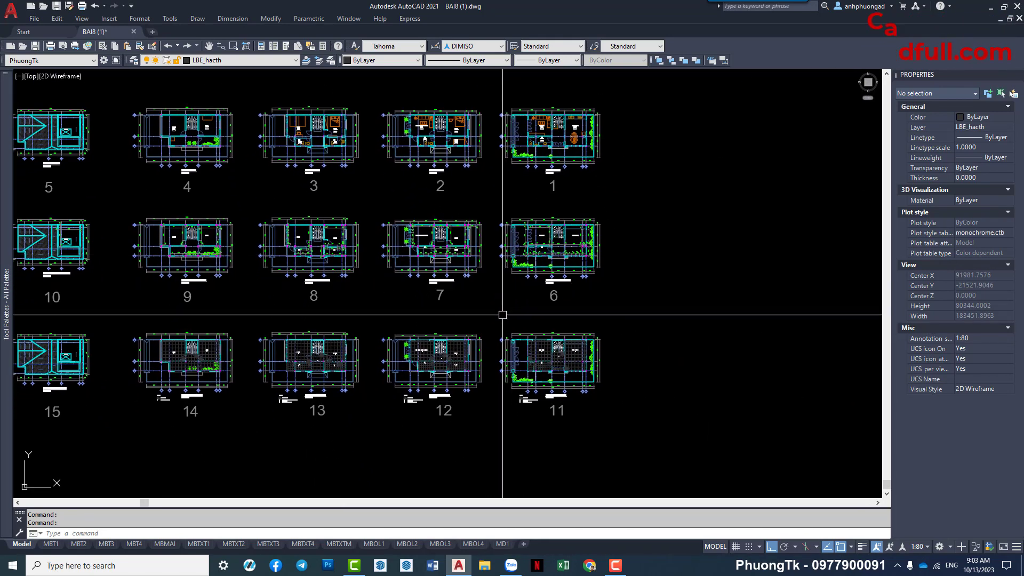
scroll(229, 265, "down", 3)
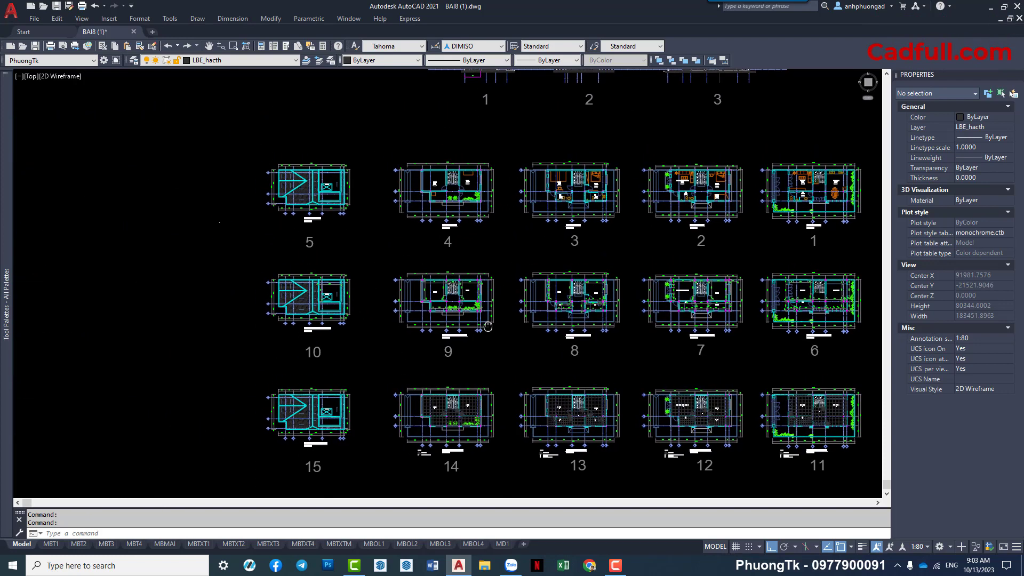
mouse_move(482, 213)
middle_mouse_down()
mouse_move(502, 234)
mouse_move(456, 321)
middle_mouse_up()
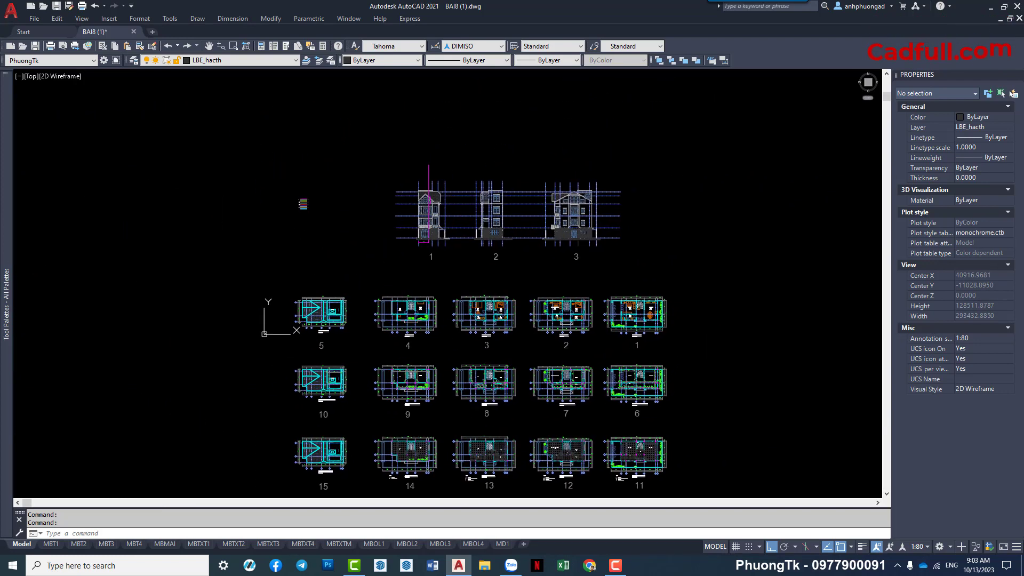
scroll(452, 292, "up", 2)
scroll(470, 305, "up", 2)
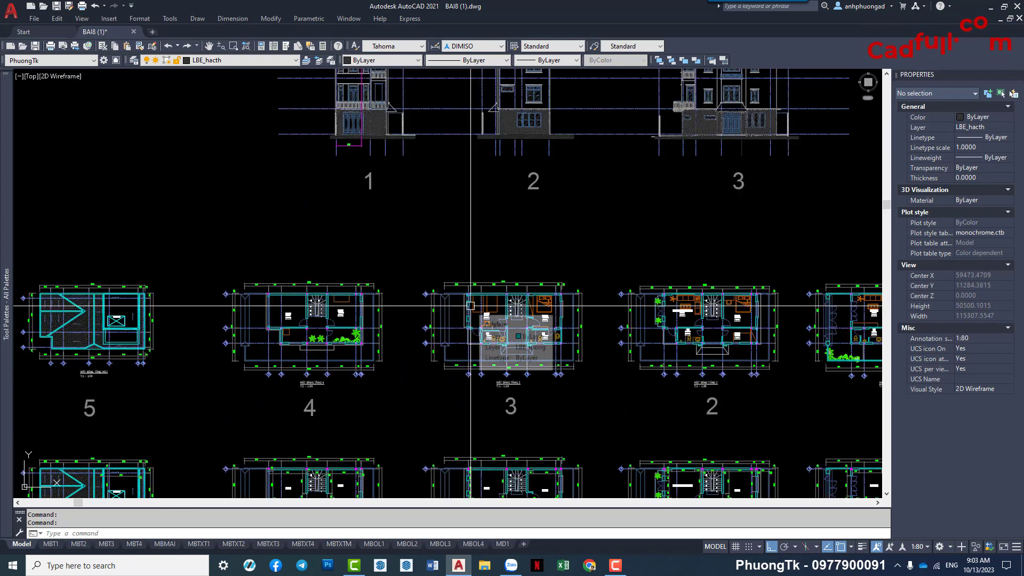
middle_click_drag(470, 305, 441, 417)
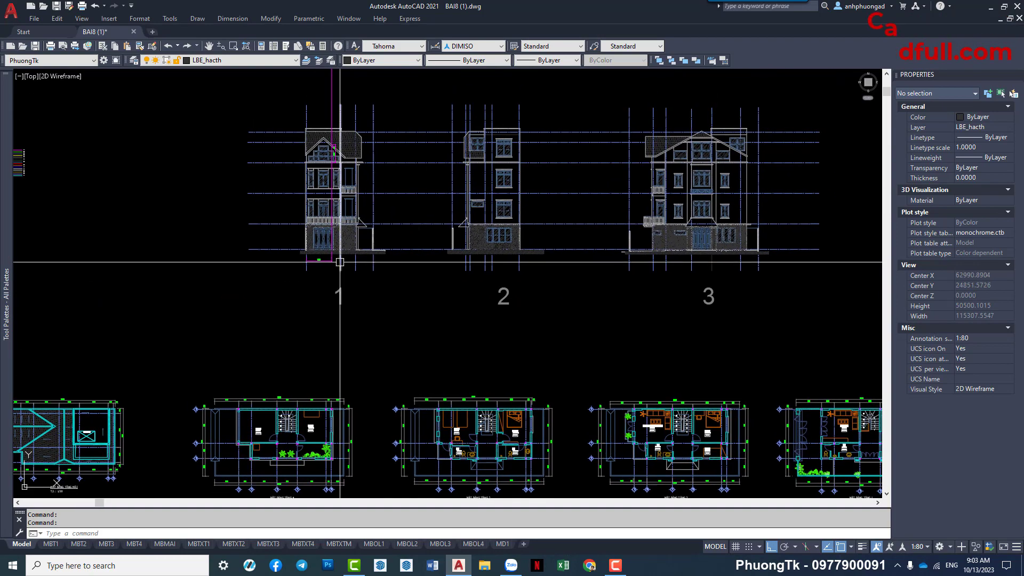
scroll(339, 267, "up", 4)
scroll(350, 216, "down", 4)
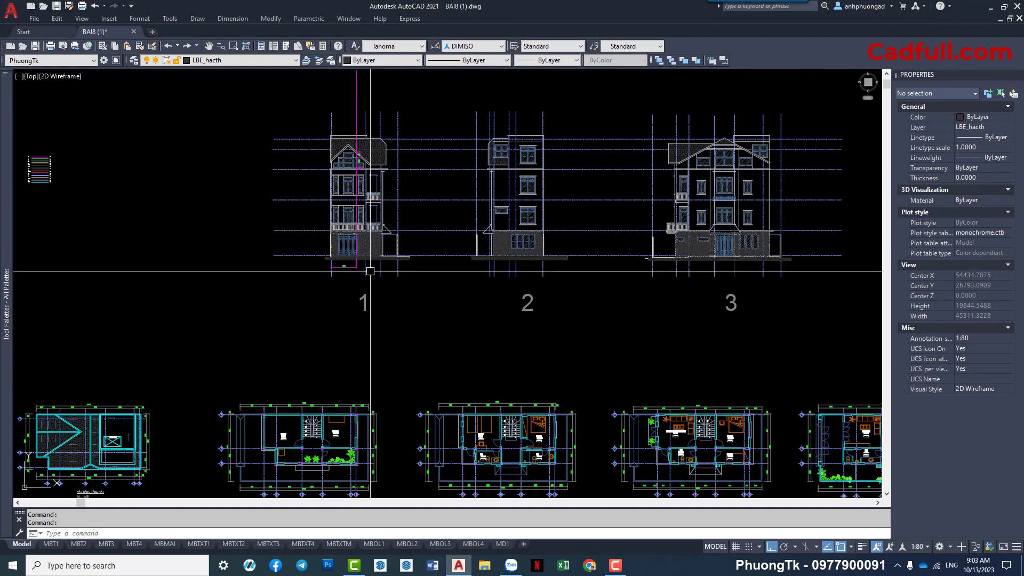
scroll(366, 270, "up", 1)
middle_click_drag(346, 176, 332, 204)
scroll(332, 205, "up", 2)
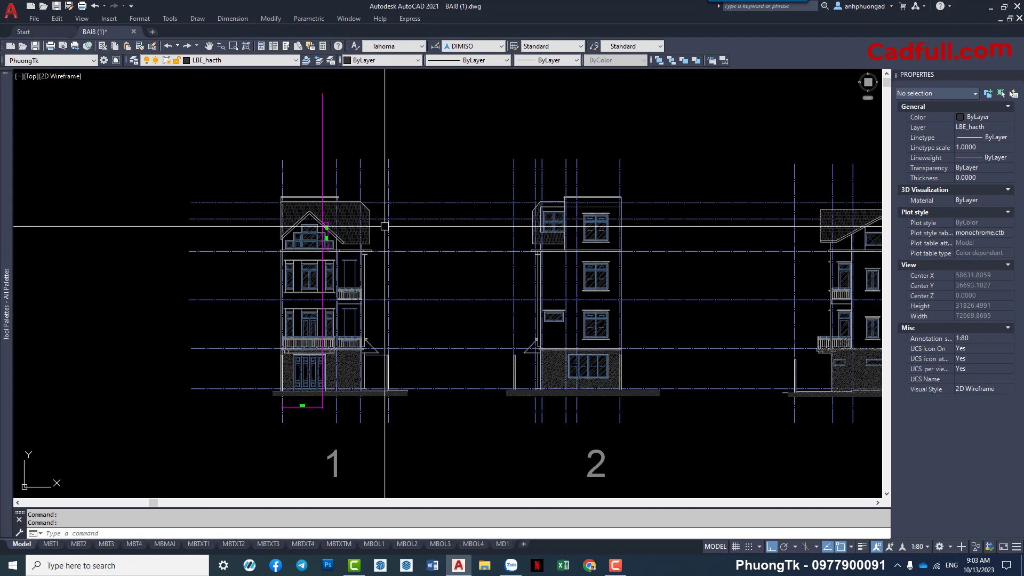
scroll(325, 224, "up", 5)
scroll(334, 240, "down", 7)
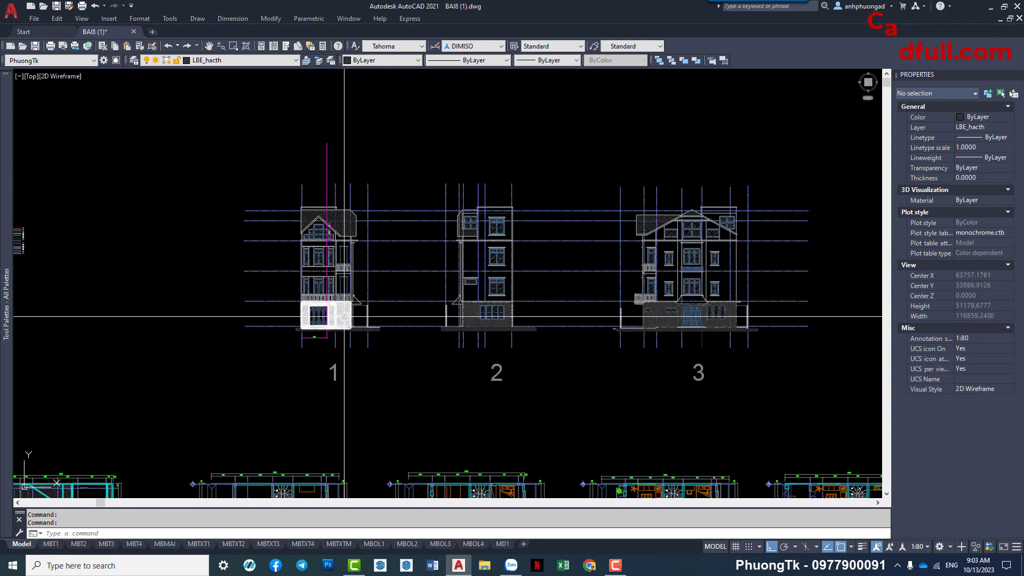
middle_click_drag(286, 366, 421, 199)
middle_click_drag(286, 331, 382, 194)
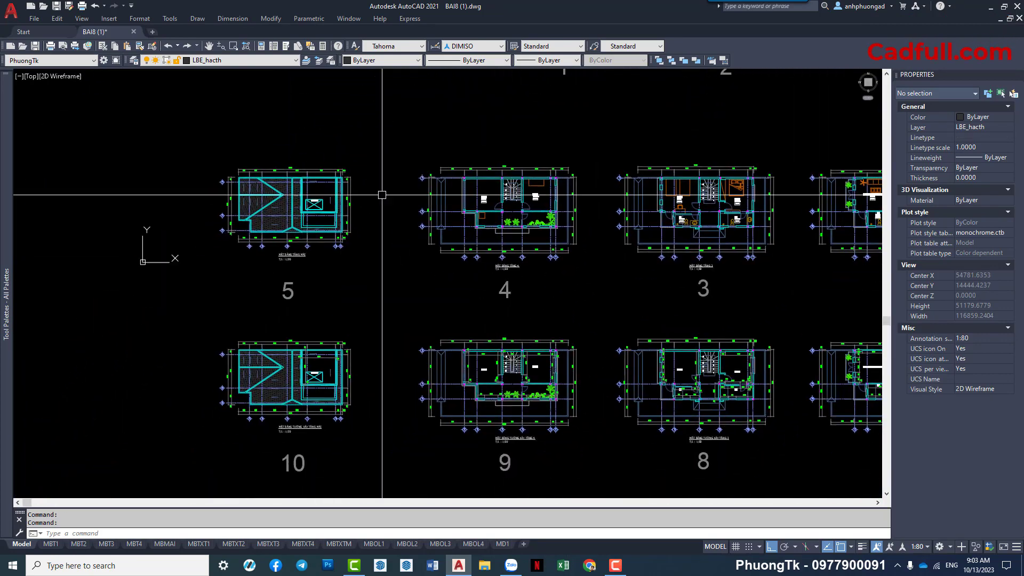
middle_click_drag(421, 283, 231, 399)
mouse_move(356, 235)
middle_mouse_down()
mouse_move(366, 350)
mouse_move(400, 210)
middle_mouse_up()
mouse_move(429, 320)
middle_mouse_down()
mouse_move(411, 290)
mouse_move(402, 388)
middle_mouse_up()
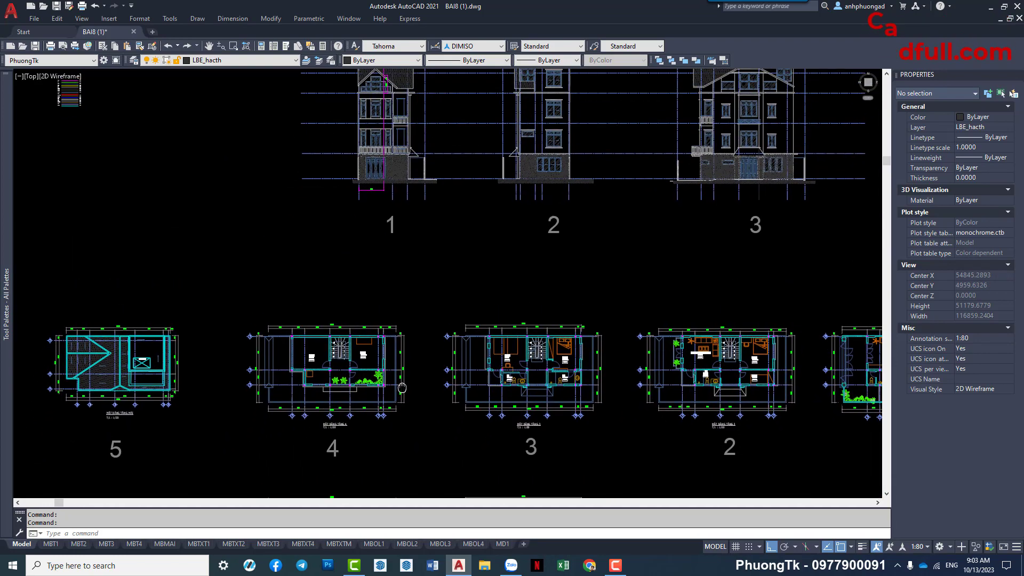
middle_click_drag(418, 242, 405, 326)
scroll(405, 326, "down", 3)
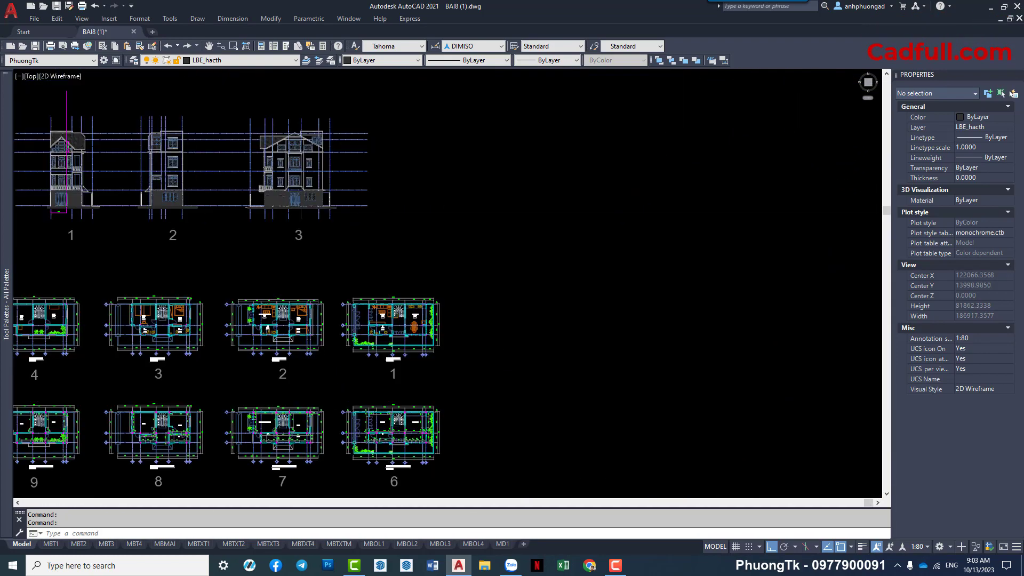
scroll(716, 257, "down", 2)
middle_click_drag(715, 257, 411, 257)
scroll(411, 257, "up", 2)
scroll(411, 257, "up", 2)
Copy the whole building section to a spot left of elevation 1.
scroll(416, 228, "up", 4)
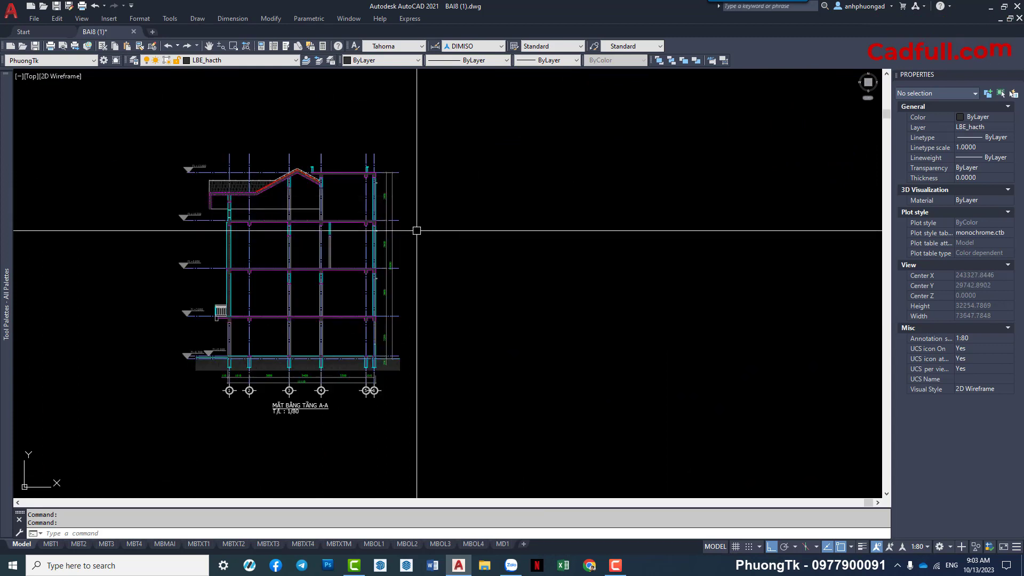
middle_click_drag(295, 354, 350, 327)
type("c")
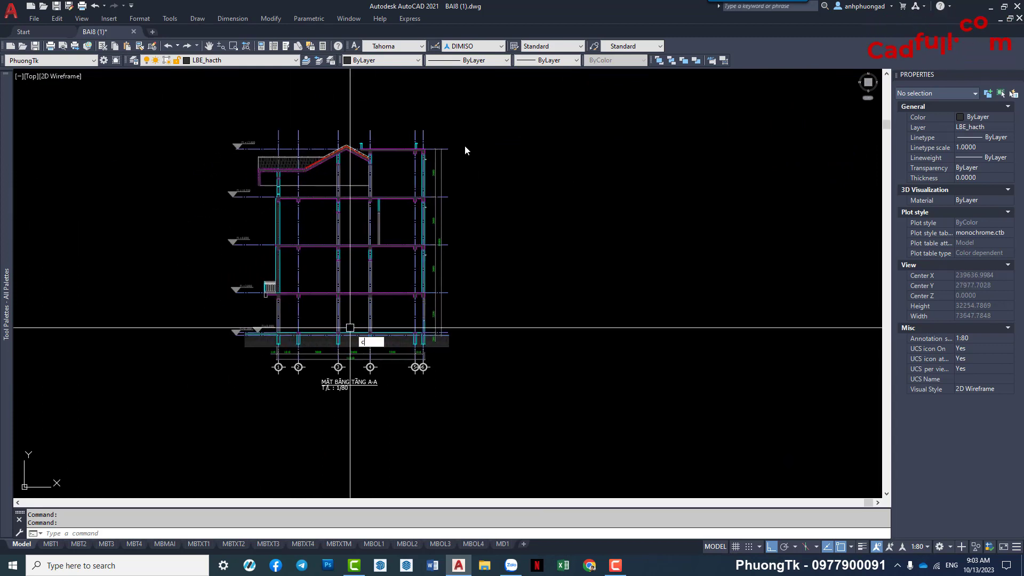
type("o")
key("Return")
left_click(483, 106)
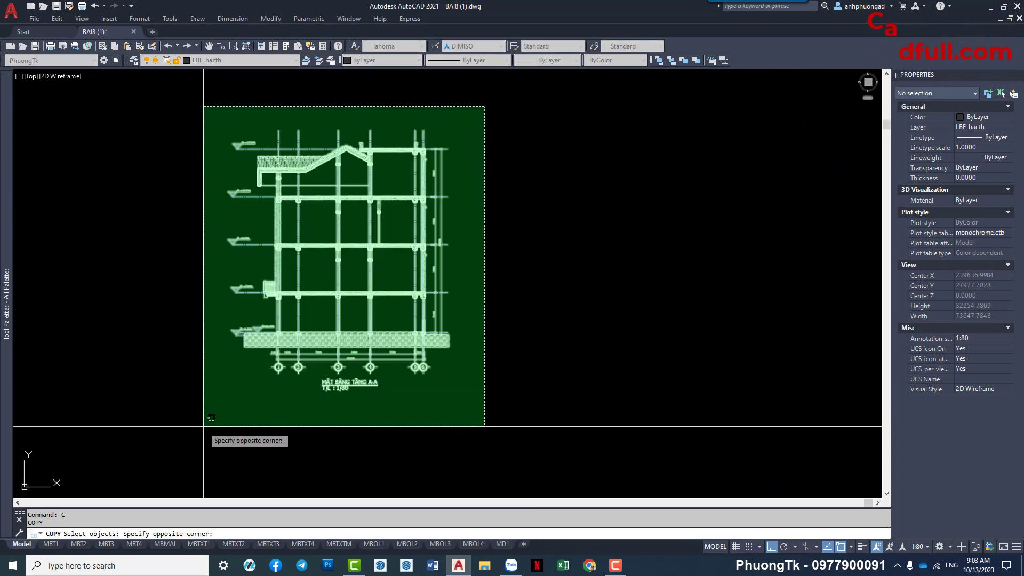
left_click(202, 425)
key("Return")
left_click(262, 401)
scroll(582, 394, "down", 5)
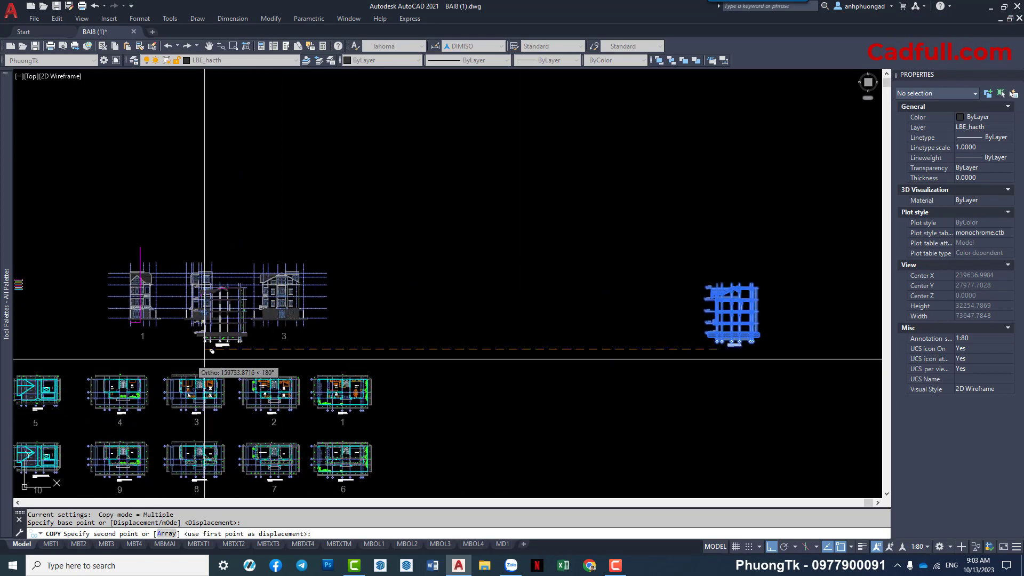
middle_click_drag(205, 366, 555, 346)
left_click(347, 343)
scroll(384, 368, "up", 5)
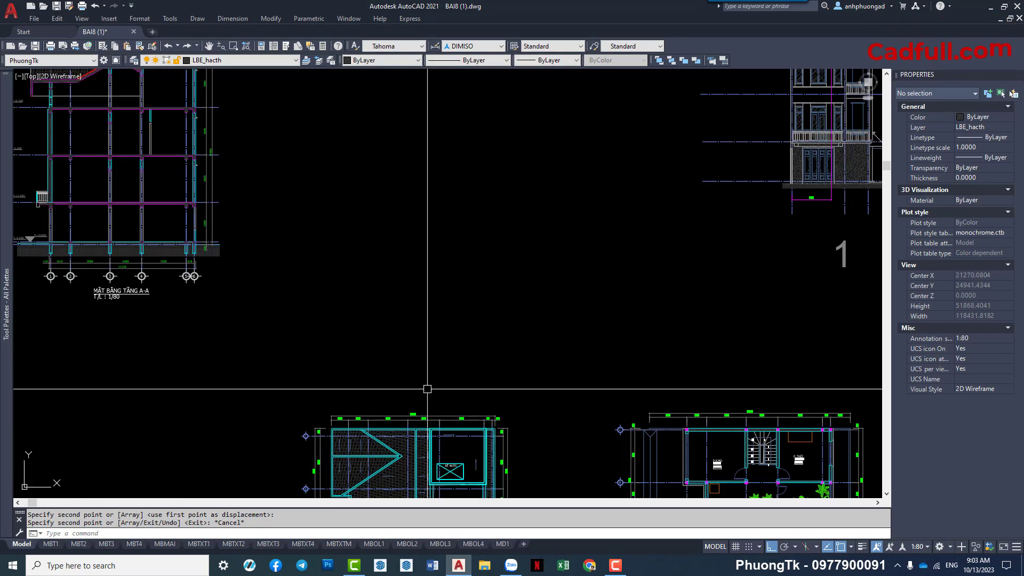
key("Escape")
Pan and zoom until roof plan MẶT BẰNG TẦNG MÁI fills the view.
scroll(290, 311, "up", 4)
scroll(306, 338, "down", 2)
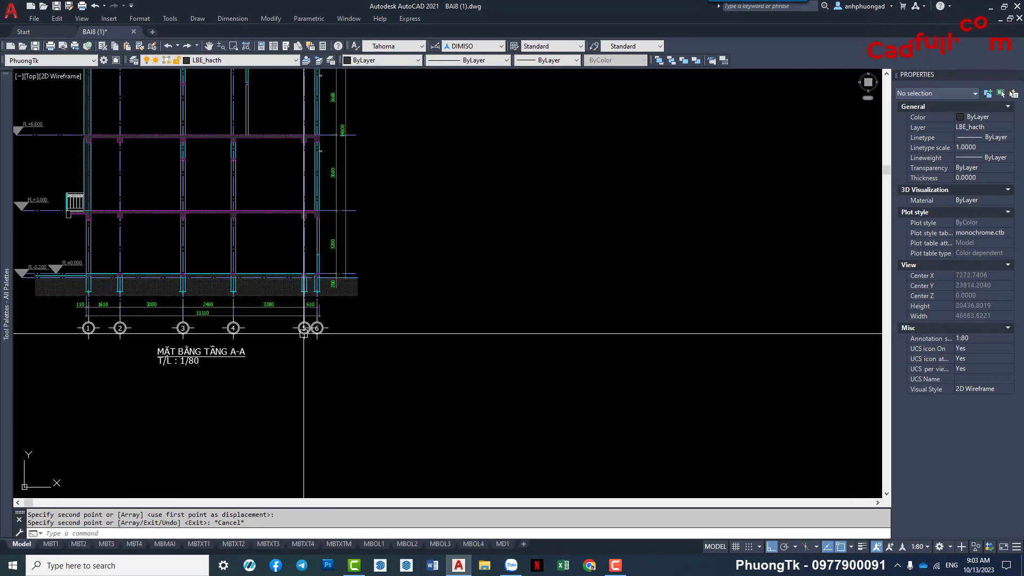
scroll(308, 328, "down", 4)
middle_click_drag(356, 333, 337, 232)
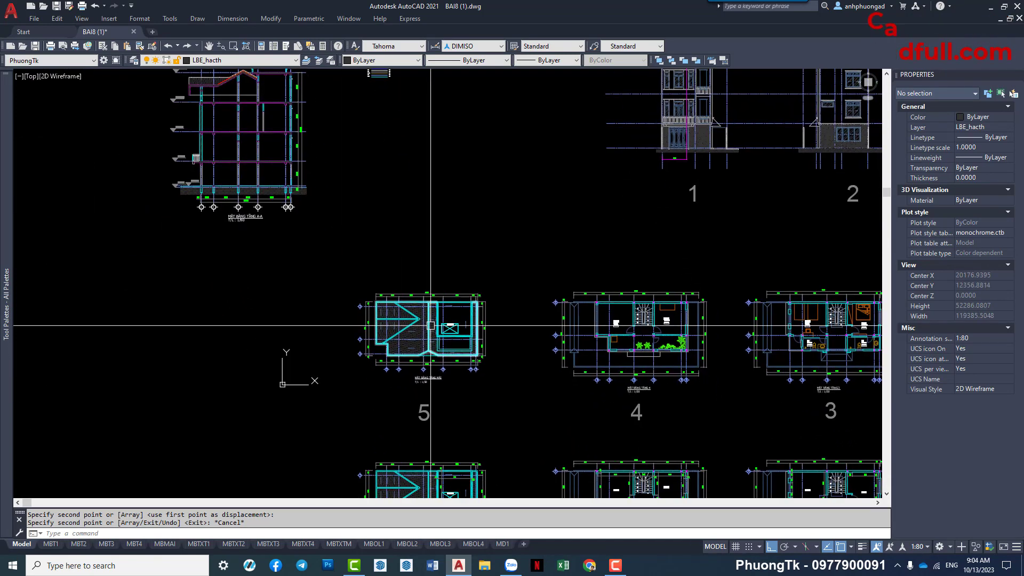
scroll(386, 349, "up", 4)
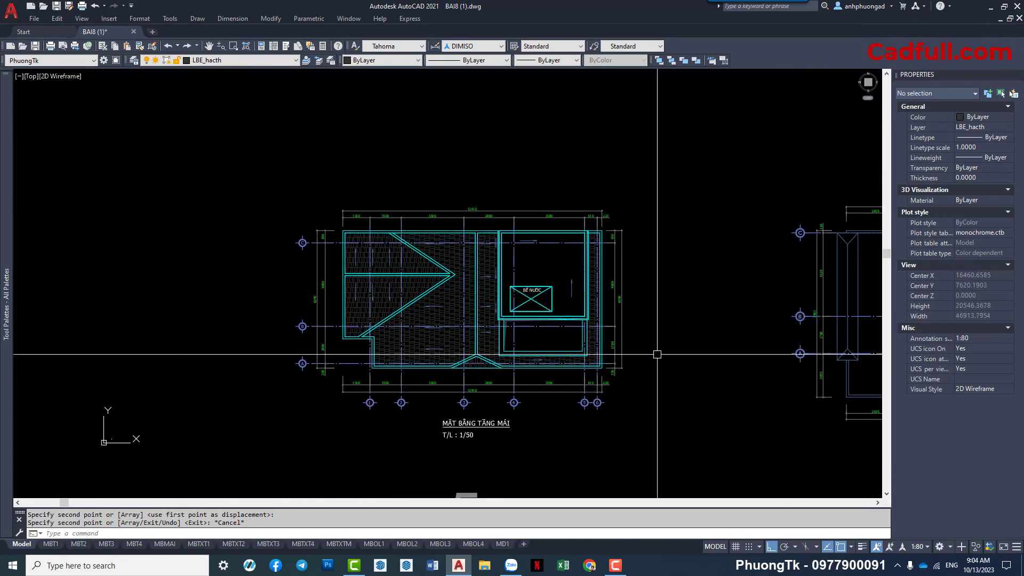
Draw a horizontal line spanning floor plan 4 from left to right.
type("l")
key("Return")
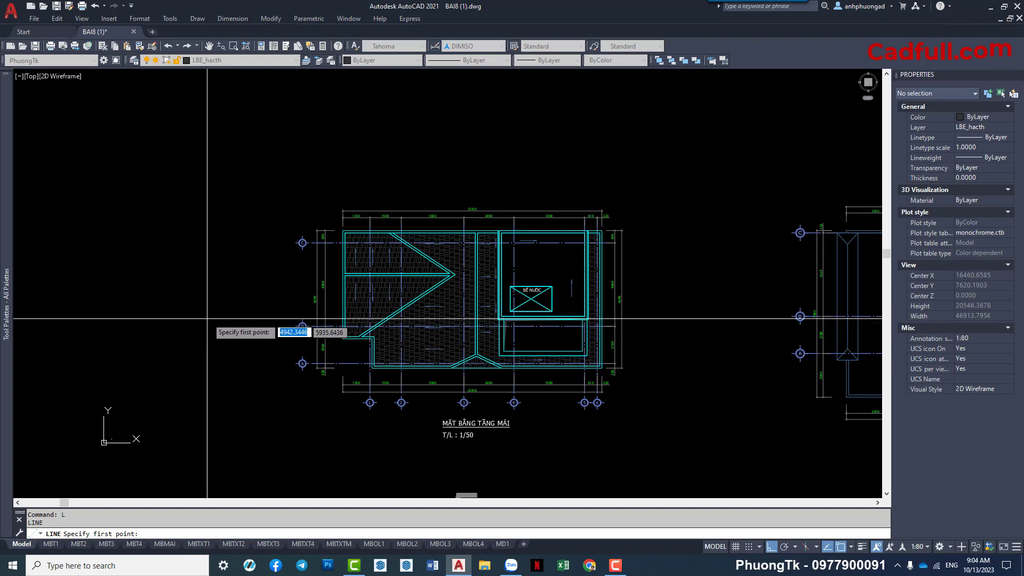
scroll(331, 320, "down", 4)
mouse_move(507, 343)
middle_mouse_down()
mouse_move(419, 330)
mouse_move(486, 436)
middle_mouse_up()
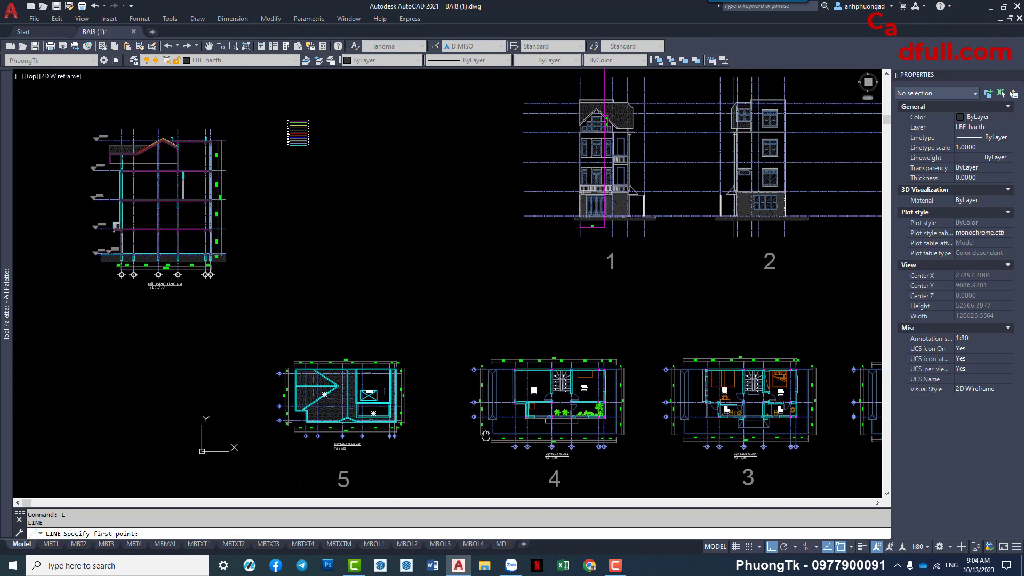
scroll(464, 368, "up", 2)
scroll(430, 354, "up", 2)
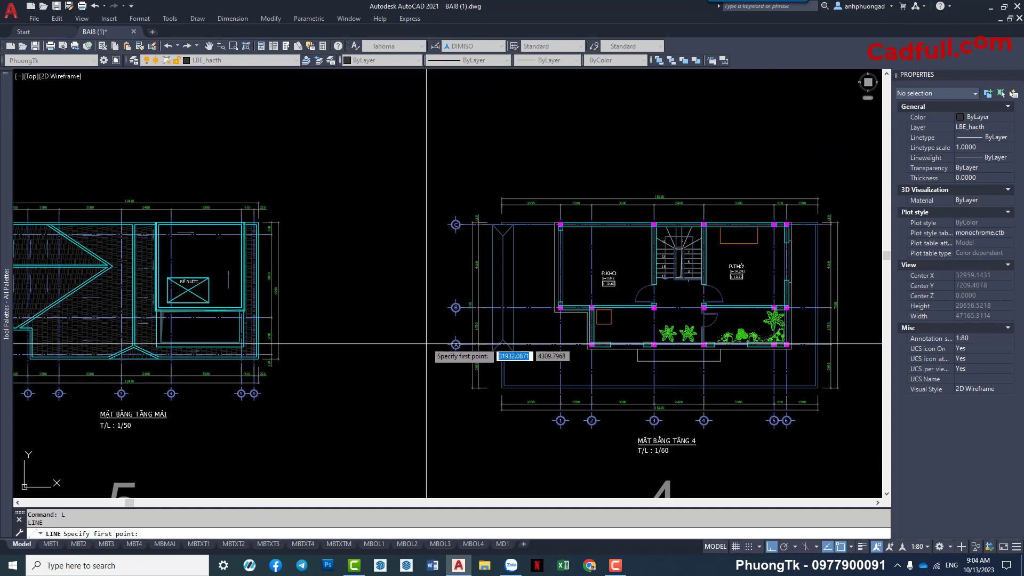
left_click(426, 294)
middle_click_drag(864, 303, 623, 299)
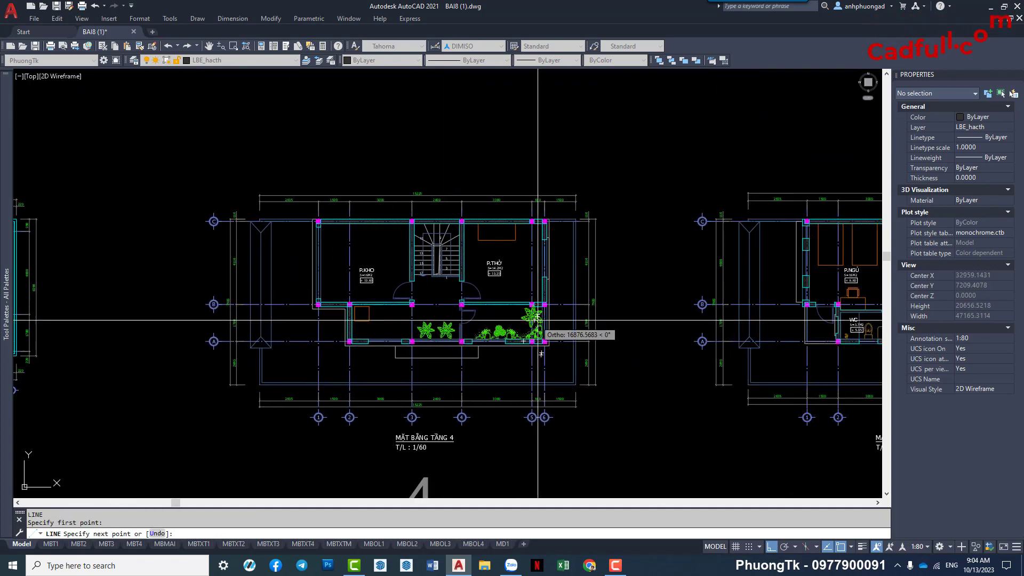
left_click(622, 292)
key("Escape")
Put the new line on layer LBE_btct with the DASHED2 linetype.
left_click(619, 314)
left_click(606, 261)
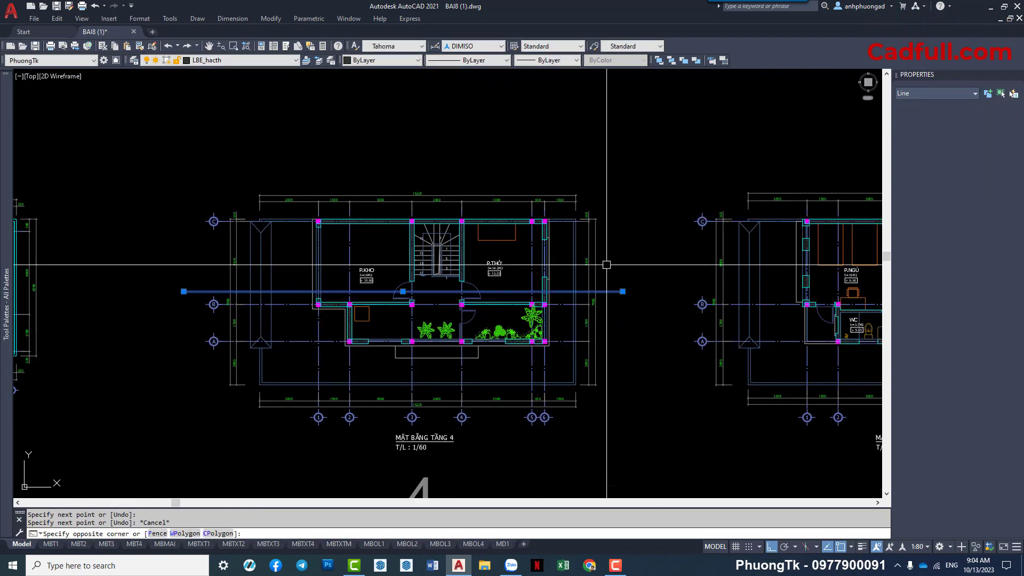
left_click(223, 60)
left_click(213, 131)
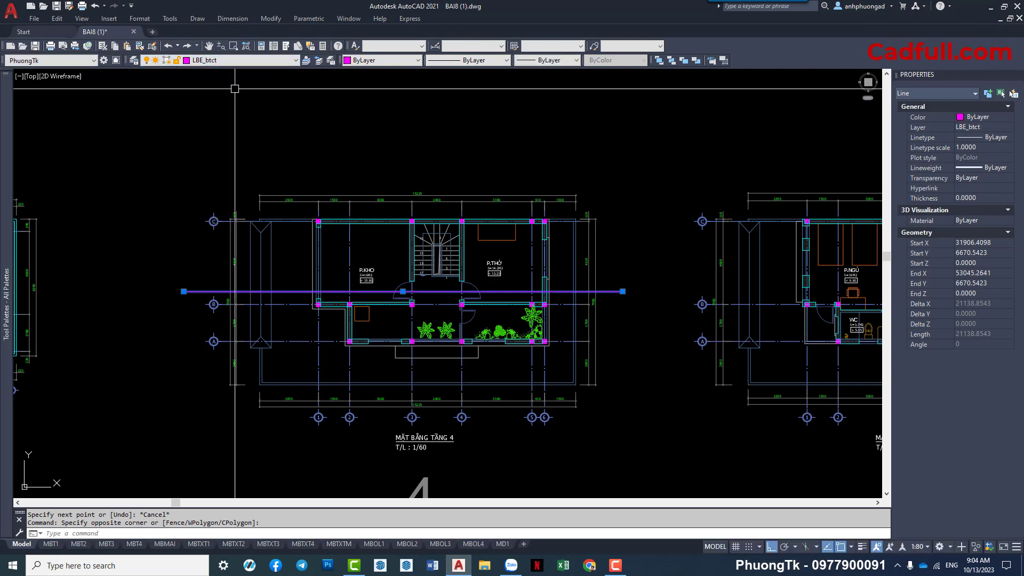
left_click(452, 61)
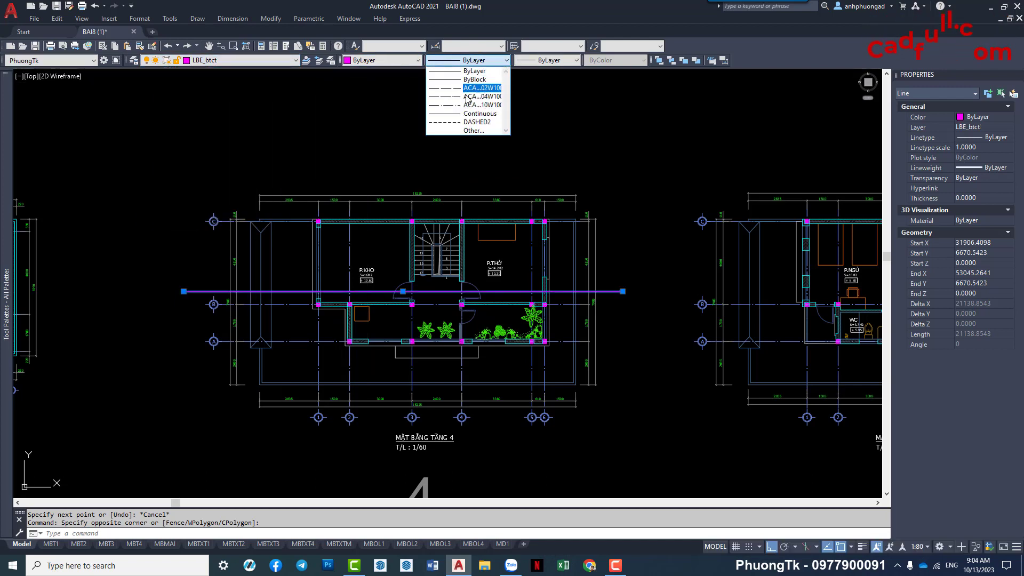
left_click(466, 122)
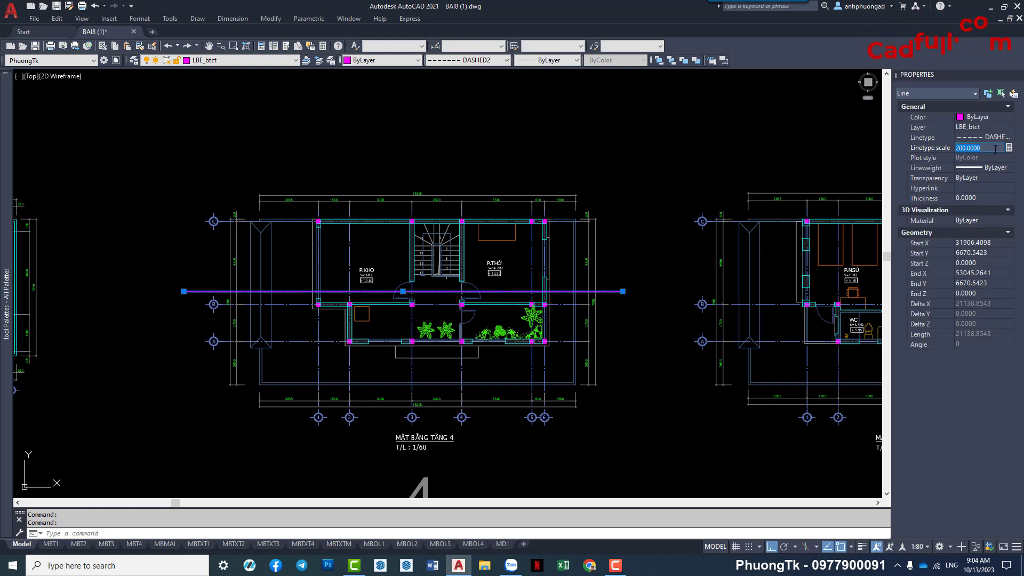
type("500.0000")
Reselect the dashed line and give it a linetype scale of 5000.
scroll(595, 298, "up", 6)
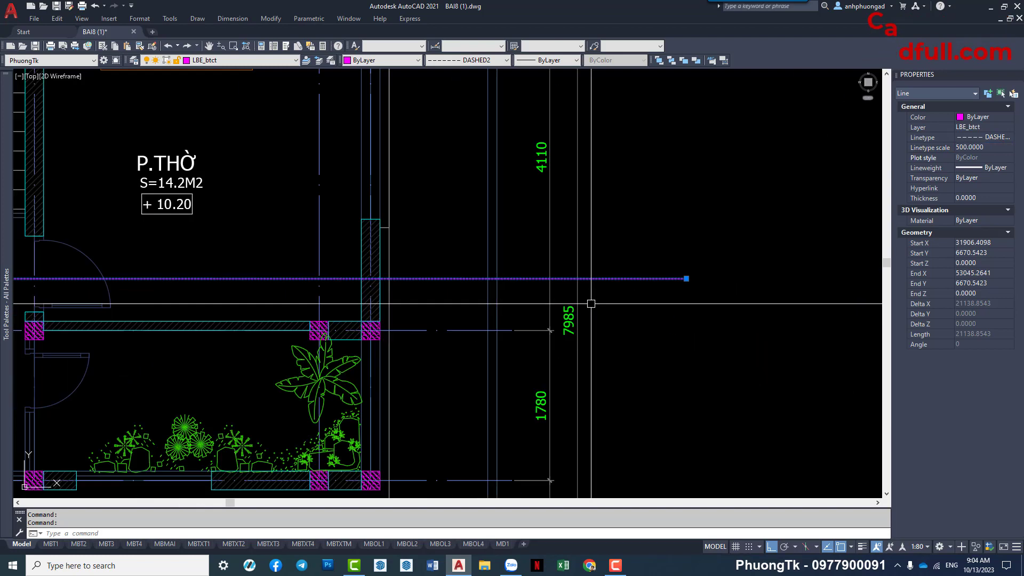
key("Escape")
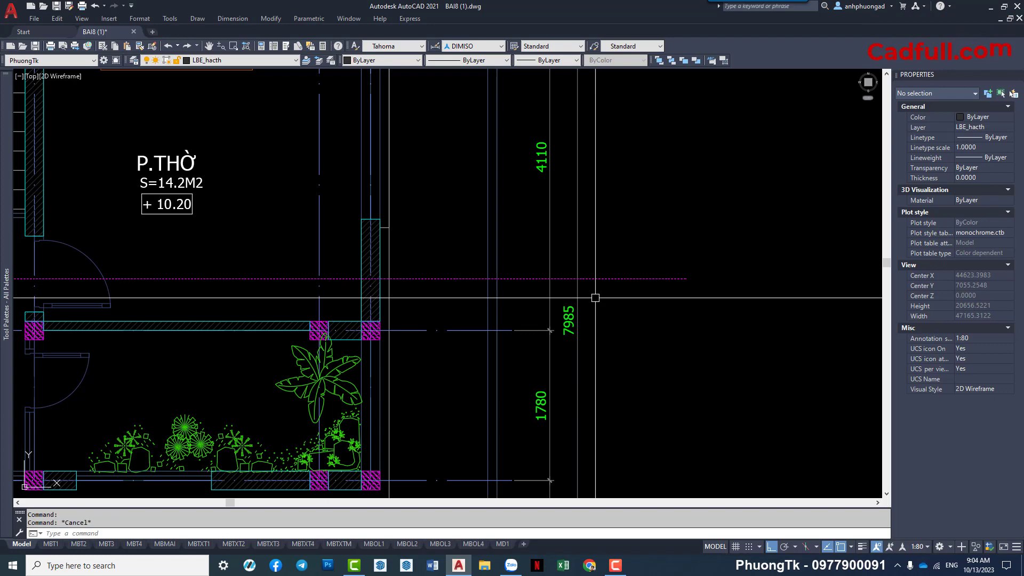
scroll(595, 297, "down", 5)
left_click(592, 290)
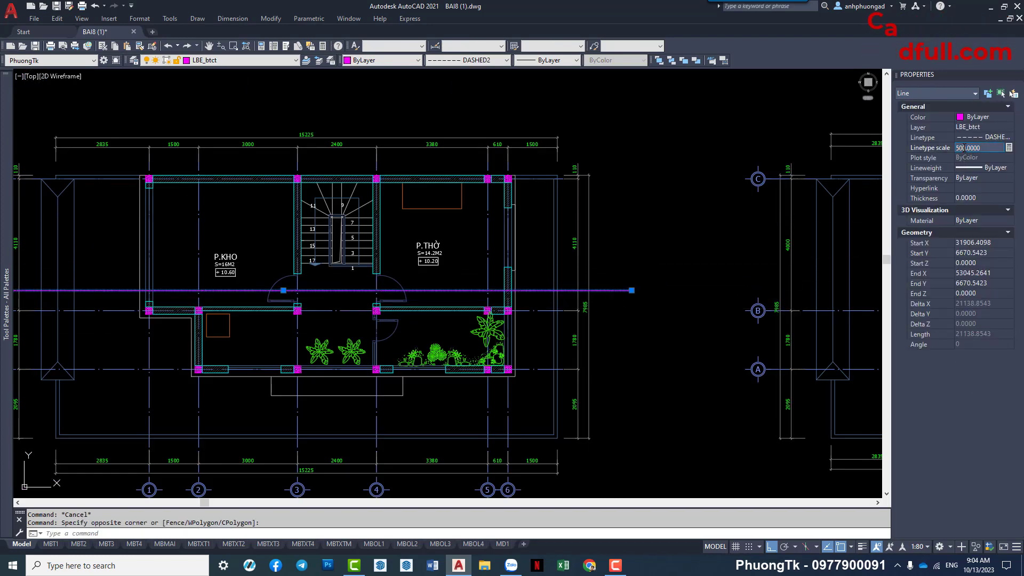
key("Escape")
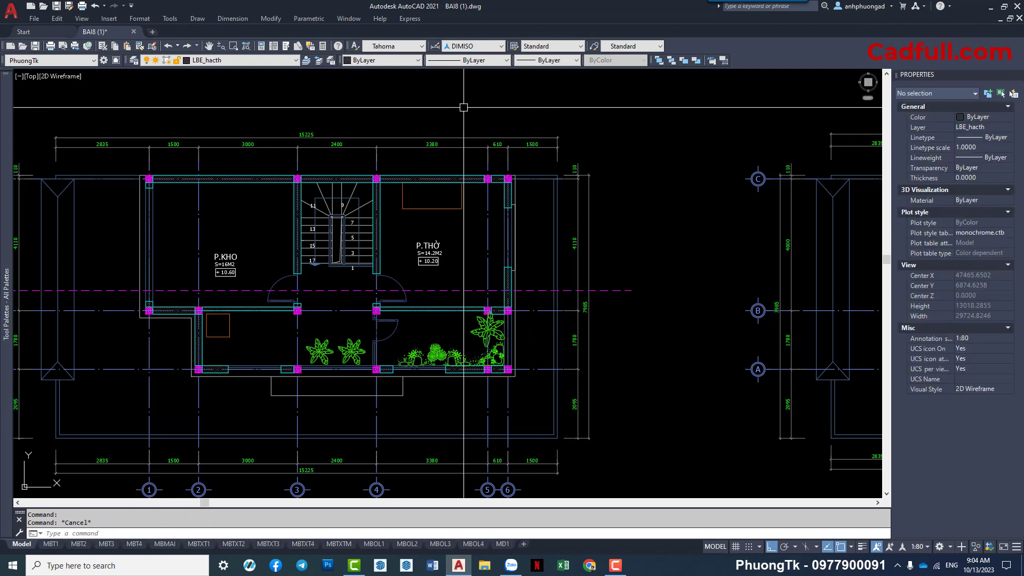
scroll(544, 207, "down", 4)
scroll(453, 224, "up", 2)
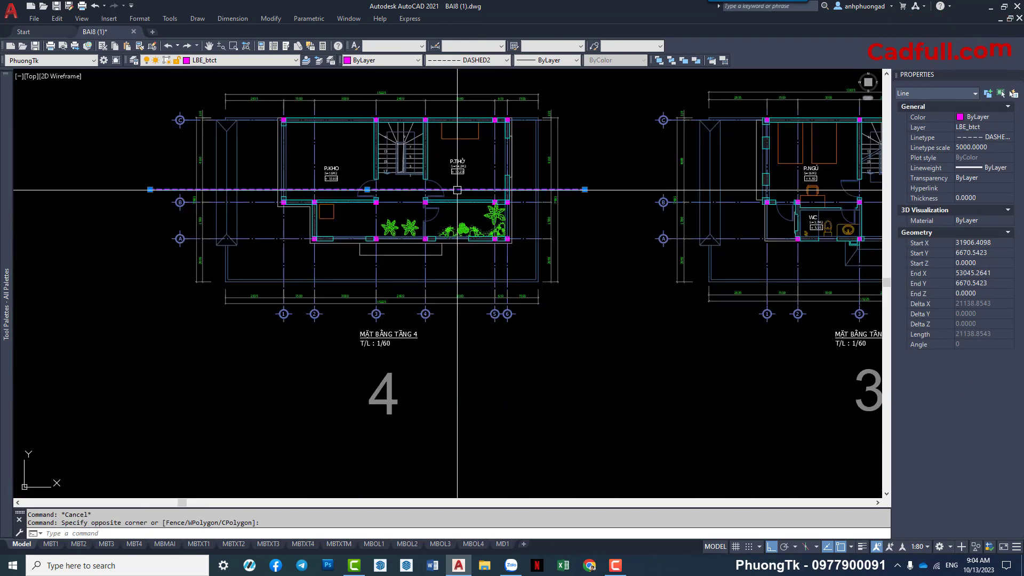
scroll(373, 256, "up", 2)
scroll(346, 273, "up", 2)
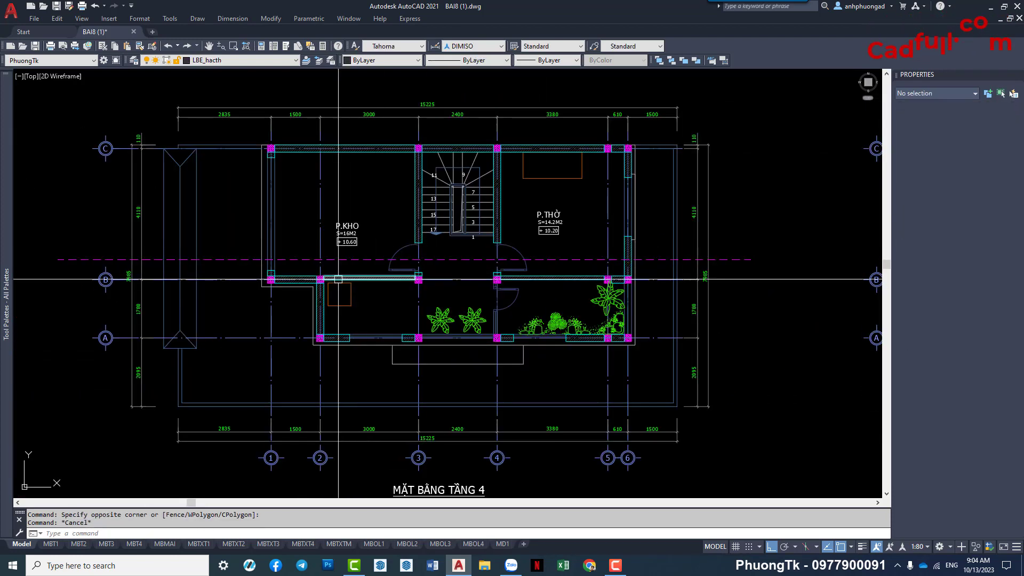
Load the HIDDEN linetype into the drawing.
left_click(433, 60)
left_click(471, 131)
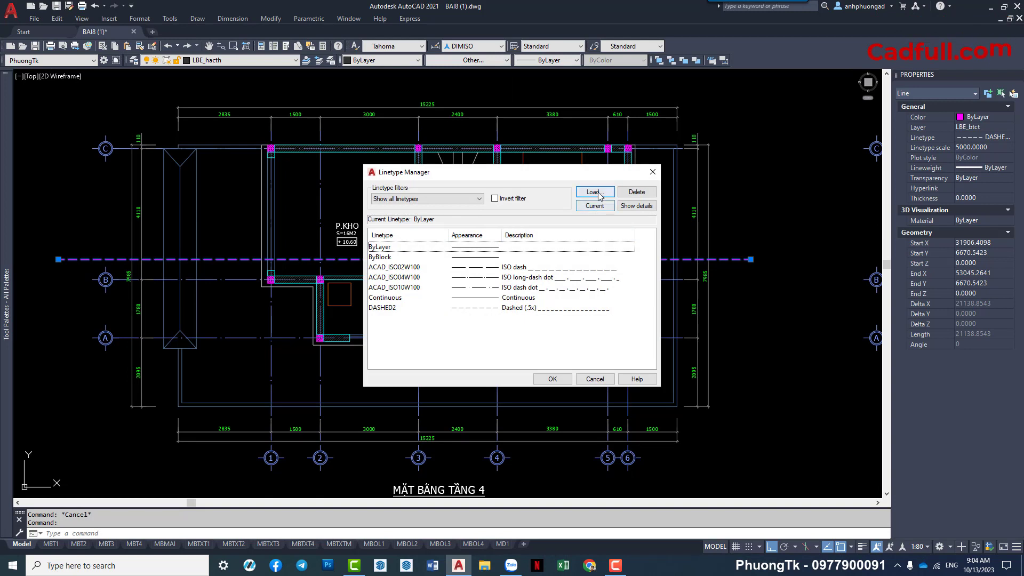
left_click(593, 193)
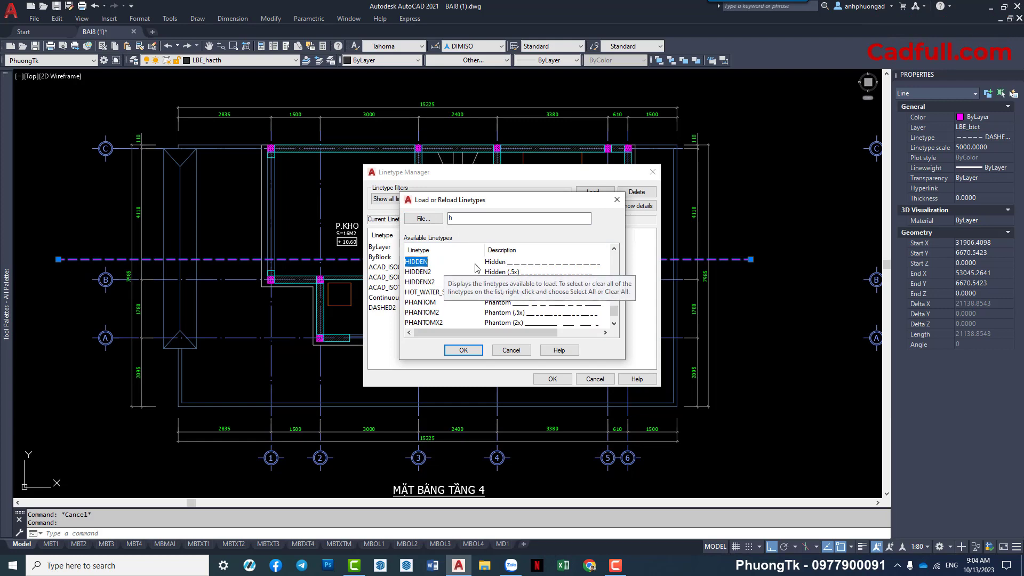
left_click(463, 350)
left_click(552, 379)
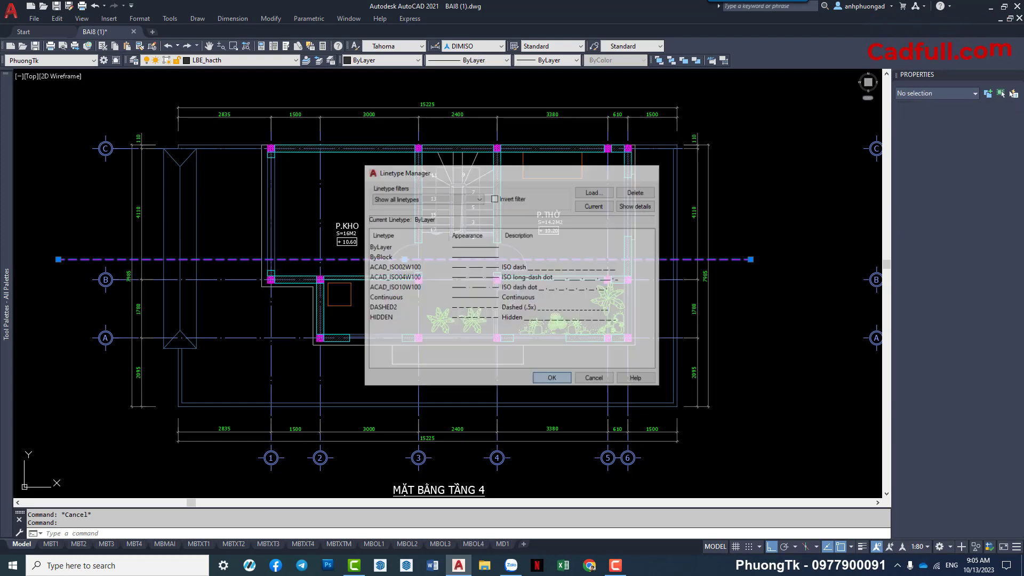
left_click(484, 59)
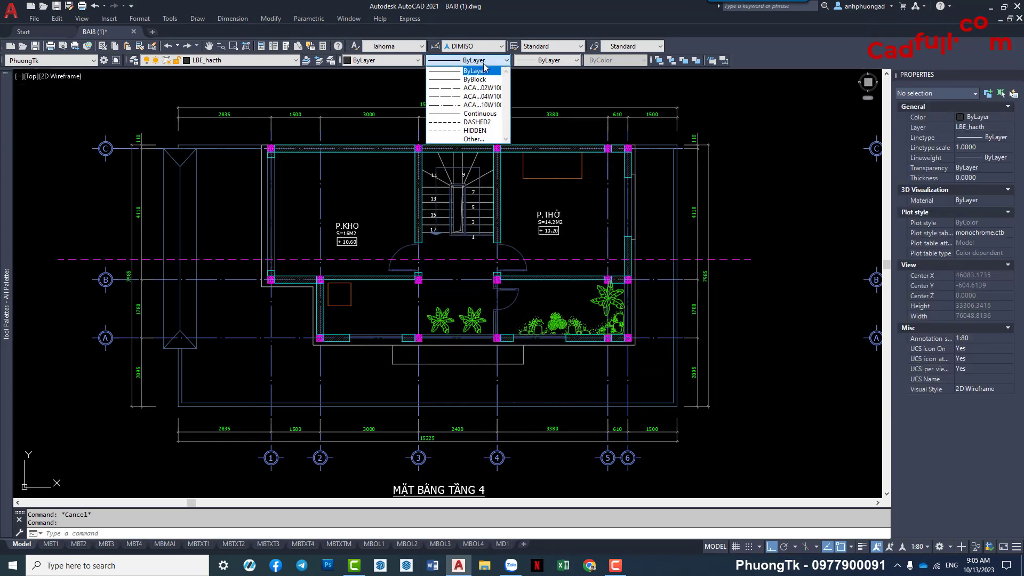
Switch the cut line on floor plan 4 to the HIDDEN linetype.
left_click(534, 260)
left_click(484, 60)
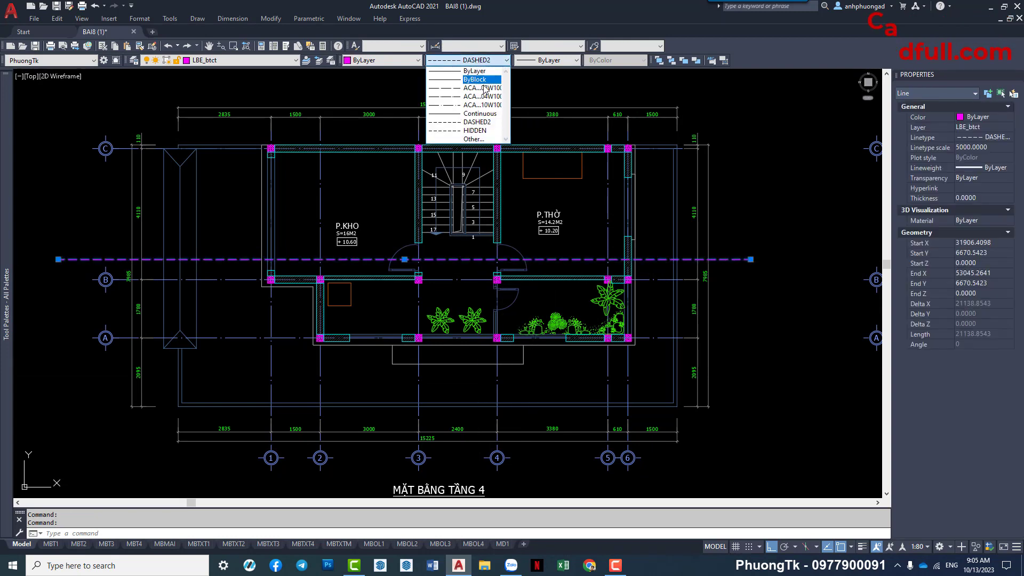
left_click(476, 131)
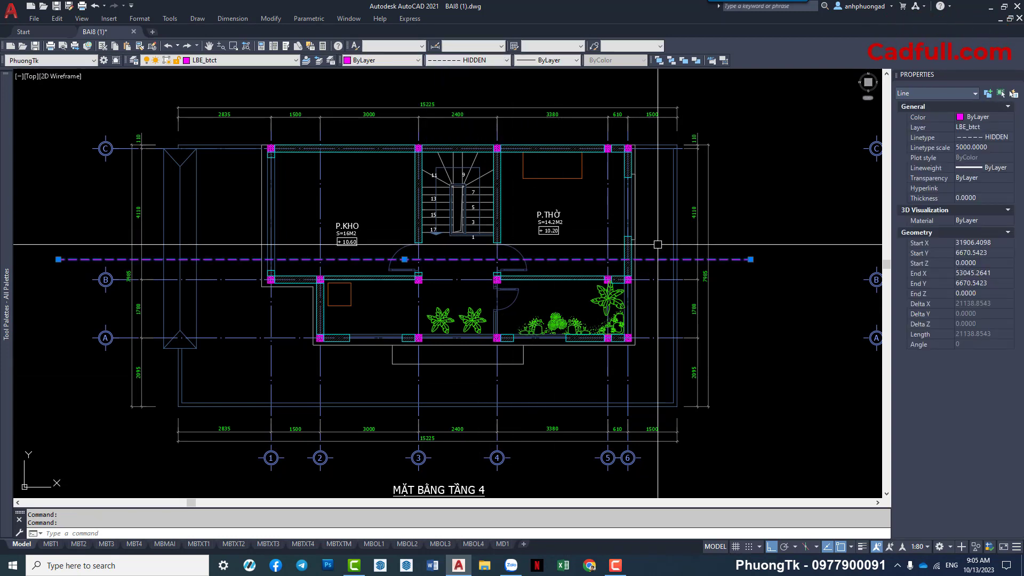
scroll(713, 258, "down", 4)
Set the global linetype scale (LTS) to 1.
key("Escape")
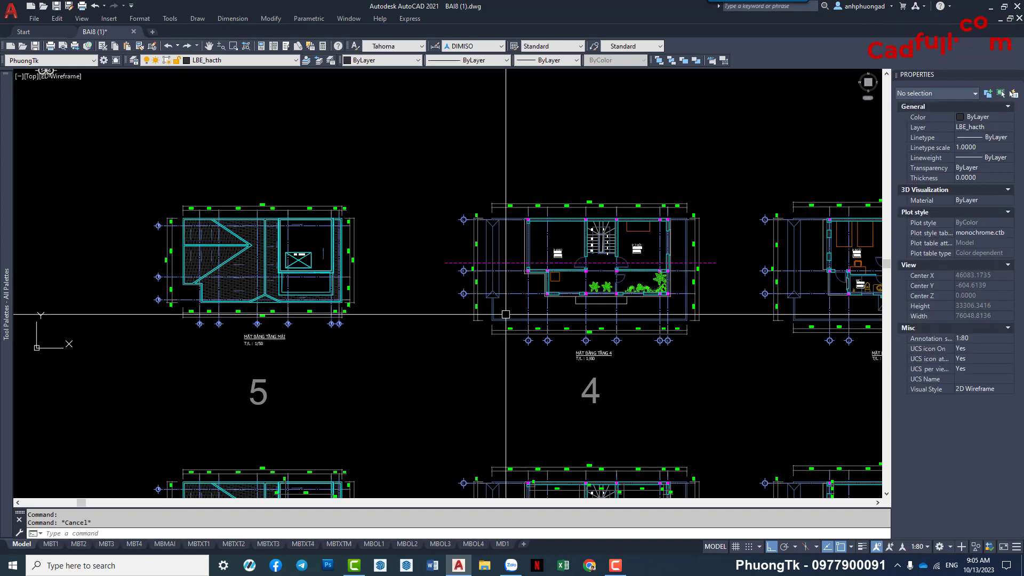
type("LTS")
key("Return")
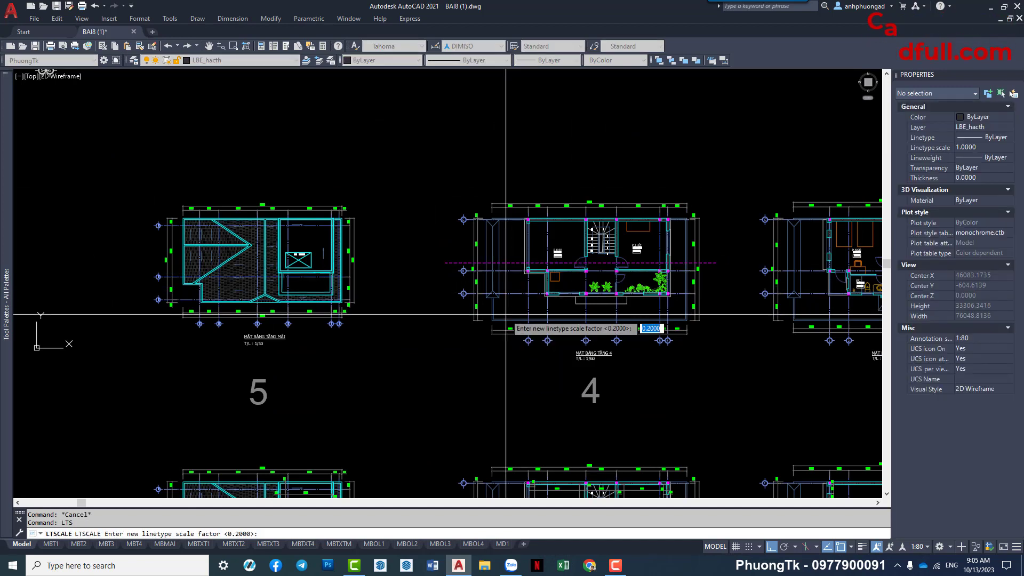
type("1")
key("Return")
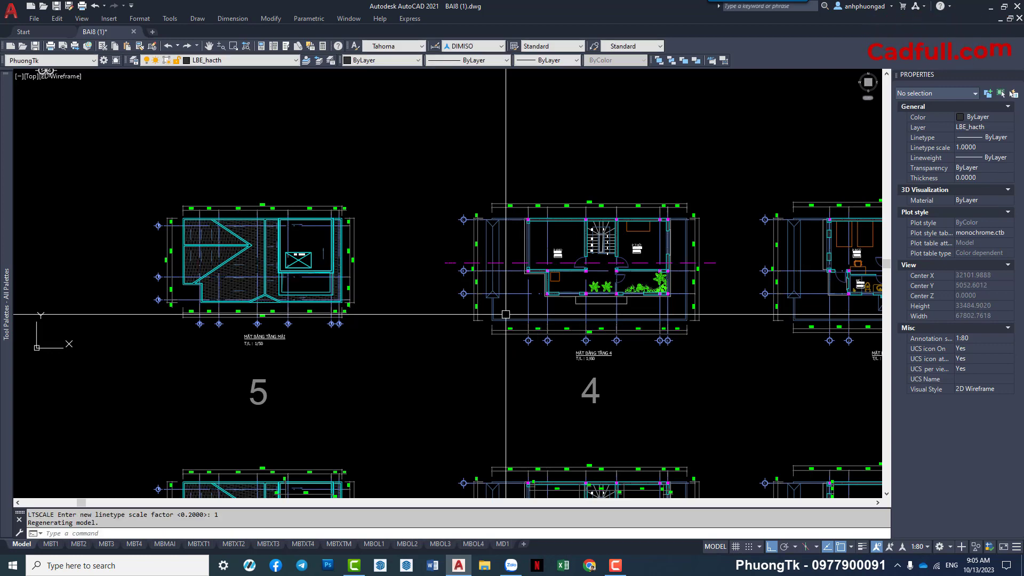
Select the dashed line on floor plan 4 to check its dashes.
scroll(494, 303, "up", 2)
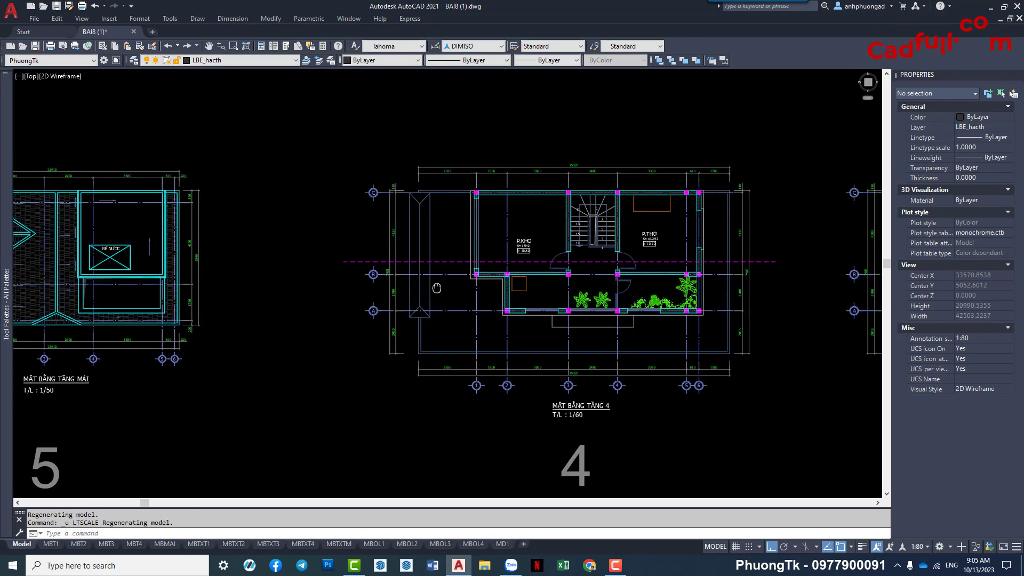
left_click(482, 262)
scroll(474, 314, "up", 1)
middle_click_drag(474, 314, 382, 299)
key("Escape")
type("LTS")
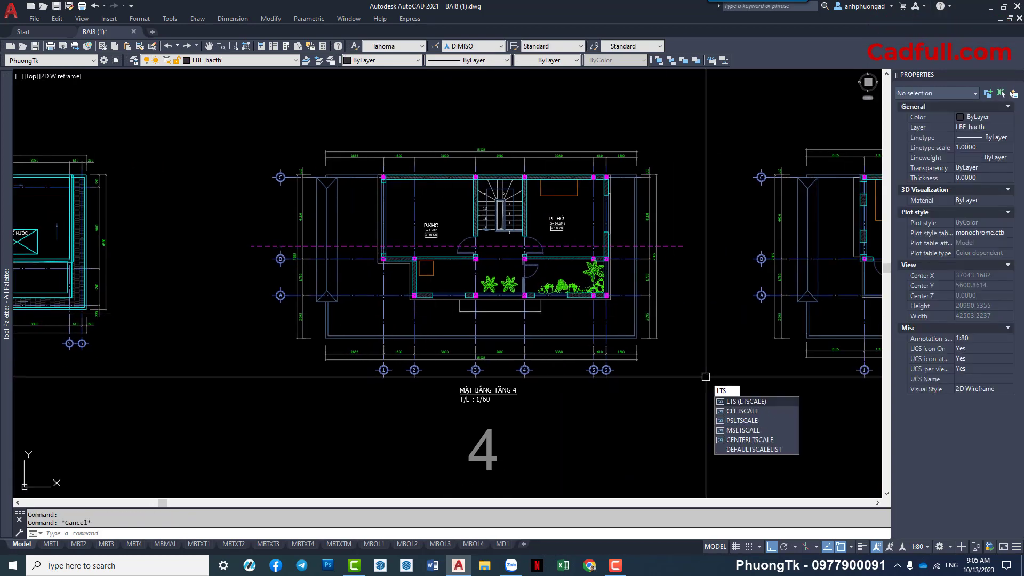
Start and cancel another linetype scale change while reviewing plans 5, 4 and 3.
key("Return")
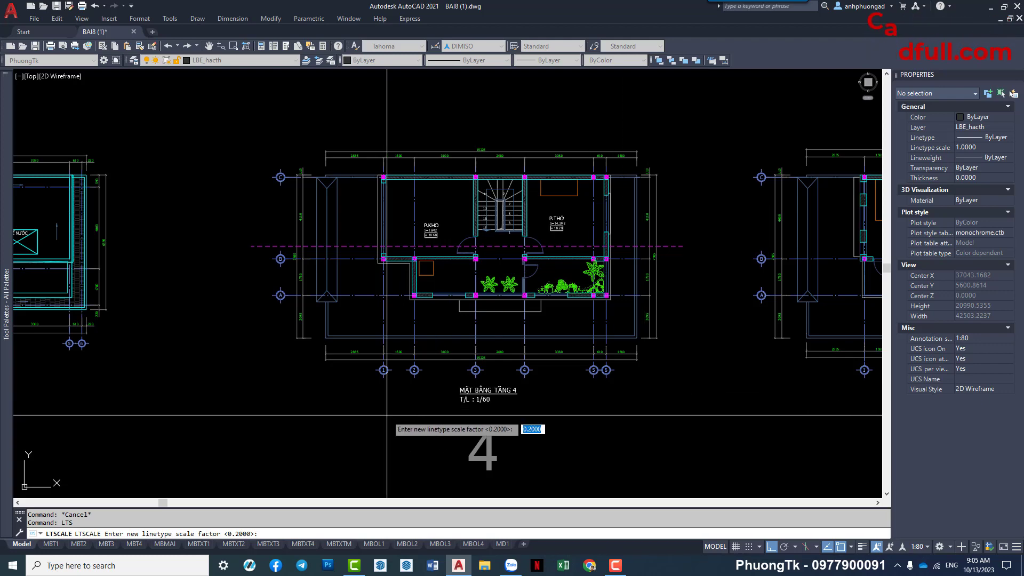
scroll(416, 320, "down", 3)
mouse_move(508, 336)
middle_mouse_down()
mouse_move(503, 281)
mouse_move(520, 143)
middle_mouse_up()
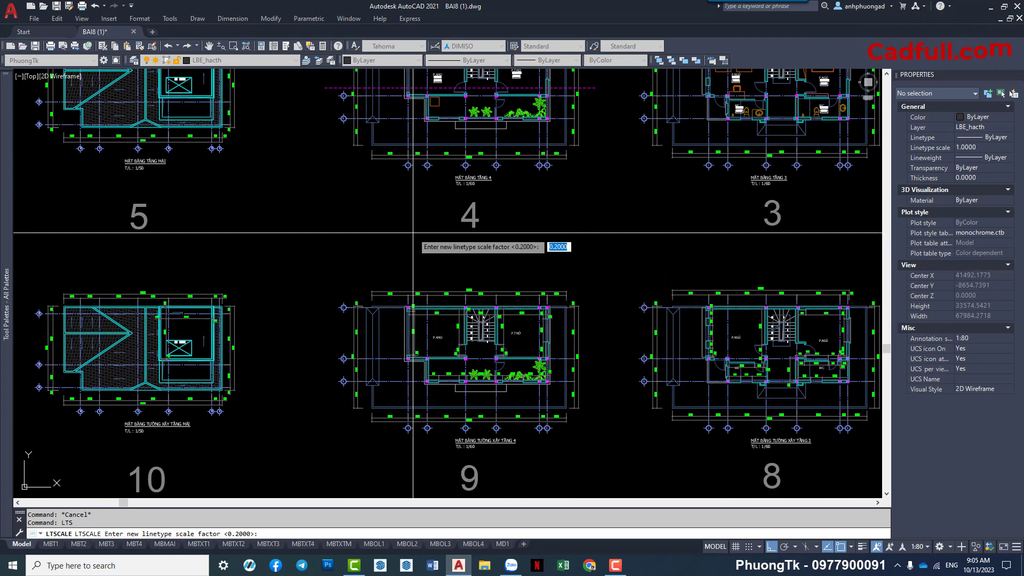
key("Escape")
middle_click_drag(469, 256, 526, 384)
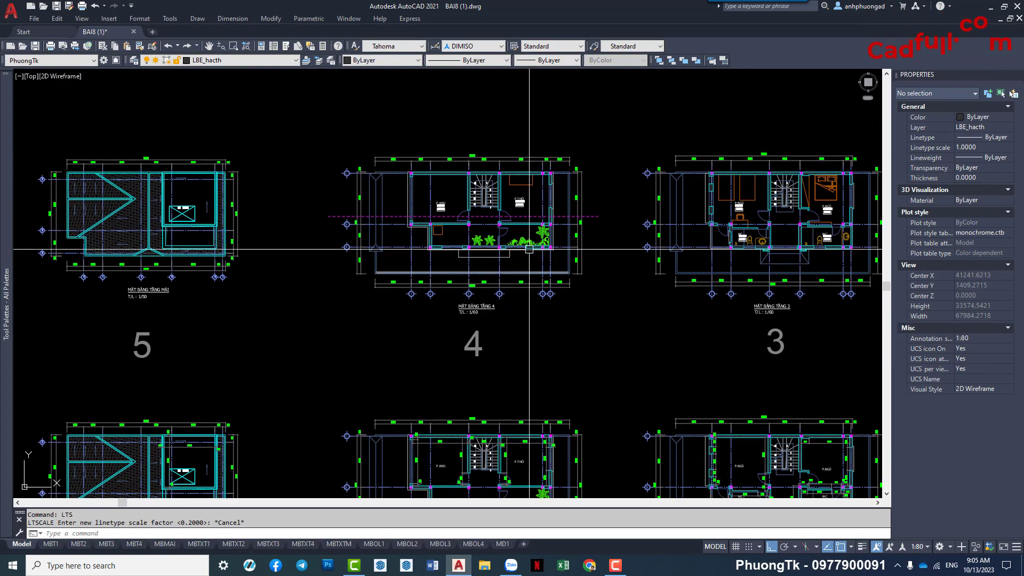
scroll(574, 231, "up", 5)
left_click(573, 194)
scroll(794, 288, "down", 2)
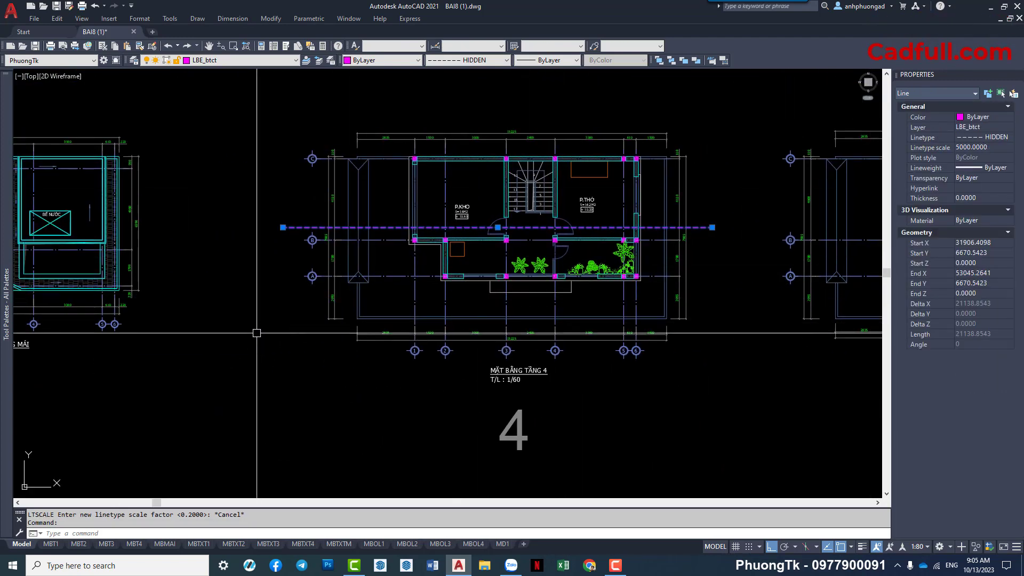
key("Escape")
middle_click_drag(246, 329, 343, 327)
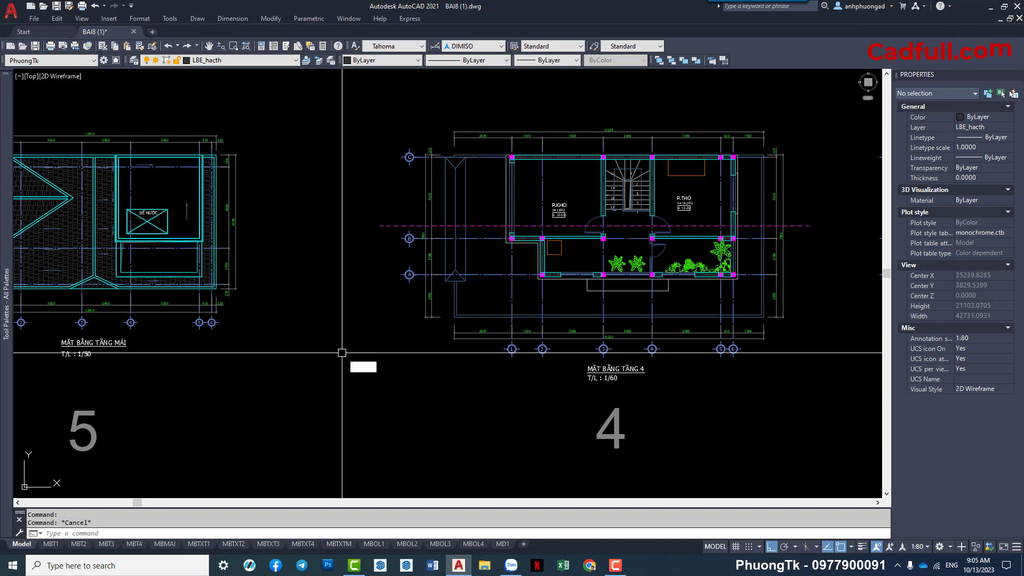
Re-enter LTS with value 1, then pick an axis grid line on the plan.
type("LTs")
key("Return")
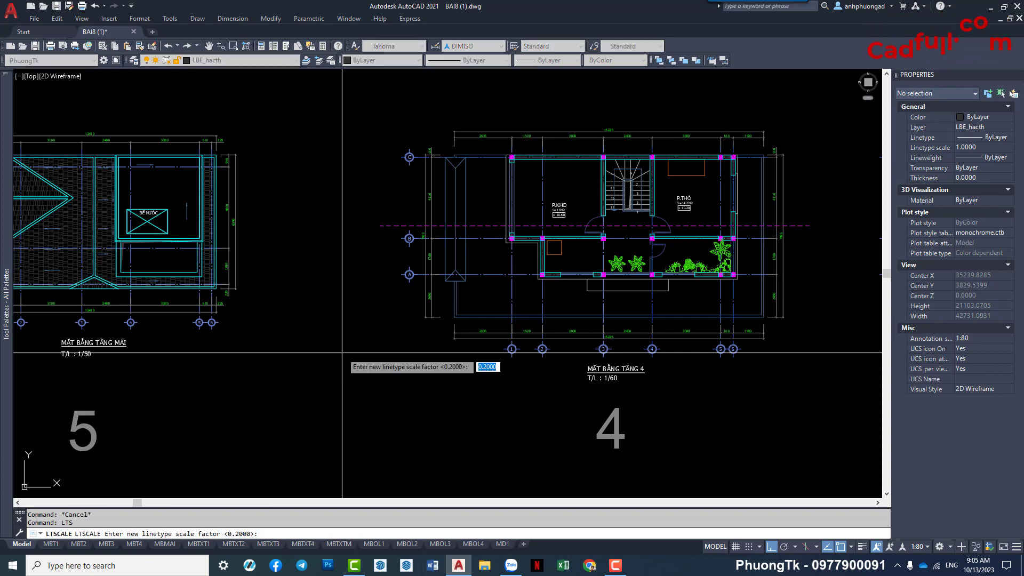
type("1")
key("Return")
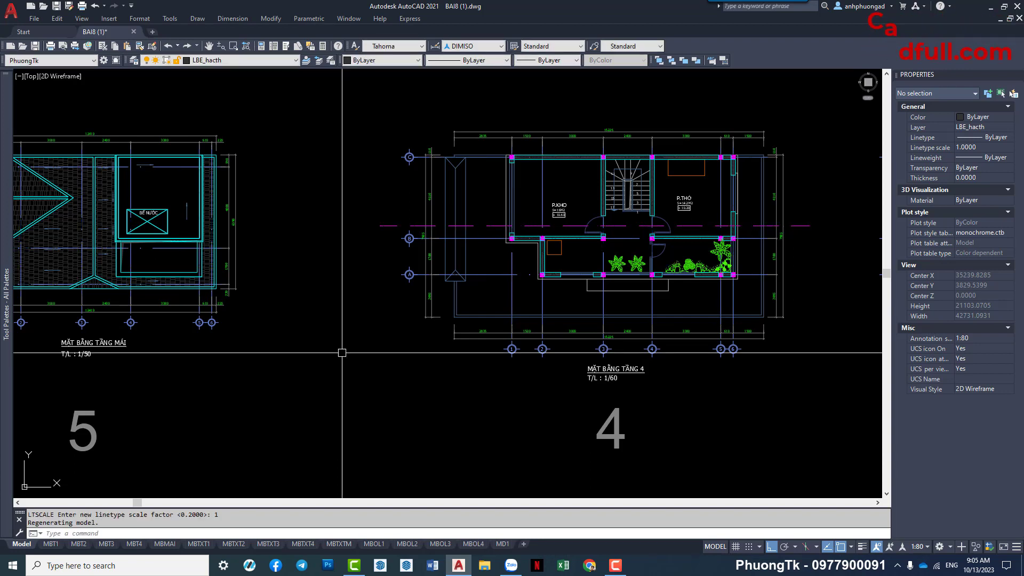
left_click(545, 180)
Isolate the LBE_truc axis layer by picking one axis grid line.
middle_click_drag(537, 188, 485, 211)
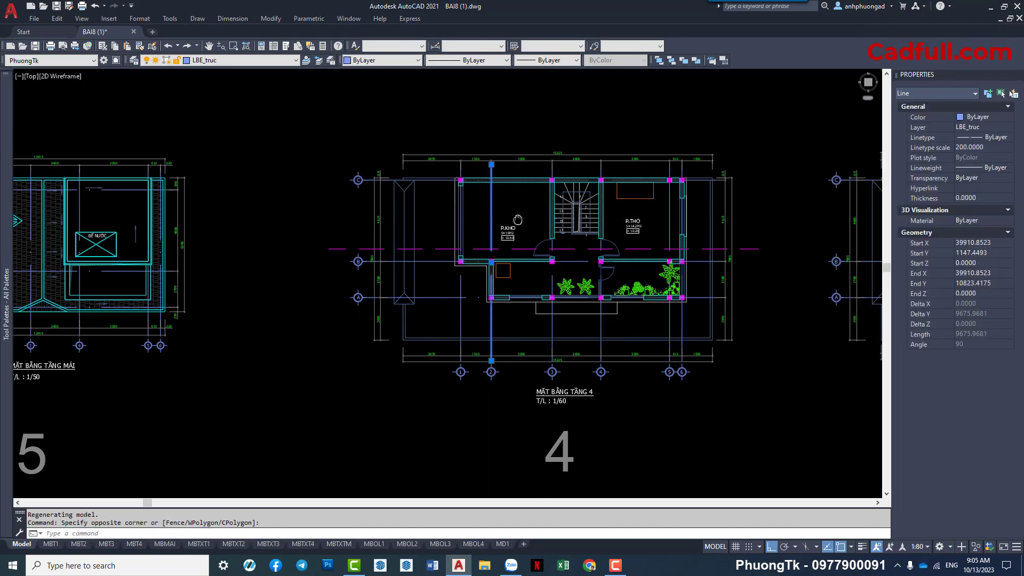
left_click(498, 213)
key("Return")
Window-select the upper rows of axis grids, including the top-left grid.
scroll(529, 285, "down", 10)
scroll(596, 241, "up", 2)
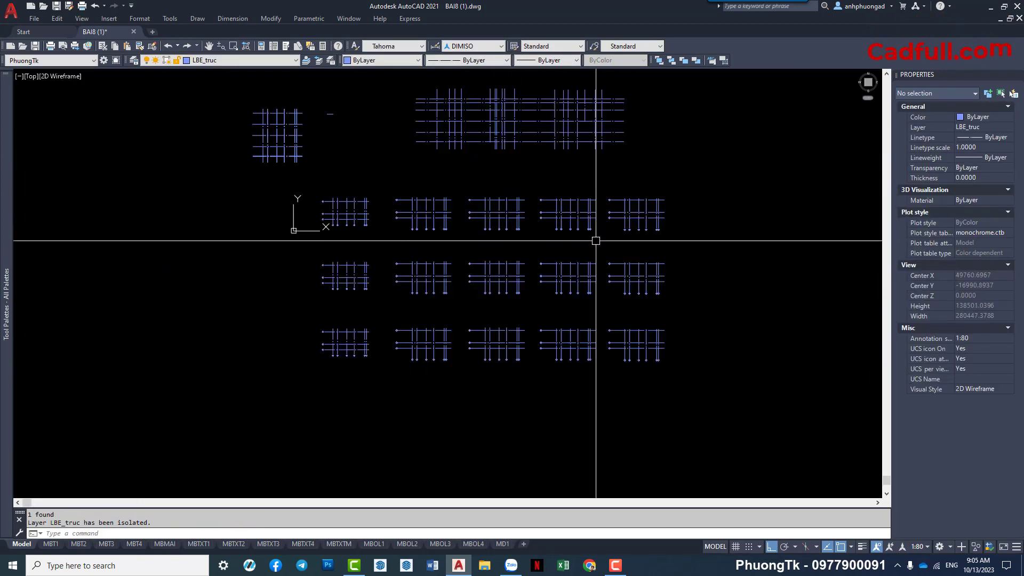
scroll(643, 202, "up", 6)
left_click(731, 158)
left_click(544, 275)
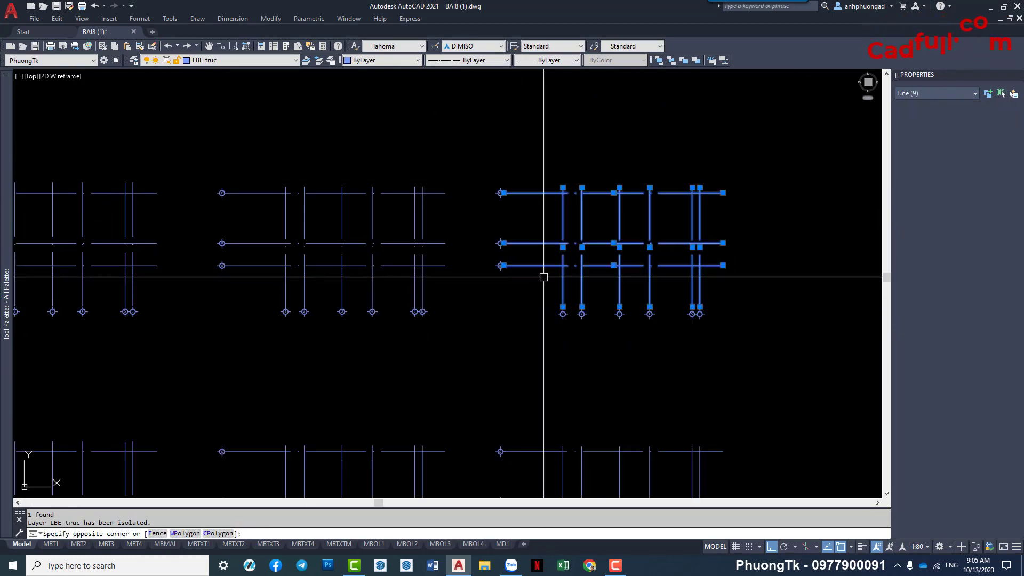
left_click(449, 156)
left_click(264, 287)
scroll(270, 279, "down", 3)
mouse_move(270, 279)
middle_mouse_down()
mouse_move(400, 290)
mouse_move(472, 262)
middle_mouse_up()
scroll(395, 248, "up", 2)
left_click(531, 187)
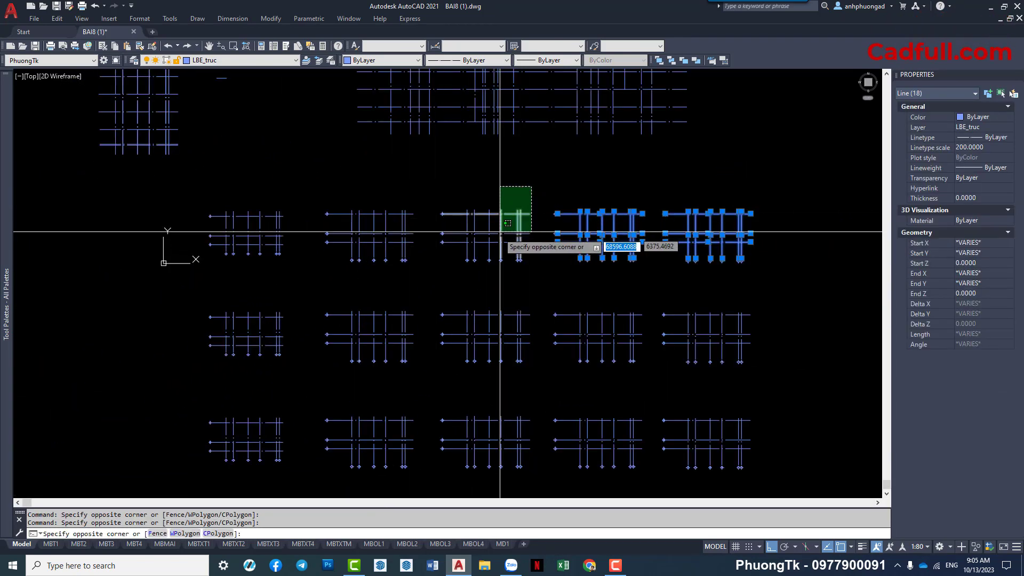
left_click(459, 244)
left_click(434, 183)
left_click(348, 245)
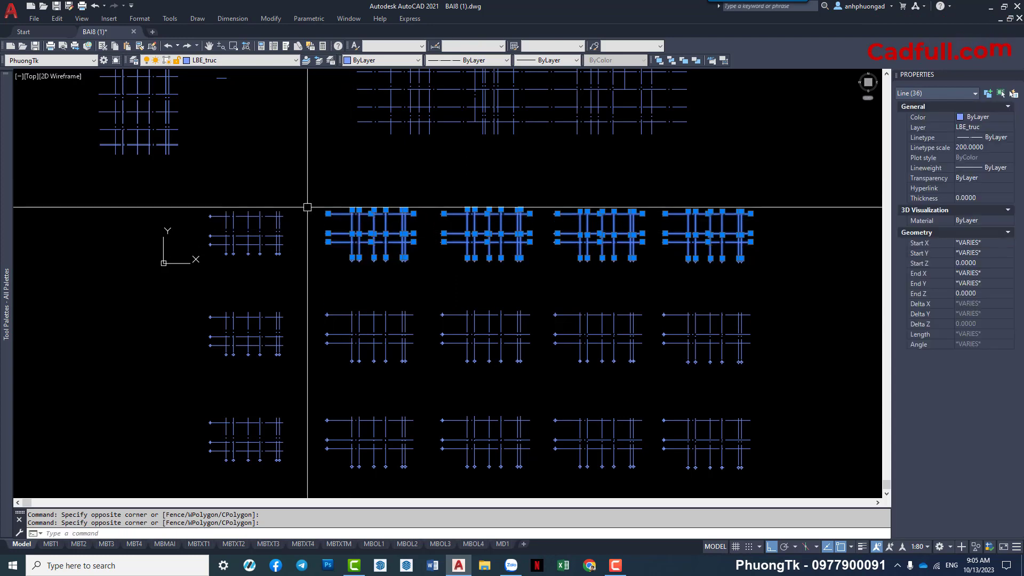
left_click(305, 201)
left_click(219, 247)
Add the lower-row and remaining axis grids, selecting all 166 grid lines.
middle_click_drag(377, 331, 368, 267)
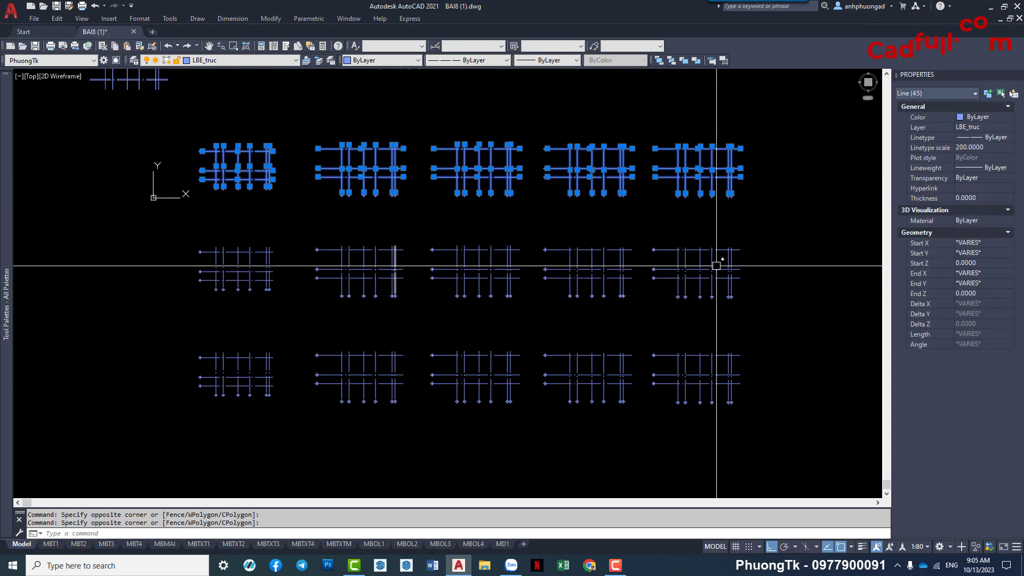
left_click(793, 221)
left_click(703, 265)
left_click(747, 320)
left_click(677, 378)
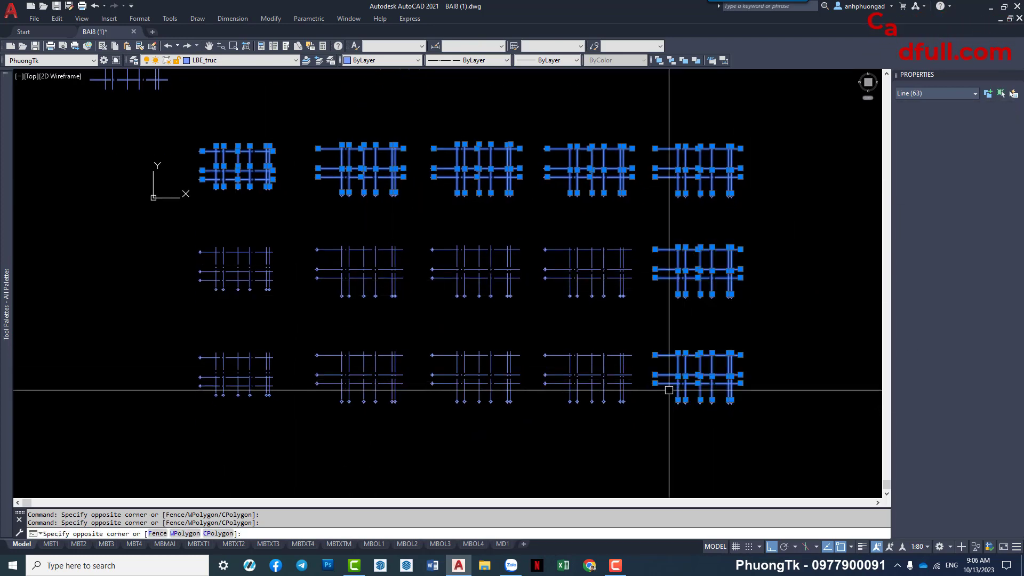
left_click(635, 337)
left_click(573, 400)
left_click(522, 338)
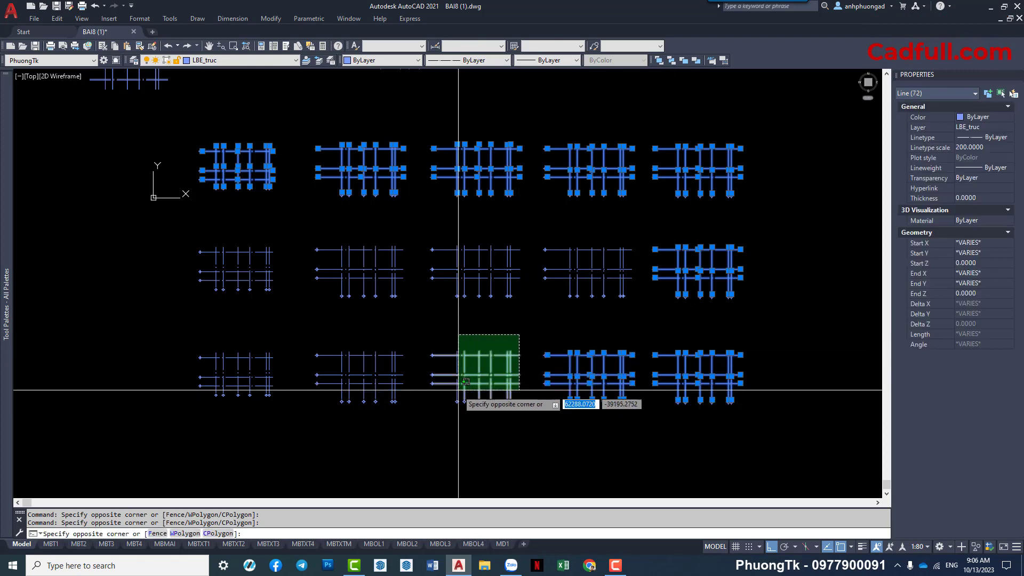
left_click(456, 389)
scroll(456, 389, "up", 3)
left_click(637, 219)
left_click(405, 325)
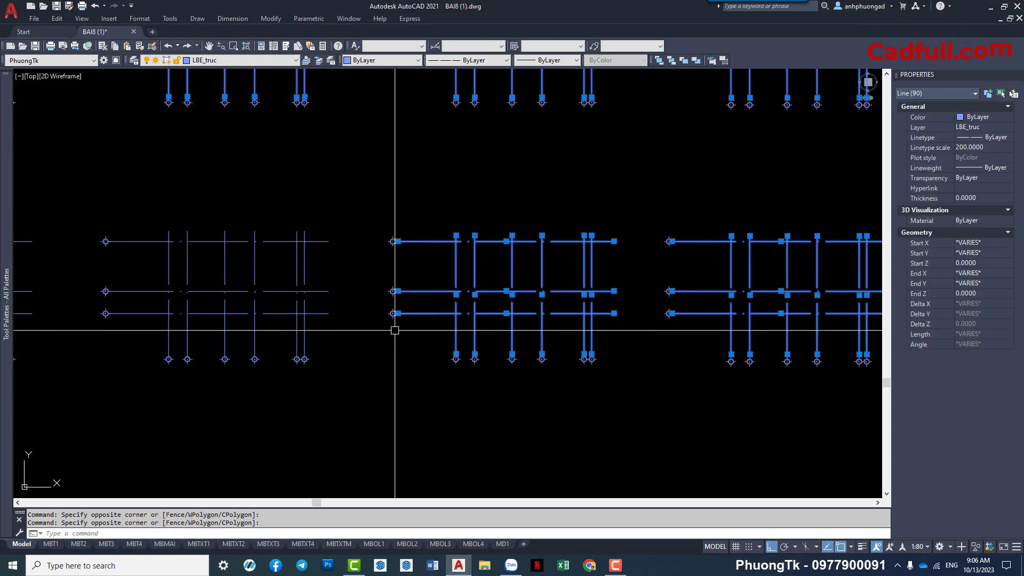
left_click(688, 231)
left_click(421, 338)
left_click(318, 213)
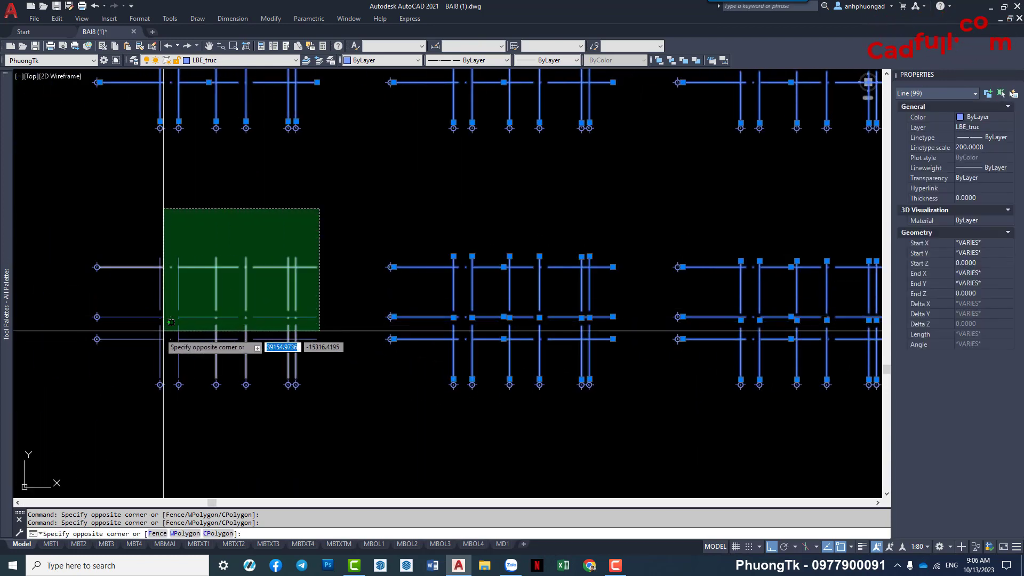
left_click(165, 328)
scroll(231, 317, "down", 4)
scroll(370, 320, "up", 1)
left_click(370, 251)
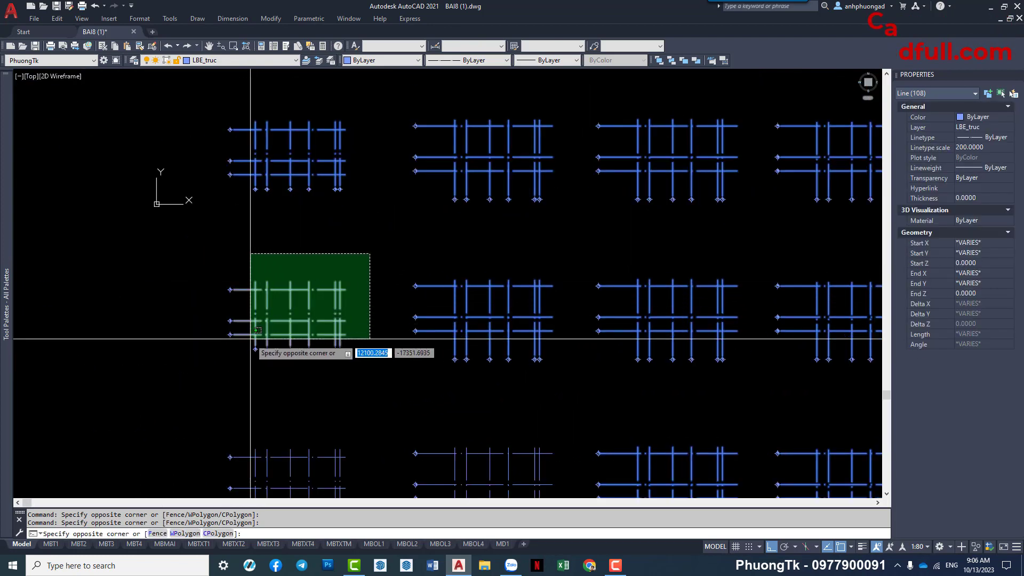
left_click(252, 343)
scroll(303, 296, "down", 2)
scroll(347, 281, "up", 4)
left_click(350, 370)
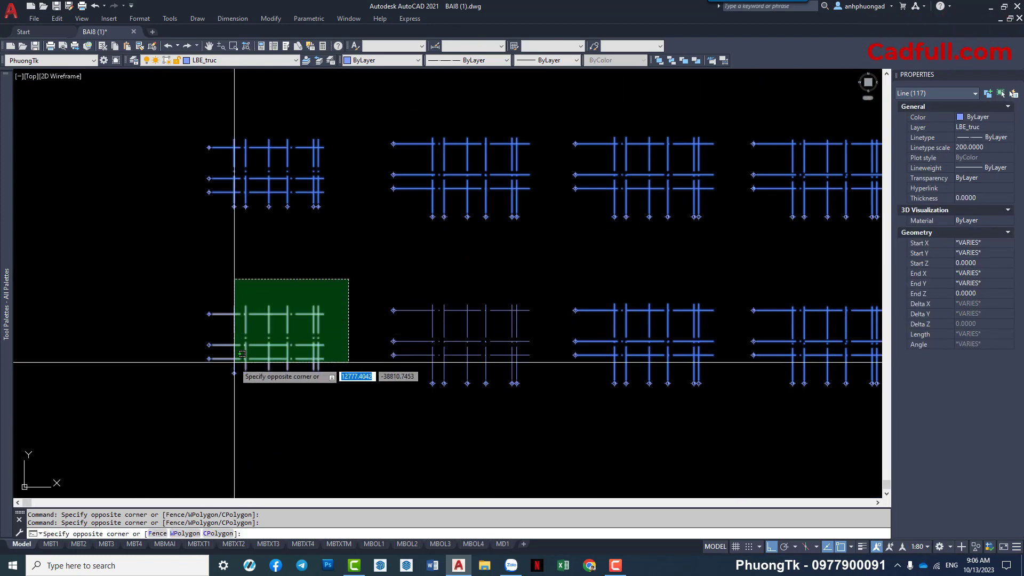
left_click(211, 279)
scroll(540, 336, "down", 3)
scroll(530, 196, "up", 3)
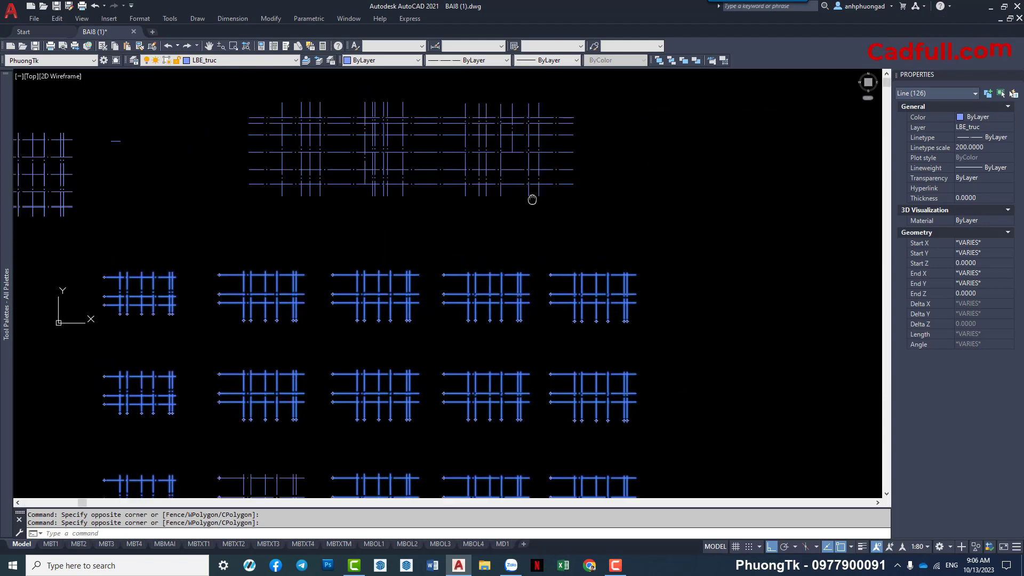
left_click(619, 188)
left_click(178, 331)
scroll(448, 286, "up", 2)
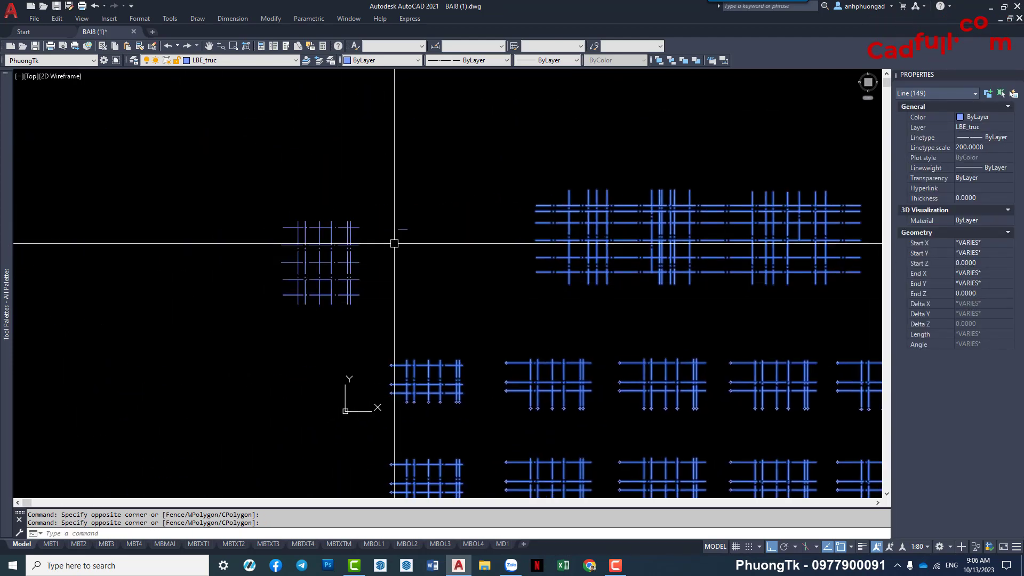
left_click(242, 320)
left_click(875, 198)
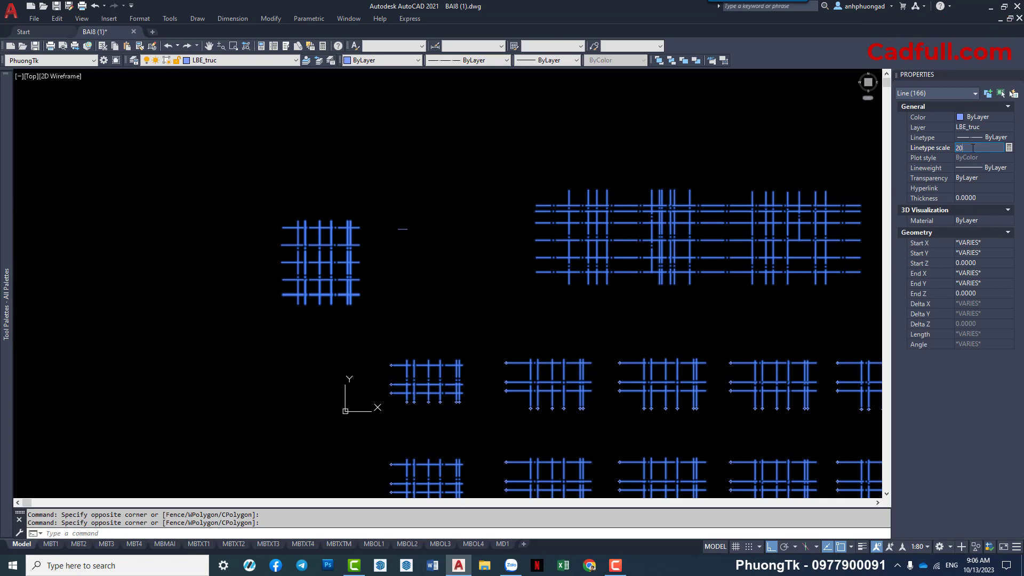
Lower the selected grid lines' linetype scale from 200 to 20 in Properties.
scroll(551, 361, "up", 6)
scroll(599, 336, "up", 2)
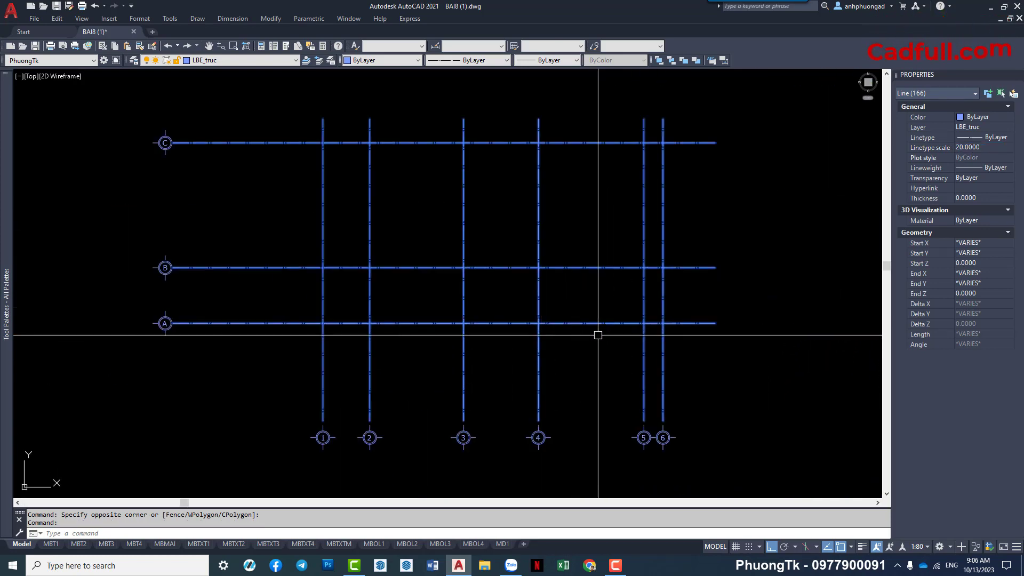
left_click(987, 147)
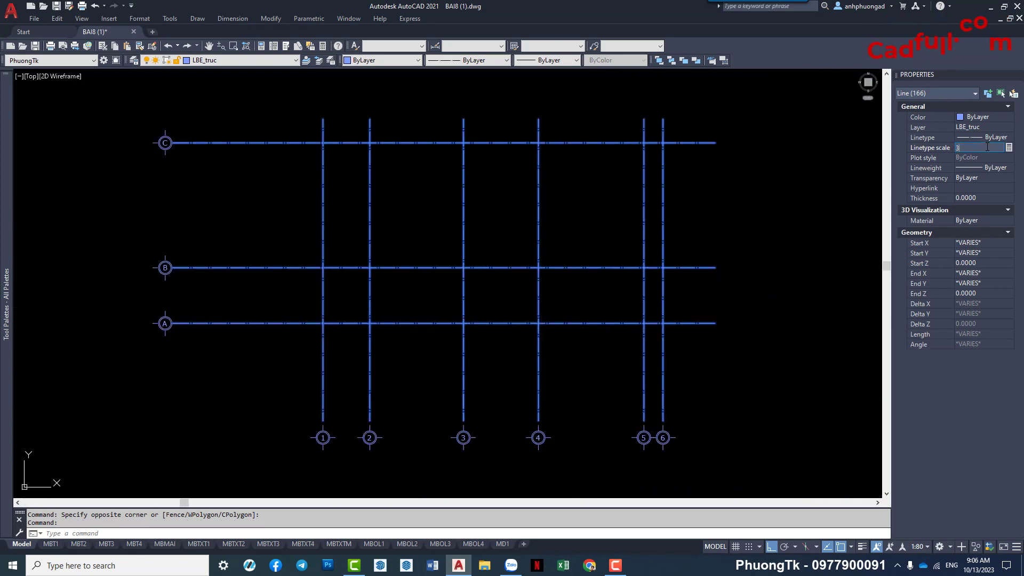
middle_click_drag(500, 278, 484, 303)
Deselect the axis grids and turn all layers back on with LAYON.
key("Escape")
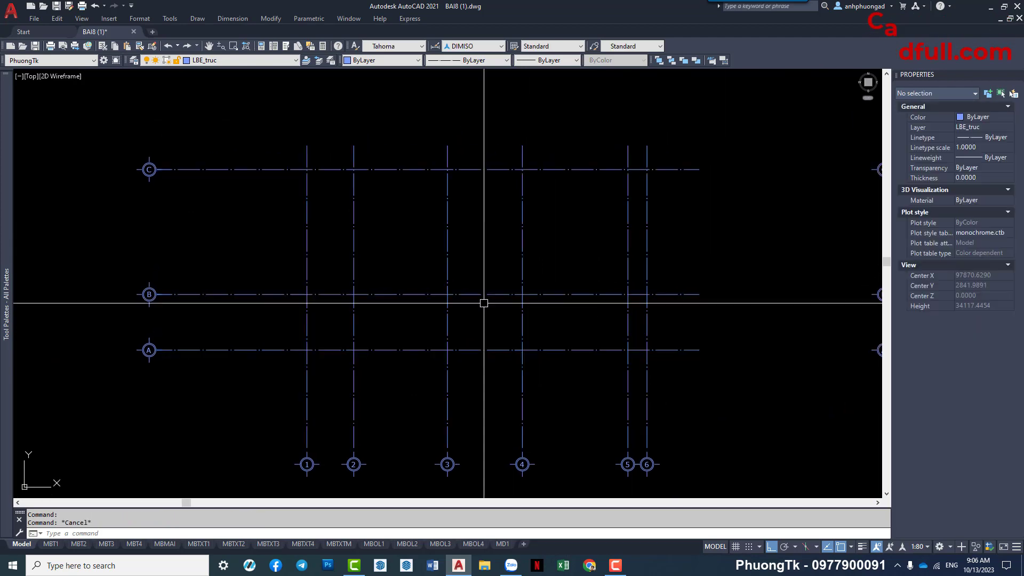
type("layon")
key("Return")
Set the dashed HIDDEN line across floor plan 4 to linetype scale 50.
middle_click_drag(391, 273, 416, 271)
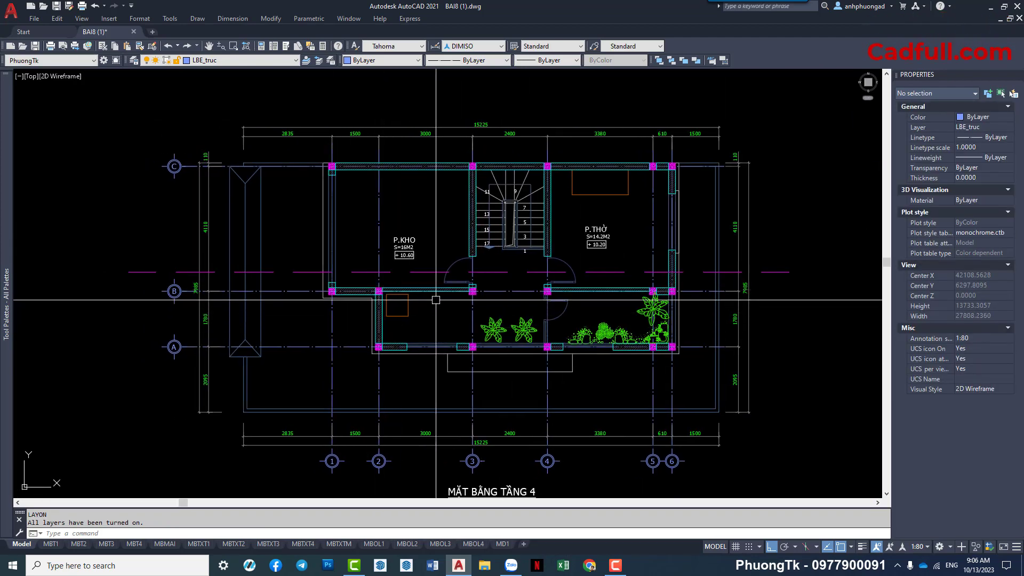
left_click(416, 271)
scroll(493, 293, "down", 2)
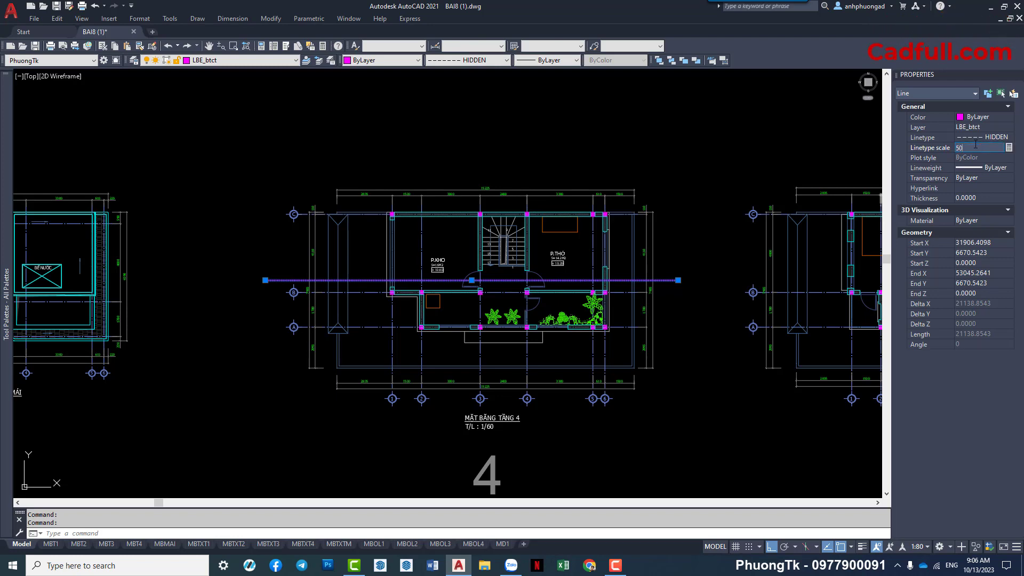
scroll(632, 279, "up", 2)
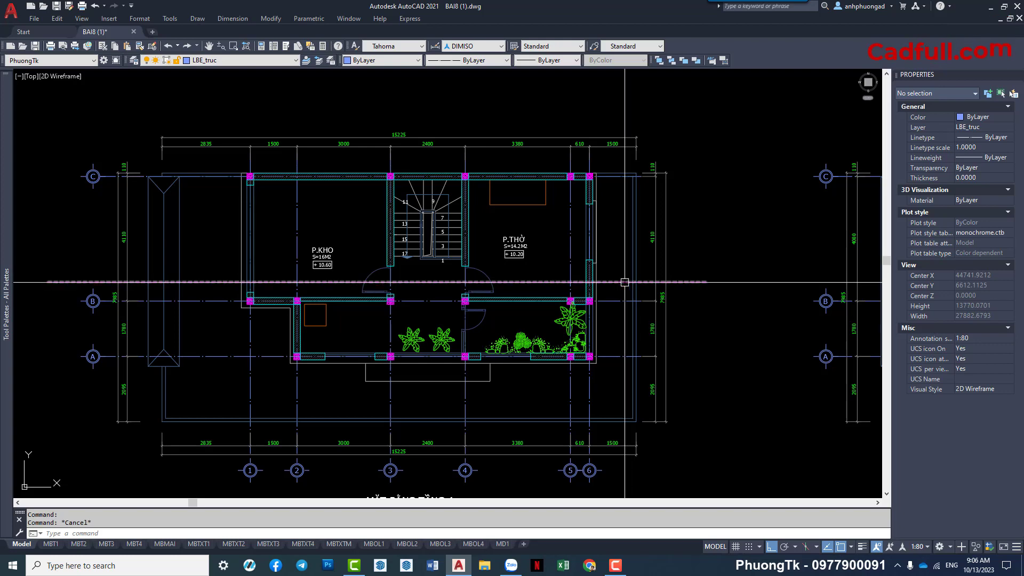
key("Escape")
Start copying the hidden line with the C (COPY) command.
middle_click_drag(470, 309, 503, 312)
scroll(600, 343, "down", 2)
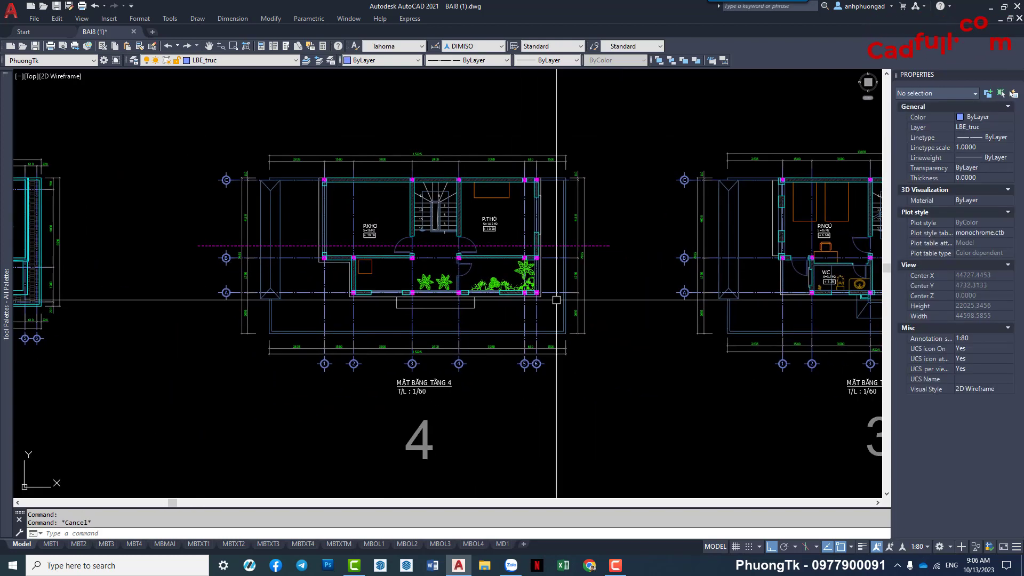
type("c")
key("Return")
middle_click_drag(608, 307, 602, 311)
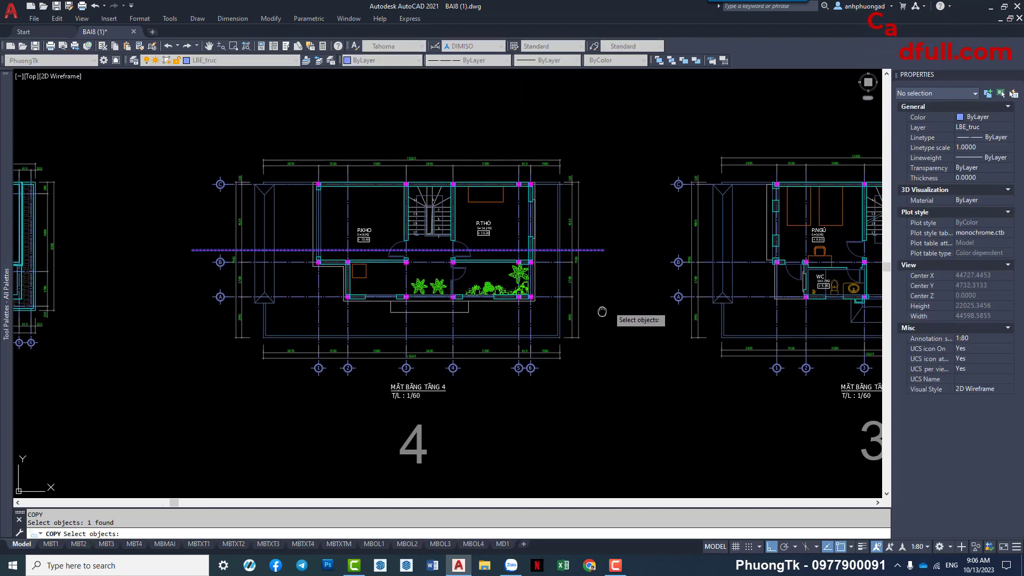
Copy the hidden line from floor 4's wall corner to the matching floor 3 corner.
key("Return")
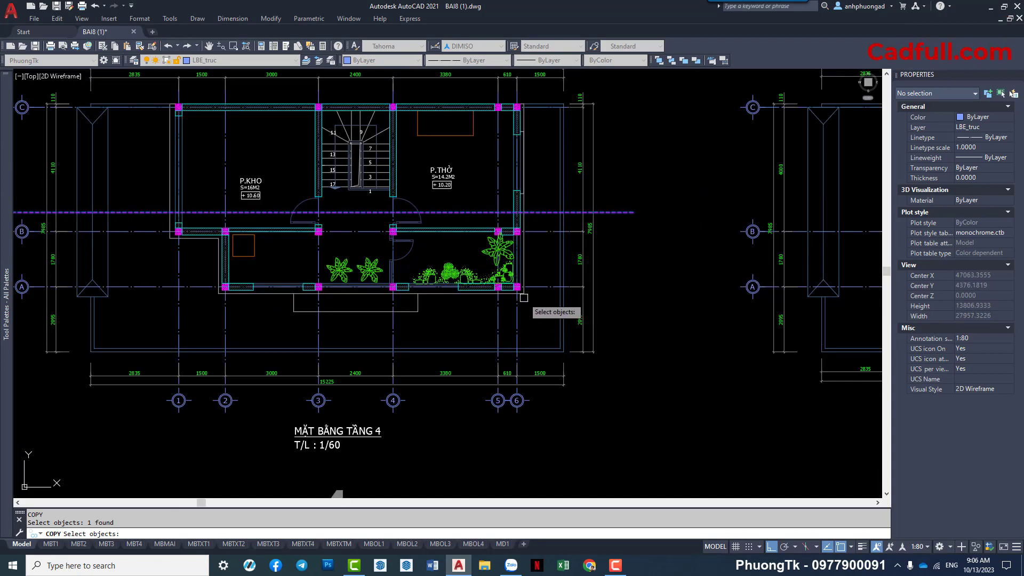
scroll(553, 315, "up", 5)
scroll(553, 315, "up", 5)
left_click(506, 304)
scroll(514, 296, "down", 5)
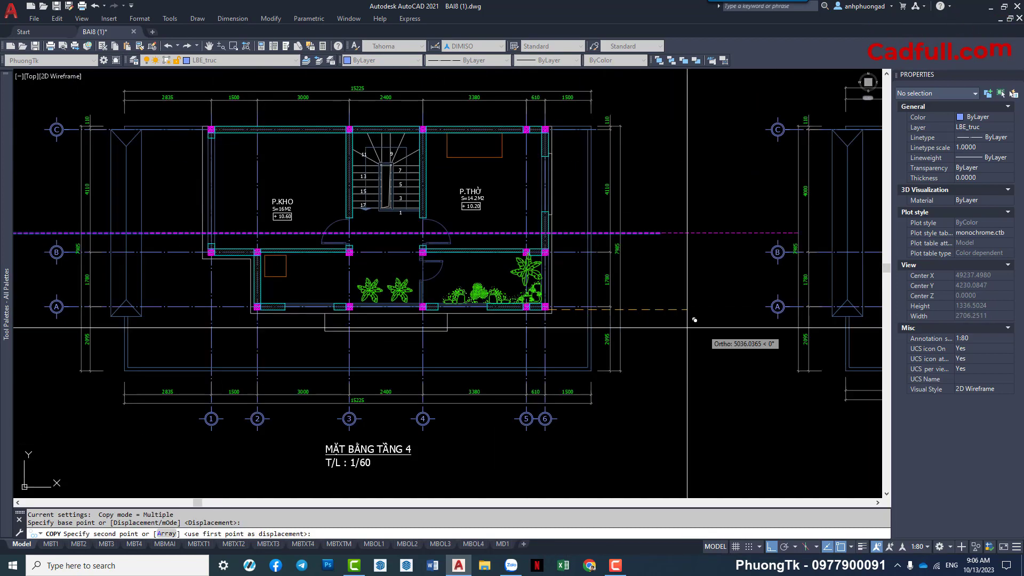
middle_click_drag(710, 318, 661, 299)
scroll(480, 320, "up", 5)
left_click(535, 315)
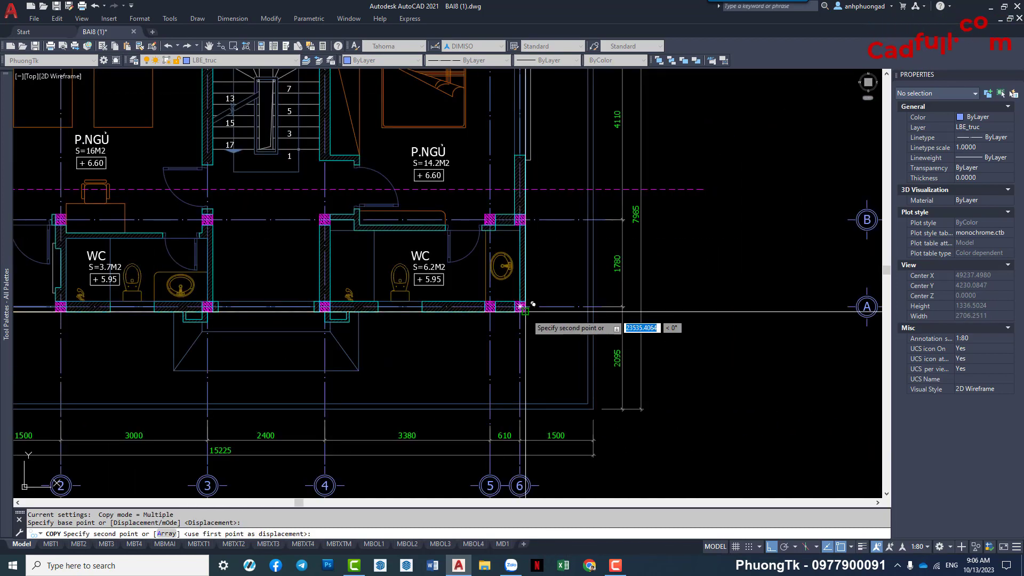
scroll(535, 315, "down", 5)
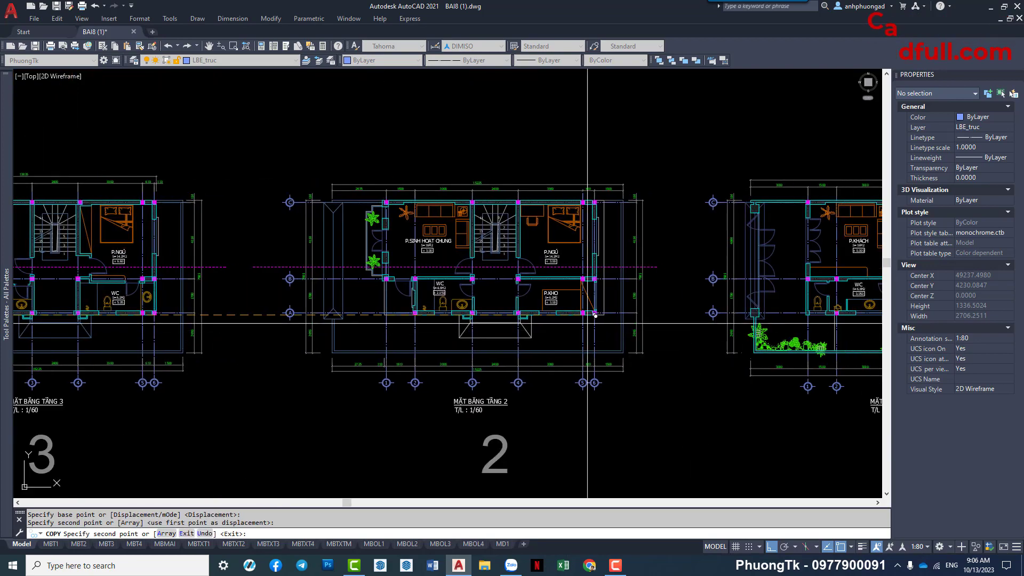
scroll(592, 325, "up", 5)
scroll(571, 302, "down", 5)
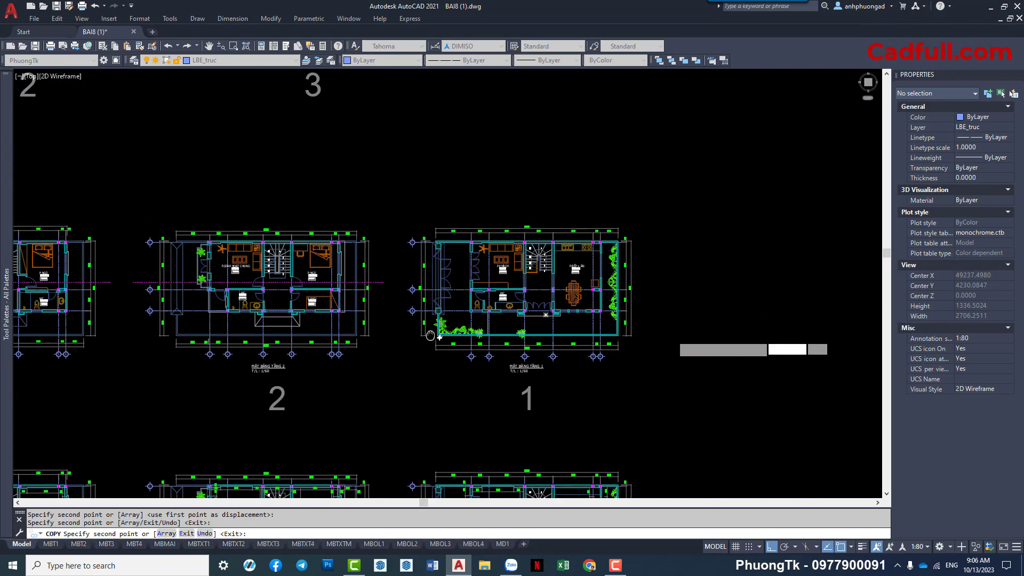
scroll(470, 326, "up", 3)
scroll(368, 291, "up", 3)
scroll(347, 288, "down", 5)
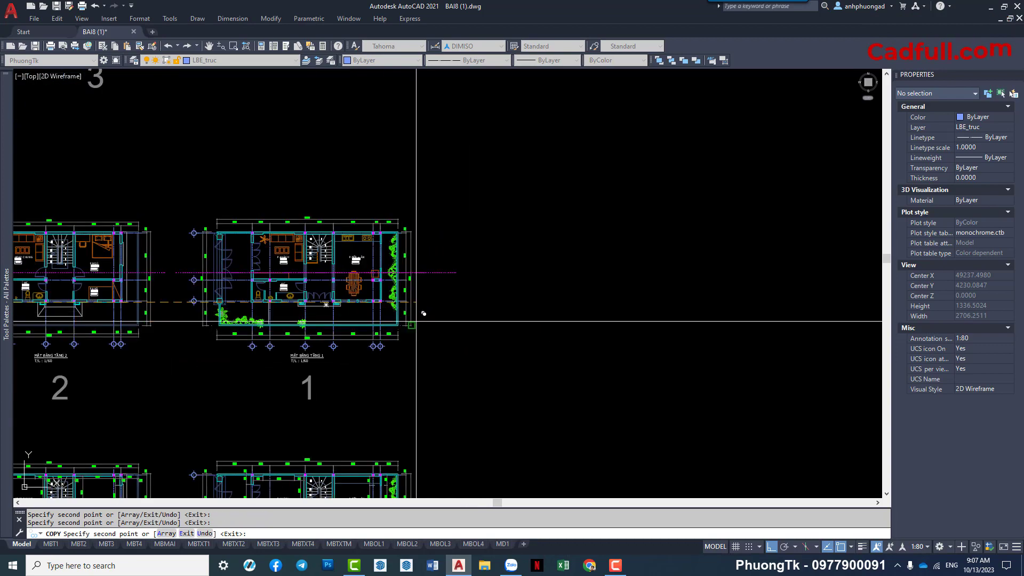
key("Escape")
Select the dashed line across floor plan 1 and centre that plan.
scroll(263, 256, "up", 3)
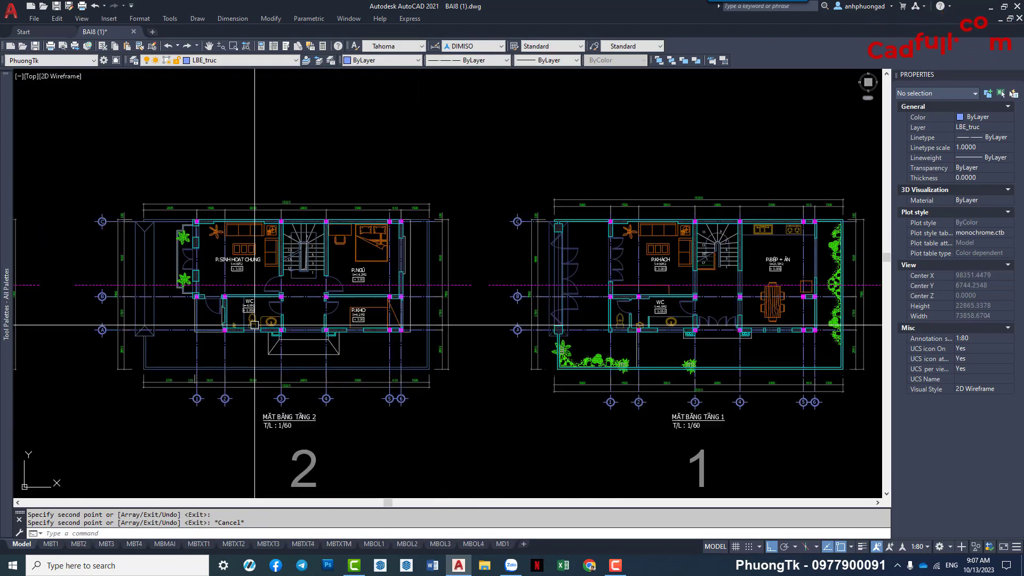
scroll(299, 405, "up", 3)
middle_click_drag(448, 315, 233, 315)
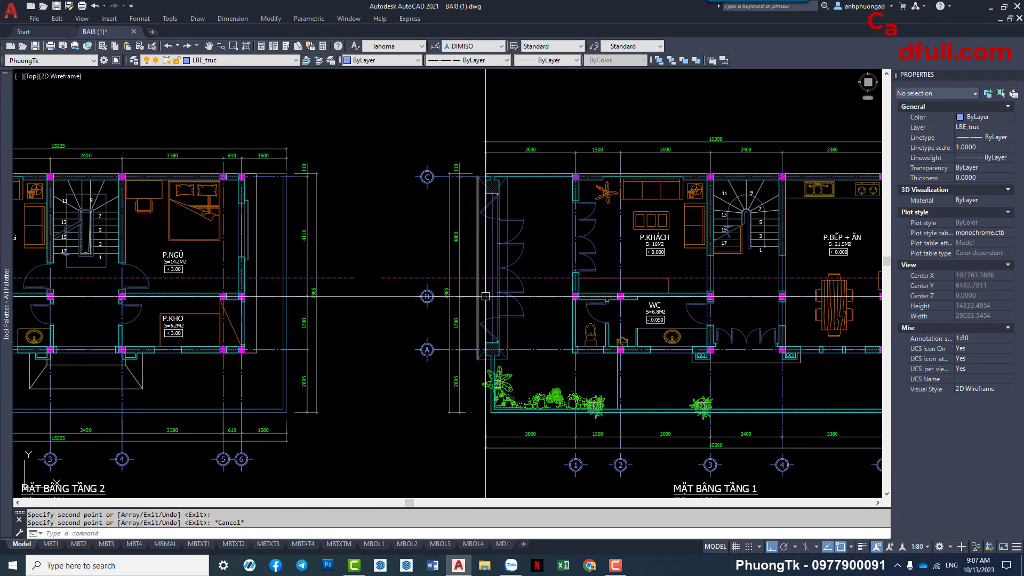
left_click(486, 278)
middle_click_drag(686, 289, 398, 286)
Start moving the dashed line on plan 1, then cancel the attempt.
type("m")
key("Return")
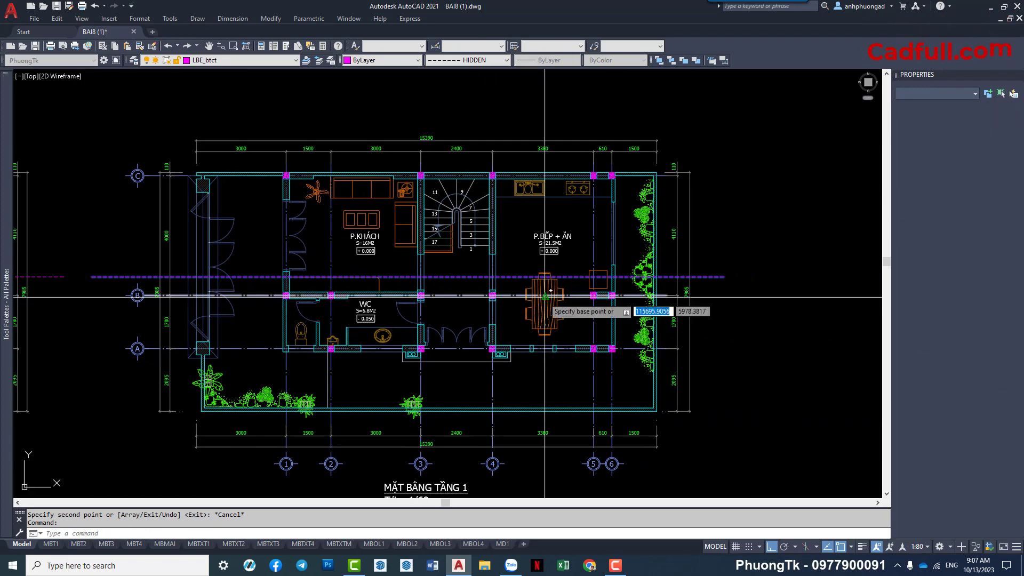
left_click(767, 363)
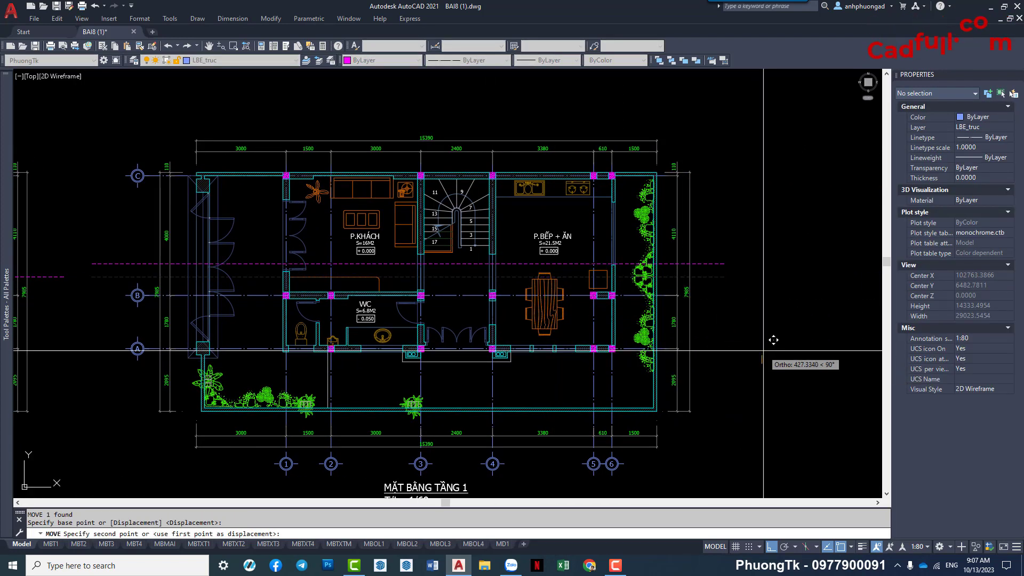
key("Escape")
scroll(502, 275, "up", 2)
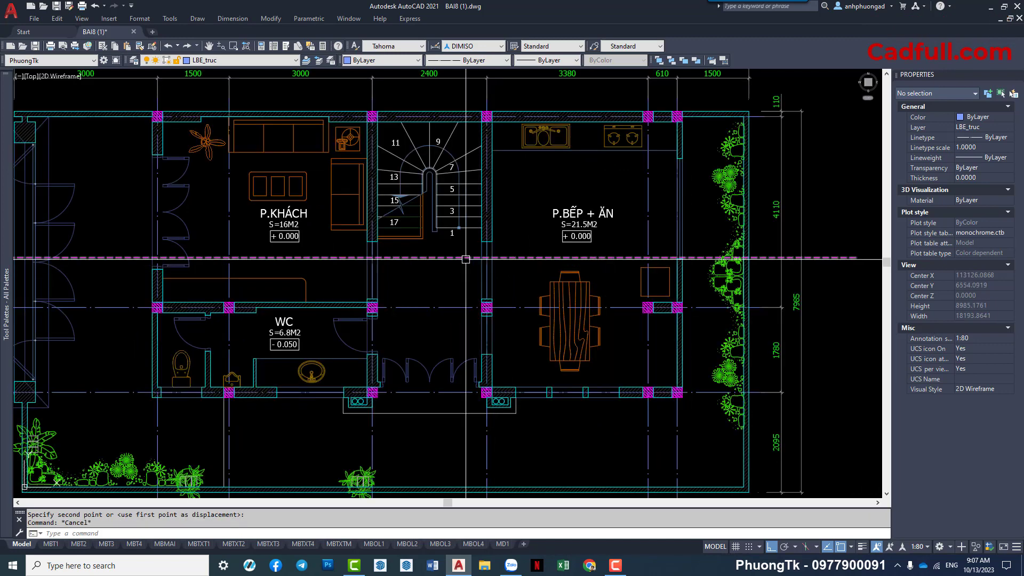
Move floor plan 1's dashed hidden line to sit between axes C and B.
left_click(693, 258)
type("m")
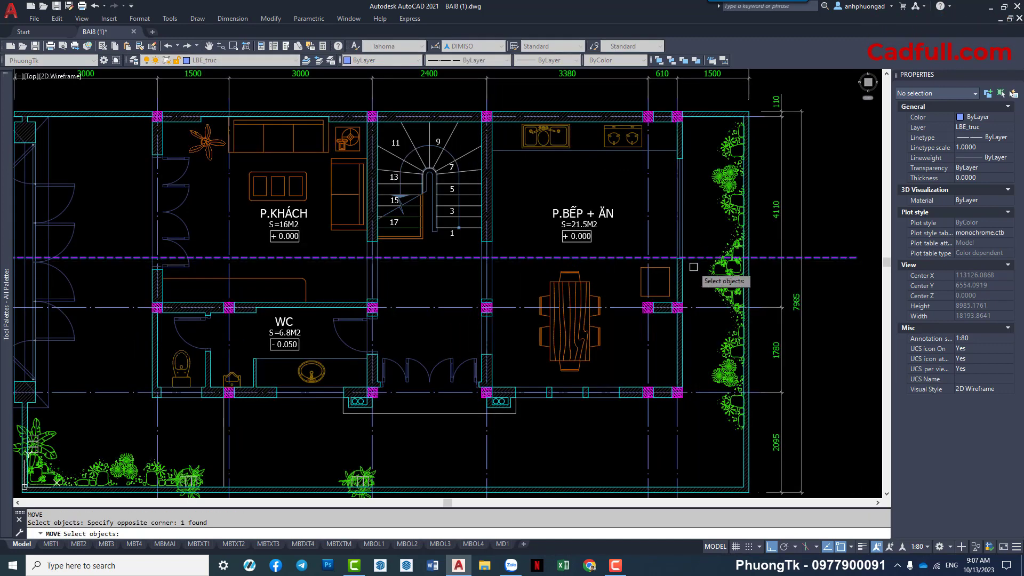
key("Return")
left_click(709, 277)
scroll(502, 277, "down", 4)
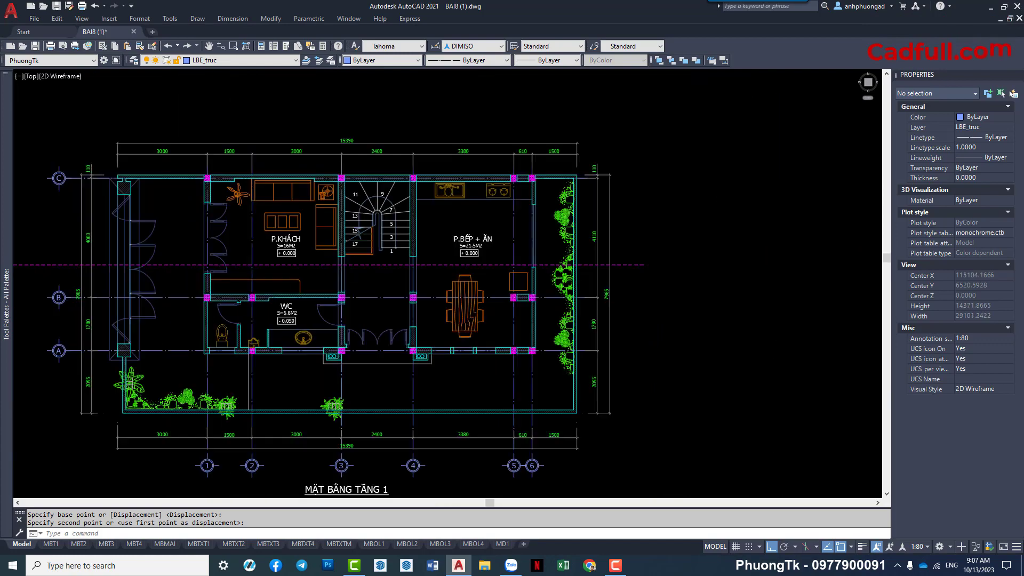
scroll(502, 277, "down", 3)
middle_click_drag(327, 361, 427, 361)
scroll(338, 304, "up", 5)
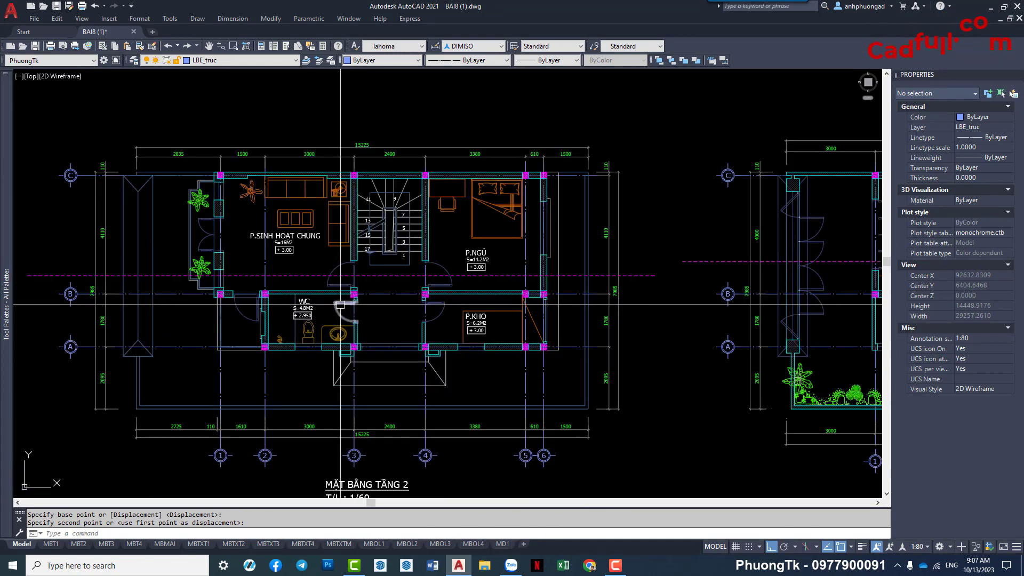
scroll(336, 320, "down", 2)
scroll(331, 336, "down", 2)
scroll(326, 346, "down", 2)
middle_click_drag(325, 347, 507, 352)
scroll(330, 340, "up", 3)
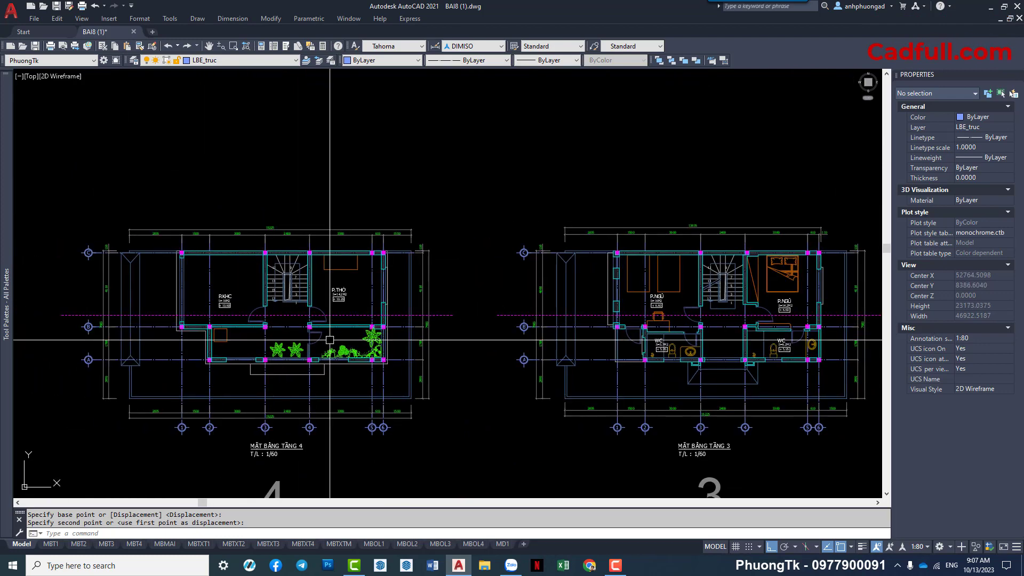
Begin drawing a new line with the L command.
type("l")
key("Return")
scroll(339, 337, "up", 3)
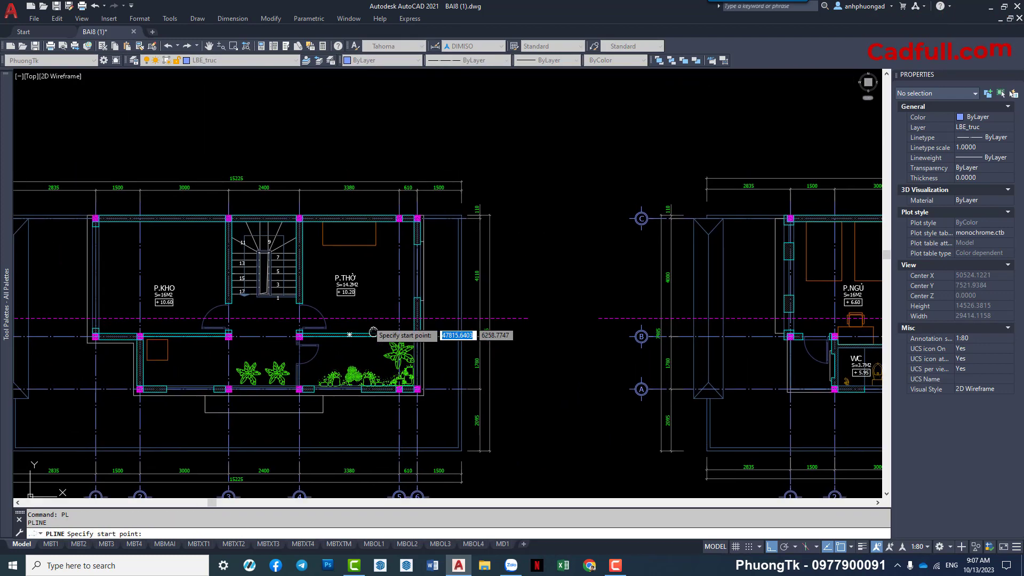
Draw a stepped polyline on plan 4 with a vertical and a horizontal leg.
left_click(366, 331)
left_click(366, 296)
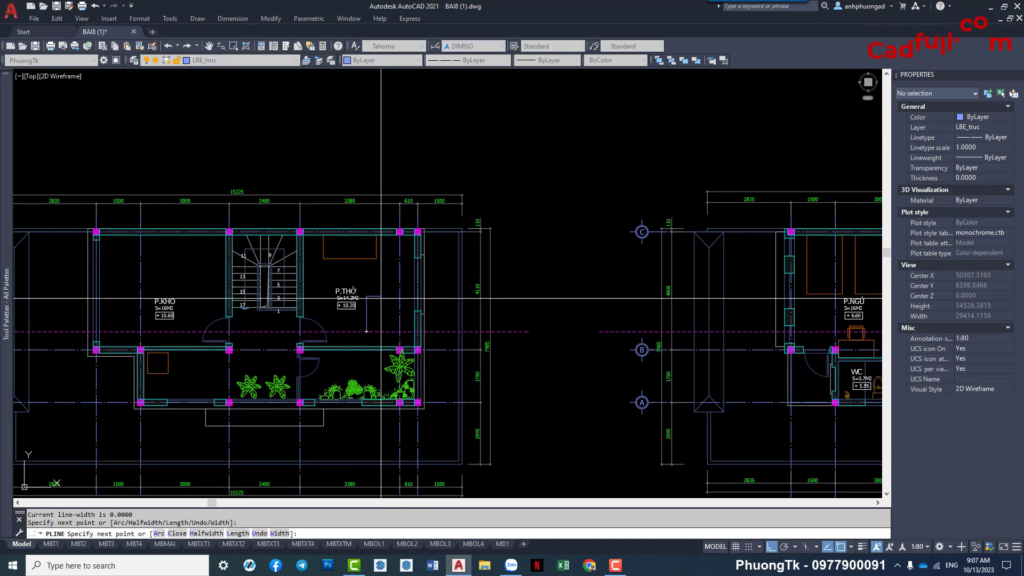
left_click(528, 305)
type("f")
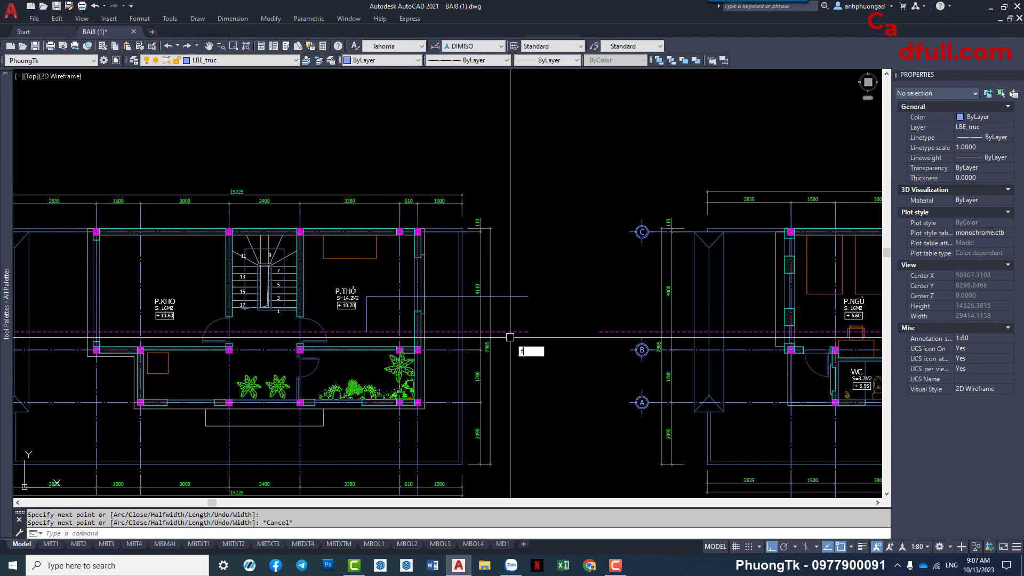
key("Return")
key("Escape")
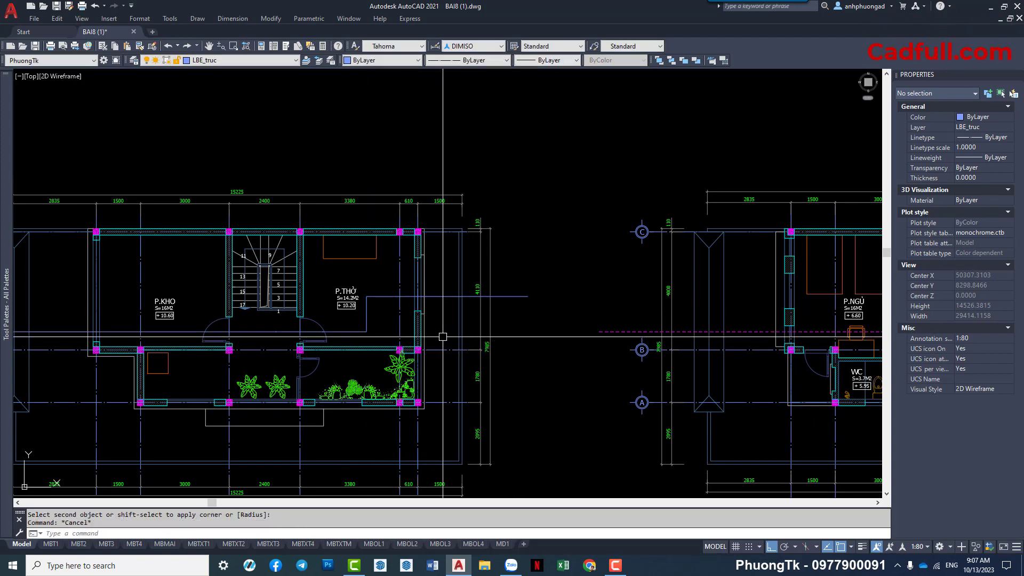
type("mm")
Match the dashed line's properties, then select the dashed lines across the plans.
key("Return")
left_click(598, 331)
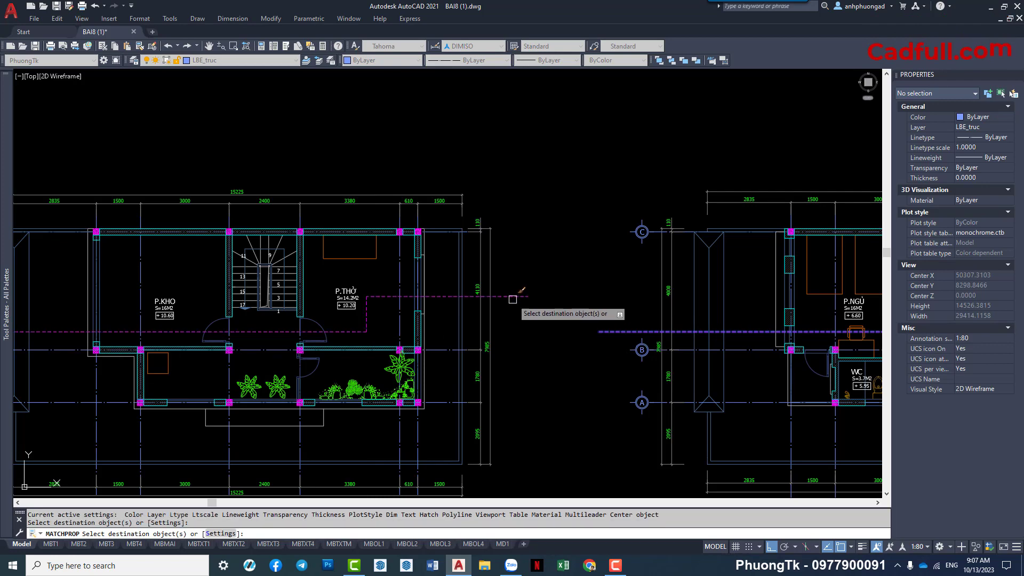
scroll(513, 299, "down", 4)
key("Escape")
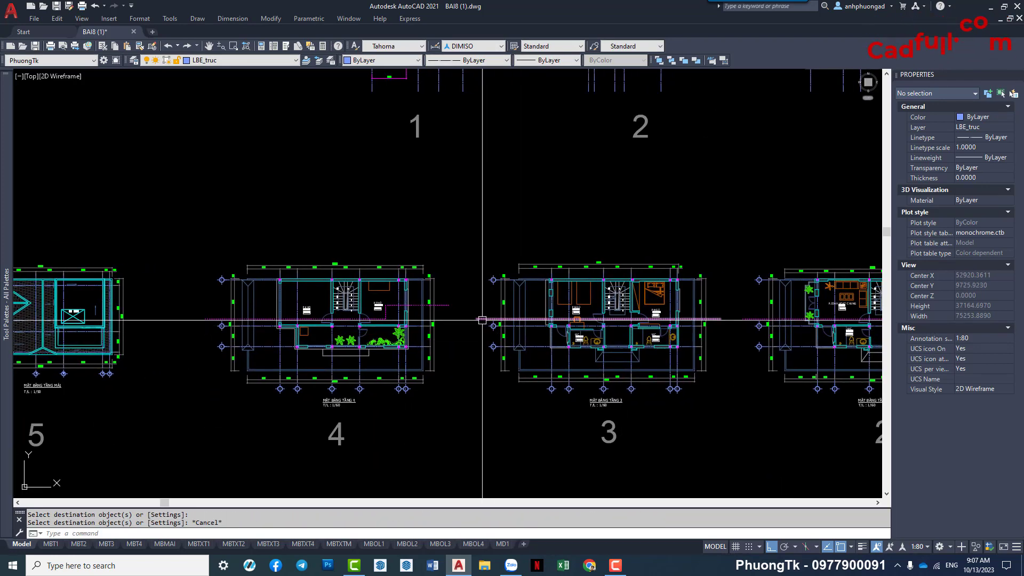
left_click(482, 320)
middle_click_drag(771, 320, 300, 320)
left_click(518, 324)
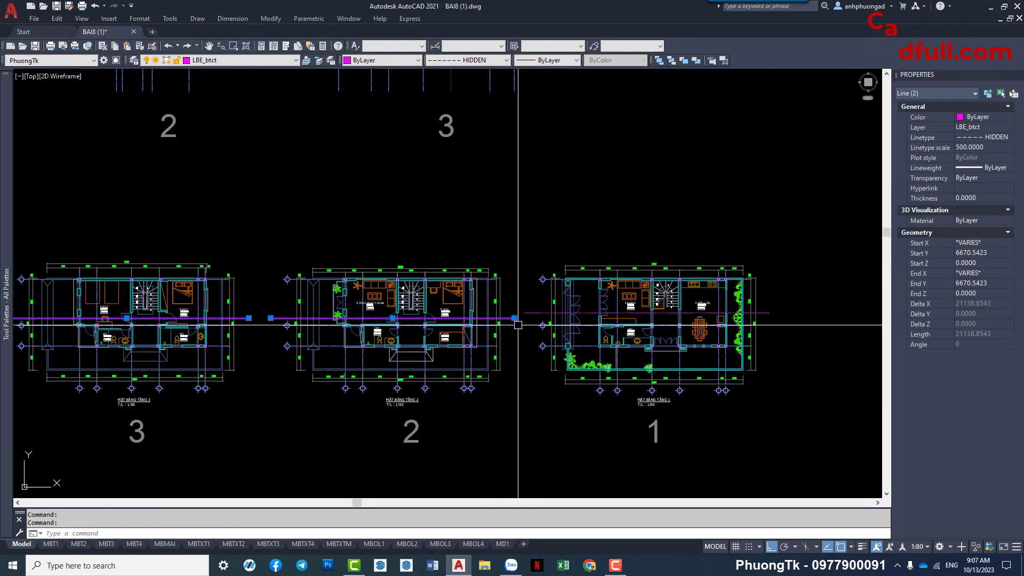
key("Escape")
Copy the dashed lines from the wall-corner base point onto the kitchen plan's wall corner.
type("c")
key("Return")
middle_click_drag(25, 344, 292, 352)
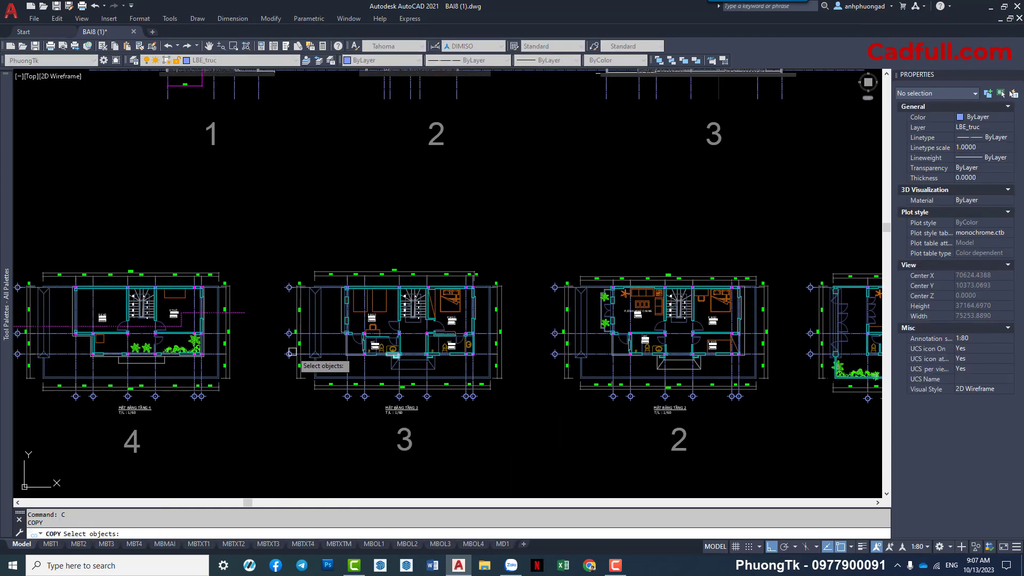
scroll(481, 295, "up", 6)
scroll(470, 283, "up", 2)
key("Return")
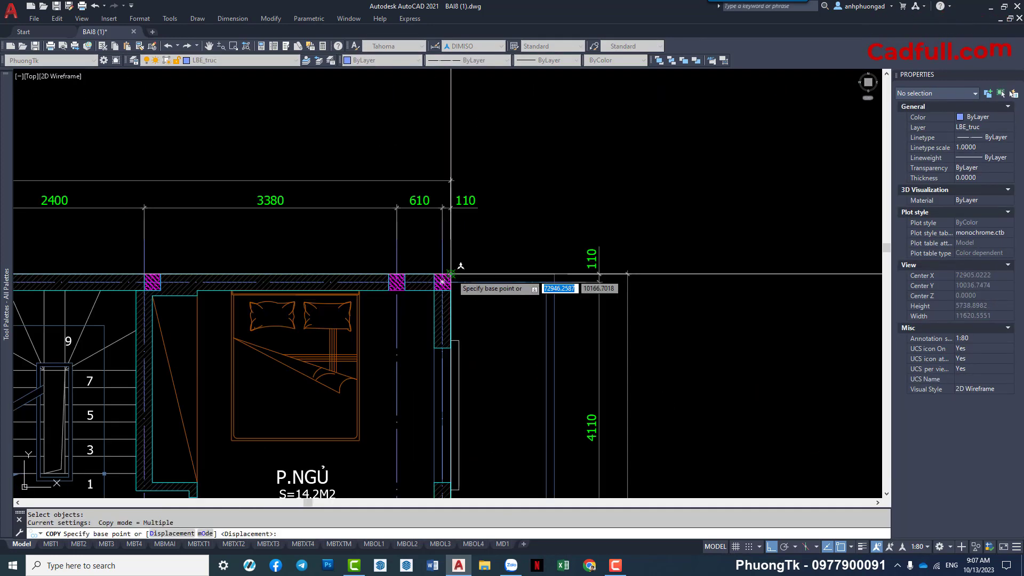
left_click(451, 273)
scroll(451, 273, "down", 3)
middle_click_drag(576, 308, 319, 333)
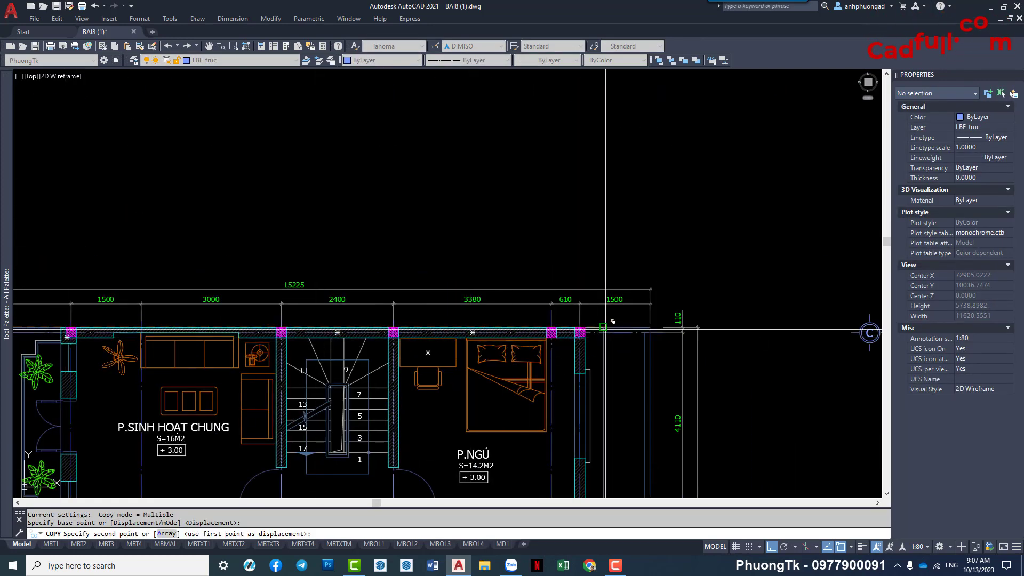
middle_click_drag(585, 326, 395, 328)
middle_click_drag(853, 331, 556, 331)
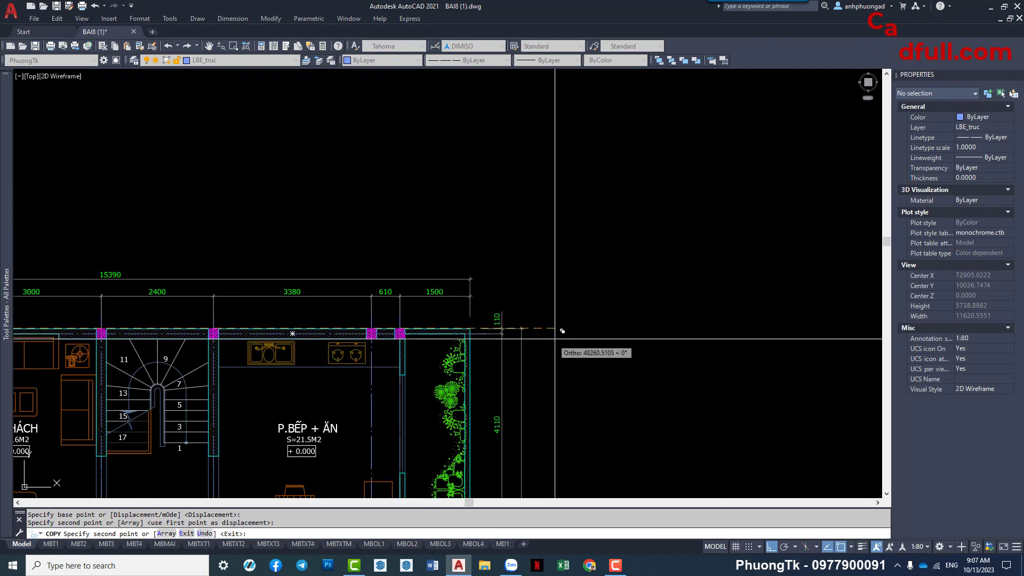
left_click(407, 331)
scroll(407, 330, "down", 5)
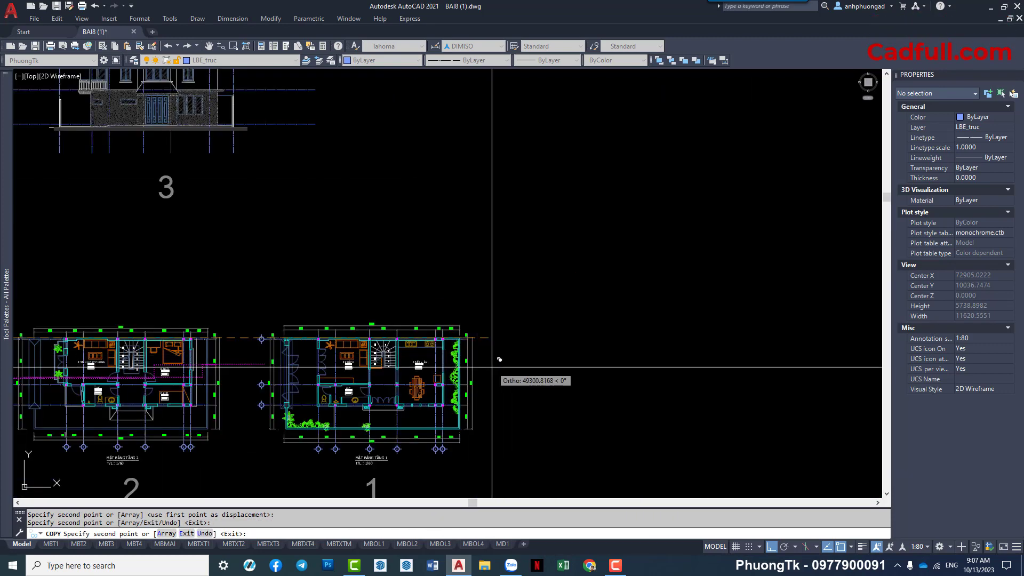
key("Escape")
Pan to the neighbouring plans and start a second copy from the wall corner, then cancel it.
middle_click_drag(202, 387, 584, 390)
mouse_move(375, 409)
middle_mouse_down()
mouse_move(622, 398)
mouse_move(222, 368)
middle_mouse_up()
type("c")
key("Return")
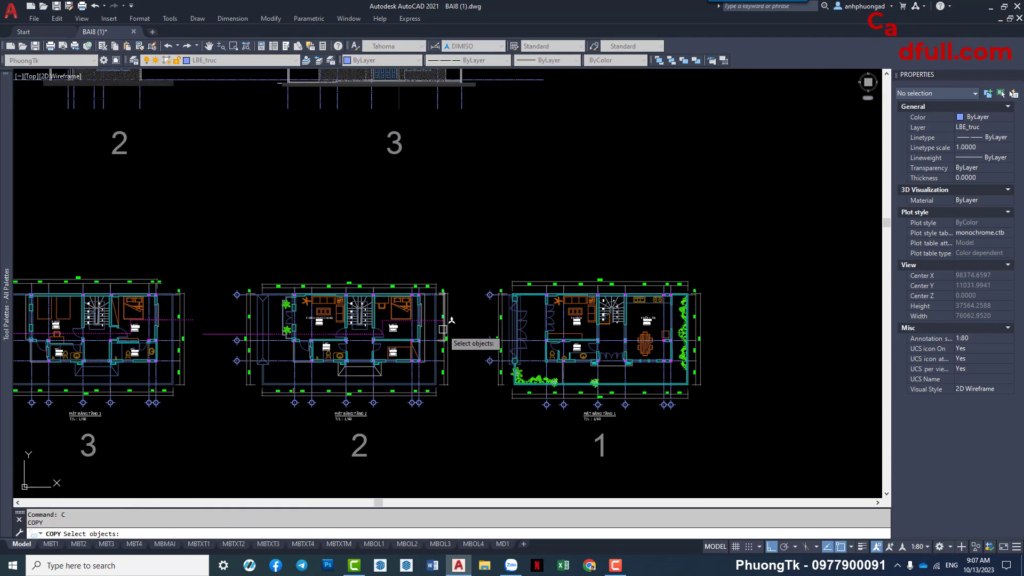
scroll(443, 292, "up", 8)
key("Return")
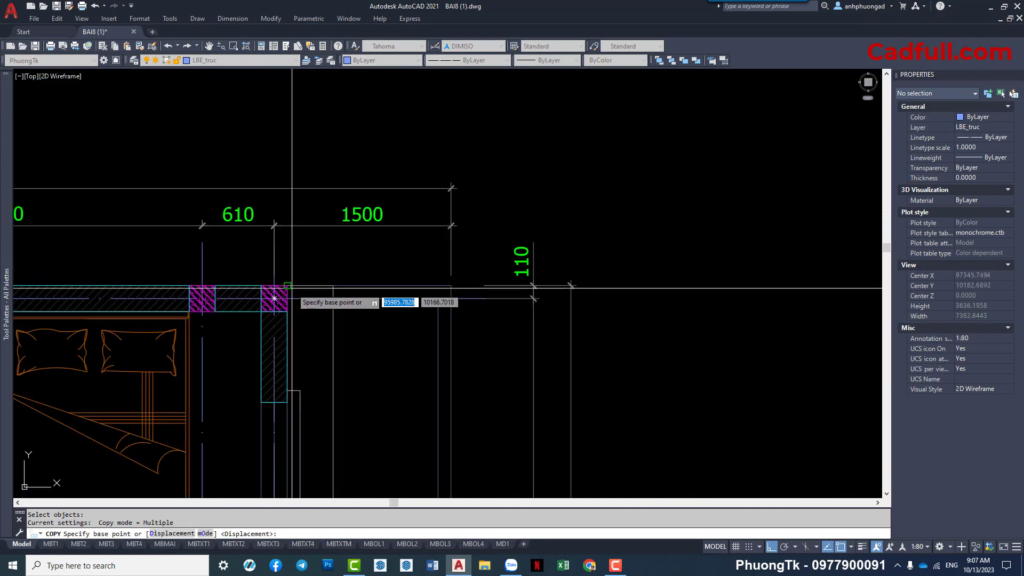
left_click(279, 292)
scroll(281, 333, "down", 2)
scroll(416, 325, "up", 4)
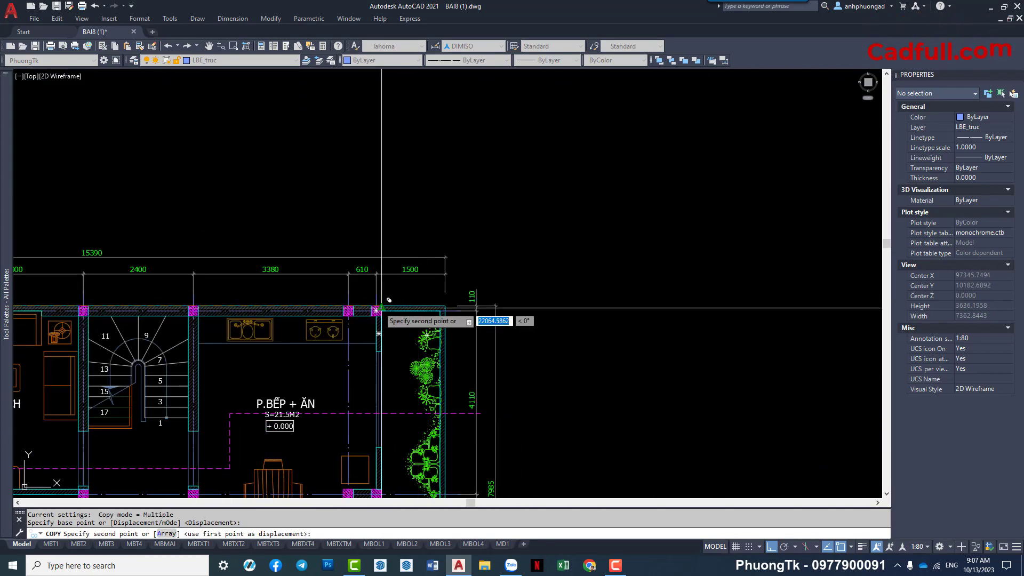
scroll(376, 305, "up", 5)
key("Escape")
scroll(443, 330, "down", 6)
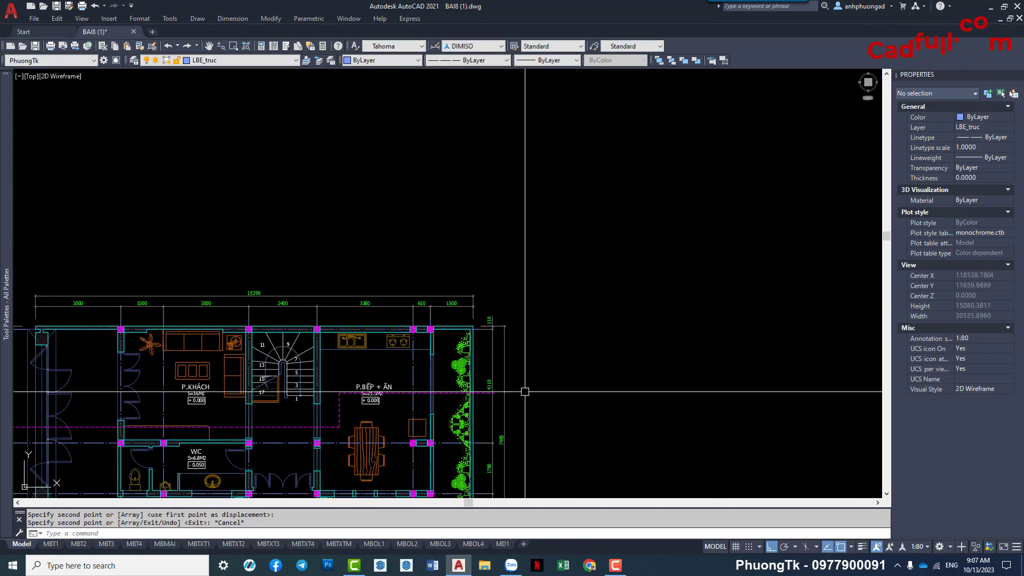
Select the magenta dashed polyline and try stretching its end grip, then cancel.
middle_click_drag(505, 409, 537, 400)
left_click(437, 385)
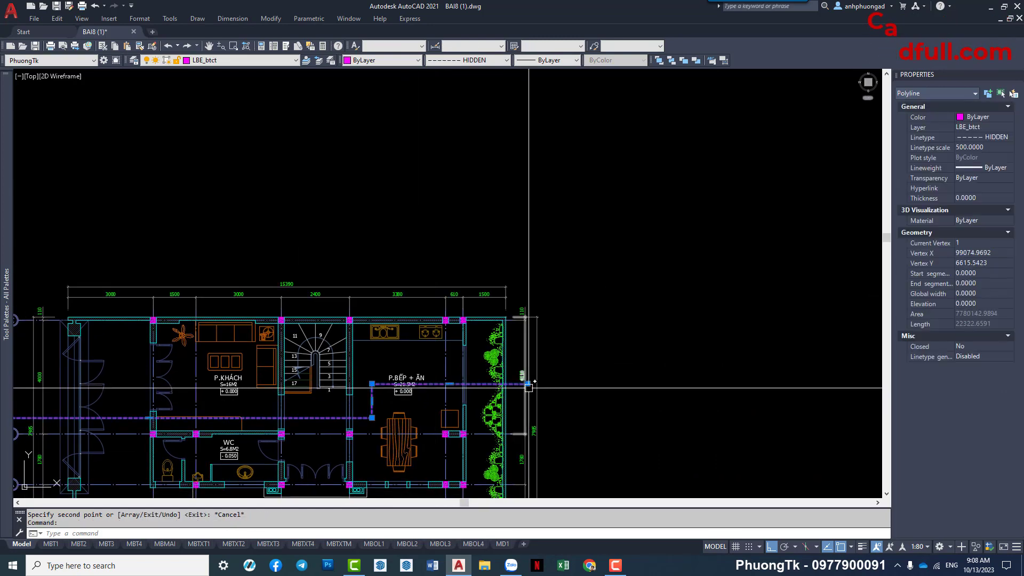
left_click(527, 383)
scroll(533, 384, "down", 4)
middle_click_drag(361, 392, 430, 394)
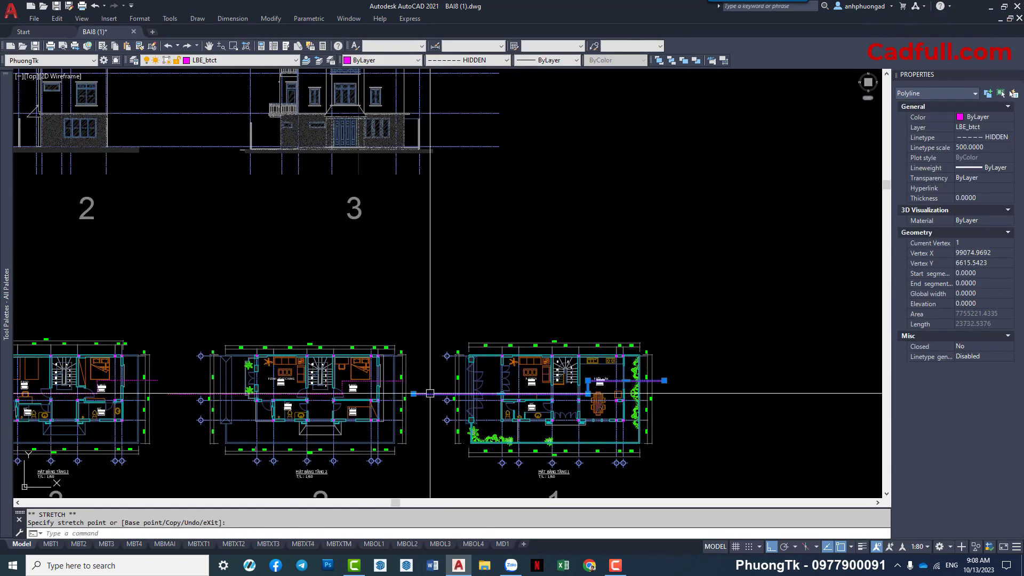
left_click(414, 394)
left_click(413, 394)
key("Escape")
Move the dashed line's right end further right, then cancel and pan to the neighbouring plans.
scroll(389, 384, "up", 2)
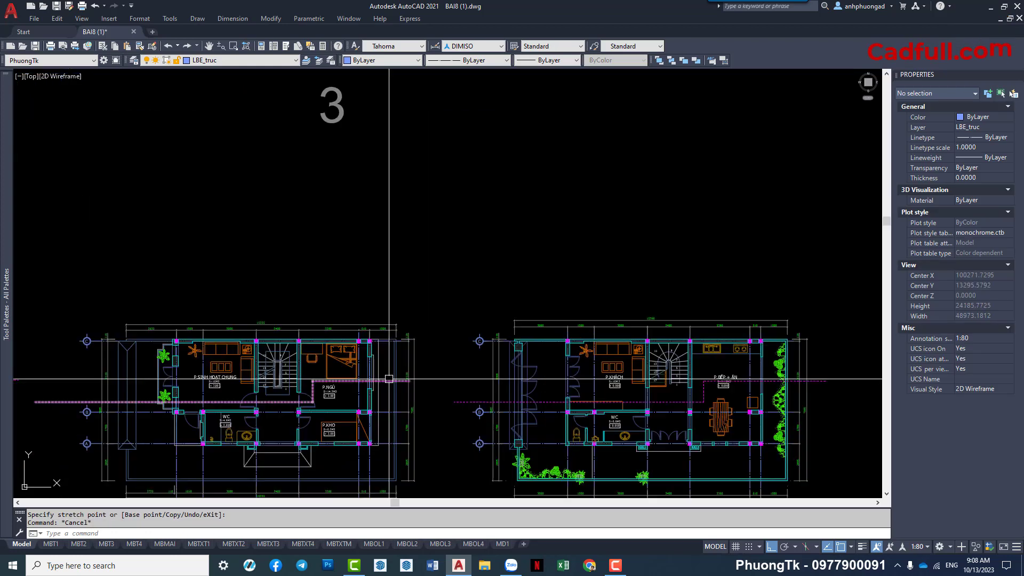
scroll(395, 382, "up", 1)
left_click(410, 381)
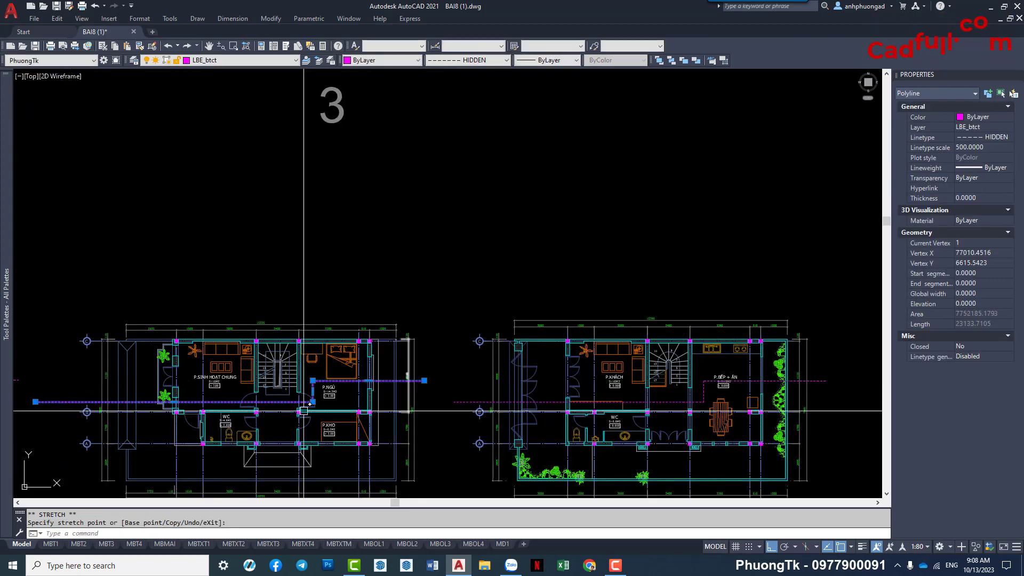
left_click(35, 402)
key("Escape")
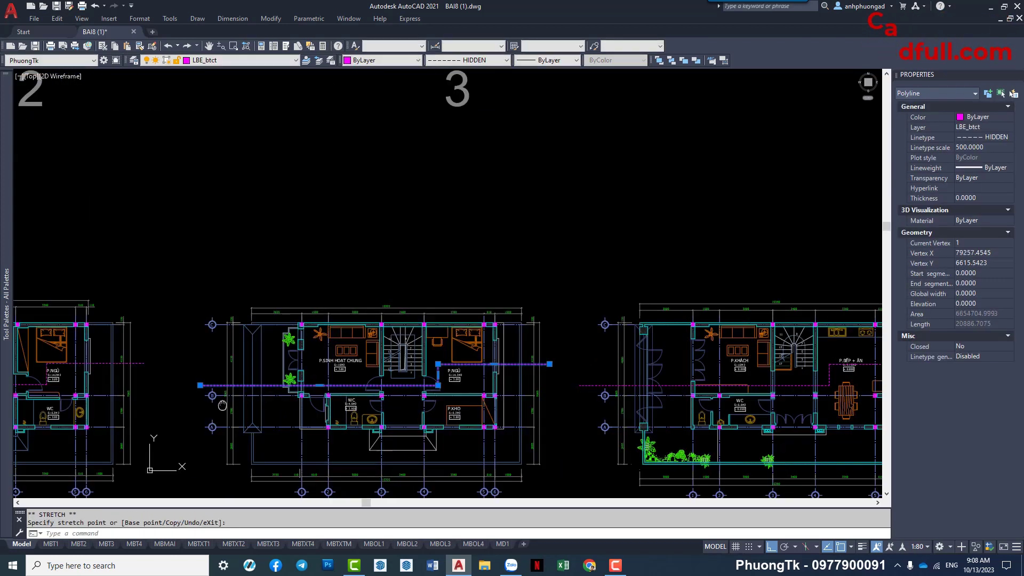
mouse_move(73, 402)
middle_mouse_down()
mouse_move(308, 356)
mouse_move(412, 350)
middle_mouse_up()
scroll(313, 359, "down", 4)
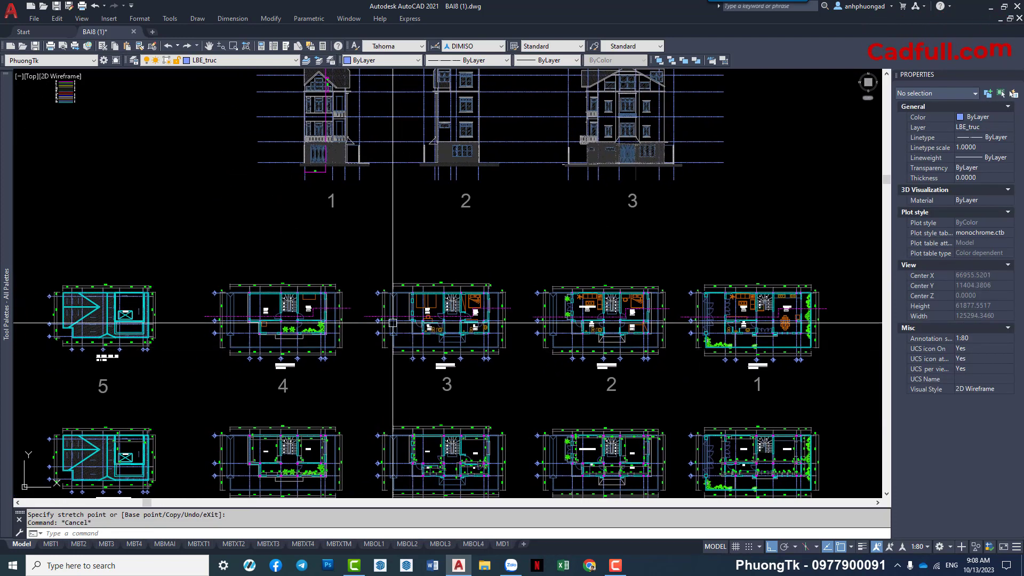
Zoom and pan until section A-A with its upper floors and sloped roof fills the view.
scroll(603, 328, "down", 2)
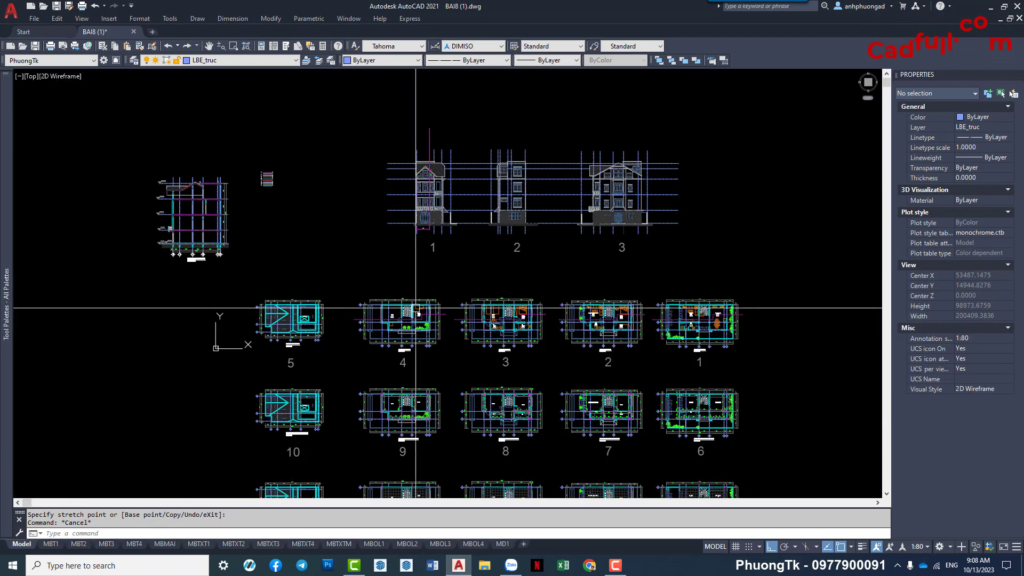
scroll(183, 224, "up", 2)
scroll(183, 233, "up", 2)
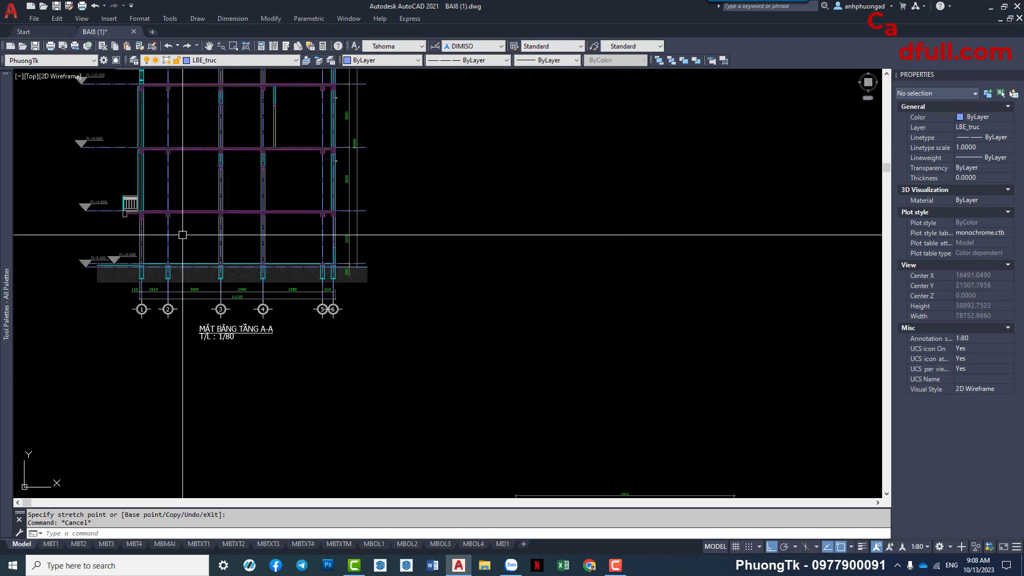
scroll(212, 256, "down", 2)
middle_click_drag(373, 282, 404, 313)
scroll(598, 398, "up", 4)
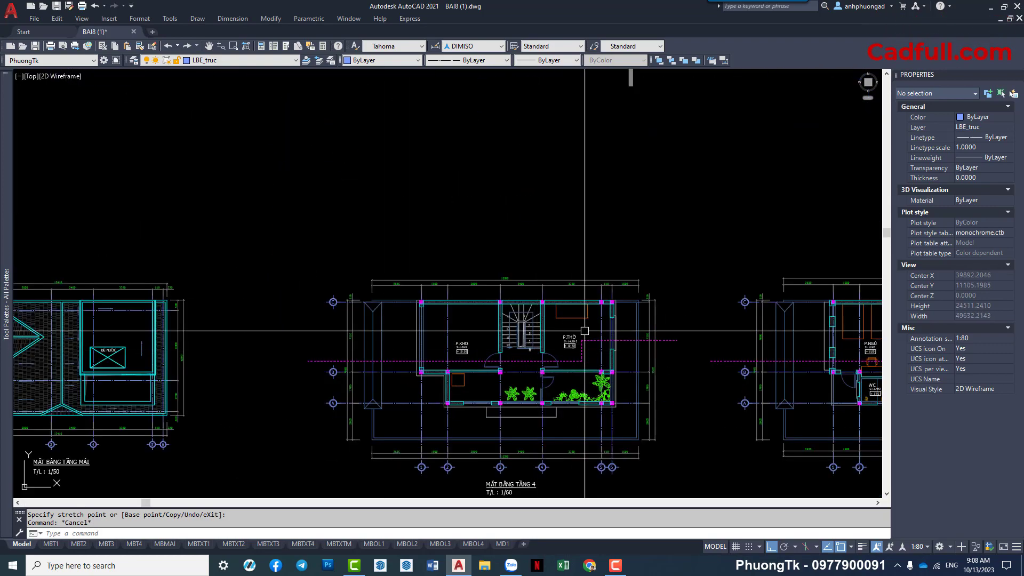
scroll(667, 329, "down", 3)
scroll(343, 297, "up", 2)
scroll(340, 291, "up", 3)
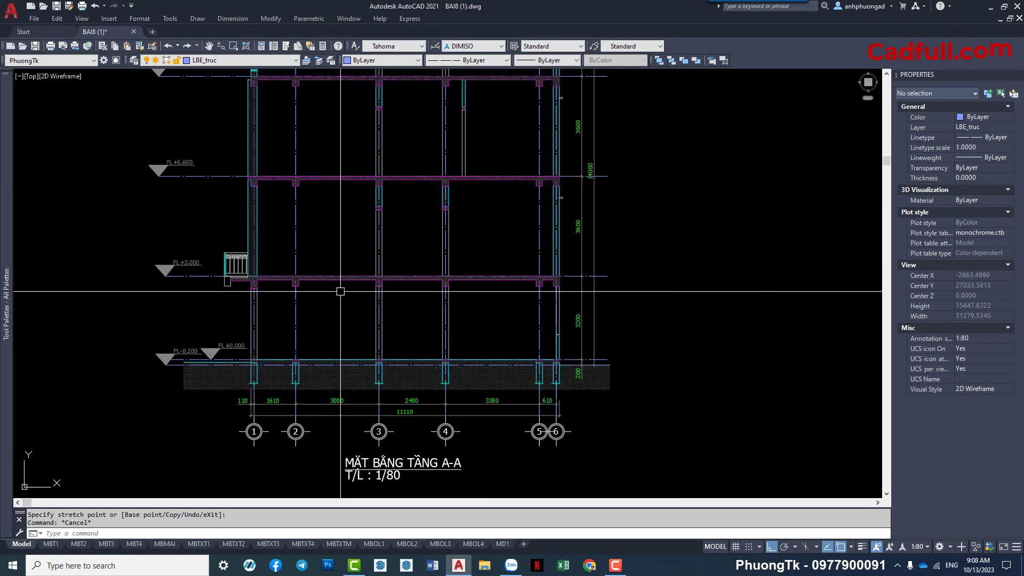
middle_click_drag(439, 296, 359, 339)
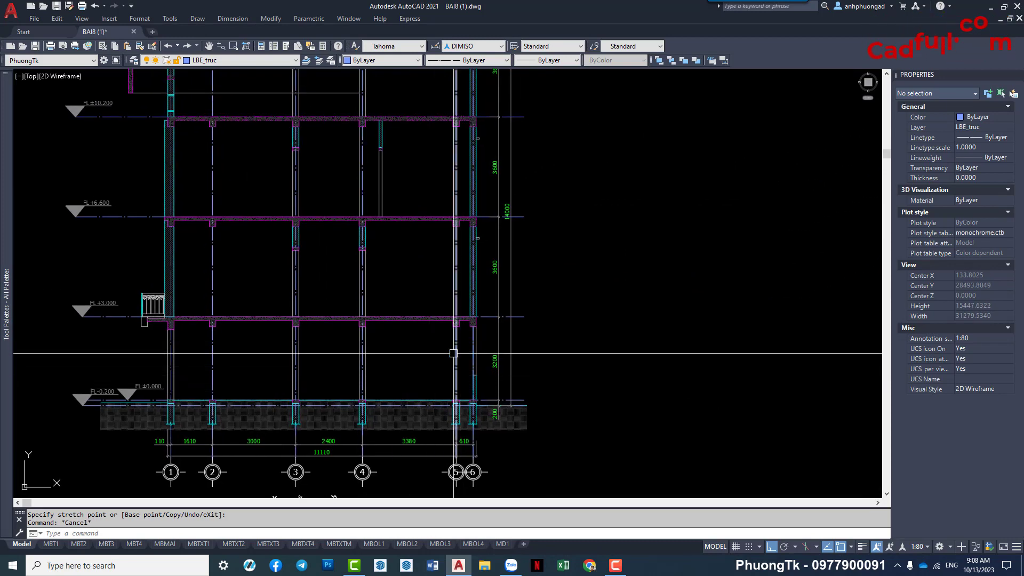
middle_click_drag(455, 350, 436, 398)
scroll(421, 91, "down", 2)
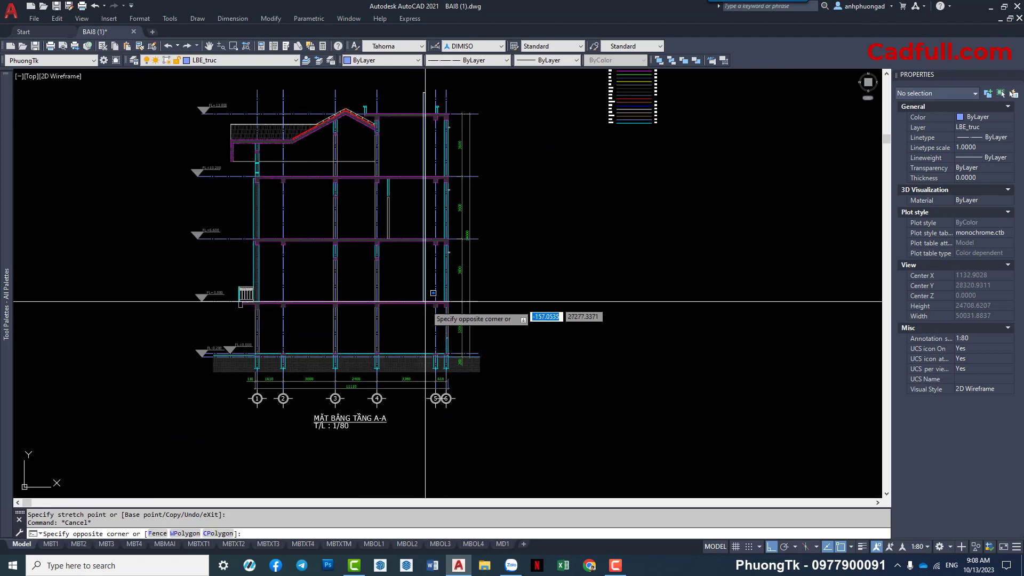
Start a rectangle at roof level, pan down the right wall, then cancel it.
key("Escape")
type("re")
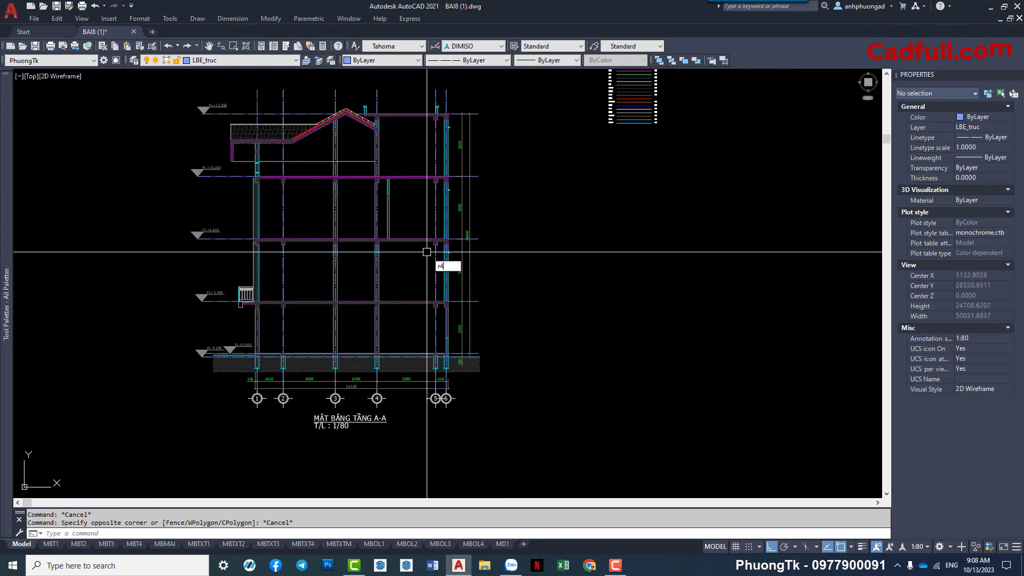
key("Return")
scroll(427, 101, "up", 2)
left_click(427, 100)
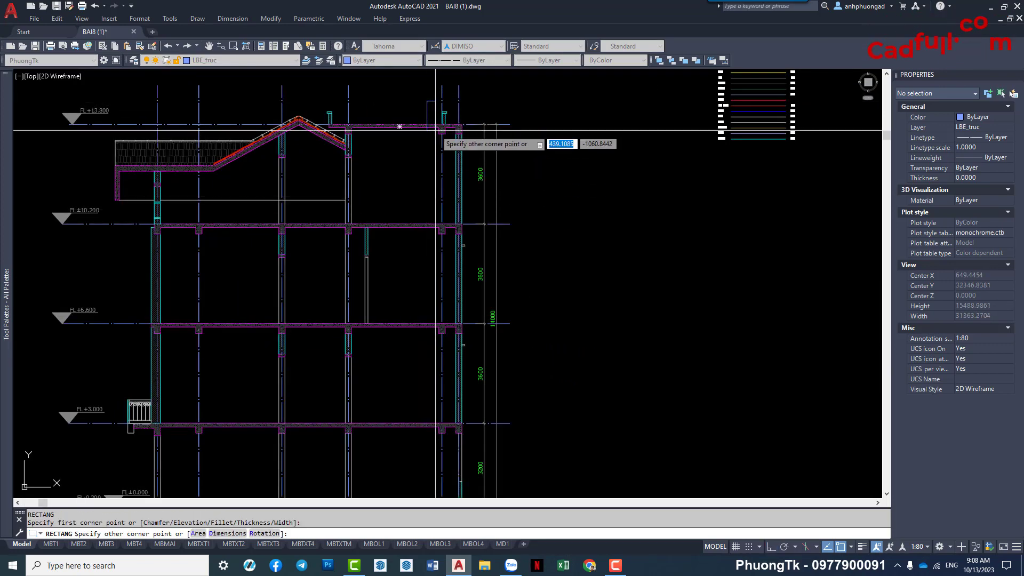
scroll(436, 130, "up", 3)
middle_click_drag(439, 267, 447, 336)
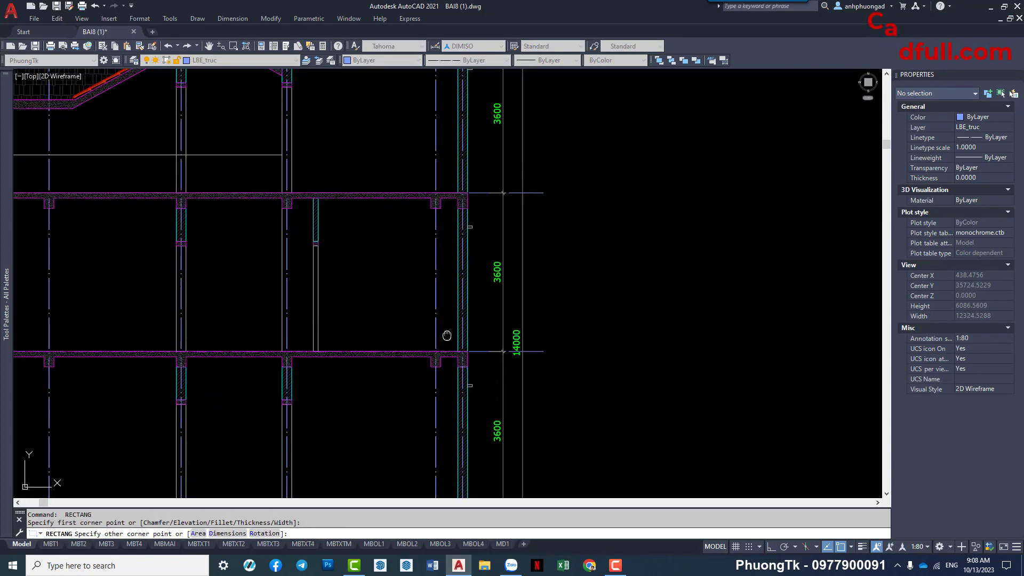
scroll(447, 335, "down", 2)
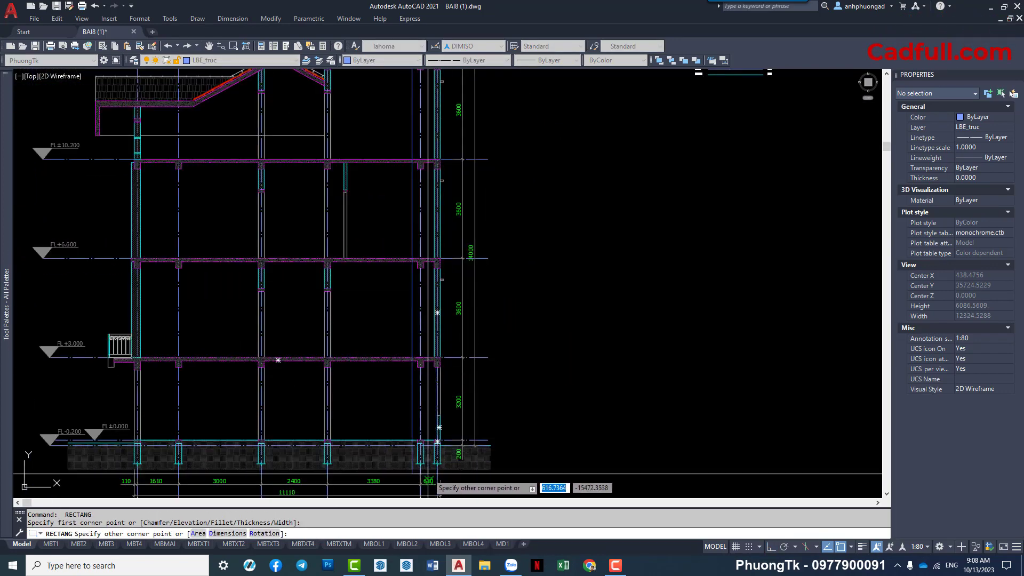
scroll(433, 476, "up", 2)
key("Escape")
scroll(469, 268, "down", 10)
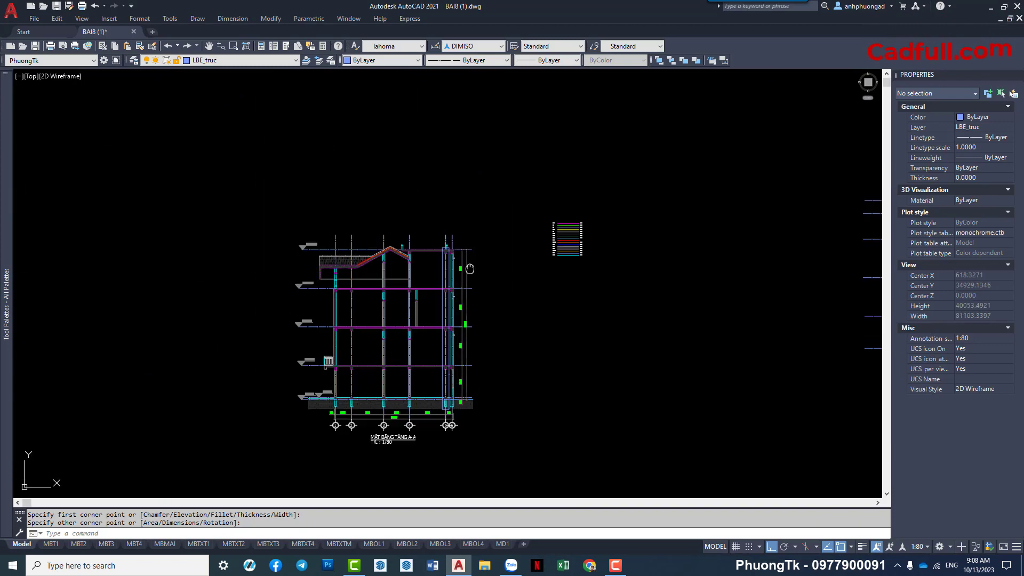
scroll(469, 268, "up", 4)
Erase the tall thin polyline beside gridline 5 with E.
left_click(454, 257)
middle_click_drag(425, 297, 477, 195)
middle_click_drag(351, 391, 353, 315)
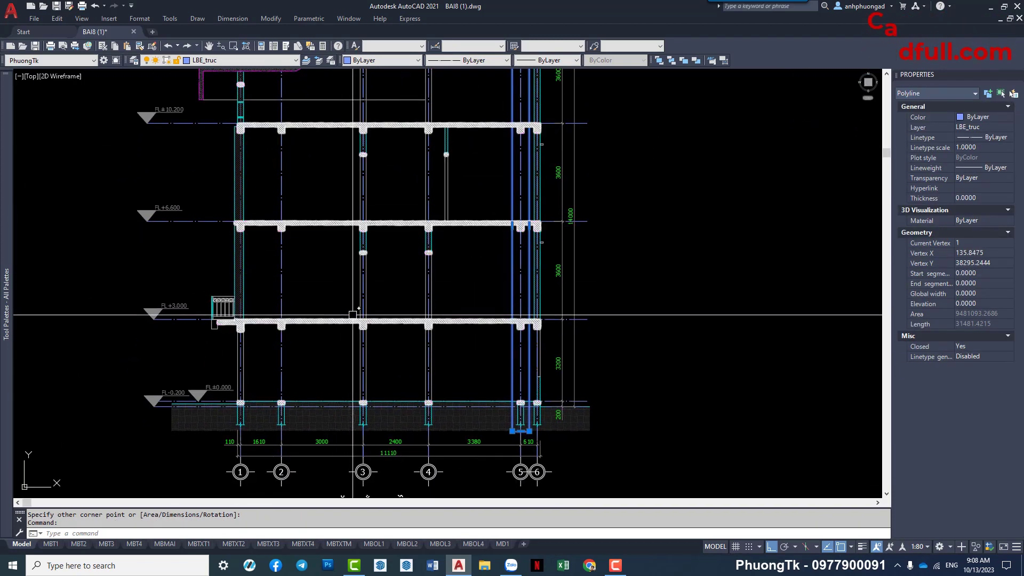
scroll(320, 291, "up", 5)
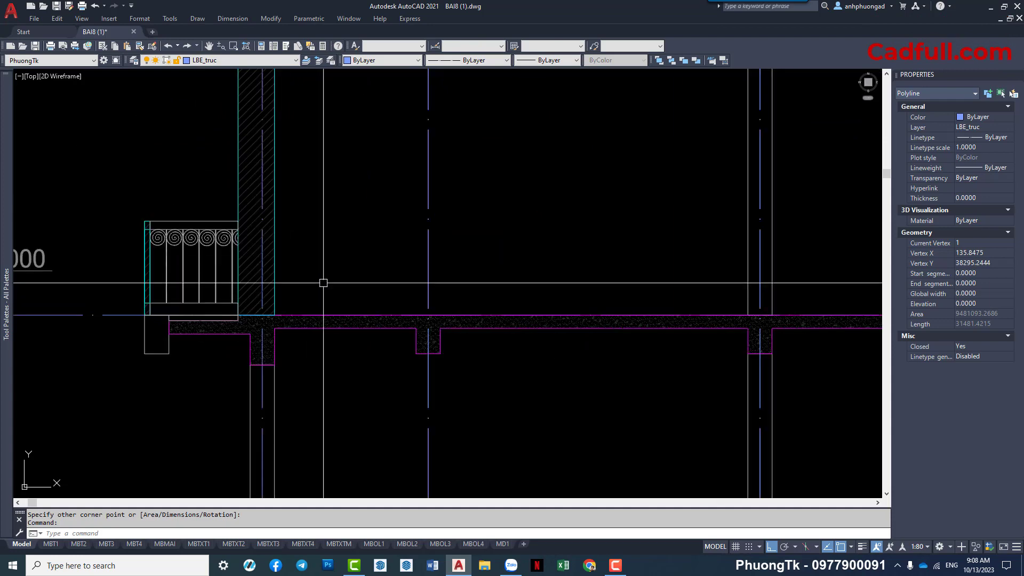
type("e")
key("Return")
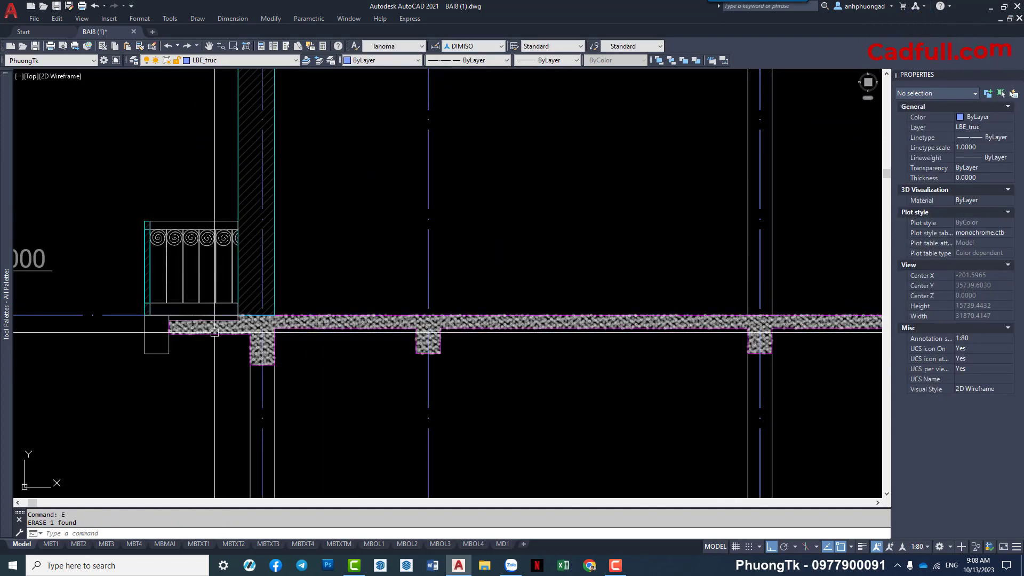
Try MATCHPROP using the slab hatch as the property source, then cancel it.
left_click(169, 346)
middle_click_drag(168, 347, 200, 343)
key("Escape")
type("mm")
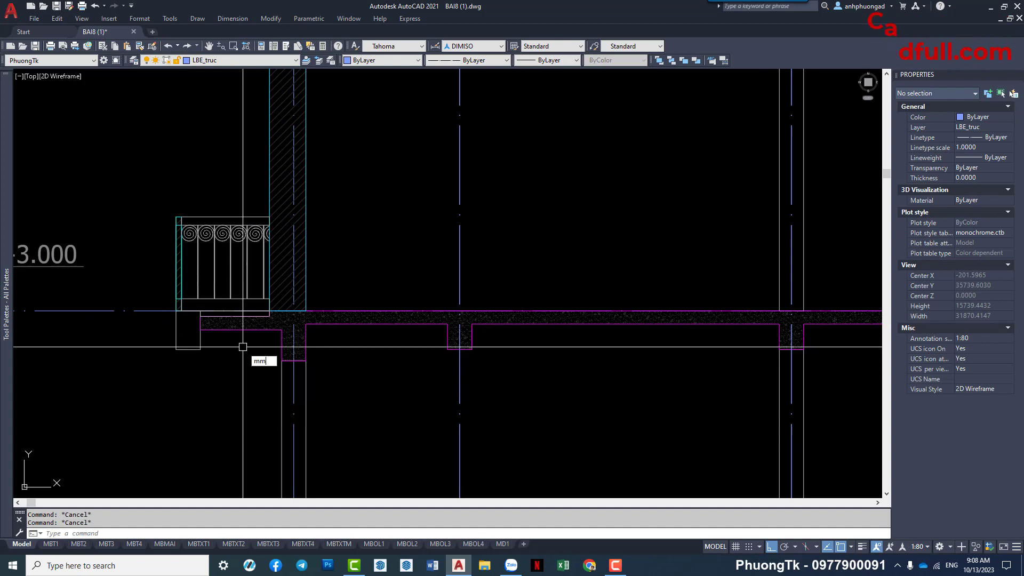
key("Return")
left_click(215, 324)
key("Escape")
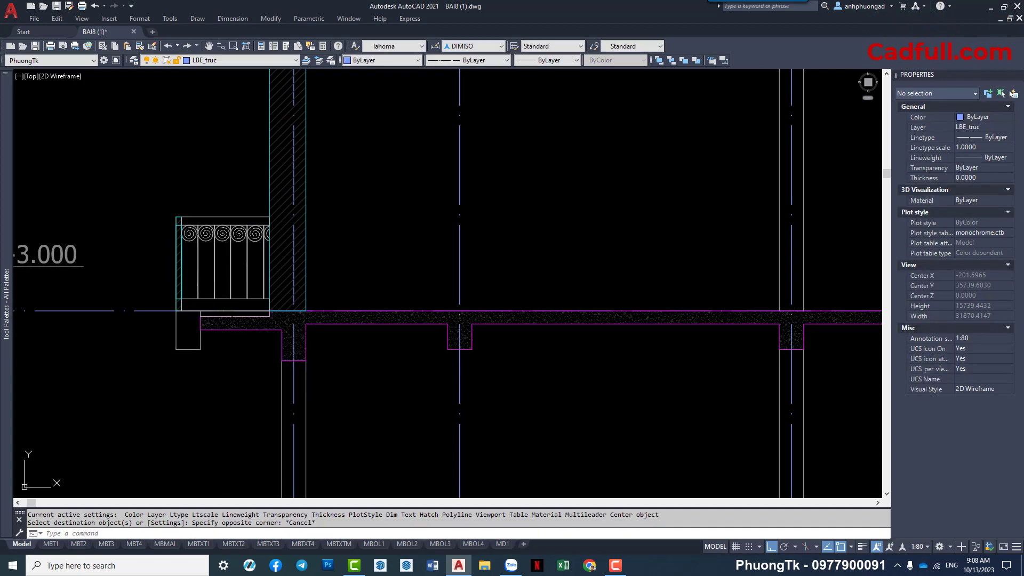
scroll(207, 345, "up", 5)
key("Return")
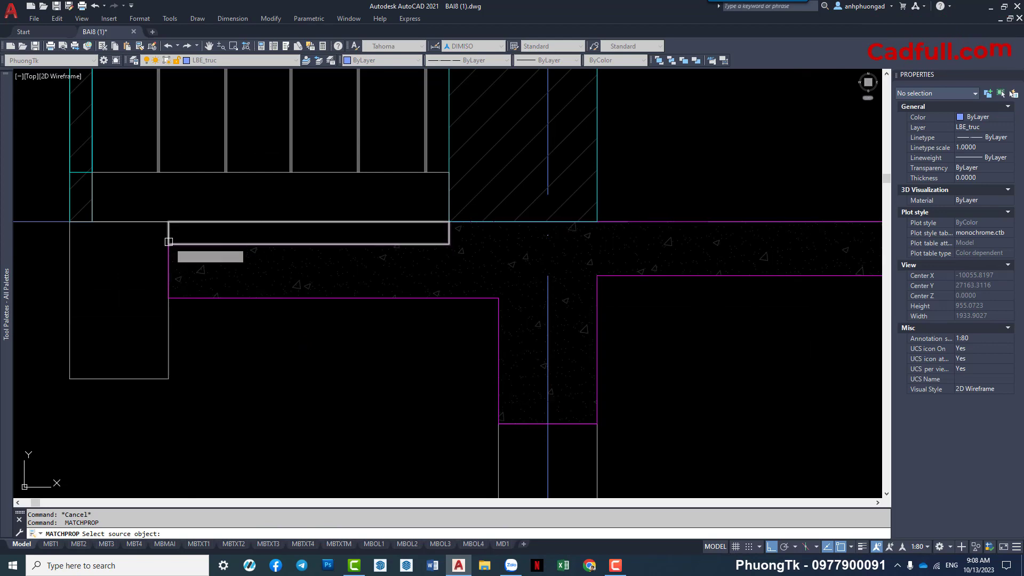
left_click(166, 247)
scroll(338, 235, "up", 2)
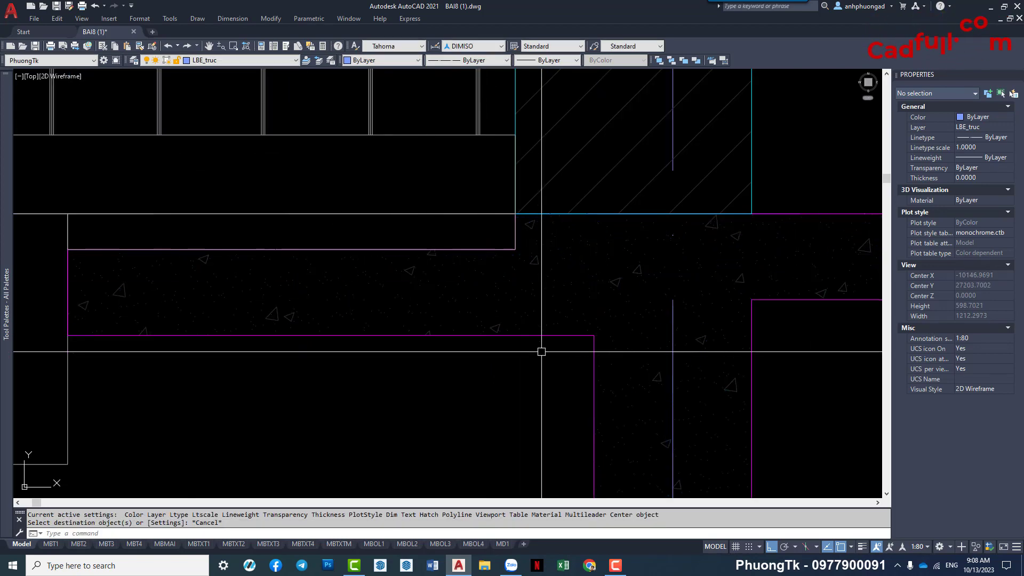
scroll(443, 374, "down", 6)
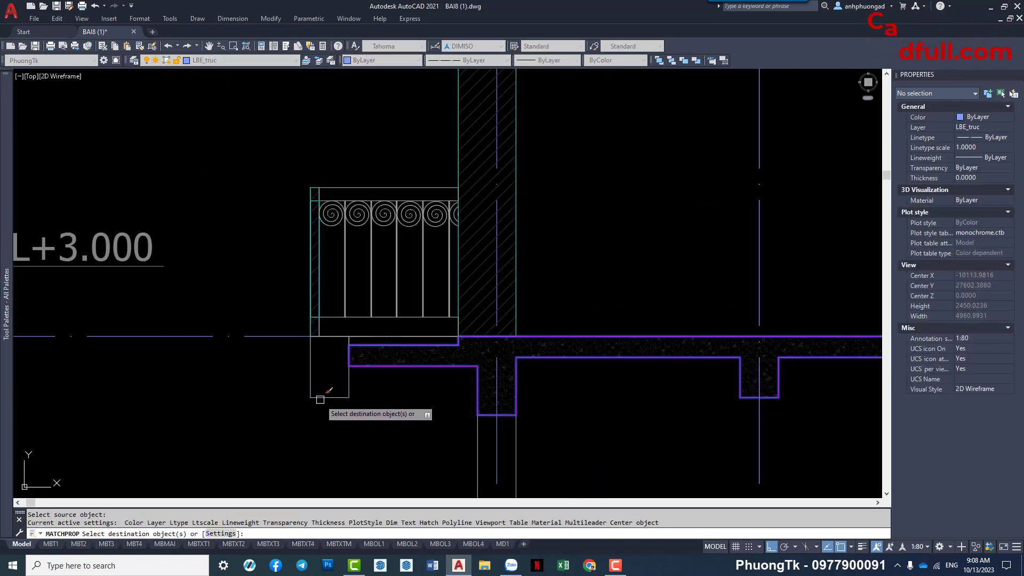
key("Escape")
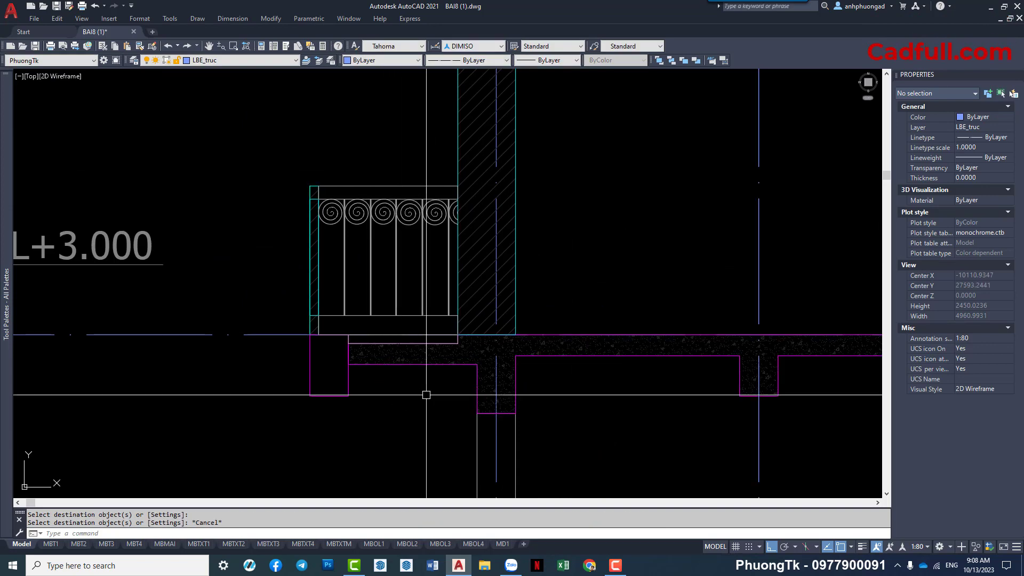
left_click(429, 352)
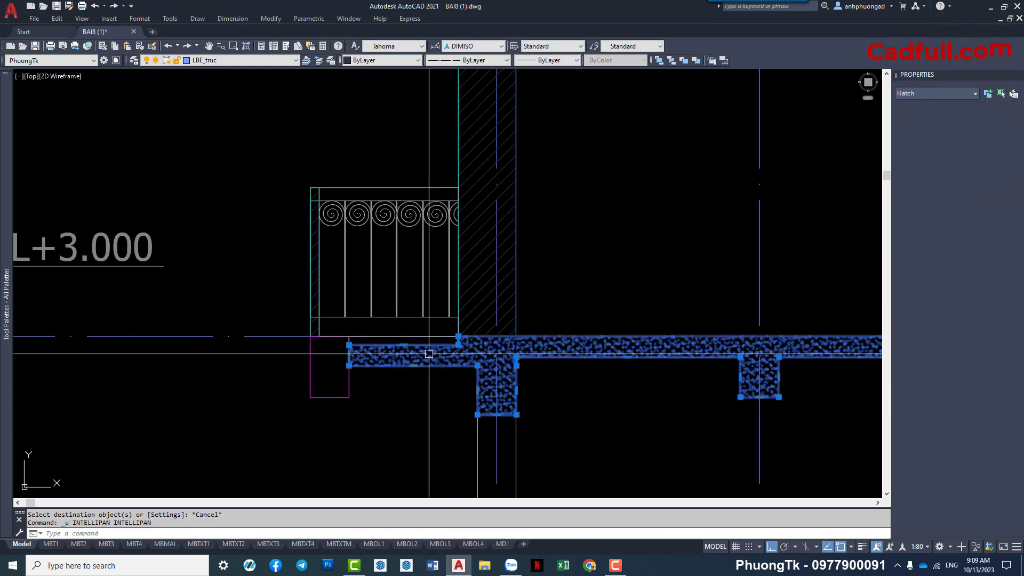
middle_click_drag(638, 349, 352, 346)
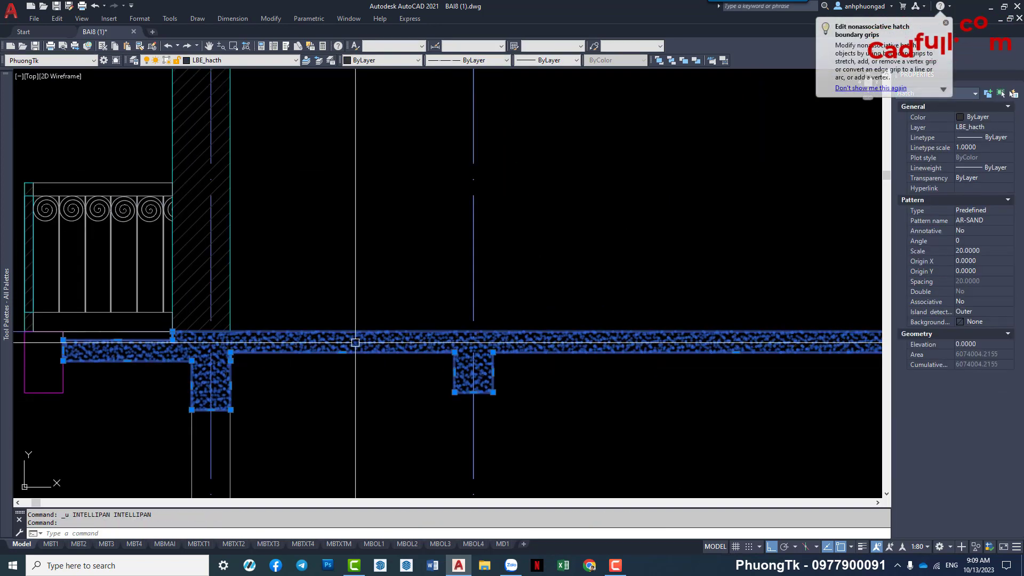
type("e")
key("Return")
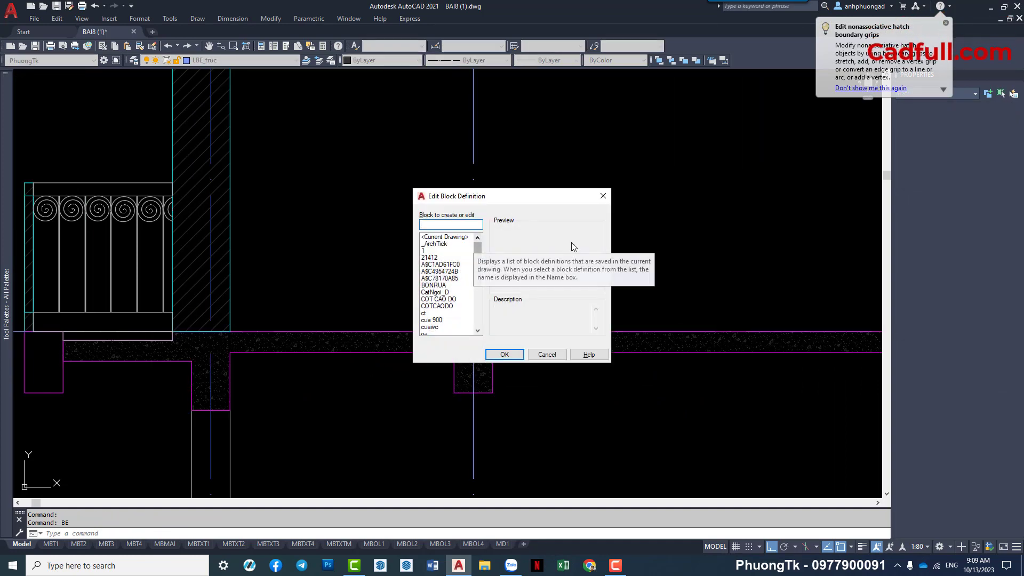
key("Escape")
left_click(441, 338)
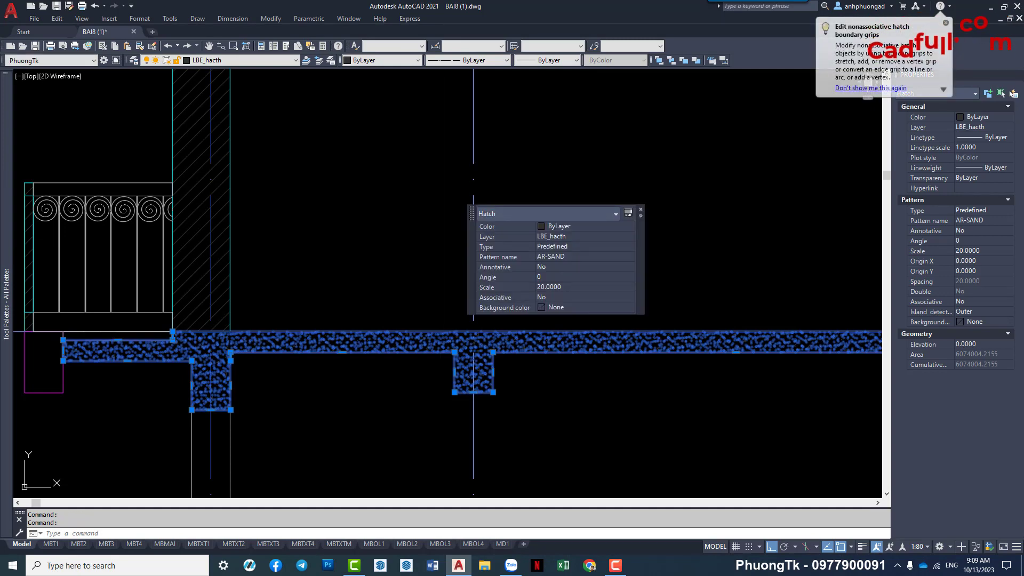
type("e")
key("Return")
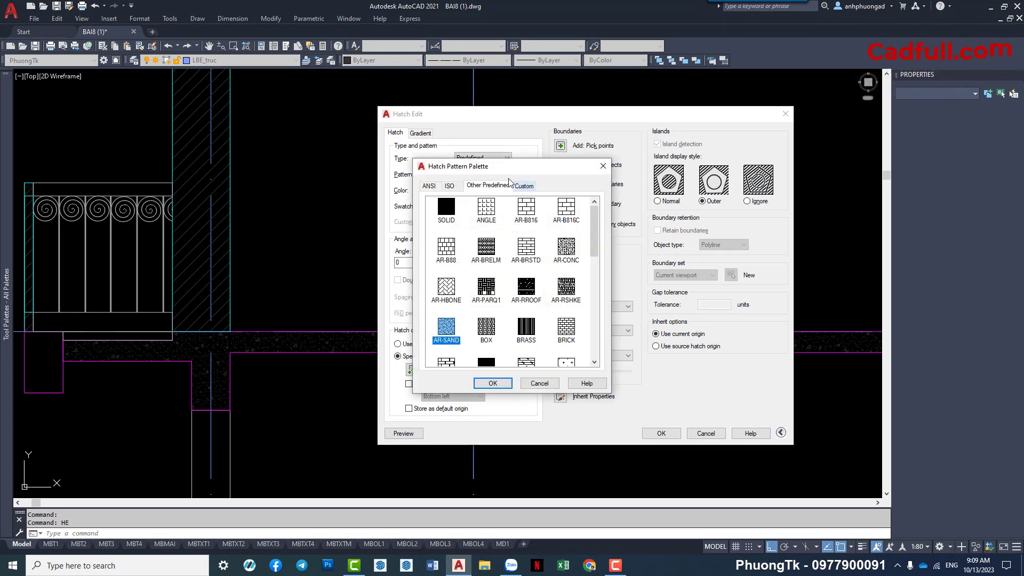
left_click(522, 186)
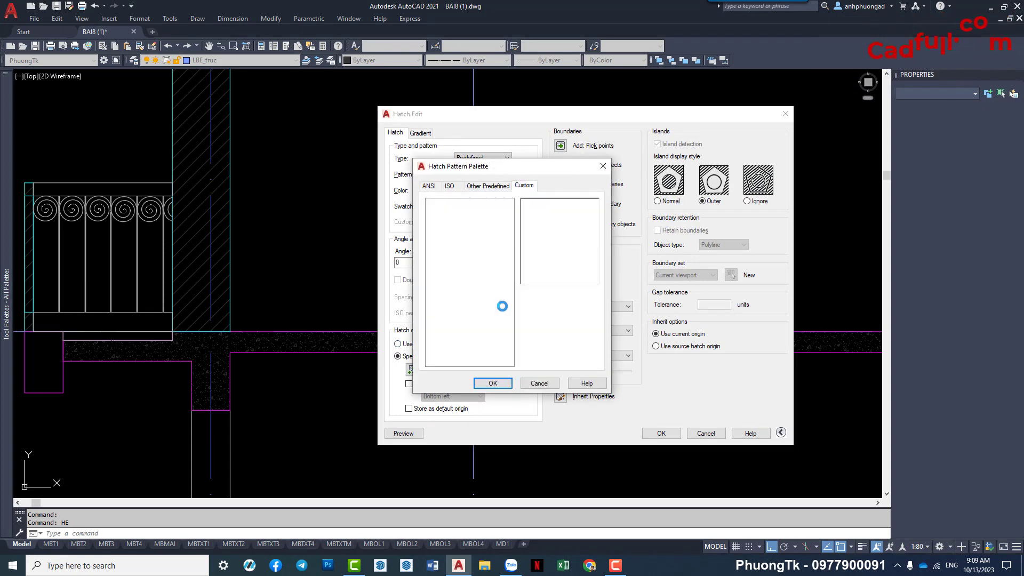
left_click_drag(545, 175, 547, 156)
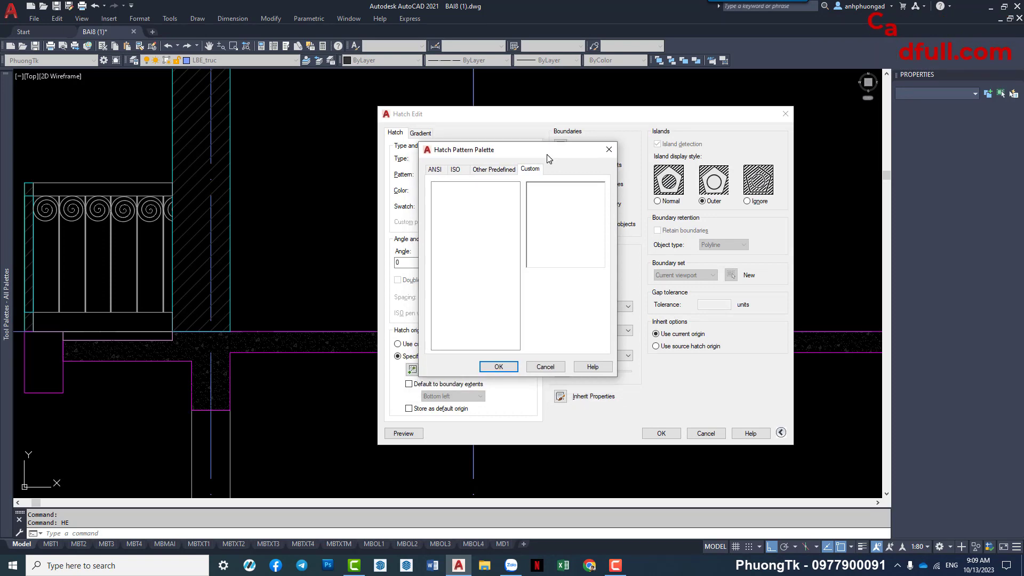
left_click(609, 150)
key("Escape")
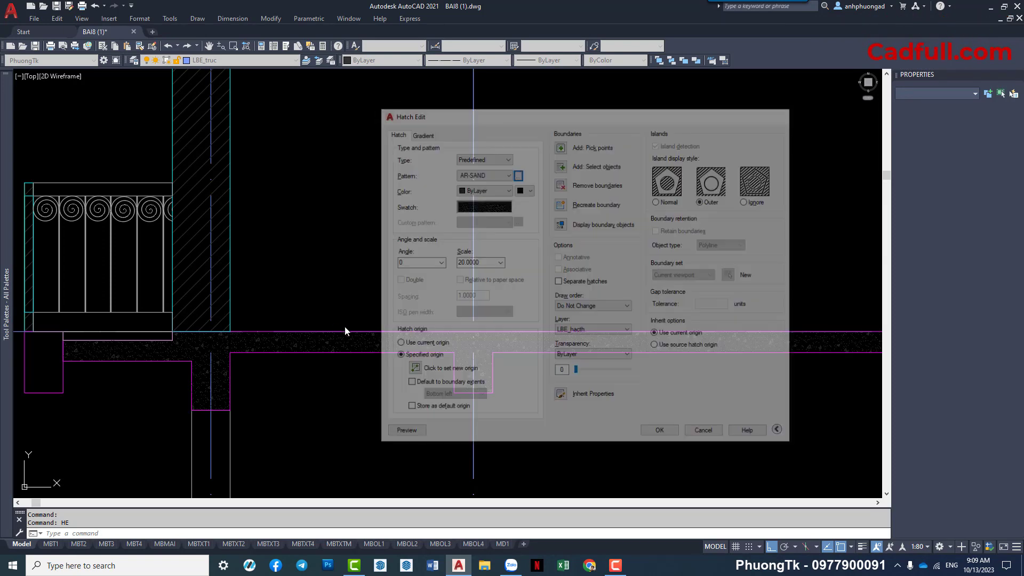
scroll(402, 231, "down", 5)
key("Escape")
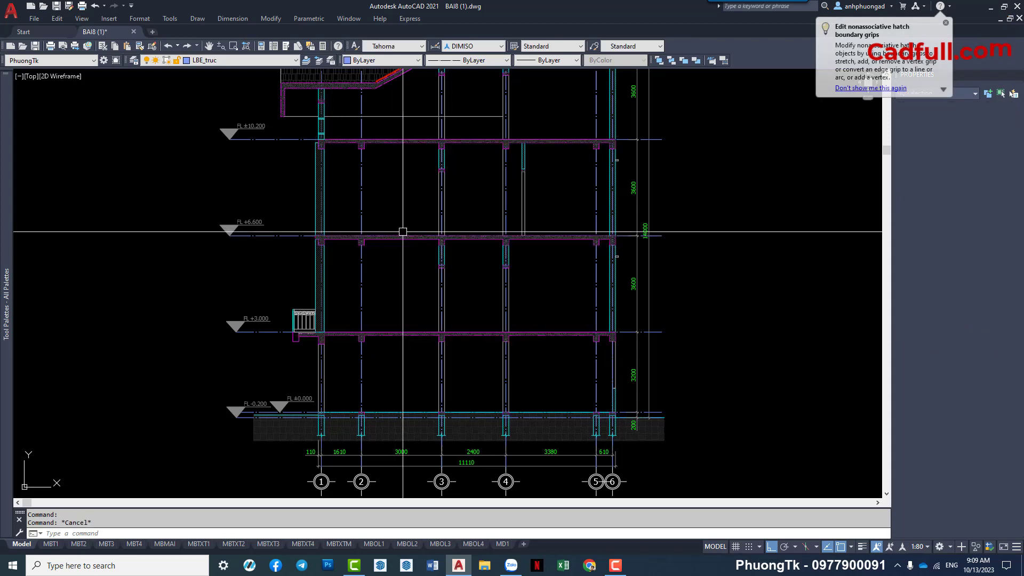
scroll(402, 231, "up", 3)
scroll(377, 144, "up", 2)
scroll(376, 144, "down", 5)
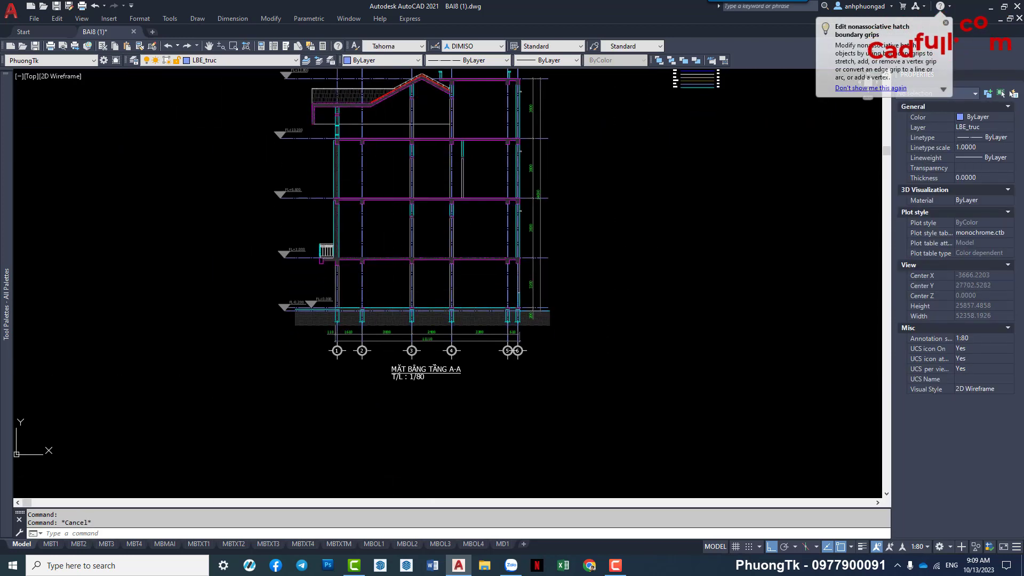
scroll(425, 245, "up", 4)
scroll(394, 262, "up", 3)
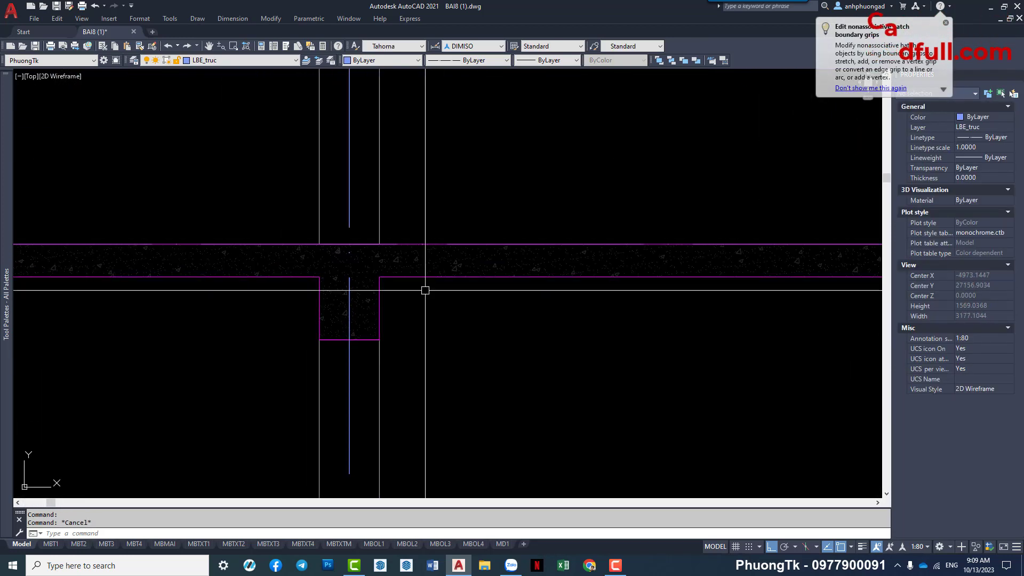
scroll(426, 288, "down", 3)
scroll(429, 298, "up", 3)
scroll(418, 274, "down", 3)
scroll(433, 272, "up", 2)
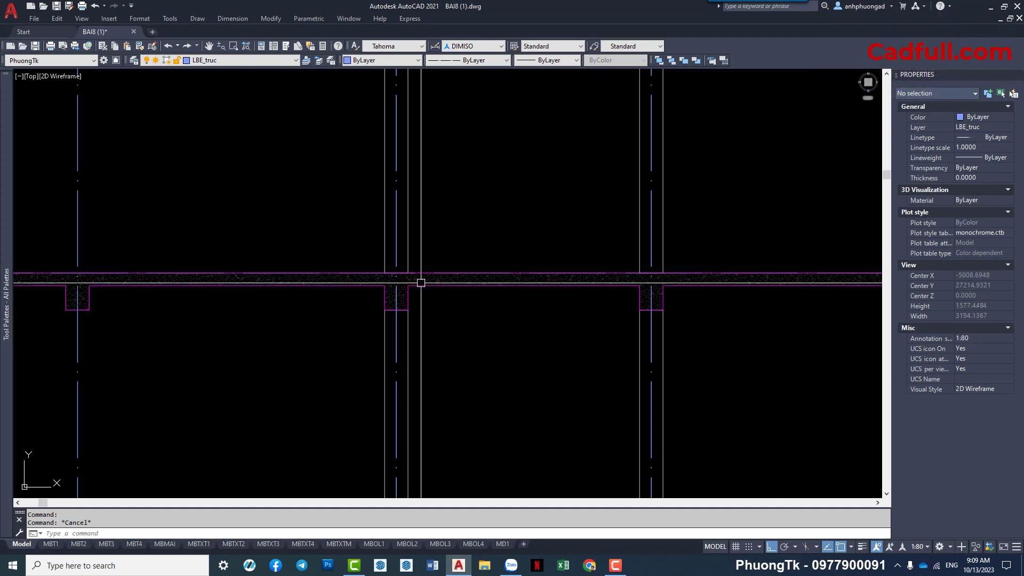
scroll(433, 272, "up", 1)
scroll(433, 271, "up", 2)
scroll(418, 286, "up", 1)
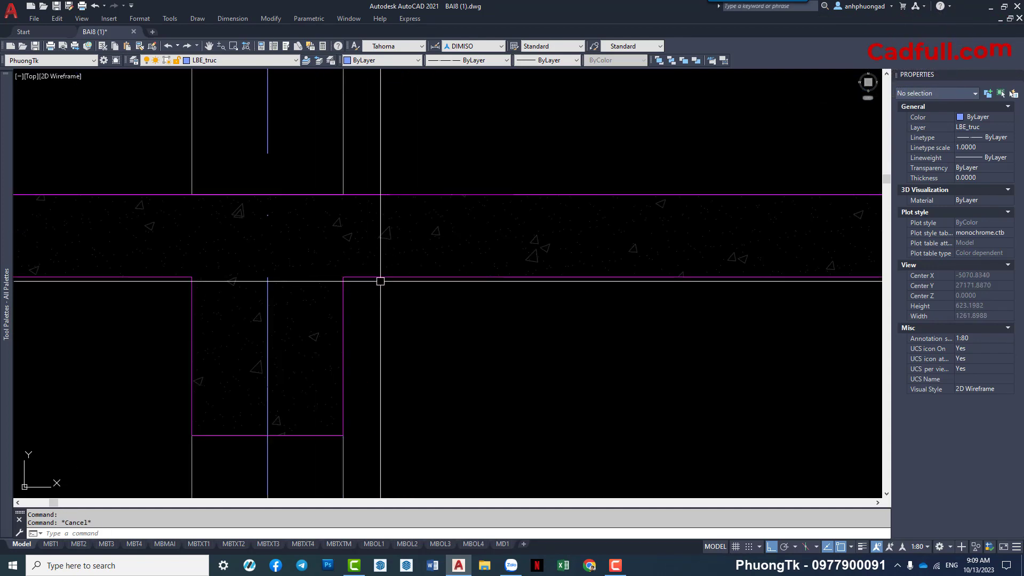
scroll(420, 323, "down", 2)
left_click(420, 281)
key("Escape")
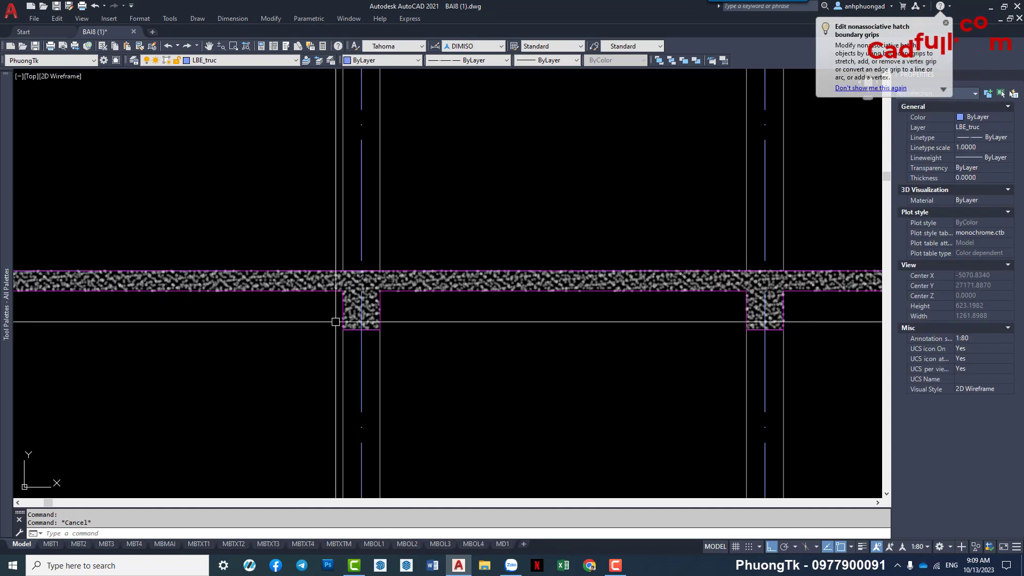
scroll(320, 320, "up", 4)
scroll(202, 327, "up", 2)
Isolate the LBE_btct layer with LAYISO on the beam outline polyline.
left_click(171, 335)
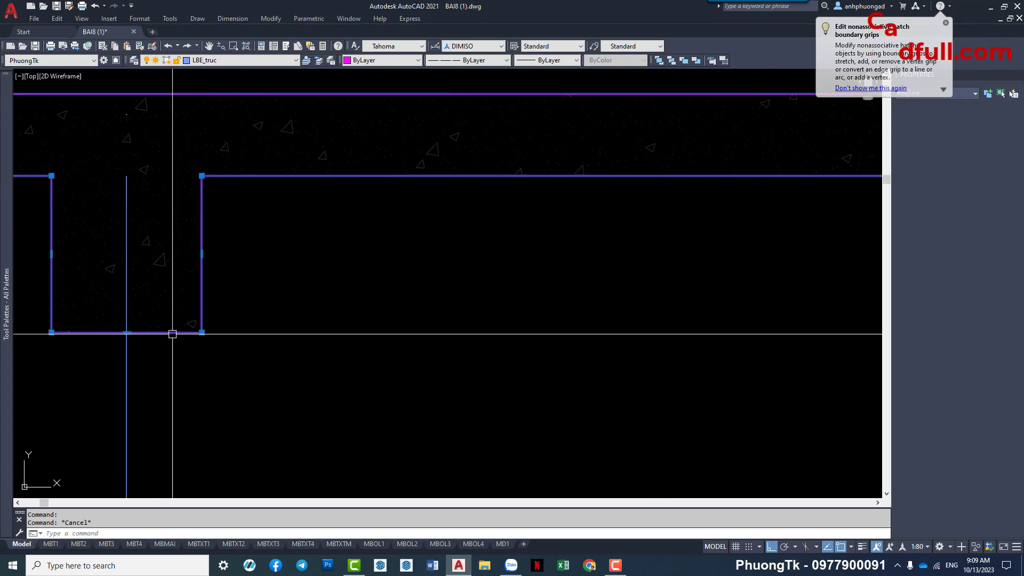
scroll(309, 322, "down", 3)
scroll(314, 328, "down", 2)
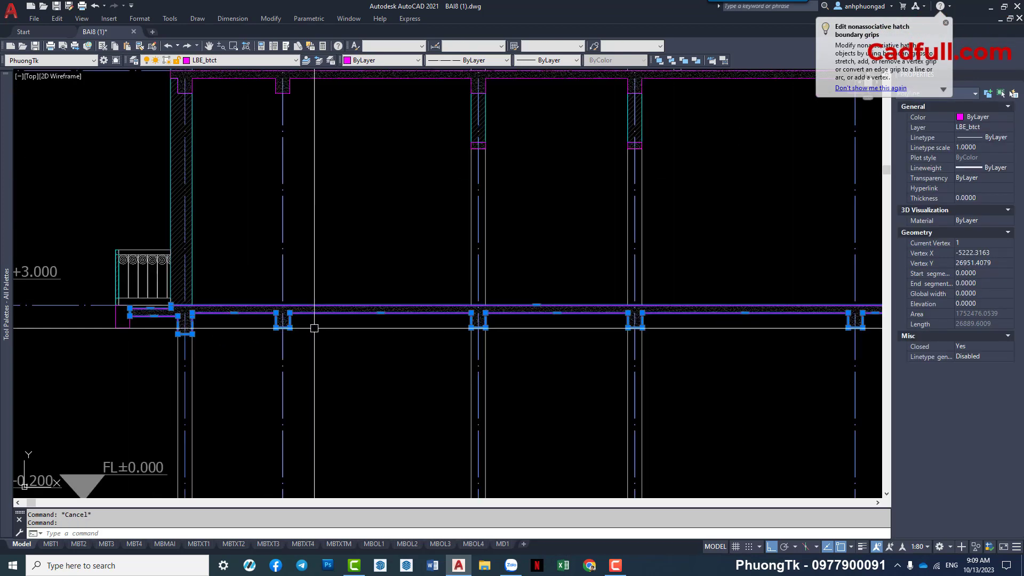
type("layiso")
key("Return")
scroll(314, 328, "down", 3)
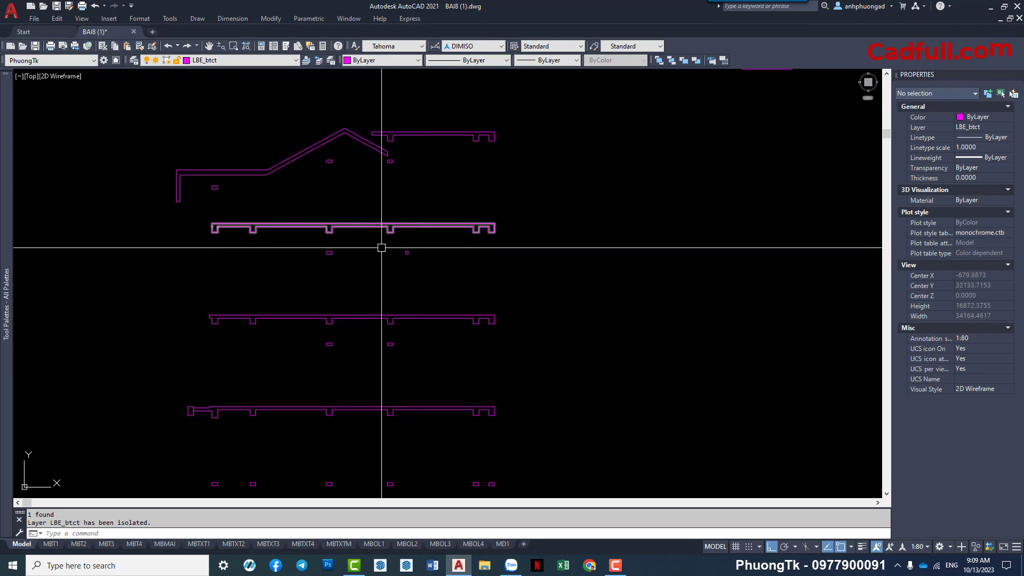
middle_click_drag(369, 317, 375, 250)
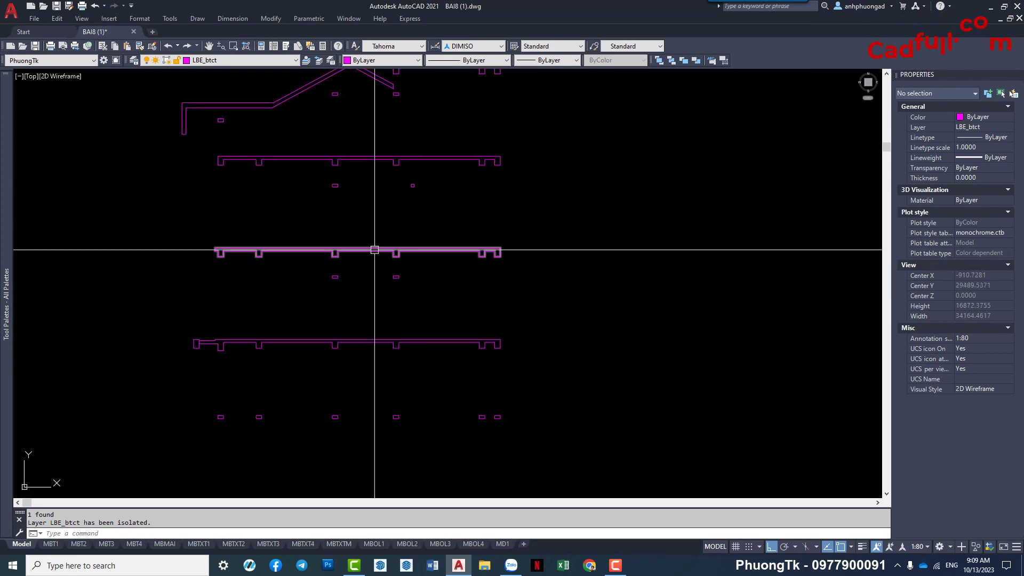
Hatch the 14 beam outlines and 5 roof outlines with the ANSI32 pattern.
type("h")
key("Return")
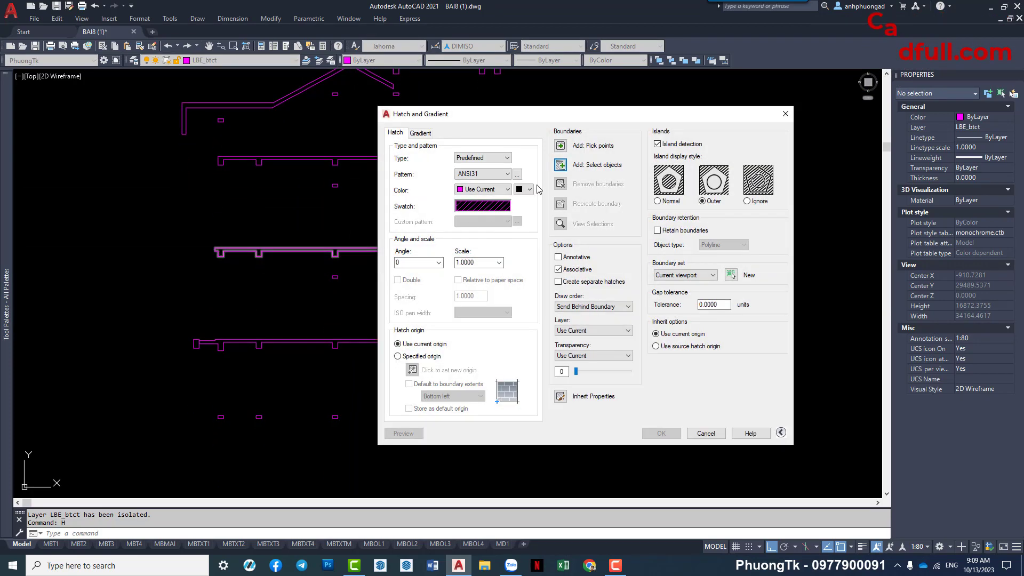
left_click(560, 164)
left_click(528, 147)
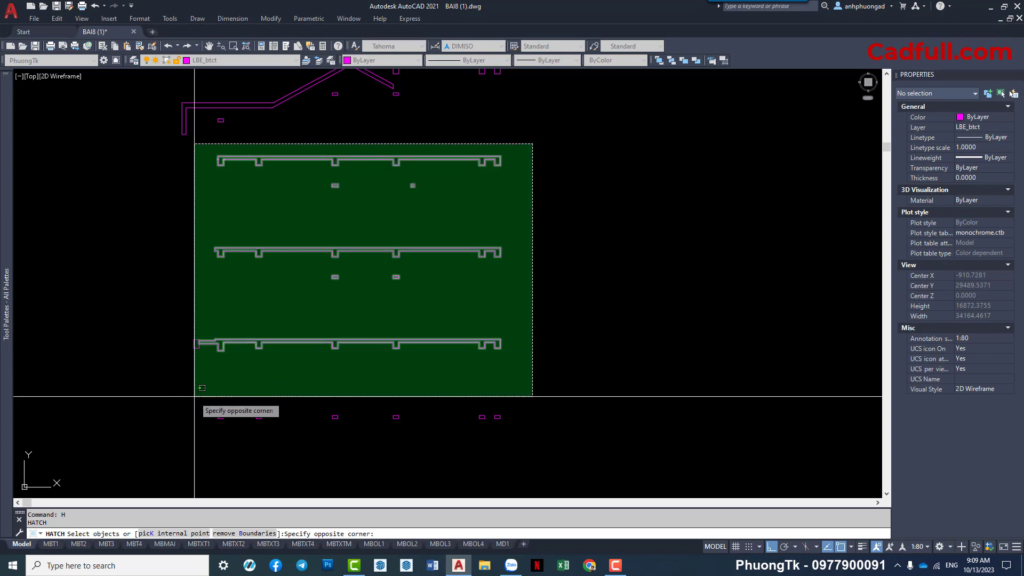
left_click(194, 425)
middle_click_drag(538, 75, 481, 222)
left_click(507, 172)
left_click(69, 297)
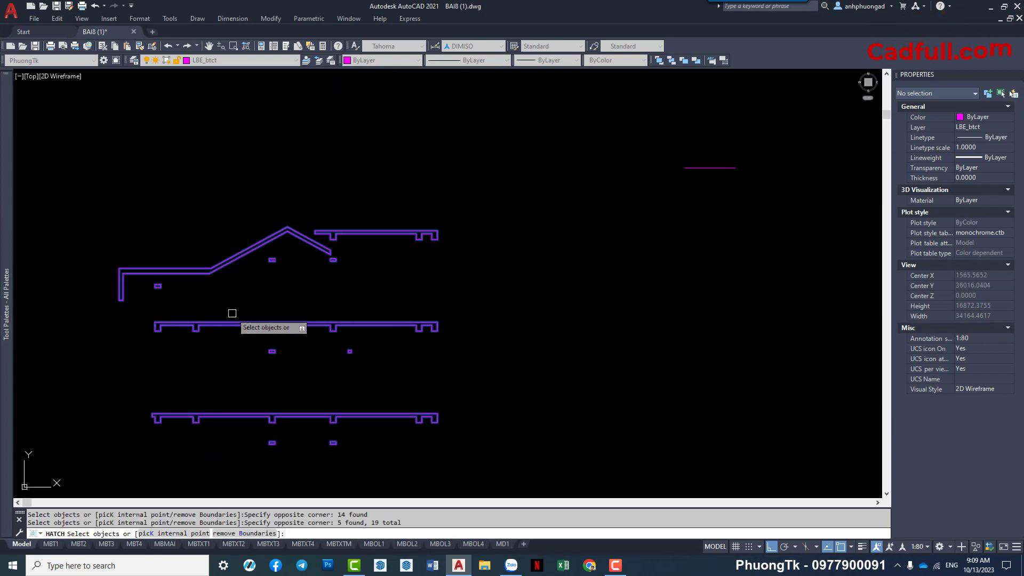
key("Return")
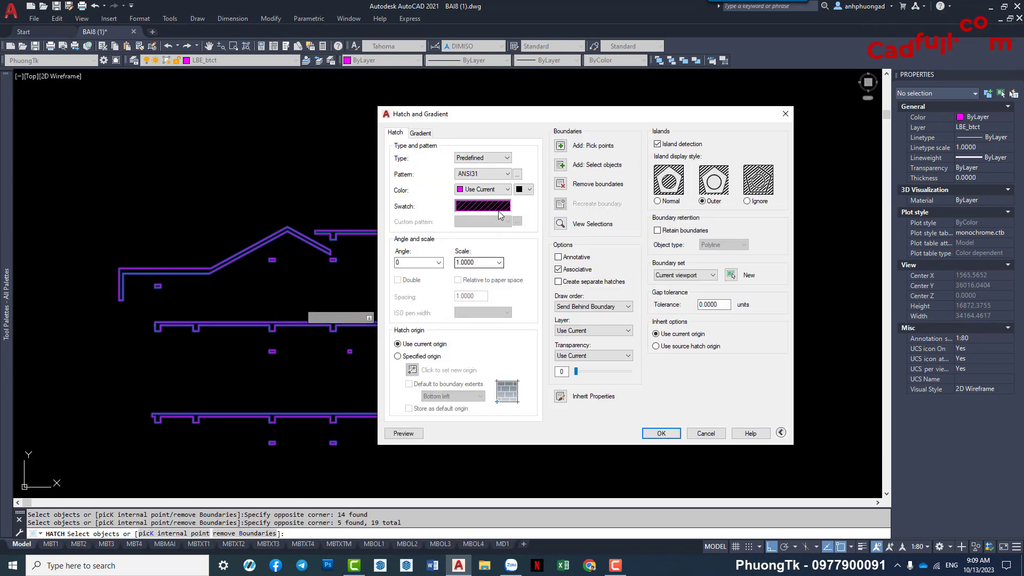
left_click(517, 174)
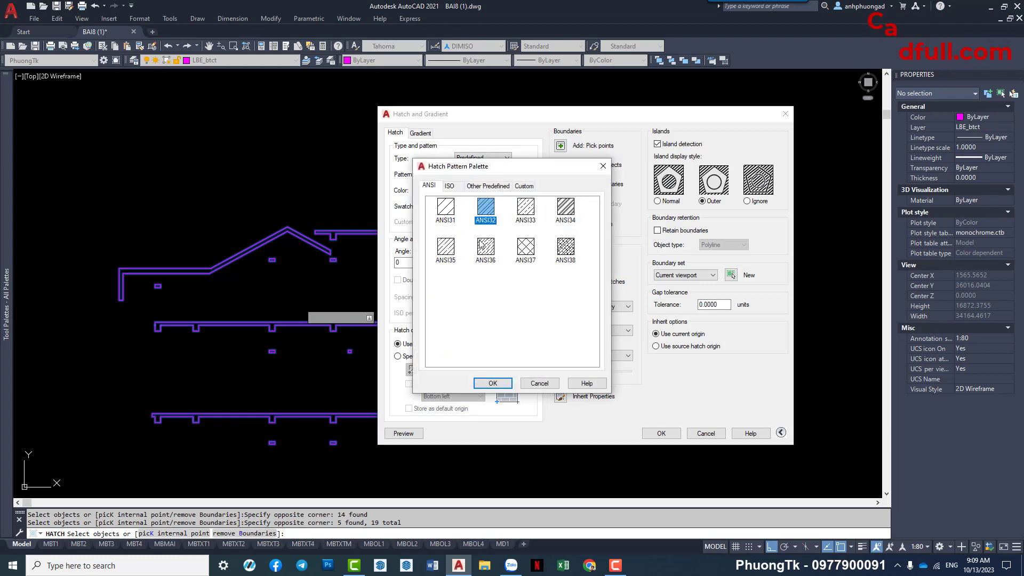
left_click(493, 383)
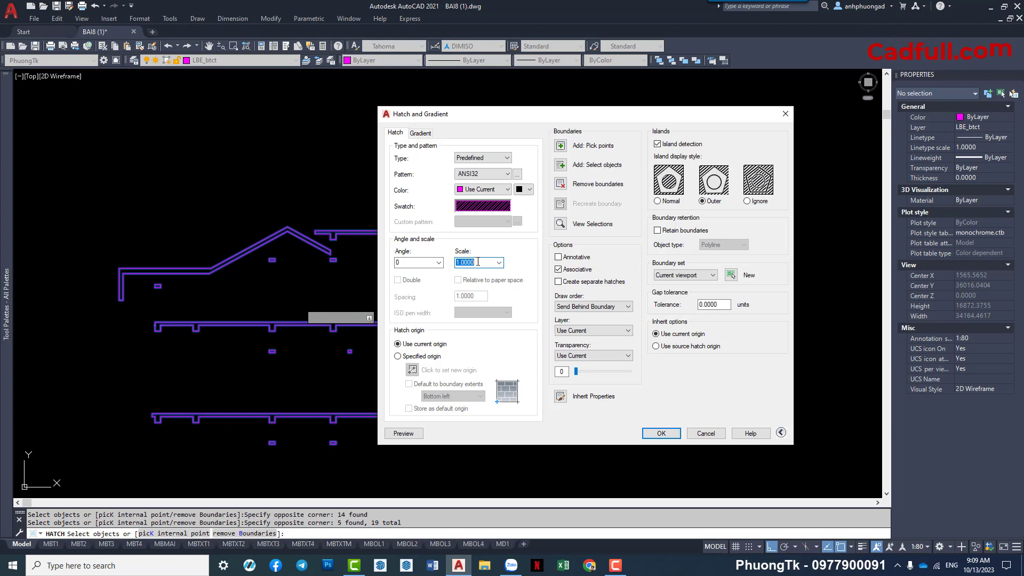
key("Return")
Change the ANSI32 slab hatch scale from 100 to 300 in Quick Properties, then deselect it.
scroll(250, 266, "up", 8)
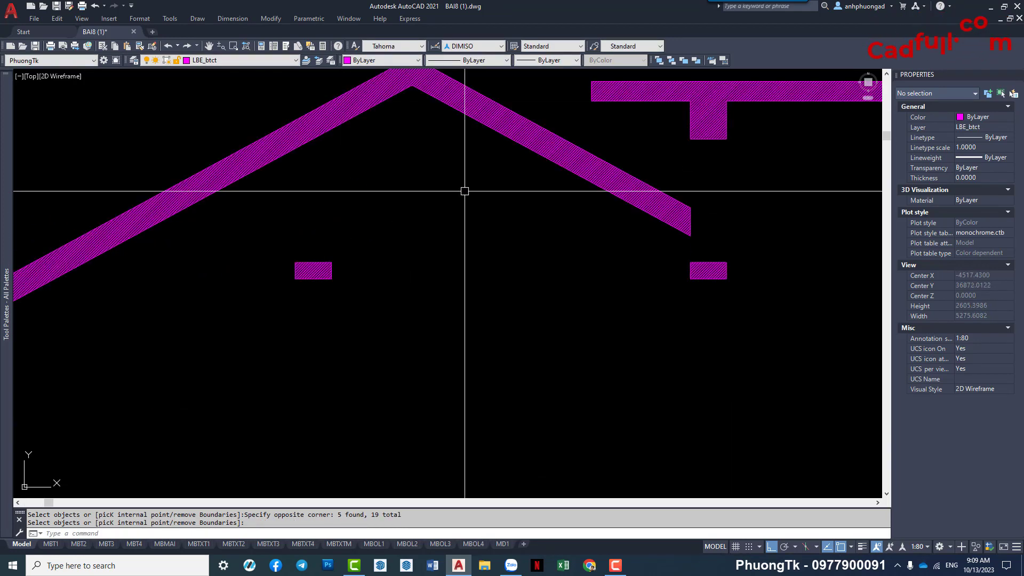
key("Return")
left_click(507, 128)
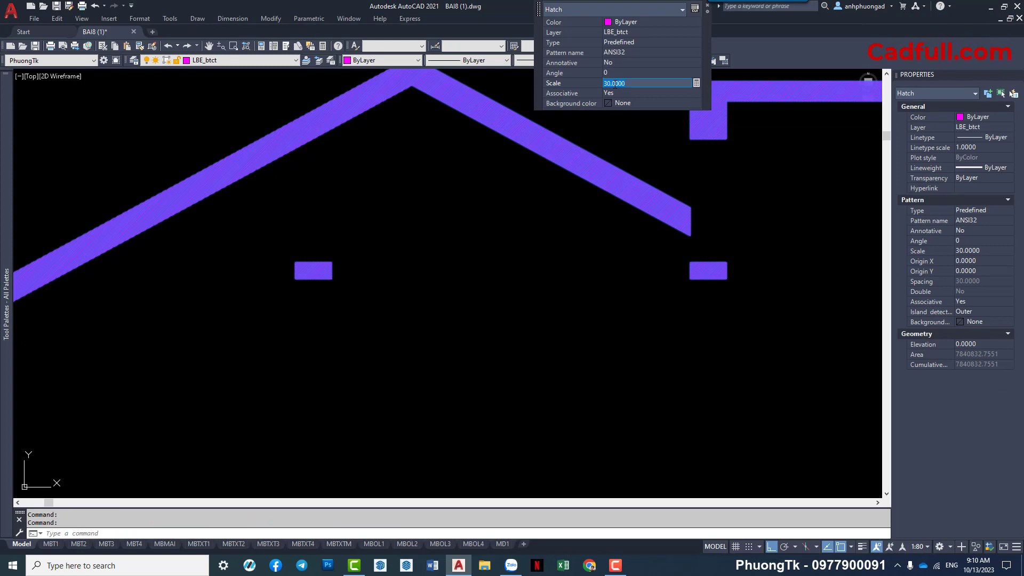
key("Return")
scroll(414, 258, "down", 5)
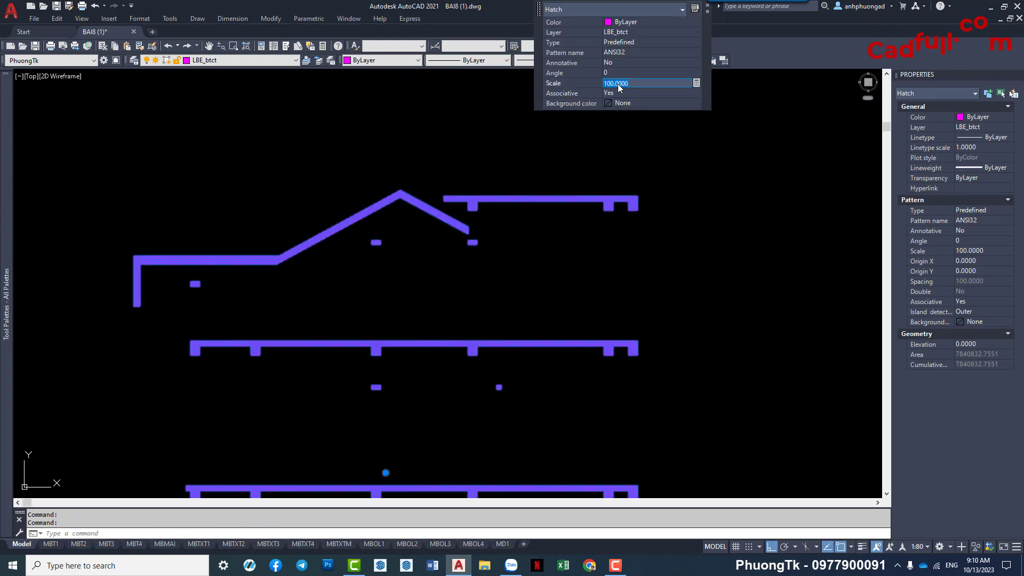
type("0")
key("Return")
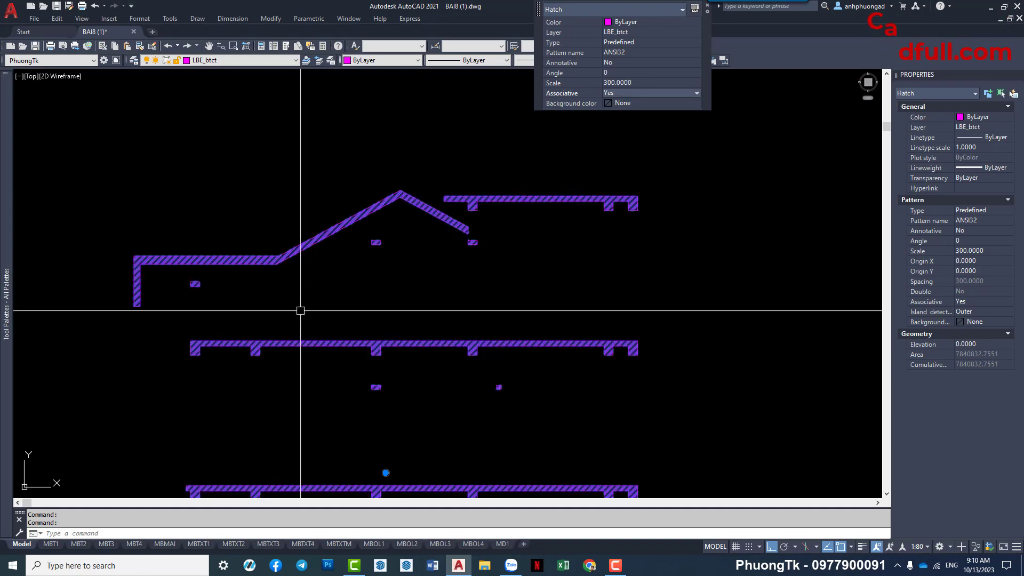
scroll(304, 258, "up", 4)
key("Escape")
scroll(300, 224, "up", 2)
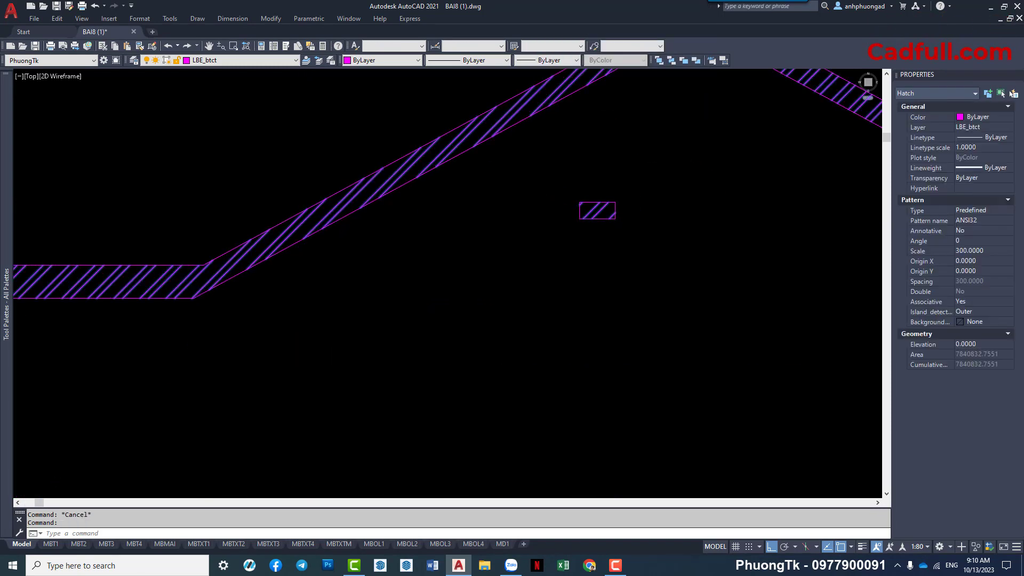
scroll(454, 277, "down", 6)
key("Escape")
Turn all layers back on with LAYON and inspect the sloped roof slab hatch.
type("layon")
key("Return")
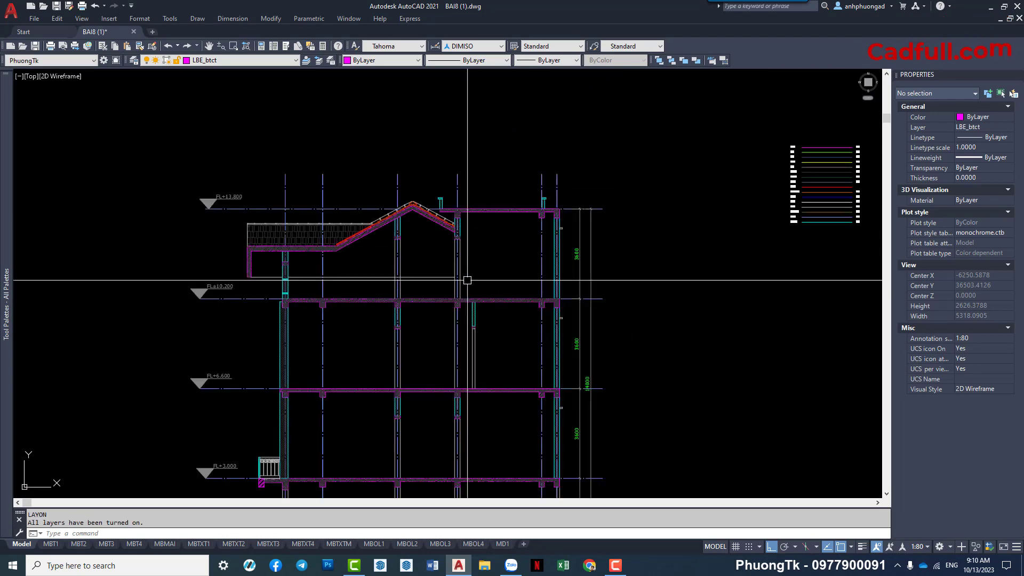
scroll(436, 255, "up", 4)
scroll(247, 256, "up", 3)
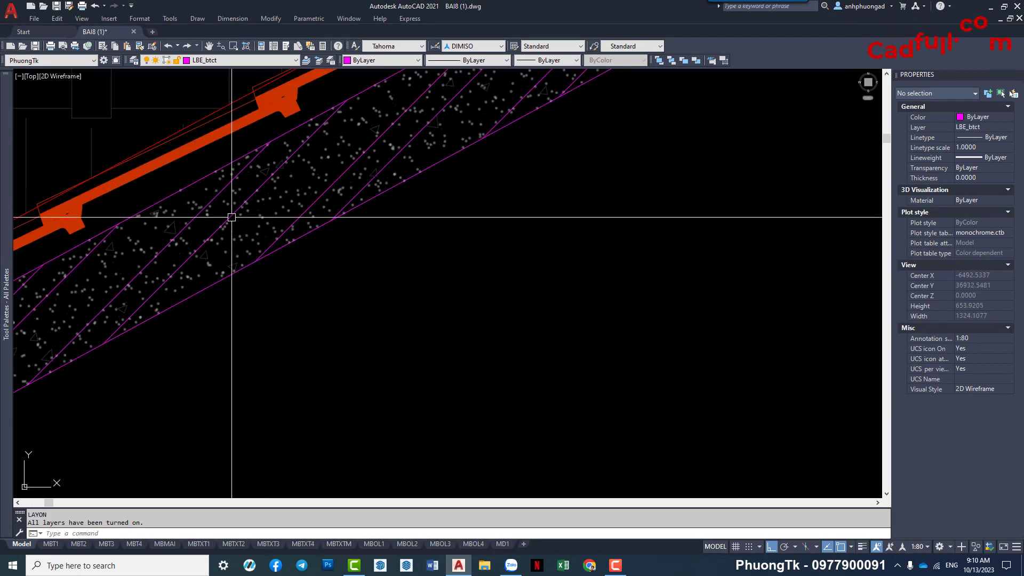
left_click(231, 215)
key("Escape")
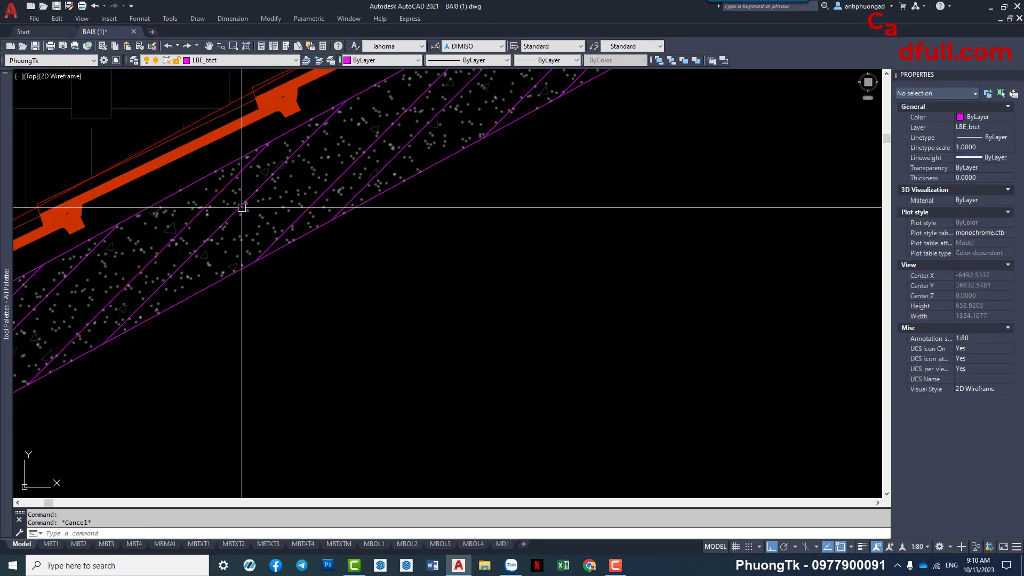
Move the ANSI32 slab hatch onto layer LBE_hacth.
scroll(242, 207, "up", 3)
left_click(241, 176)
left_click(238, 60)
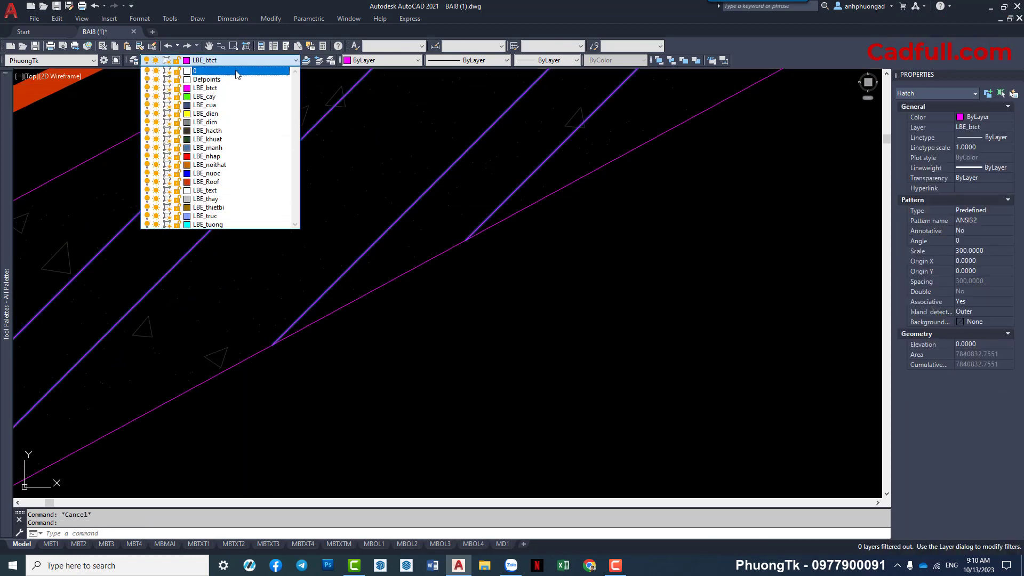
key("Escape")
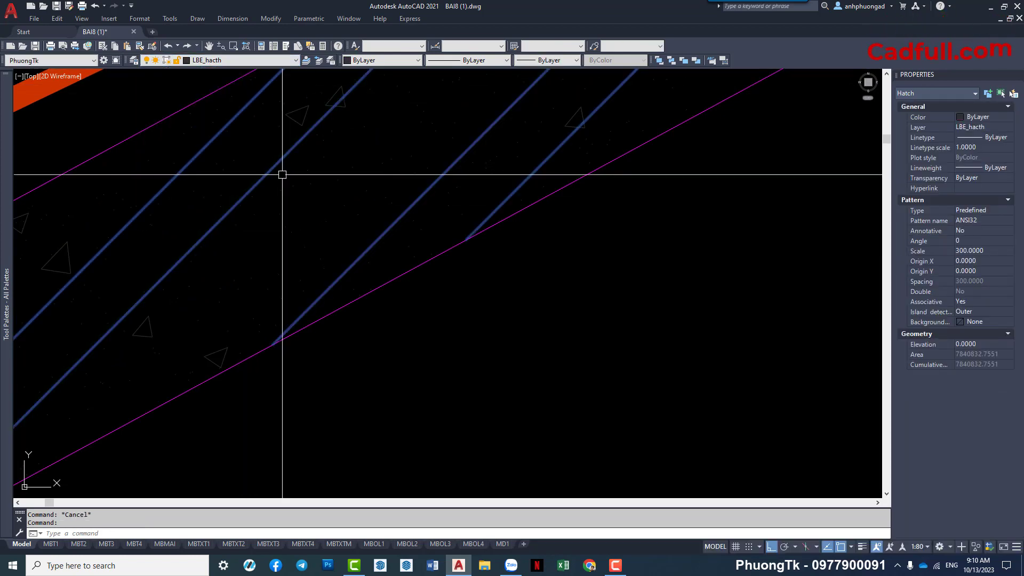
Erase the old sand hatch band.
scroll(365, 251, "down", 5)
scroll(310, 261, "up", 4)
scroll(311, 261, "up", 5)
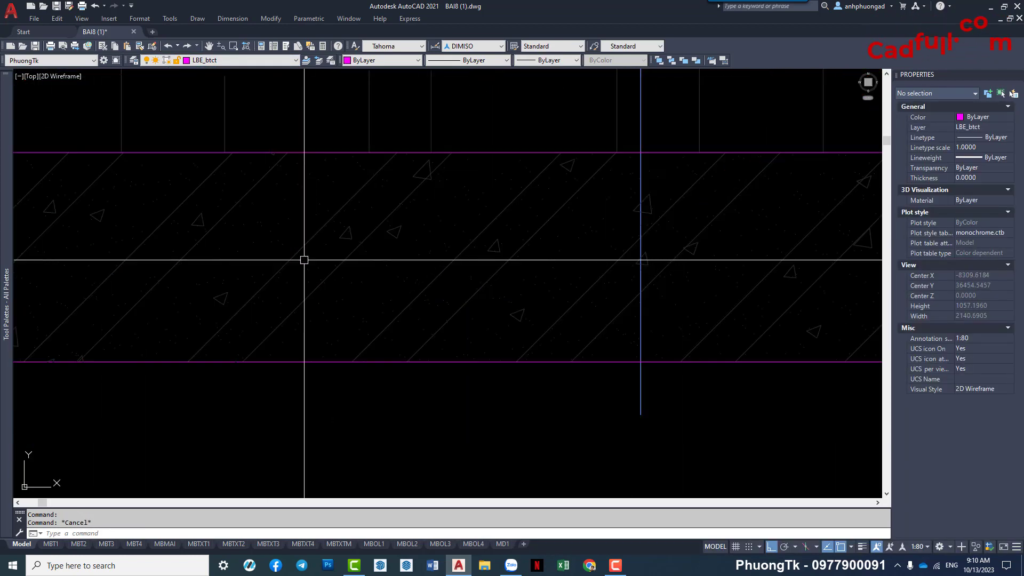
left_click(282, 243)
key("Delete")
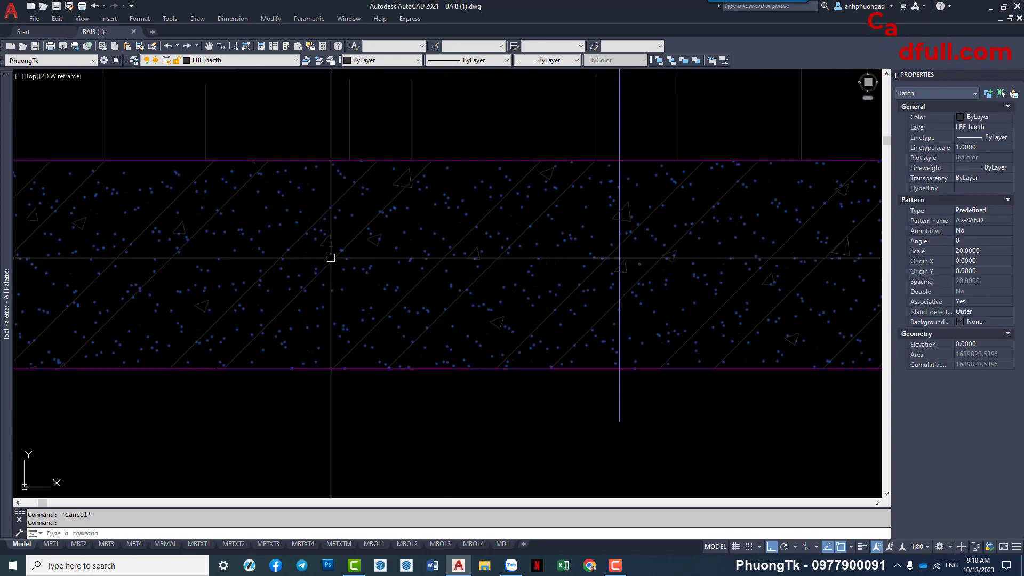
Select the AR-CONC roof slab hatch to confirm it is no longer associative.
scroll(331, 265, "up", 2)
left_click(327, 244)
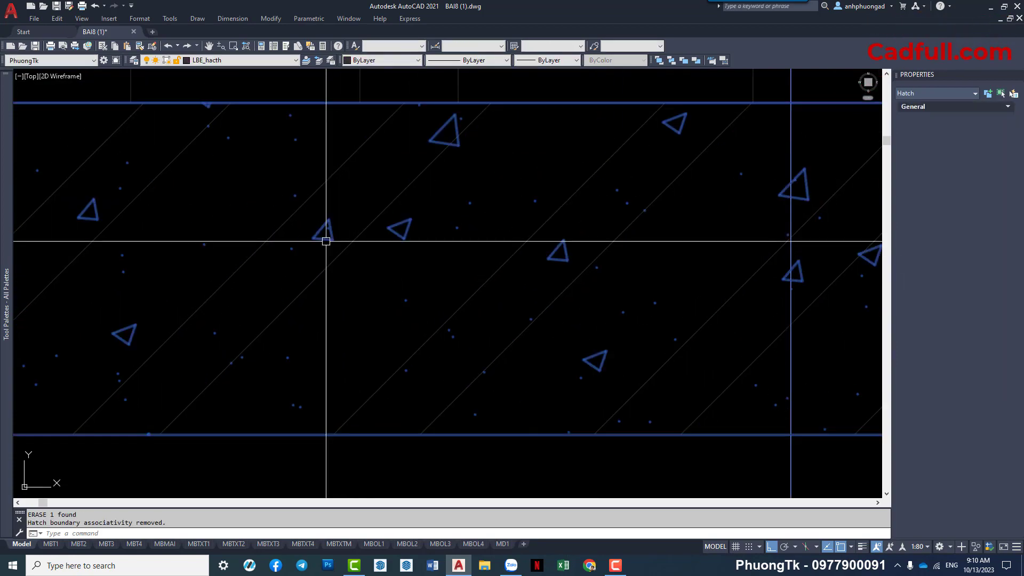
scroll(327, 245, "down", 5)
mouse_move(448, 256)
middle_mouse_down()
mouse_move(441, 146)
mouse_move(324, 191)
middle_mouse_up()
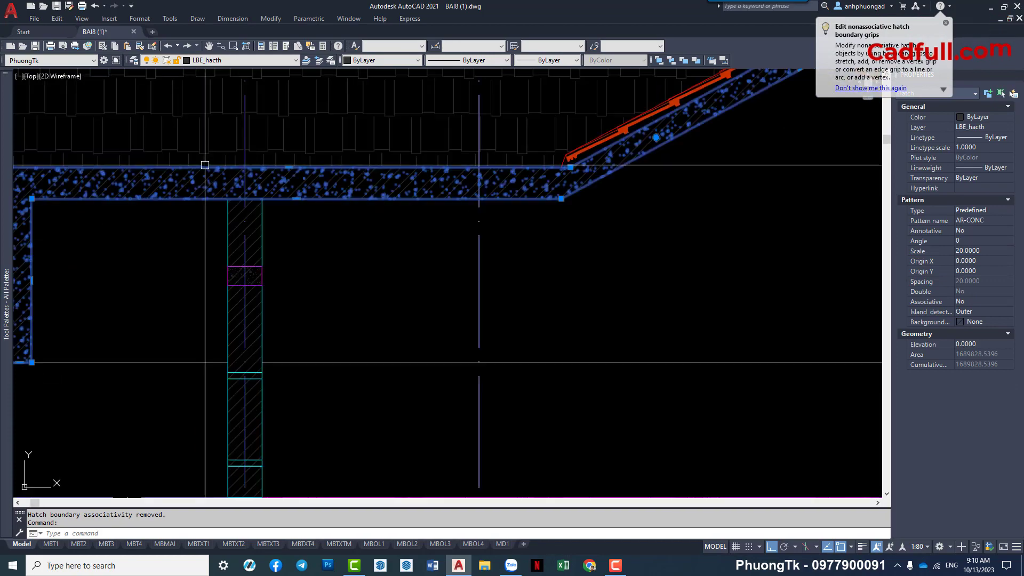
scroll(324, 191, "up", 3)
Clear the hatch selection and pan across the A-A section to plan 4.
key("Escape")
scroll(346, 200, "down", 6)
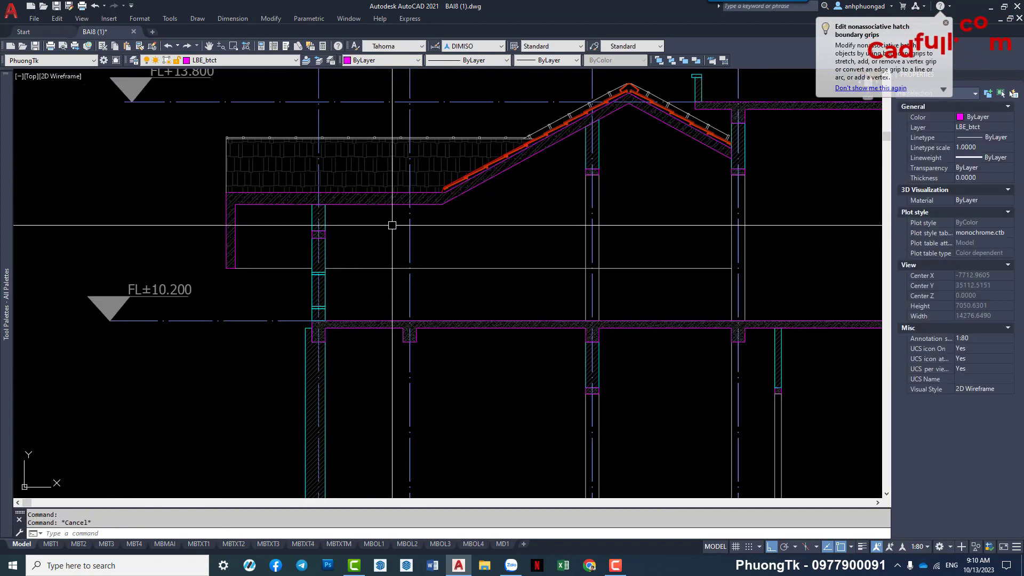
scroll(526, 185, "down", 3)
scroll(367, 233, "down", 1)
middle_click_drag(367, 233, 447, 167)
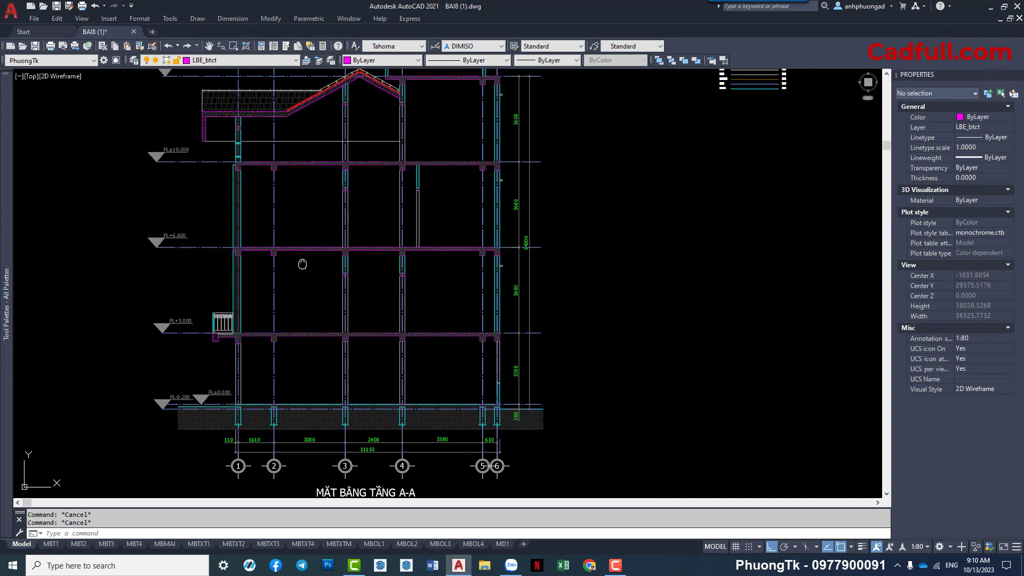
scroll(317, 275, "down", 2)
middle_click_drag(472, 338, 506, 340)
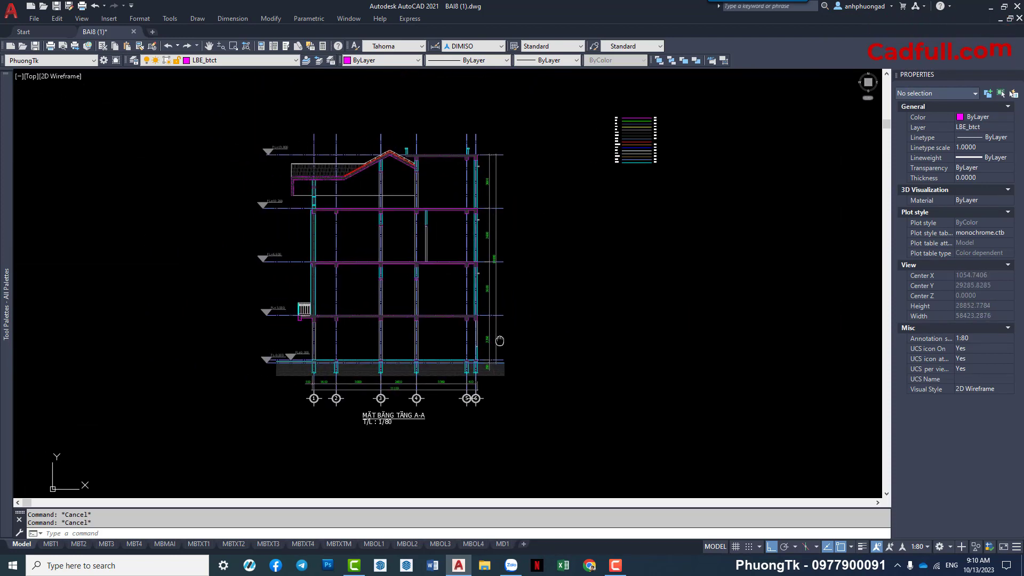
scroll(128, 227, "down", 3)
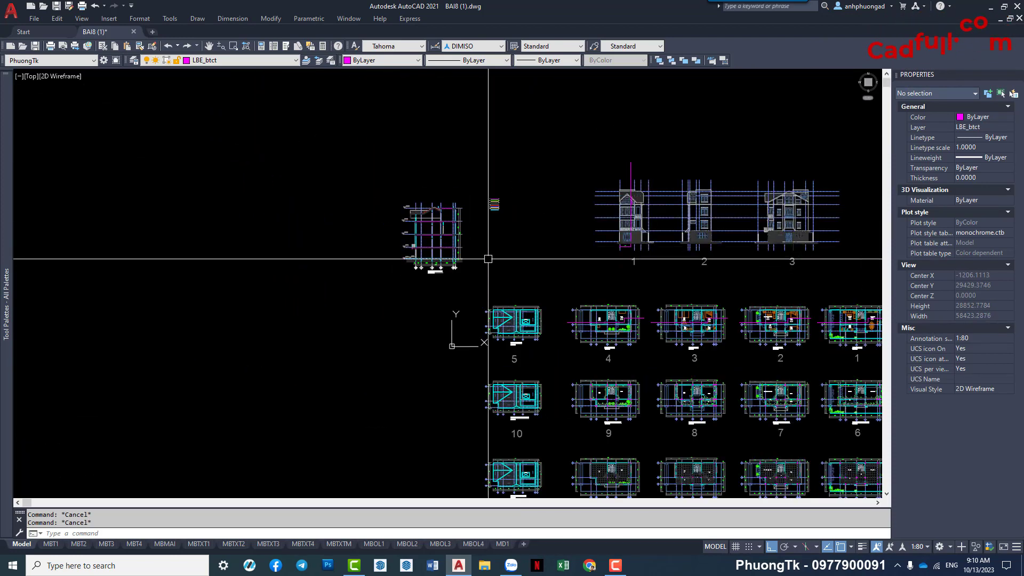
scroll(315, 270, "up", 1)
scroll(366, 341, "up", 2)
scroll(334, 336, "up", 4)
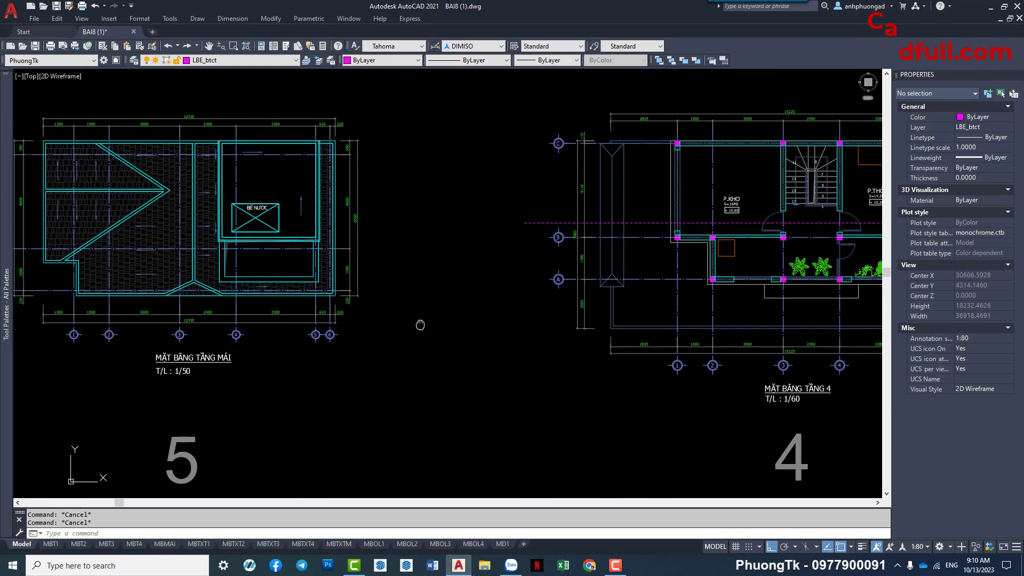
Copy the dashed HIDDEN polyline from plan 4 onto the roof plan.
type("c")
key("Return")
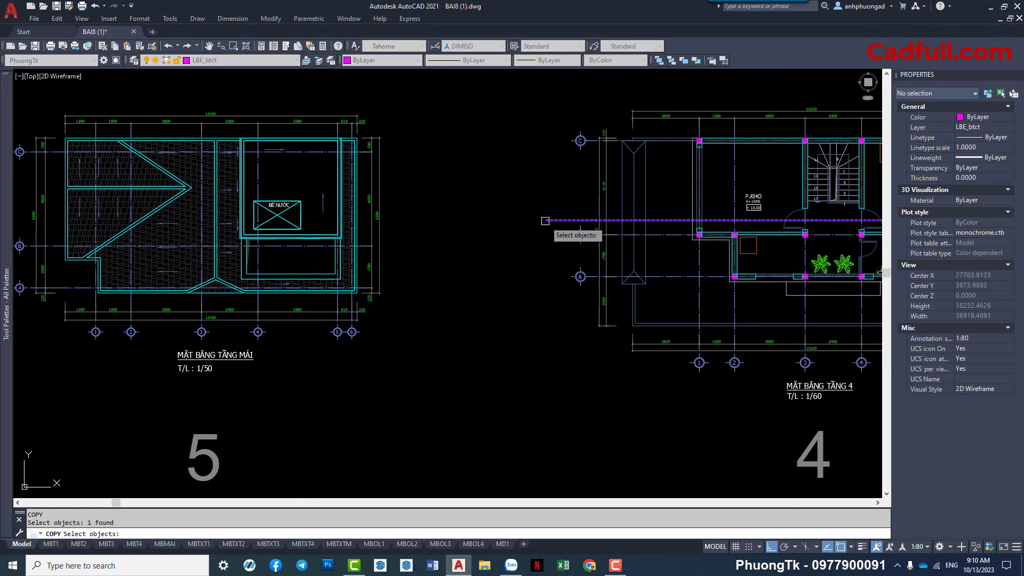
left_click(545, 221)
scroll(602, 229, "up", 3)
scroll(531, 200, "up", 3)
scroll(484, 197, "up", 2)
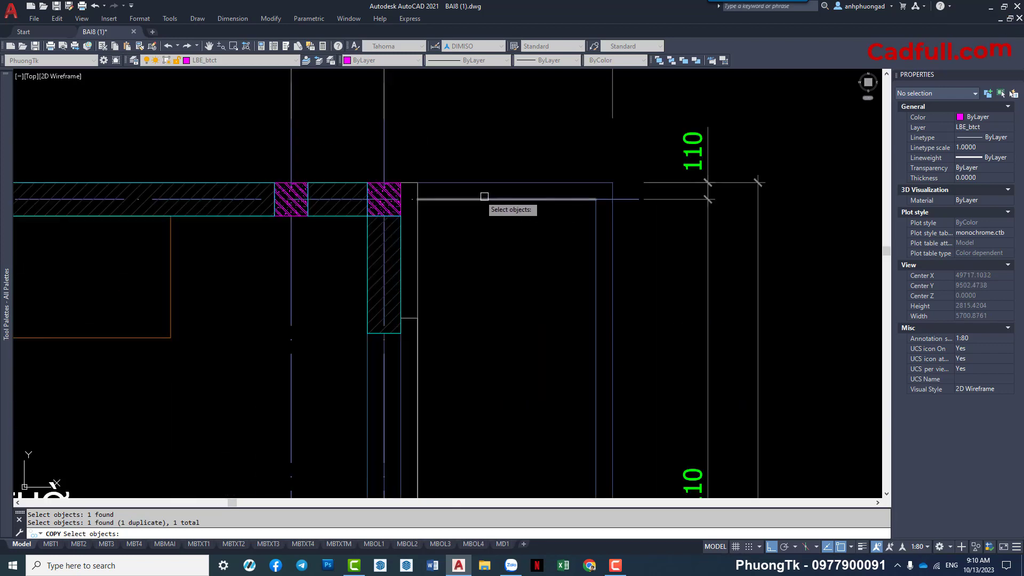
key("Return")
left_click(613, 183)
scroll(613, 183, "down", 5)
scroll(347, 224, "up", 2)
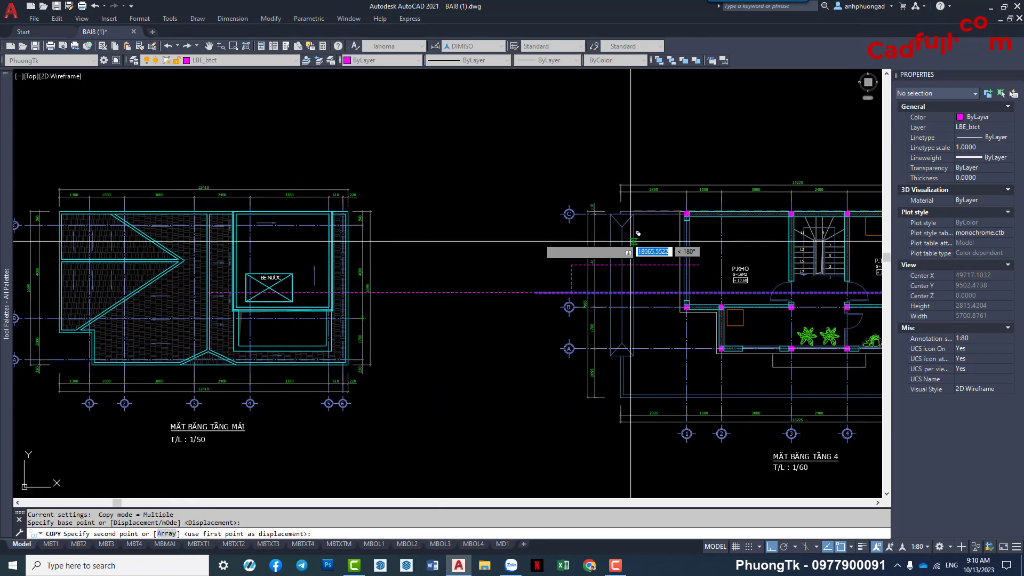
scroll(357, 210, "up", 2)
key("Escape")
Centre the roof plan on the water tank and check the copied dashed line.
scroll(484, 301, "down", 4)
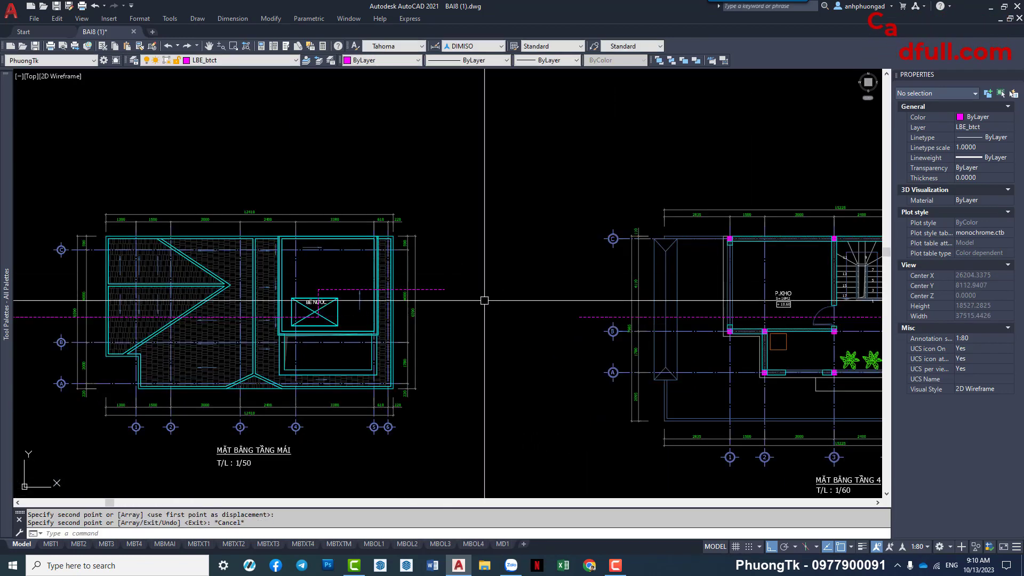
middle_click_drag(433, 335, 512, 336)
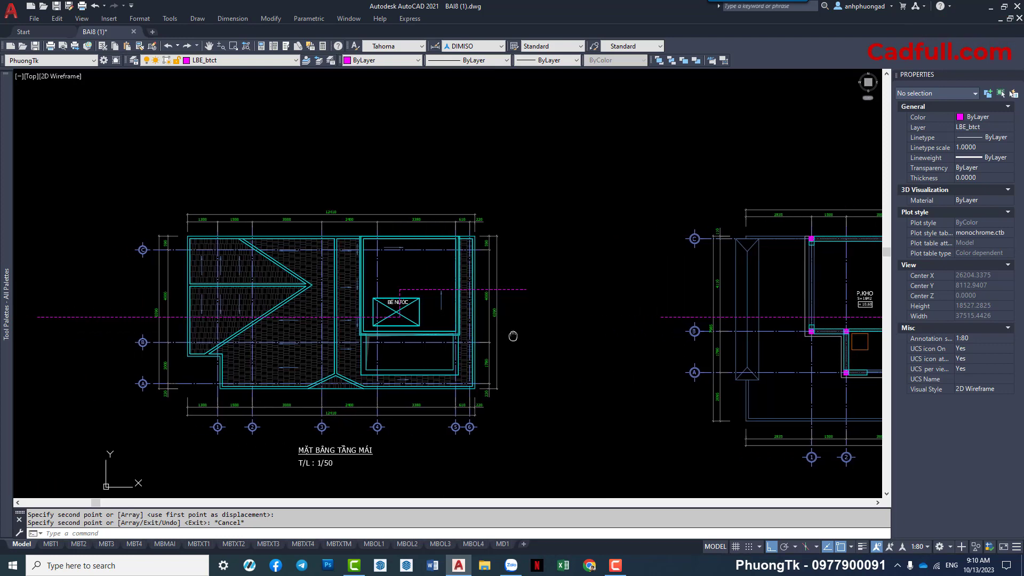
scroll(428, 322, "up", 3)
scroll(428, 322, "up", 1)
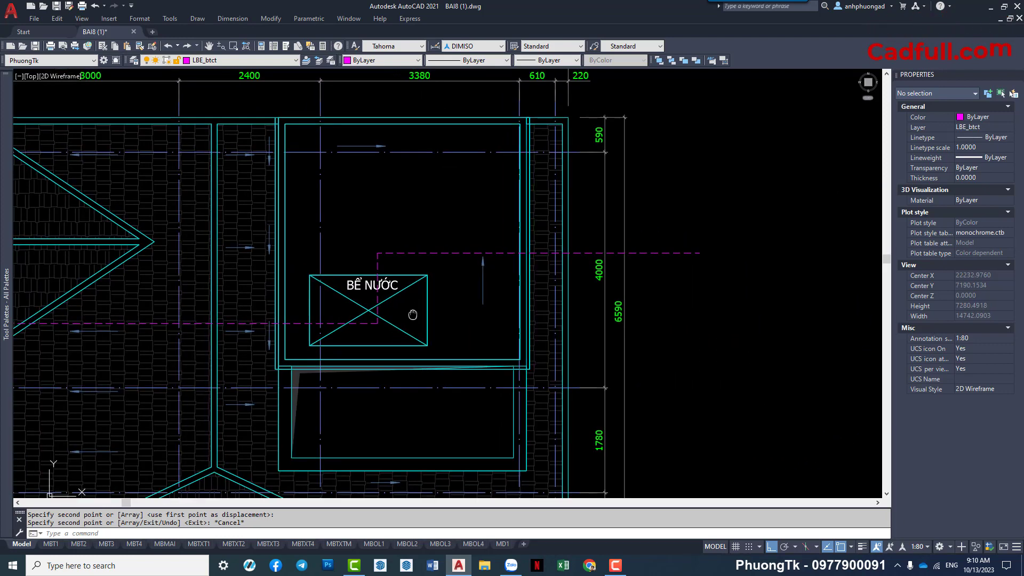
middle_click_drag(388, 369, 408, 313)
scroll(389, 296, "up", 4)
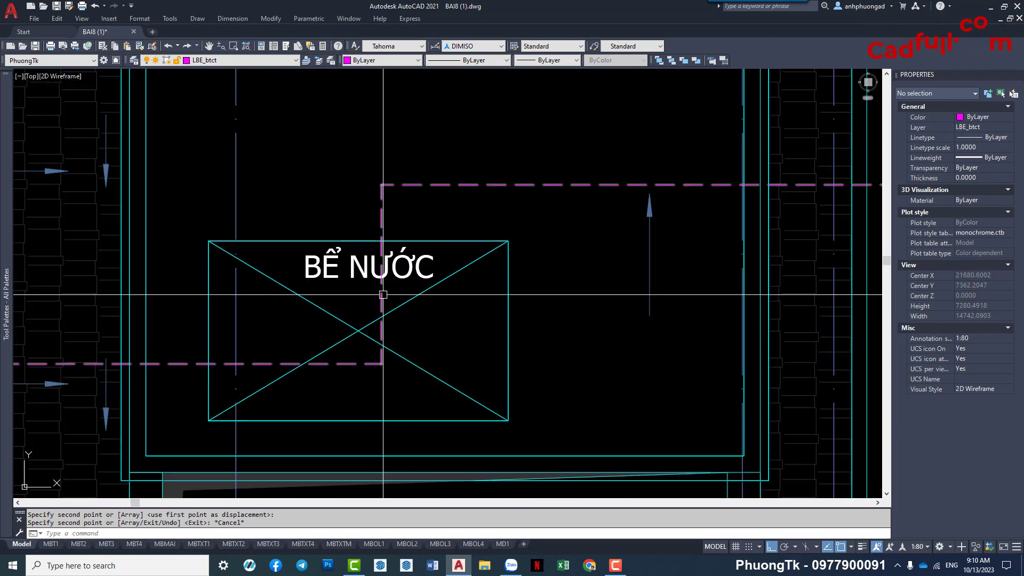
left_click(386, 302)
scroll(435, 271, "down", 5)
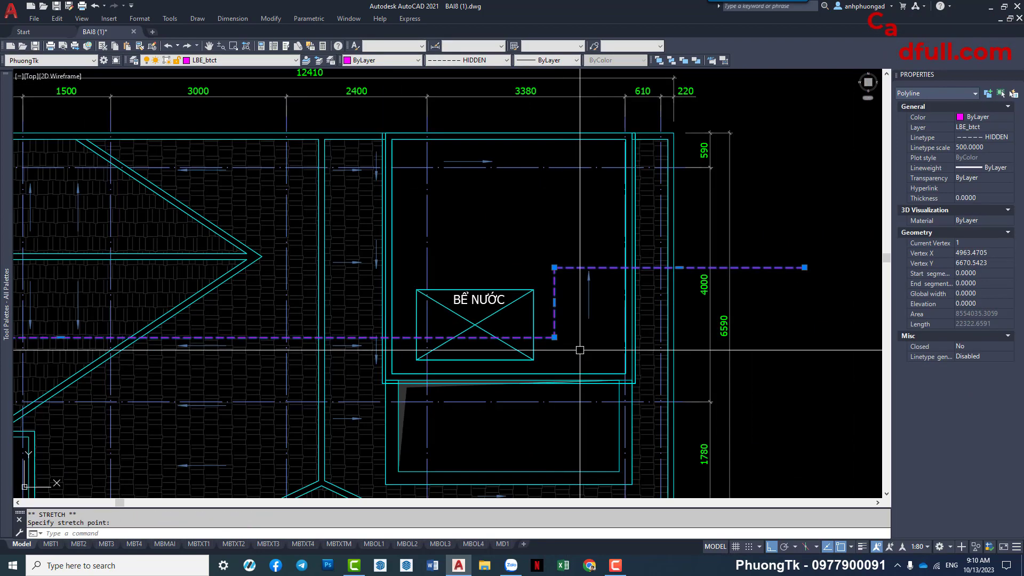
key("Escape")
scroll(334, 309, "up", 2)
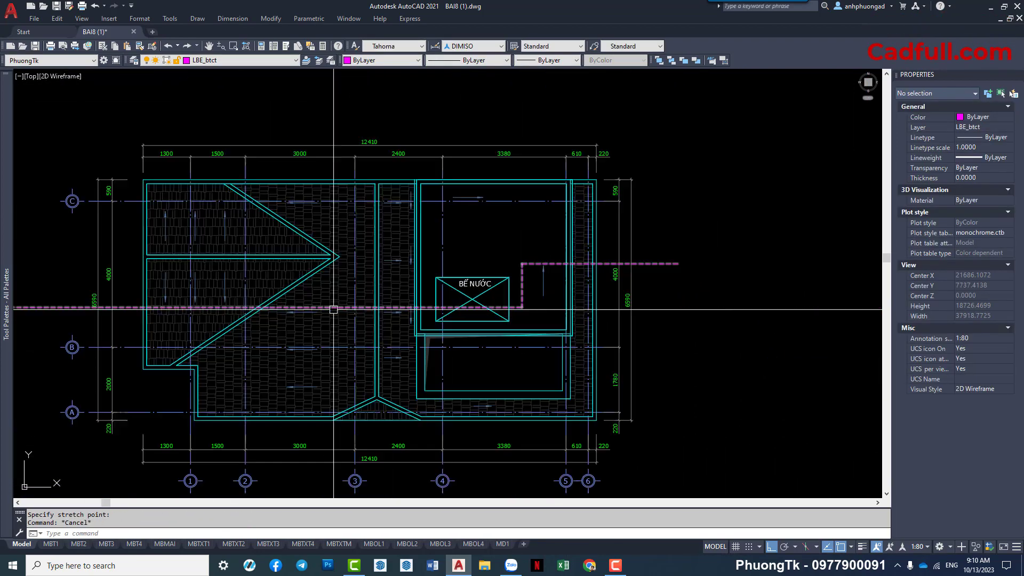
scroll(526, 288, "up", 1)
scroll(514, 277, "down", 10)
middle_click_drag(512, 274, 525, 250)
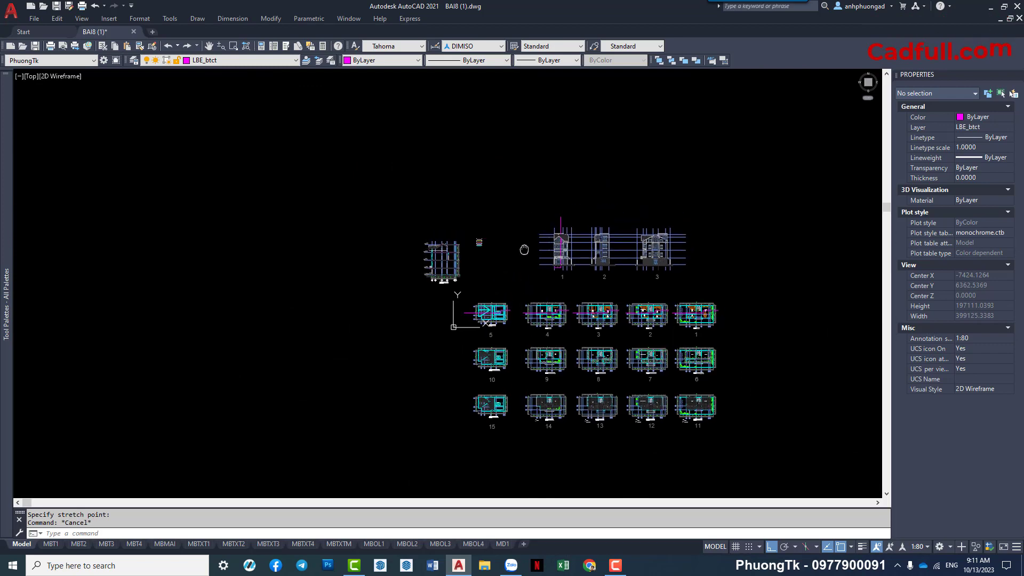
scroll(497, 255, "up", 4)
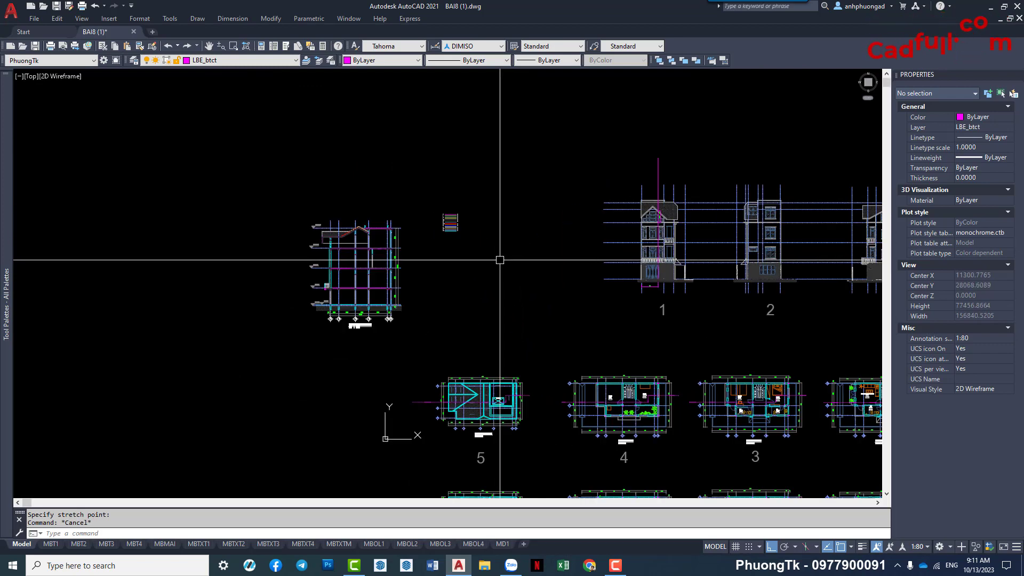
scroll(499, 405, "up", 6)
scroll(488, 408, "up", 2)
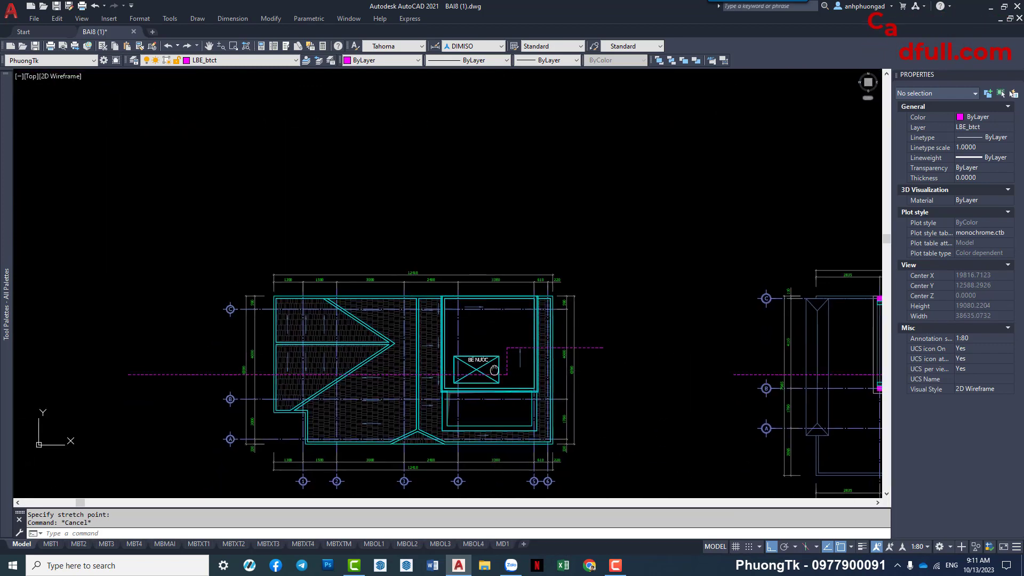
scroll(477, 410, "up", 3)
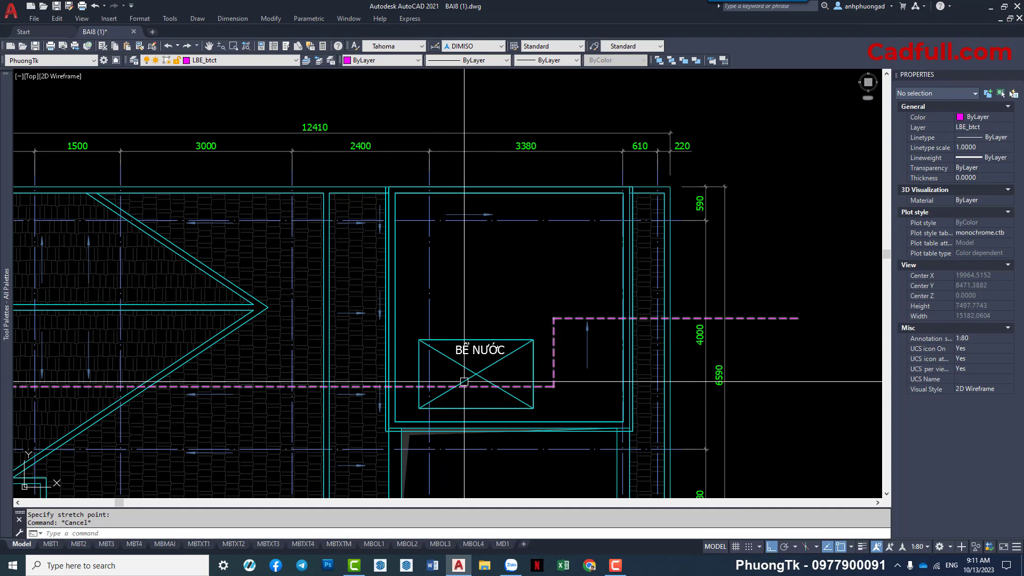
middle_click_drag(522, 344, 503, 313)
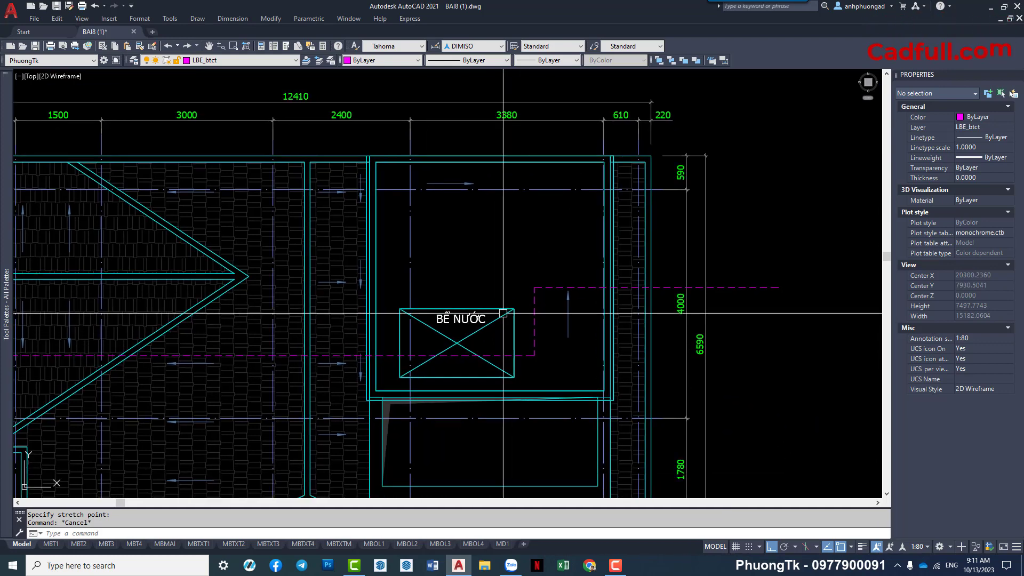
scroll(503, 313, "down", 1)
scroll(434, 262, "down", 1)
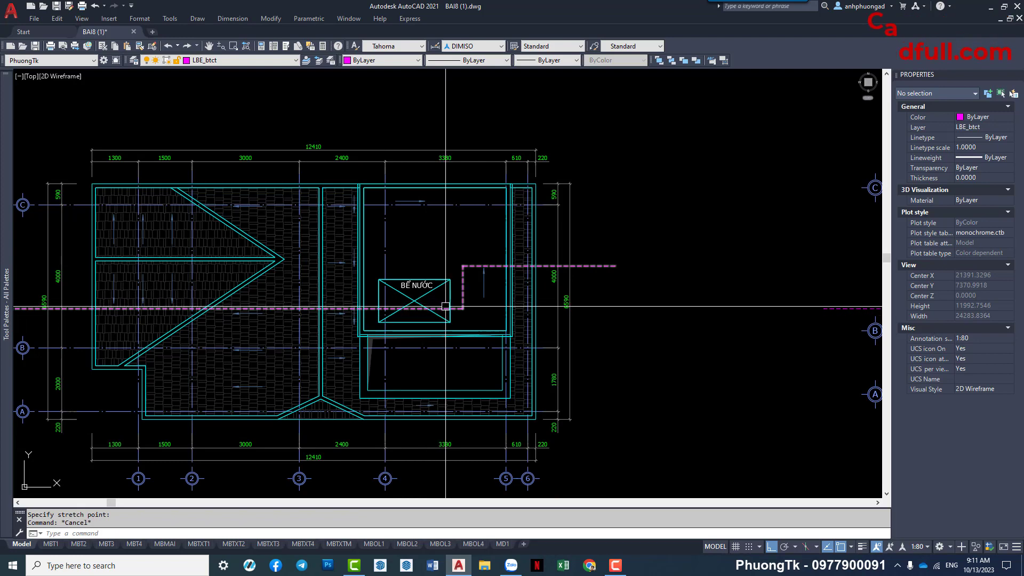
scroll(445, 307, "up", 5)
scroll(522, 299, "down", 5)
middle_click_drag(530, 312, 552, 316)
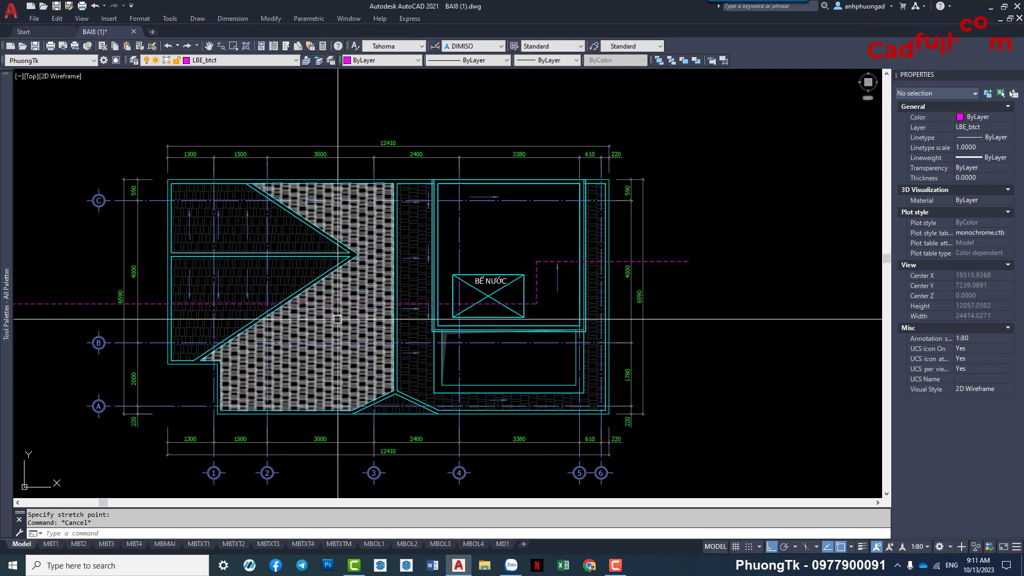
middle_click_drag(666, 357, 672, 332)
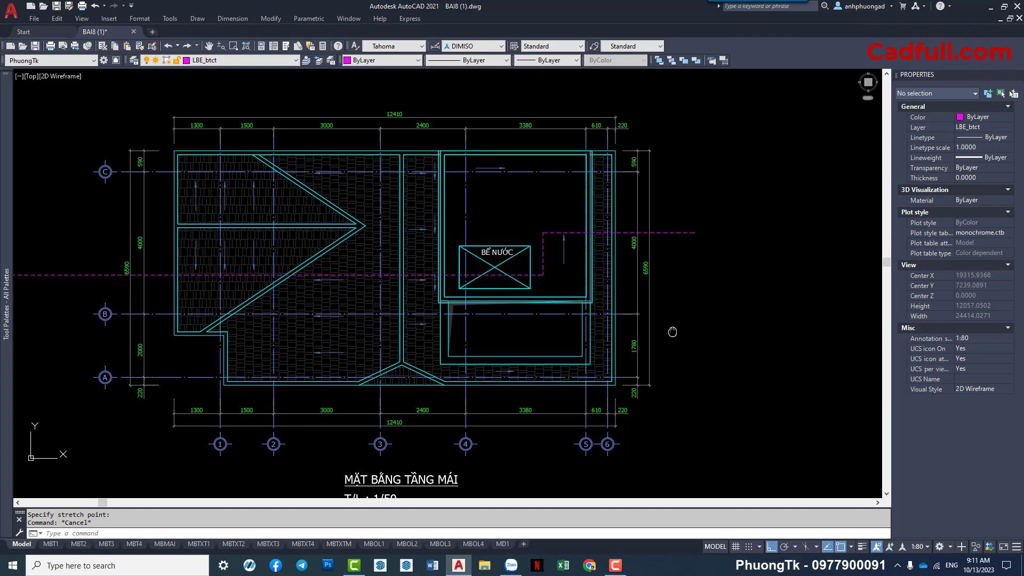
middle_click_drag(672, 332, 674, 332)
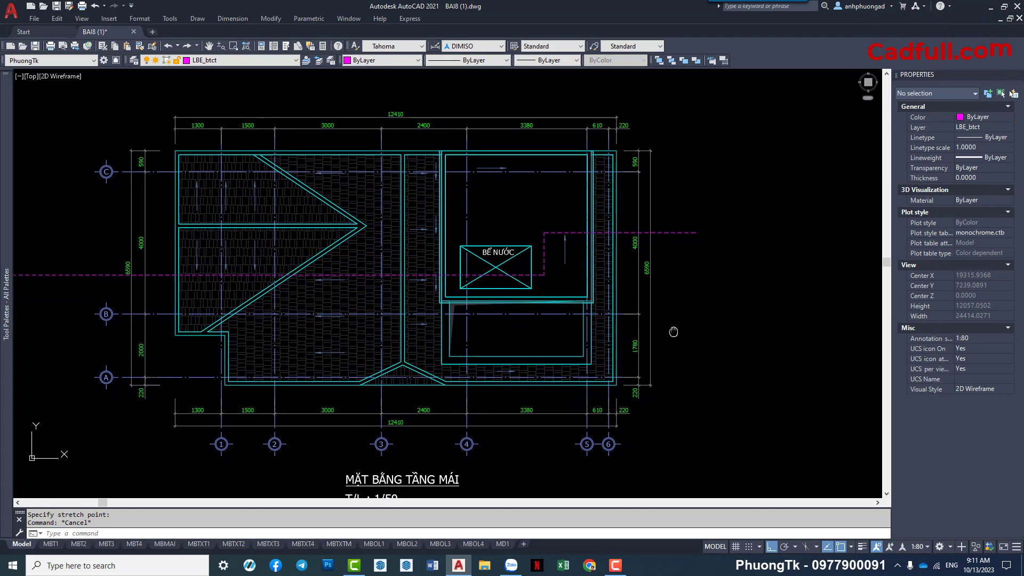
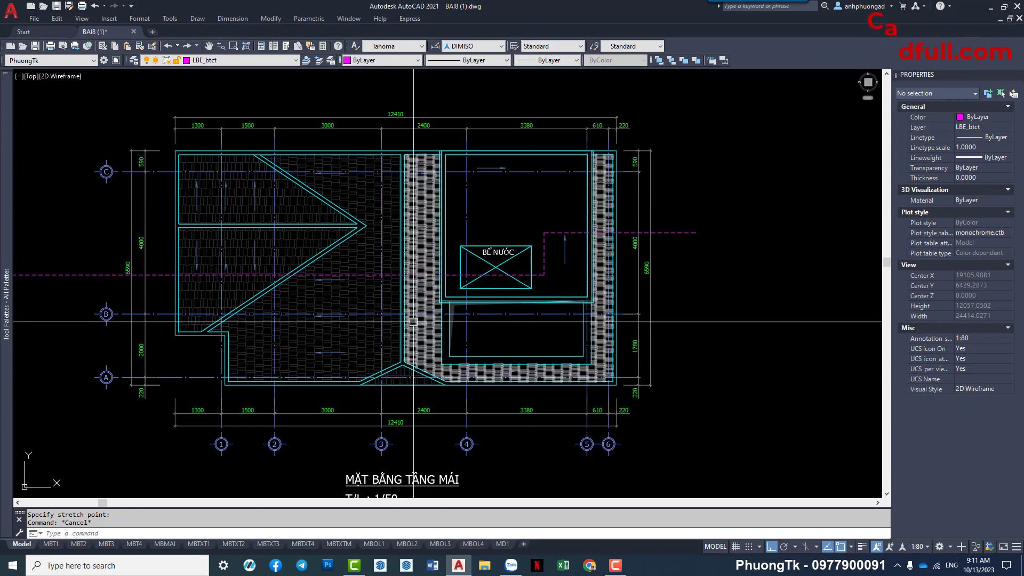
Centre roof plan 5 in view with empty space to its left.
scroll(357, 247, "down", 5)
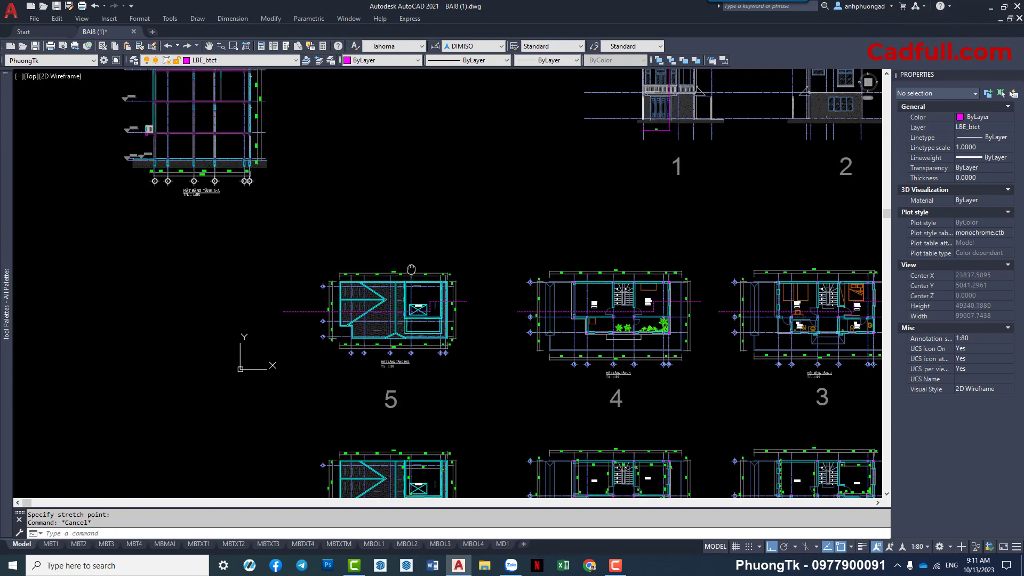
middle_click_drag(373, 251, 411, 404)
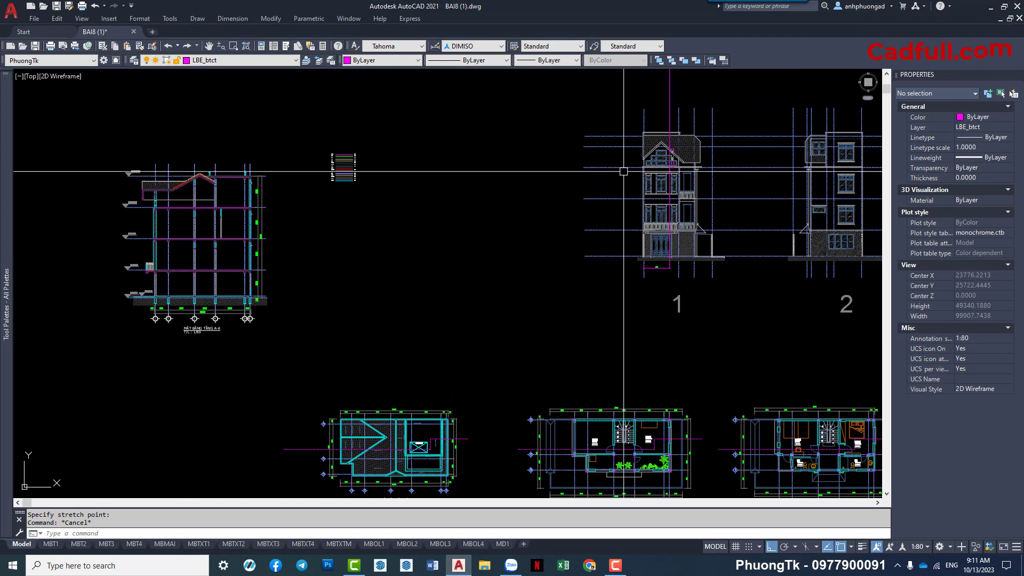
middle_click_drag(571, 298, 572, 187)
scroll(368, 331, "up", 4)
middle_click_drag(368, 330, 483, 287)
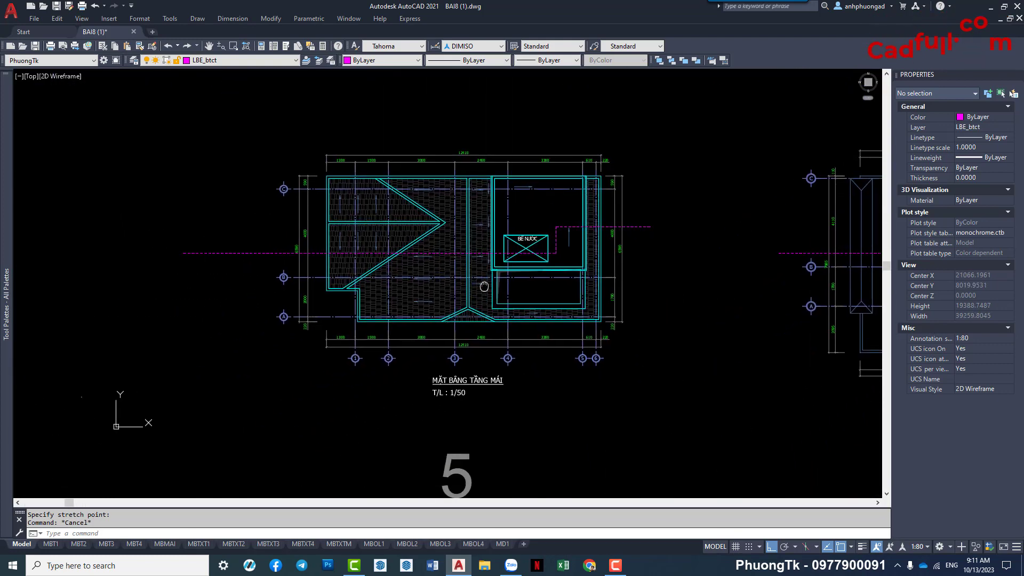
middle_click_drag(261, 368, 465, 361)
Draw a trial polyline left of the roof plan, then erase it.
type("pl")
key("Return")
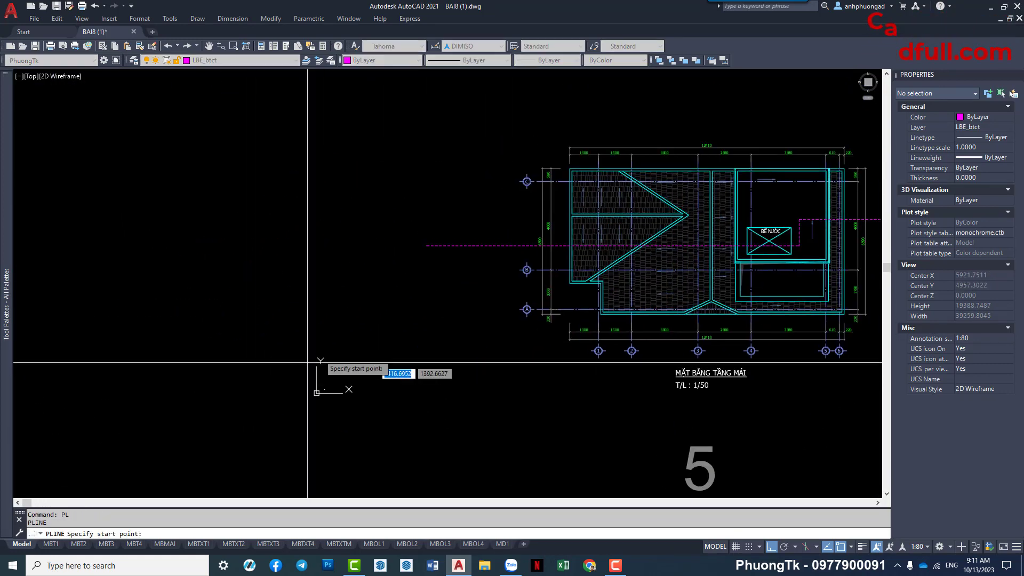
middle_click_drag(558, 338, 320, 307)
middle_click_drag(130, 341, 476, 357)
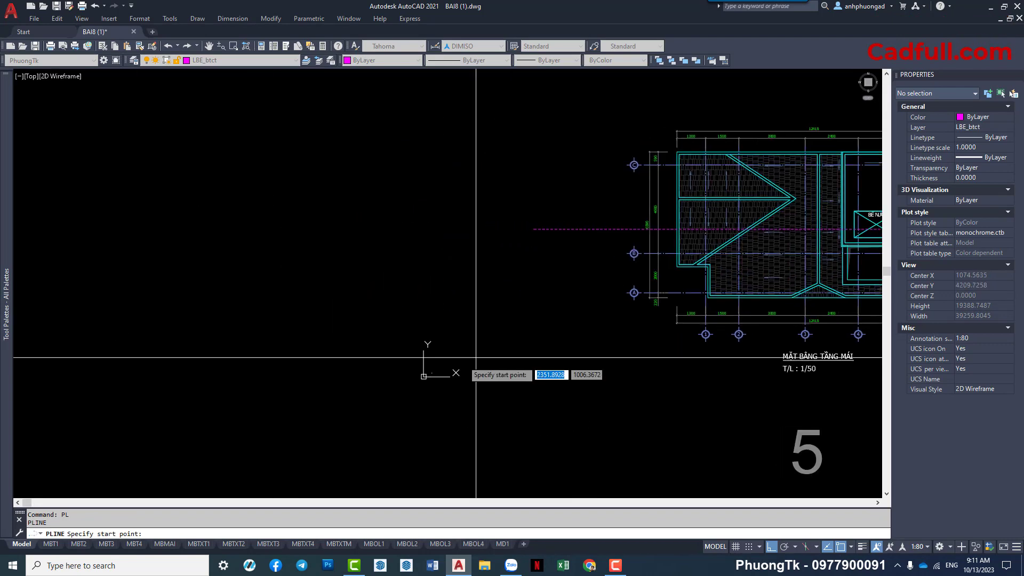
left_click(210, 365)
key("F8")
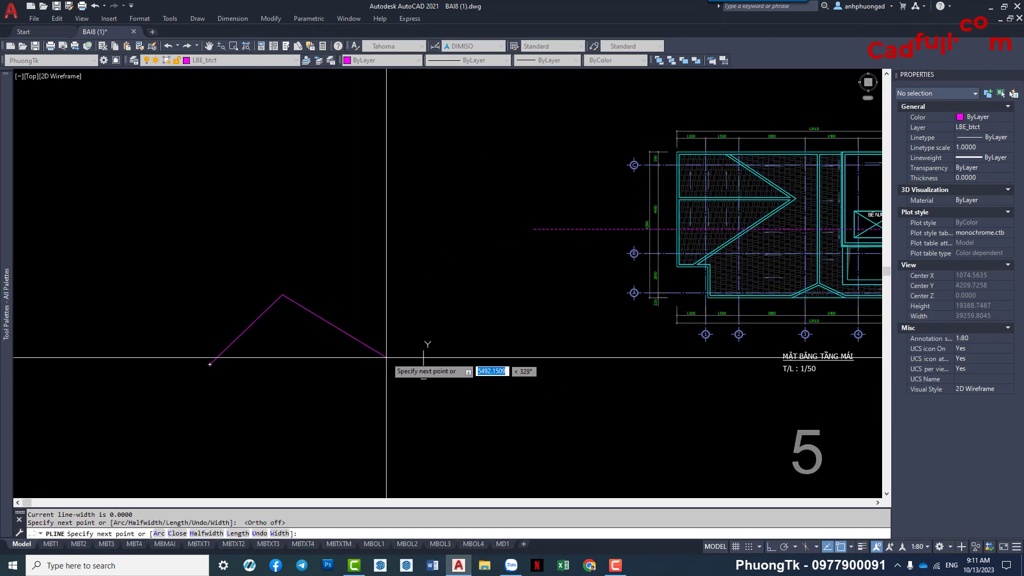
key("Return")
scroll(289, 352, "down", 4)
left_click(268, 344)
type("e")
key("Return")
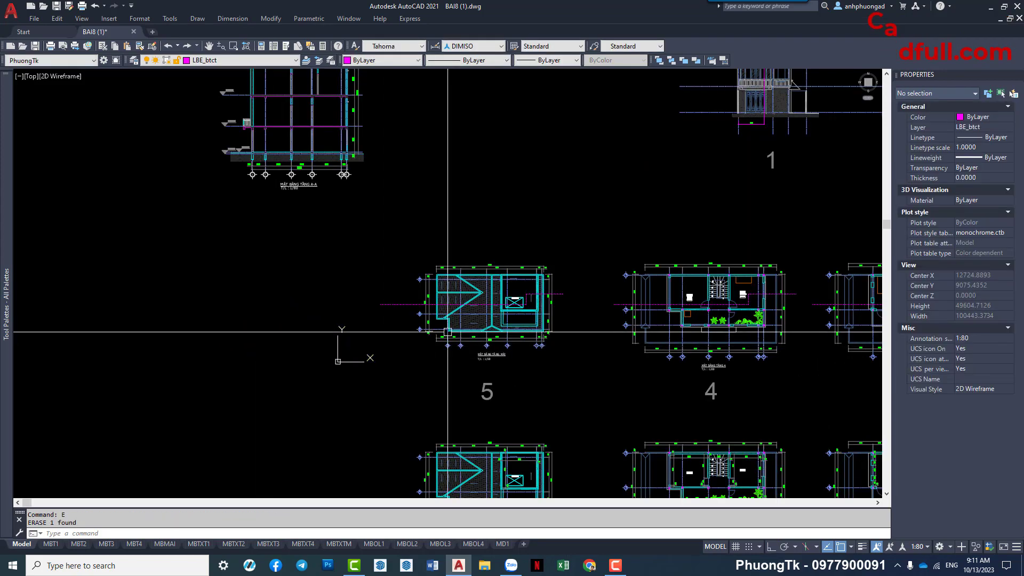
scroll(447, 331, "up", 6)
scroll(429, 352, "up", 2)
Draw a vertical projection line up from the plan corner near grid A, with Ortho on.
type("l")
key("Return")
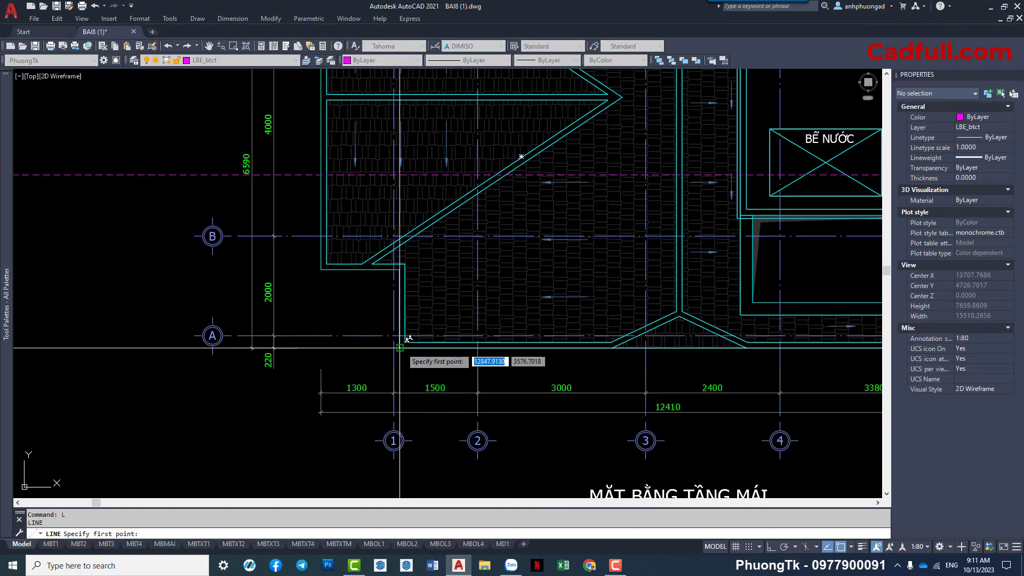
left_click(400, 348)
scroll(392, 302, "down", 8)
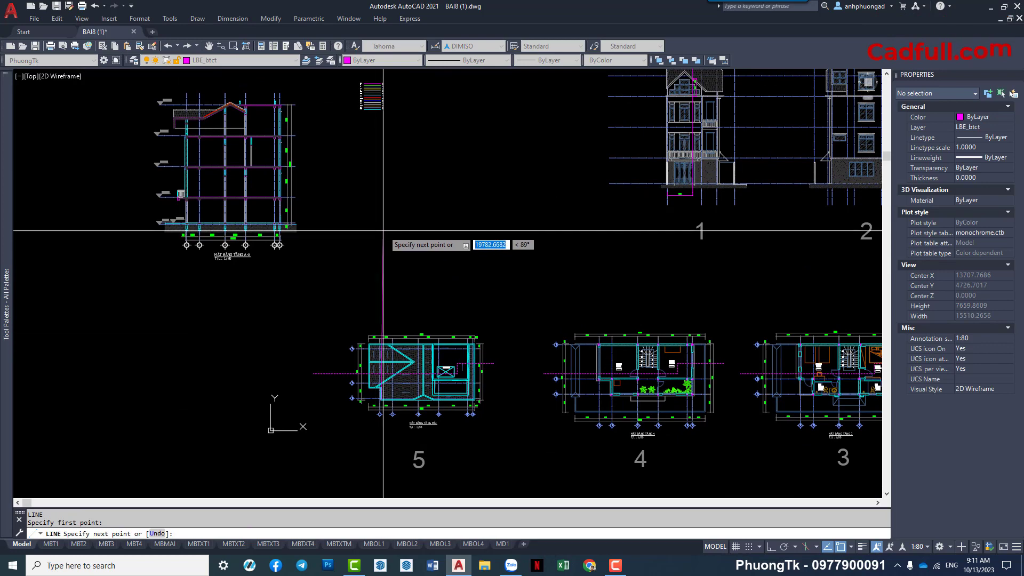
key("F8")
key("Escape")
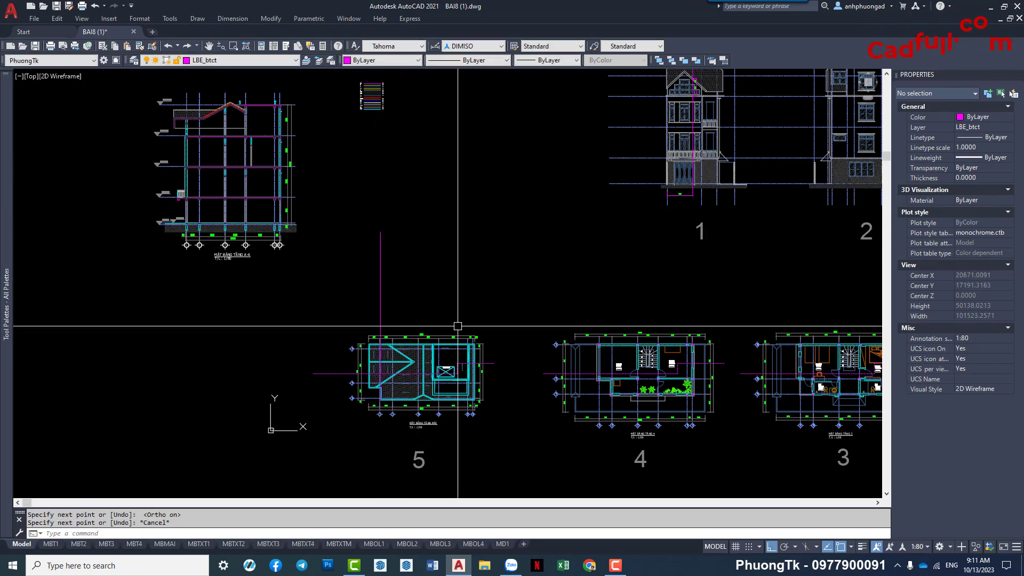
Copy the vertical projection line onto another wall edge of the plan.
type("co")
key("Return")
scroll(410, 368, "up", 3)
scroll(426, 363, "up", 2)
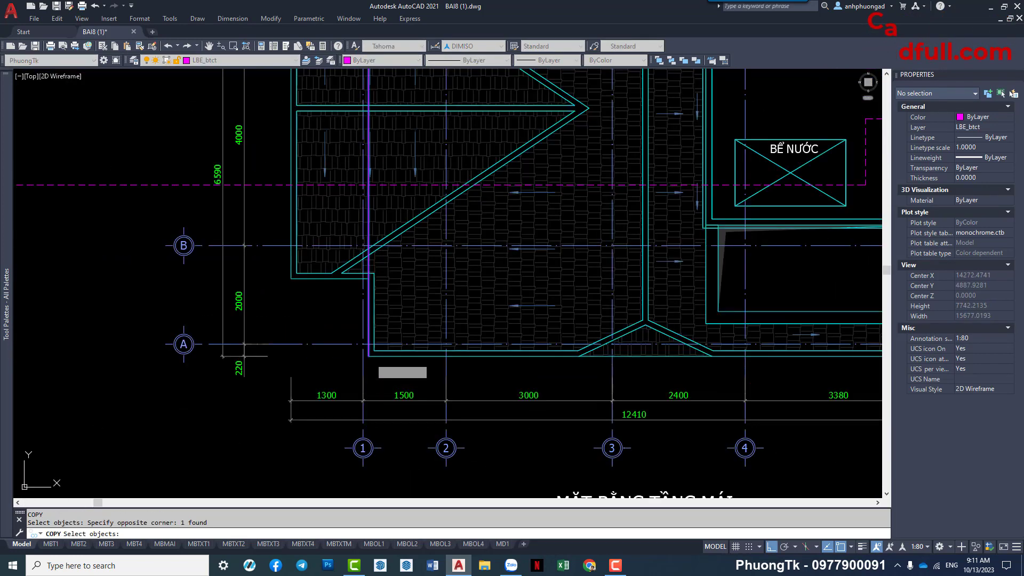
scroll(438, 359, "down", 3)
scroll(434, 349, "up", 2)
scroll(432, 348, "up", 3)
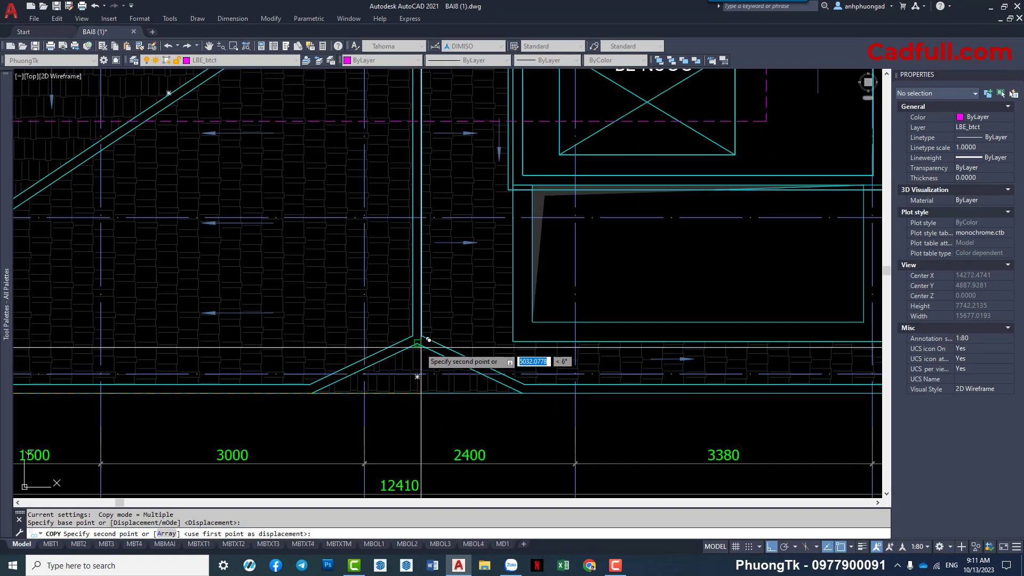
left_click(447, 350)
scroll(447, 350, "down", 3)
scroll(499, 352, "up", 3)
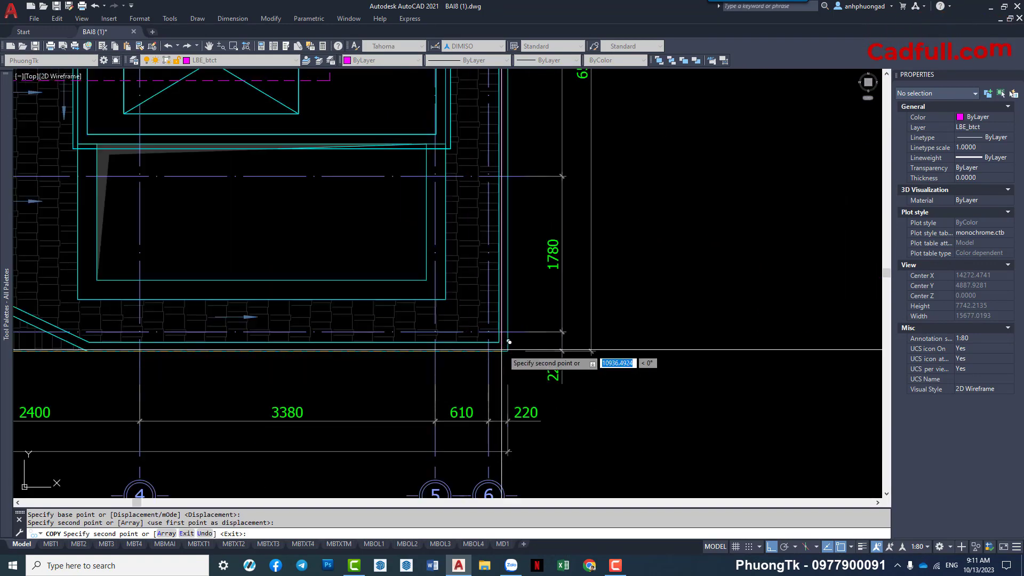
scroll(515, 342, "down", 6)
key("Escape")
Draw a horizontal base line across the vertical projection lines.
type("l")
key("Return")
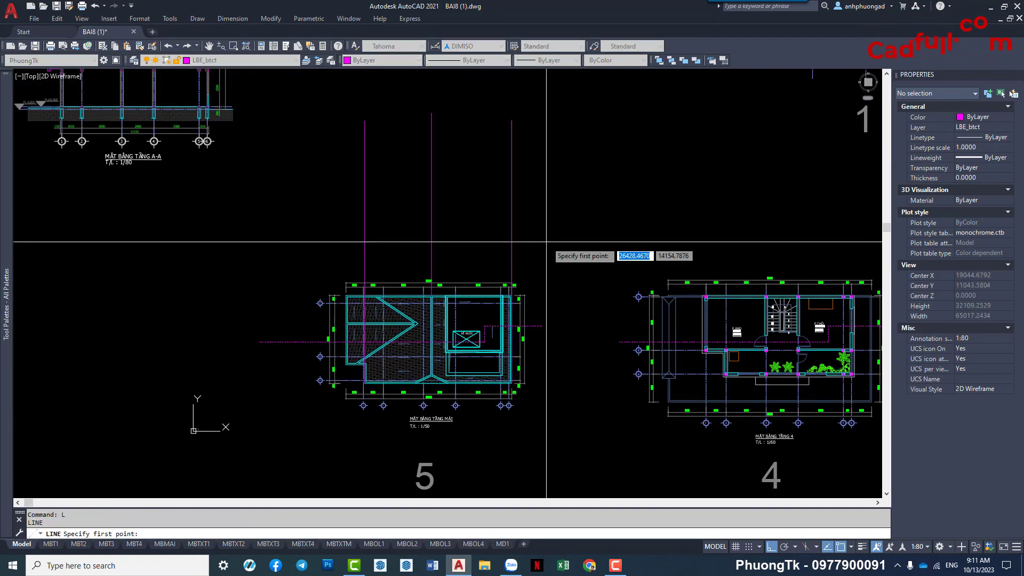
left_click(549, 242)
left_click(284, 245)
key("Escape")
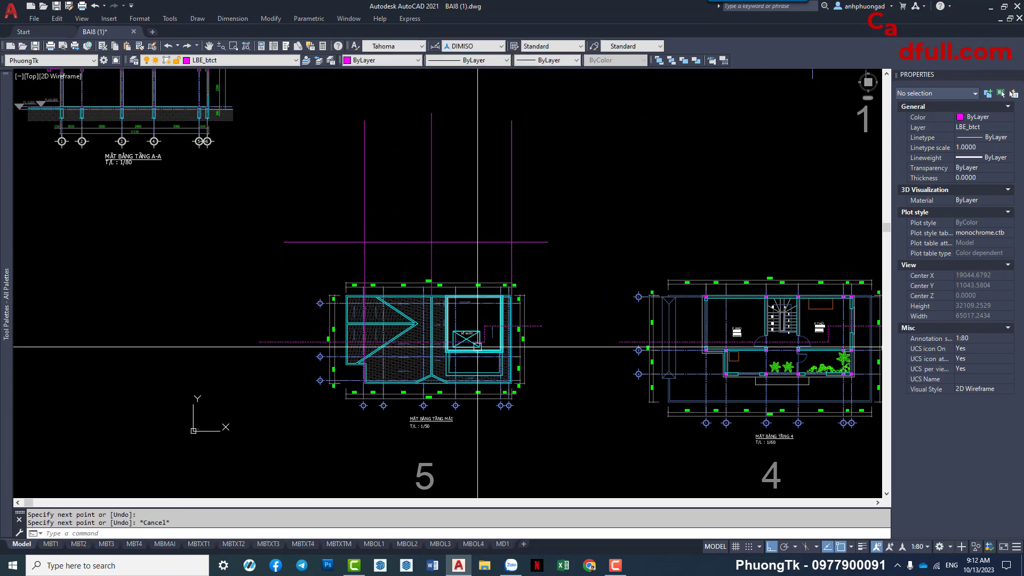
scroll(478, 347, "down", 5)
scroll(380, 245, "up", 5)
scroll(380, 245, "down", 5)
Measure the roof height with a trial linear dimension, then discard it.
scroll(475, 241, "up", 4)
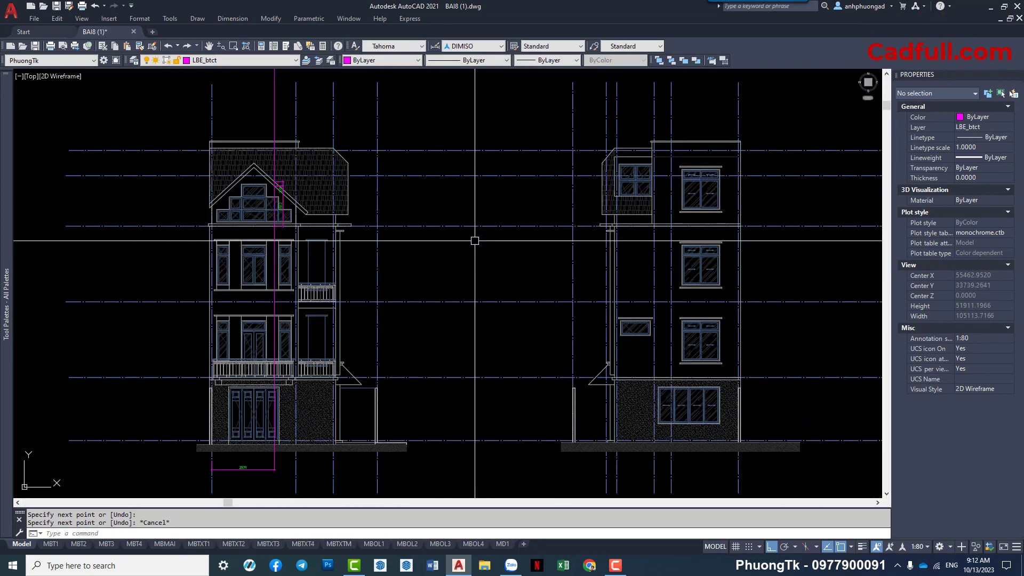
type("d")
key("Return")
scroll(373, 241, "up", 4)
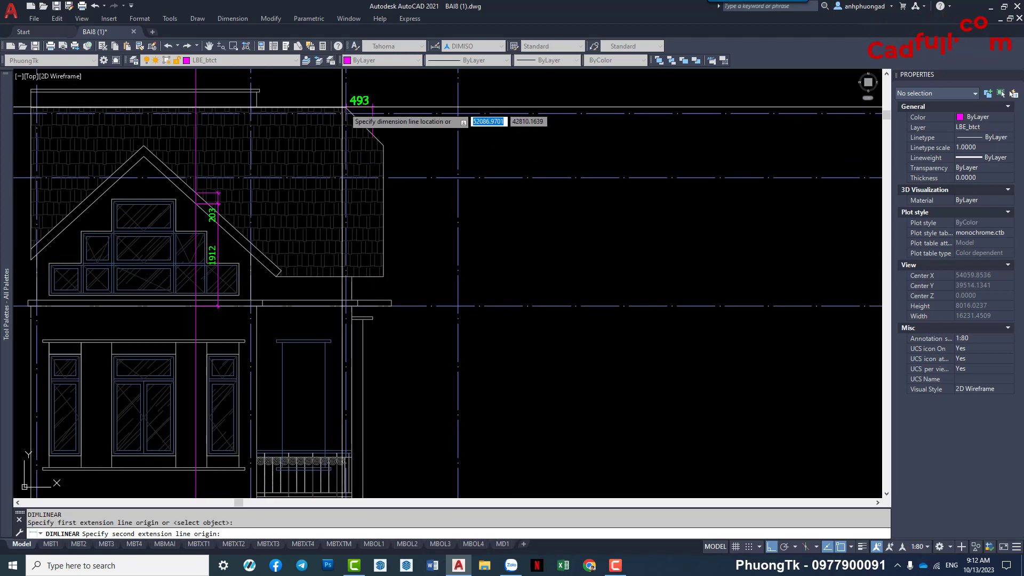
left_click(346, 107)
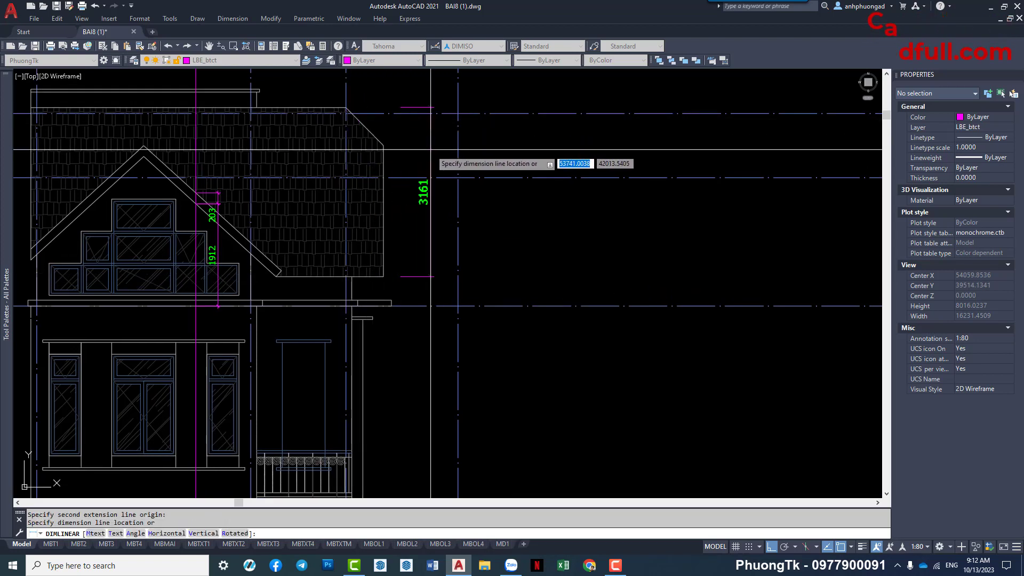
key("Escape")
scroll(431, 149, "down", 5)
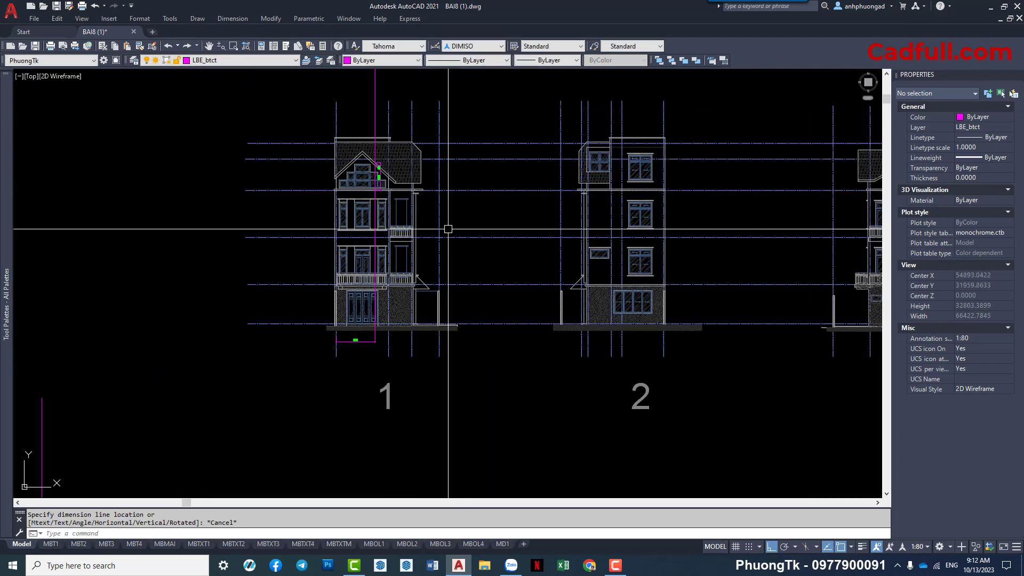
scroll(446, 228, "down", 3)
scroll(407, 342, "down", 2)
scroll(330, 370, "up", 3)
Copy the magenta base line 3160 above itself.
left_click(329, 370)
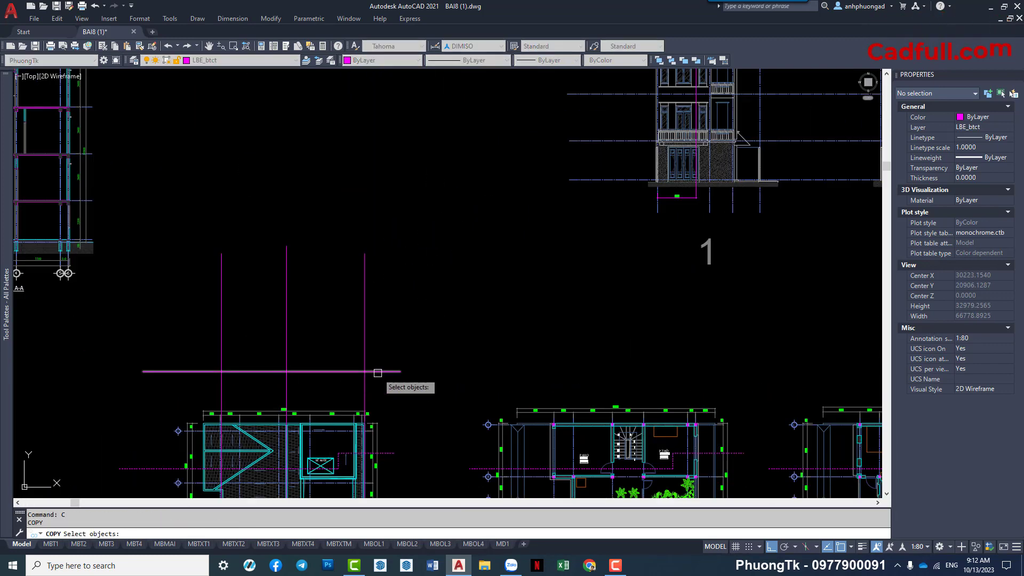
type("co")
key("Return")
left_click(411, 341)
type("316")
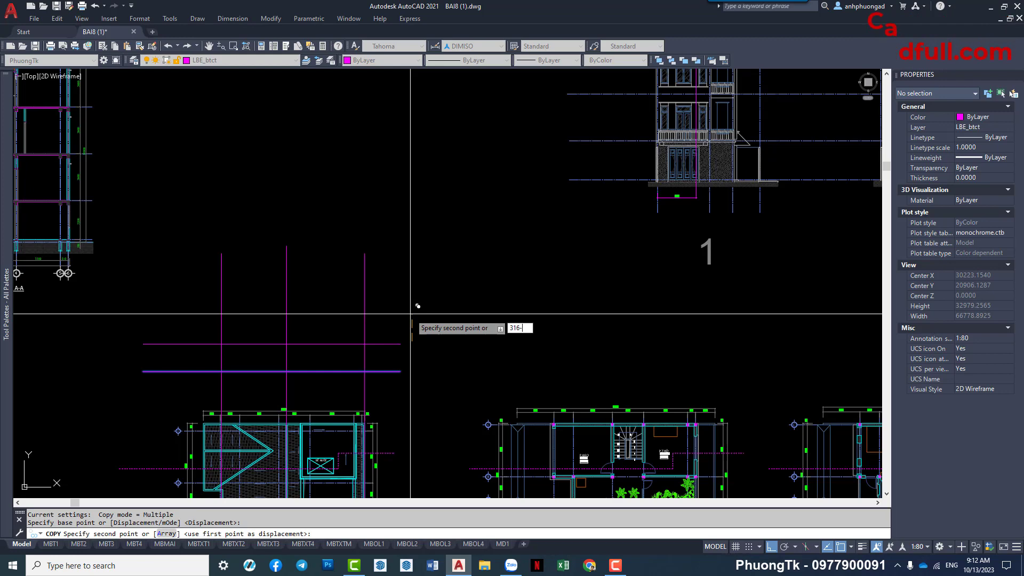
type("0")
key("Return")
key("Escape")
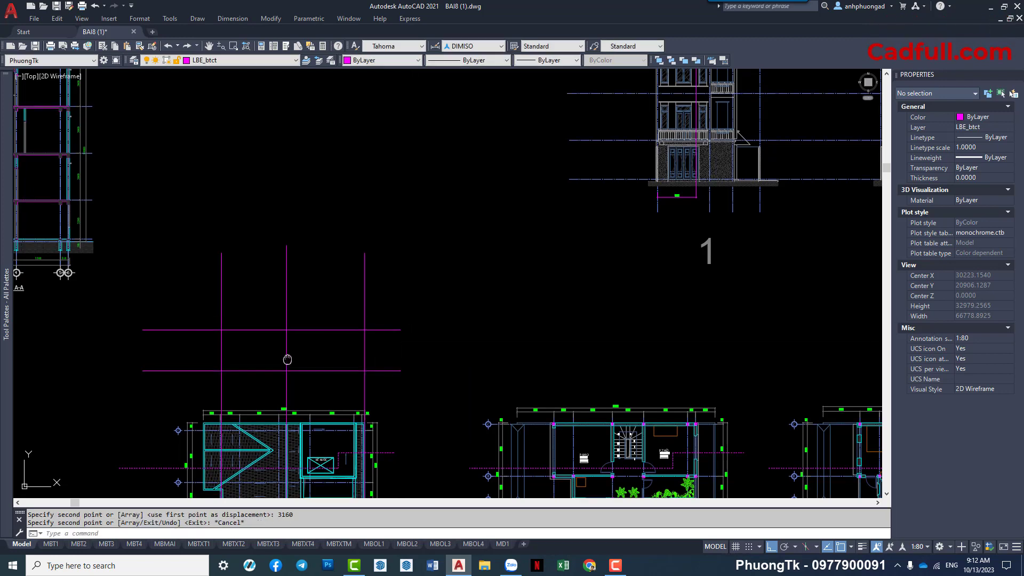
middle_click_drag(286, 362, 354, 277)
Draw the left and right roof slopes meeting at the top centre apex.
type("l")
key("Return")
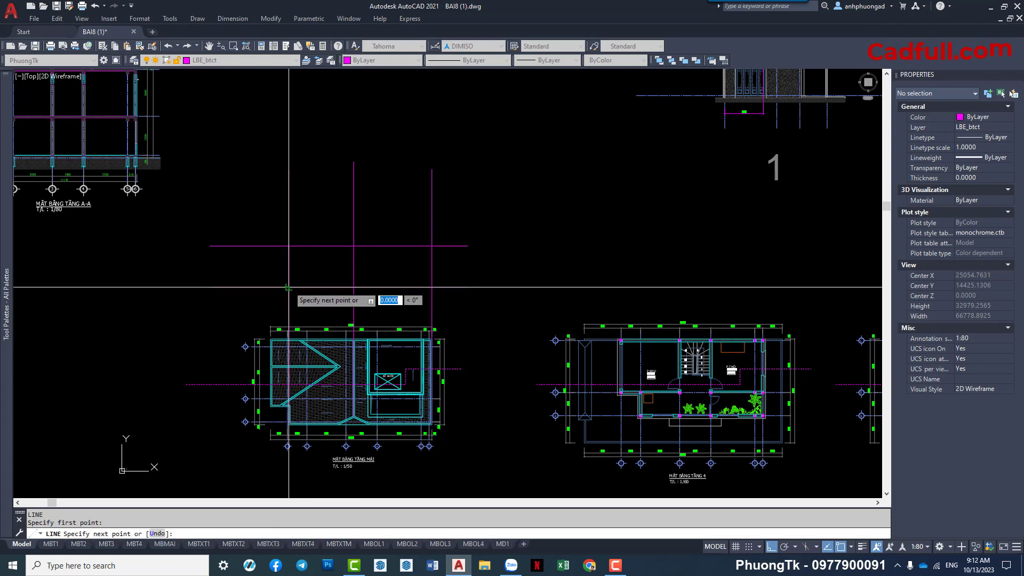
left_click(289, 287)
left_click(354, 246)
left_click(432, 287)
key("Escape")
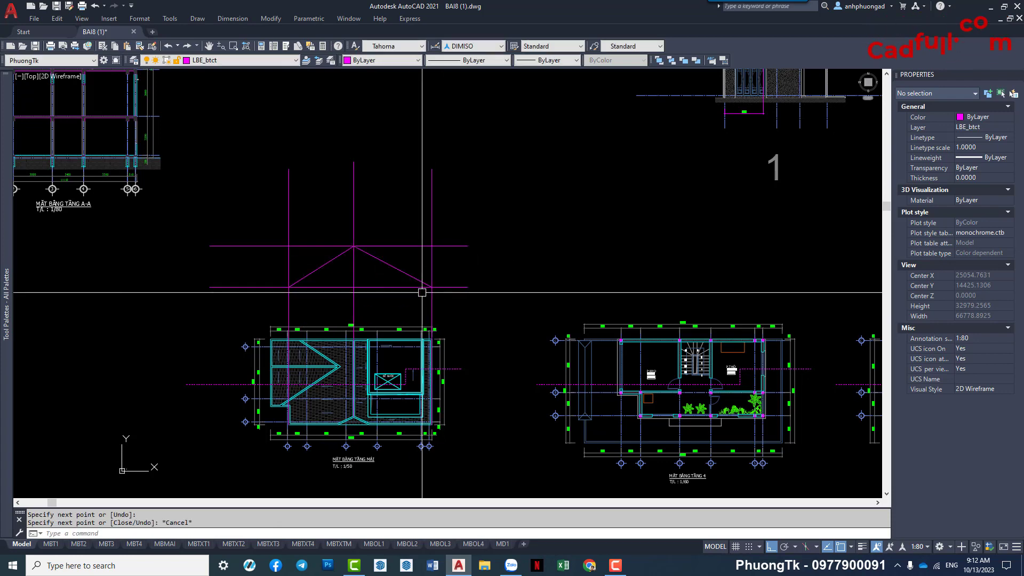
Select the left and right roof lines to check them, then view the neighbouring sheets.
left_click(422, 281)
mouse_move(375, 277)
middle_mouse_down()
mouse_move(416, 271)
mouse_move(411, 210)
middle_mouse_up()
key("Escape")
scroll(416, 271, "up", 2)
left_click(346, 254)
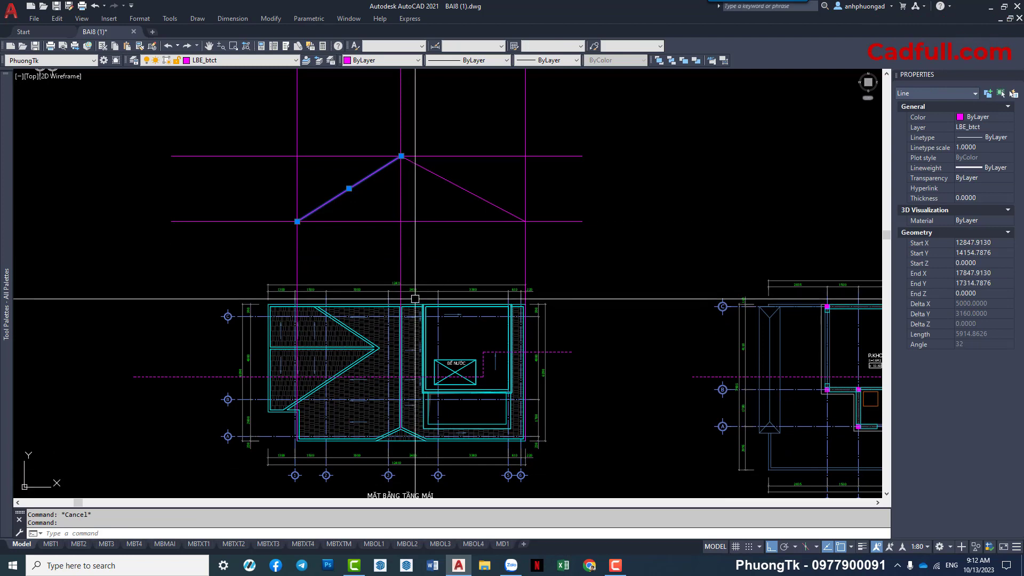
key("Escape")
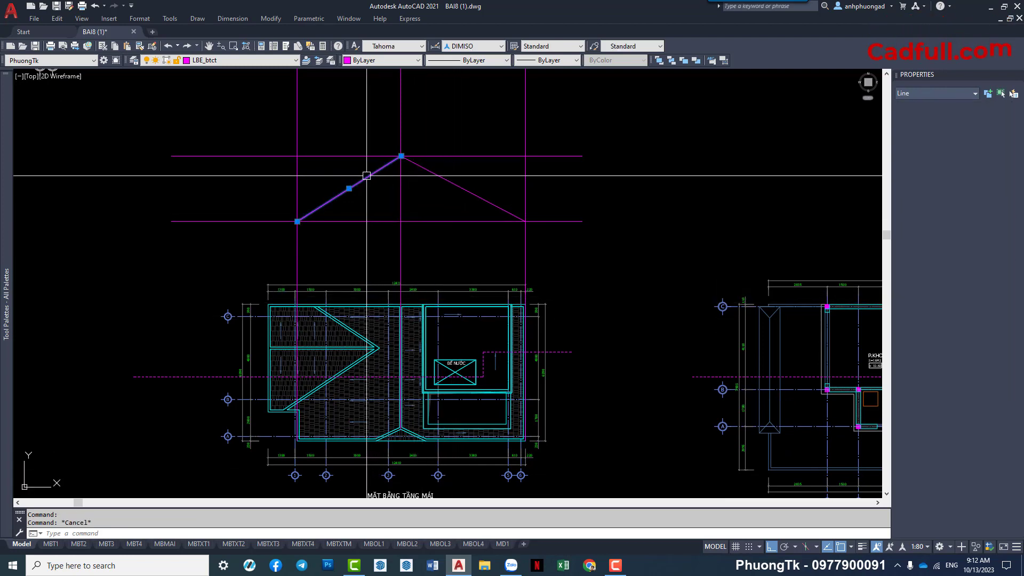
left_click(469, 192)
key("Escape")
scroll(494, 183, "down", 1)
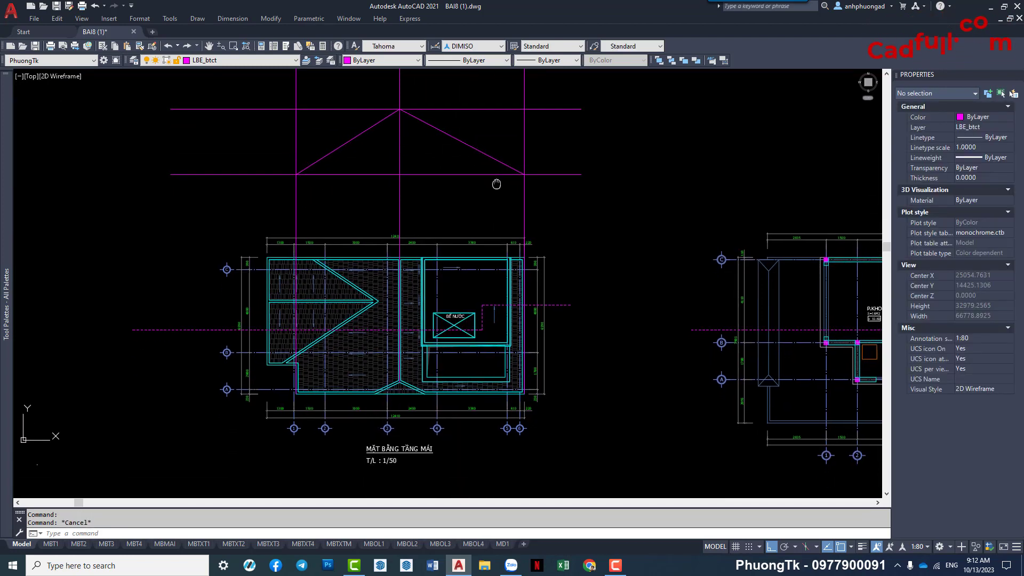
scroll(496, 197, "down", 2)
middle_click_drag(496, 199, 505, 223)
scroll(440, 207, "up", 4)
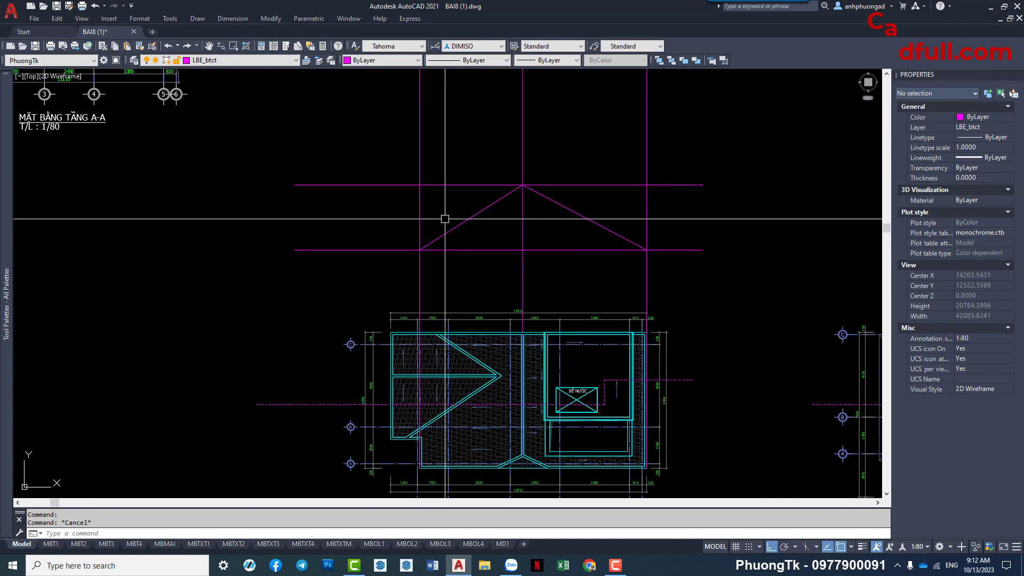
scroll(444, 219, "down", 2)
scroll(438, 361, "up", 4)
type("l")
key("Return")
scroll(438, 357, "up", 3)
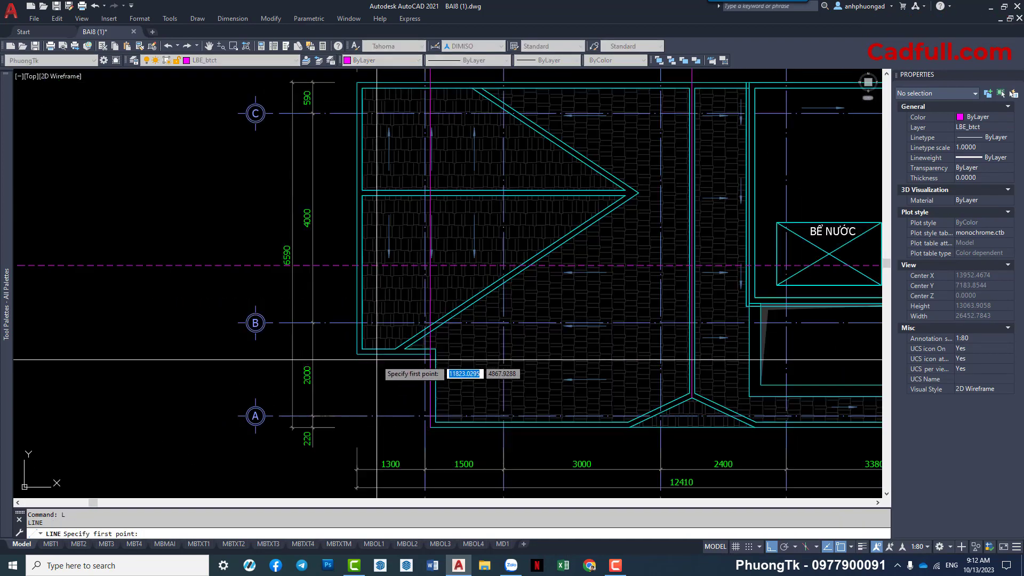
left_click(361, 354)
scroll(363, 321, "down", 3)
scroll(366, 213, "up", 3)
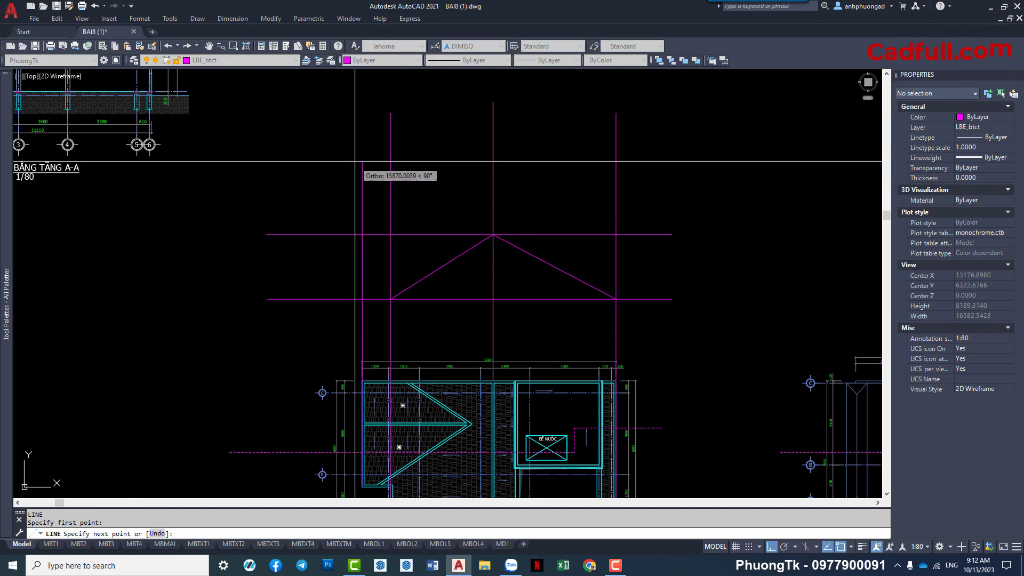
left_click(405, 288)
scroll(405, 288, "down", 4)
scroll(491, 226, "up", 3)
key("Escape")
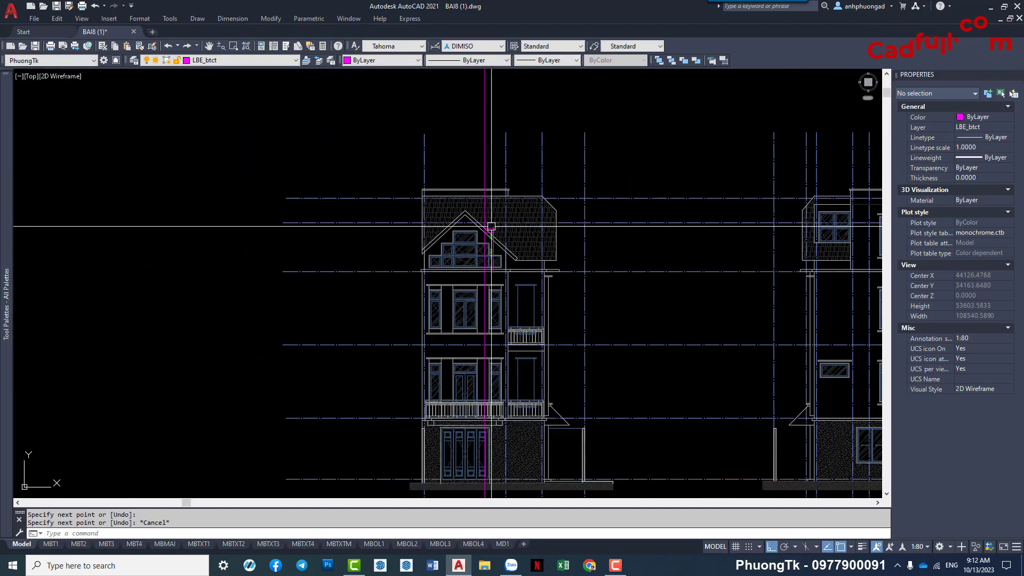
scroll(491, 226, "up", 3)
scroll(474, 238, "down", 3)
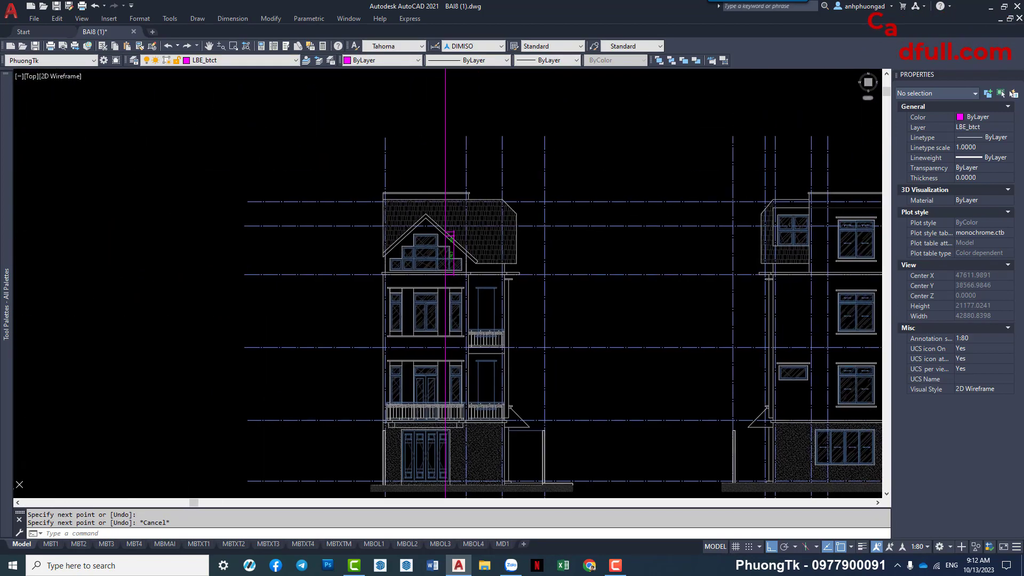
scroll(560, 259, "down", 3)
scroll(464, 258, "up", 2)
scroll(437, 260, "up", 4)
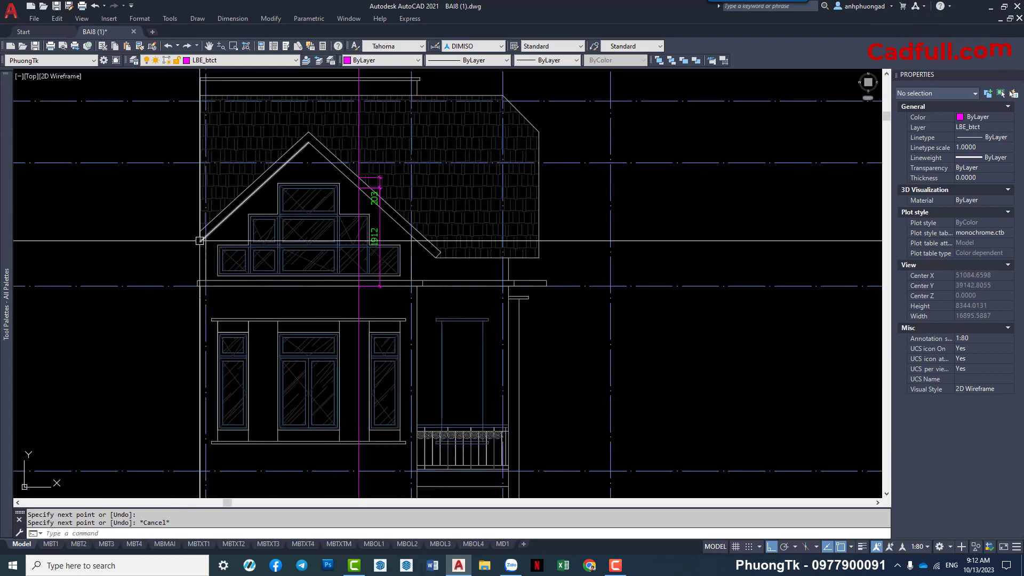
middle_click_drag(268, 247, 324, 248)
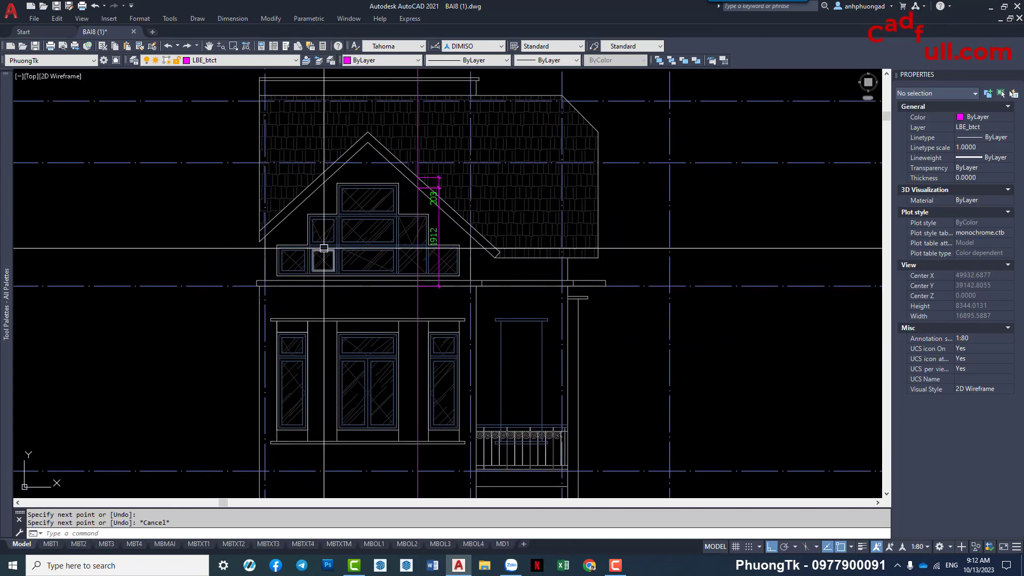
key("l")
key("Return")
left_click(260, 241)
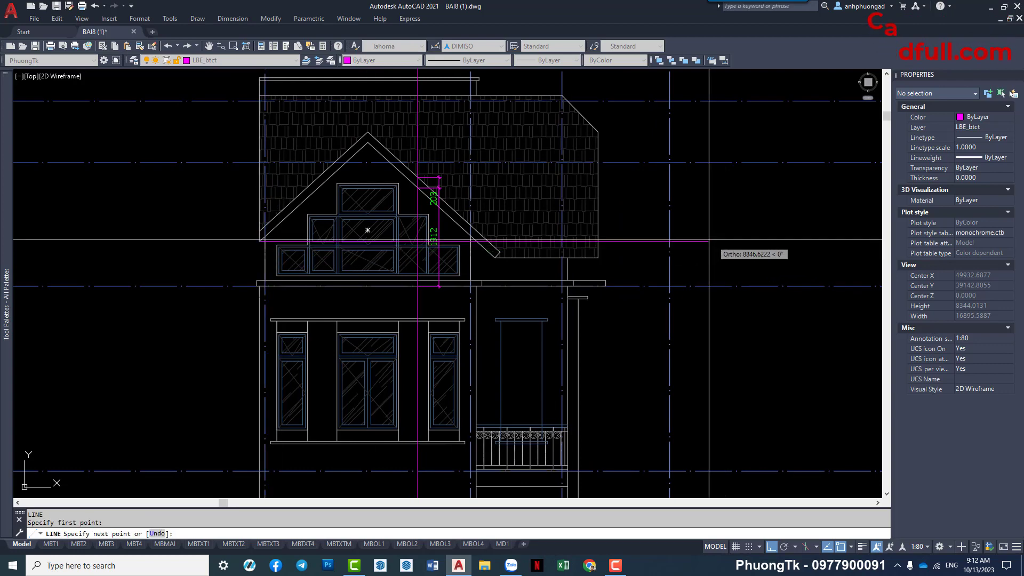
left_click(631, 241)
key("Escape")
key("d")
key("Return")
left_click(531, 259)
left_click(531, 241)
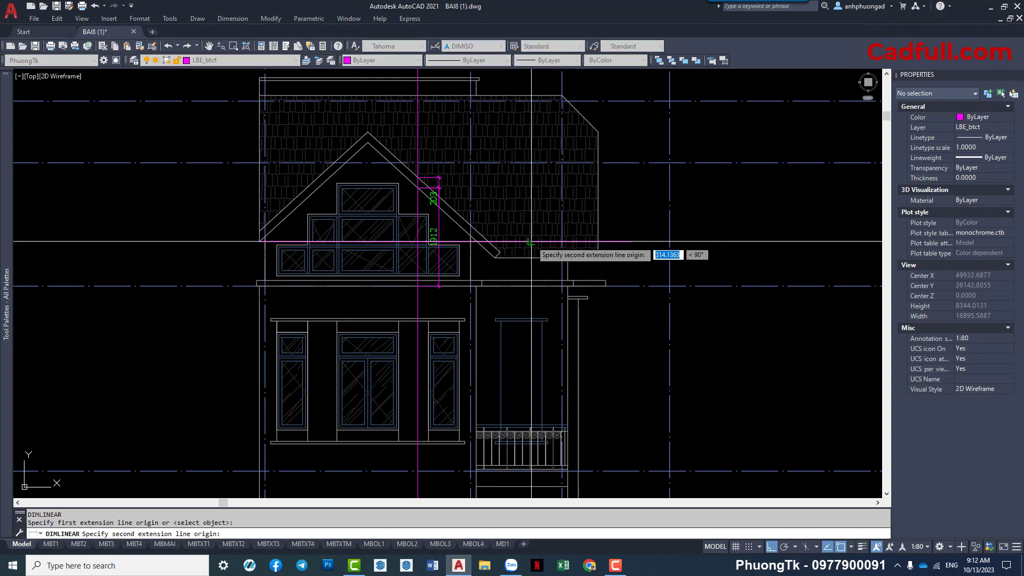
scroll(523, 251, "up", 4)
scroll(546, 250, "down", 5)
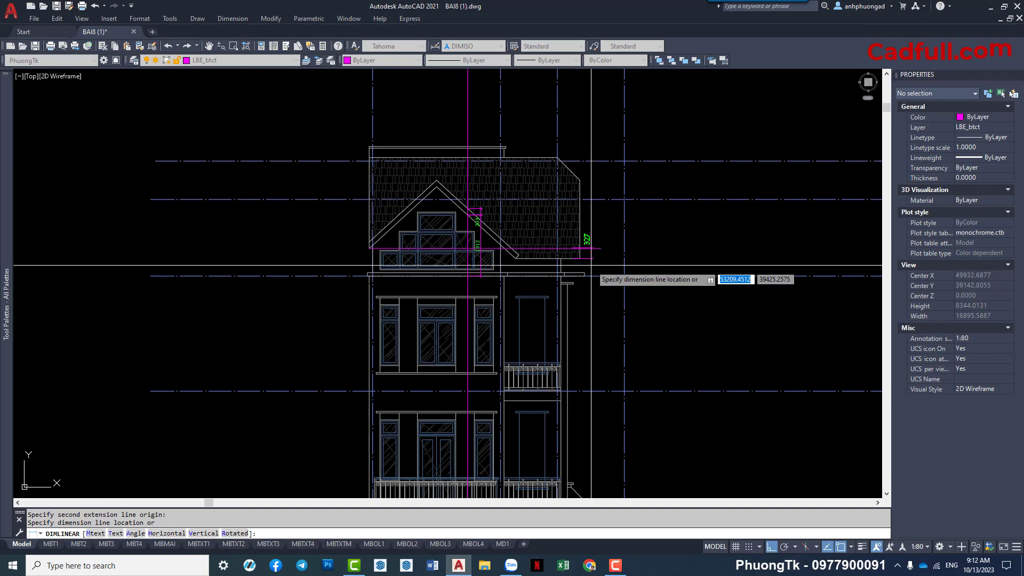
key("Escape")
left_click(609, 256)
left_click(591, 230)
type("e")
key("Return")
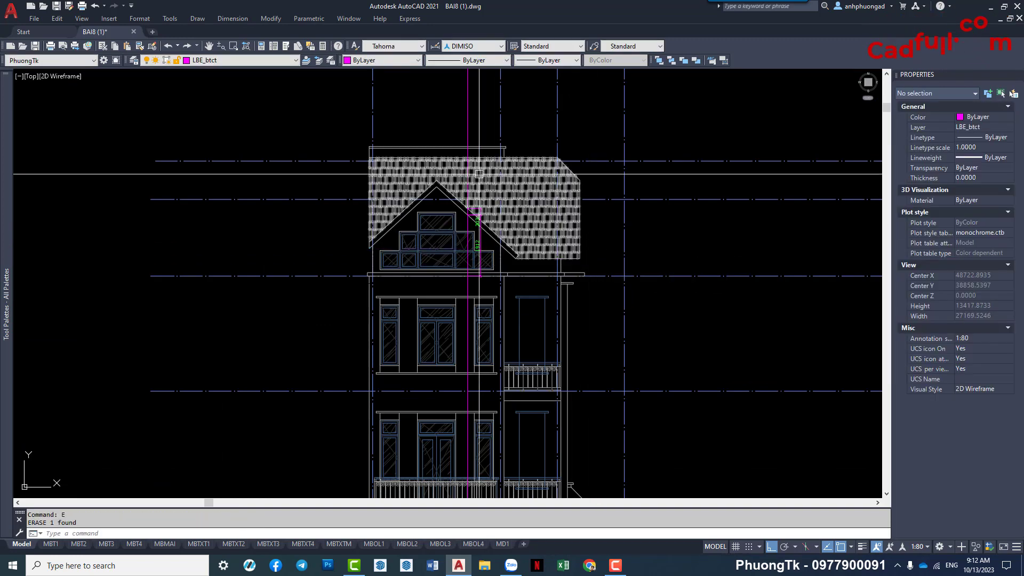
scroll(539, 176, "down", 6)
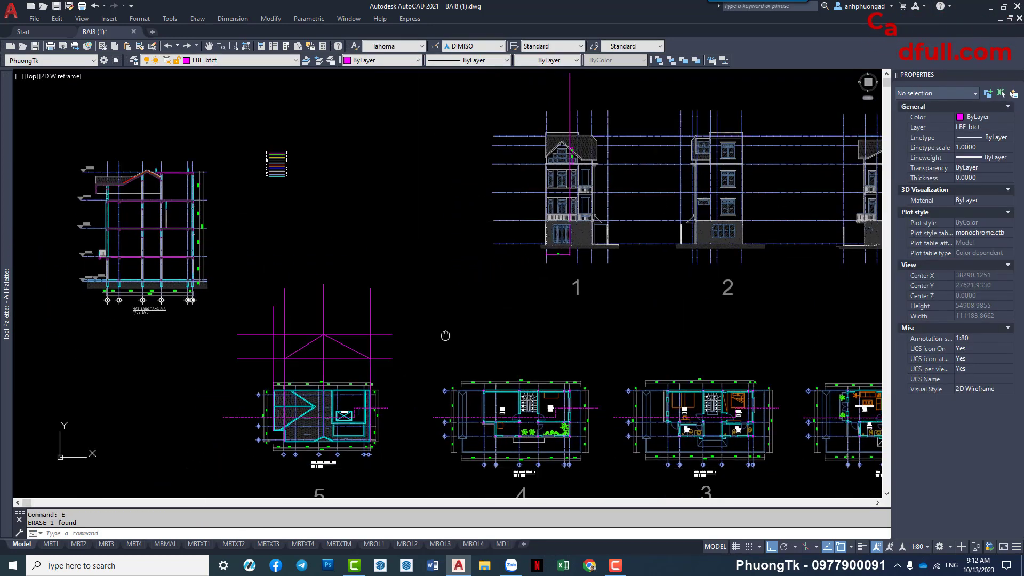
Start copying objects from a base point, then cancel the copy.
scroll(336, 344, "up", 3)
scroll(341, 338, "up", 2)
type("c")
key("Return")
key("Return")
left_click(228, 367)
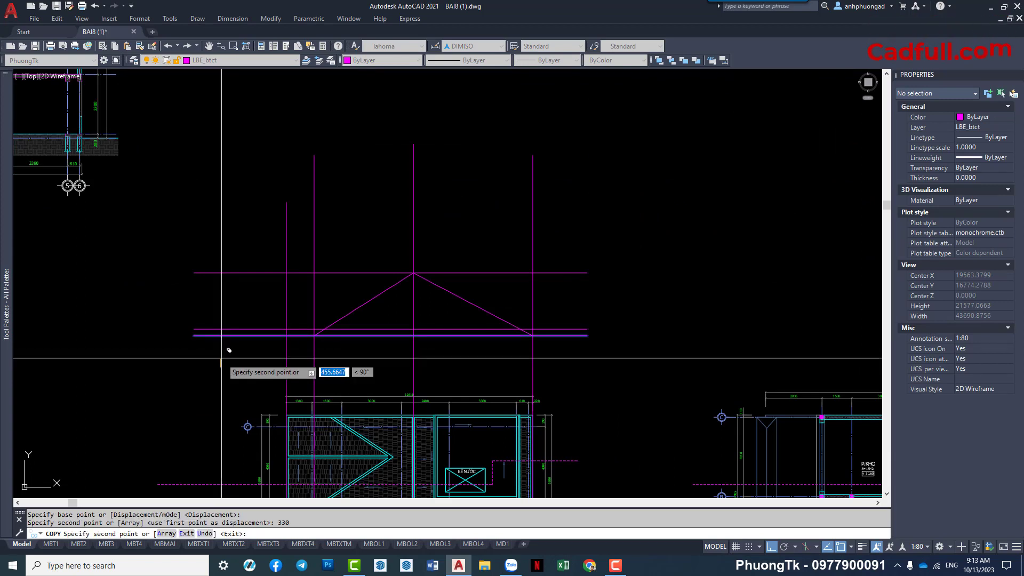
key("Escape")
Draw a rectangular box beside the magenta roof.
scroll(327, 316, "up", 3)
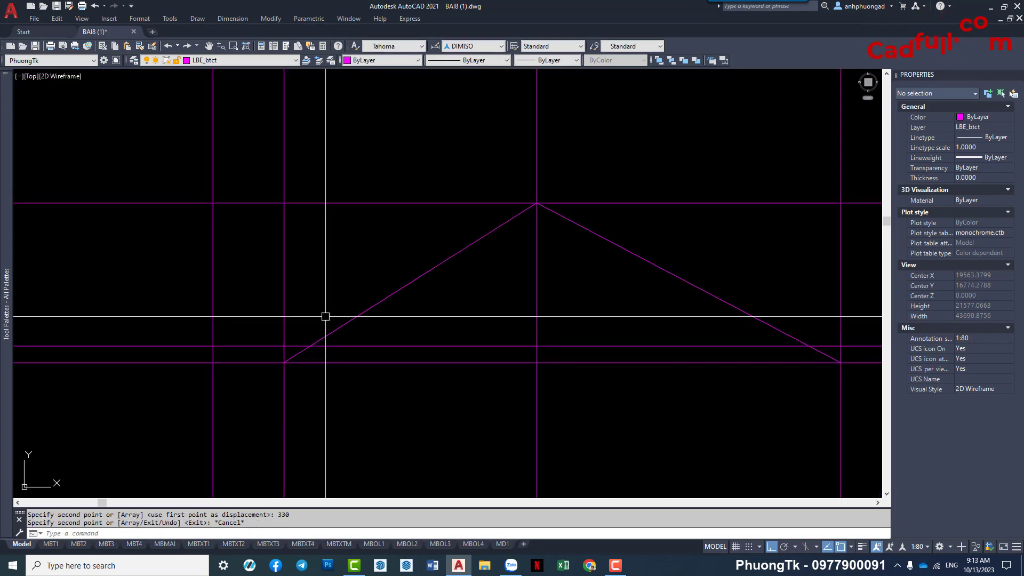
scroll(327, 316, "up", 1)
type("4")
key("Return")
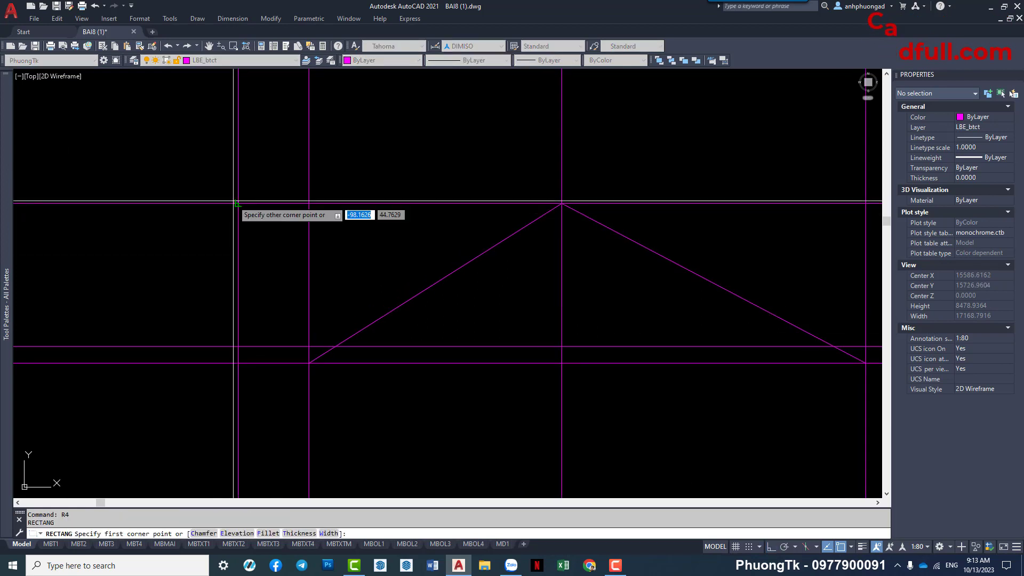
scroll(376, 292, "down", 4)
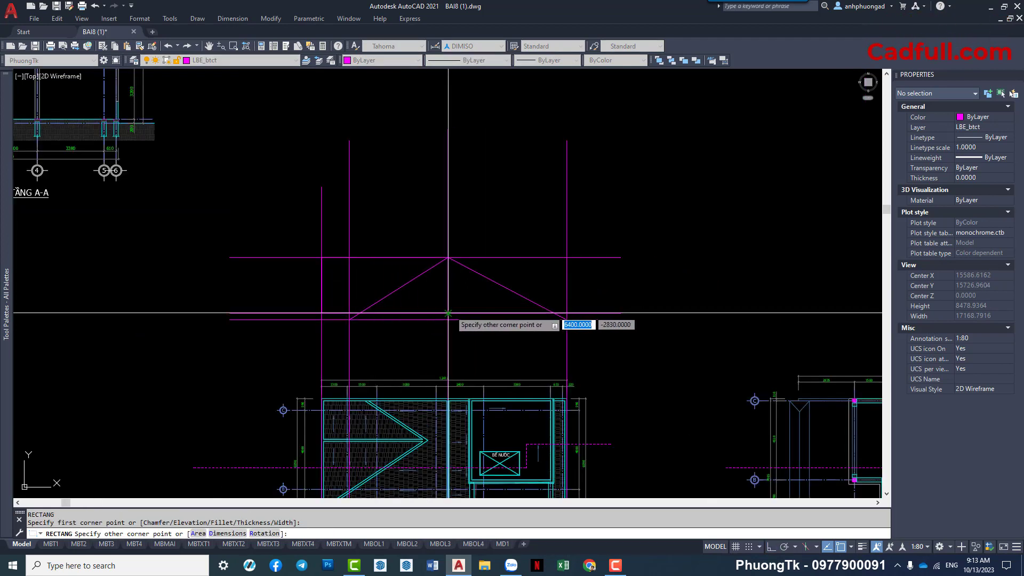
left_click(448, 313)
key("Escape")
scroll(448, 288, "up", 4)
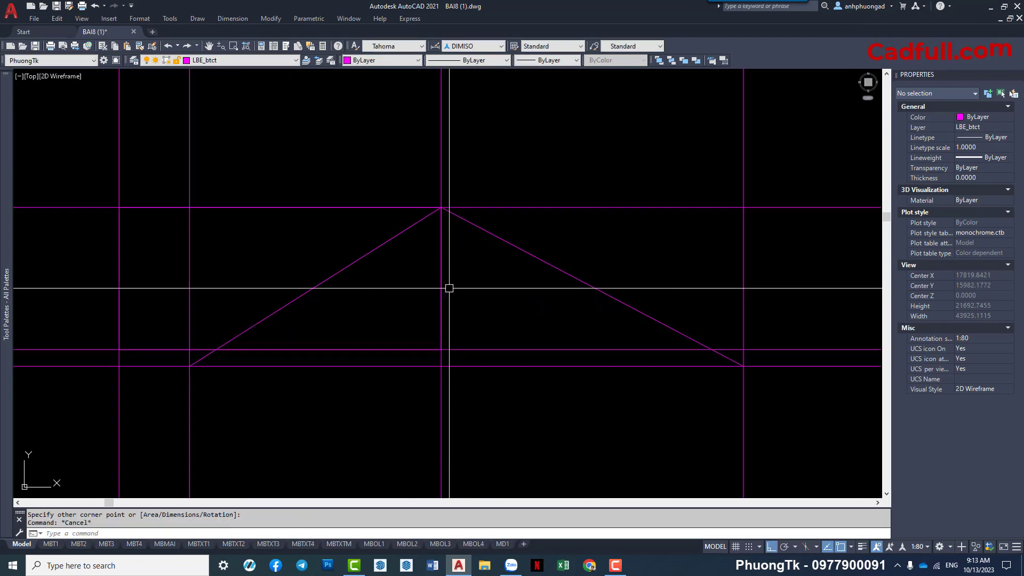
Stretch the rectangle's lower-right corner onto the left roof slope.
left_click(442, 281)
left_click(441, 349)
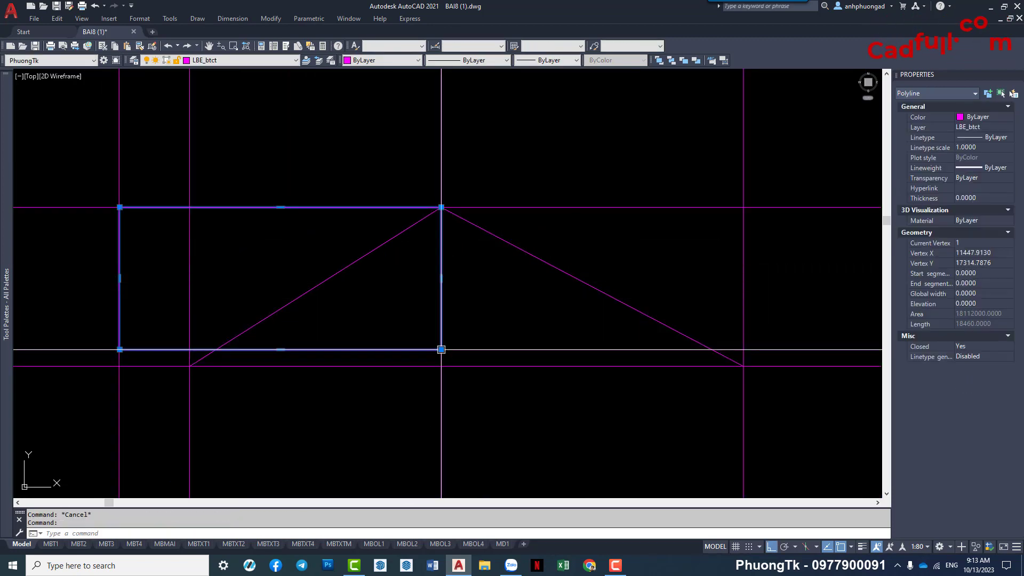
left_click(217, 350)
key("Escape")
scroll(304, 338, "down", 4)
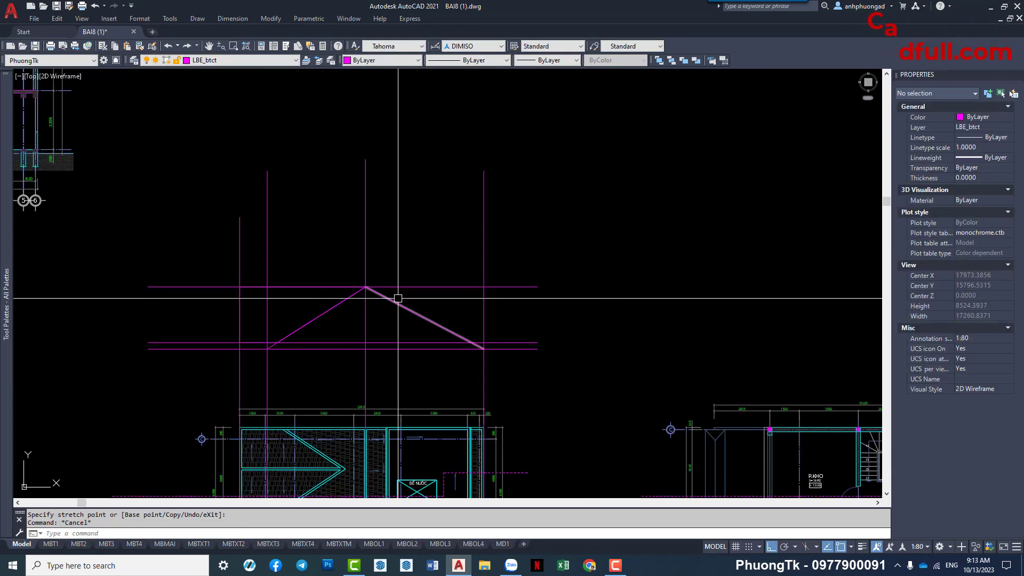
Join the left and right roof slopes into a single line.
left_click(400, 304)
left_click(338, 304)
key("Escape")
left_click(399, 304)
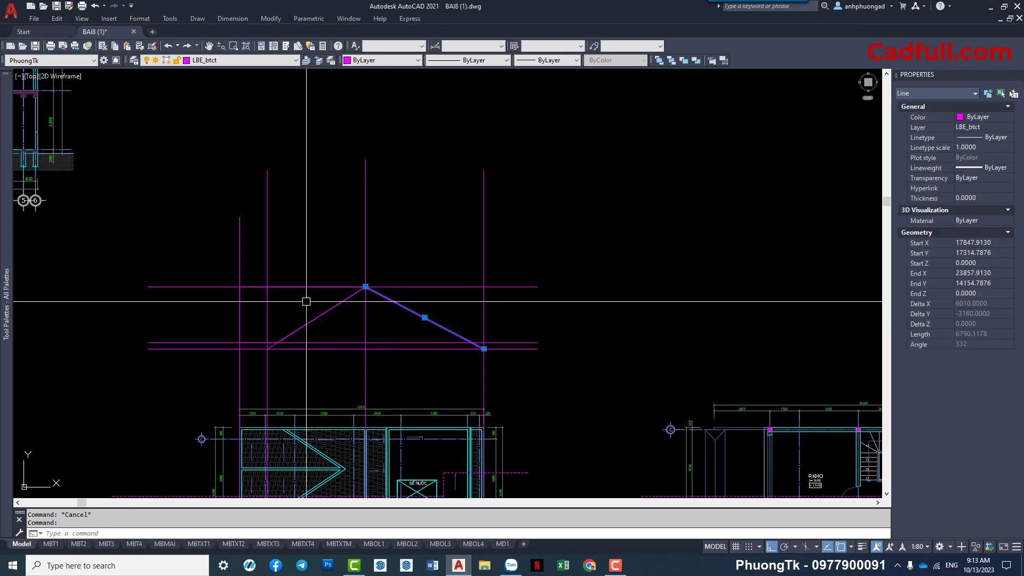
left_click(254, 264)
left_click(397, 379)
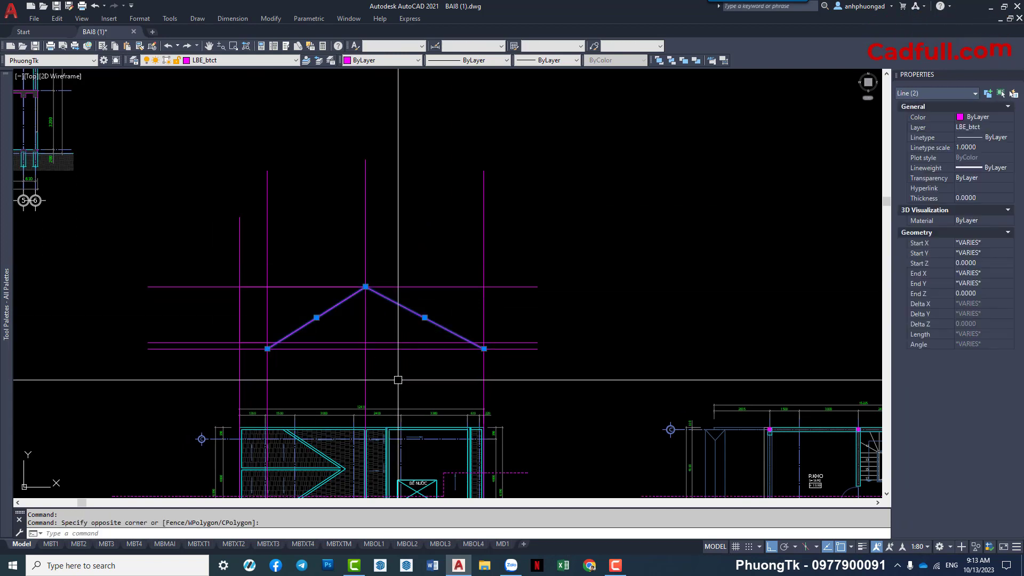
key("j")
key("Return")
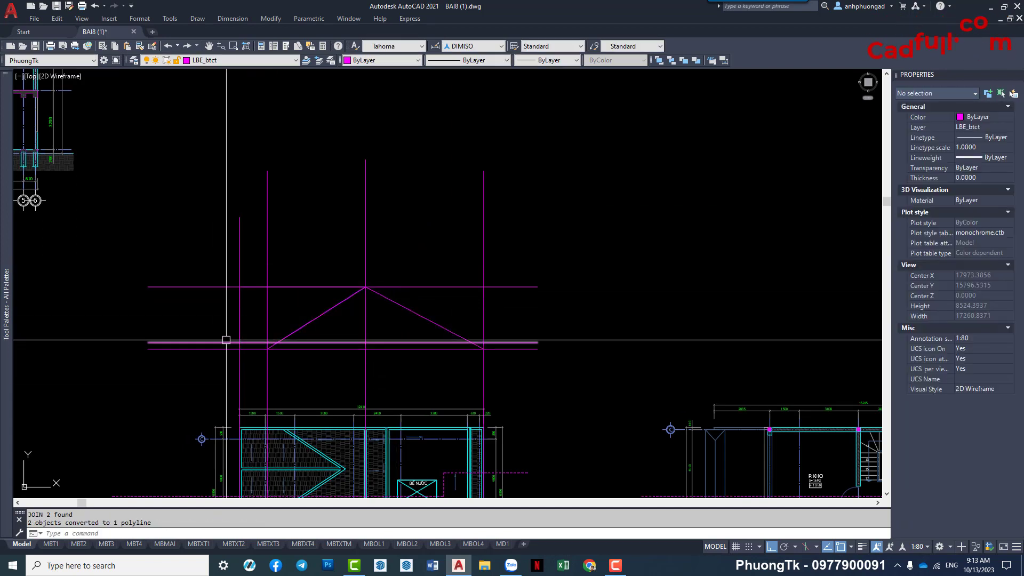
Delete the upper horizontal roof line and select the lower one.
left_click(225, 339)
key("Delete")
scroll(253, 347, "up", 4)
left_click(264, 337)
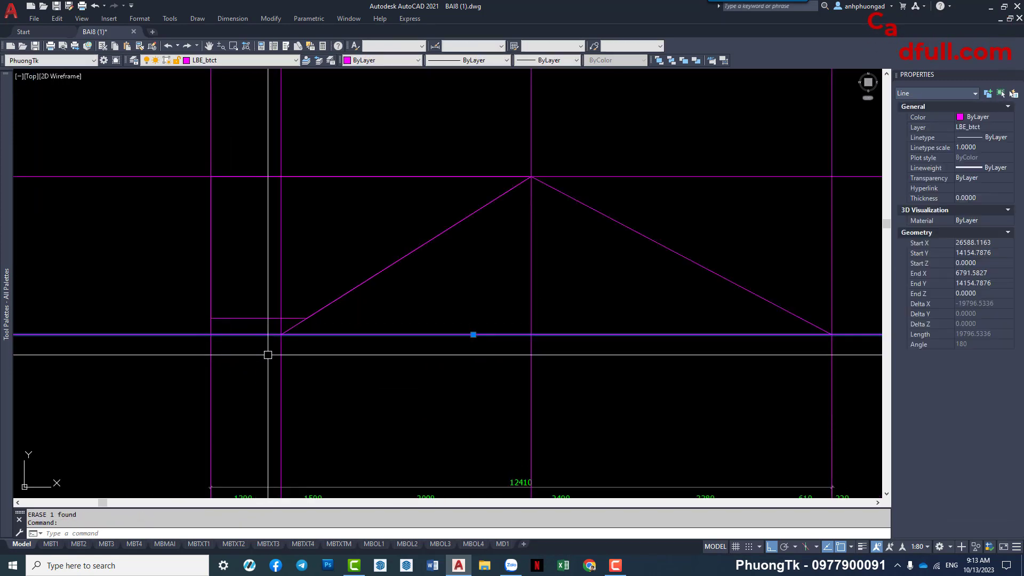
scroll(394, 374, "down", 4)
scroll(393, 374, "down", 4)
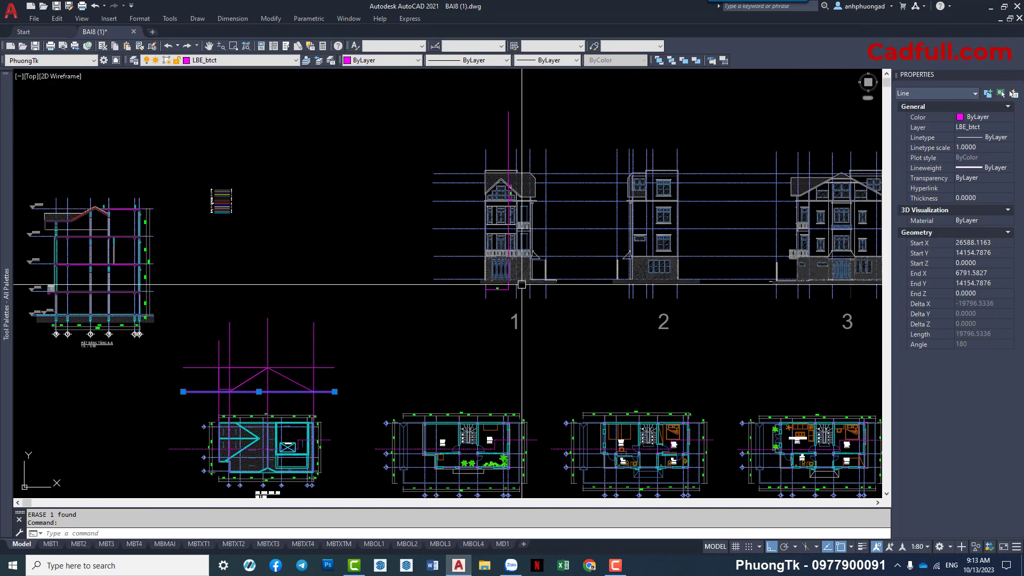
scroll(542, 202, "up", 3)
scroll(514, 176, "up", 3)
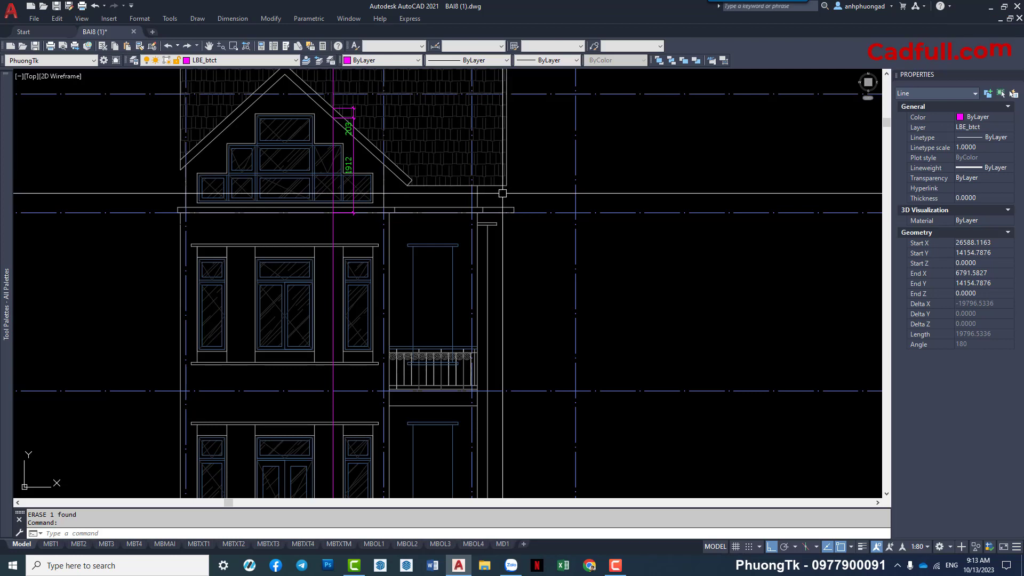
scroll(503, 193, "down", 1)
scroll(507, 250, "down", 1)
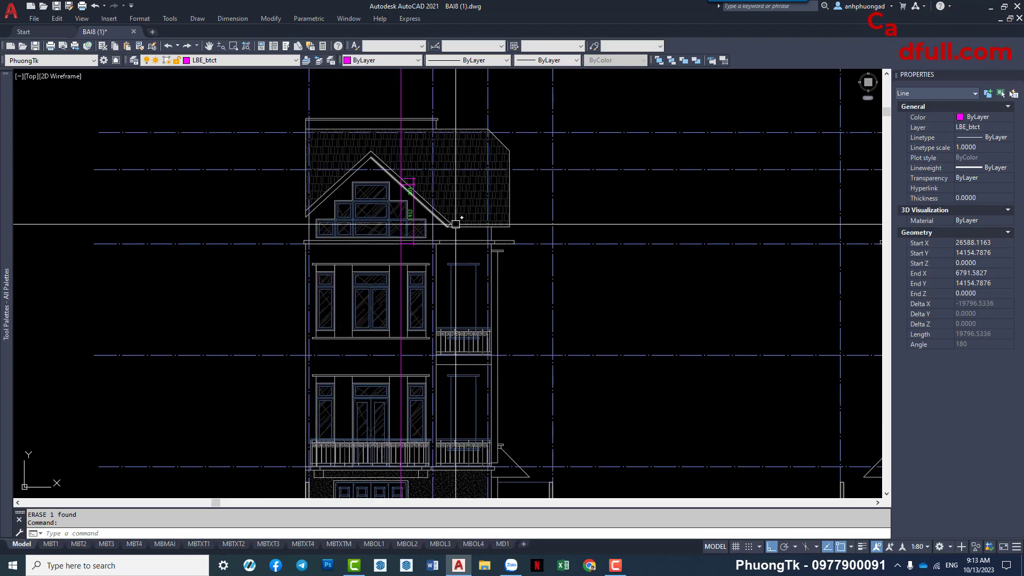
scroll(456, 224, "down", 1)
scroll(405, 224, "down", 5)
scroll(201, 381, "up", 5)
middle_click_drag(213, 395, 376, 264)
Erase the lower horizontal base line after a cancelled corner stretch.
left_click(239, 322)
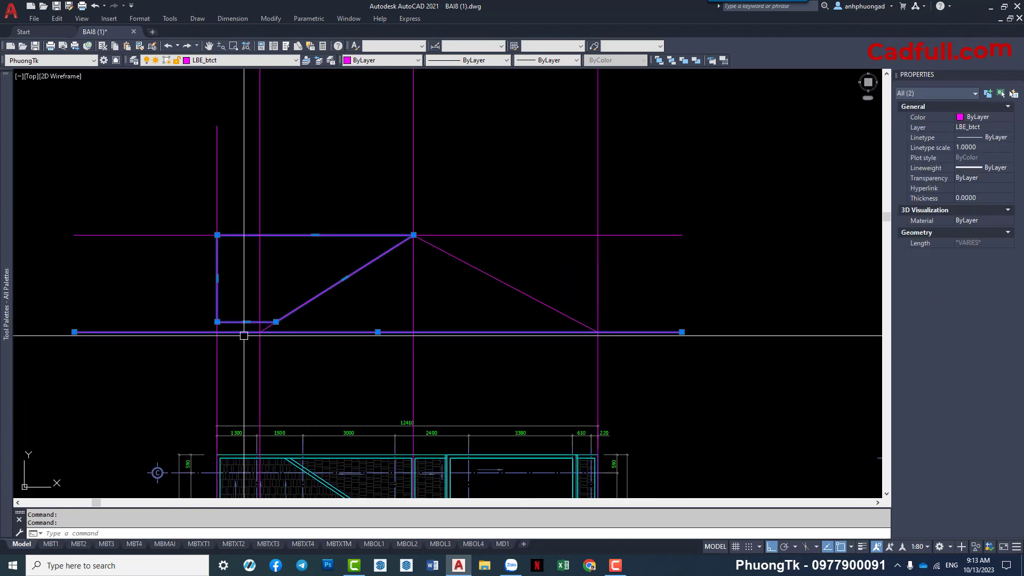
left_click(246, 322)
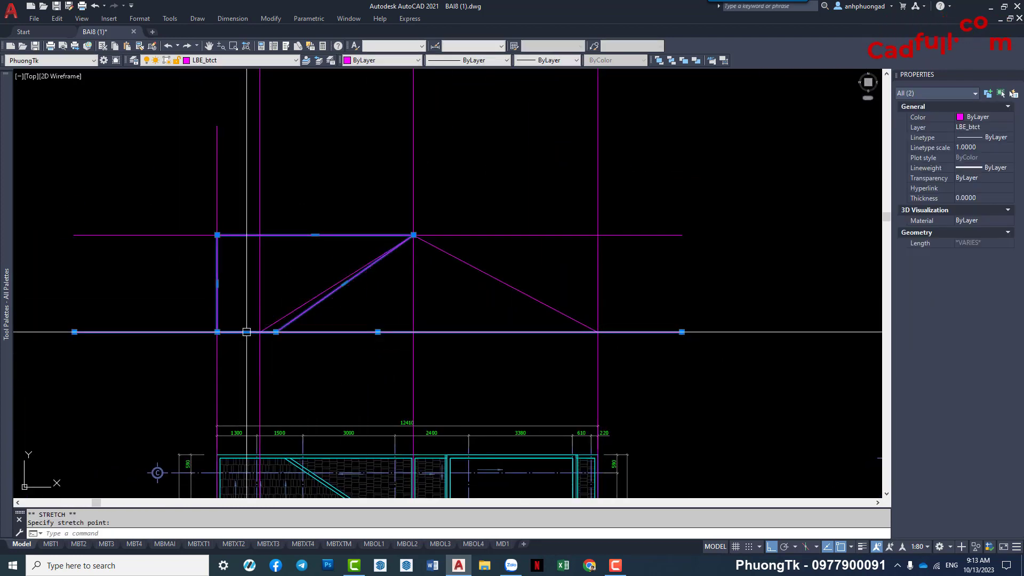
scroll(277, 333, "up", 2)
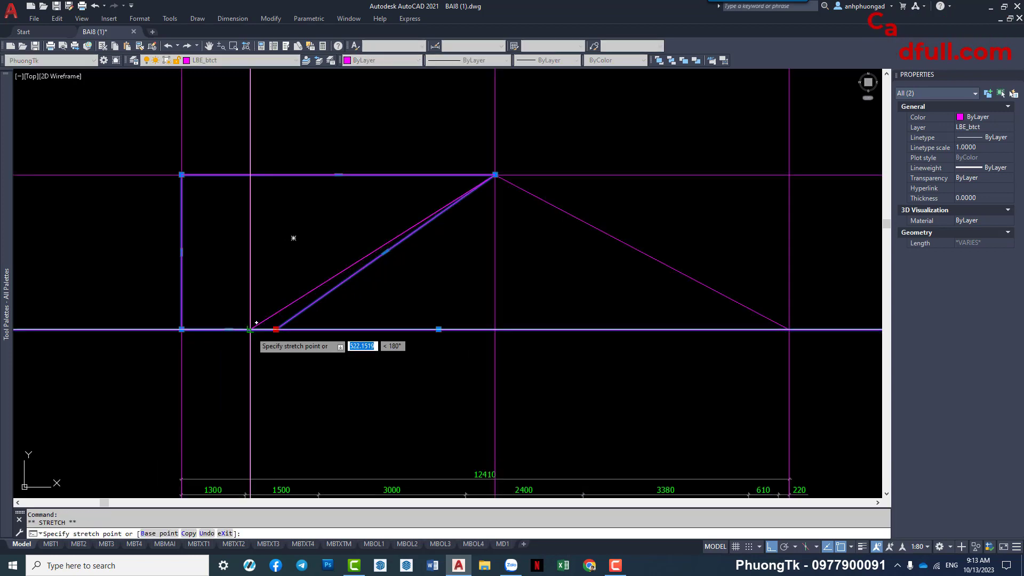
key("Escape")
scroll(283, 337, "down", 2)
left_click(188, 345)
left_click(165, 317)
type("E")
key("Return")
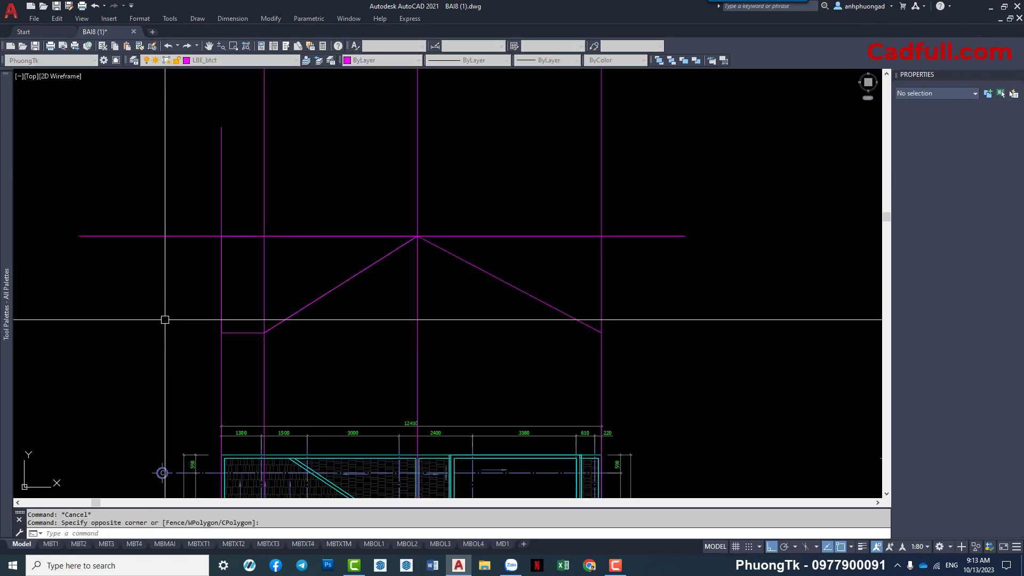
scroll(268, 304, "down", 2)
scroll(513, 312, "up", 2)
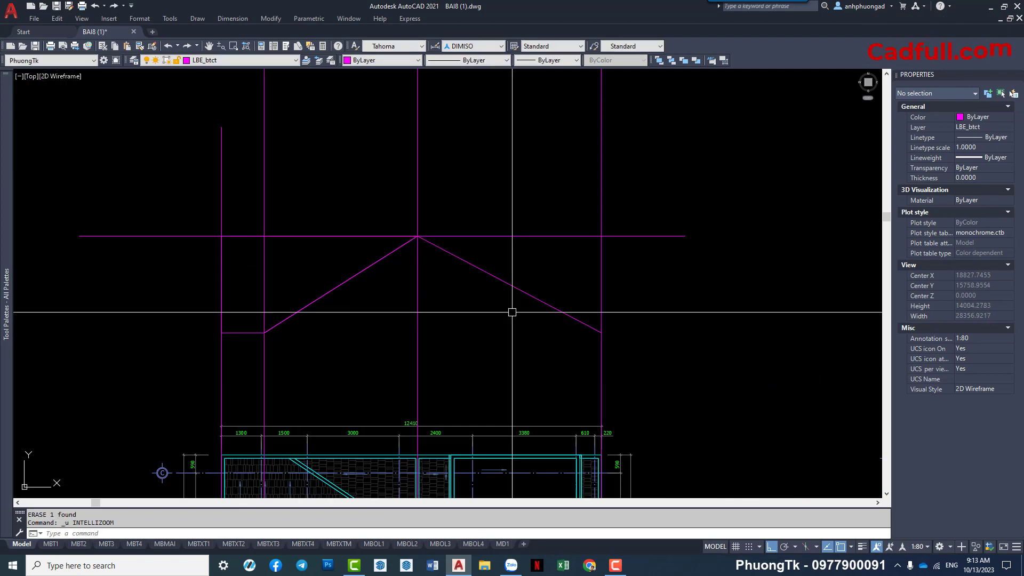
scroll(512, 312, "down", 5)
Try matching a magenta object's properties onto the roof section lines, then cancel.
type("MM")
key("Return")
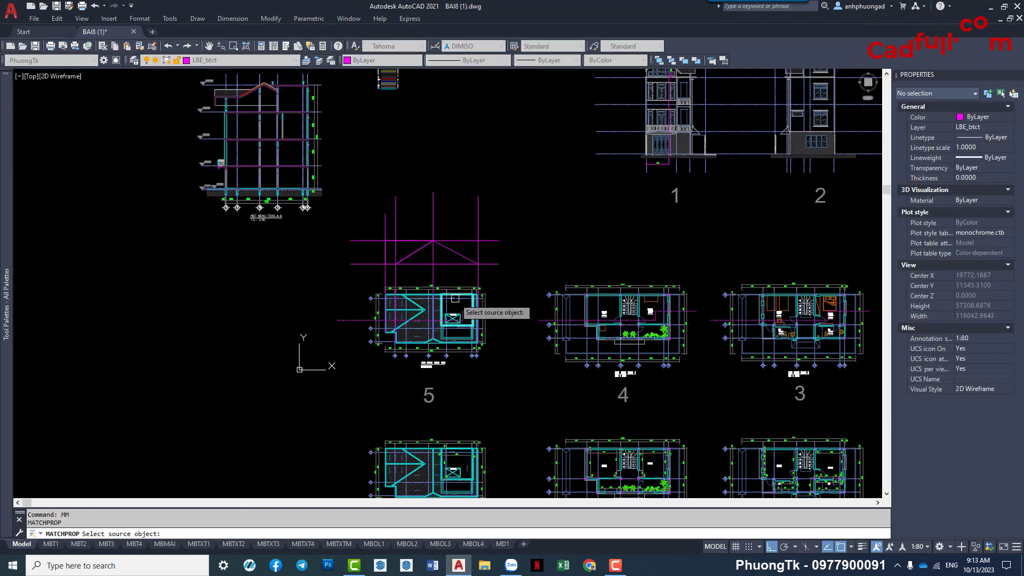
middle_click_drag(581, 240, 486, 280)
left_click(647, 124)
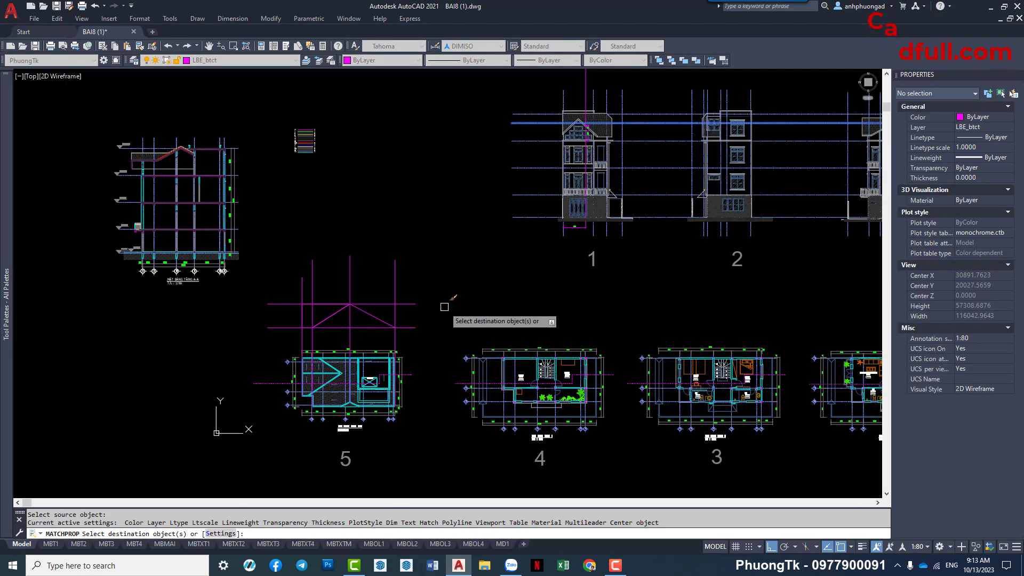
scroll(451, 297, "up", 2)
left_click(425, 278)
left_click(402, 337)
key("Escape")
scroll(594, 147, "down", 1)
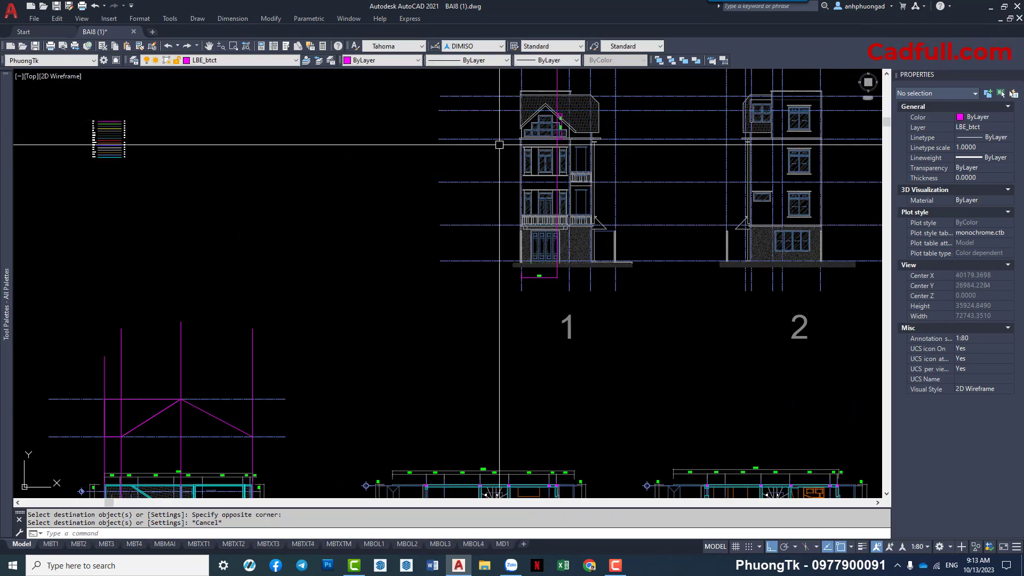
scroll(500, 145, "up", 3)
scroll(480, 187, "up", 2)
scroll(423, 279, "down", 3)
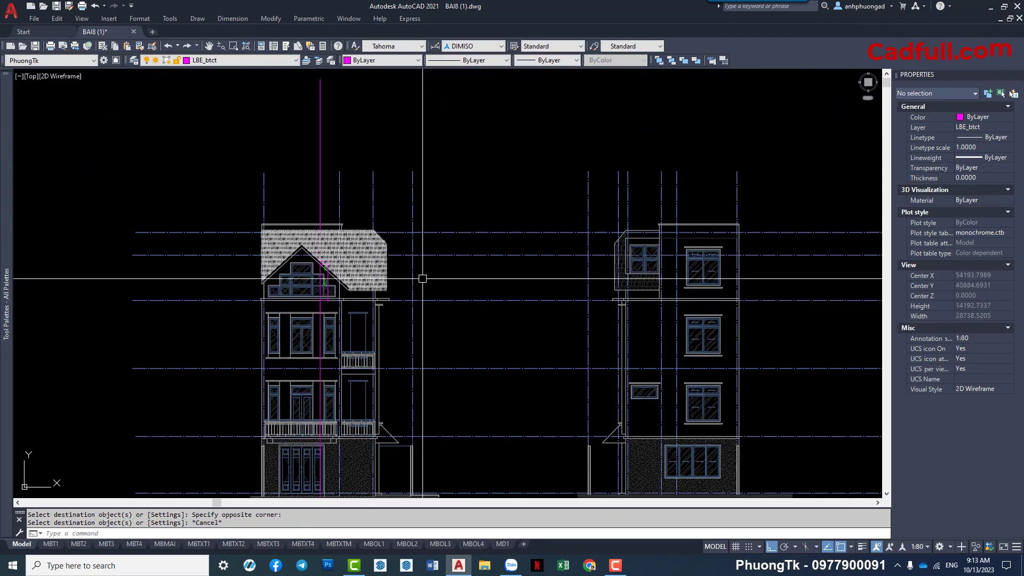
scroll(367, 292, "up", 2)
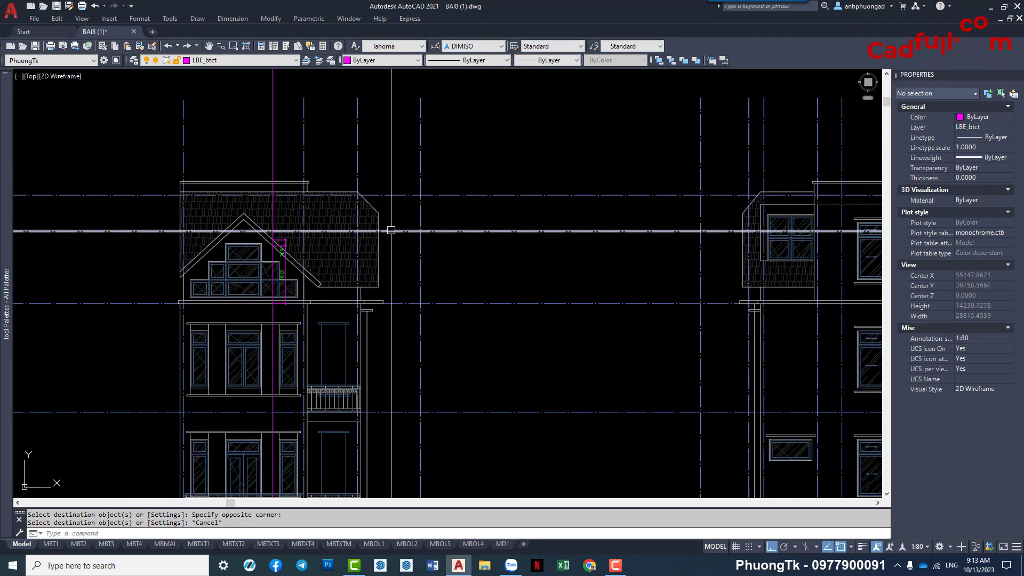
scroll(391, 230, "down", 2)
Swap a trial selection of three horizontal axis lines for the two vertical construction lines.
left_click(470, 182)
left_click(467, 226)
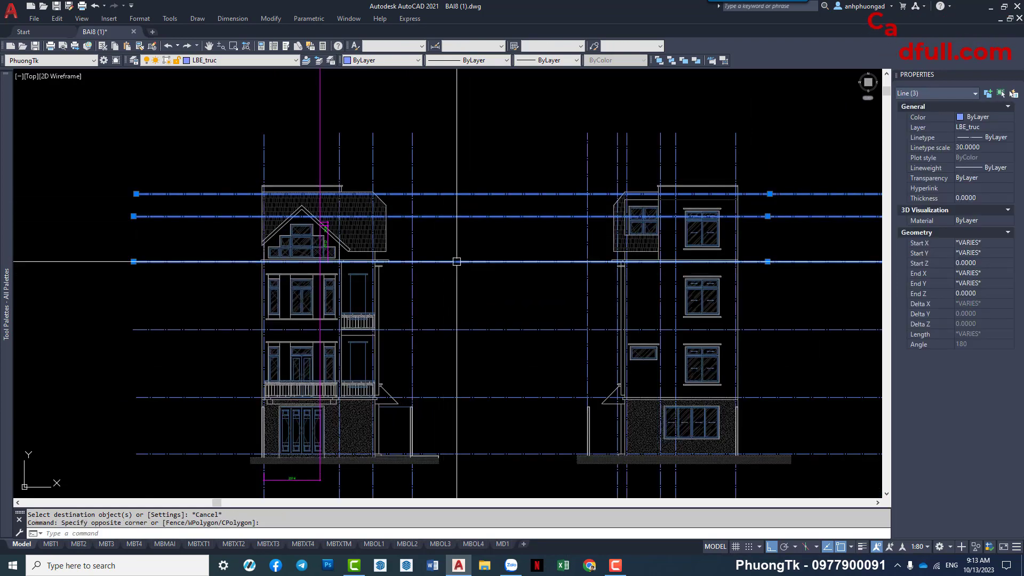
scroll(384, 306, "down", 4)
middle_click_drag(384, 306, 450, 277)
scroll(449, 276, "up", 3)
scroll(469, 237, "up", 1)
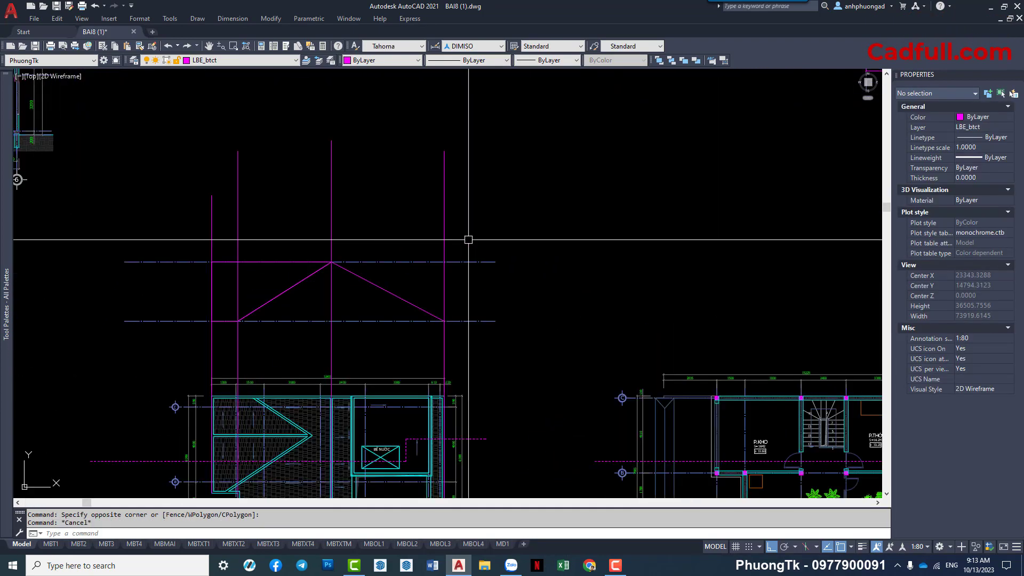
key("Escape")
left_click(469, 238)
left_click(393, 219)
left_click(238, 213)
Erase the two selected vertical construction lines and inspect the roof slope polyline.
type("e")
key("Return")
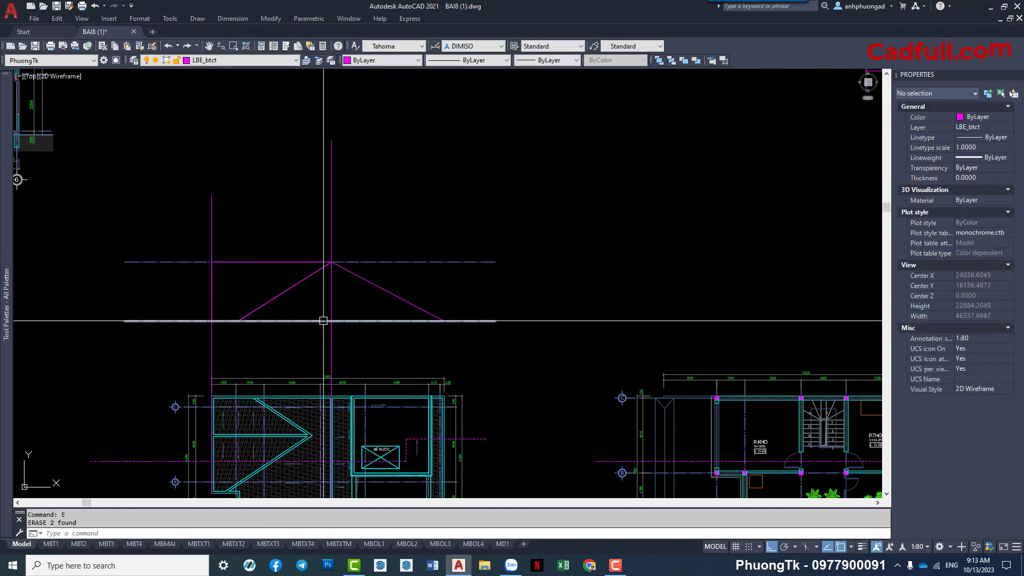
left_click(378, 289)
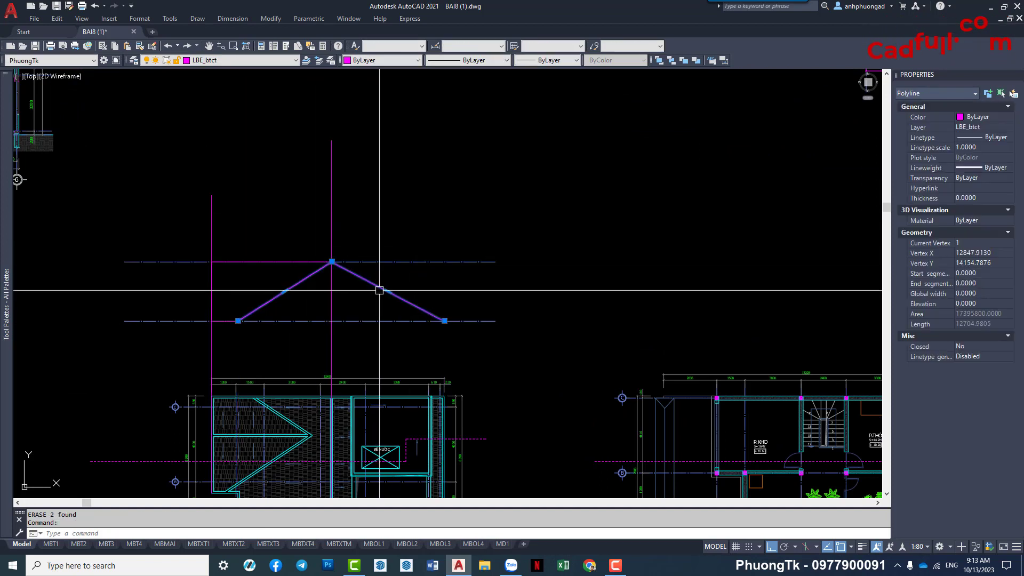
key("Escape")
left_click(372, 282)
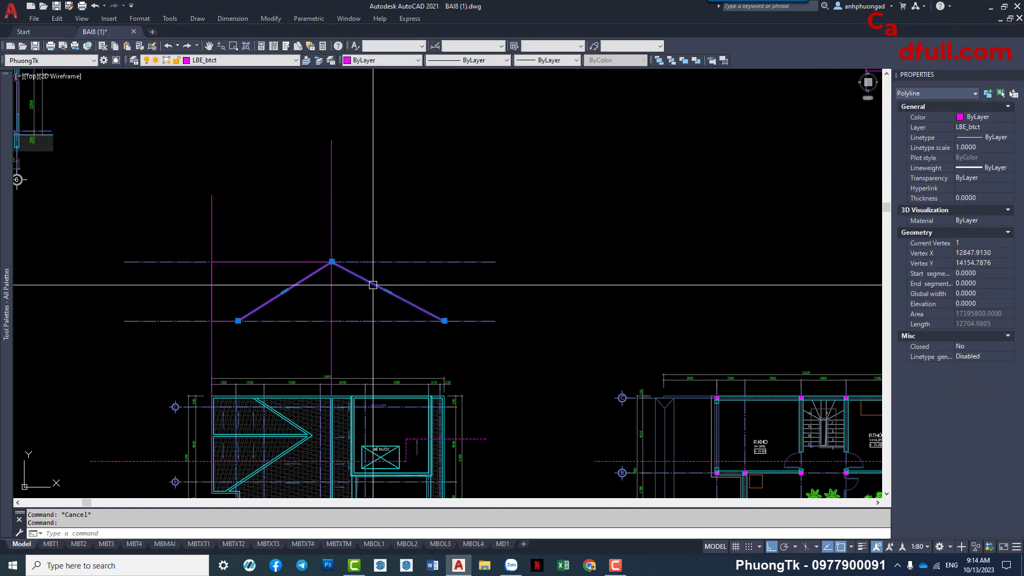
scroll(343, 301, "up", 4)
middle_click_drag(341, 303, 368, 302)
scroll(379, 288, "down", 4)
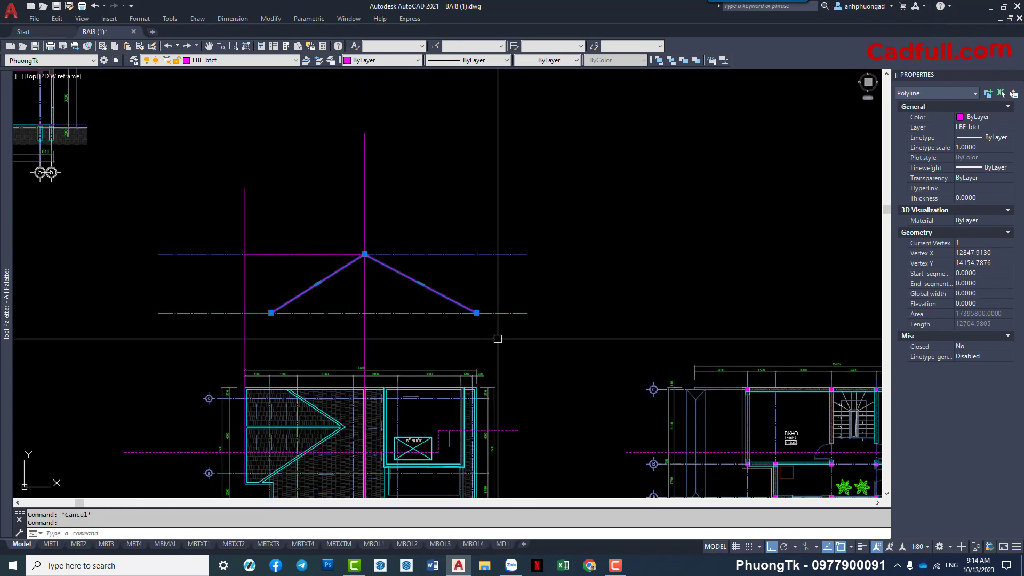
key("Escape")
Erase the vertical line through the roof peak and the tall left vertical line.
left_click(365, 206)
type("E")
key("Return")
left_click(245, 215)
left_click(198, 215)
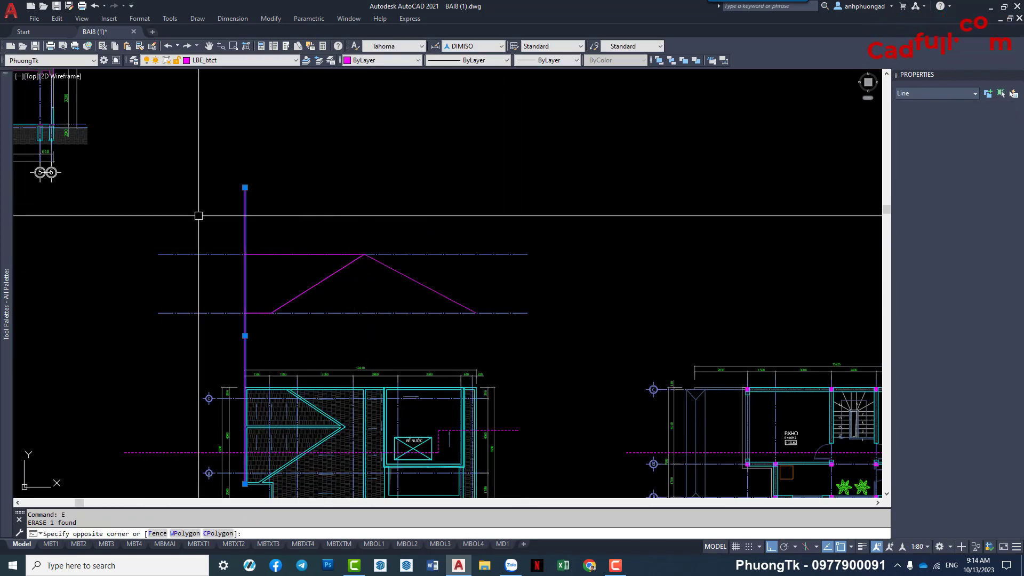
key("Delete")
middle_click_drag(312, 298, 308, 252)
left_click(309, 242)
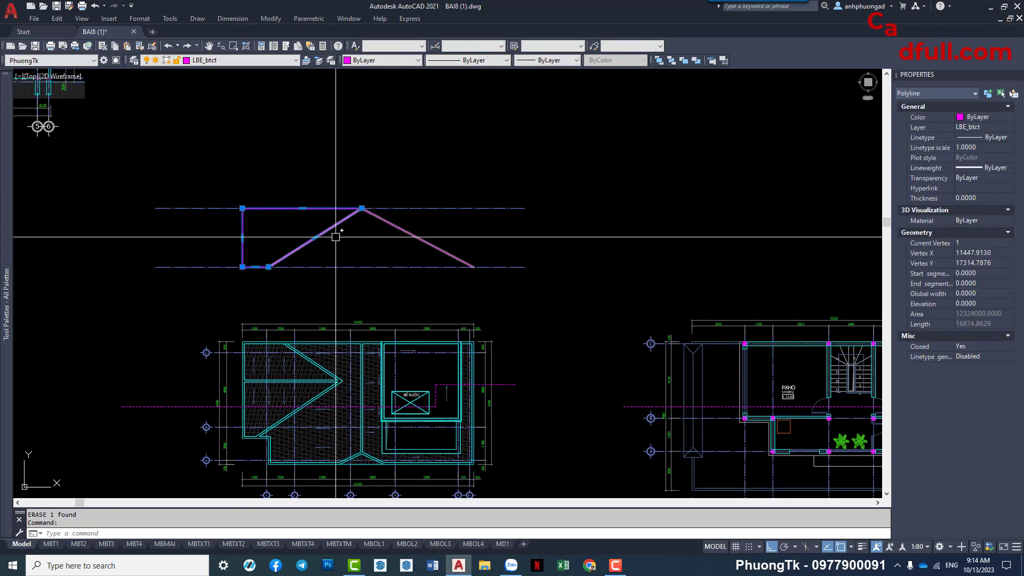
scroll(419, 279, "down", 4)
key("Escape")
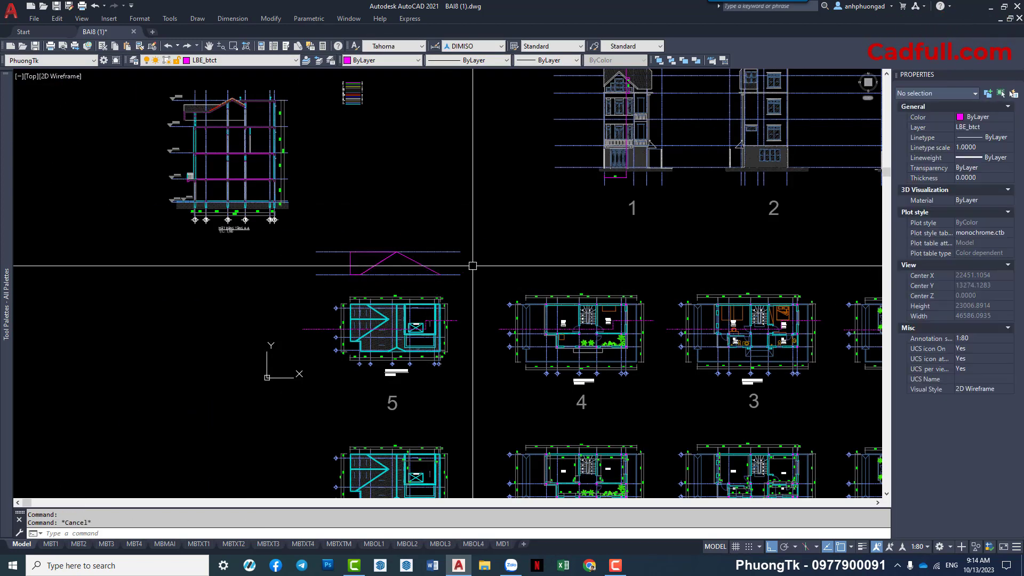
Centre the roof plan below the roof section, ready to draw a line.
middle_click_drag(473, 265, 458, 349)
scroll(443, 421, "up", 4)
middle_click_drag(436, 425, 436, 347)
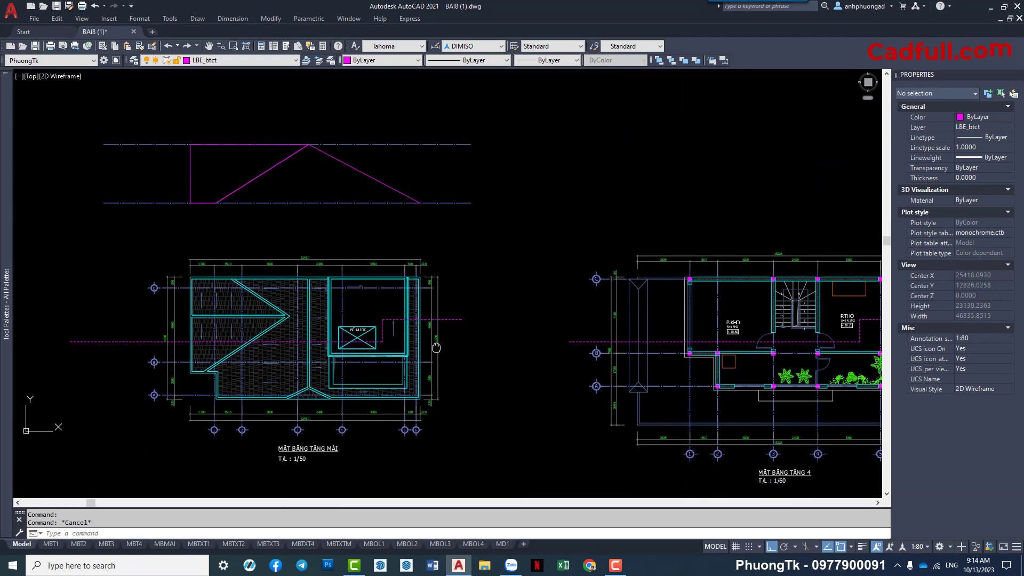
type("l")
key("Return")
Draw a vertical line rising from the water-tank wall.
scroll(397, 350, "up", 4)
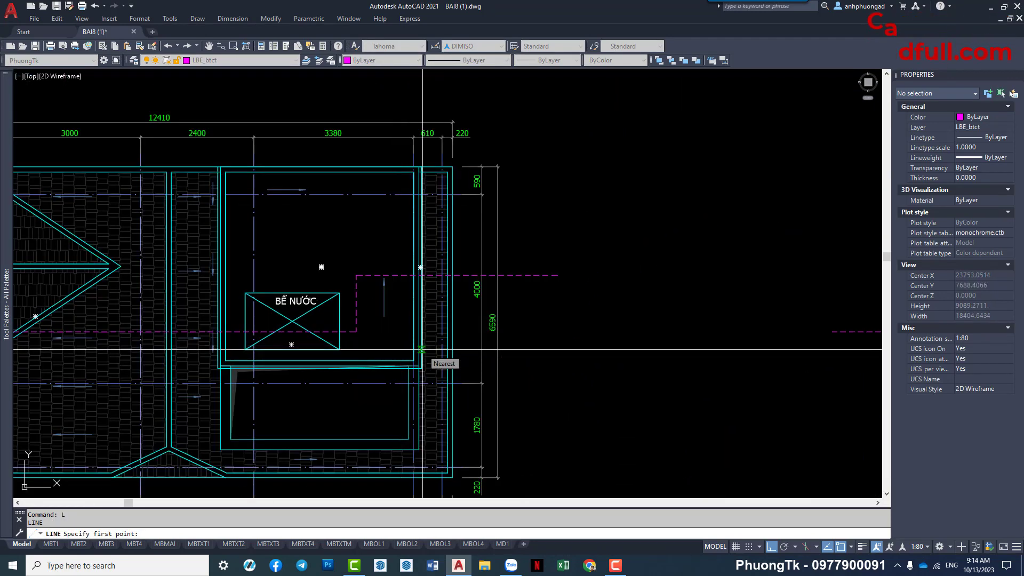
left_click(421, 349)
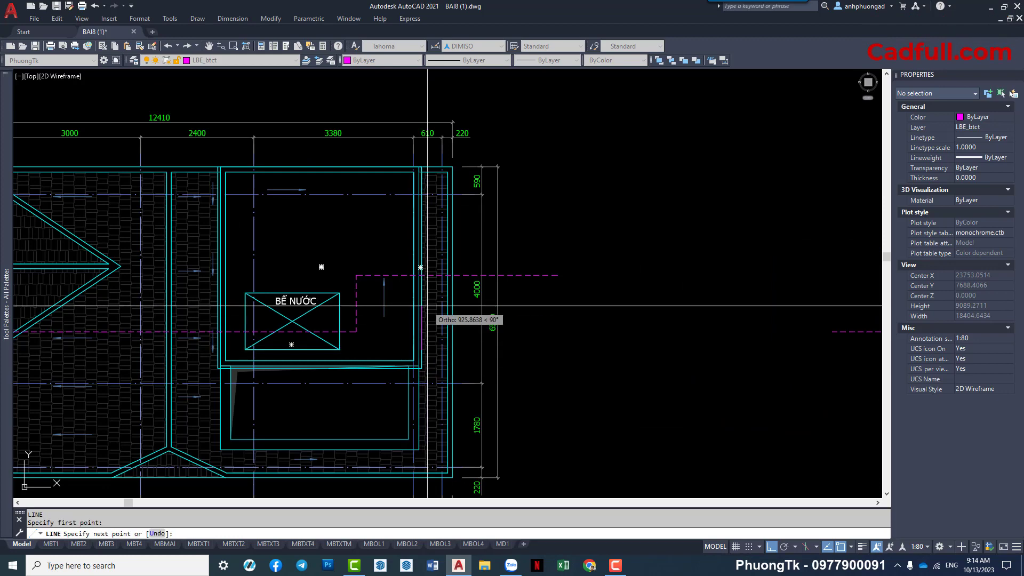
scroll(422, 368, "down", 2)
key("Escape")
key("Return")
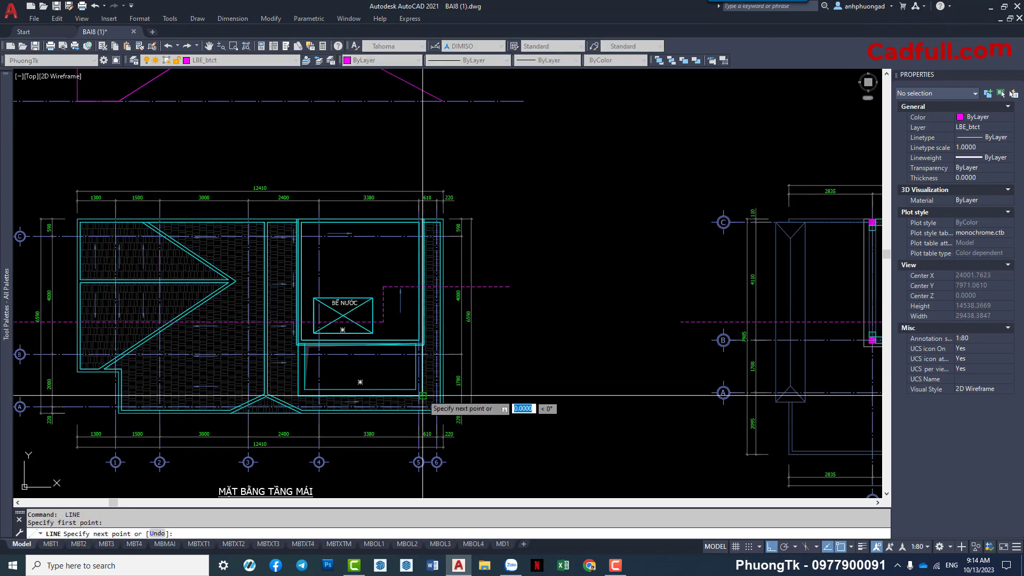
left_click(423, 392)
scroll(421, 312, "down", 2)
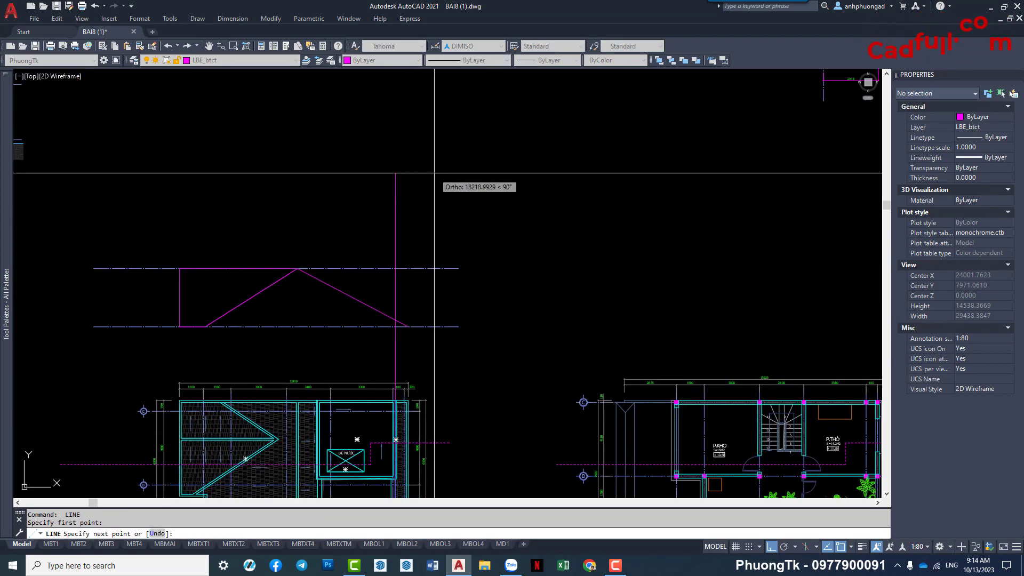
key("Escape")
scroll(480, 240, "down", 5)
Measure the water-tank height with a linear dimension reading 3506, then cancel it.
type("d")
key("Return")
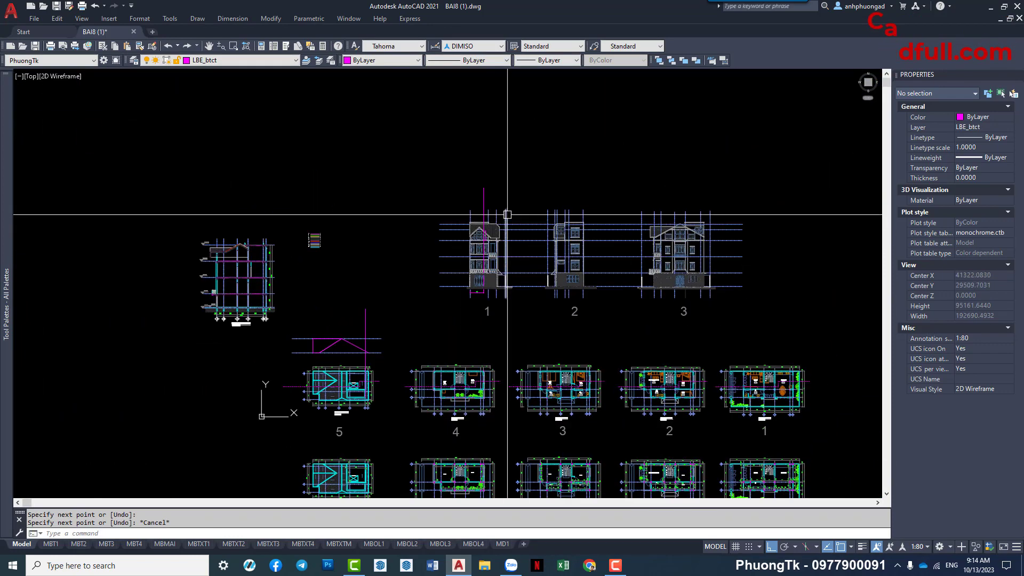
scroll(533, 176, "up", 5)
scroll(480, 240, "up", 3)
left_click(403, 224)
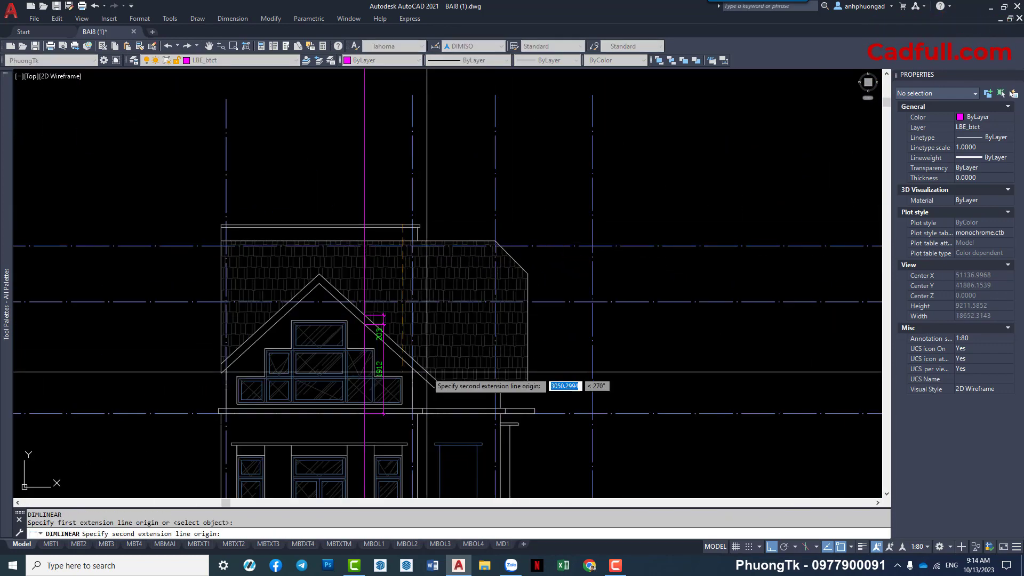
left_click(439, 383)
scroll(468, 323, "up", 2)
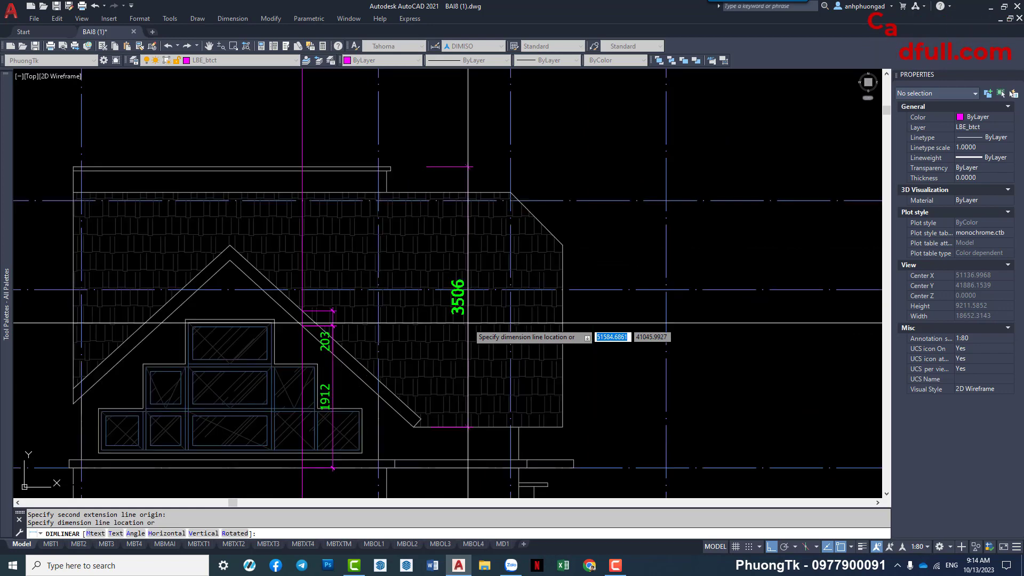
scroll(468, 323, "down", 2)
key("Escape")
scroll(467, 341, "down", 5)
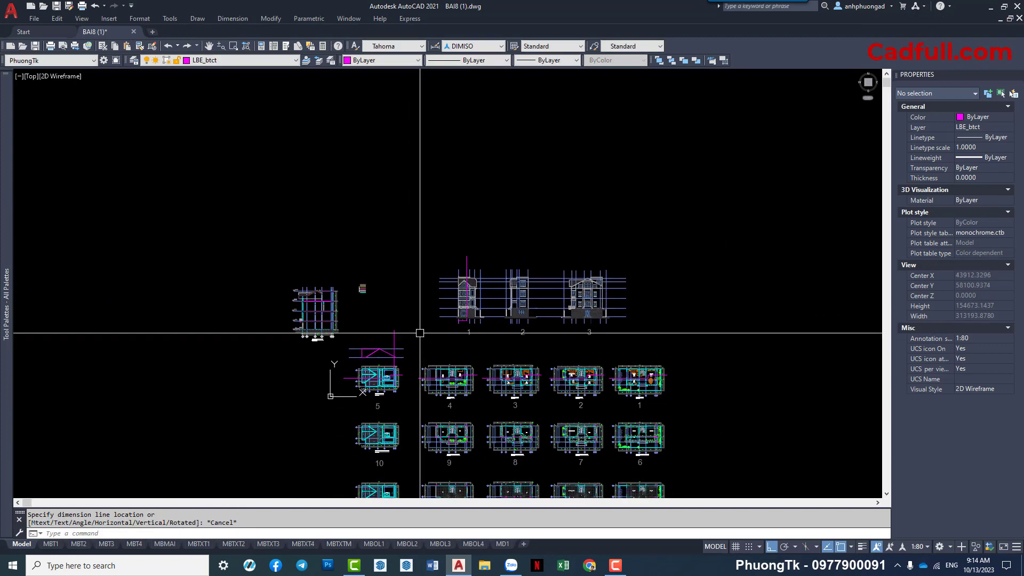
Copy the horizontal axis line 3506 higher over the roof section.
scroll(419, 336, "up", 3)
scroll(403, 344, "up", 3)
type("co")
key("Return")
left_click(430, 358)
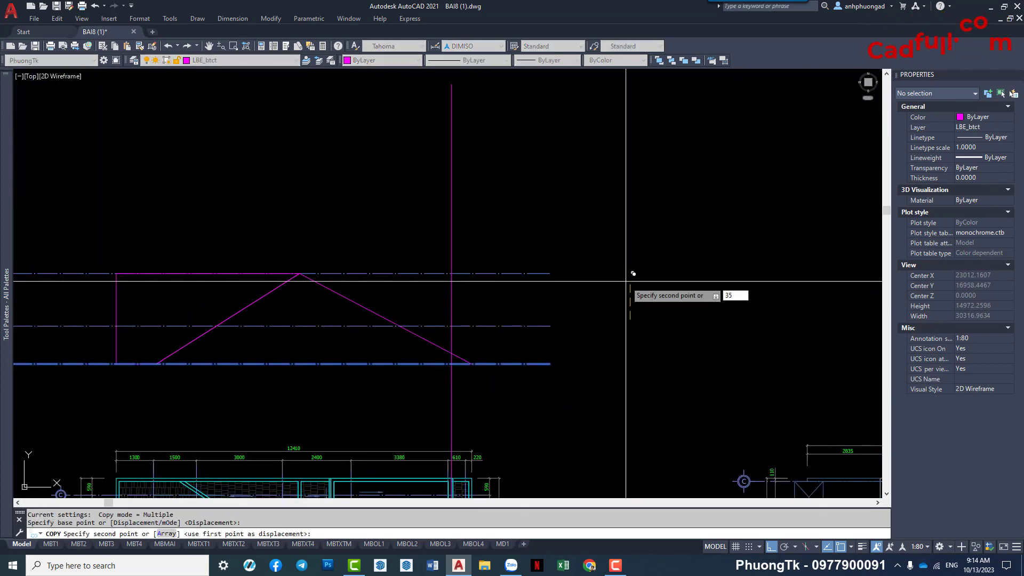
key("Escape")
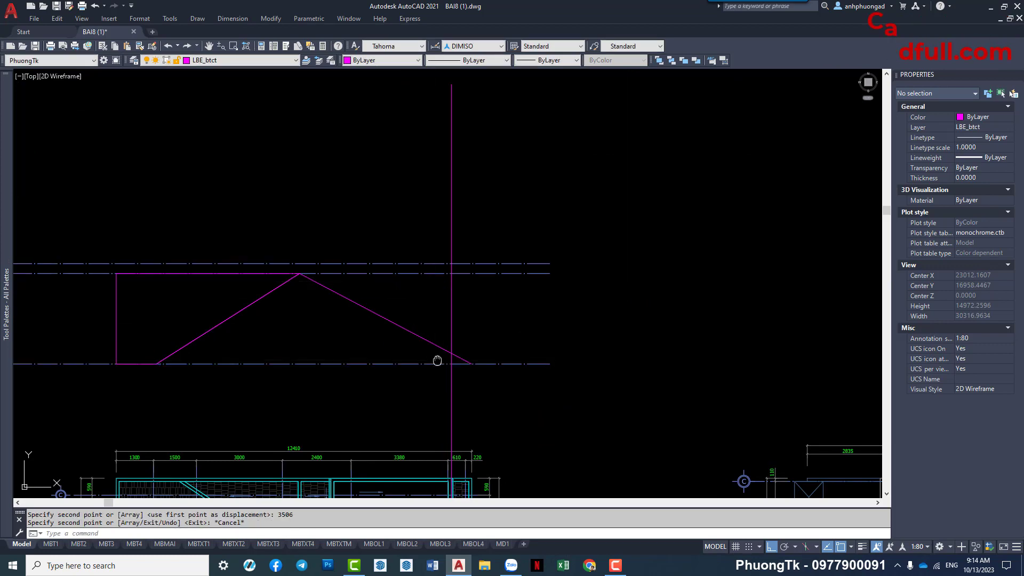
middle_click_drag(437, 361, 450, 353)
scroll(450, 353, "up", 2)
scroll(348, 283, "down", 4)
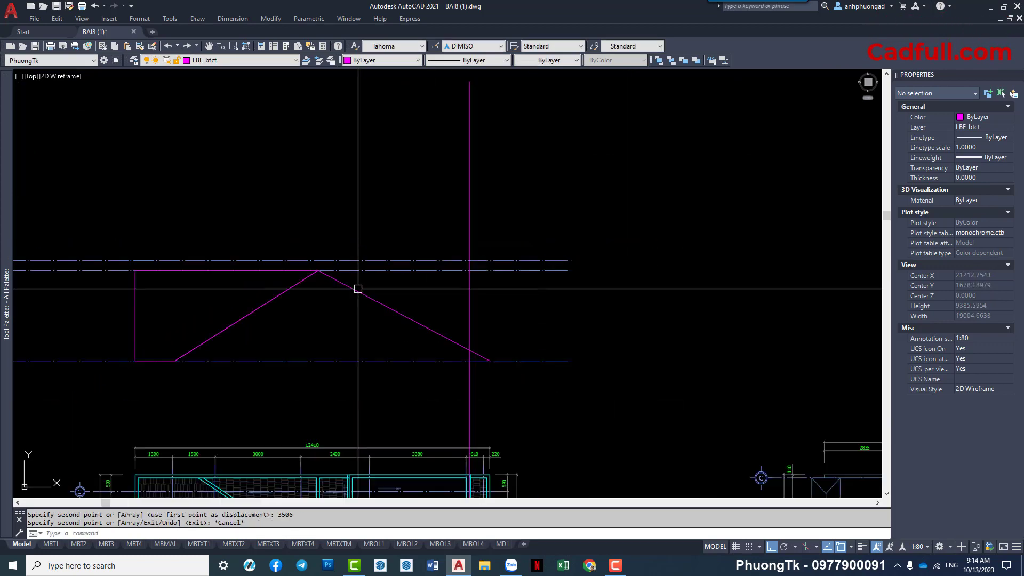
scroll(356, 286, "down", 4)
scroll(362, 377, "up", 2)
Draw the second vertical projection line up from the tank's other wall.
key("l")
key("Return")
scroll(368, 342, "up", 5)
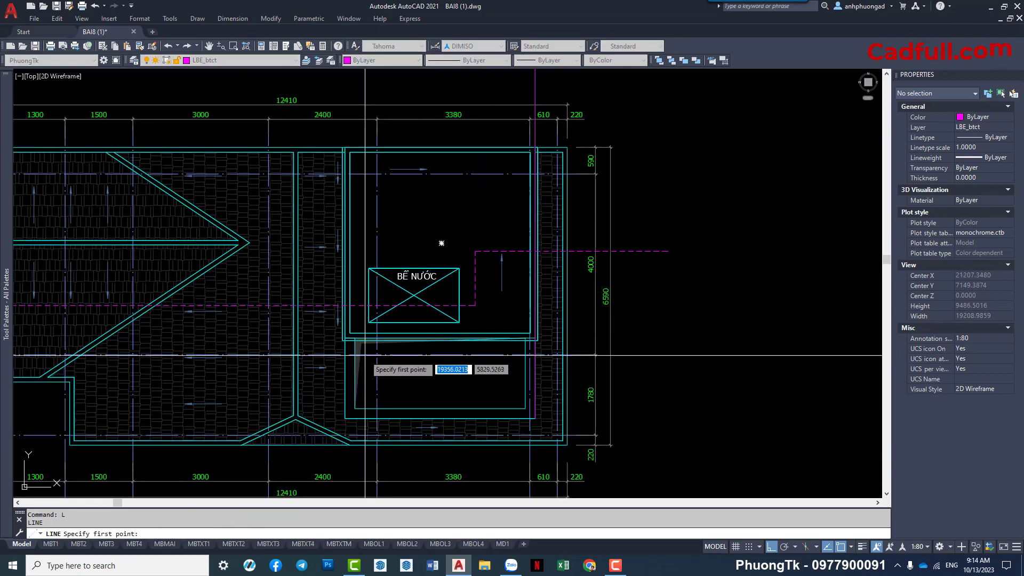
left_click(347, 378)
scroll(369, 177, "down", 6)
middle_click_drag(368, 178, 348, 290)
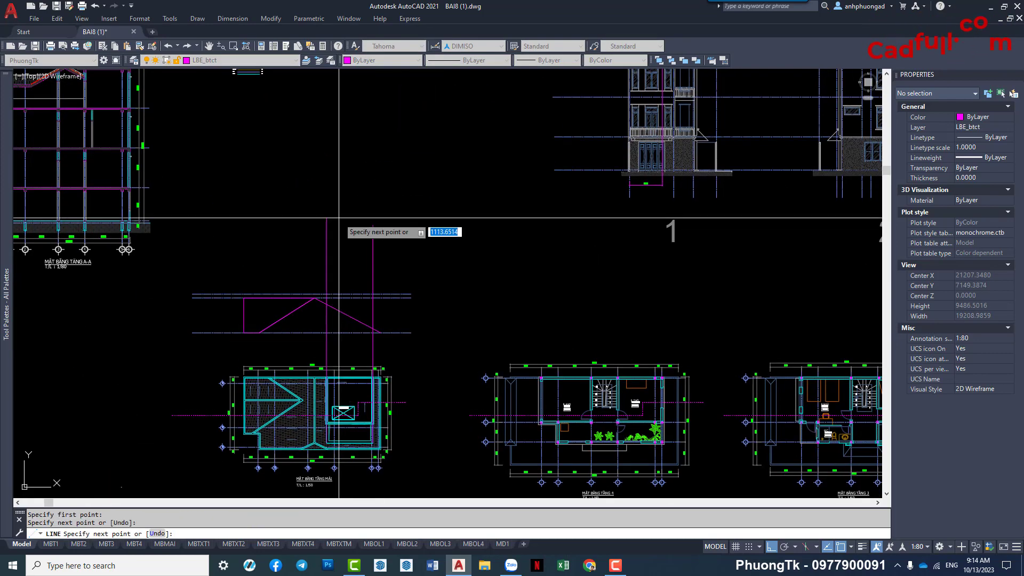
key("Escape")
Erase a horizontal guide line and create a boundary outline inside the water-tank box.
scroll(348, 290, "up", 4)
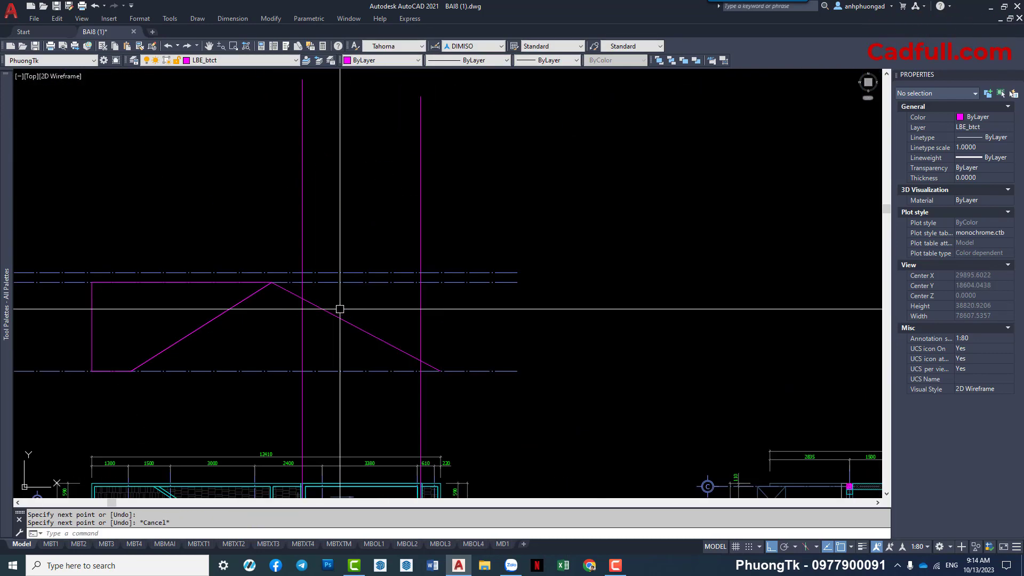
left_click(348, 281)
key("e")
key("Return")
type("bo")
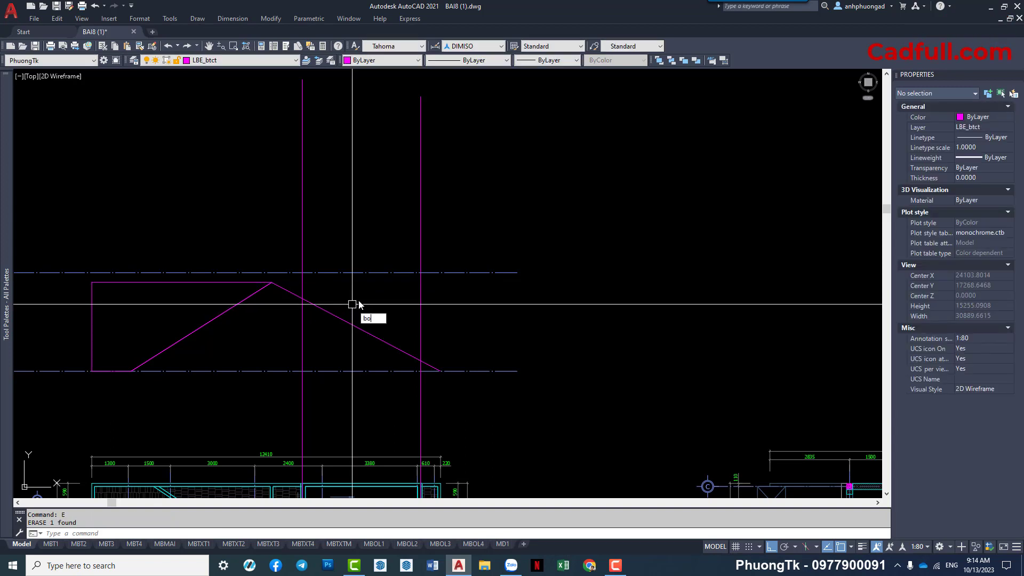
key("Return")
left_click(363, 288)
key("Return")
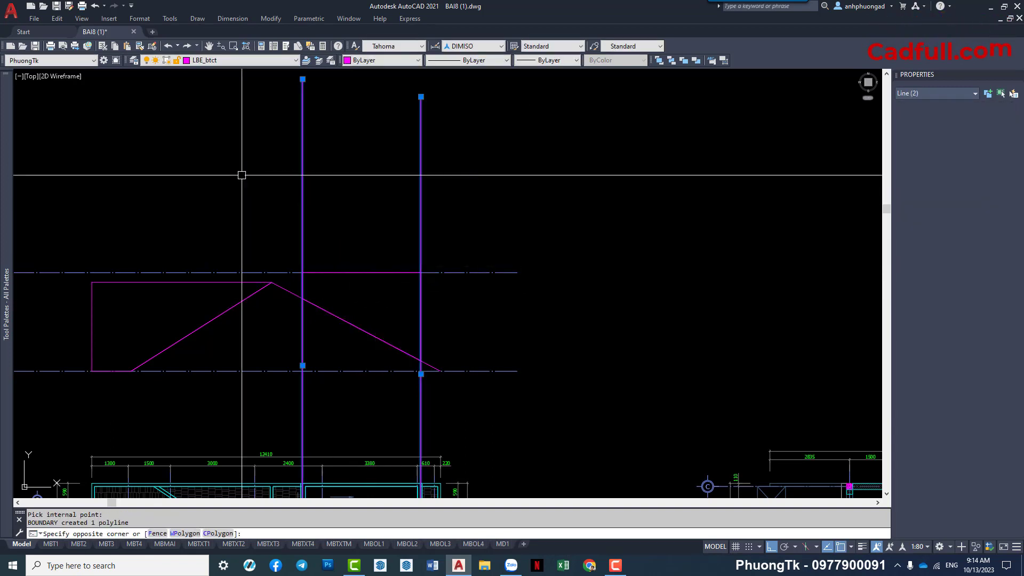
Erase the two vertical projection lines and the top horizontal axis line.
left_click(278, 191)
left_click(354, 274)
left_click(416, 272)
key("Escape")
left_click(448, 273)
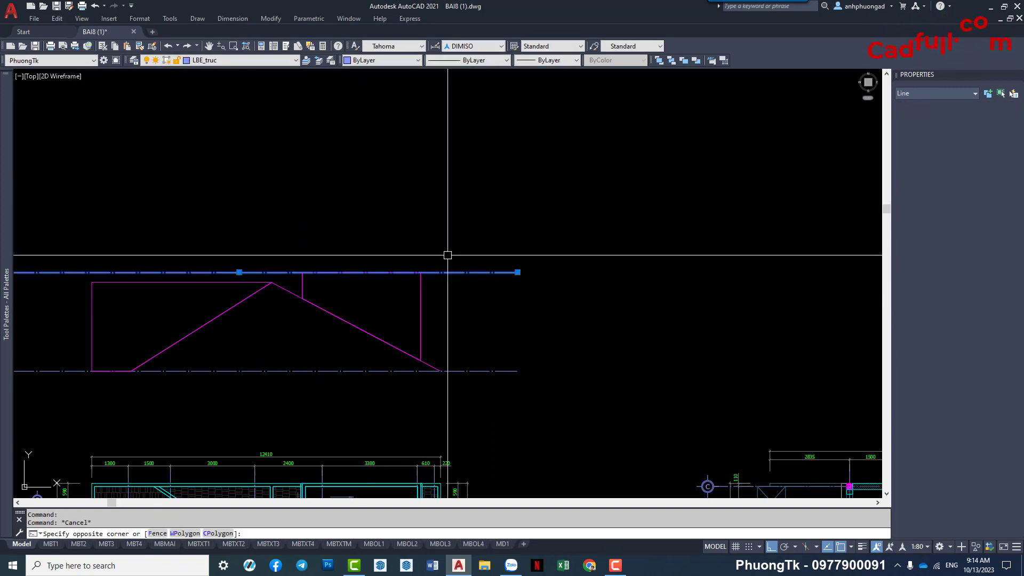
key("e")
key("Return")
Reframe the view over the roof section and the whole roof plan.
scroll(358, 280, "down", 2)
scroll(396, 265, "down", 1)
middle_click_drag(396, 266, 422, 271)
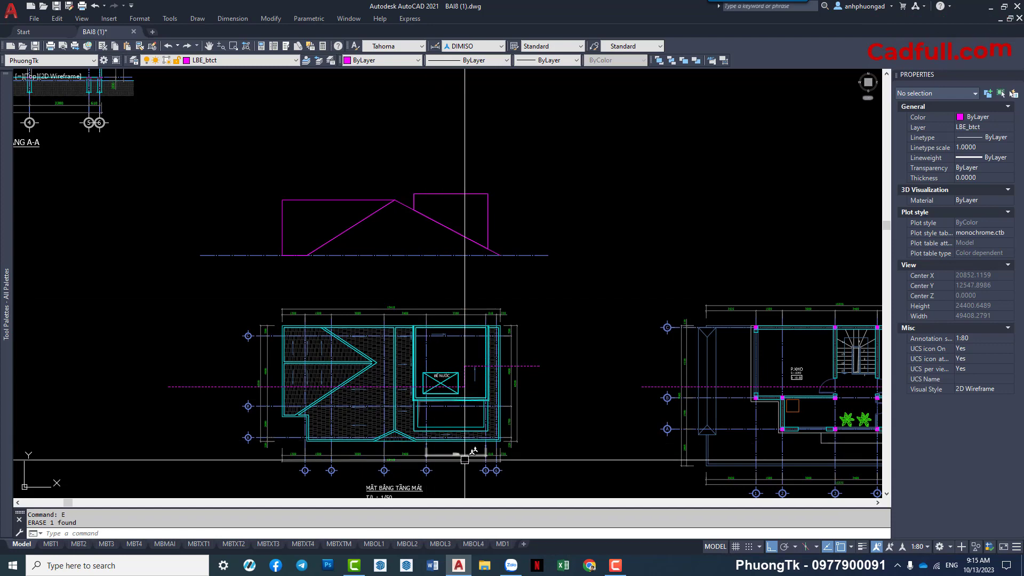
left_click(479, 473)
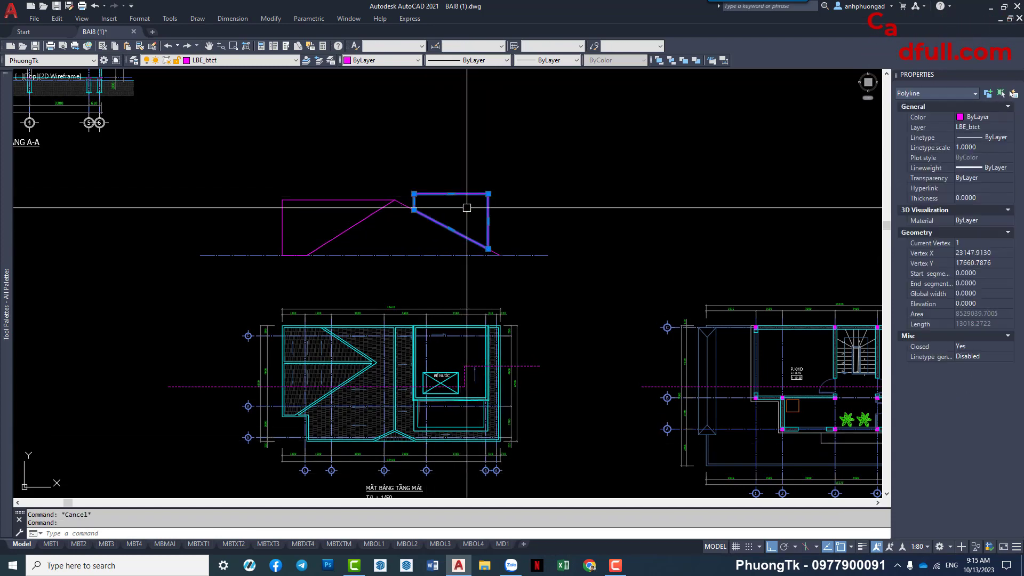
key("Escape")
middle_click_drag(497, 253, 513, 258)
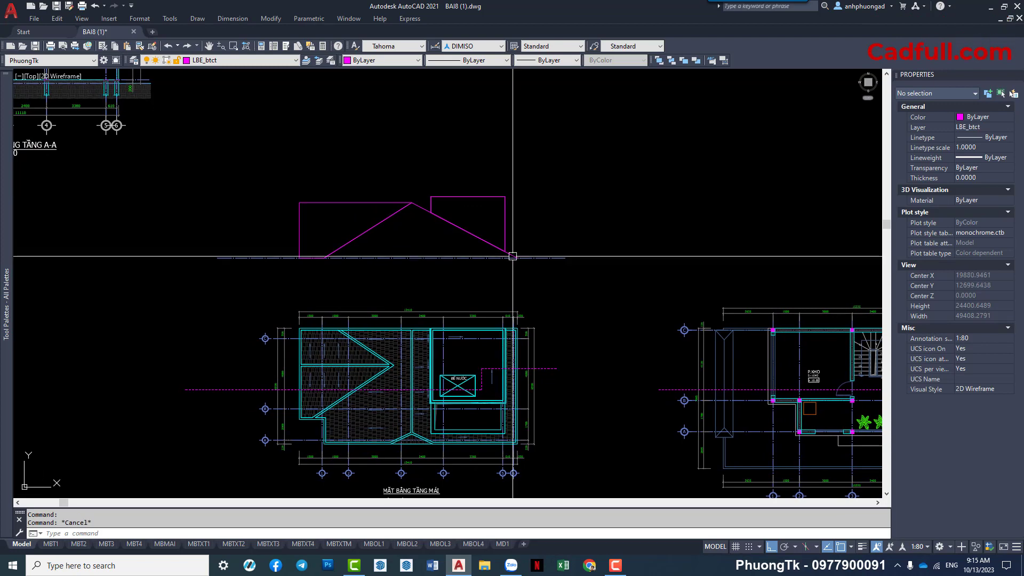
left_click(376, 218)
key("Escape")
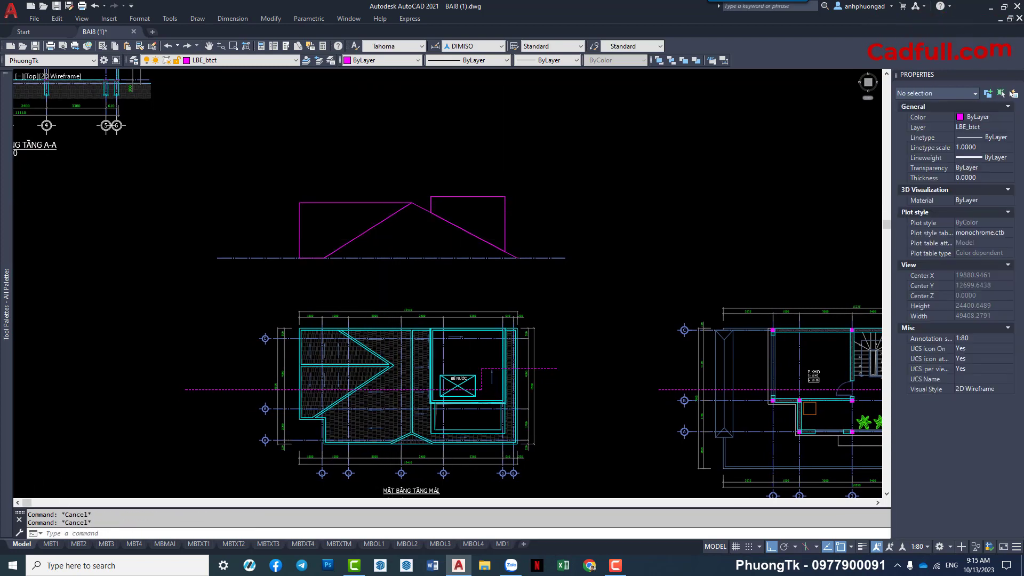
scroll(383, 268, "down", 2)
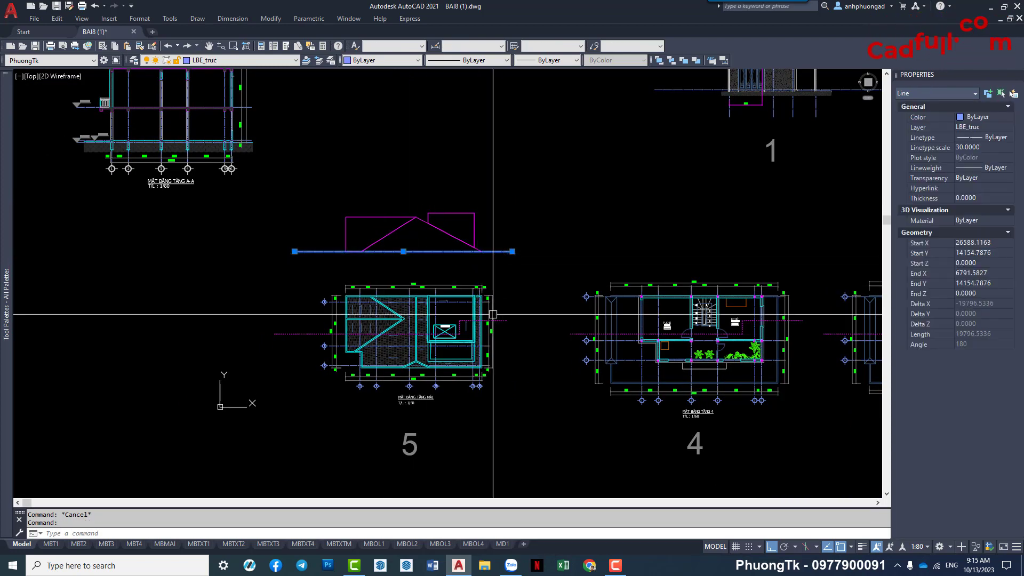
scroll(441, 375, "up", 2)
Draw a vertical guide line from the roof plan up into the roof section.
middle_click_drag(400, 284, 416, 295)
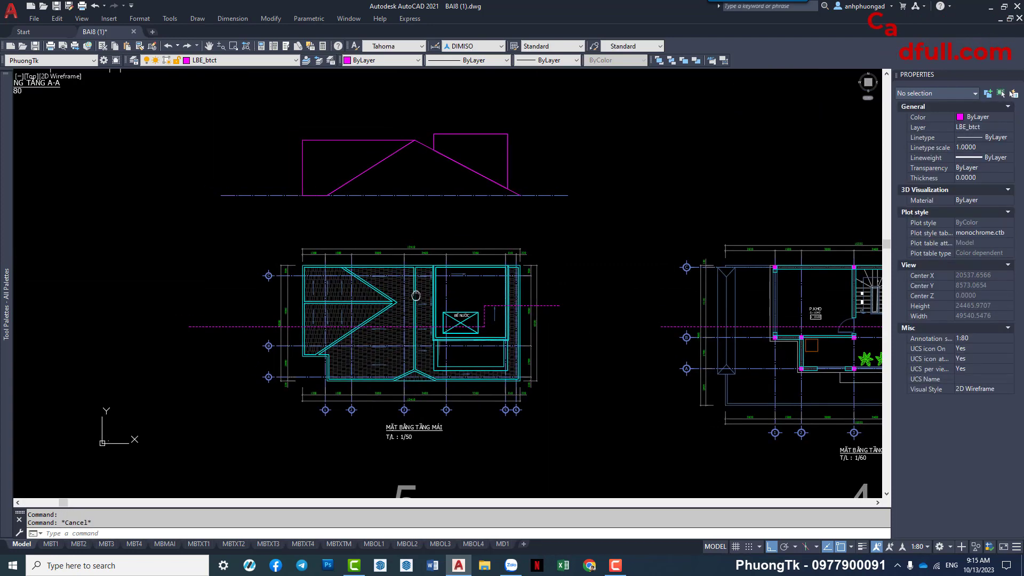
type("l")
key("Return")
scroll(338, 323, "up", 2)
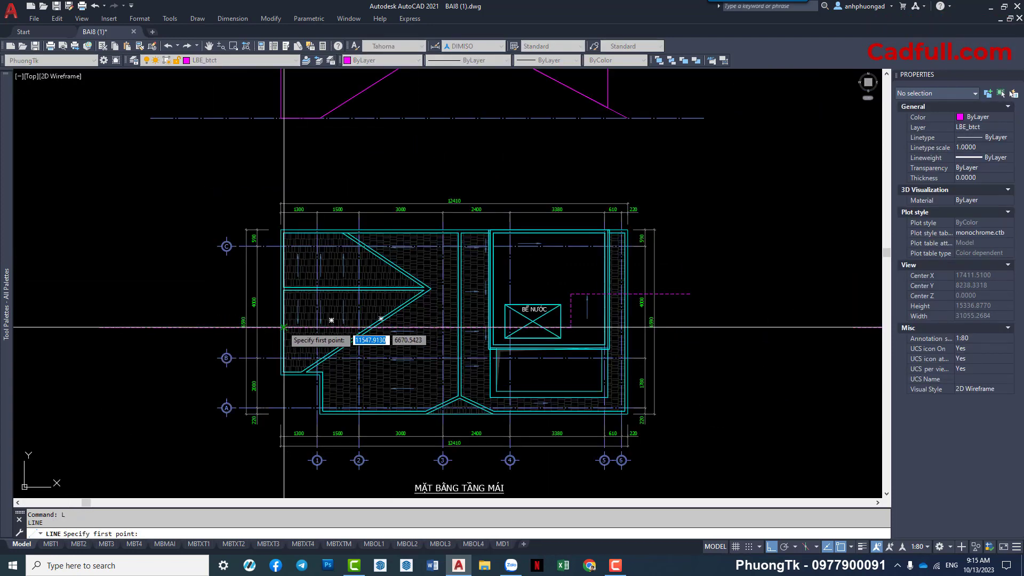
middle_click_drag(284, 327, 275, 420)
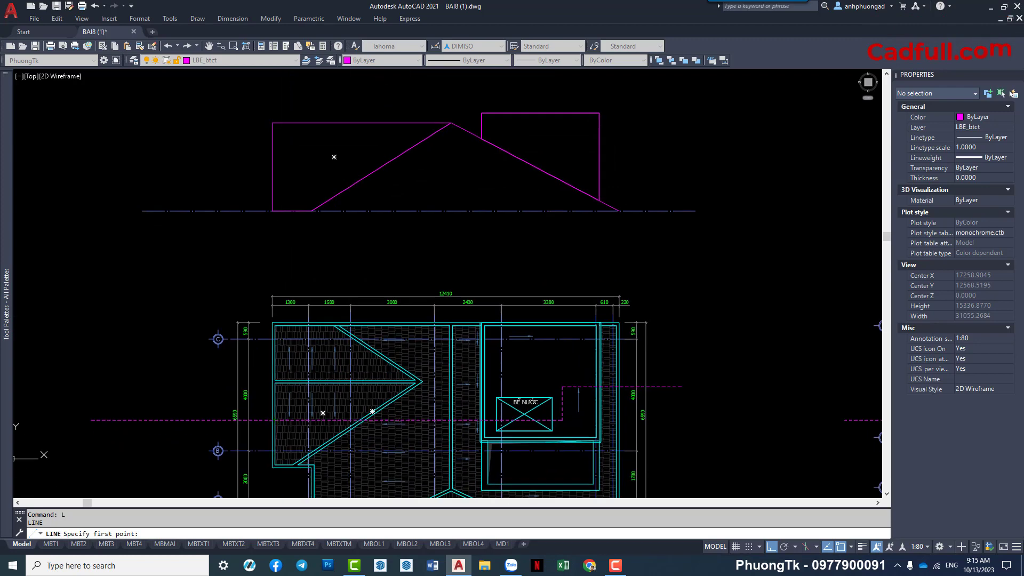
left_click(366, 429)
mouse_move(382, 141)
middle_mouse_down()
mouse_move(370, 258)
mouse_move(412, 225)
middle_mouse_up()
left_click(372, 151)
key("Escape")
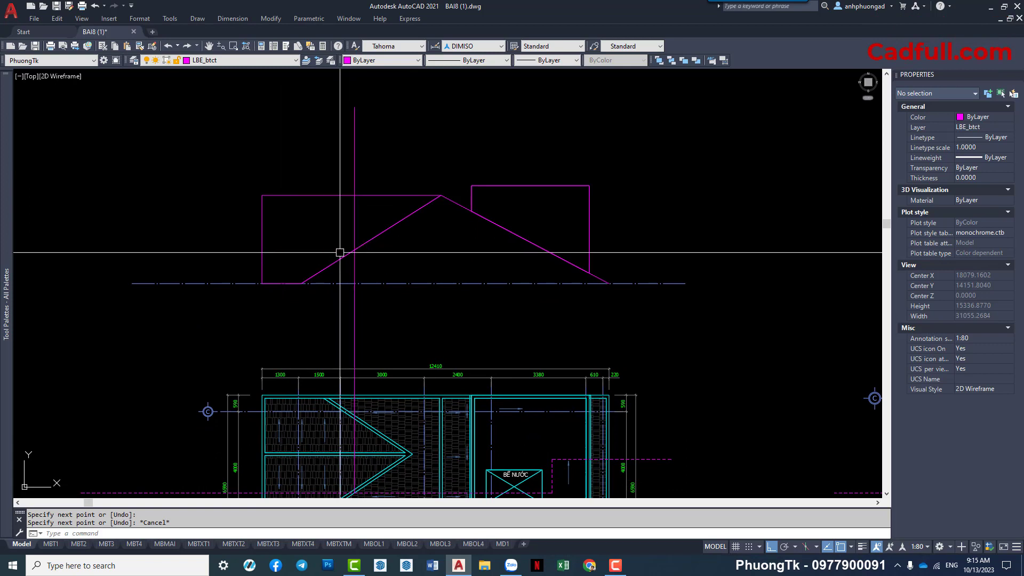
Draw a trial horizontal line across the section, stretch both ends, then delete it.
type("L")
key("Return")
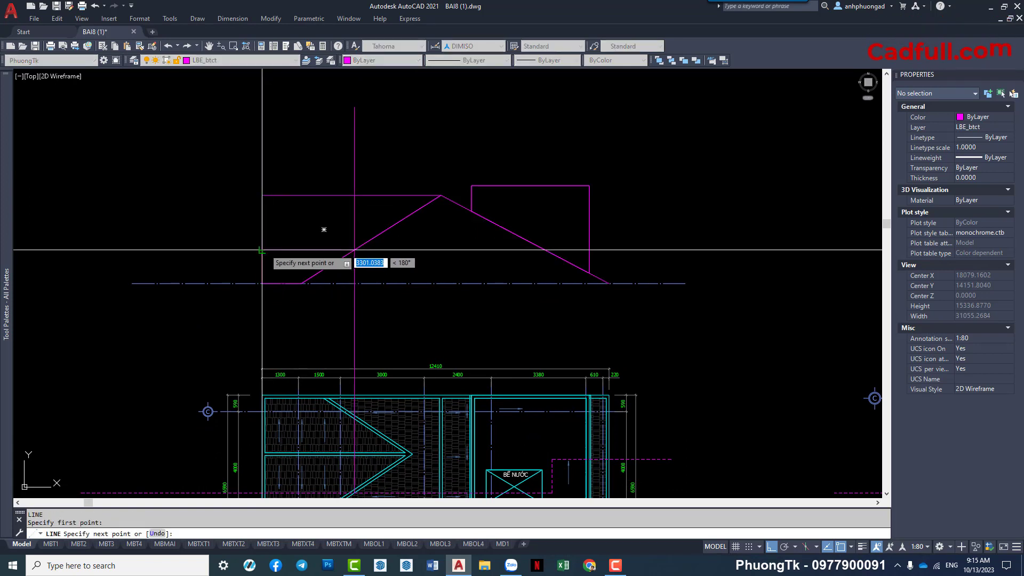
left_click(262, 249)
key("Escape")
left_click(313, 251)
left_click(261, 249)
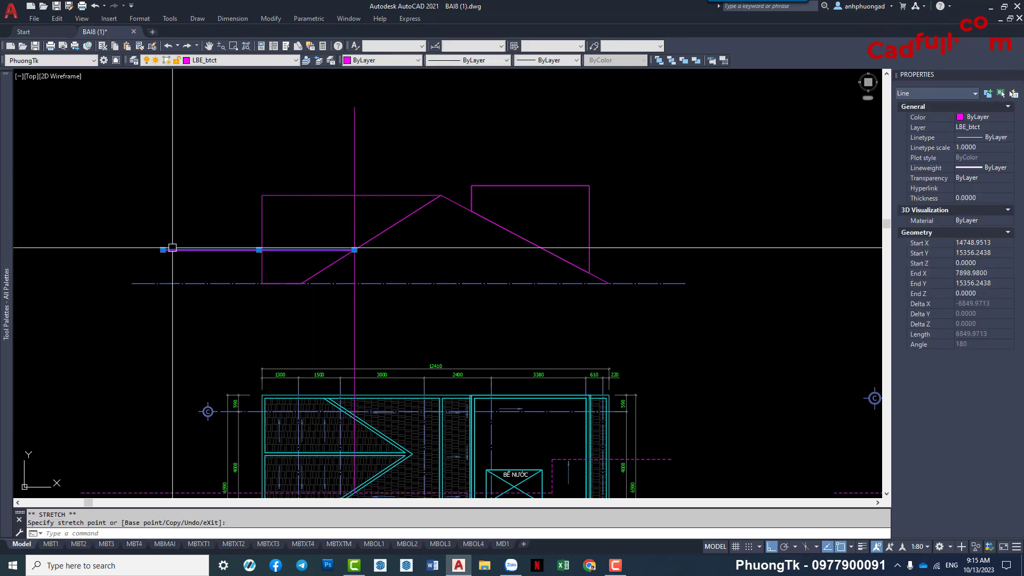
left_click(163, 250)
left_click(355, 249)
left_click(401, 249)
key("Escape")
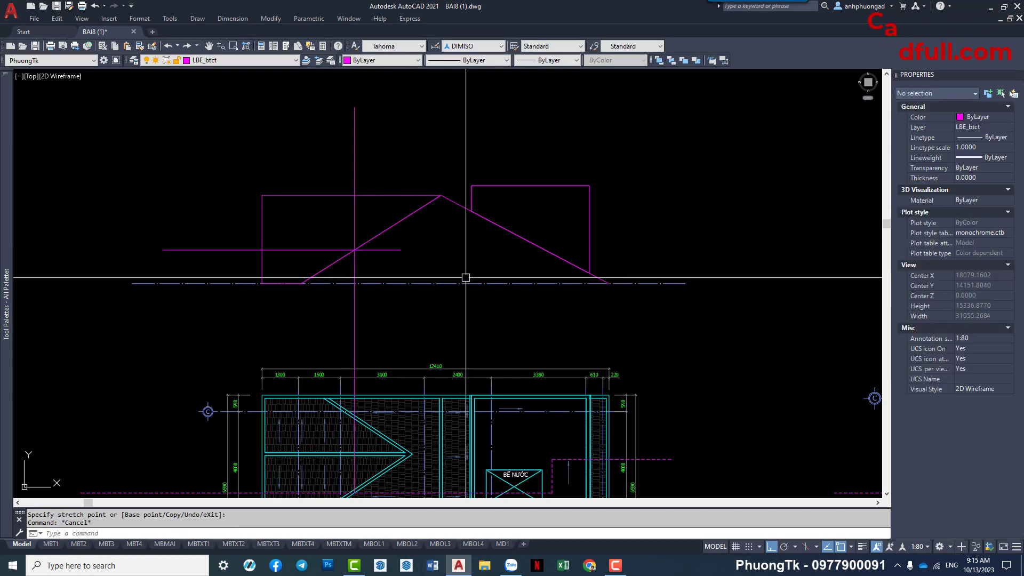
left_click(392, 250)
key("Delete")
Zoom and pan around the roof plan to survey it.
scroll(395, 256, "down", 3)
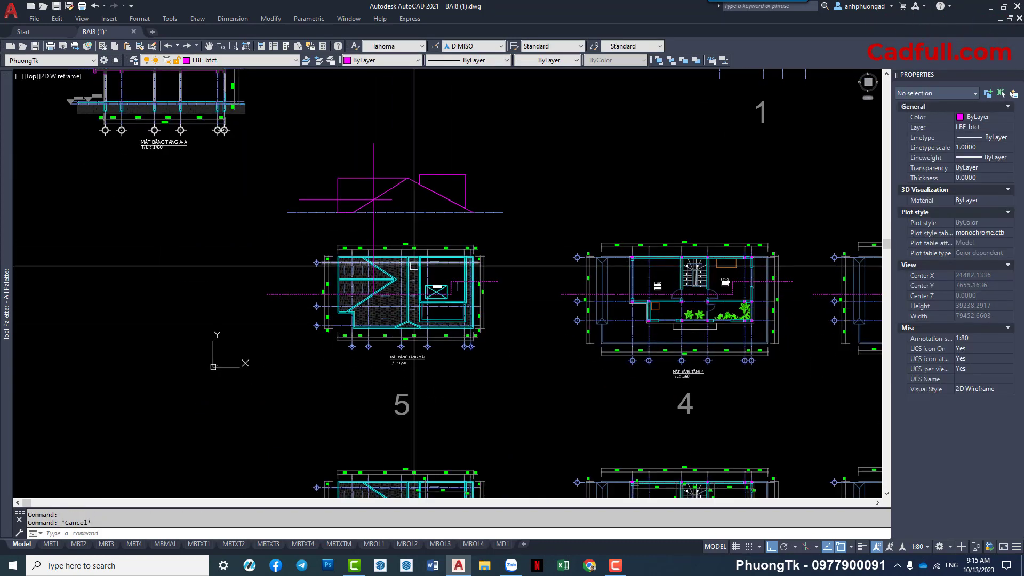
scroll(402, 301, "up", 3)
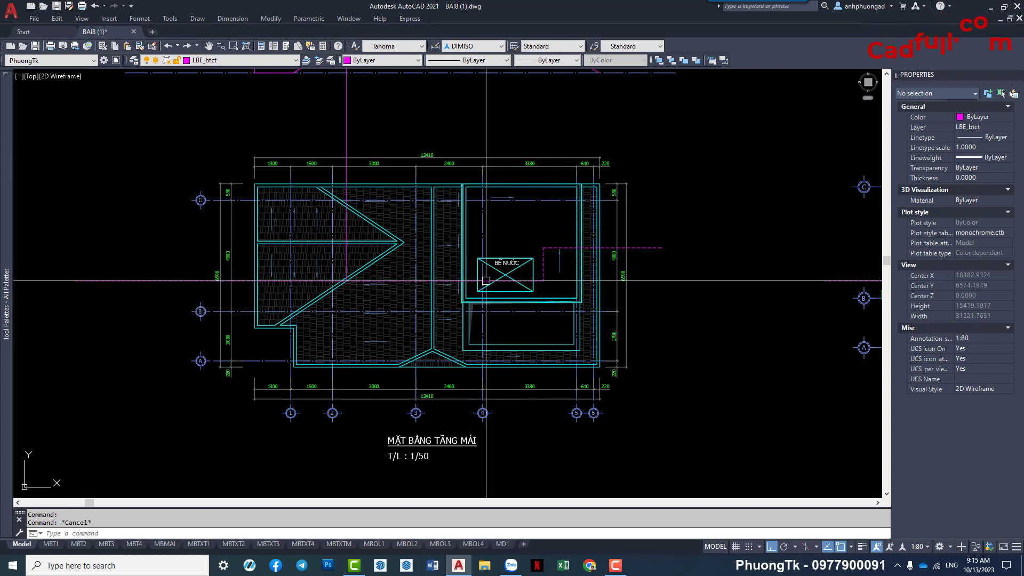
scroll(550, 256, "up", 2)
scroll(491, 297, "down", 5)
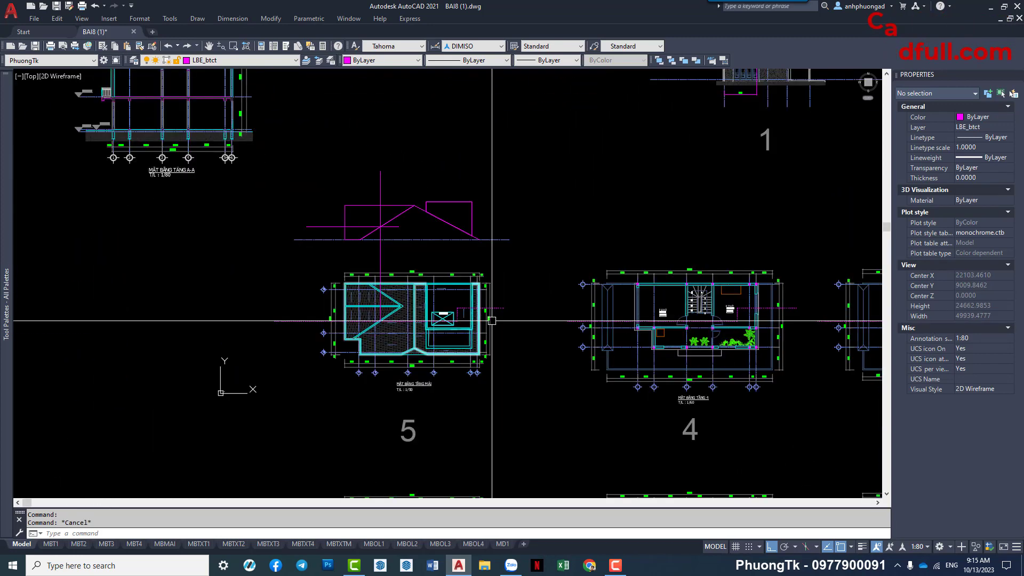
scroll(464, 308, "up", 6)
scroll(420, 280, "down", 2)
scroll(408, 267, "down", 2)
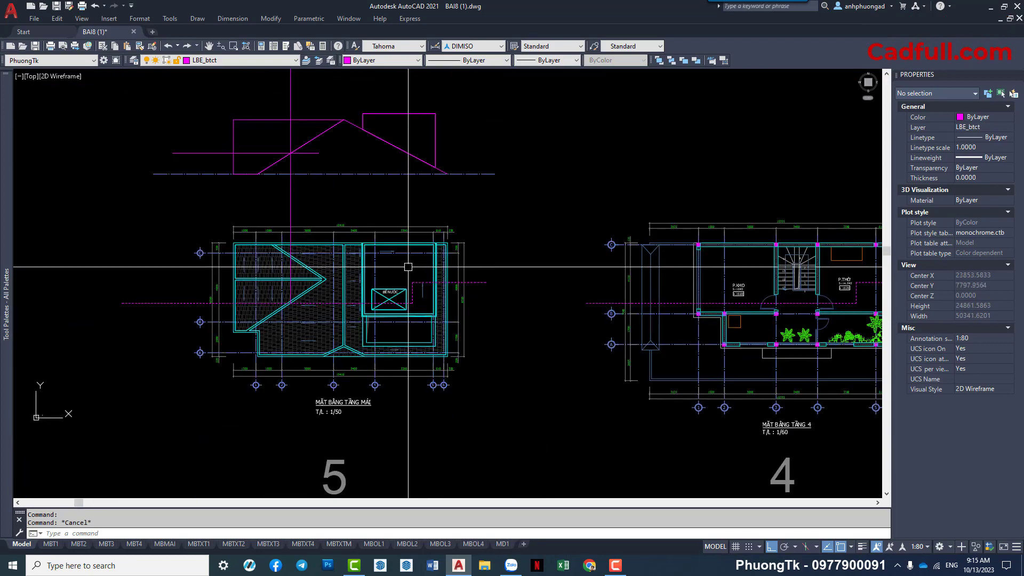
middle_click_drag(408, 271, 227, 259)
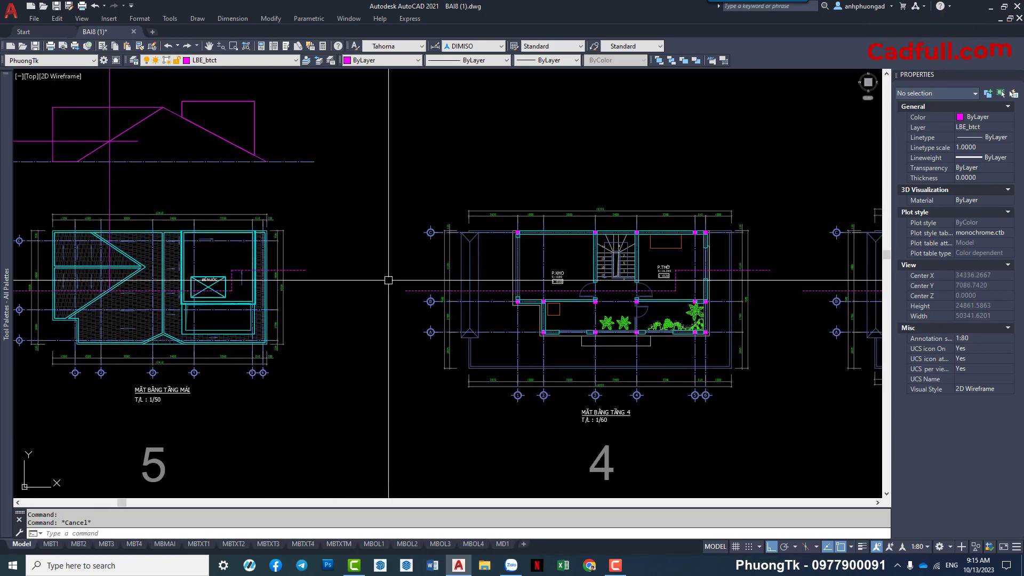
scroll(388, 280, "down", 5)
scroll(525, 234, "up", 7)
scroll(527, 249, "up", 1)
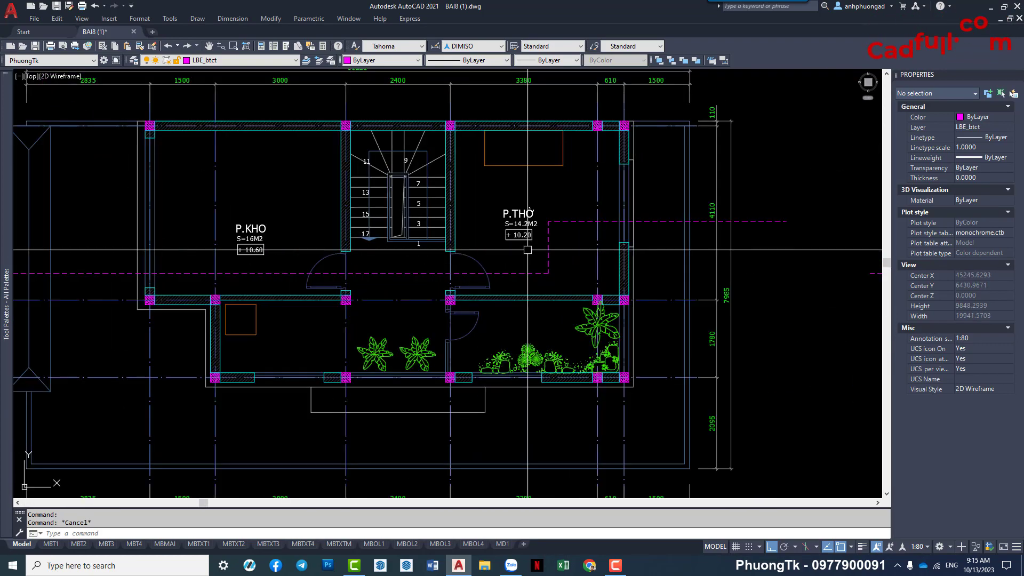
scroll(512, 250, "down", 3)
Centre and zoom on the BỂ NƯỚC water-tank corner of the roof plan.
middle_click_drag(123, 173, 373, 224)
scroll(337, 269, "up", 4)
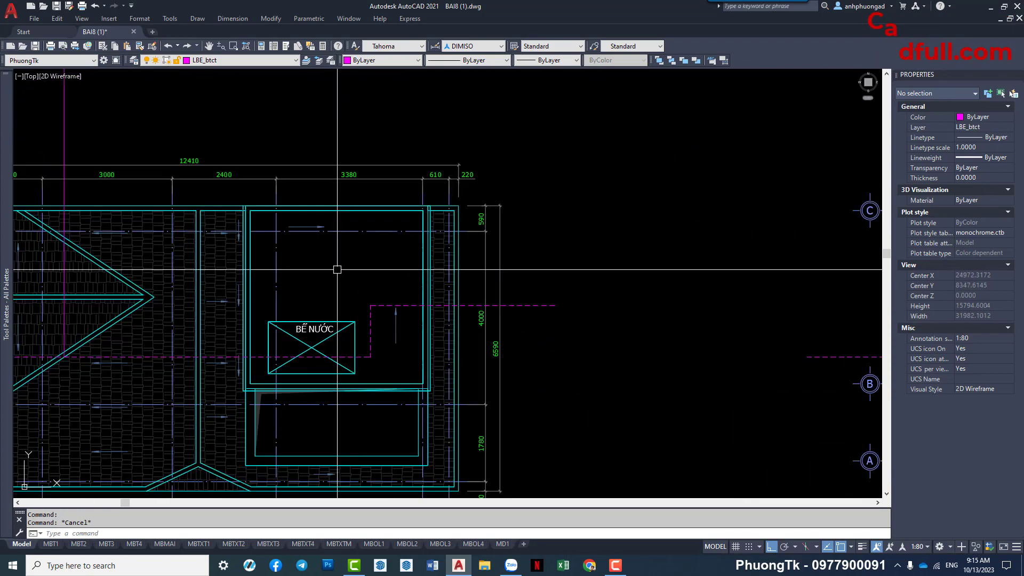
scroll(340, 252, "down", 5)
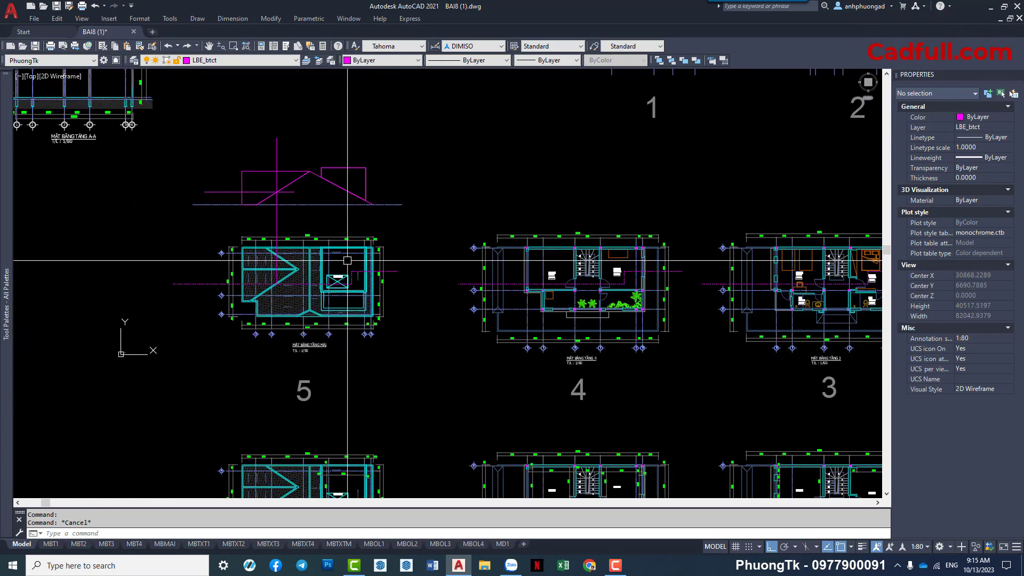
scroll(342, 264, "up", 2)
scroll(344, 251, "up", 2)
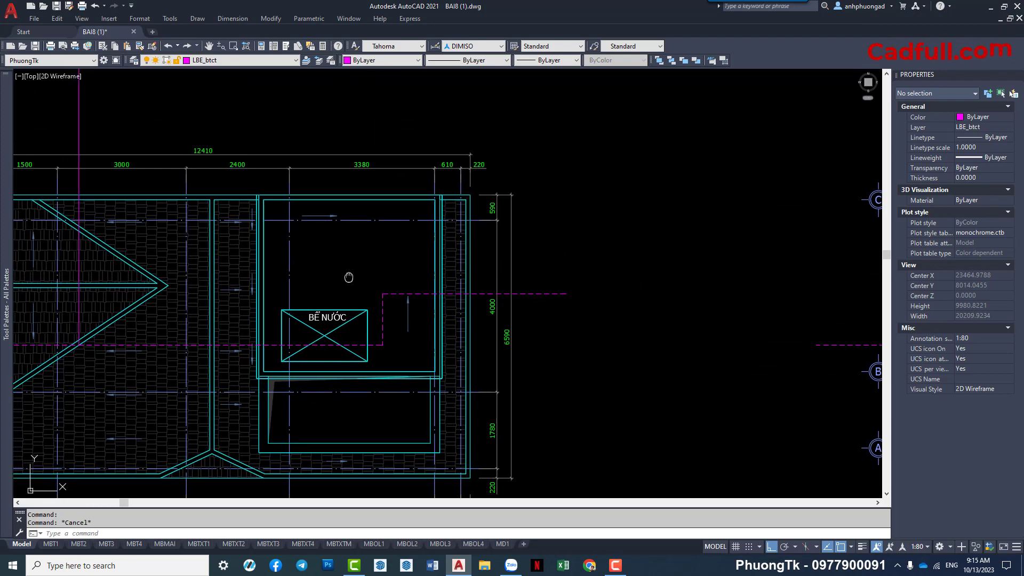
middle_click_drag(344, 269, 350, 278)
scroll(351, 271, "down", 2)
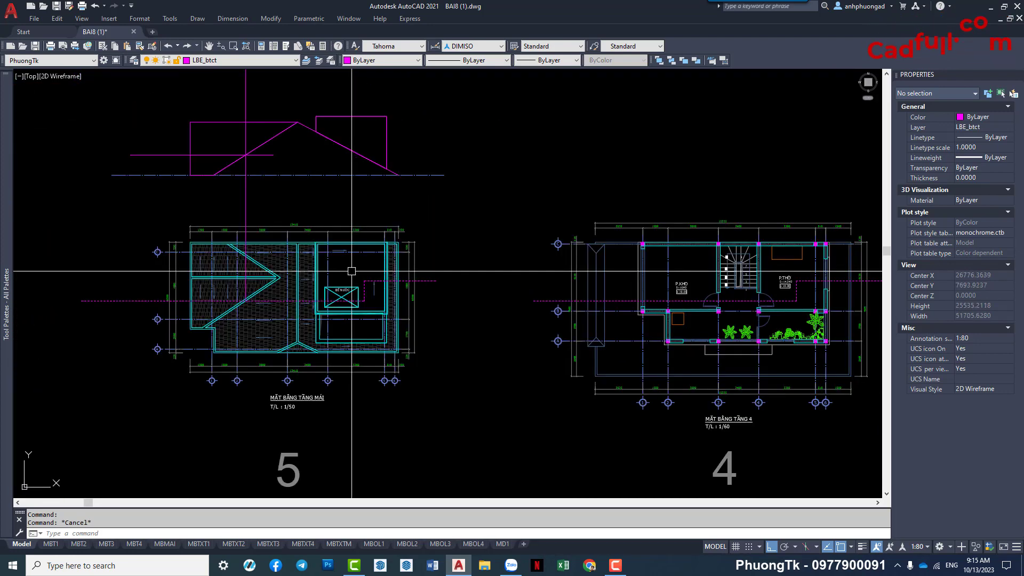
scroll(351, 271, "up", 3)
middle_click_drag(351, 271, 405, 213)
scroll(432, 271, "up", 1)
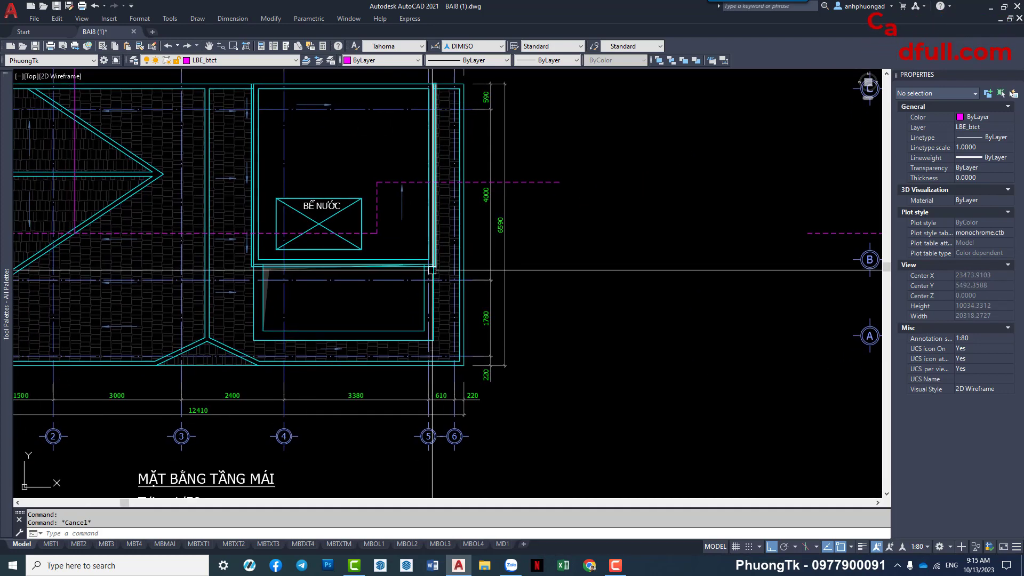
middle_click_drag(432, 270, 443, 291)
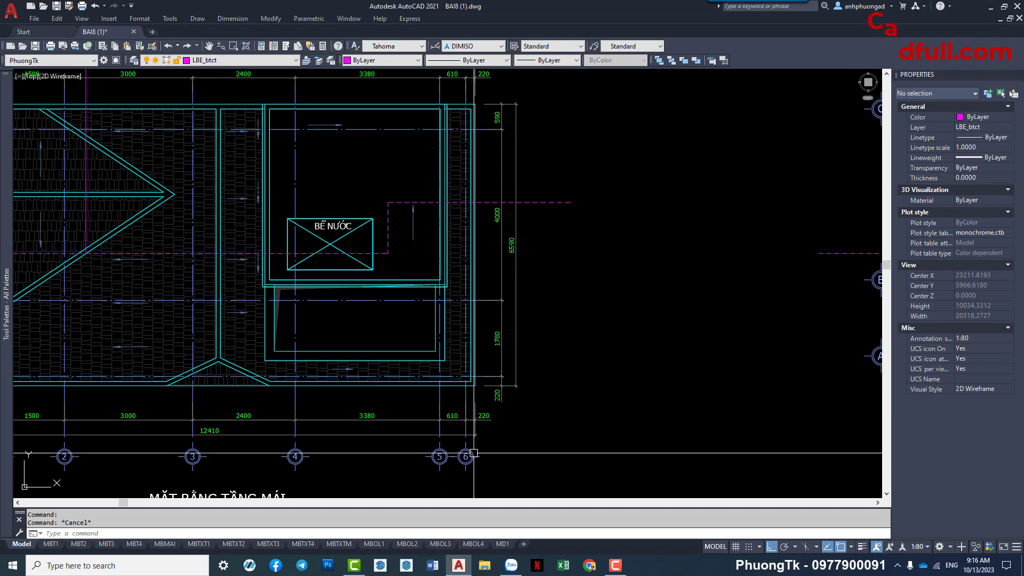
scroll(474, 453, "down", 5)
scroll(533, 297, "down", 3)
scroll(494, 229, "up", 1)
scroll(487, 247, "up", 3)
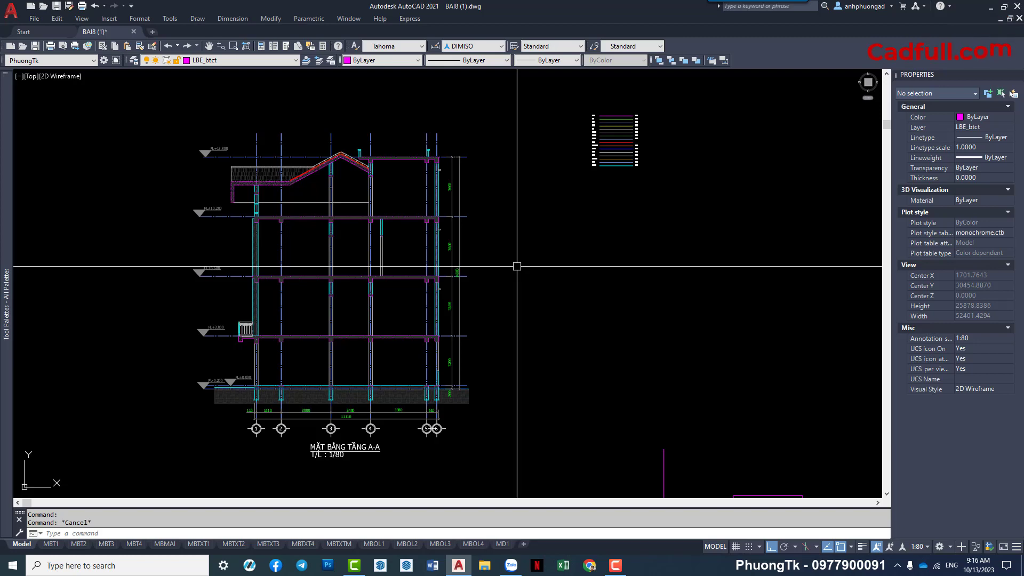
scroll(442, 254, "up", 4)
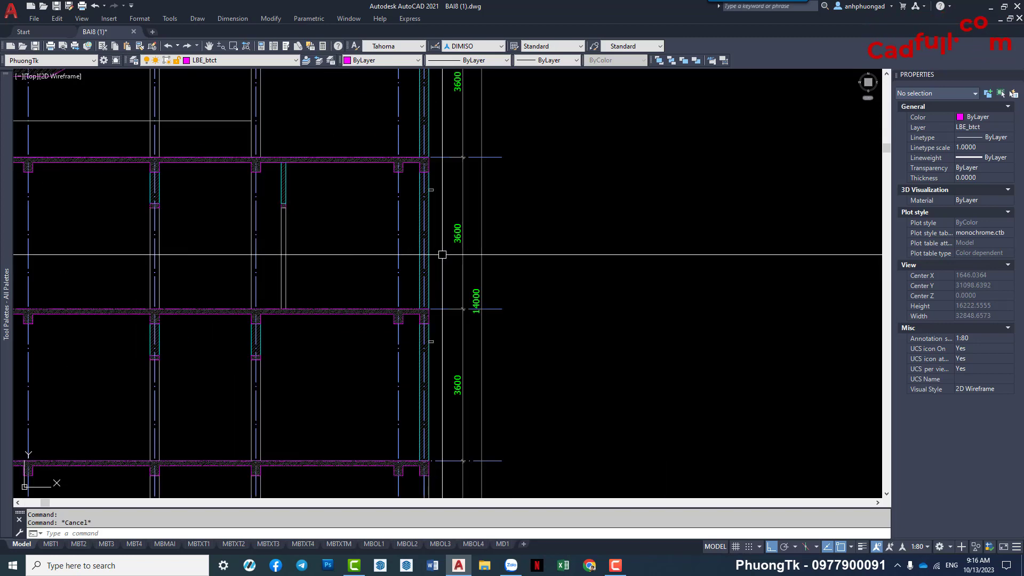
scroll(445, 258, "down", 2)
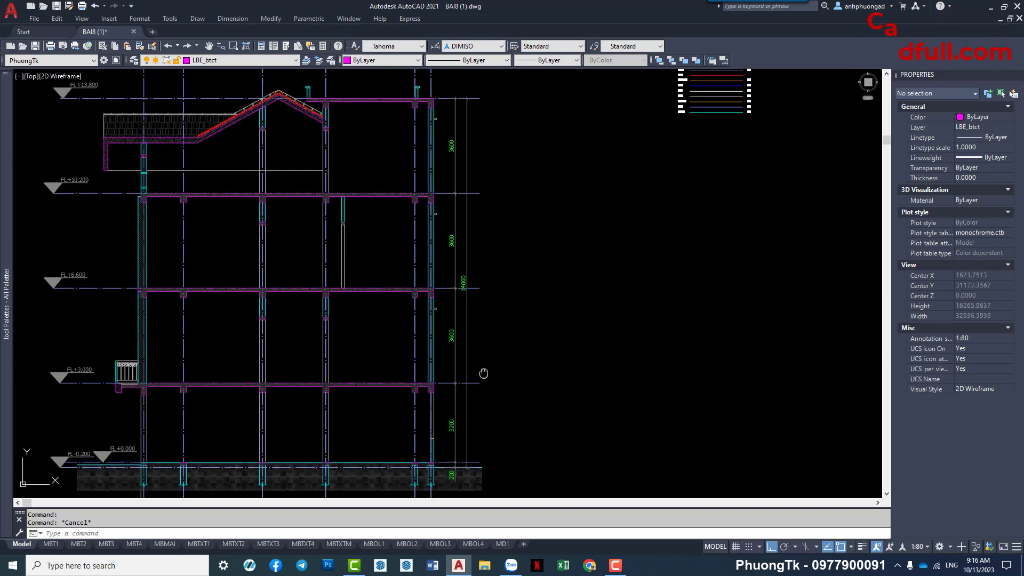
mouse_move(482, 373)
middle_mouse_down()
mouse_move(483, 309)
mouse_move(478, 380)
middle_mouse_up()
scroll(480, 377, "down", 2)
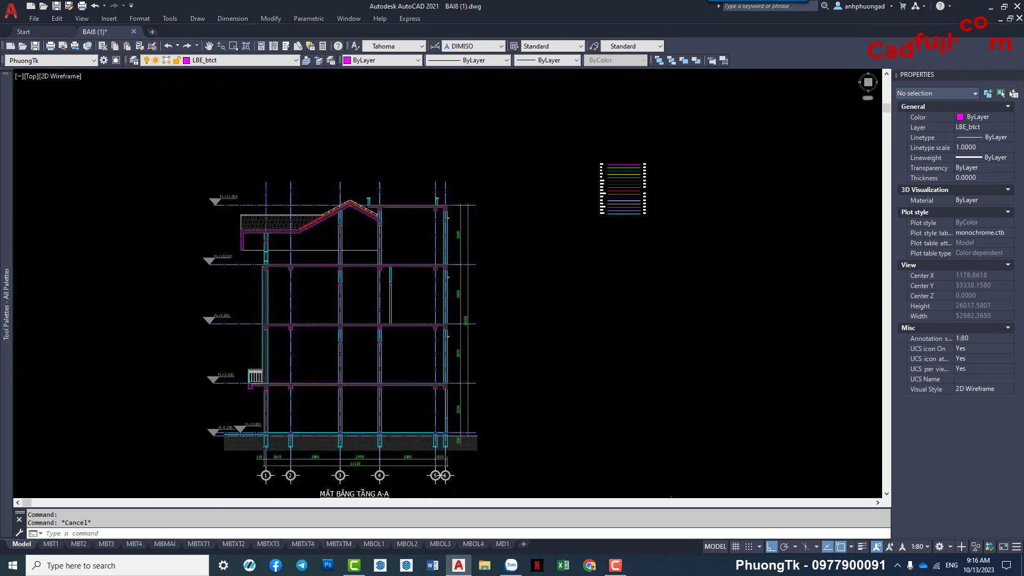
scroll(433, 216, "up", 4)
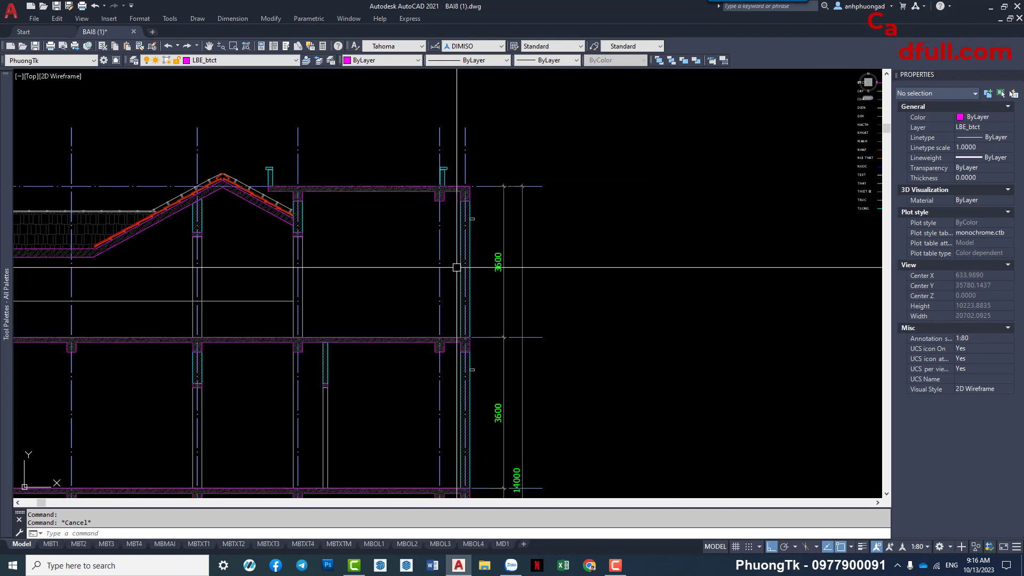
scroll(457, 269, "down", 3)
middle_click_drag(530, 288, 507, 201)
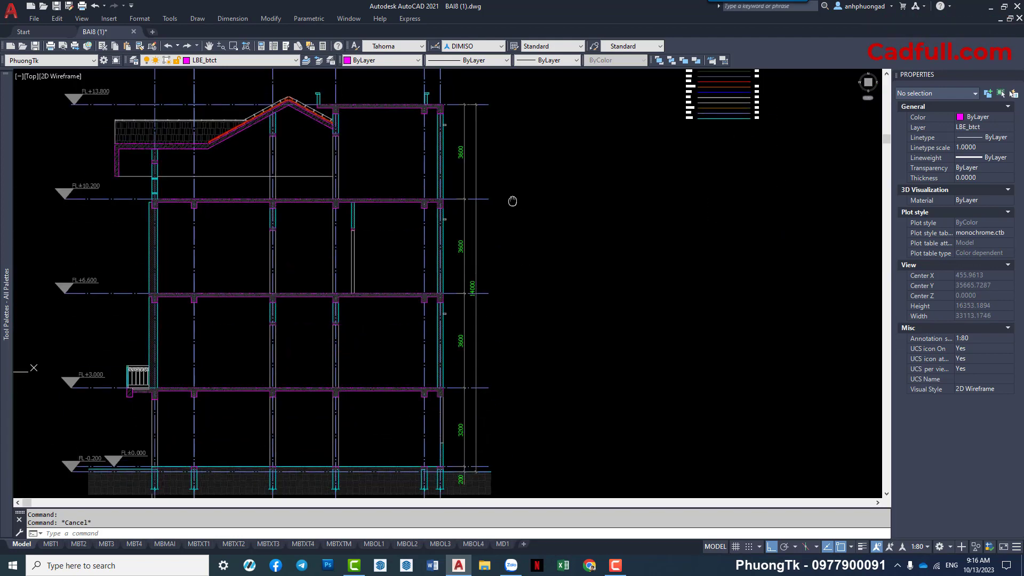
scroll(508, 201, "down", 1)
scroll(499, 252, "down", 2)
scroll(476, 384, "up", 2)
scroll(459, 385, "up", 2)
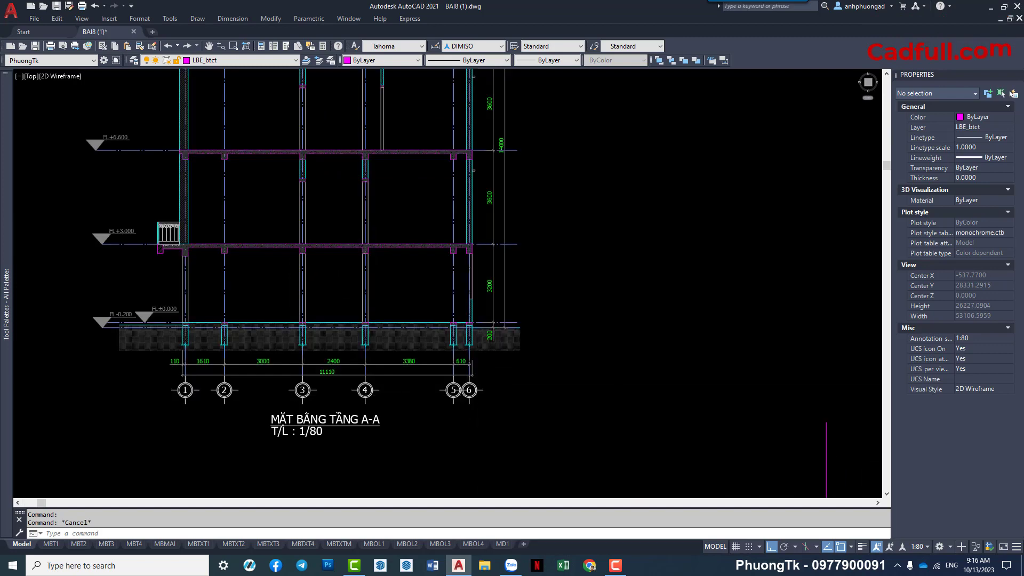
scroll(436, 386, "up", 2)
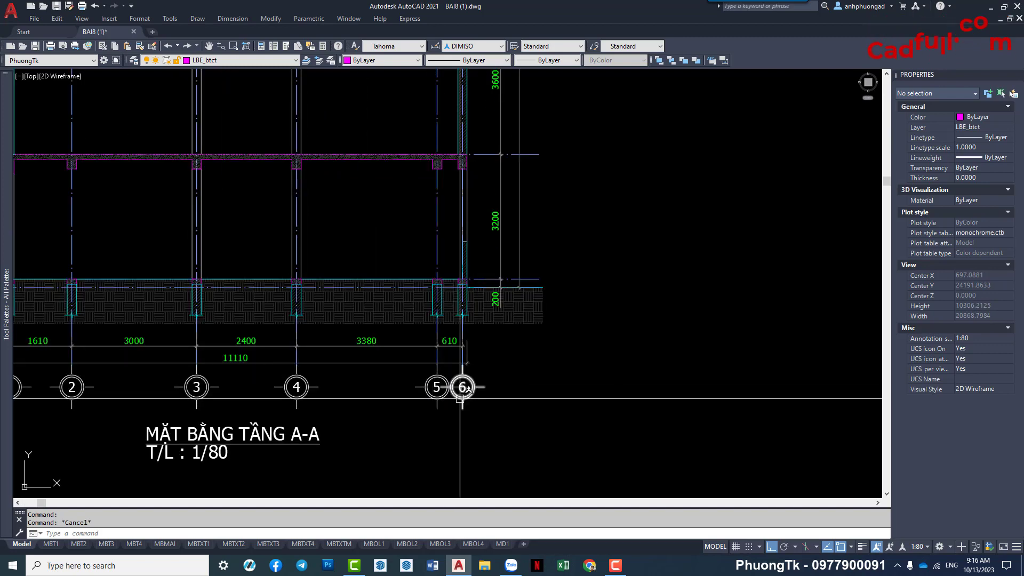
scroll(462, 387, "down", 3)
scroll(448, 328, "up", 3)
scroll(442, 319, "up", 4)
scroll(442, 315, "down", 5)
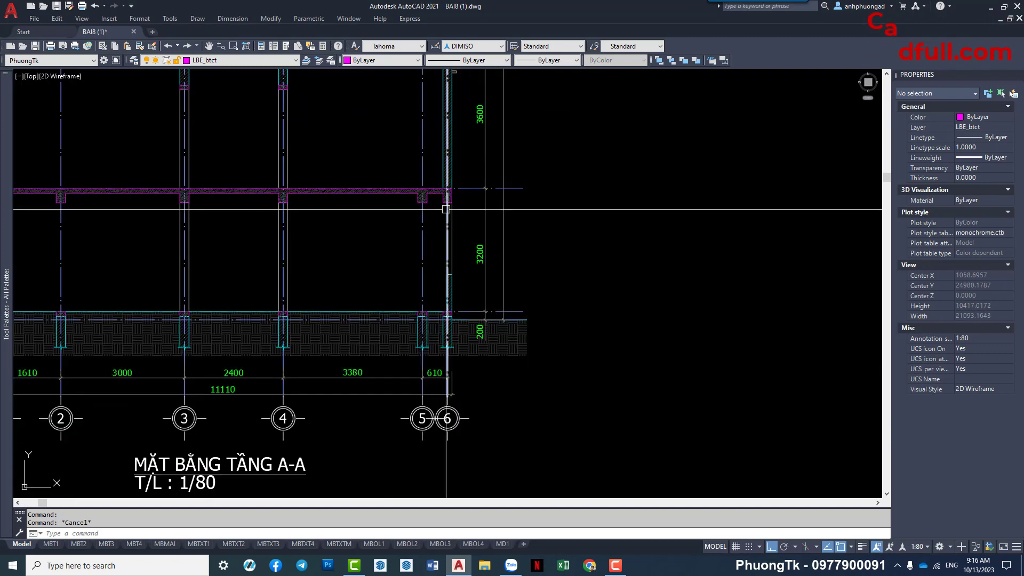
middle_click_drag(447, 209, 420, 345)
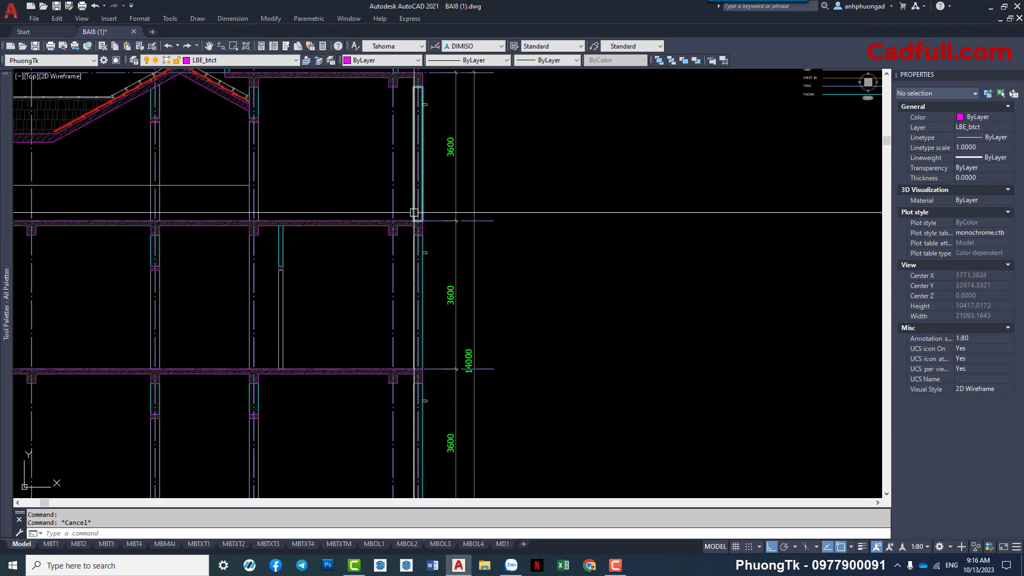
middle_click_drag(415, 213, 418, 309)
scroll(426, 373, "down", 2)
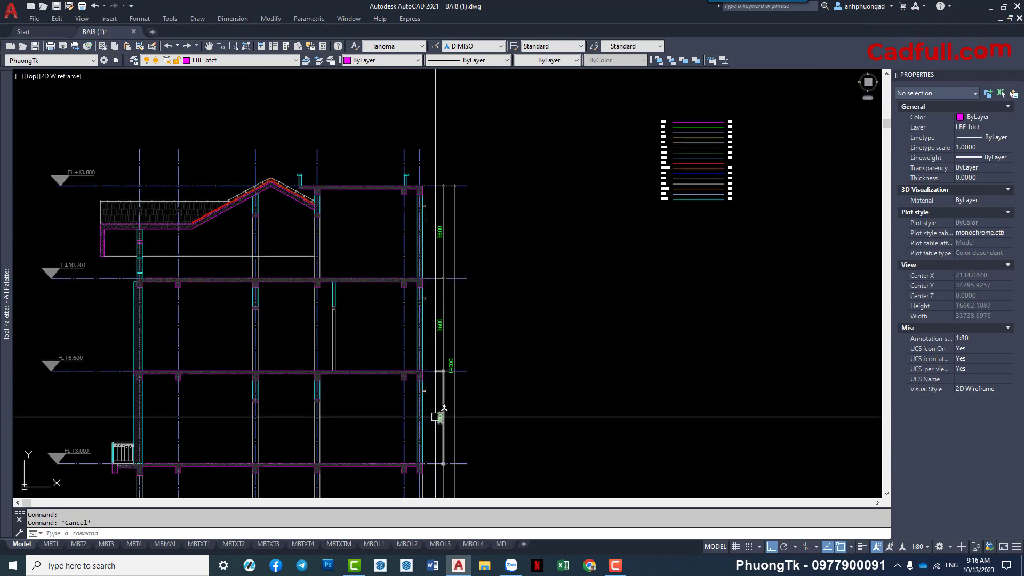
middle_click_drag(441, 406, 443, 387)
middle_click_drag(498, 343, 504, 231)
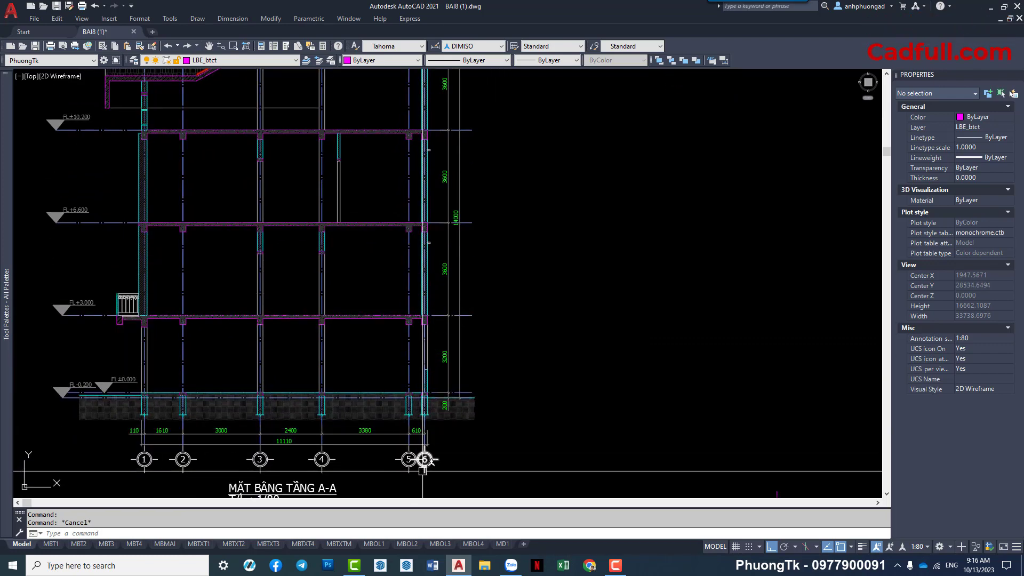
Zoom out and pan across elevations 1 to 3 and floor plans 4, 3 and 2.
scroll(419, 317, "down", 2)
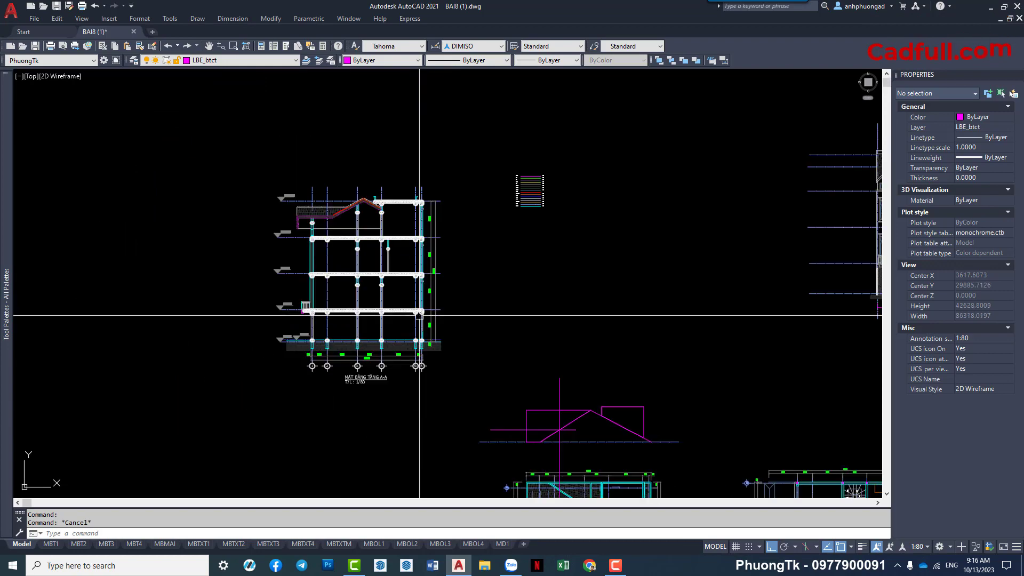
scroll(419, 320, "up", 2)
scroll(419, 322, "down", 5)
middle_click_drag(455, 334, 337, 342)
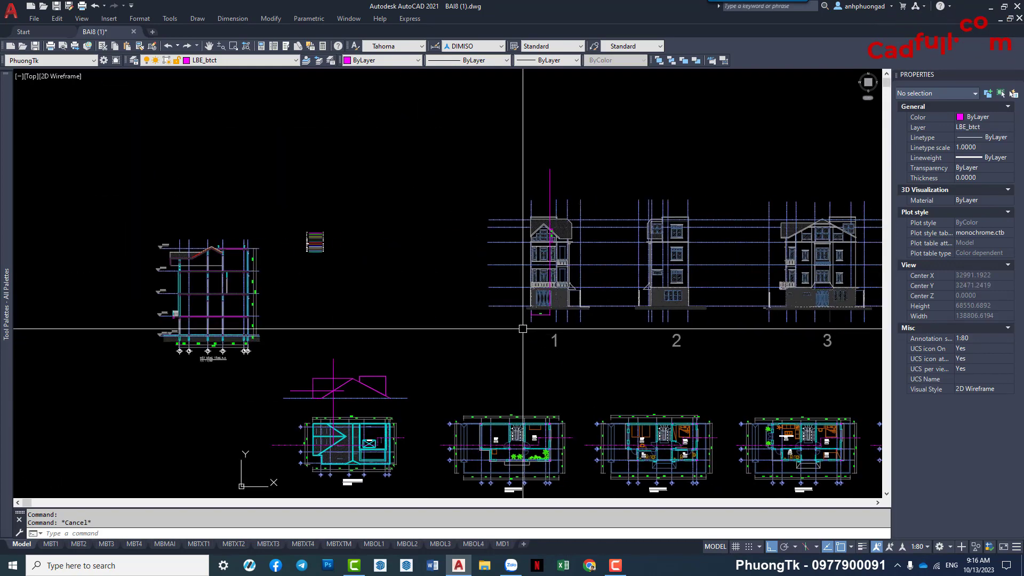
scroll(467, 343, "up", 5)
scroll(605, 363, "down", 3)
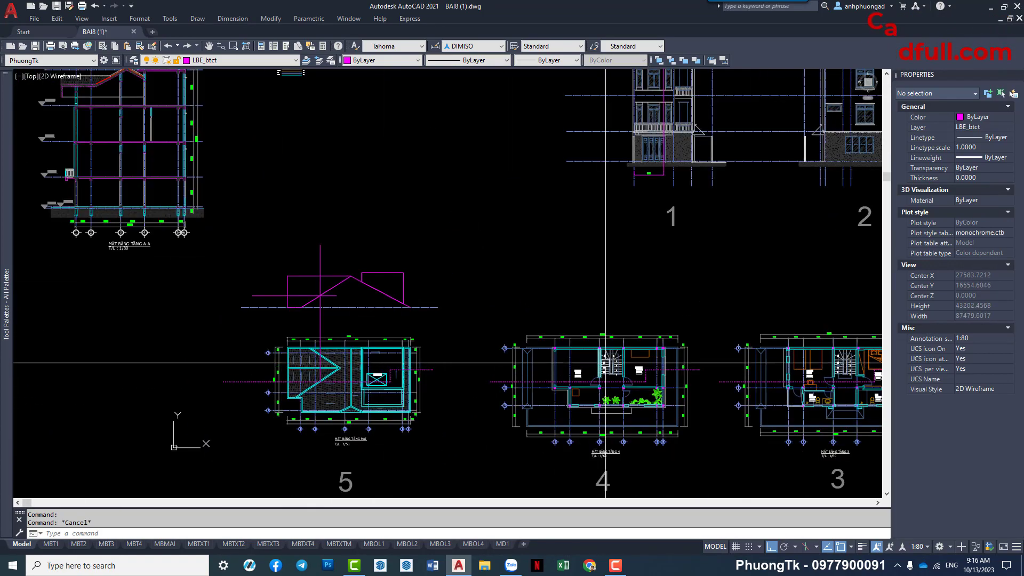
mouse_move(605, 363)
middle_mouse_down()
mouse_move(355, 352)
mouse_move(311, 337)
middle_mouse_up()
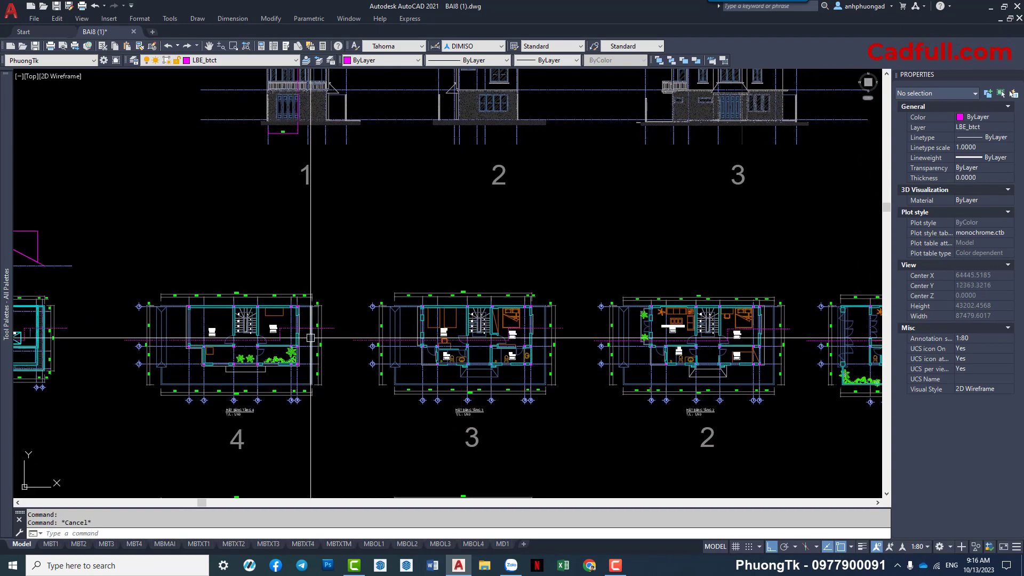
scroll(310, 337, "up", 3)
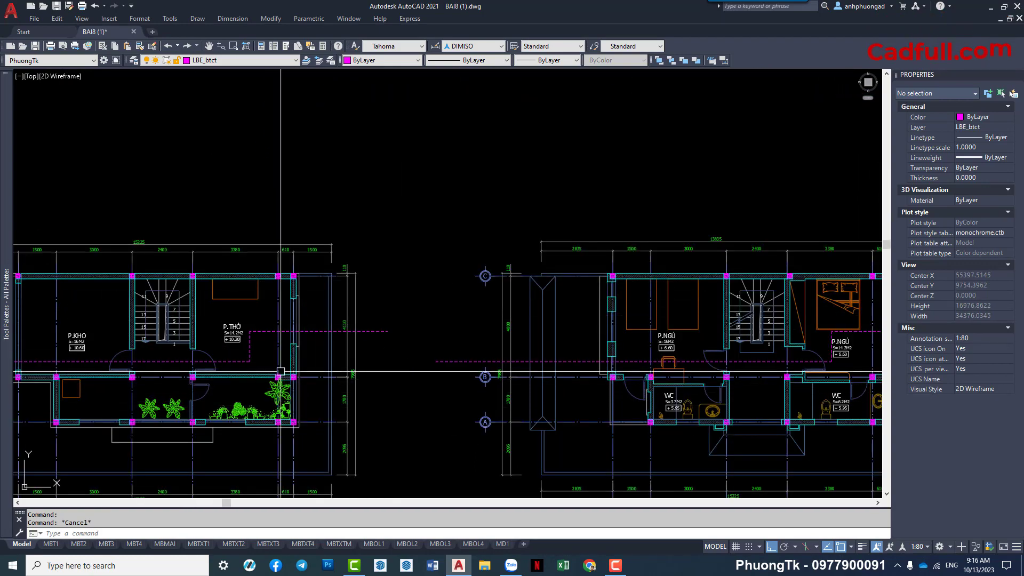
scroll(278, 276, "down", 5)
middle_click_drag(306, 297, 360, 421)
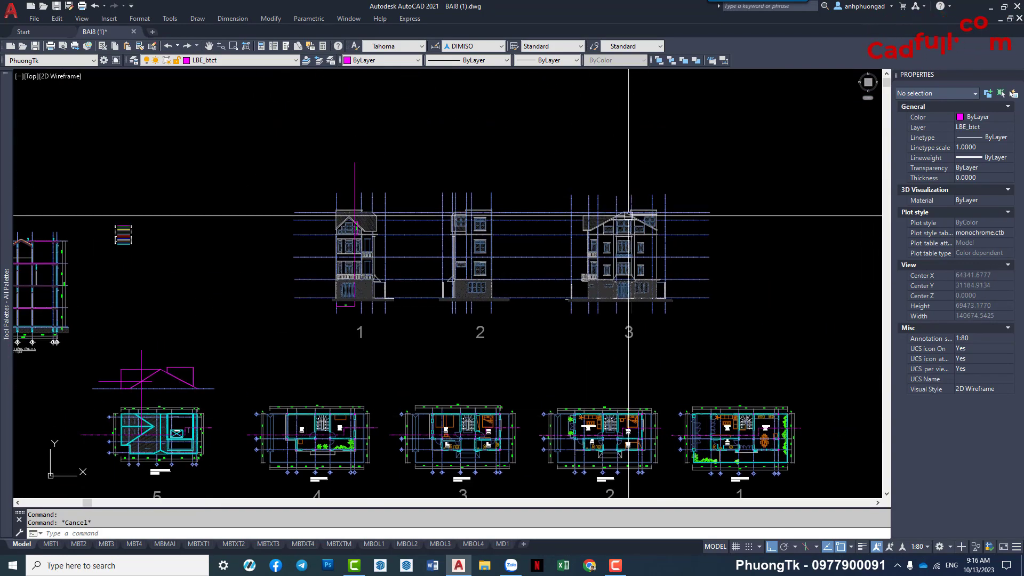
scroll(635, 208, "up", 2)
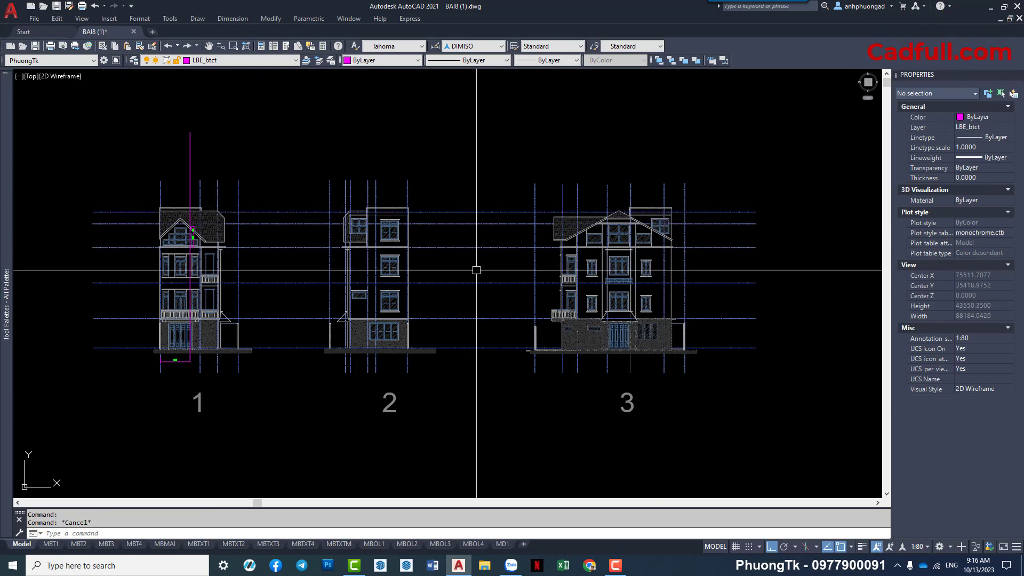
Pan to the roof plan area and zoom in on the magenta roof section sketch.
scroll(485, 277, "down", 2)
middle_click_drag(347, 320, 450, 309)
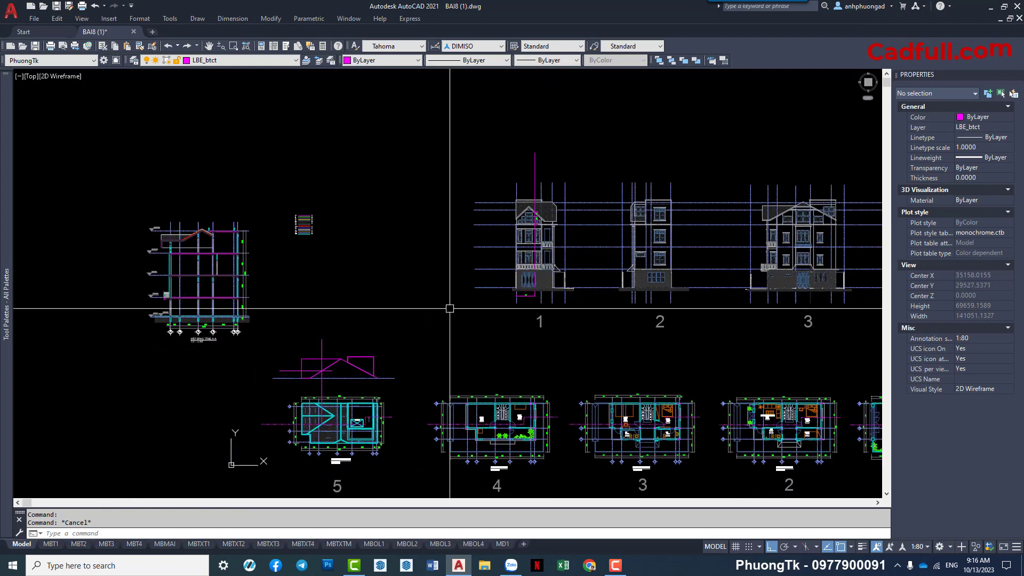
scroll(225, 317, "up", 2)
scroll(245, 334, "down", 1)
scroll(351, 328, "down", 1)
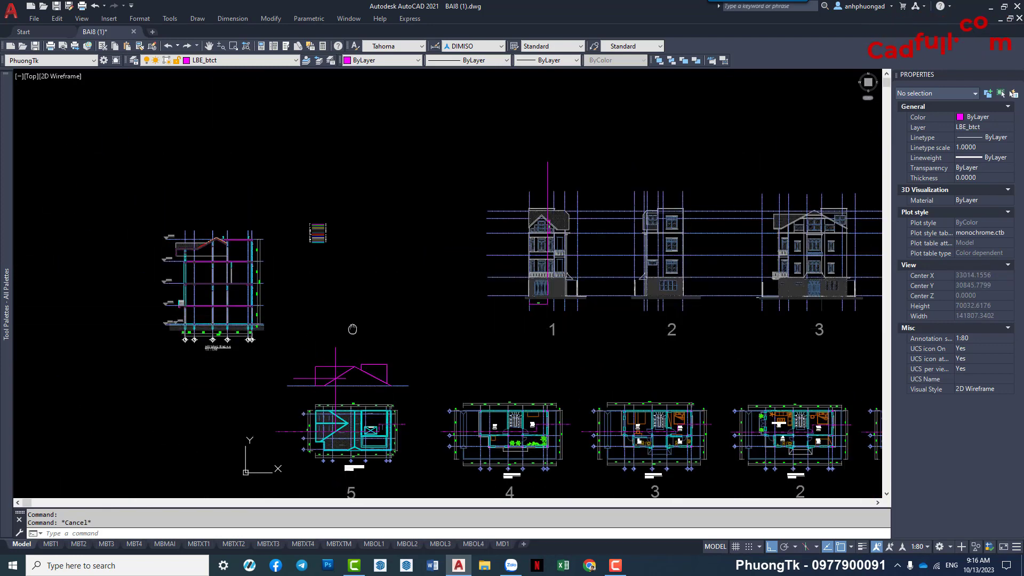
mouse_move(351, 328)
middle_mouse_down()
mouse_move(429, 324)
mouse_move(432, 221)
middle_mouse_up()
scroll(404, 317, "up", 4)
scroll(373, 209, "up", 4)
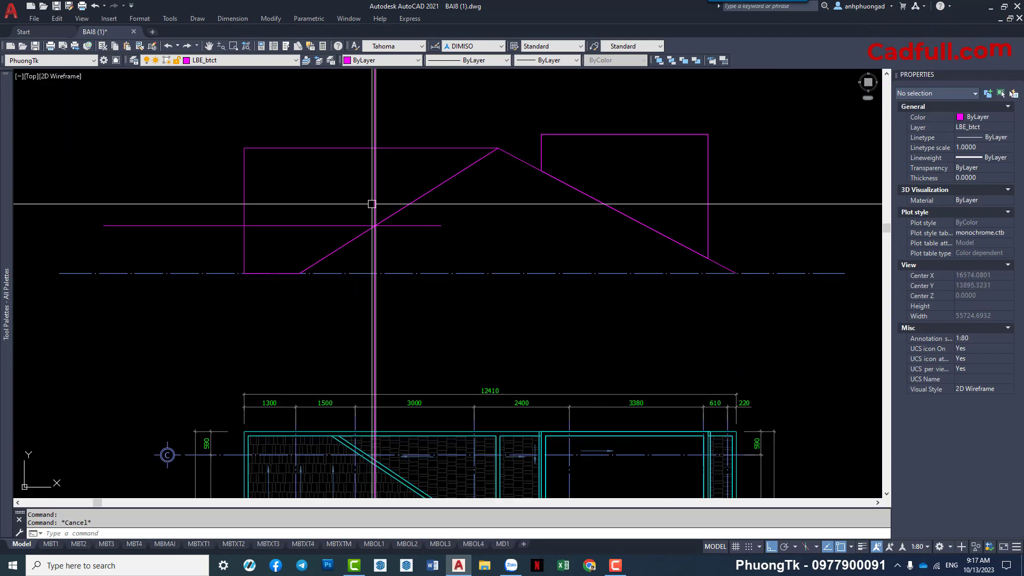
scroll(408, 258, "down", 5)
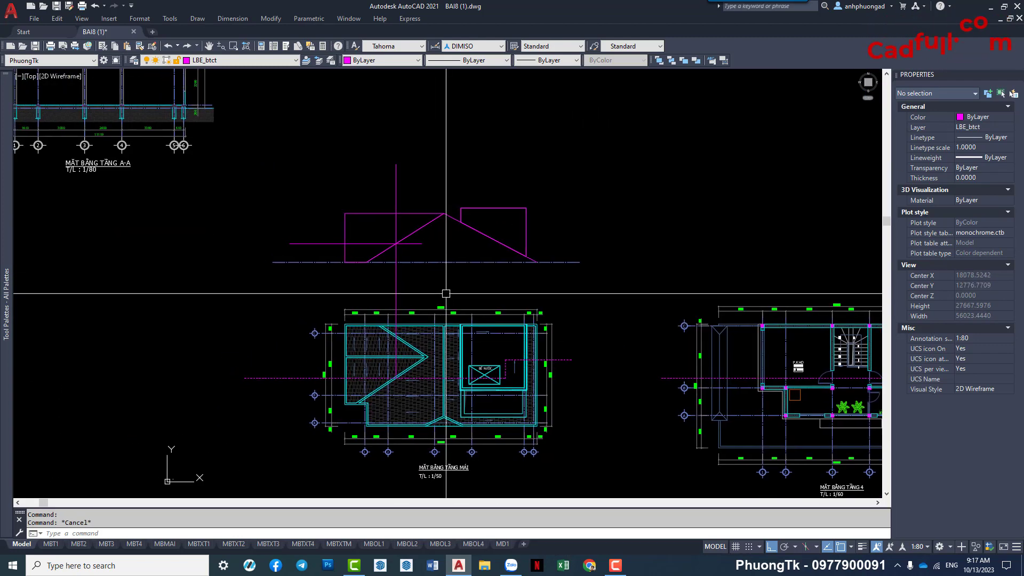
scroll(374, 208, "down", 5)
scroll(283, 142, "up", 5)
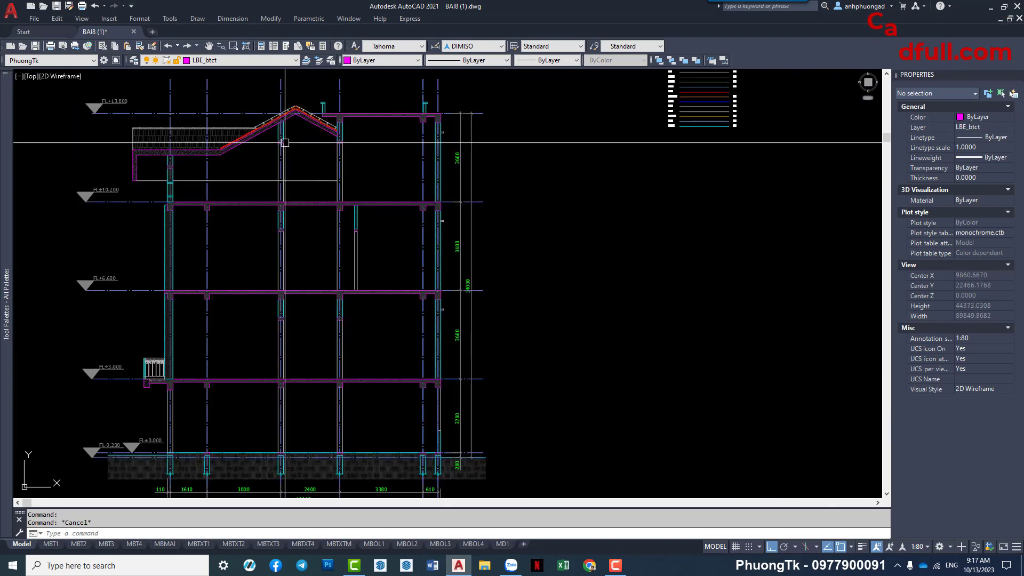
scroll(267, 136, "up", 3)
mouse_move(266, 136)
middle_mouse_down()
mouse_move(286, 190)
mouse_move(266, 224)
middle_mouse_up()
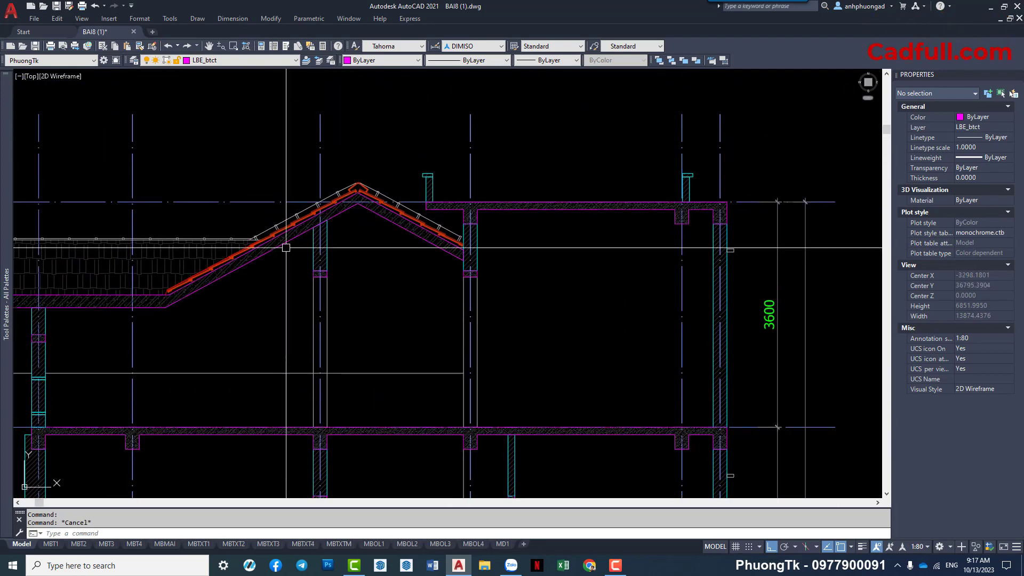
scroll(267, 224, "up", 4)
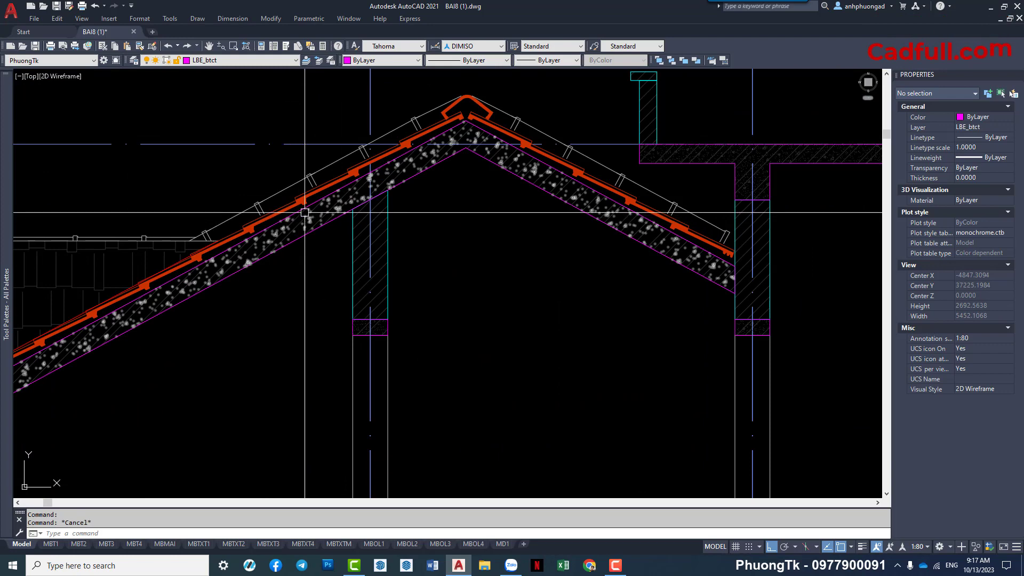
scroll(625, 226, "up", 2)
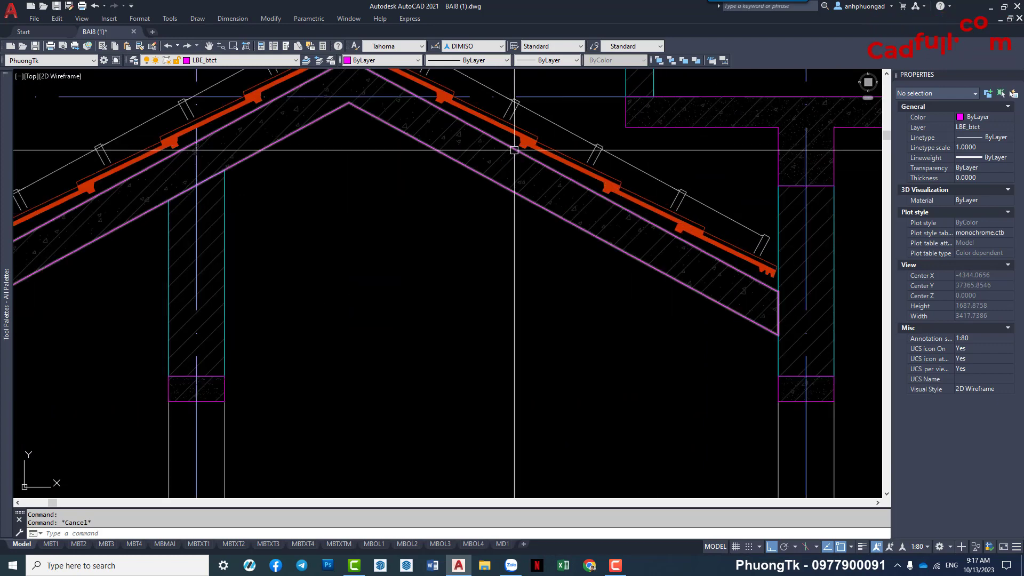
middle_click_drag(747, 263, 641, 357)
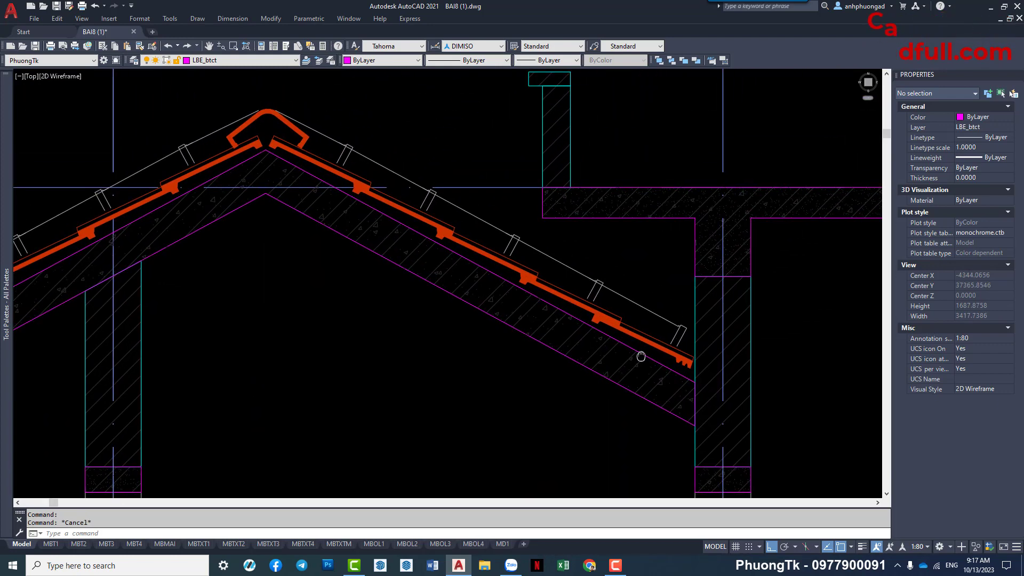
scroll(587, 323, "up", 6)
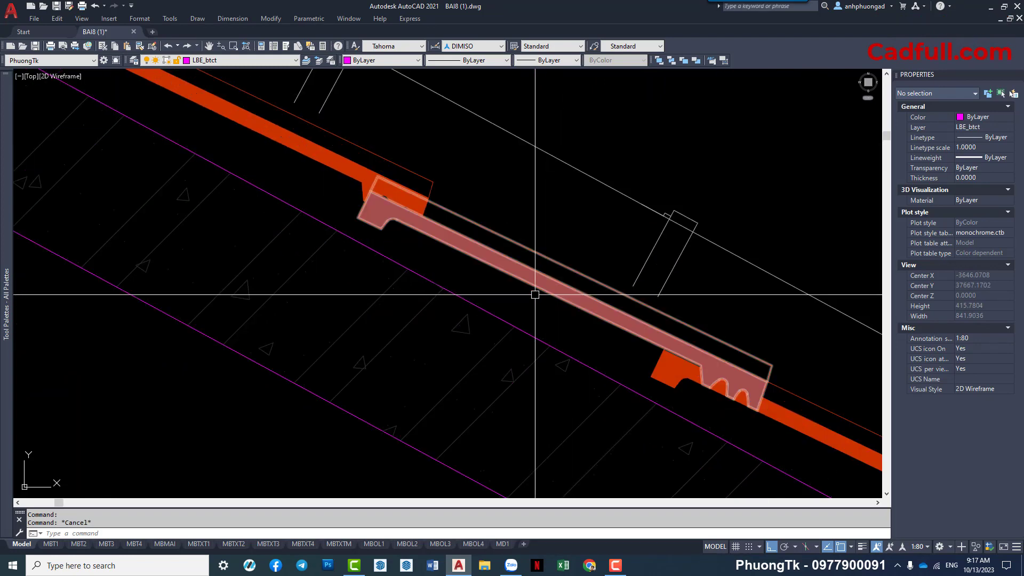
scroll(397, 234, "down", 3)
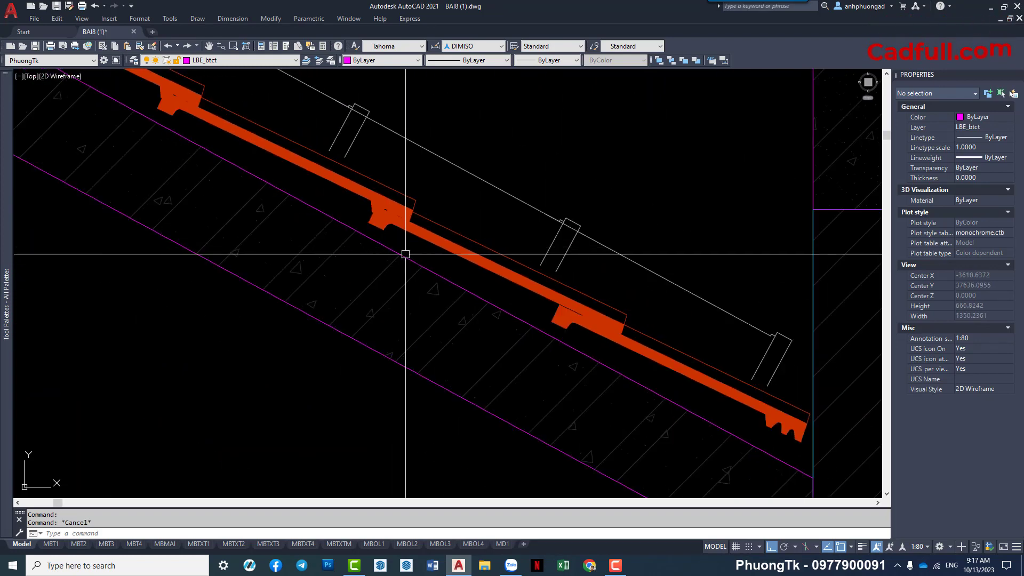
scroll(405, 254, "down", 1)
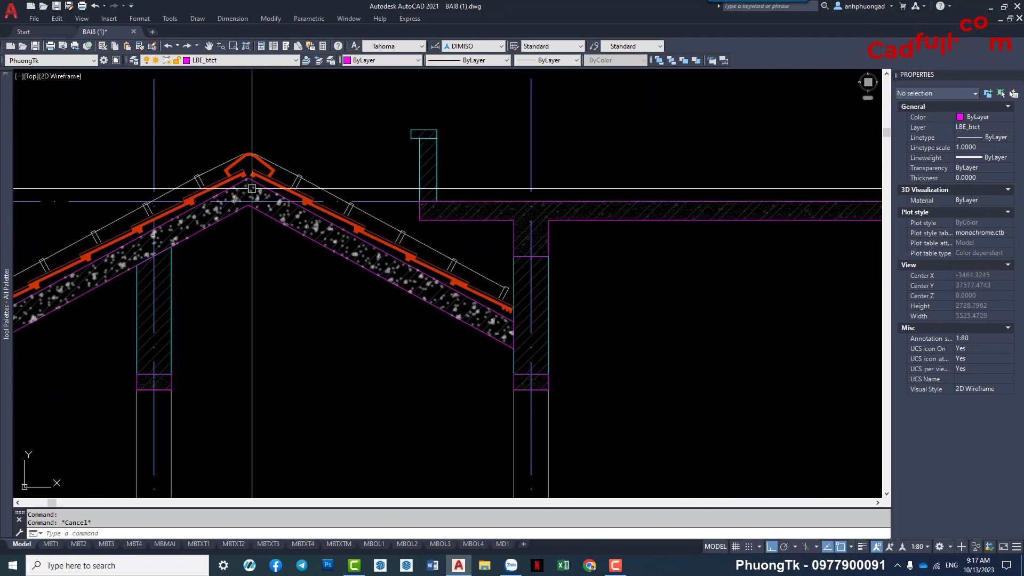
scroll(261, 182, "up", 3)
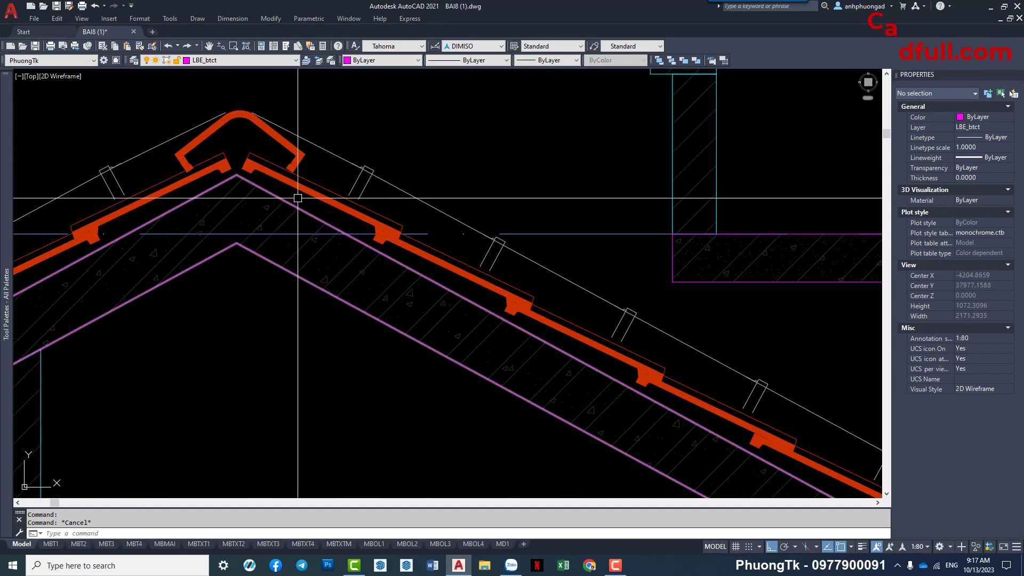
scroll(312, 208, "down", 7)
scroll(331, 267, "down", 2)
middle_click_drag(335, 294, 366, 319)
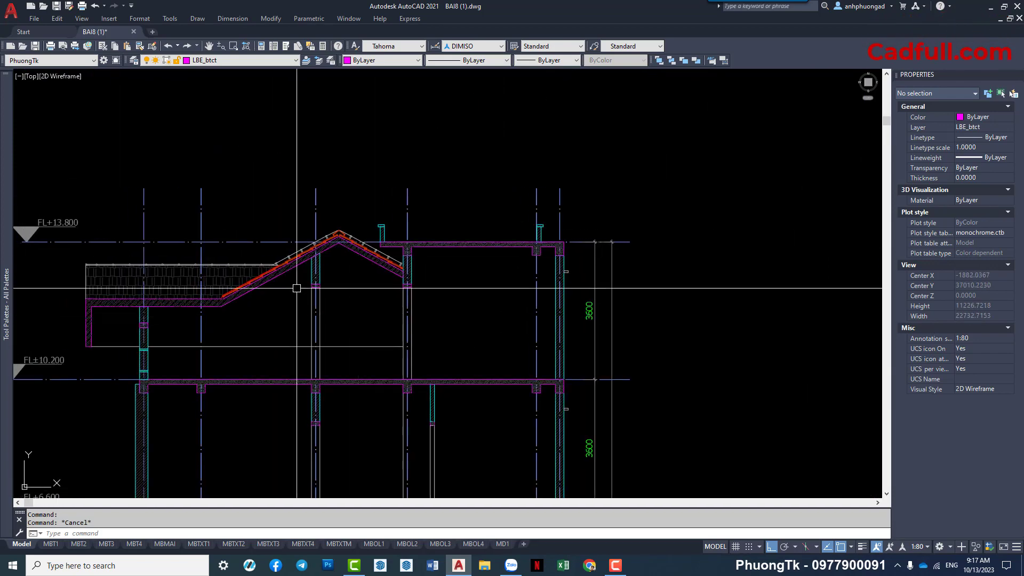
scroll(297, 288, "up", 2)
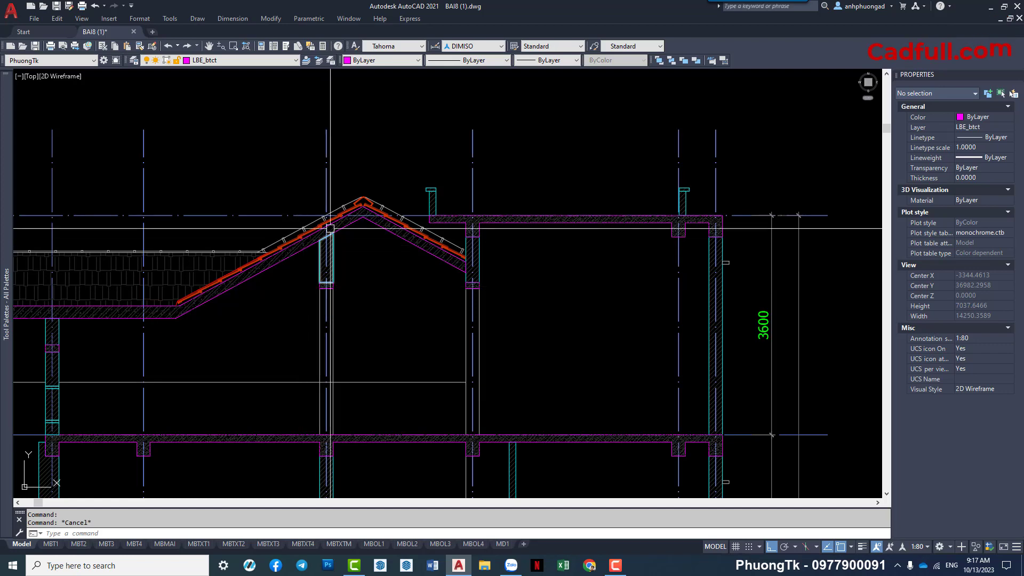
scroll(330, 228, "up", 6)
scroll(322, 257, "up", 3)
scroll(316, 271, "up", 1)
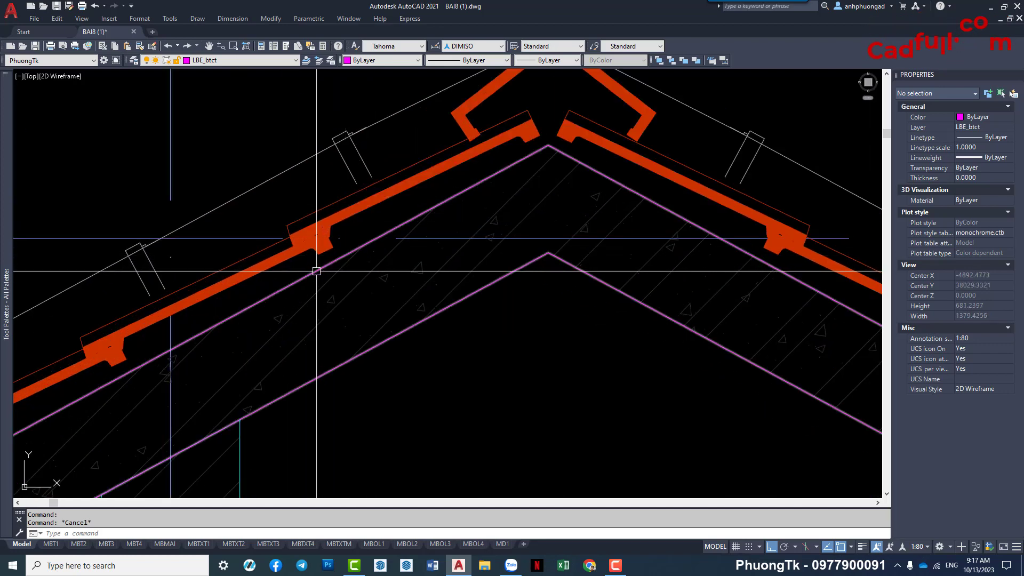
scroll(316, 271, "down", 7)
scroll(386, 226, "up", 3)
scroll(470, 174, "down", 4)
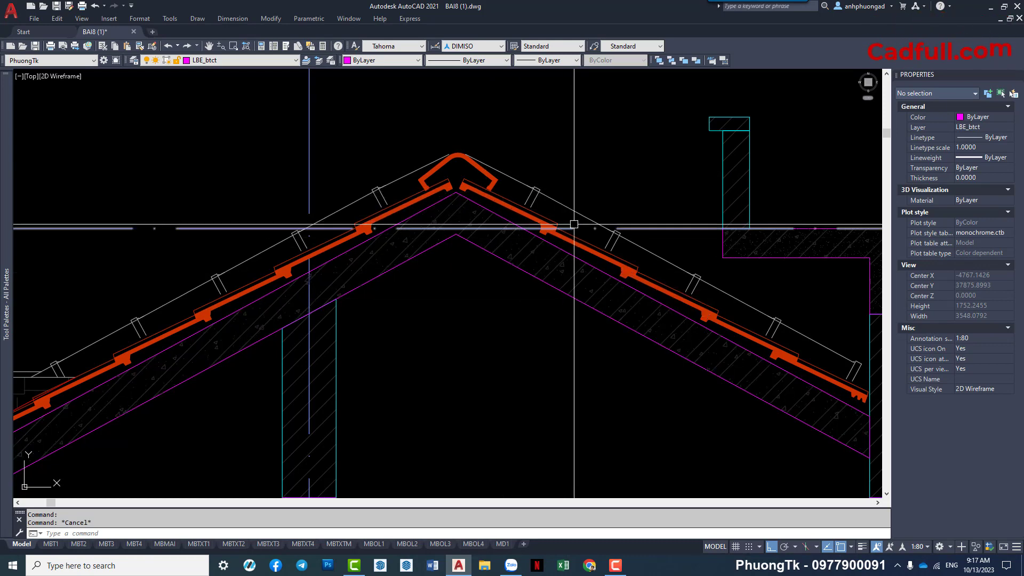
scroll(587, 267, "down", 4)
middle_click_drag(587, 266, 506, 228)
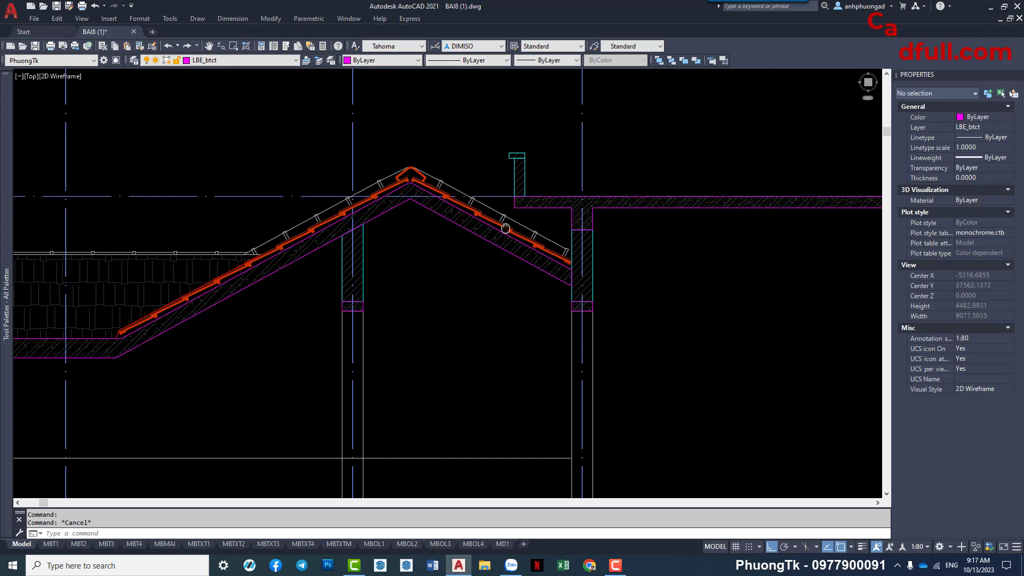
scroll(396, 201, "up", 4)
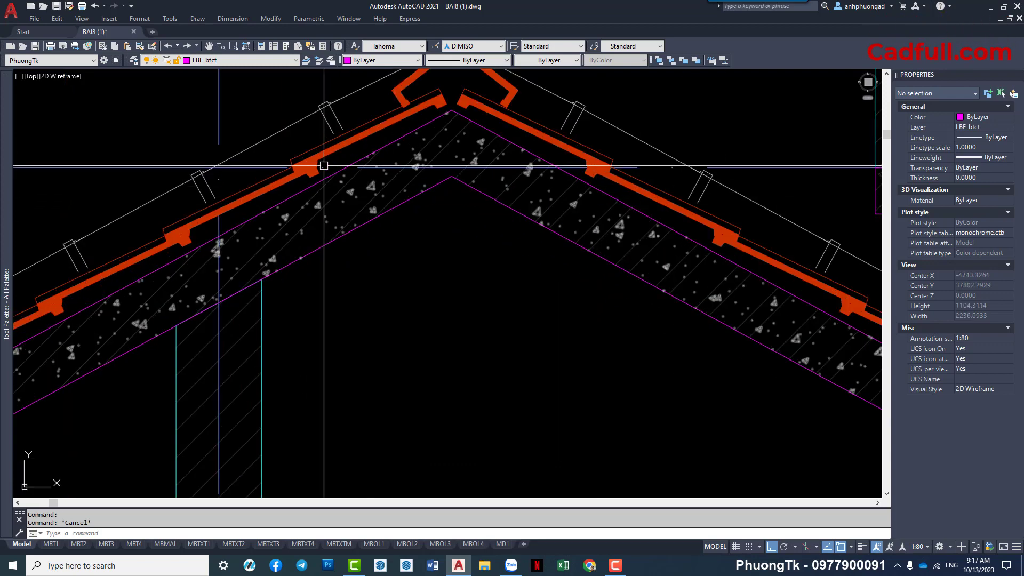
scroll(321, 165, "down", 1)
scroll(331, 182, "down", 2)
scroll(349, 197, "down", 1)
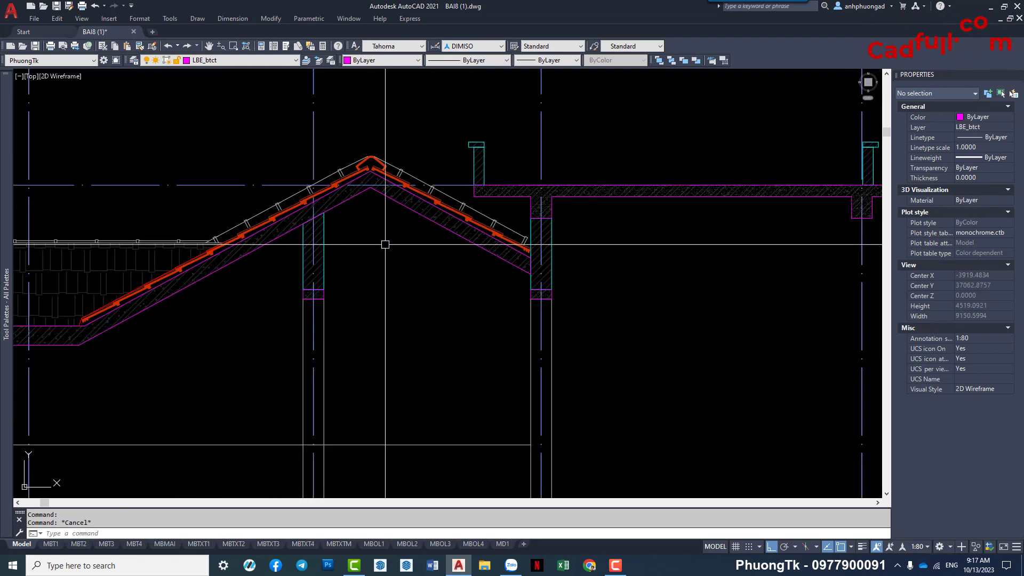
scroll(385, 244, "down", 6)
scroll(480, 299, "down", 2)
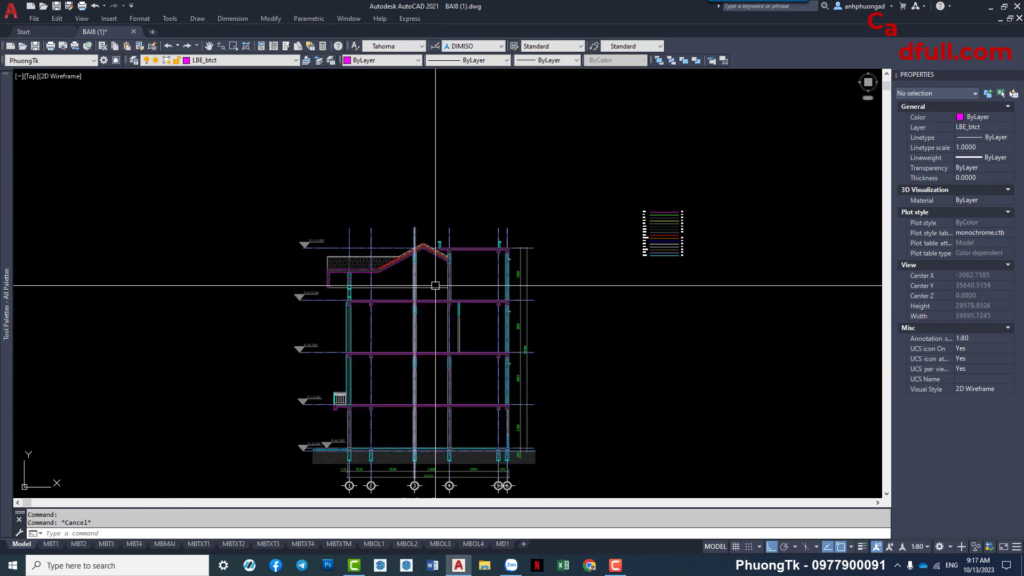
scroll(435, 286, "down", 1)
middle_click_drag(458, 320, 317, 235)
scroll(480, 384, "up", 3)
mouse_move(496, 406)
middle_mouse_down()
mouse_move(479, 281)
mouse_move(509, 338)
middle_mouse_up()
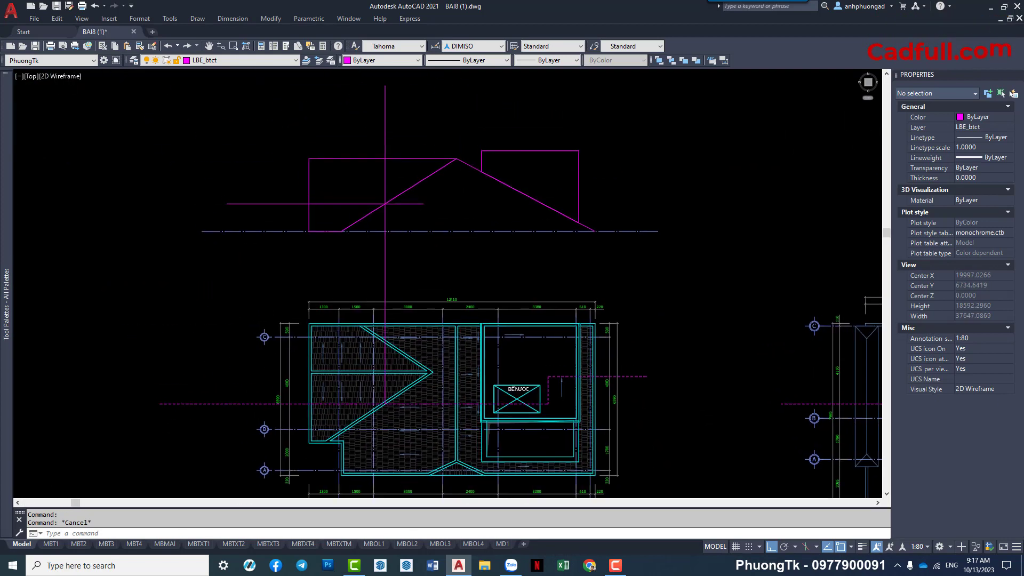
Draw a thin rectangle from the sketch's top-left corner to near the roof ridge.
scroll(376, 160, "up", 2)
scroll(391, 223, "up", 2)
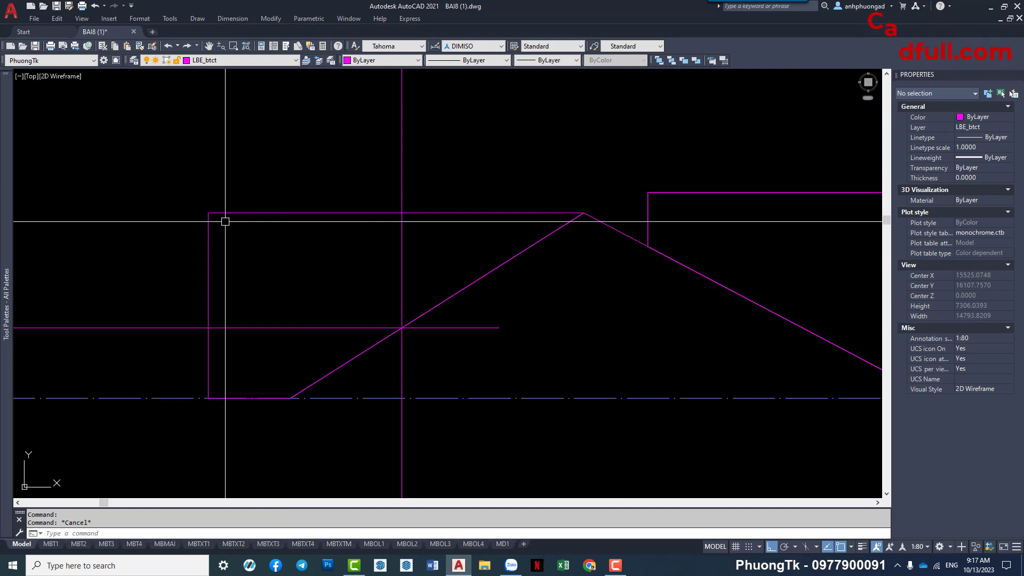
type("rec")
key("Return")
left_click(338, 285)
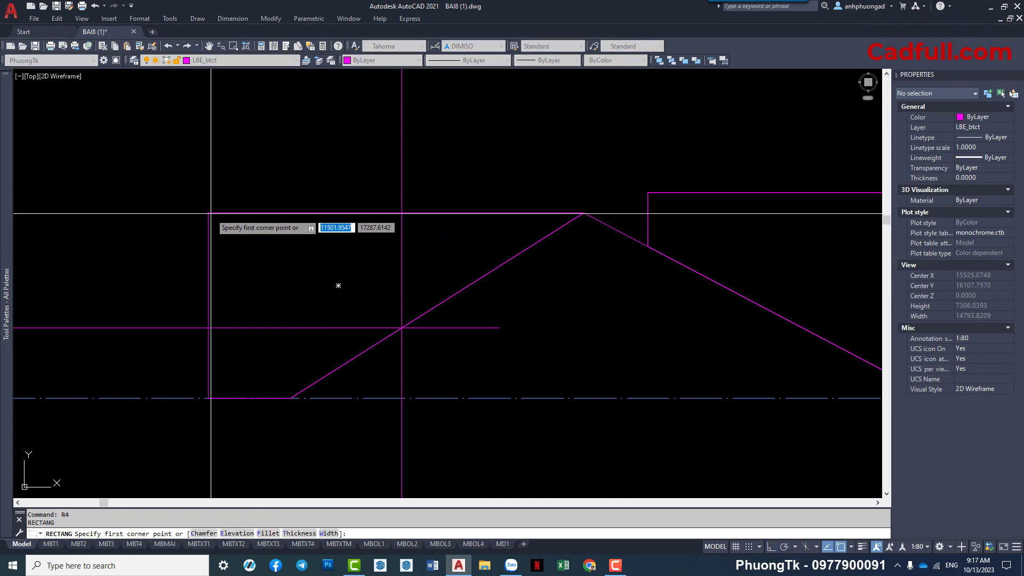
left_click(578, 223)
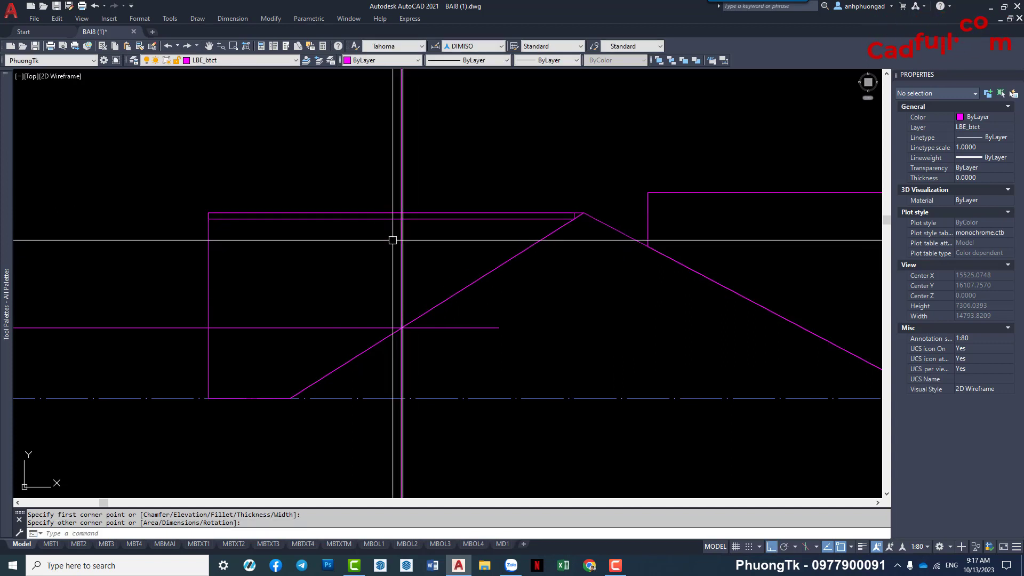
Select the thin rectangle's corner grip, then cancel the accidental stretch.
left_click(378, 216)
scroll(587, 234, "up", 2)
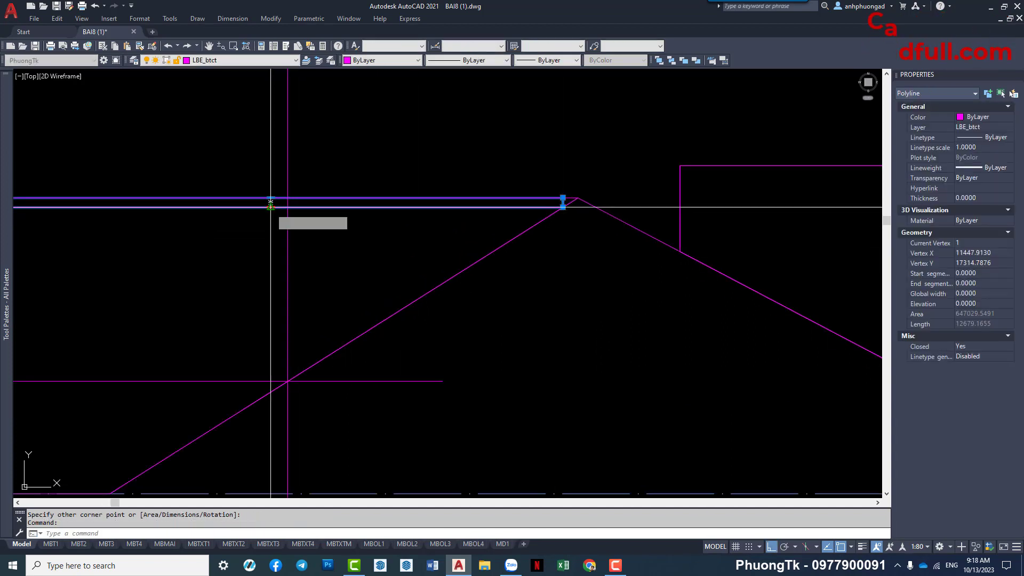
left_click(270, 202)
scroll(478, 332, "down", 3)
scroll(484, 338, "down", 2)
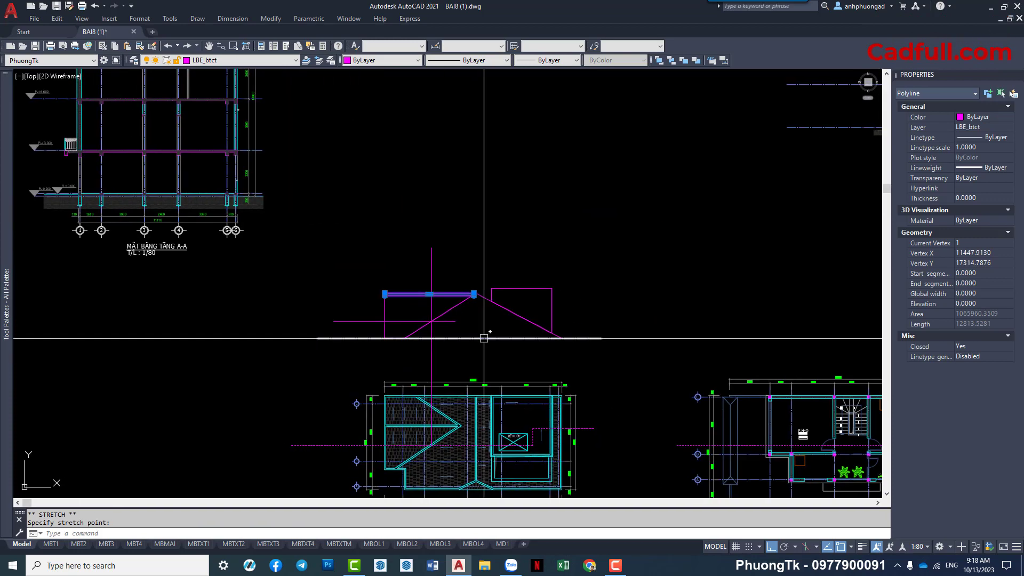
scroll(484, 338, "up", 5)
scroll(487, 340, "up", 2)
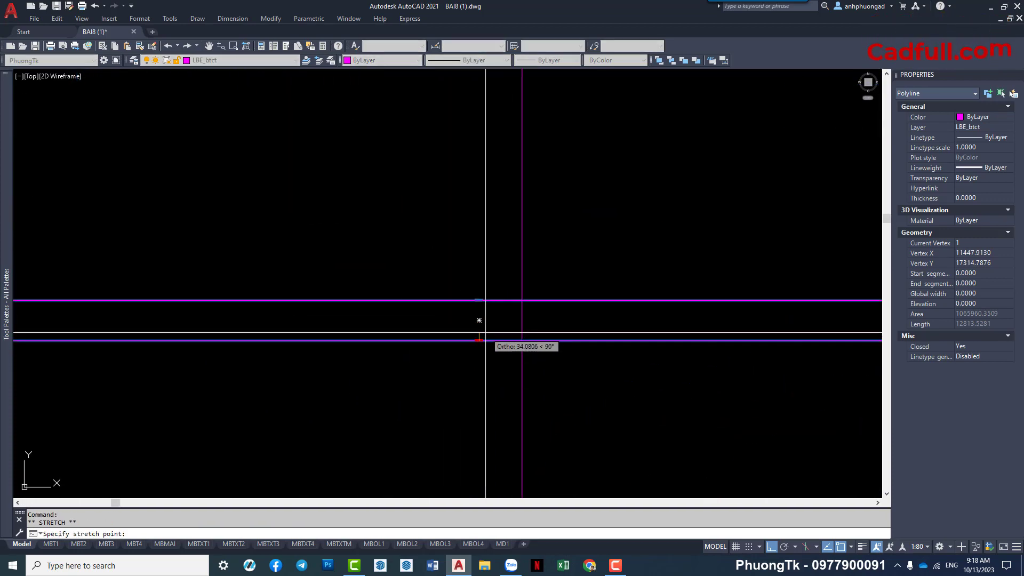
key("Escape")
Bring the sloped roof outline into view and inspect the roof polyline.
scroll(486, 337, "down", 2)
scroll(485, 352, "down", 2)
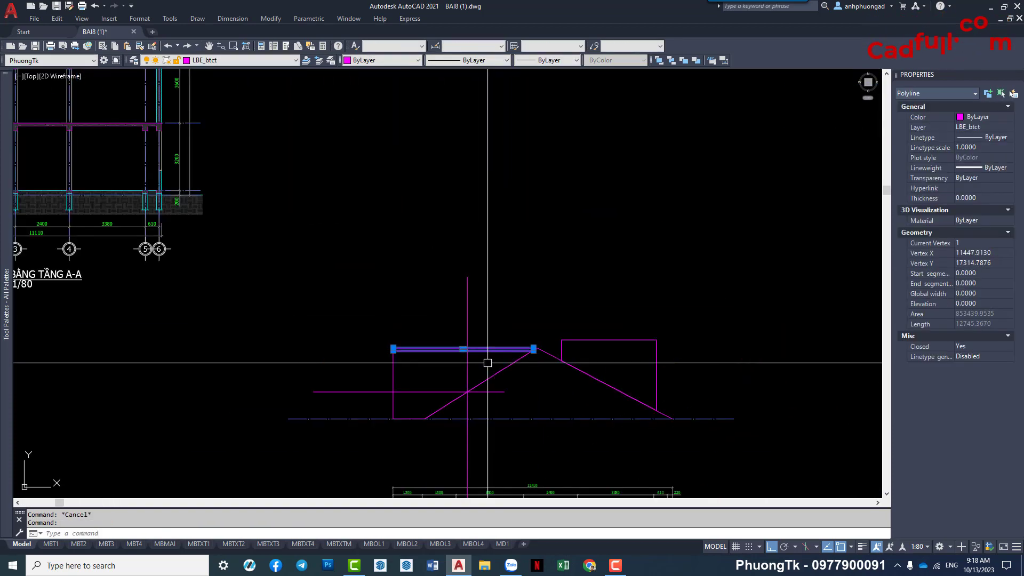
middle_click_drag(487, 362, 458, 263)
key("Escape")
middle_click_drag(495, 293, 400, 320)
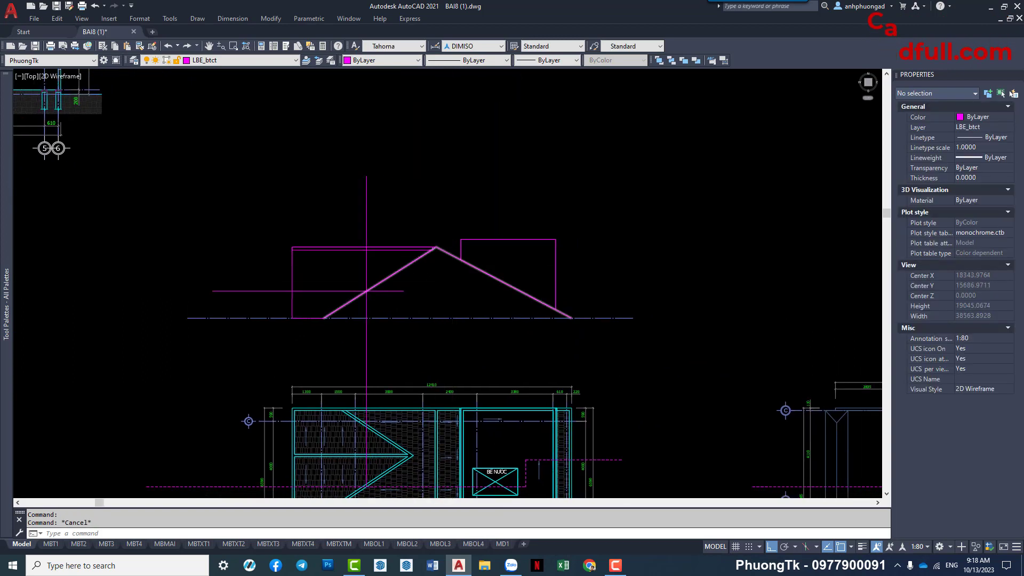
scroll(400, 320, "up", 2)
scroll(402, 247, "up", 2)
left_click(394, 240)
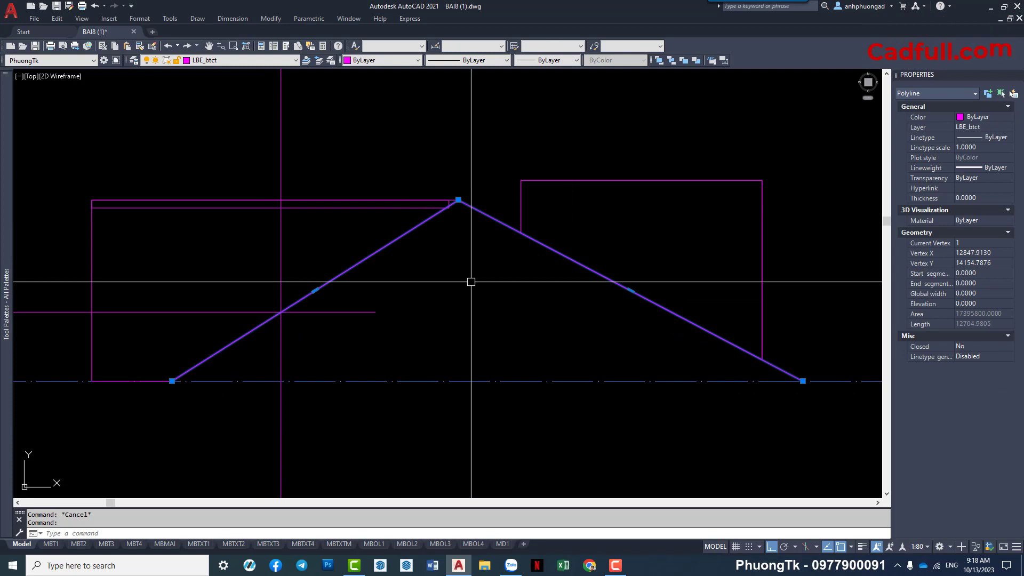
scroll(460, 237, "down", 3)
key("Escape")
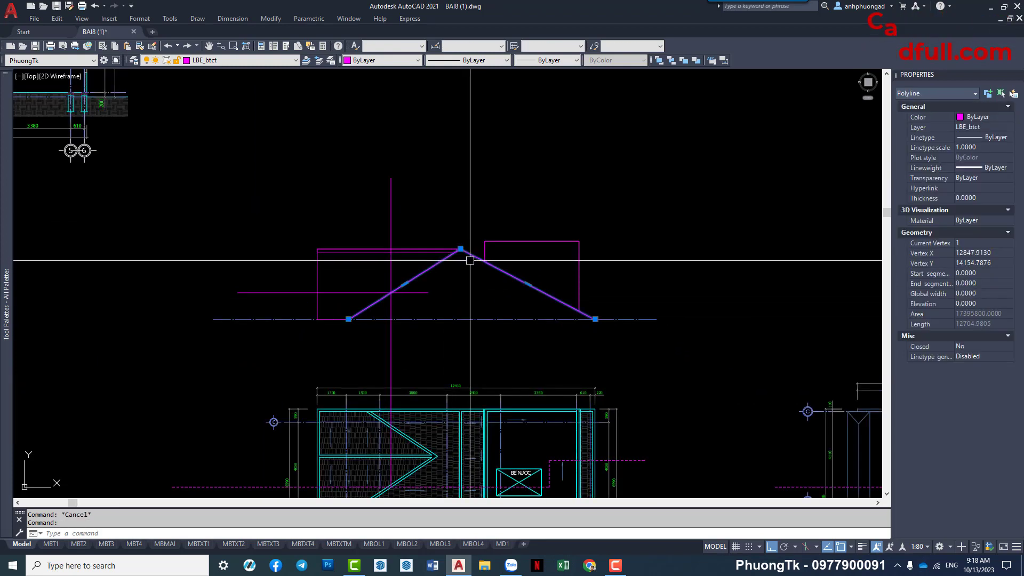
scroll(468, 256, "up", 4)
Offset the sloped roof line 120 units inward for the slab thickness.
type("o")
key("space")
type("120")
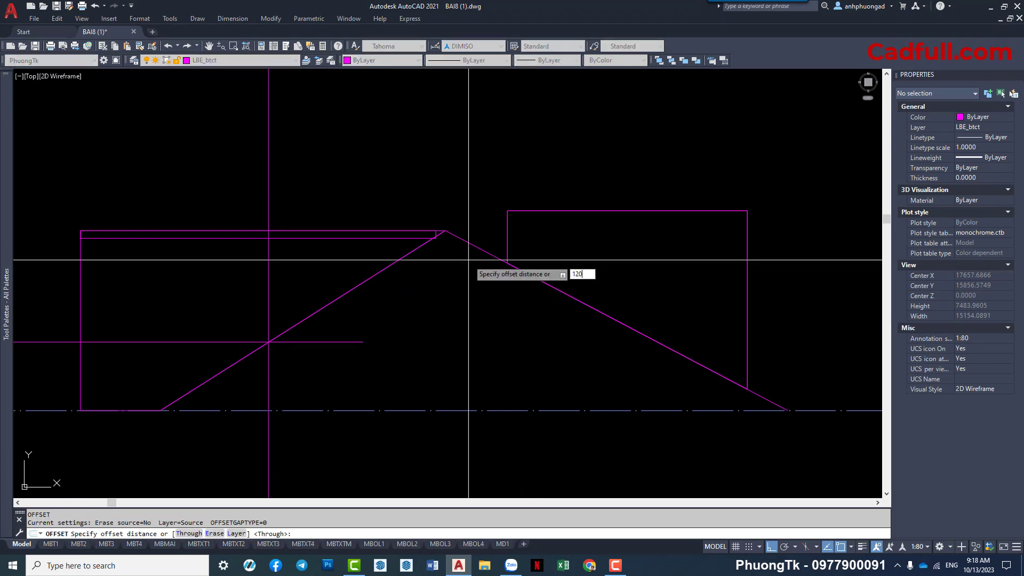
key("space")
key("Escape")
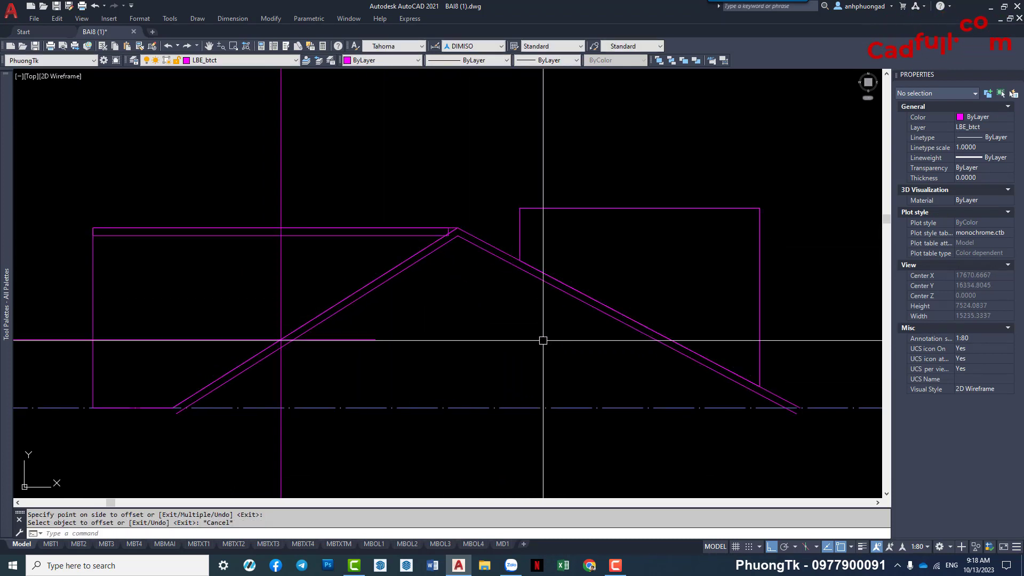
Review the roof elevation and roof plan dimensions, then start FILLET.
scroll(414, 278, "down", 2)
scroll(278, 300, "down", 3)
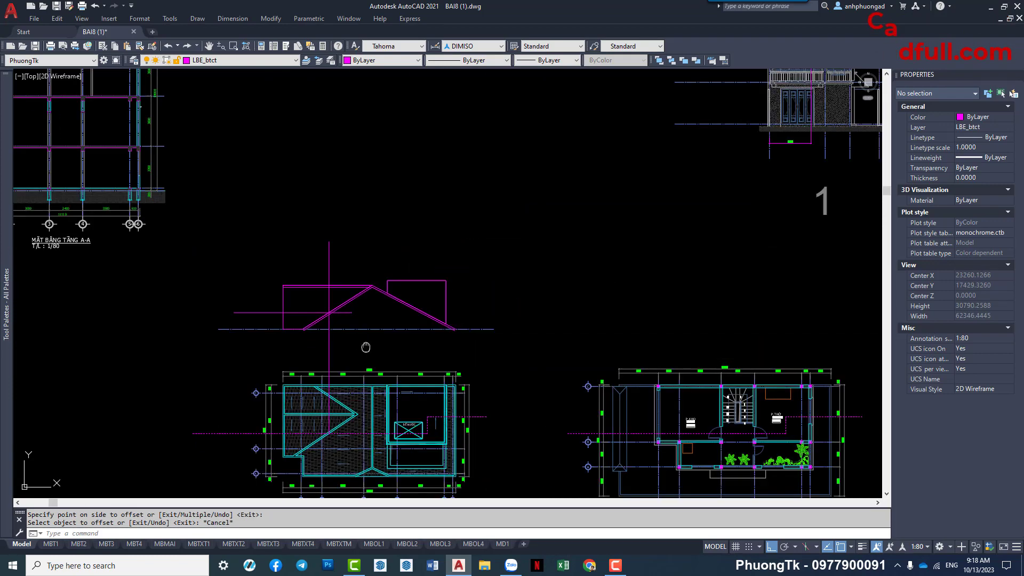
middle_click_drag(354, 411, 359, 339)
scroll(354, 341, "up", 2)
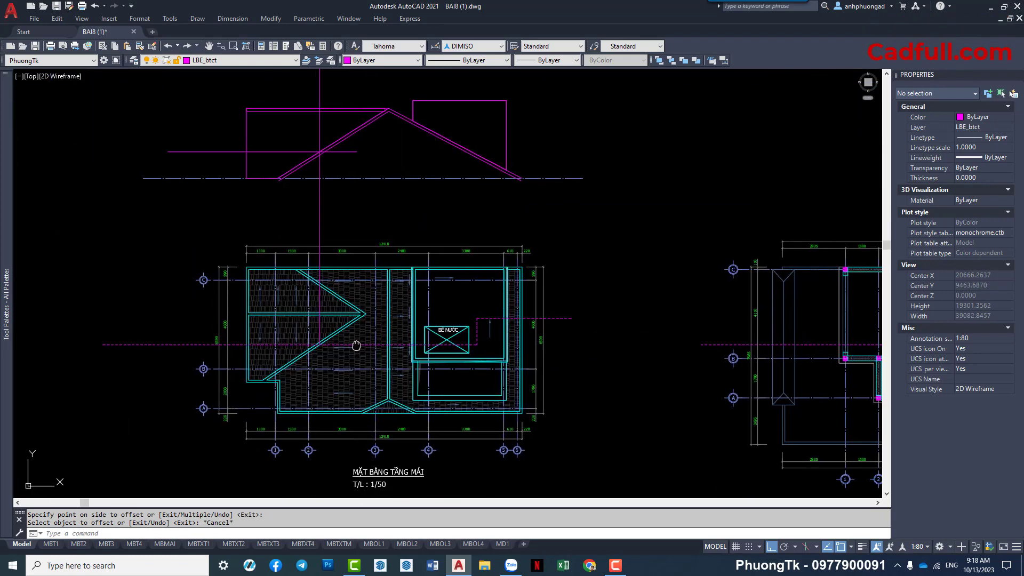
scroll(324, 146, "up", 3)
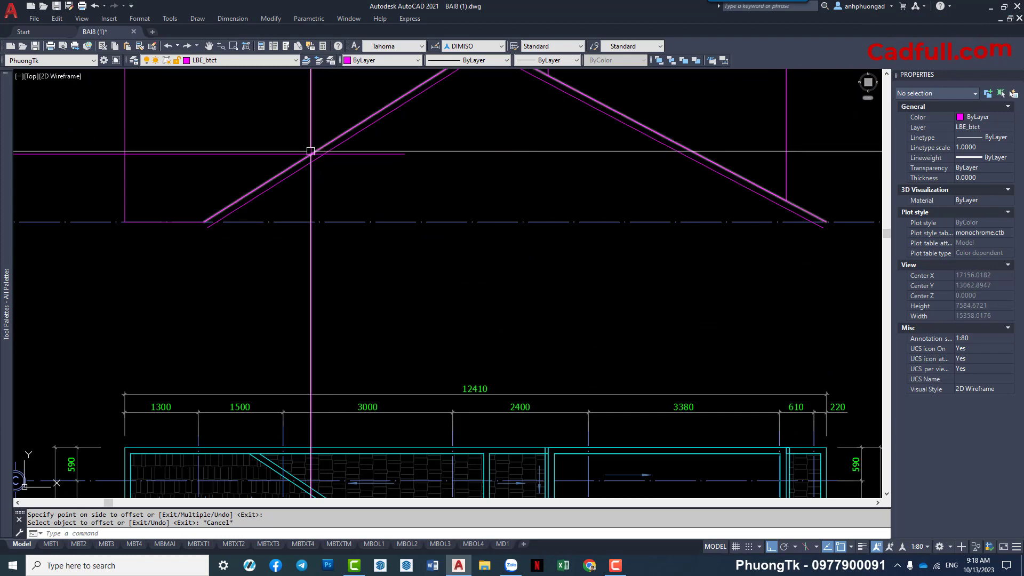
mouse_move(311, 151)
middle_mouse_down()
mouse_move(321, 183)
mouse_move(311, 89)
middle_mouse_up()
scroll(297, 192, "down", 2)
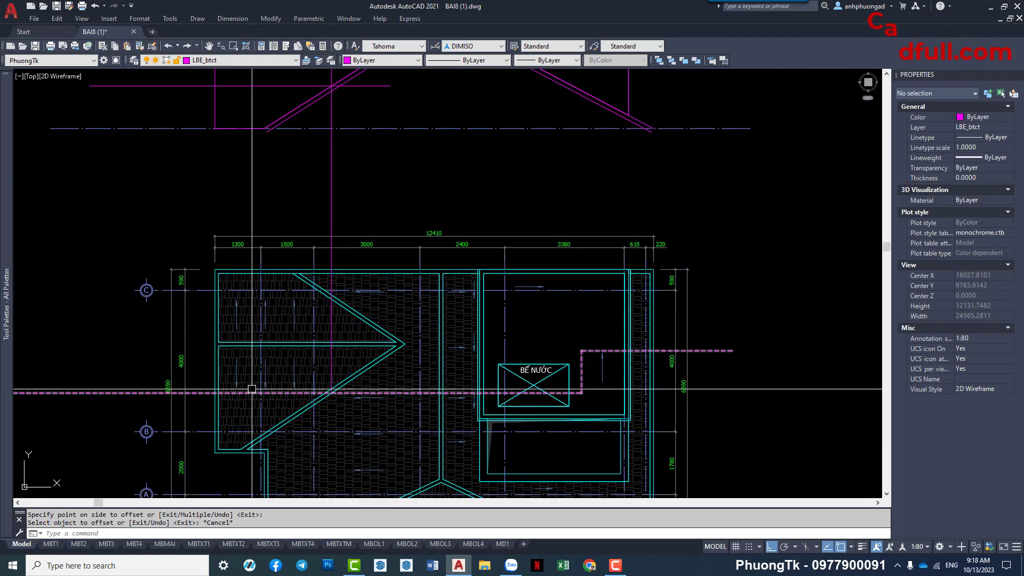
middle_click_drag(358, 324, 363, 288)
scroll(363, 287, "up", 2)
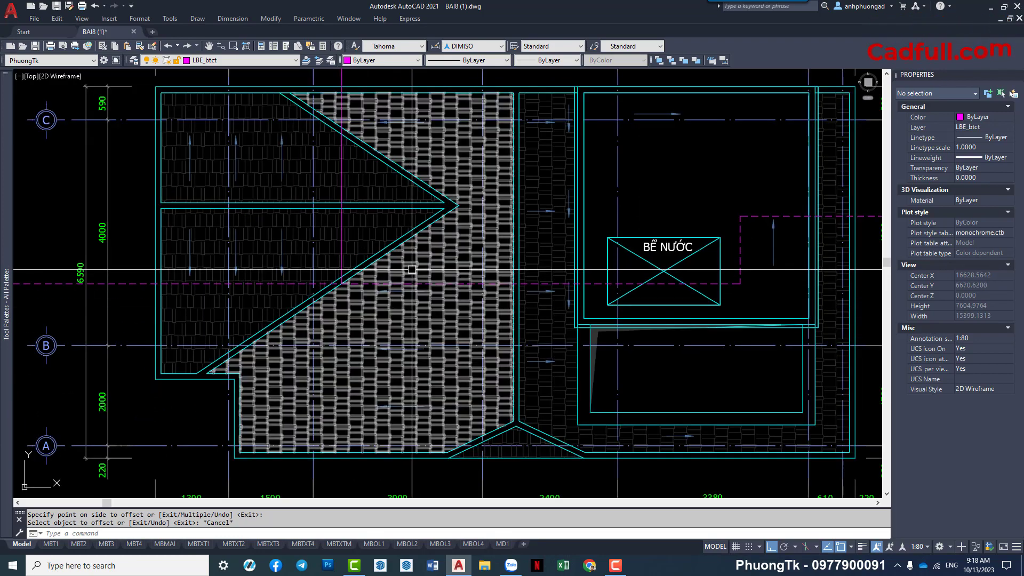
scroll(411, 269, "up", 2)
scroll(331, 279, "up", 1)
scroll(366, 229, "down", 5)
scroll(368, 233, "down", 1)
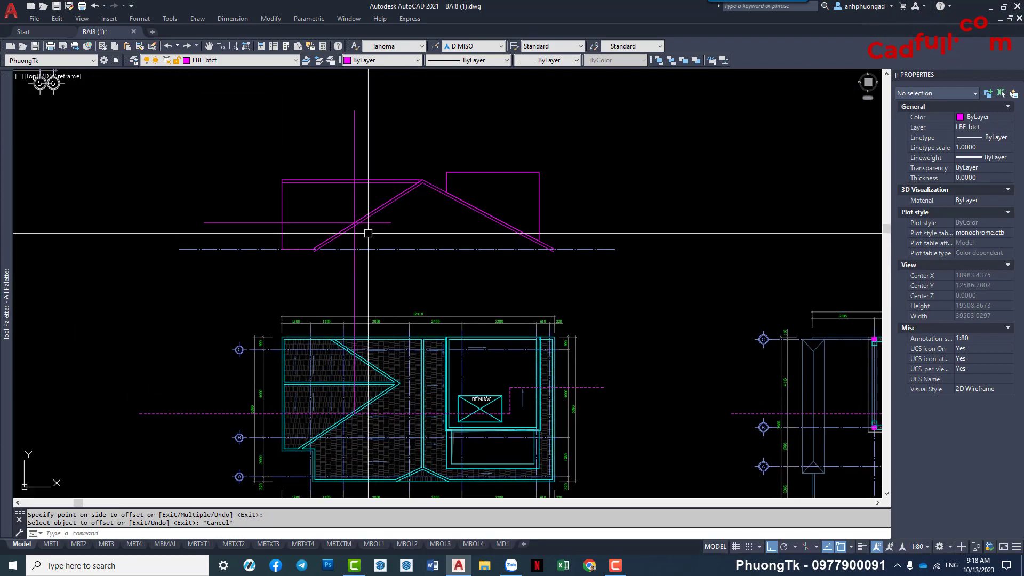
scroll(368, 233, "up", 4)
type("f")
key("Return")
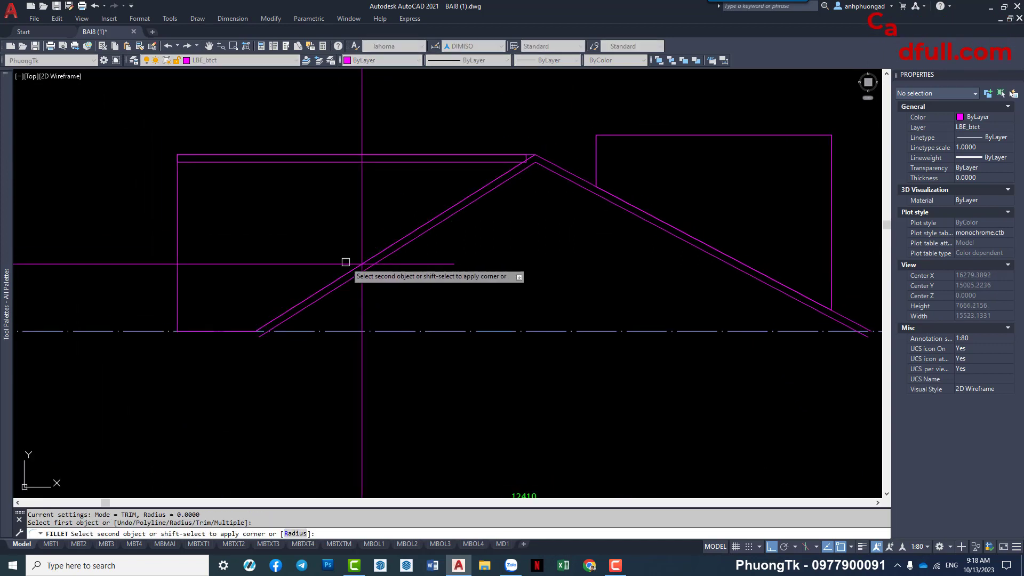
Close the filleted corner, then erase and restore the closed outline left of the peak.
left_click(327, 264)
left_click(348, 271)
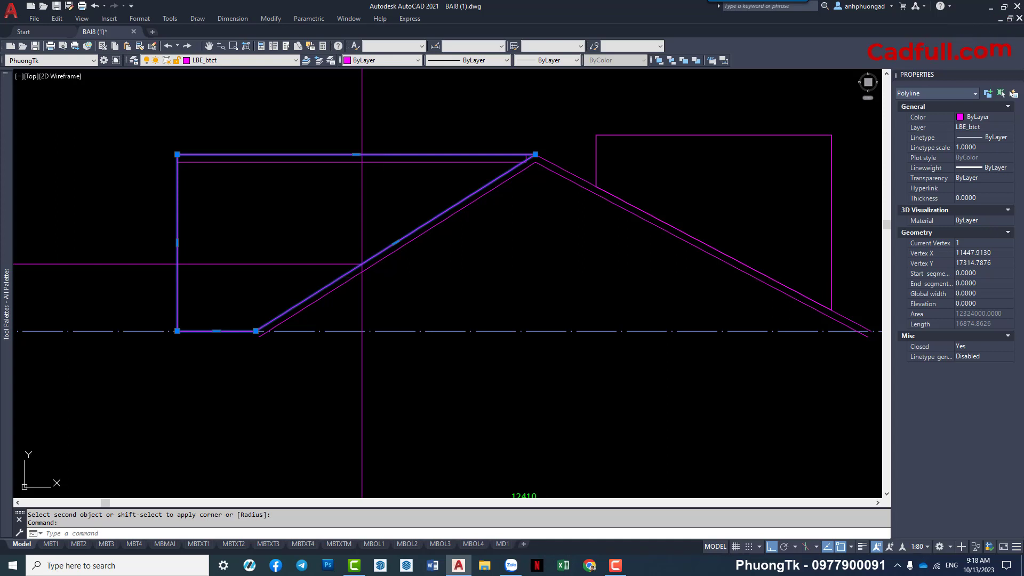
type("e")
key("Return")
key("ctrl+z")
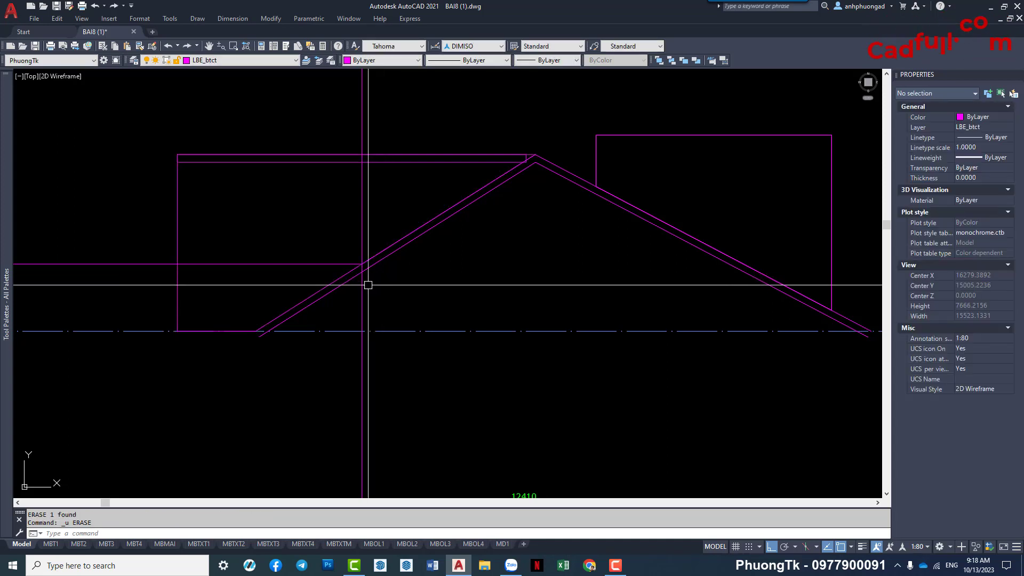
Move the closed outline left of the peak onto layer LBE_noithat.
left_click_drag(203, 290, 166, 298)
left_click(210, 60)
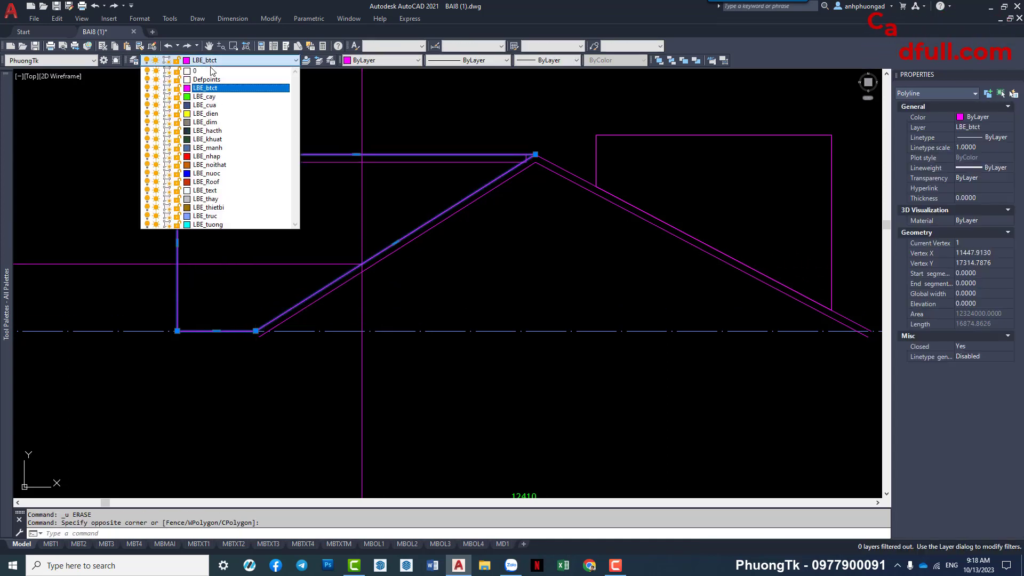
left_click(218, 164)
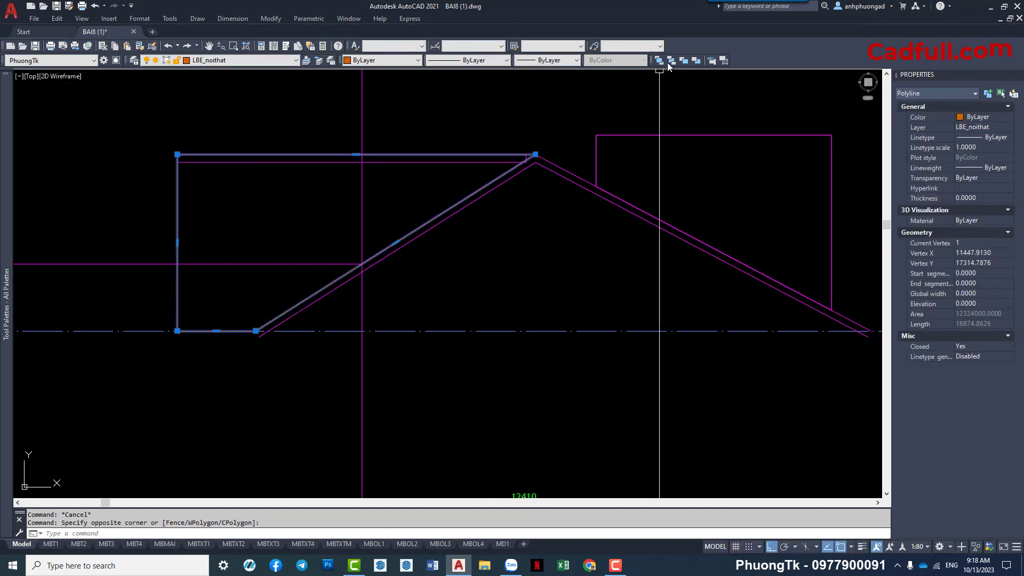
key("Escape")
Check the thin rectangle and roof lines, ending on the roof line with its left ledge.
middle_click_drag(474, 258, 487, 263)
left_click(459, 165)
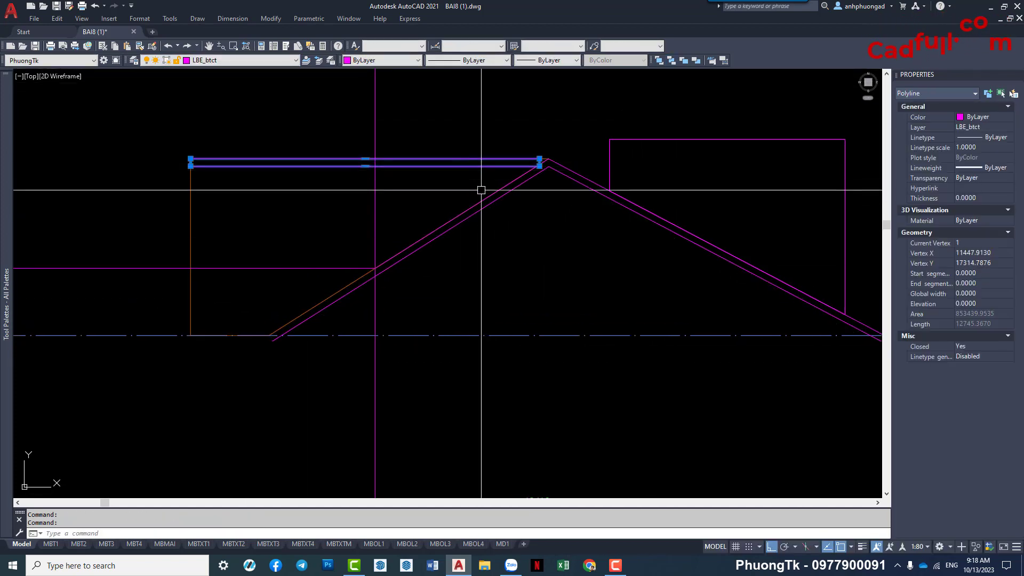
key("Escape")
left_click(384, 270)
key("Escape")
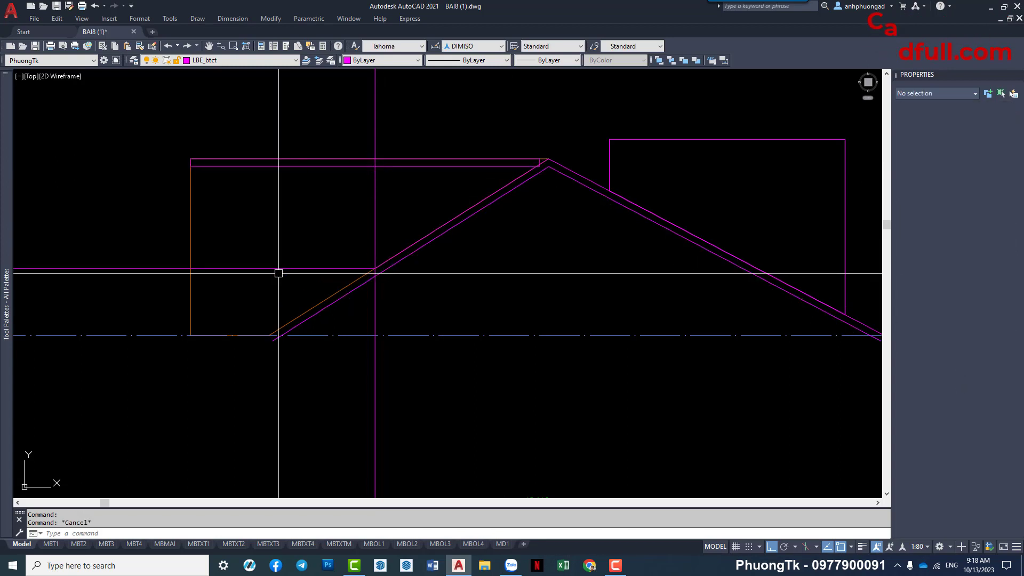
left_click(274, 270)
Erase the ledged roof line and offset the remaining roof line 120 below it.
type("e")
key("Return")
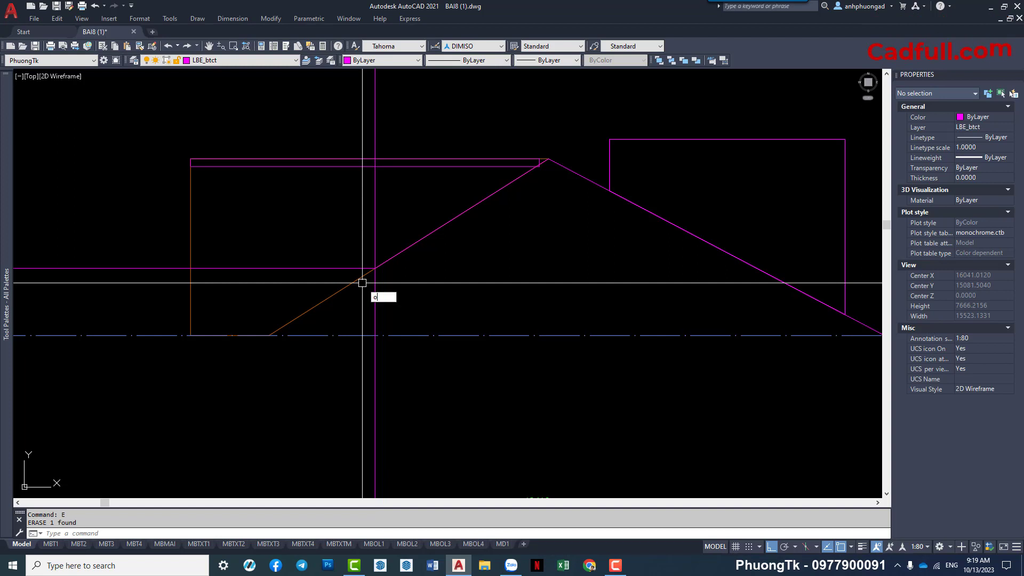
key("Return")
key("Return")
left_click(356, 269)
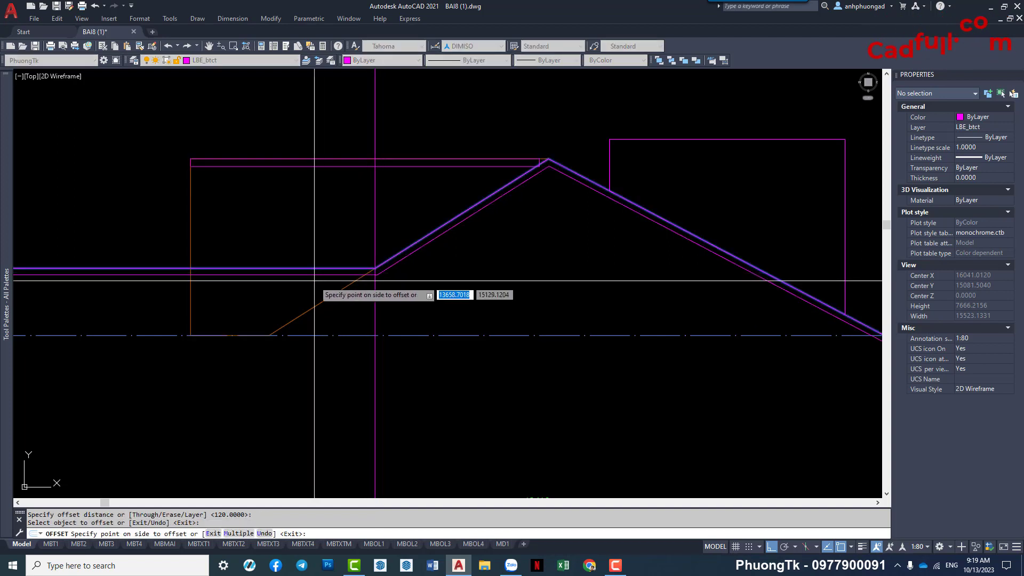
left_click(402, 293)
key("Escape")
Check the new roof polyline and look over the plans before returning to the section.
scroll(506, 295, "down", 2)
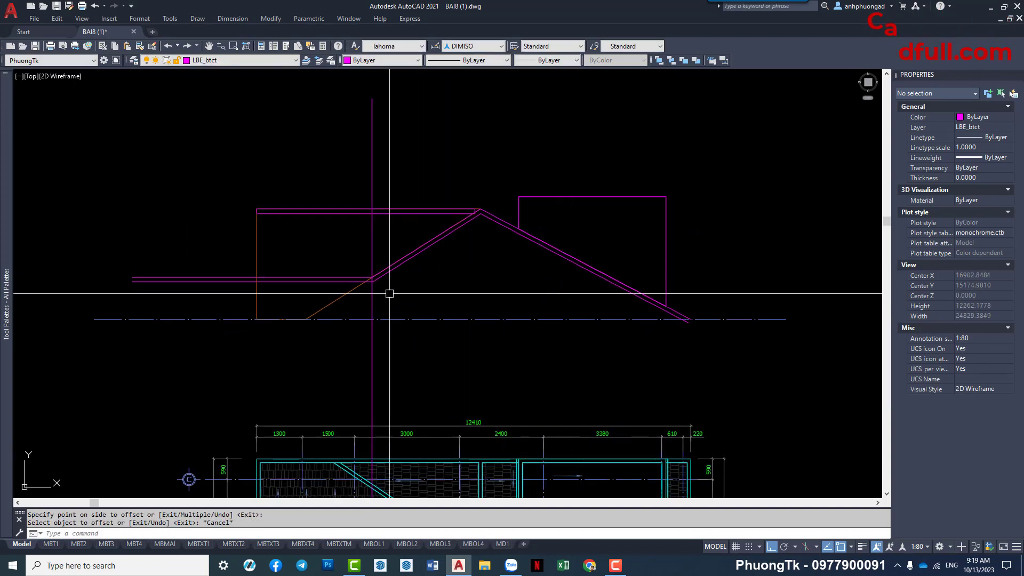
left_click(299, 280)
scroll(469, 245, "up", 2)
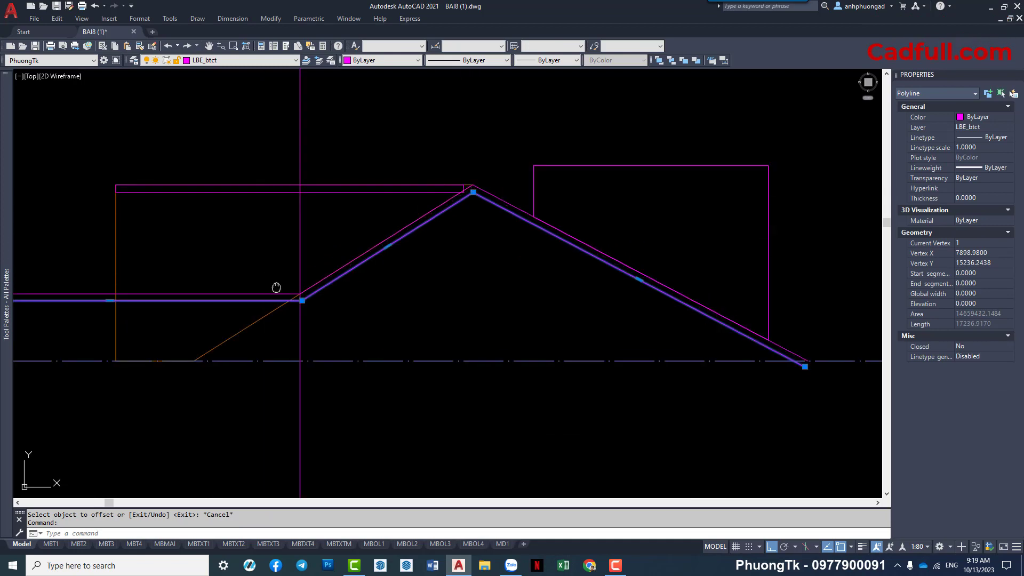
key("Escape")
scroll(318, 206, "down", 1)
scroll(329, 242, "down", 2)
scroll(368, 291, "down", 2)
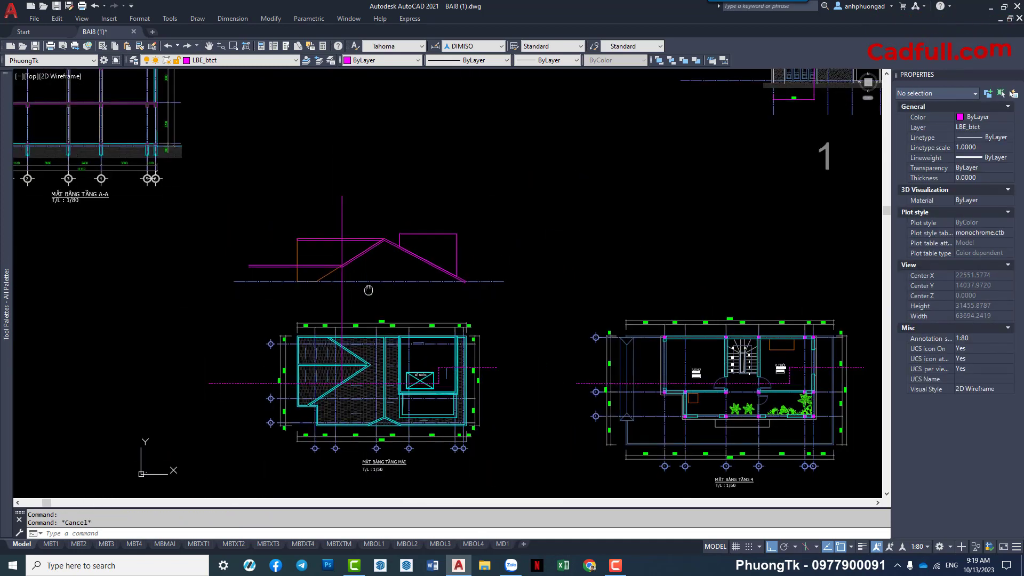
middle_click_drag(368, 290, 370, 206)
middle_click_drag(370, 283, 377, 262)
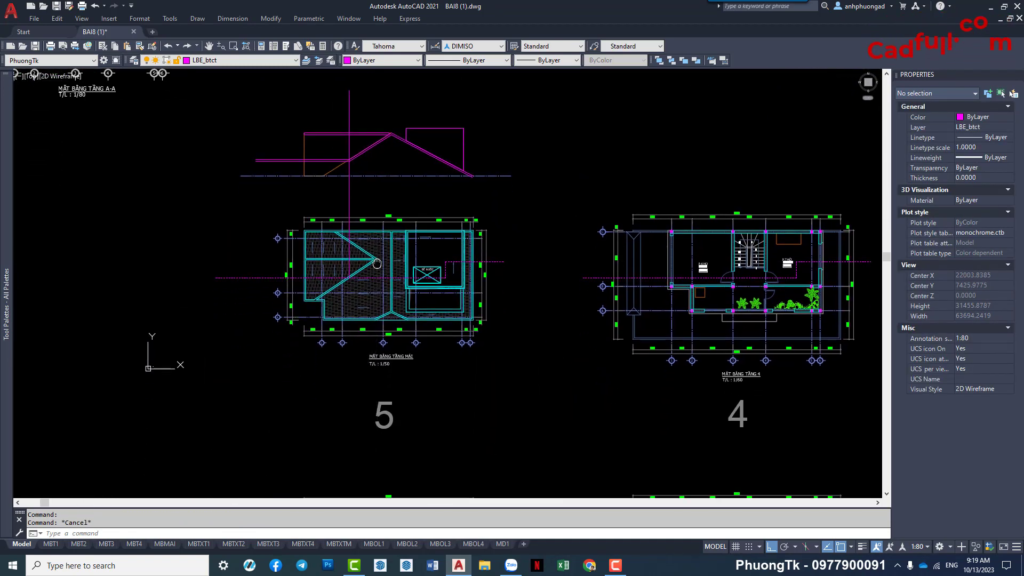
scroll(355, 277, "up", 4)
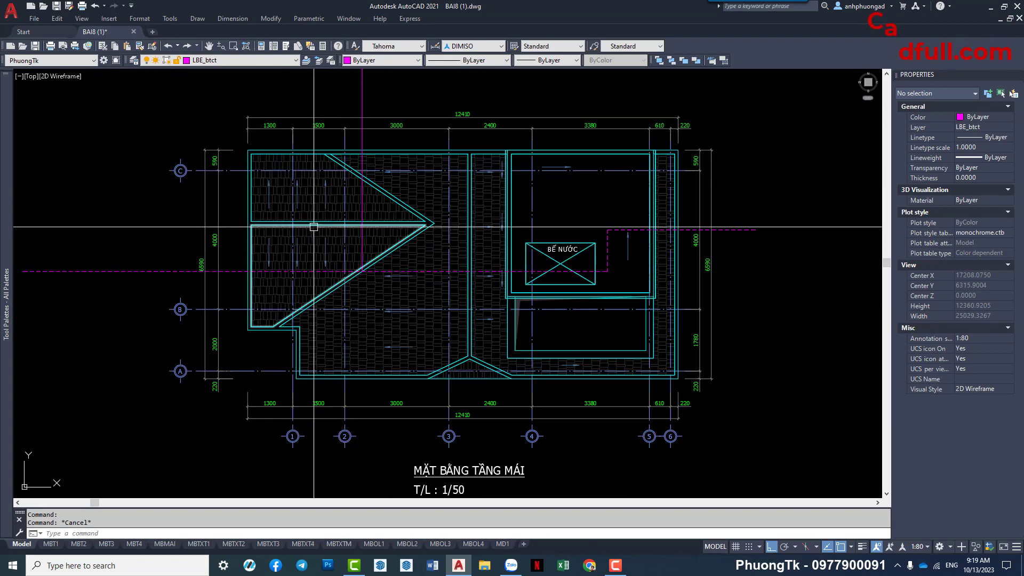
scroll(343, 238, "down", 4)
middle_click_drag(347, 203, 357, 309)
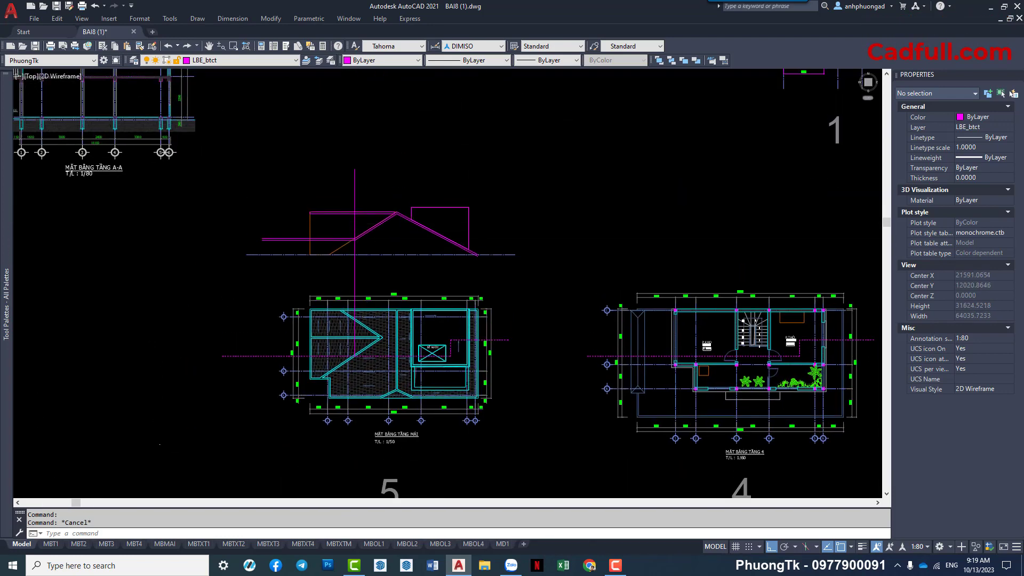
scroll(366, 217, "up", 6)
Erase the thin rectangle above the roof and inspect the orange LBE_noithat outline.
left_click(377, 197)
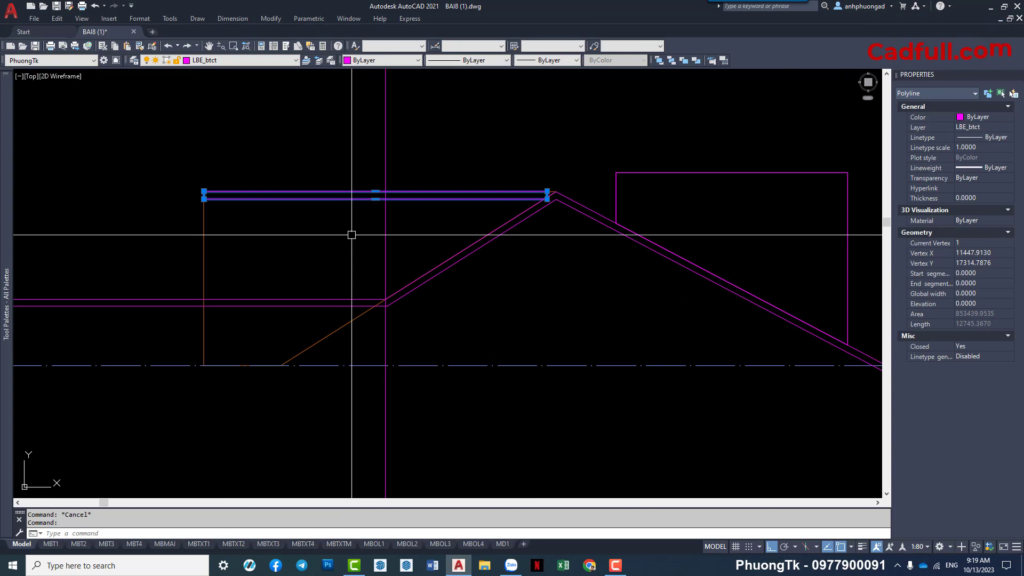
key("e")
key("Return")
middle_click_drag(426, 268, 425, 253)
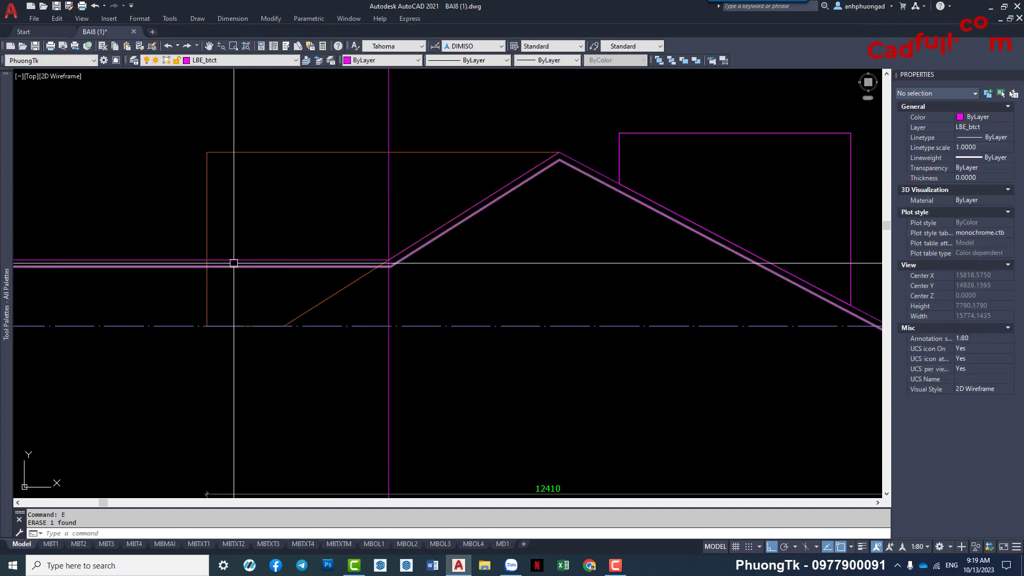
left_click(207, 222)
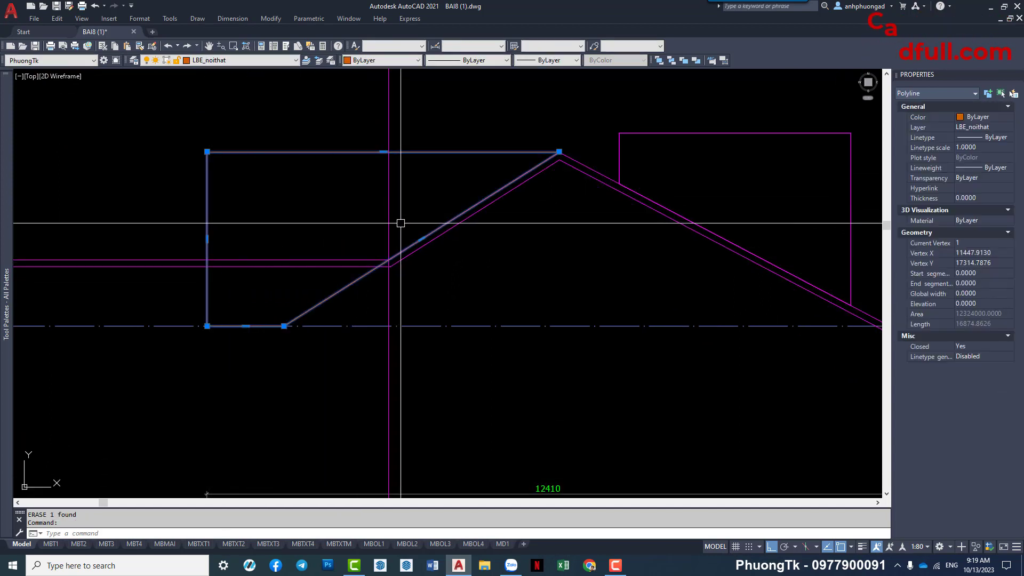
key("Escape")
left_click(424, 152)
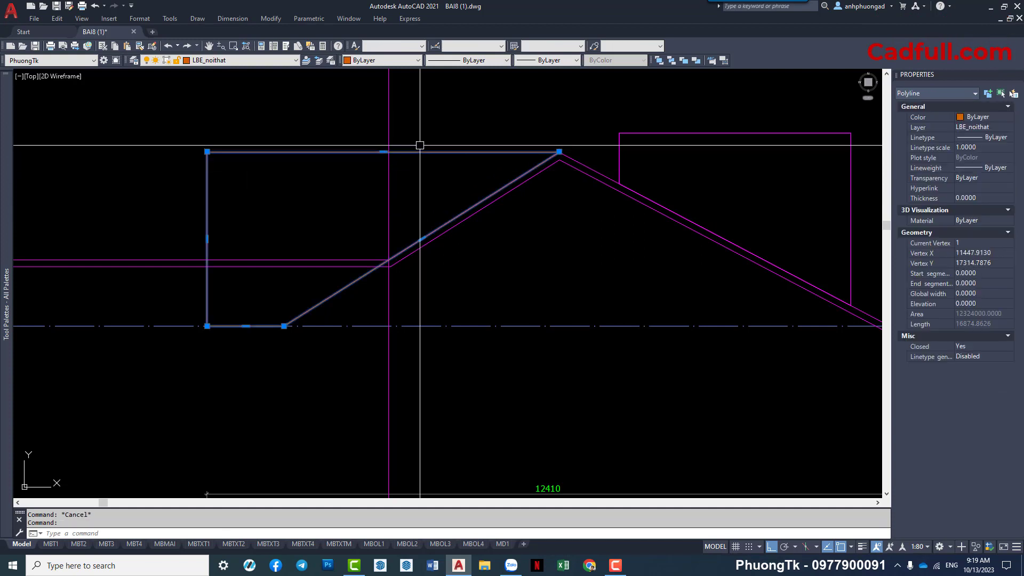
Clear the selection, then start a trim and cancel it.
key("Escape")
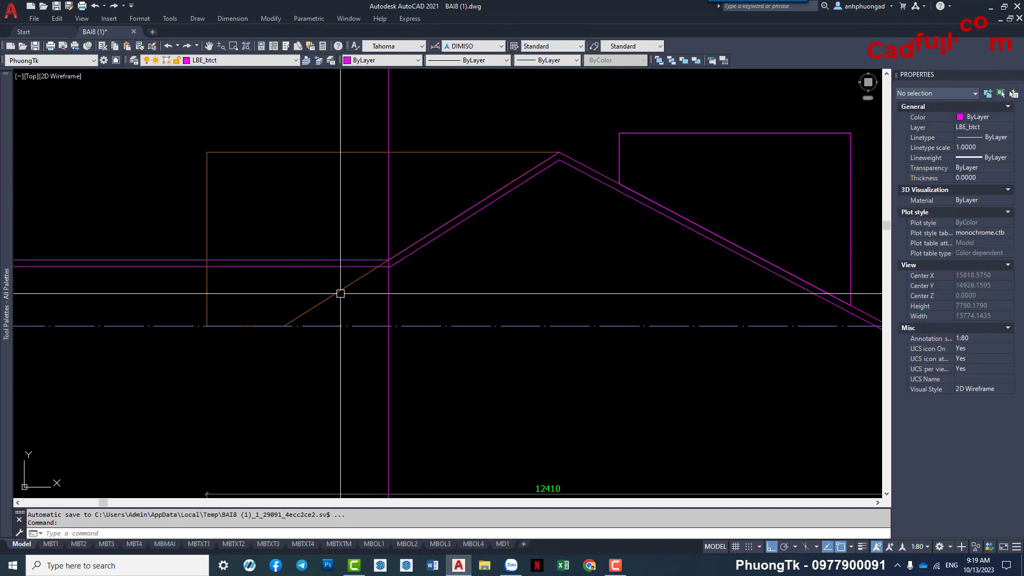
type("tr")
key("Return")
scroll(373, 272, "up", 3)
scroll(332, 289, "down", 3)
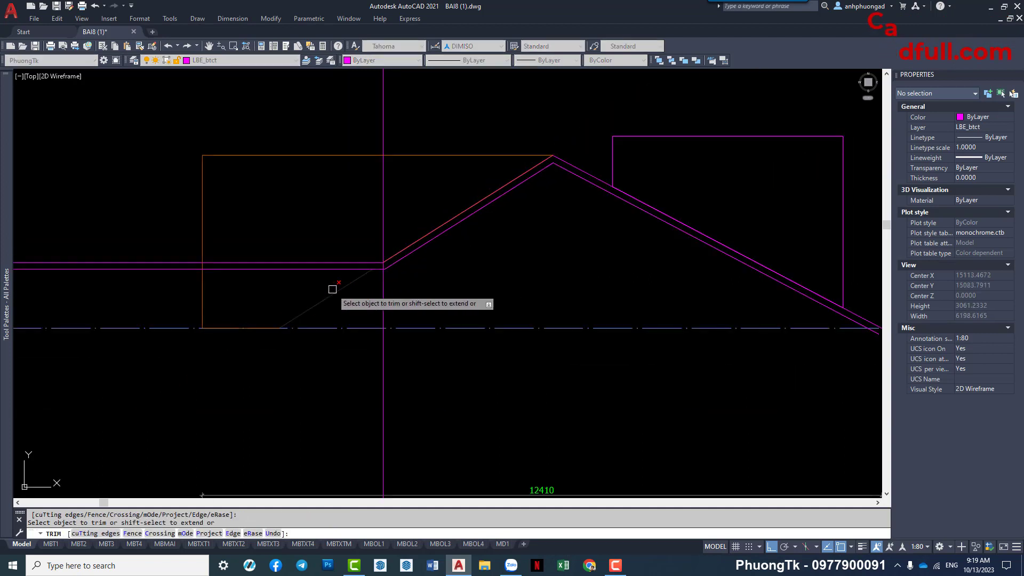
scroll(197, 272, "up", 4)
key("Escape")
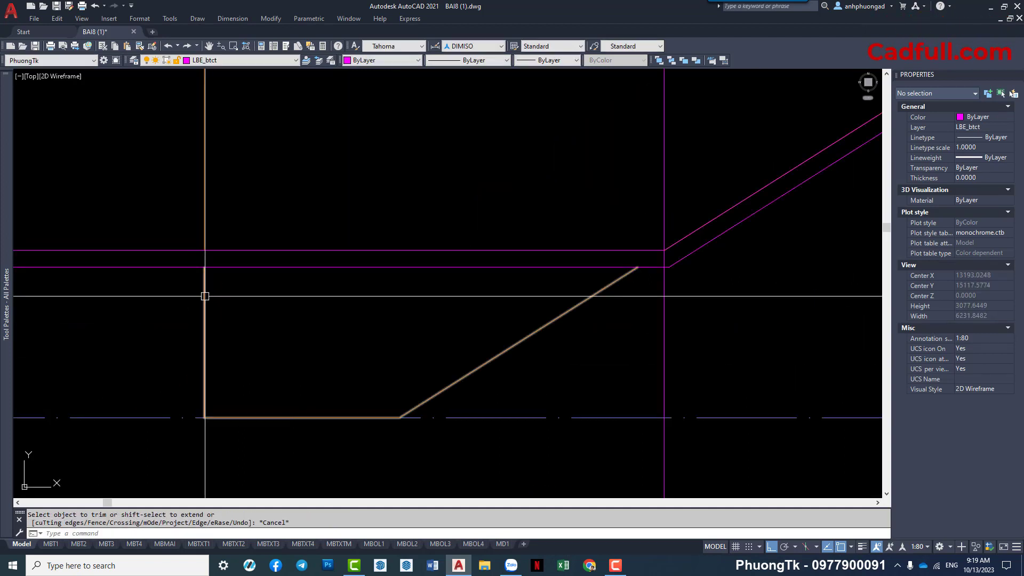
Explode the orange outline polyline into separate lines with X.
left_click(205, 293)
scroll(267, 304, "down", 2)
scroll(327, 320, "down", 4)
key("Escape")
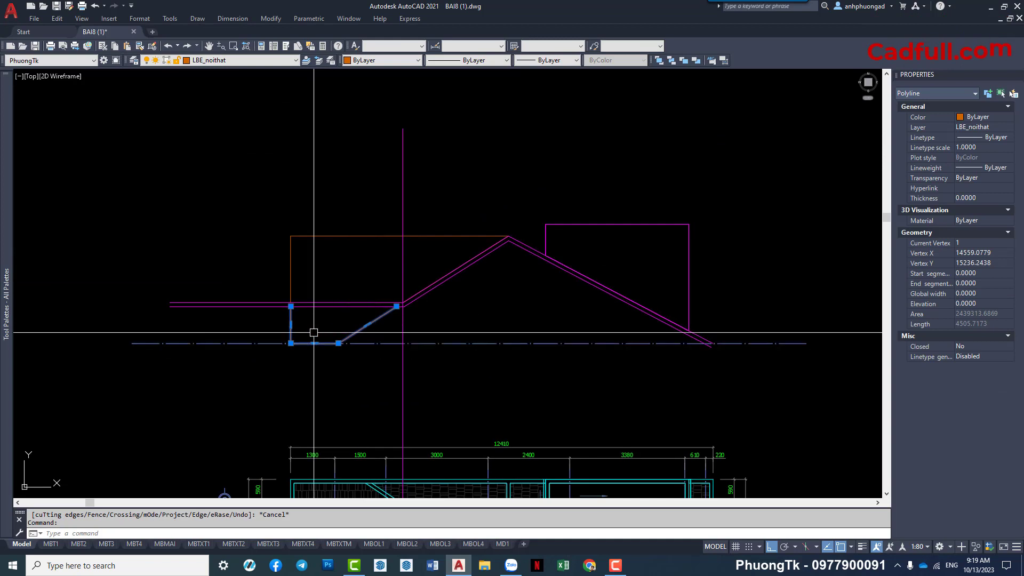
scroll(293, 329, "up", 4)
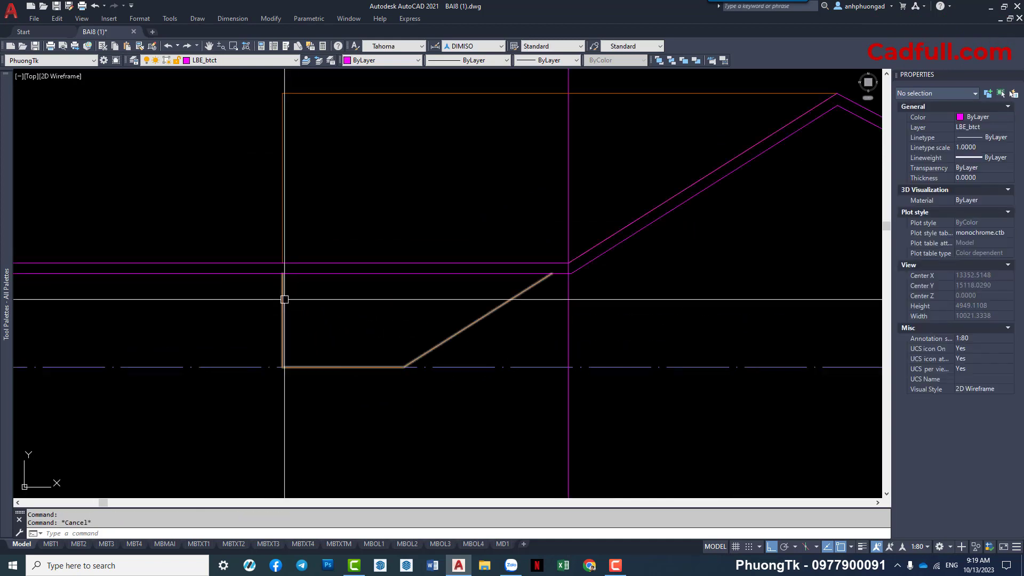
left_click(282, 345)
type("x")
key("Return")
Delete the orange outline's bottom edge and its sloping line.
left_click(307, 367)
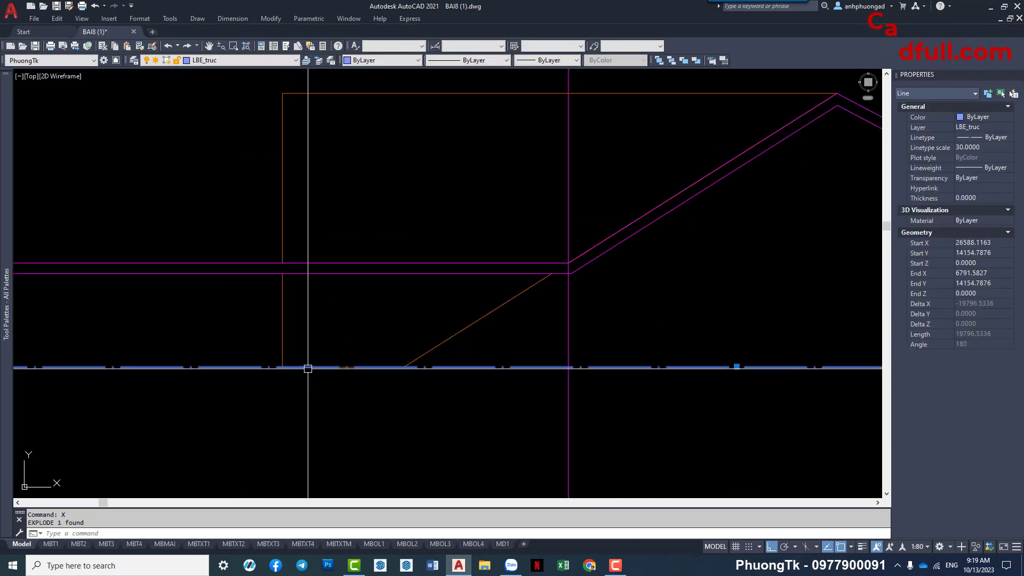
left_click(416, 391)
key("Delete")
left_click(441, 344)
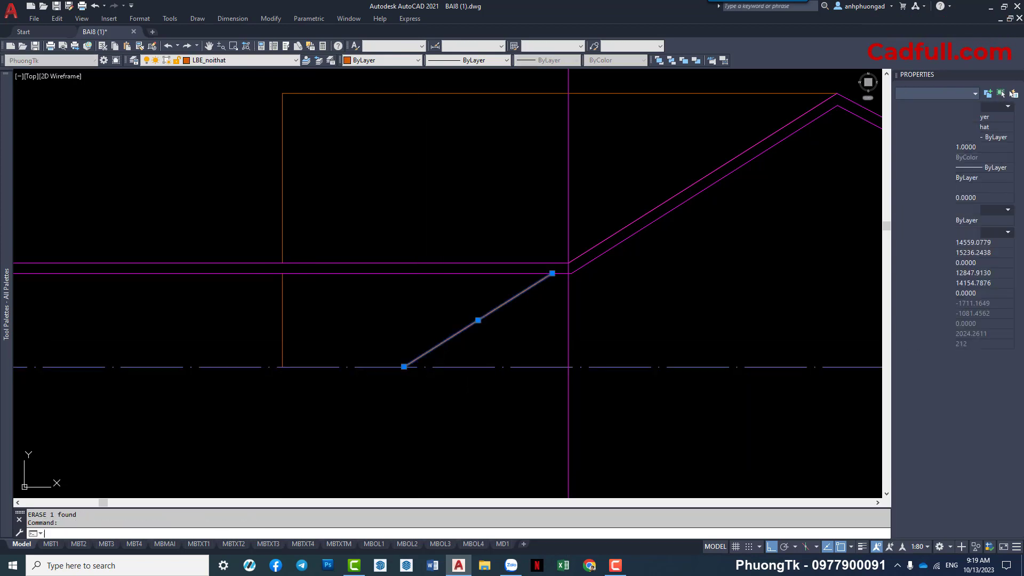
key("Delete")
scroll(354, 320, "down", 5)
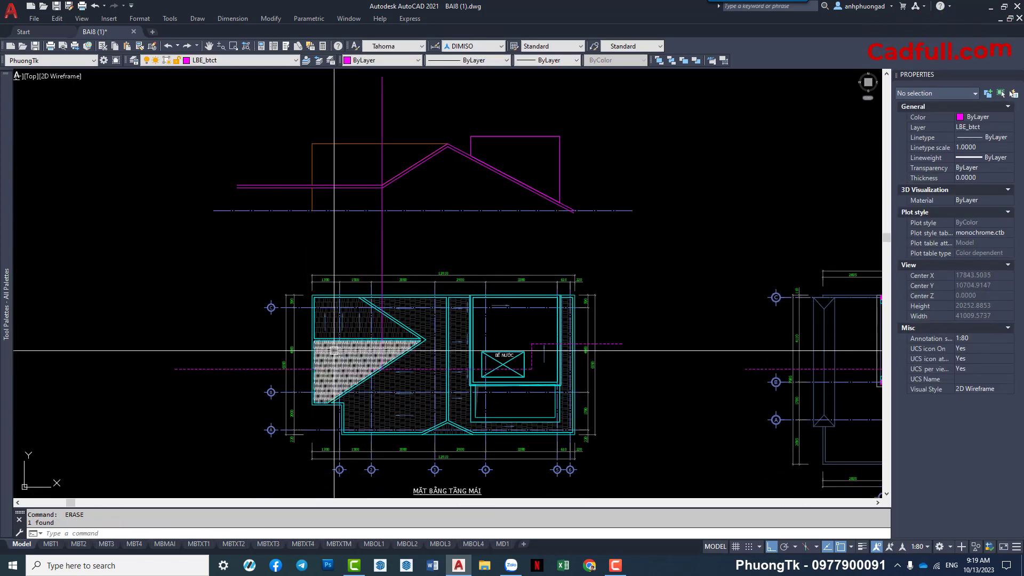
Stretch both roof polylines' left ends to the orange outline's left edge.
scroll(328, 347, "up", 5)
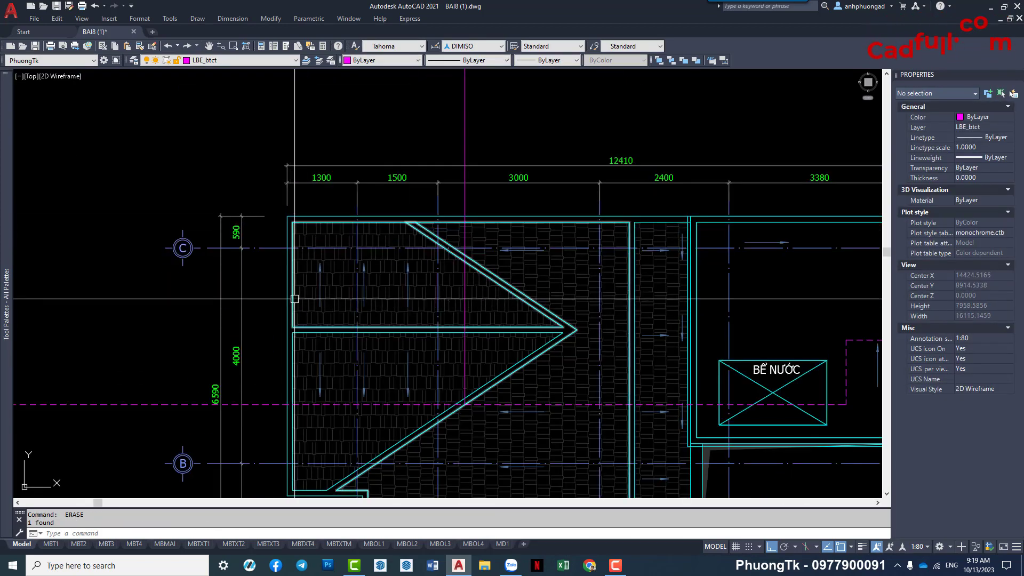
scroll(320, 285, "down", 5)
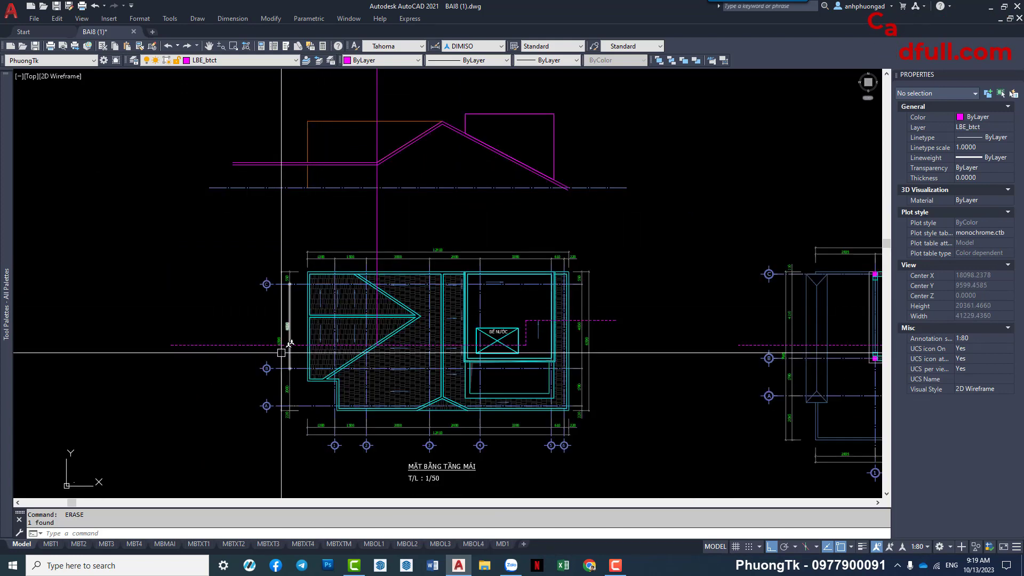
scroll(304, 287, "up", 4)
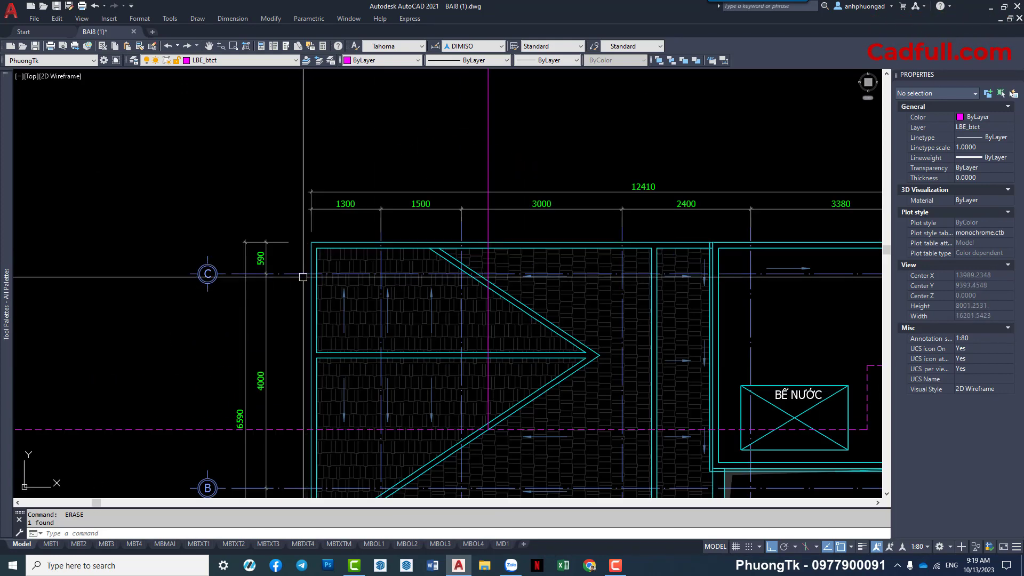
mouse_move(338, 209)
middle_mouse_down()
mouse_move(318, 296)
mouse_move(336, 305)
middle_mouse_up()
left_click(322, 287)
key("Escape")
type("s")
key("Return")
left_click(281, 266)
left_click(257, 322)
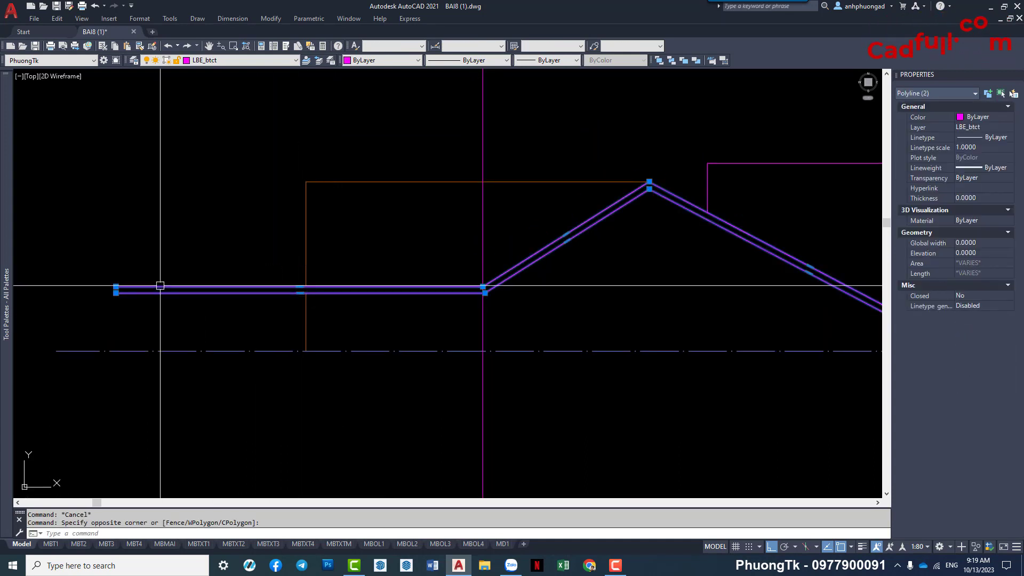
left_click(116, 292)
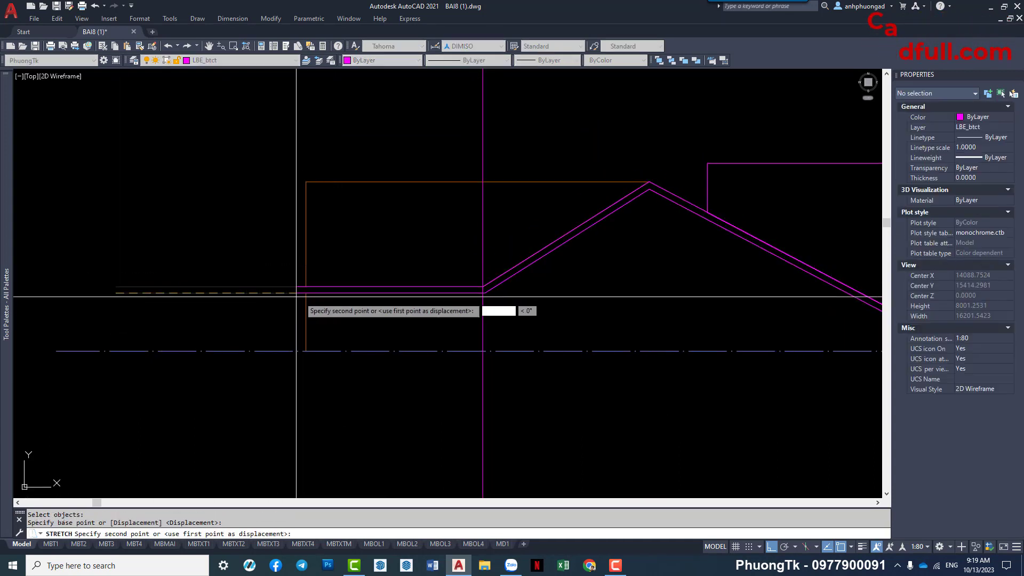
left_click(306, 292)
key("Escape")
Select both magenta roof polylines, then start and cancel a property match.
left_click(359, 309)
left_click(332, 270)
scroll(368, 275, "down", 3)
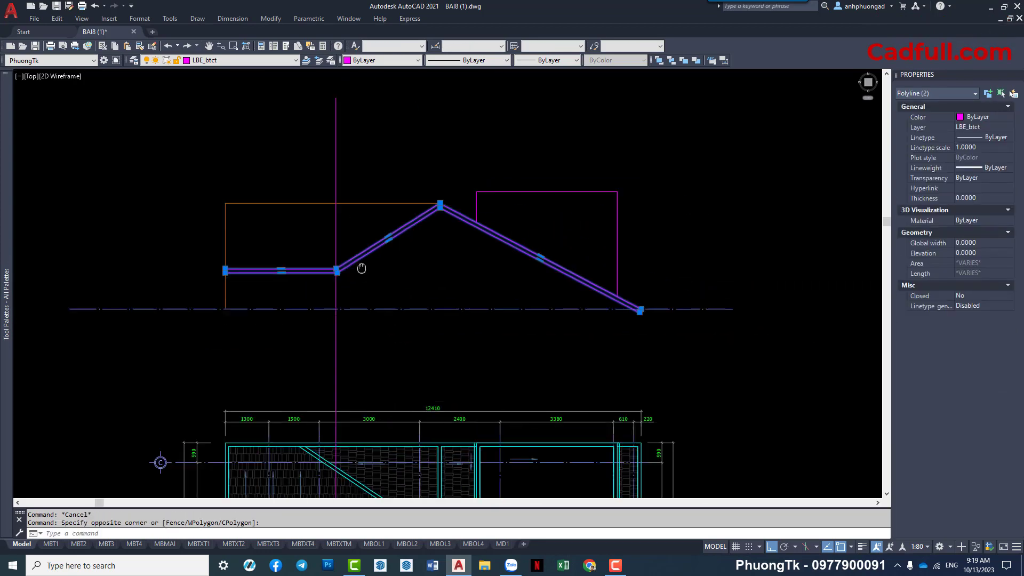
scroll(487, 297, "up", 3)
scroll(551, 304, "up", 3)
key("Escape")
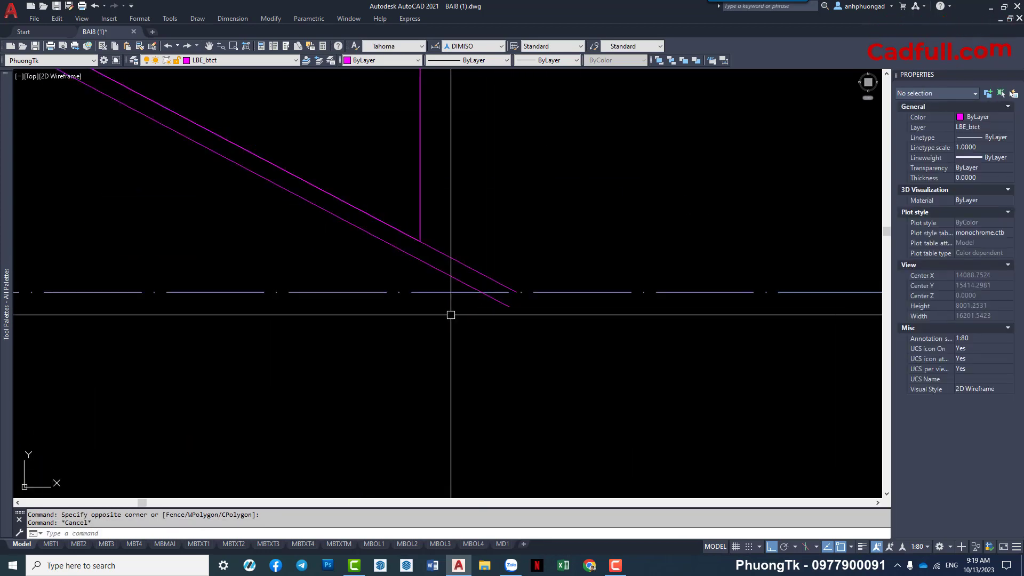
scroll(451, 314, "down", 2)
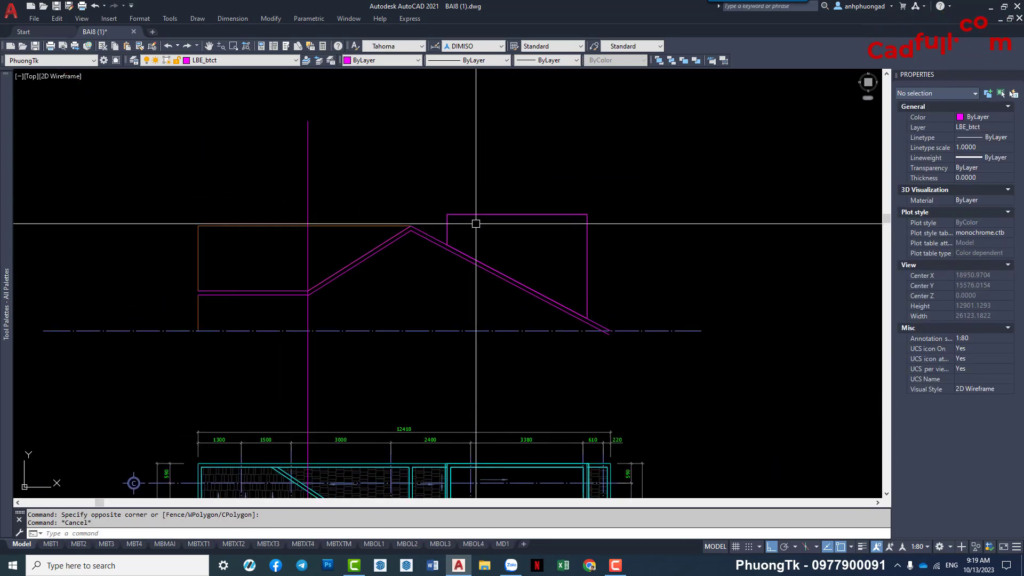
type("mm")
key("Return")
middle_click_drag(314, 261, 330, 266)
key("Escape")
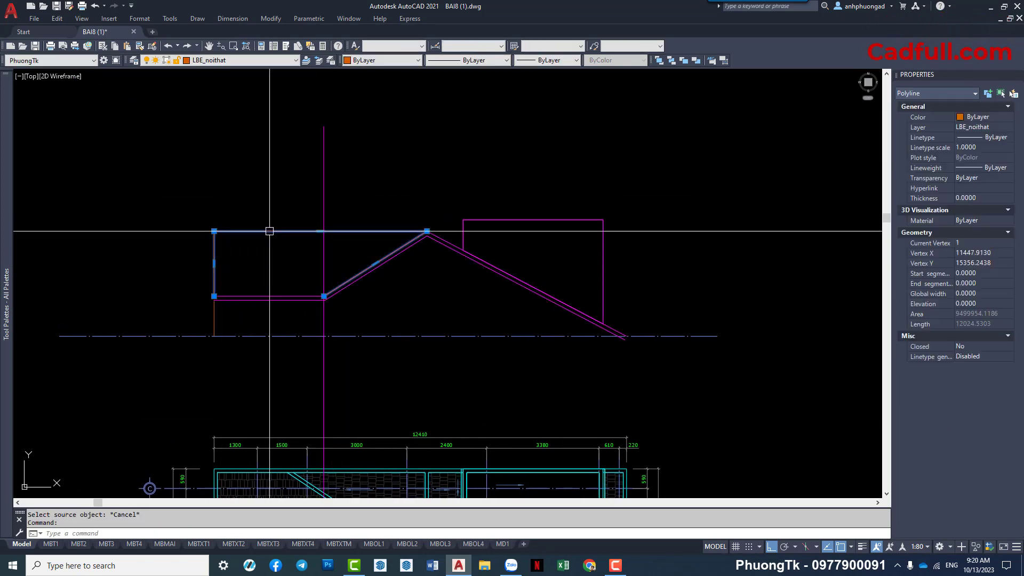
Center the roof section close-up and explode the slab's hatch boundary outline.
scroll(374, 224, "down", 6)
middle_click_drag(96, 83, 161, 137)
scroll(160, 137, "up", 4)
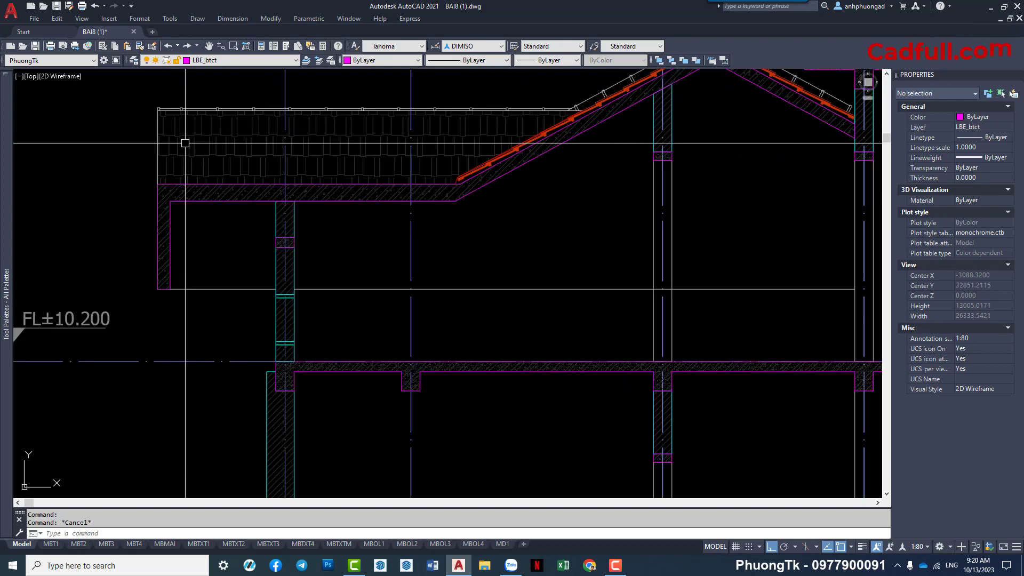
middle_click_drag(186, 229, 198, 287)
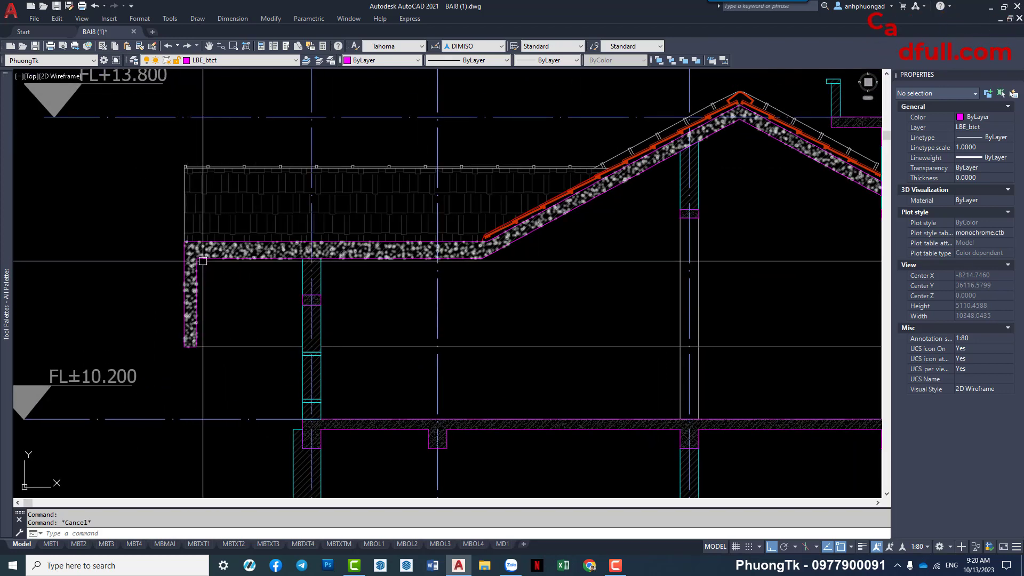
scroll(190, 270, "up", 3)
scroll(181, 251, "up", 3)
scroll(181, 251, "down", 2)
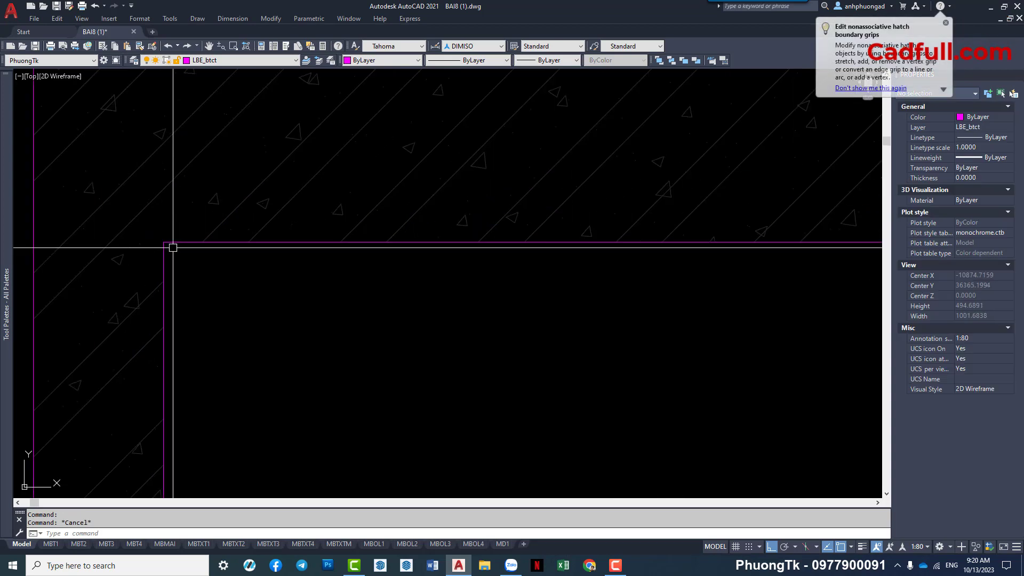
left_click(171, 246)
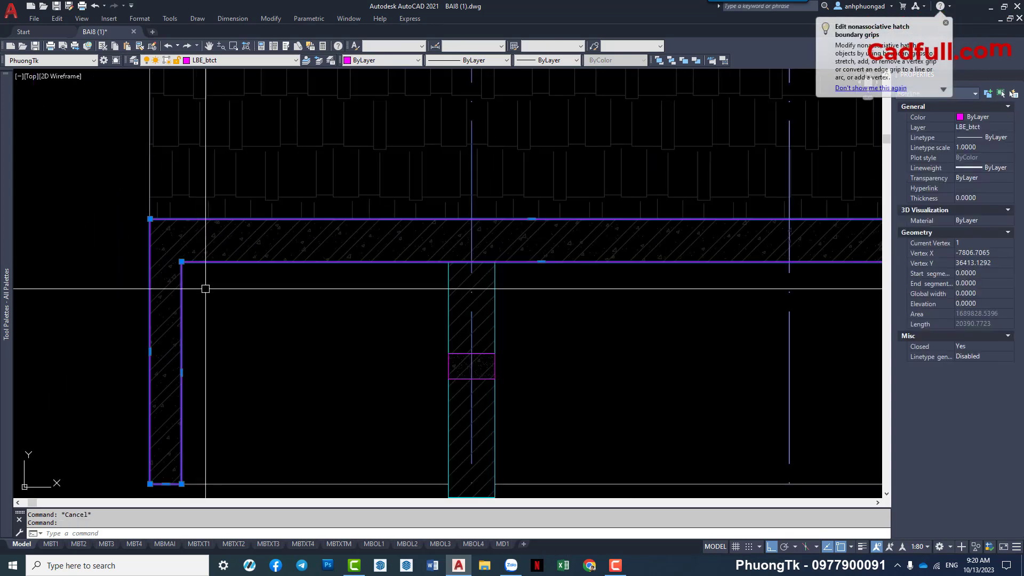
type("x")
key("Return")
Trim away the hatch lines below the slab edge.
scroll(184, 262, "up", 4)
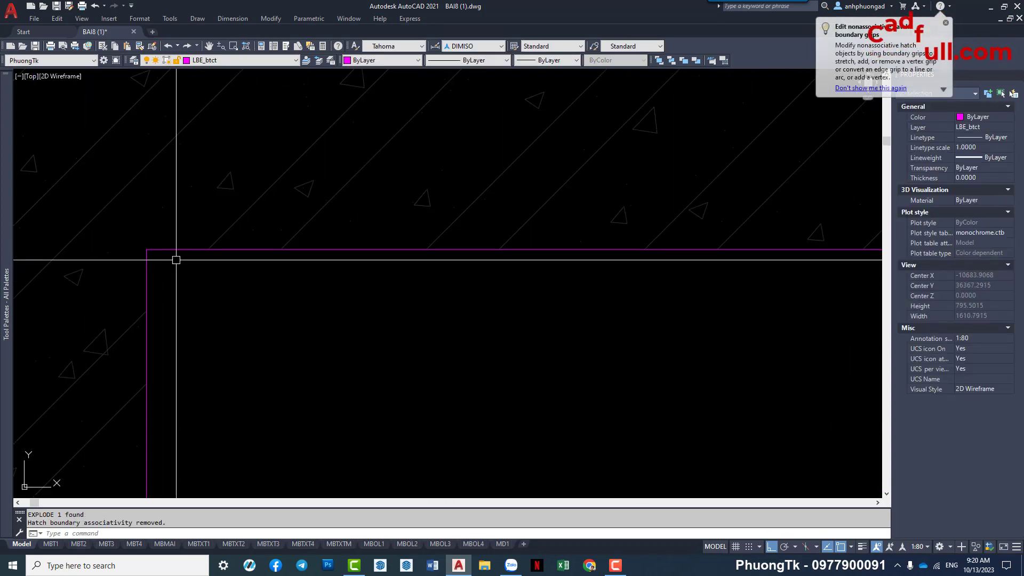
left_click(147, 249)
scroll(147, 249, "down", 4)
key("Escape")
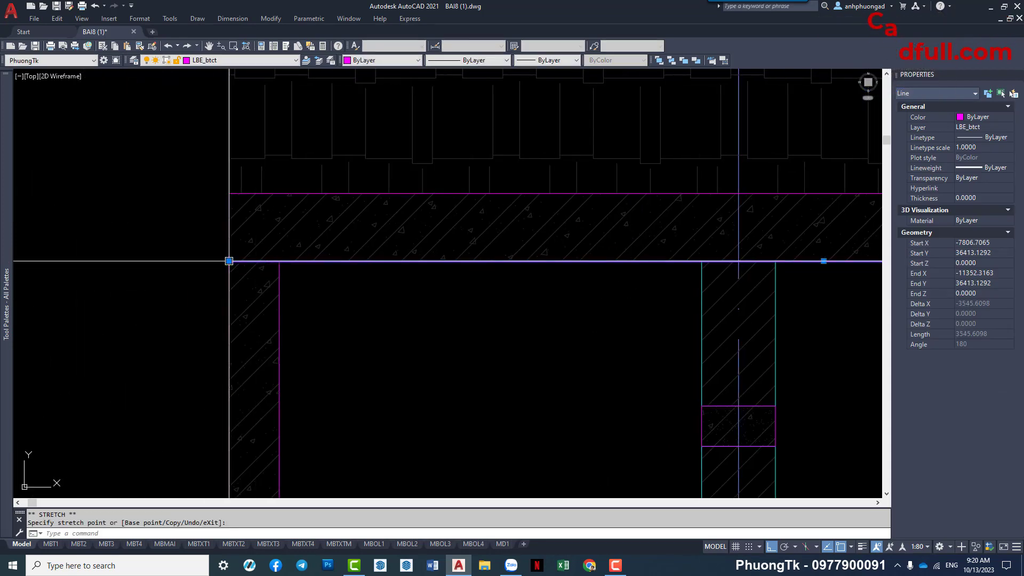
type("tr")
key("Return")
scroll(243, 258, "up", 4)
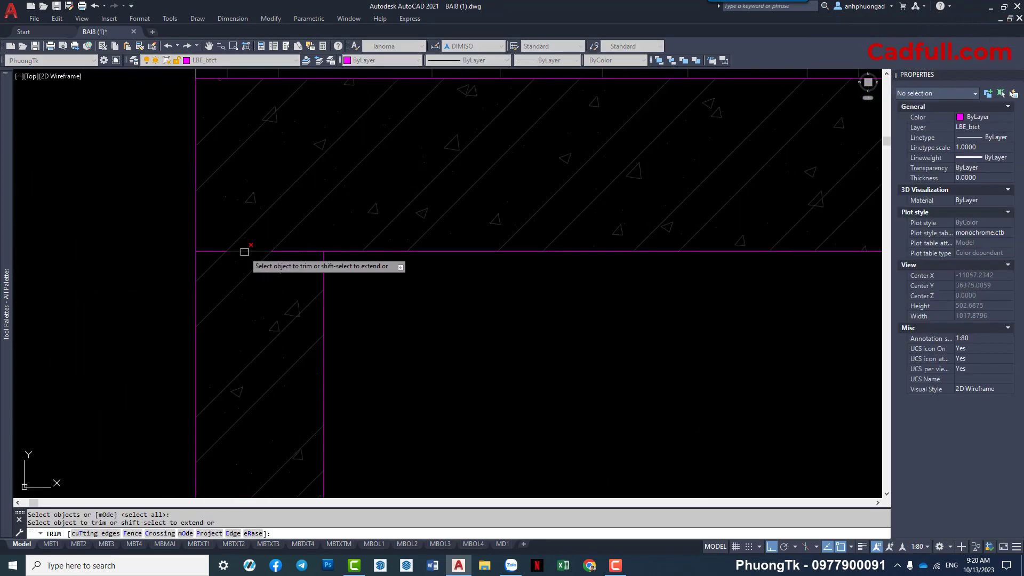
left_click(249, 256)
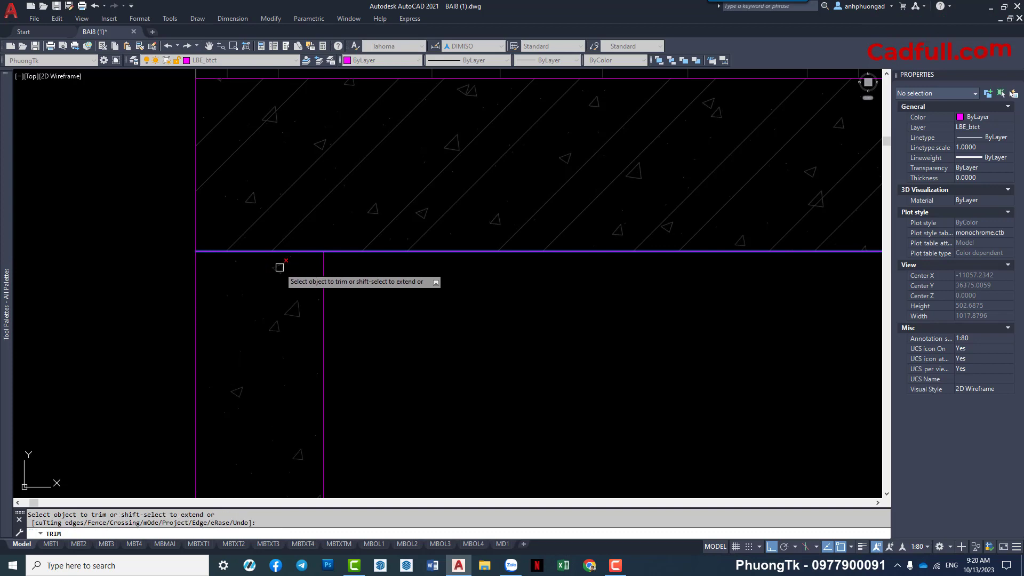
scroll(309, 294, "down", 3)
key("Escape")
Select the two vertical magenta wall lines, then start and cancel a property match.
scroll(293, 240, "down", 4)
scroll(280, 191, "down", 3)
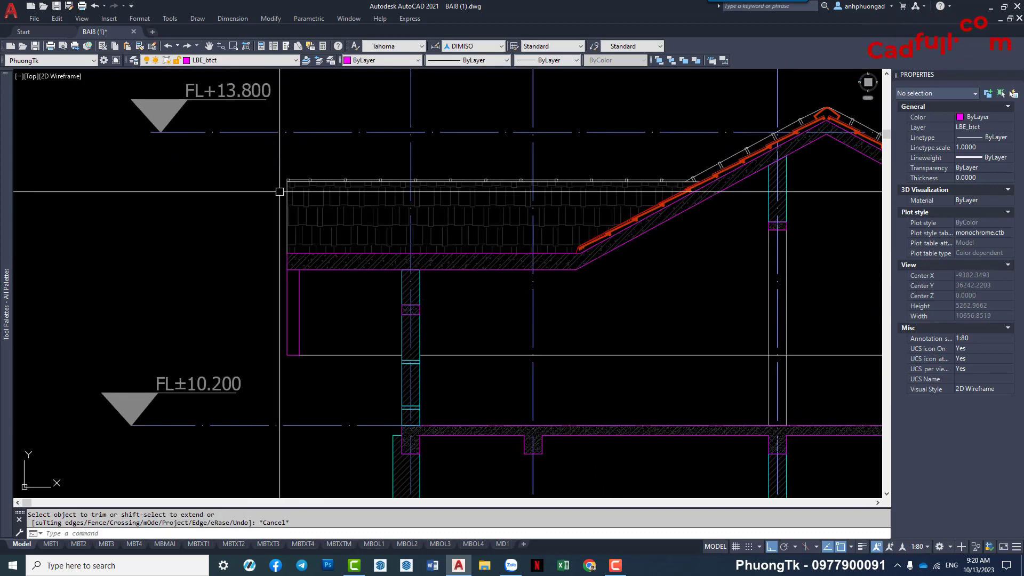
left_click(302, 307)
left_click(276, 304)
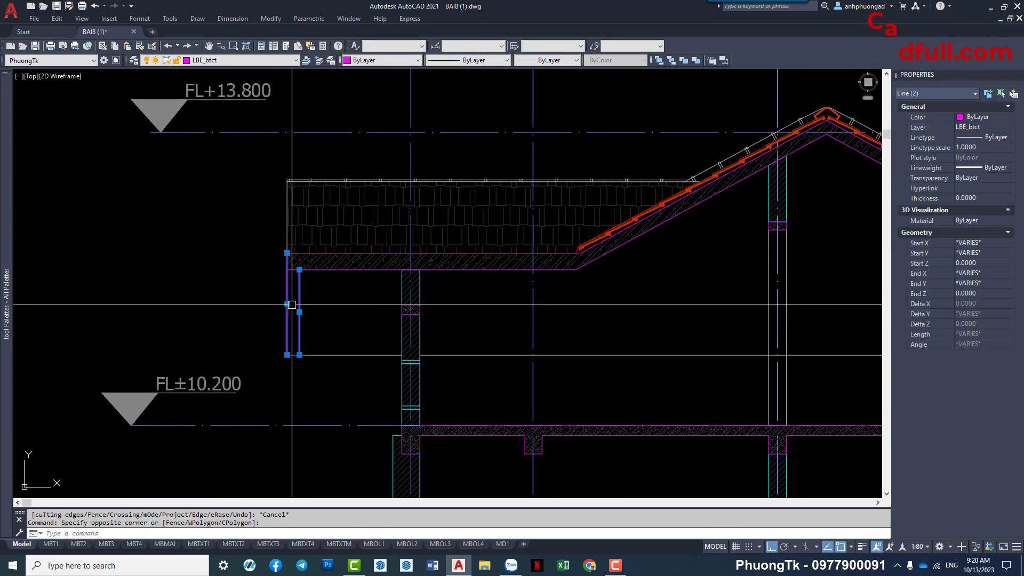
key("Escape")
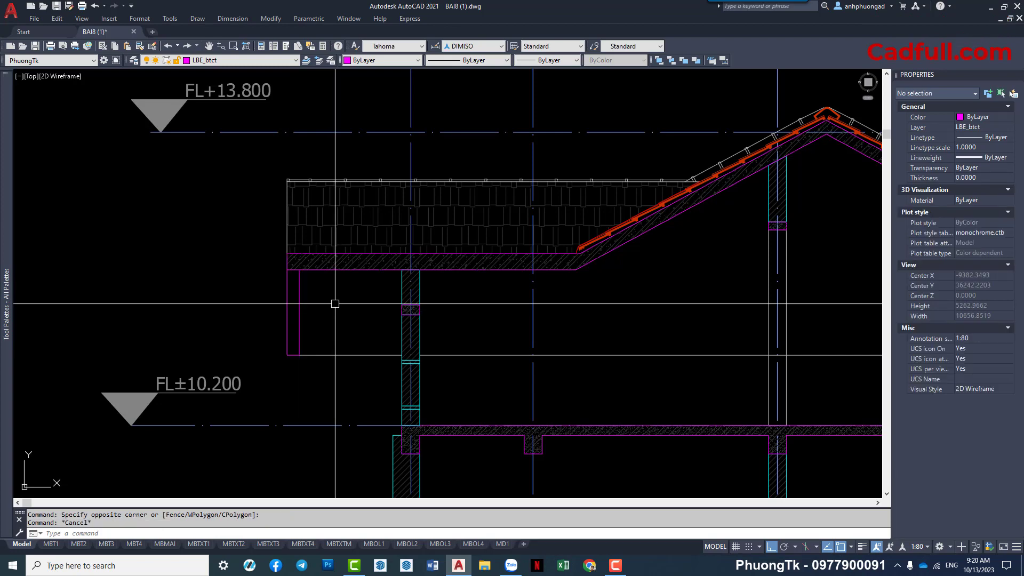
type("mm")
key("Return")
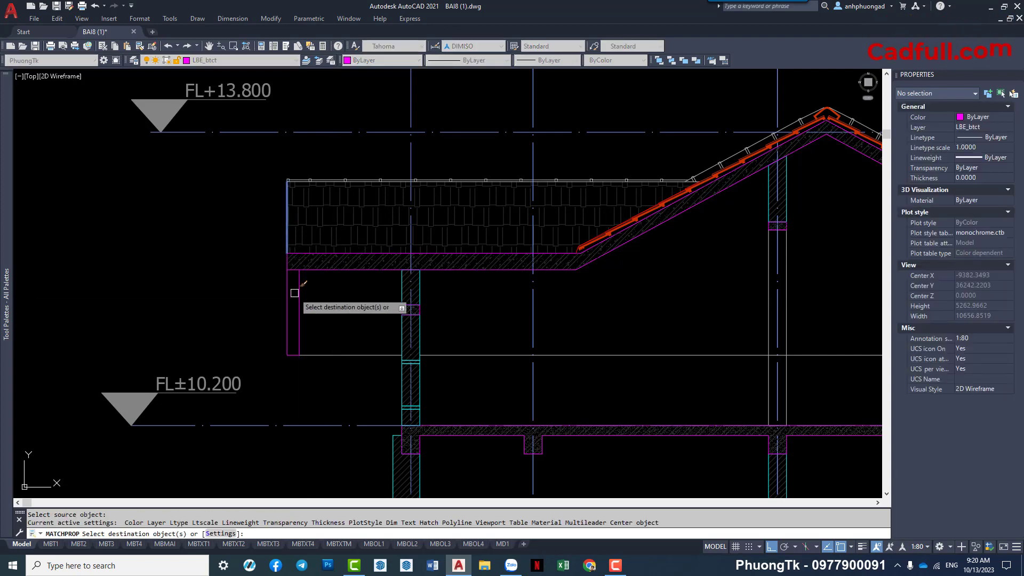
scroll(299, 299, "up", 1)
scroll(267, 256, "up", 2)
key("Escape")
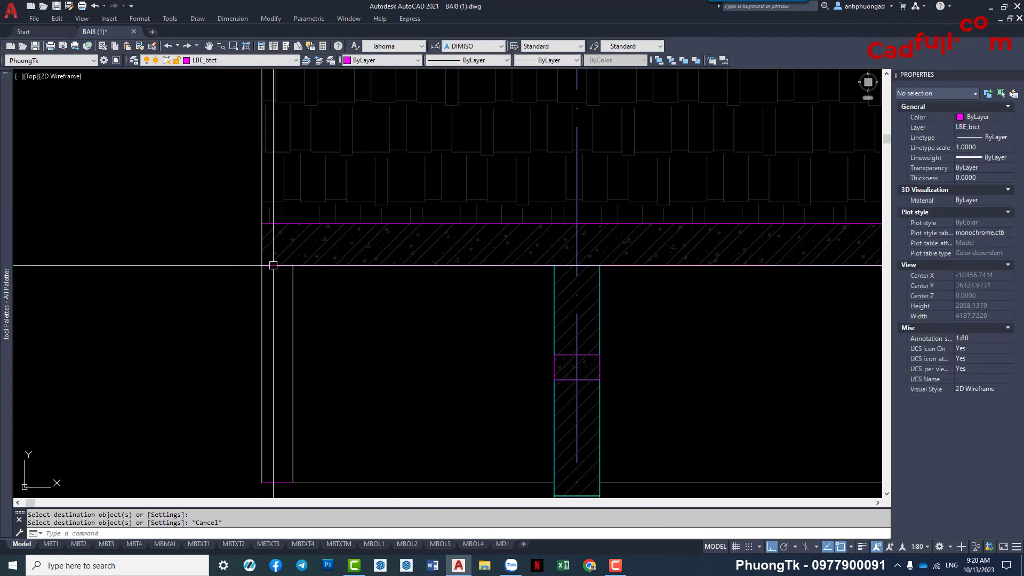
Pull the left vertical wall line's top down onto the slab edge.
scroll(300, 300, "down", 3)
left_click(295, 302)
scroll(298, 285, "up", 2)
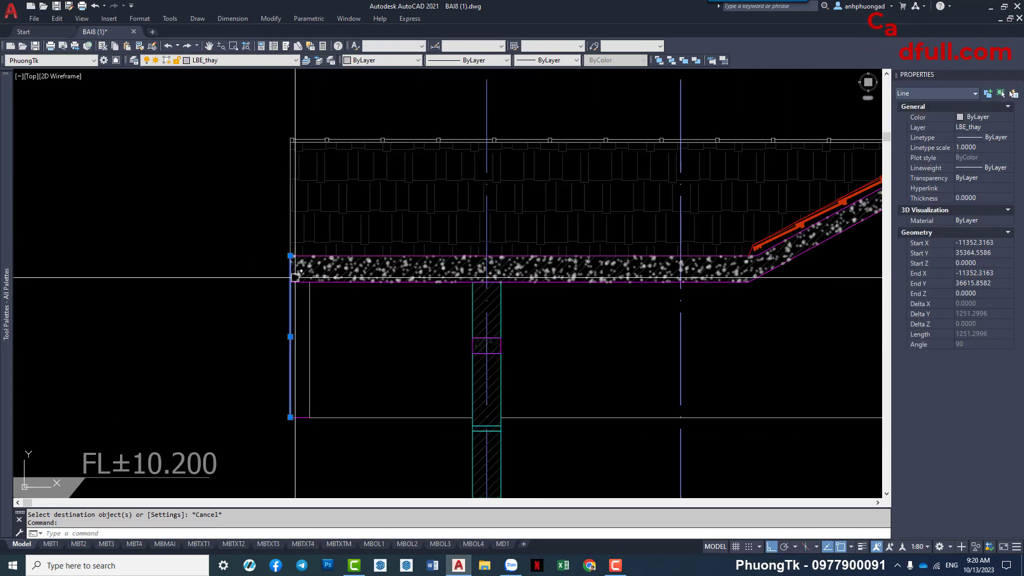
left_click(290, 256)
left_click(290, 282)
key("Escape")
left_click(309, 298)
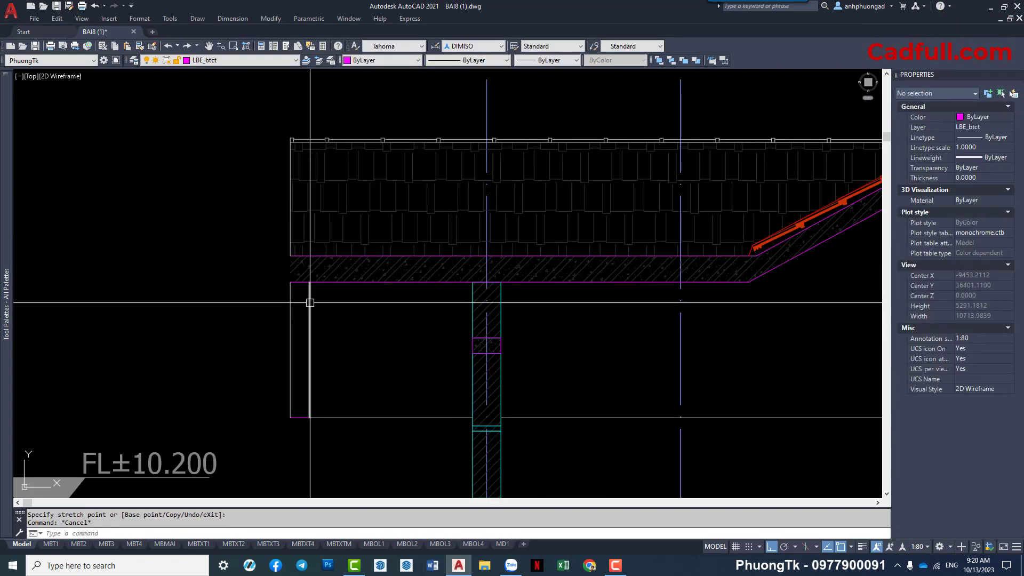
scroll(331, 327, "down", 2)
key("Escape")
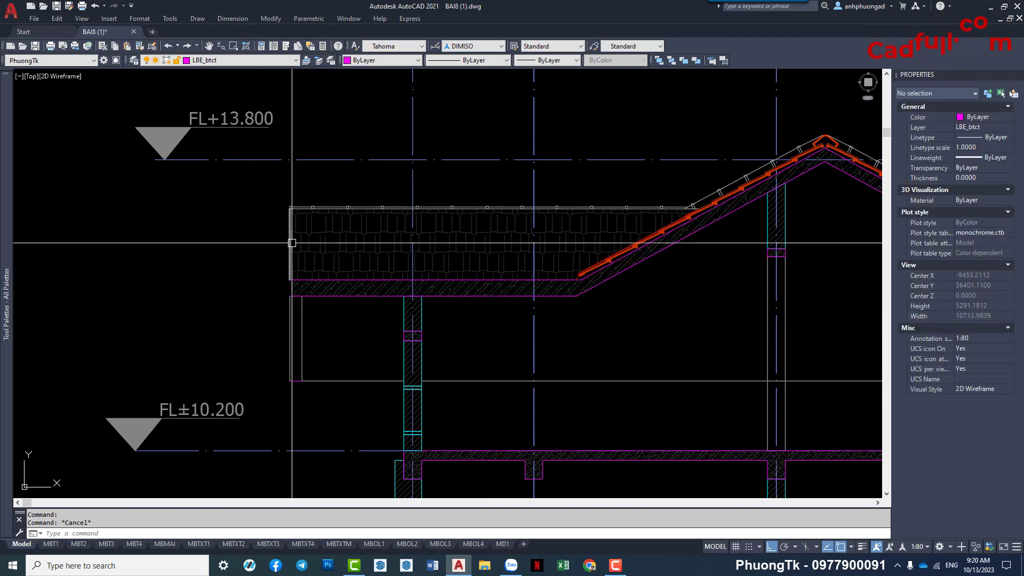
Pan to the ridge side of the section and over to the roof plan.
scroll(297, 315, "up", 2)
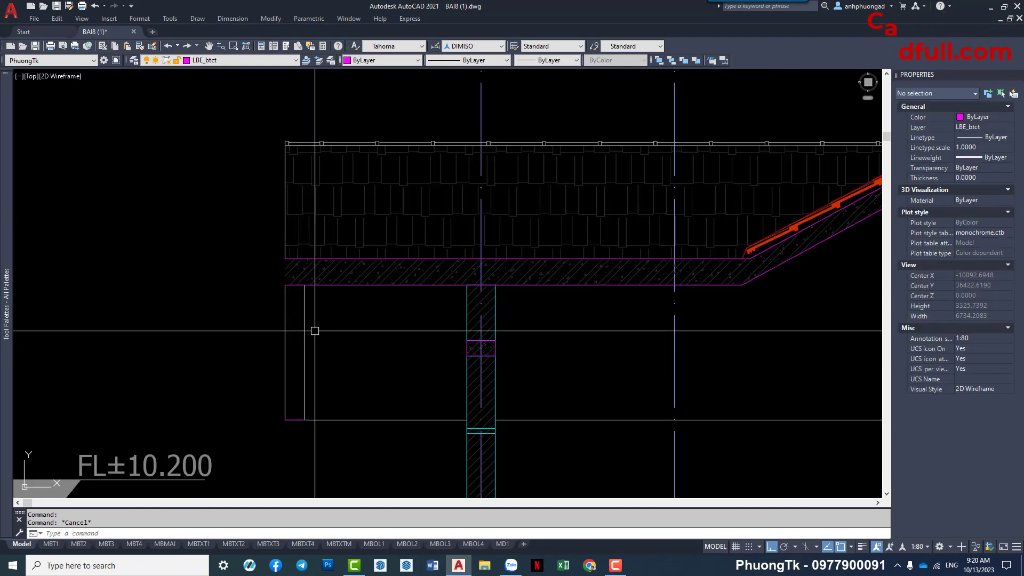
scroll(315, 331, "down", 4)
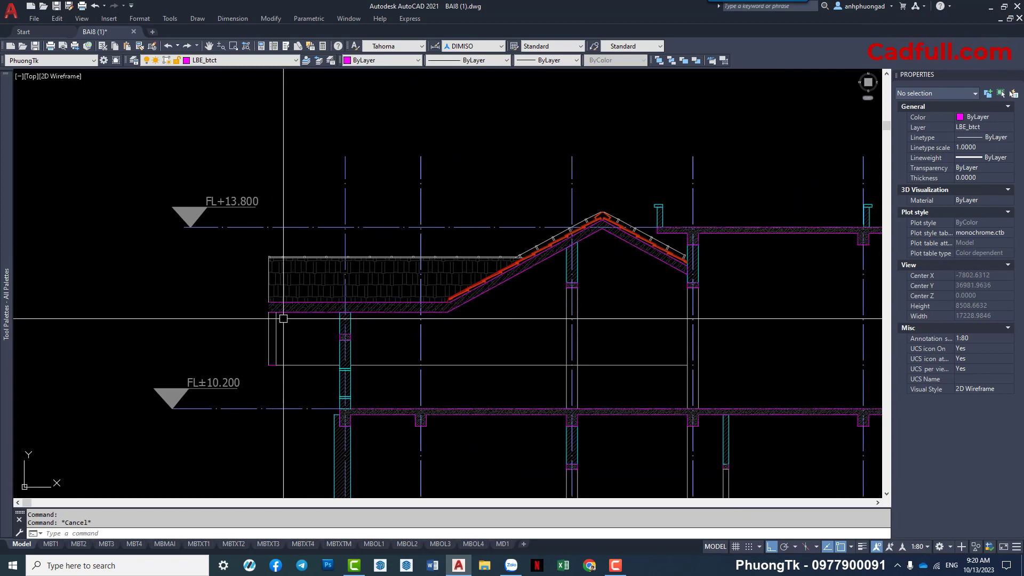
middle_click_drag(669, 274, 328, 235)
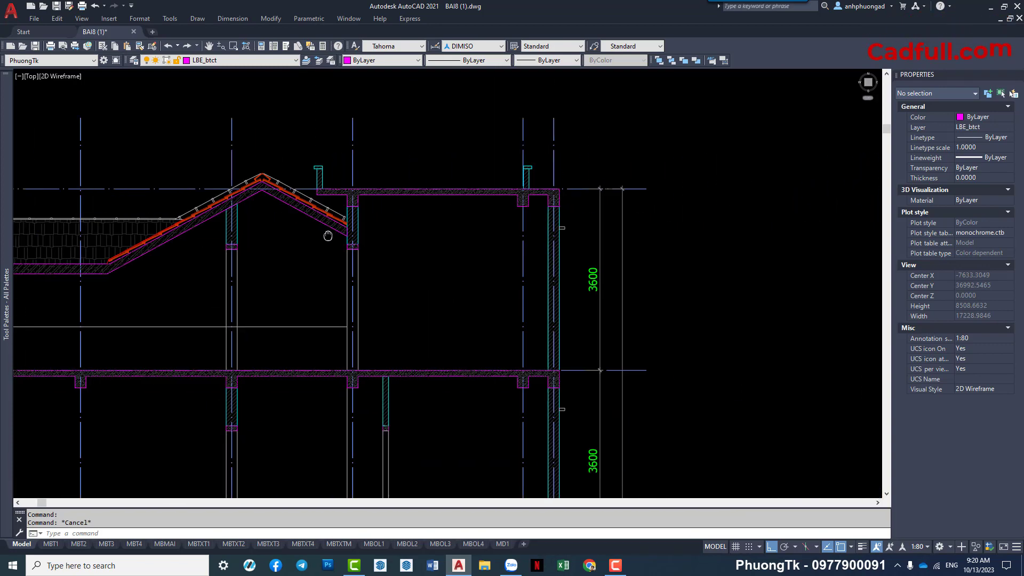
scroll(425, 325, "down", 3)
middle_click_drag(425, 325, 406, 183)
scroll(355, 222, "up", 2)
scroll(302, 295, "up", 2)
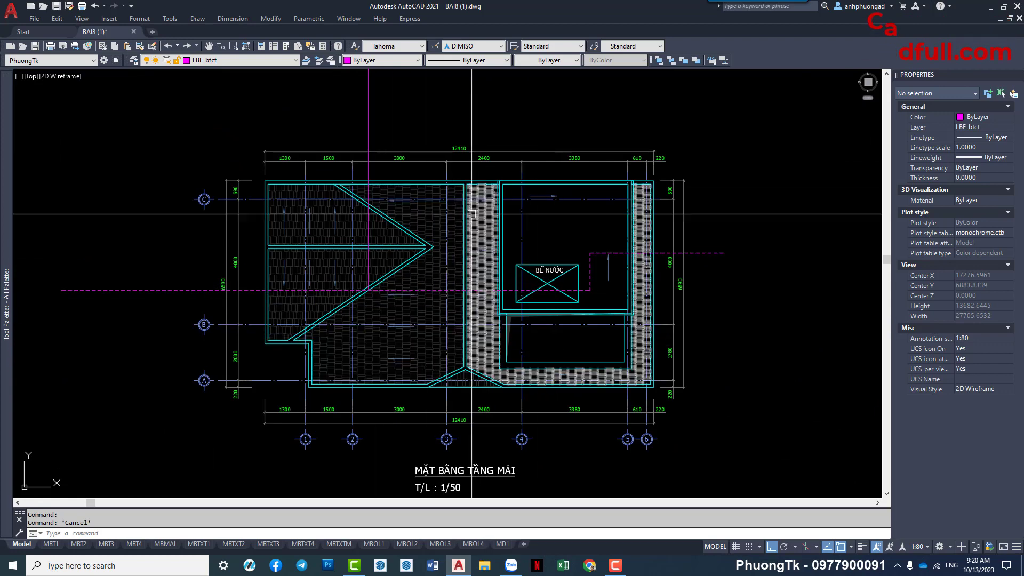
scroll(489, 201, "down", 4)
middle_click_drag(489, 201, 488, 231)
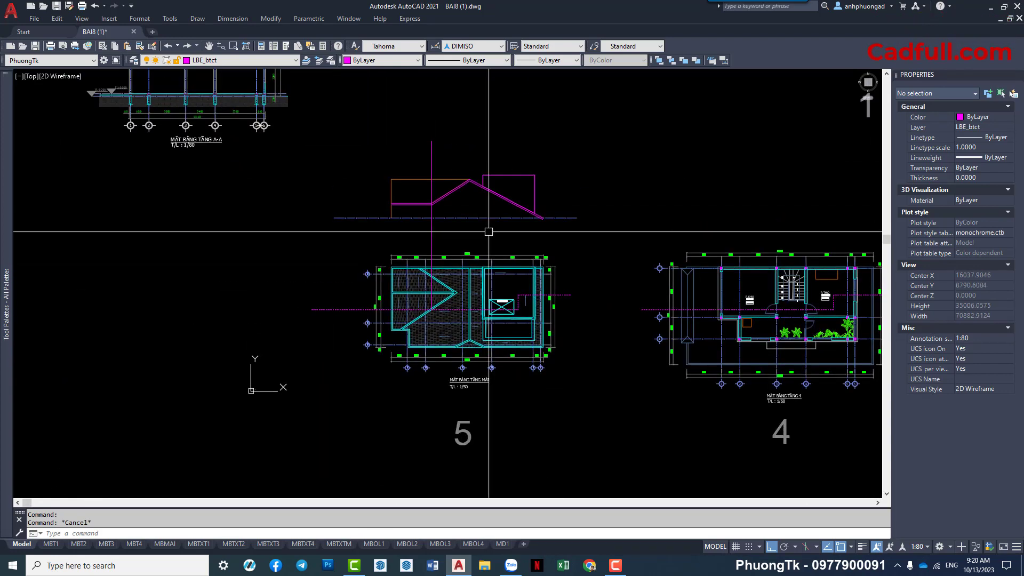
scroll(489, 231, "up", 8)
type("l")
key("Return")
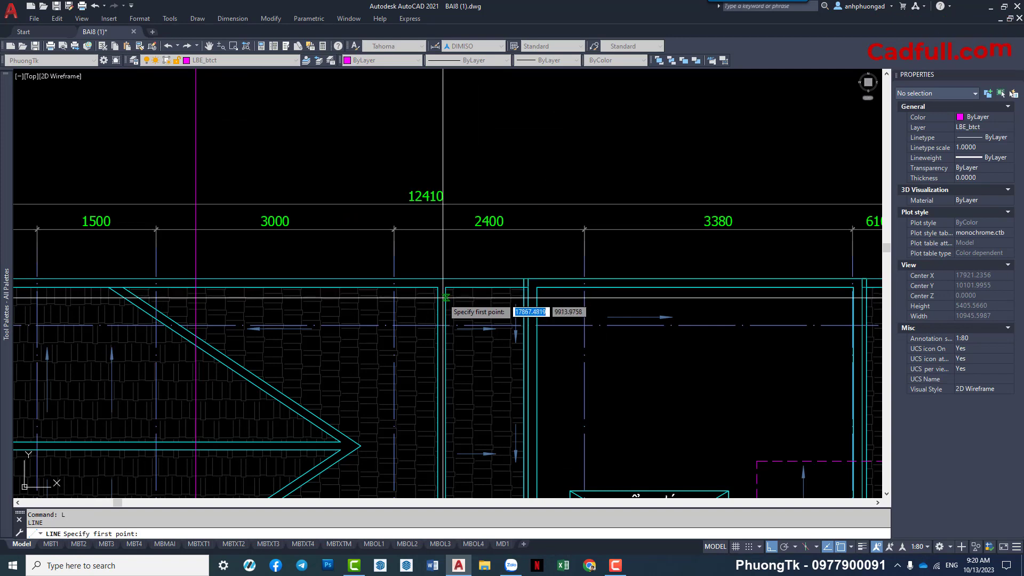
scroll(443, 297, "down", 6)
scroll(437, 385, "up", 4)
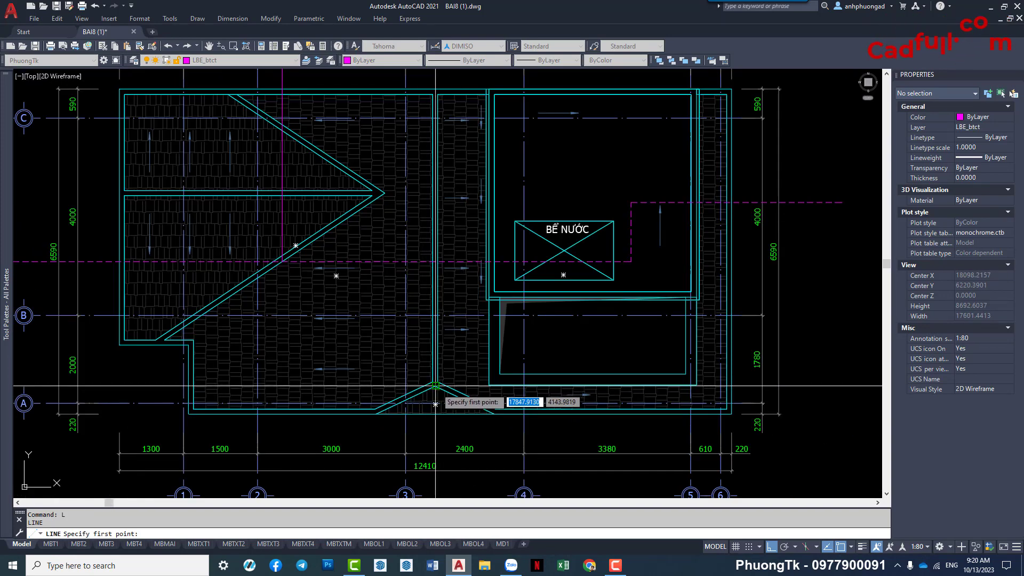
left_click(436, 385)
scroll(435, 385, "down", 3)
middle_click_drag(425, 75, 426, 222)
key("Escape")
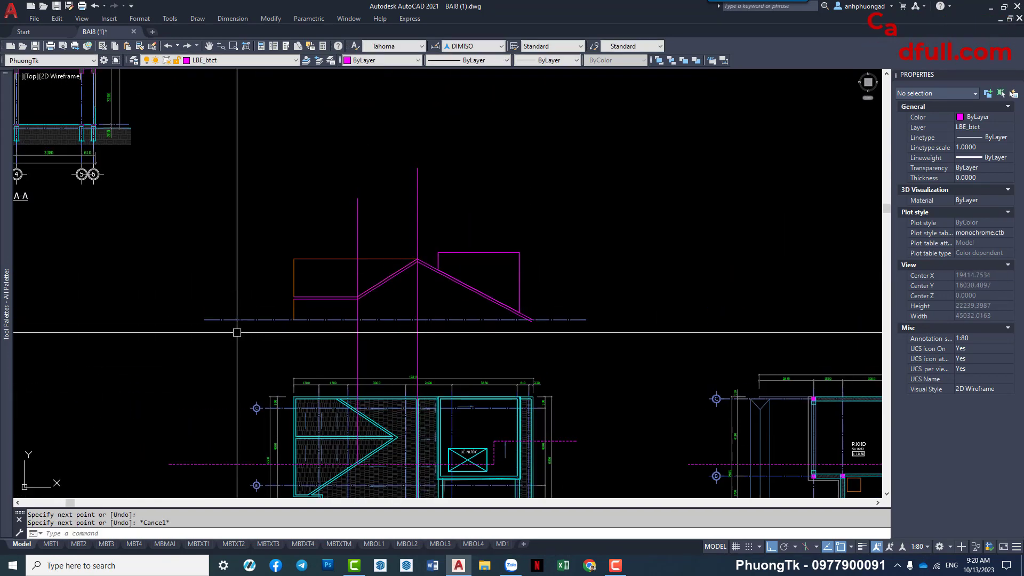
scroll(426, 300, "up", 2)
scroll(365, 302, "up", 2)
left_click(240, 190)
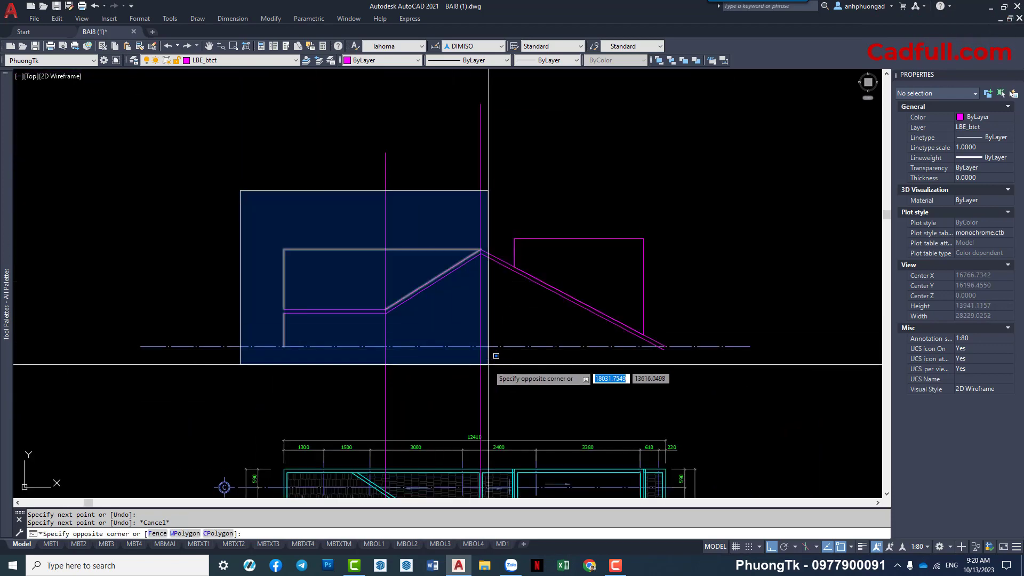
left_click(491, 359)
key("Escape")
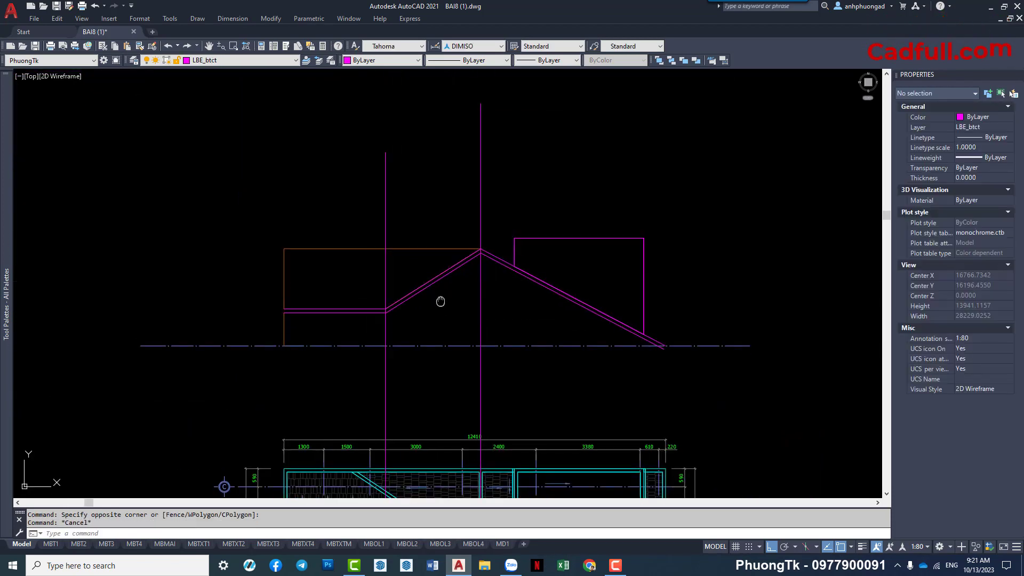
scroll(416, 357, "up", 2)
scroll(316, 335, "up", 2)
scroll(453, 327, "down", 4)
mouse_move(453, 327)
middle_mouse_down()
mouse_move(433, 323)
mouse_move(441, 221)
middle_mouse_up()
scroll(449, 258, "down", 2)
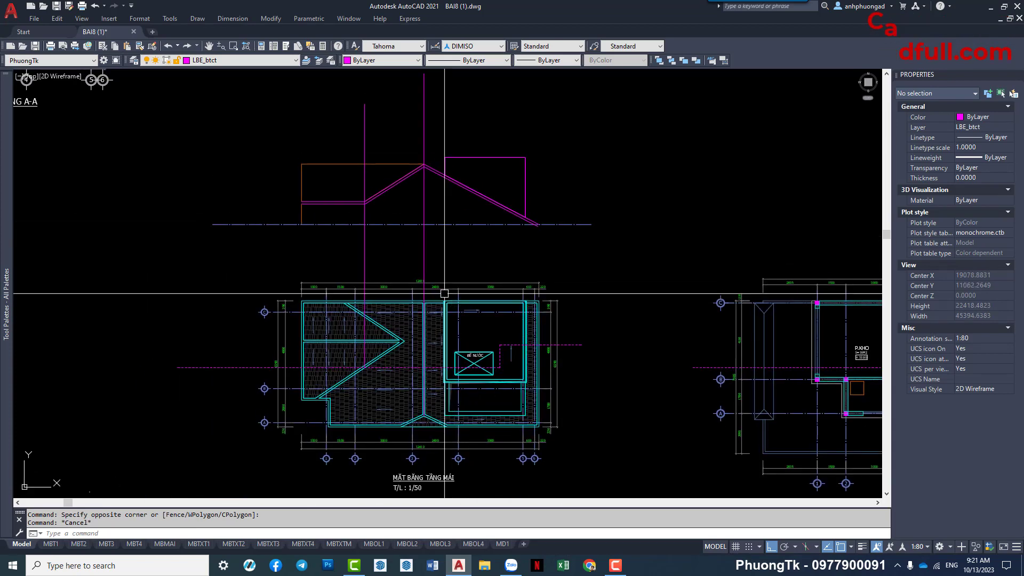
middle_click_drag(389, 204, 420, 244)
scroll(351, 244, "up", 2)
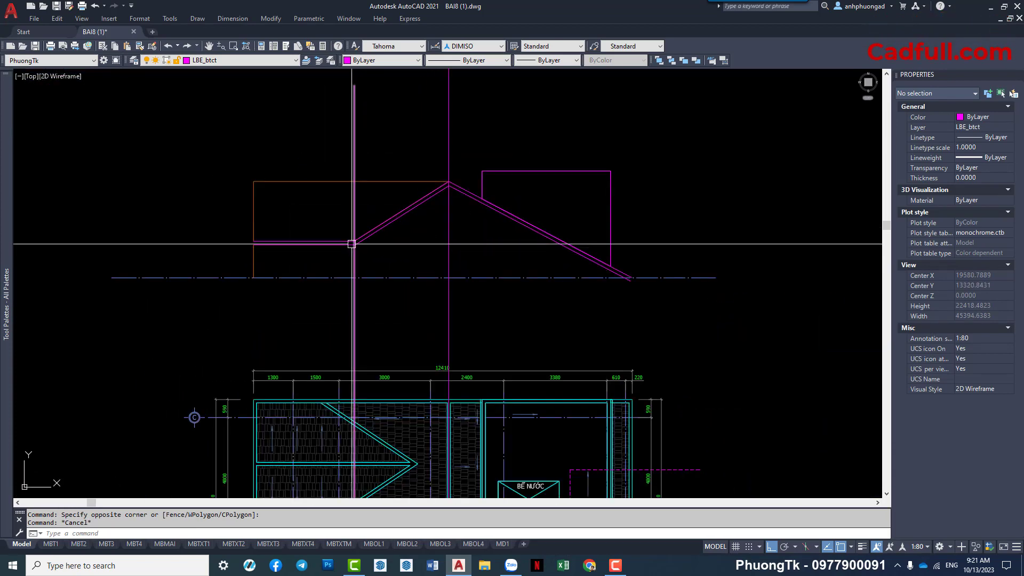
middle_click_drag(495, 237, 410, 251)
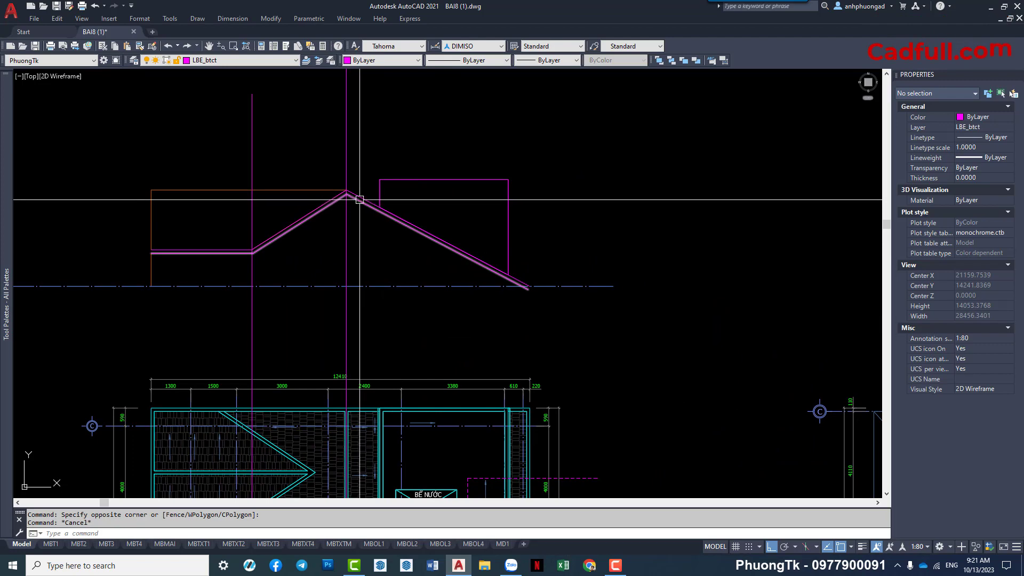
scroll(482, 240, "down", 2)
middle_click_drag(507, 339, 480, 283)
scroll(392, 358, "up", 4)
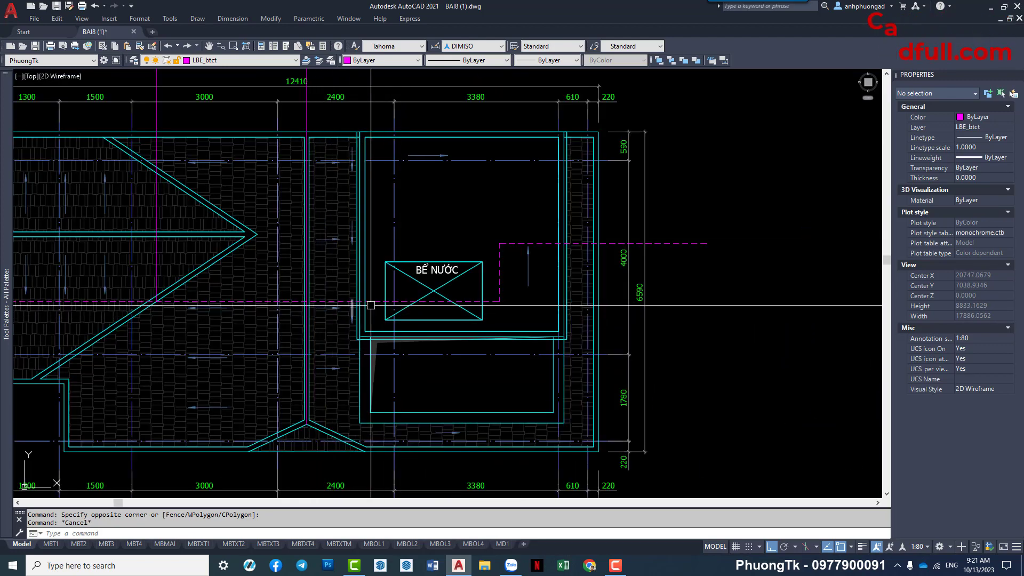
scroll(555, 293, "down", 1)
scroll(555, 292, "down", 3)
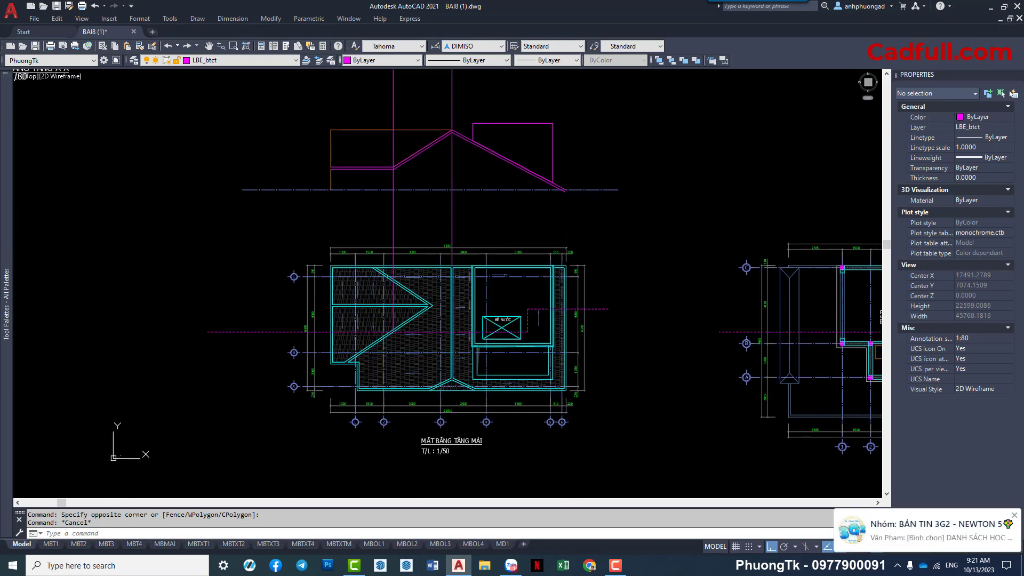
Begin a line at the vertical line below the tank box, then cancel it.
scroll(485, 321, "up", 4)
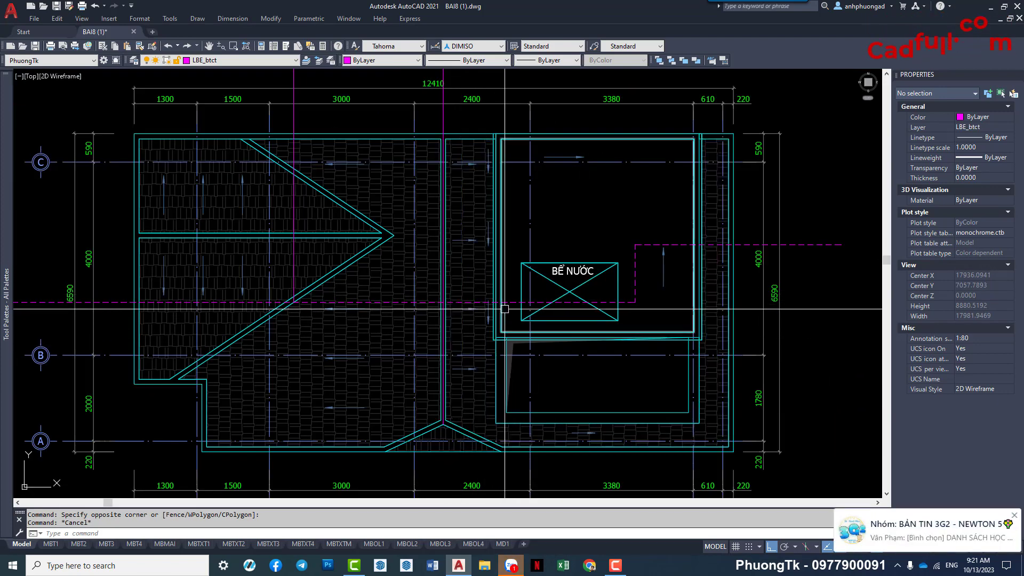
scroll(499, 308, "down", 3)
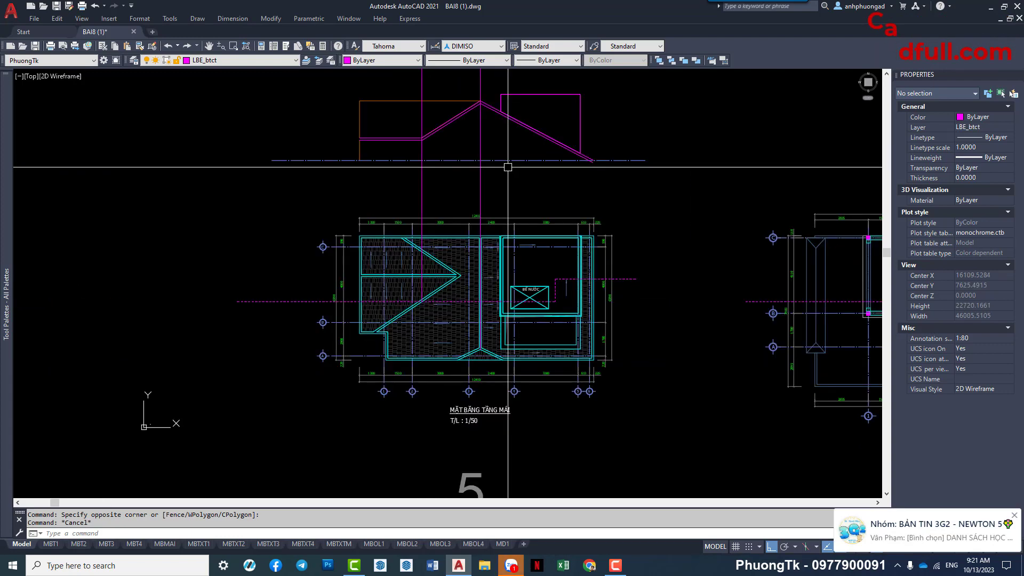
scroll(487, 229, "up", 4)
scroll(464, 229, "up", 2)
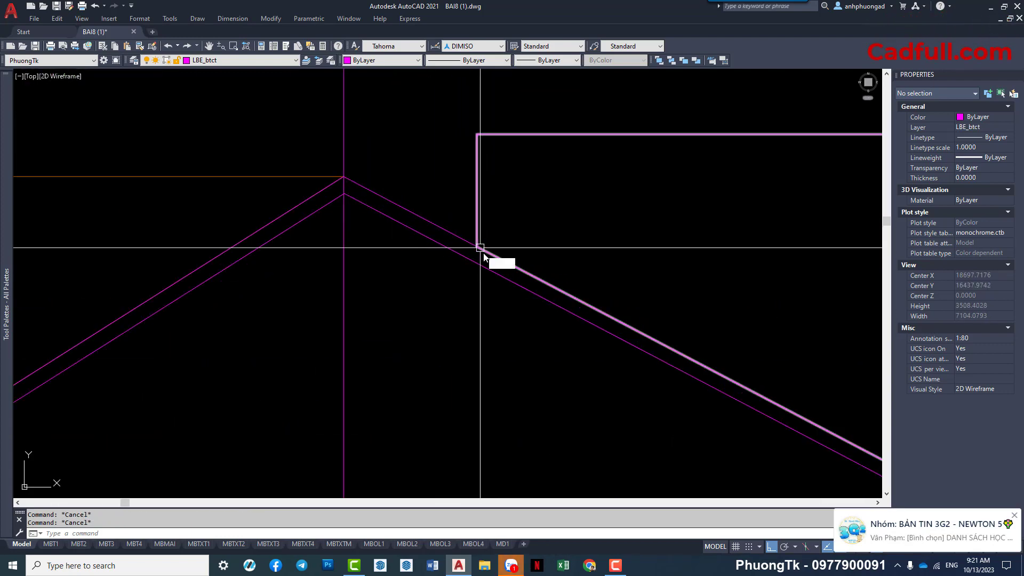
type("l")
key("Return")
left_click(441, 315)
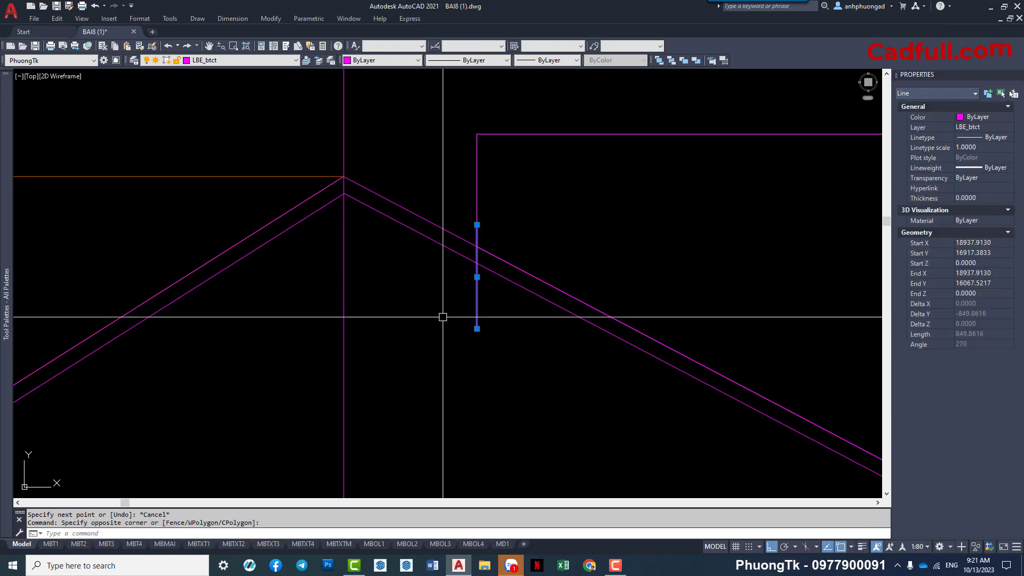
scroll(441, 315, "down", 3)
middle_click_drag(484, 347, 401, 313)
key("Escape")
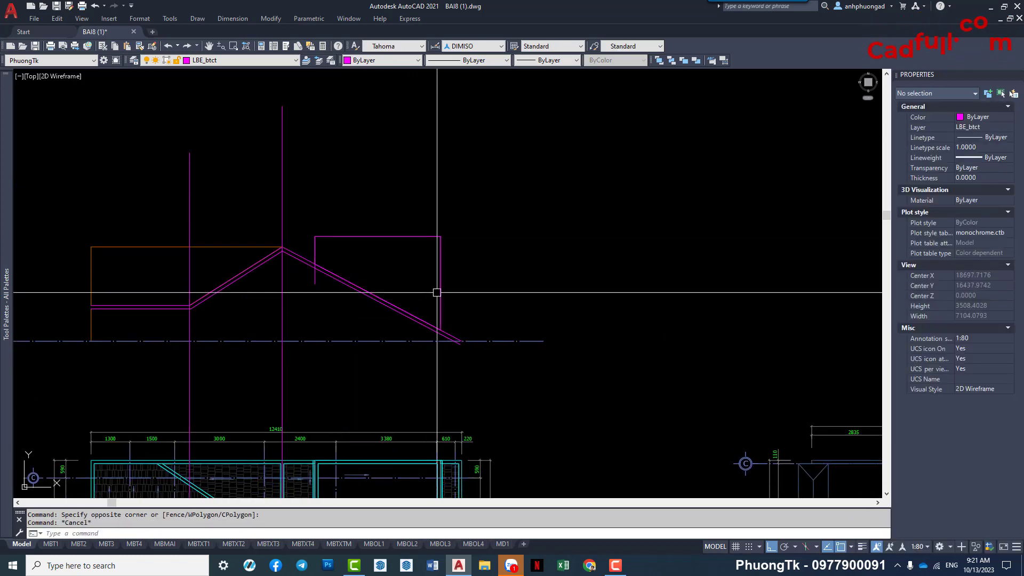
Draw a vertical line continuing the tank's right wall down below the roof.
middle_click_drag(455, 330, 481, 275)
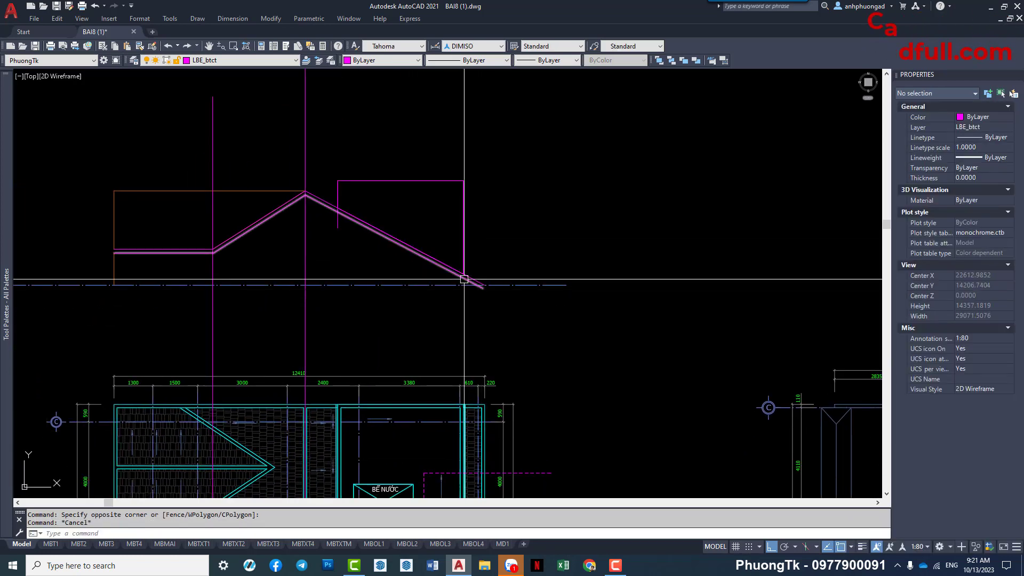
scroll(467, 279, "down", 4)
mouse_move(498, 347)
middle_mouse_down()
mouse_move(483, 318)
mouse_move(484, 238)
mouse_move(498, 283)
middle_mouse_up()
scroll(455, 335, "up", 6)
scroll(482, 276, "down", 5)
scroll(485, 286, "up", 5)
key("l")
key("space")
left_click(469, 234)
left_click(468, 283)
key("Escape")
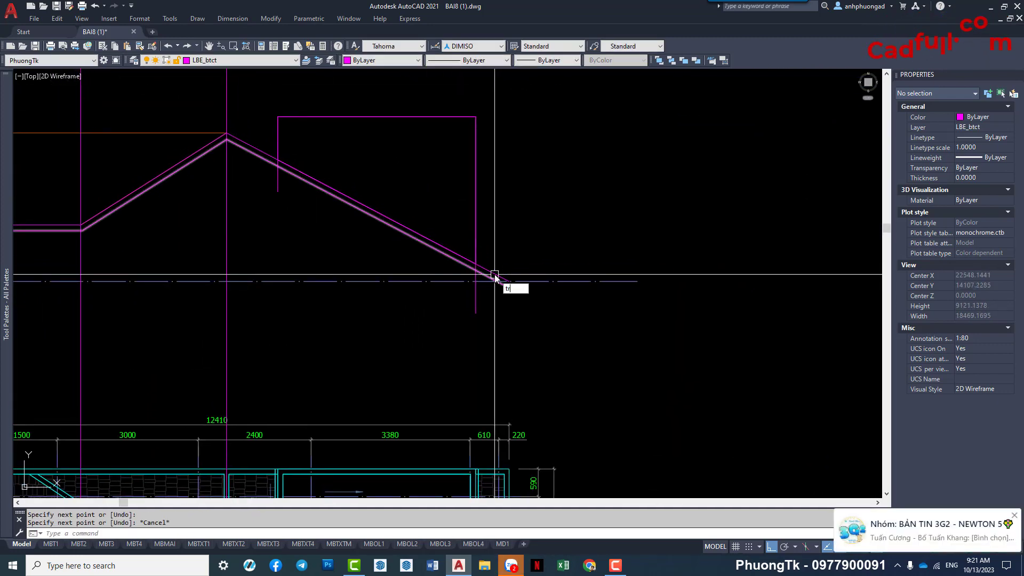
Start a trim and cancel it without changes.
type("tr")
key("space")
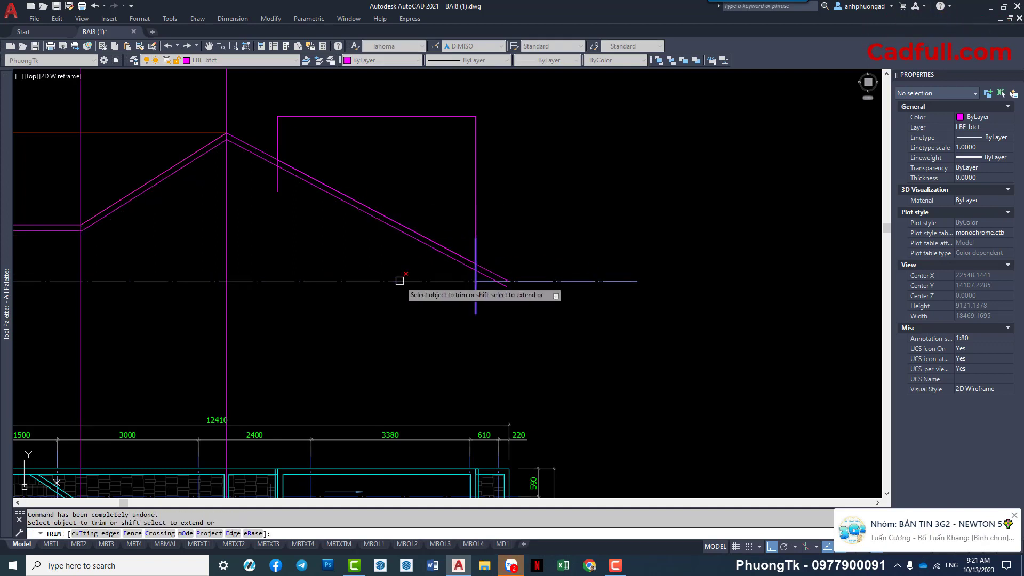
key("Escape")
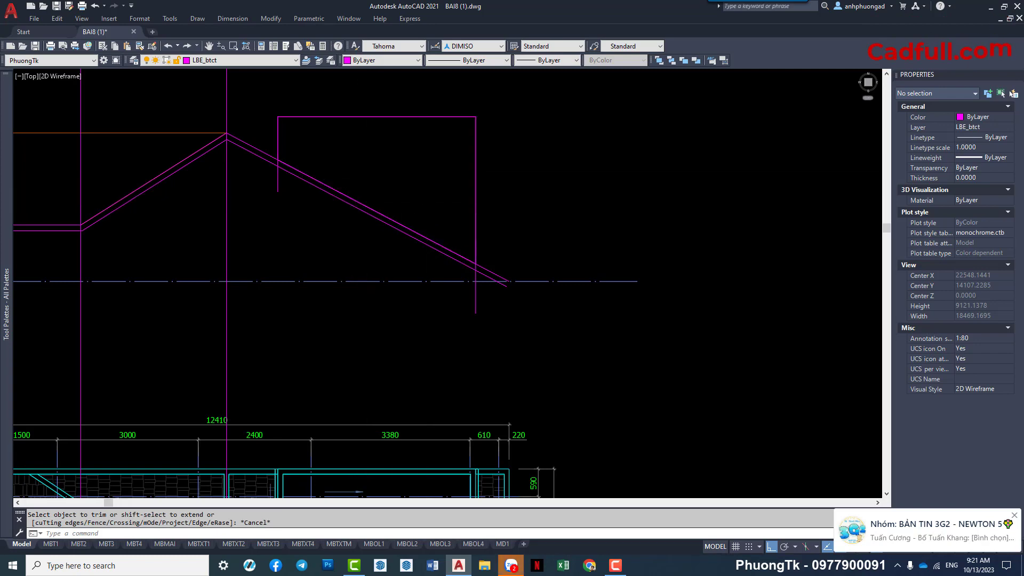
scroll(487, 336, "down", 5)
scroll(487, 336, "up", 2)
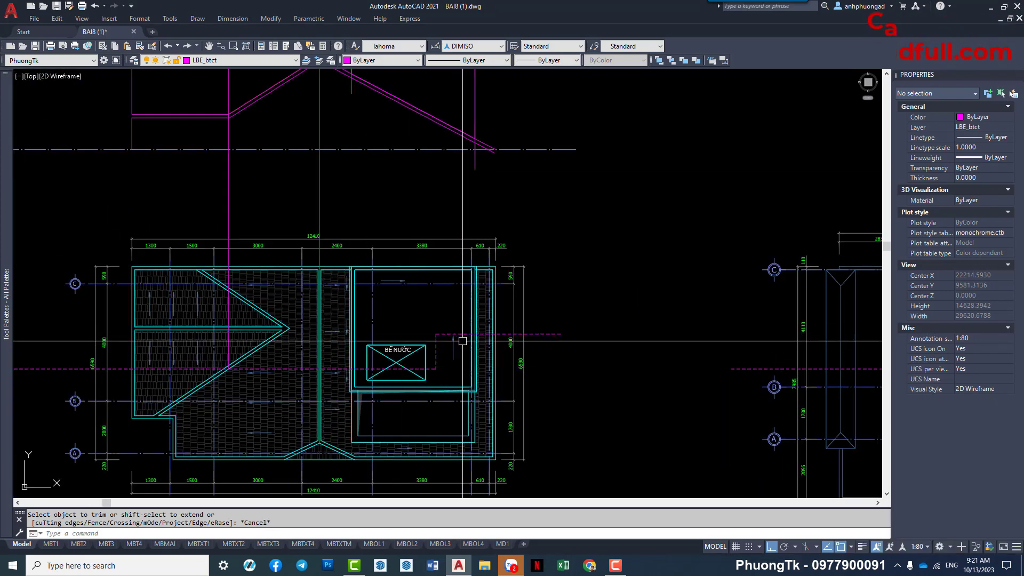
Draw a horizontal line across the water-tank box from its left wall in the roof section.
middle_click_drag(463, 340, 470, 468)
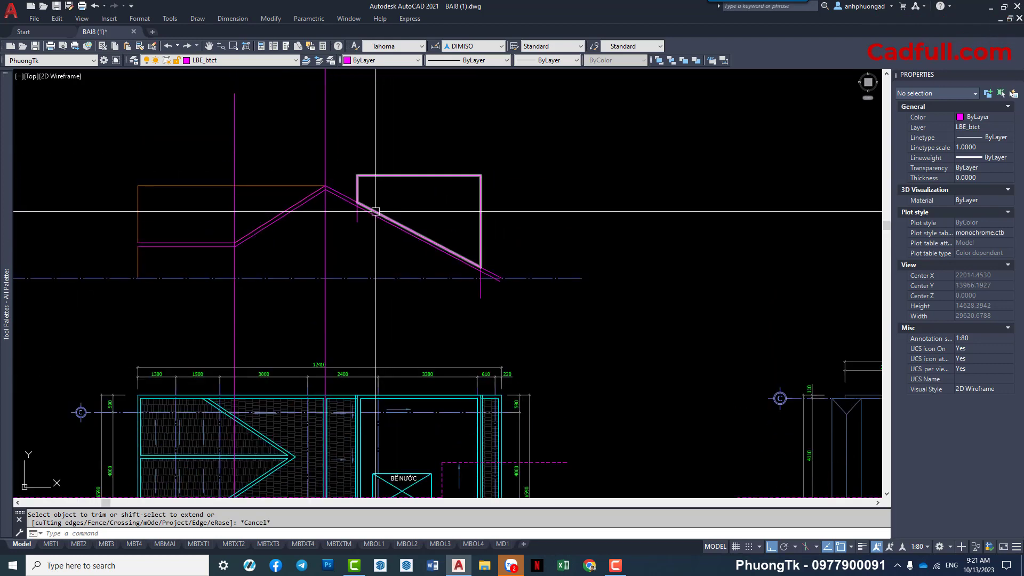
type("l")
key("Return")
scroll(376, 211, "up", 3)
scroll(534, 144, "up", 2)
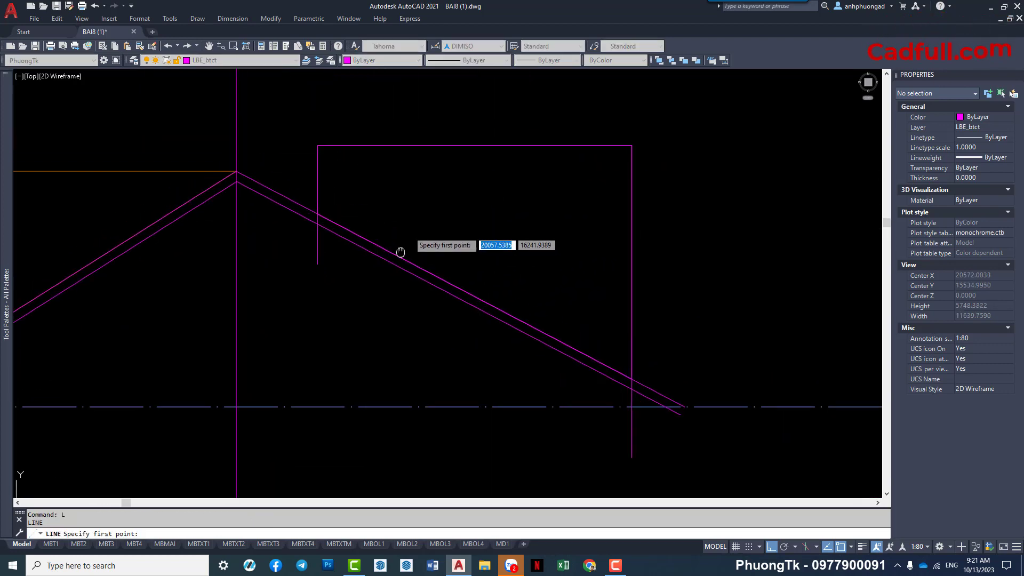
left_click(315, 221)
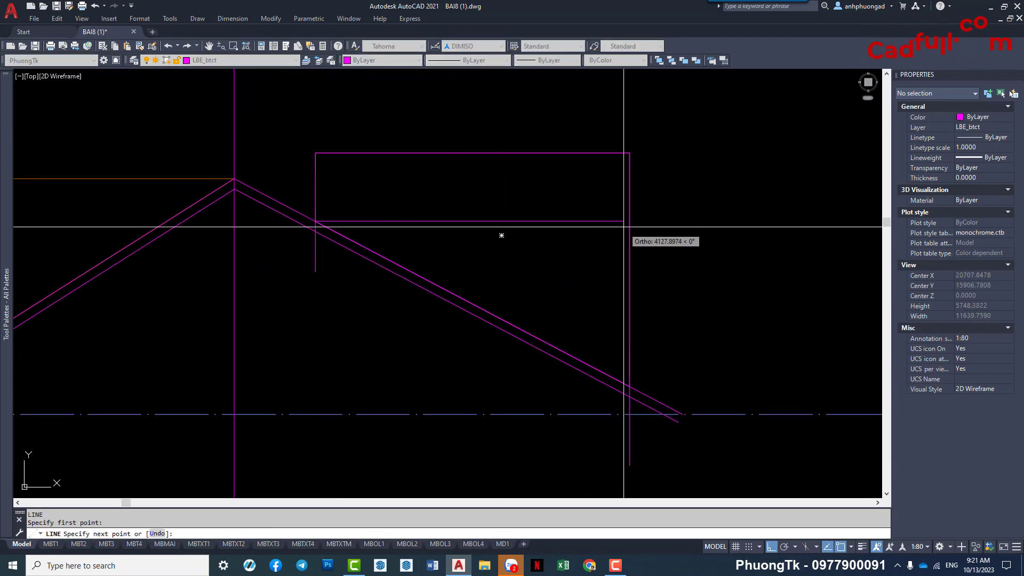
key("Escape")
Copy the new horizontal line 120 away to form the second wall line.
type("co")
key("Return")
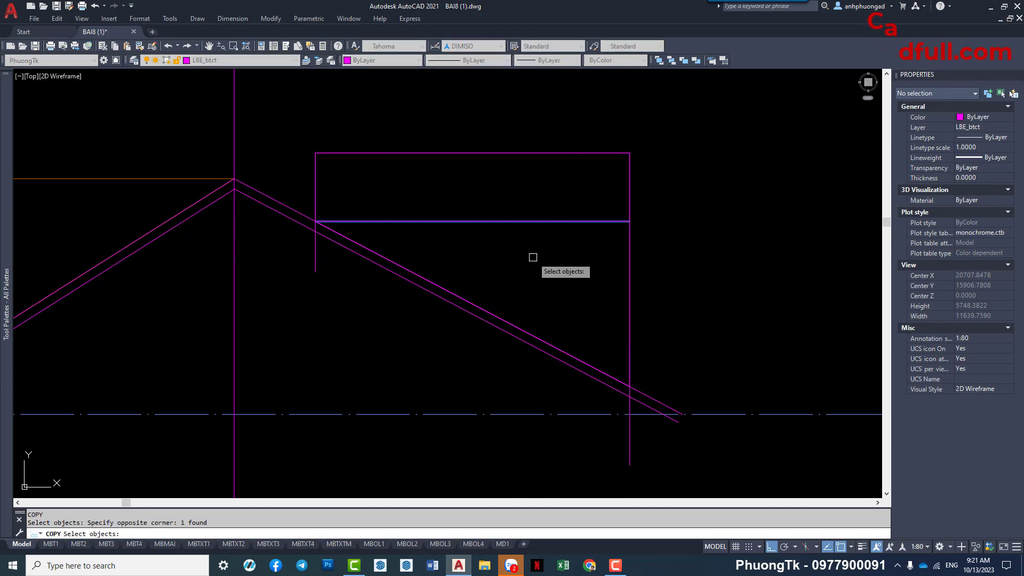
left_click(548, 253)
type("120")
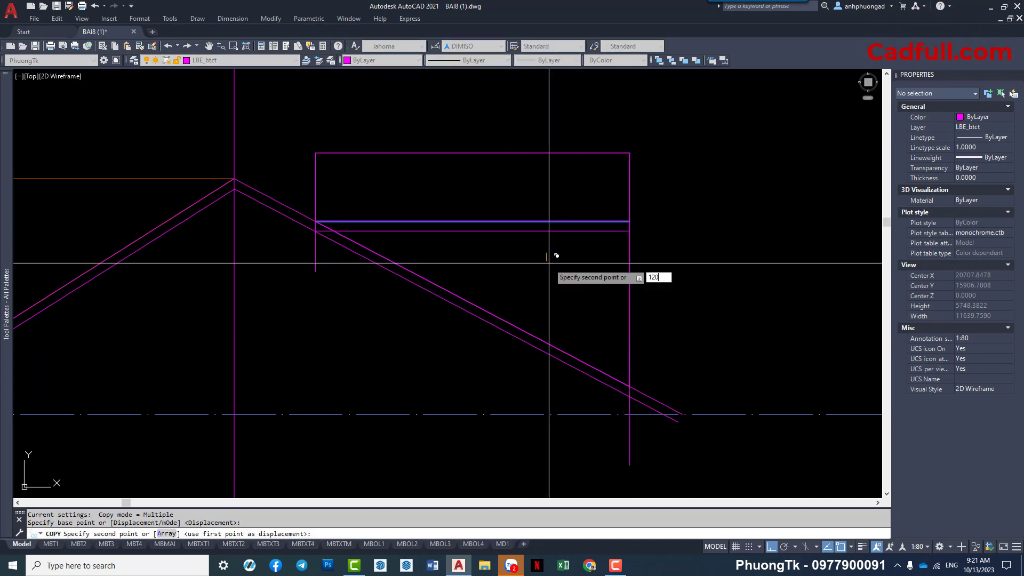
key("Return")
key("Return")
middle_click_drag(549, 279, 549, 283)
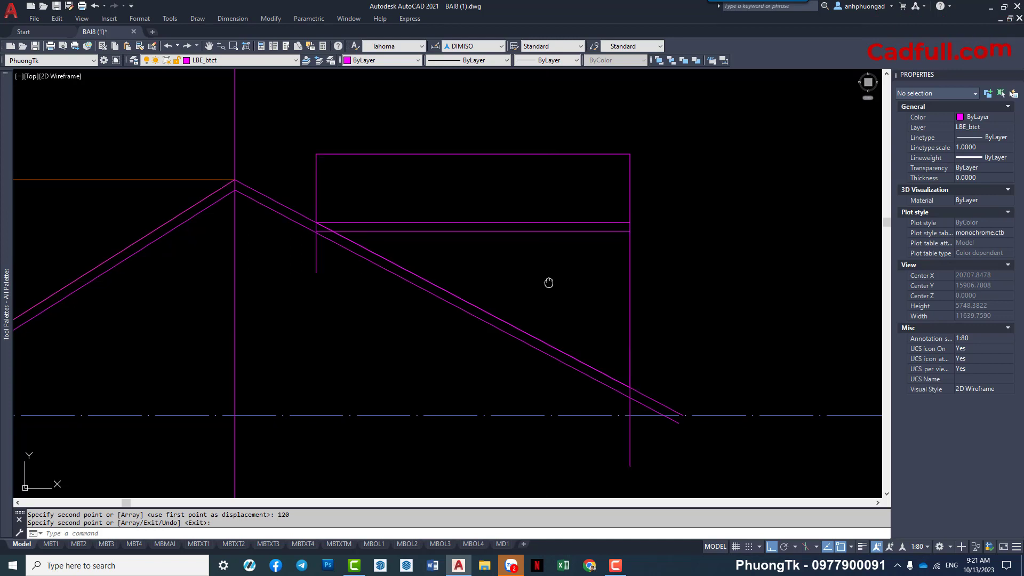
middle_click_drag(633, 382, 635, 383)
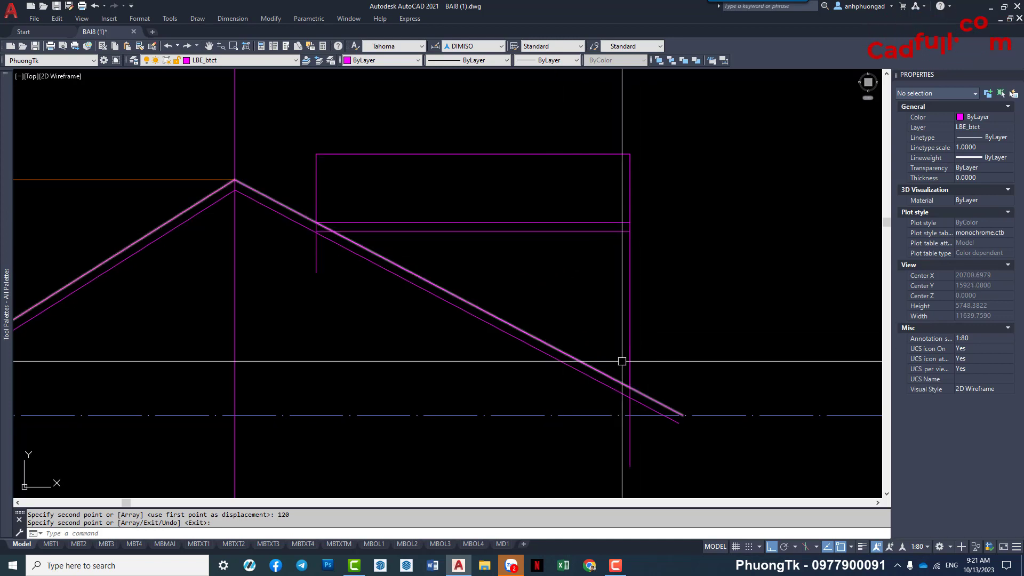
type("tr")
Trim the sloped roof slab lines between the two tank walls, then check the tank box outline.
key("Return")
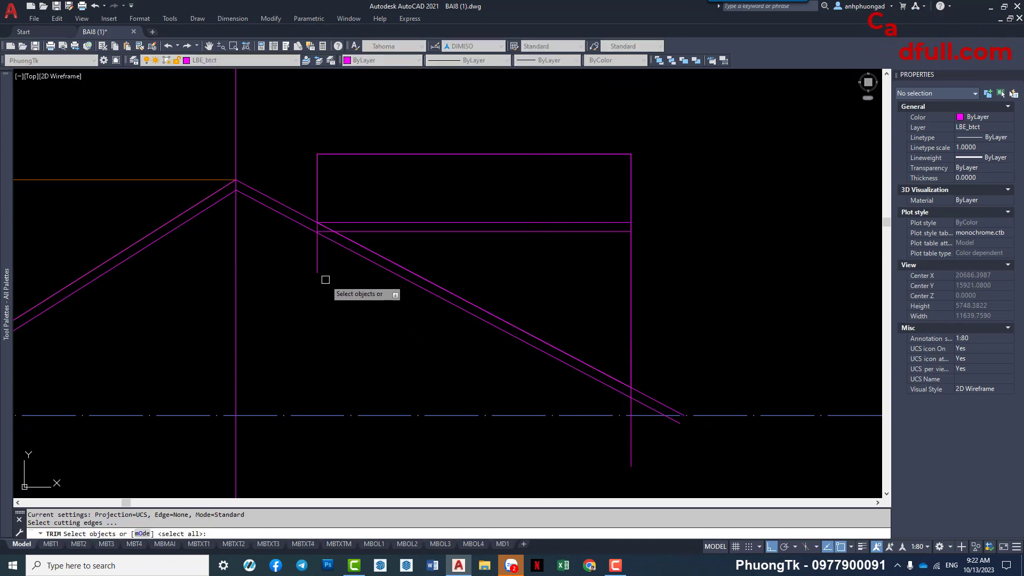
key("Return")
left_click_drag(524, 384, 461, 279)
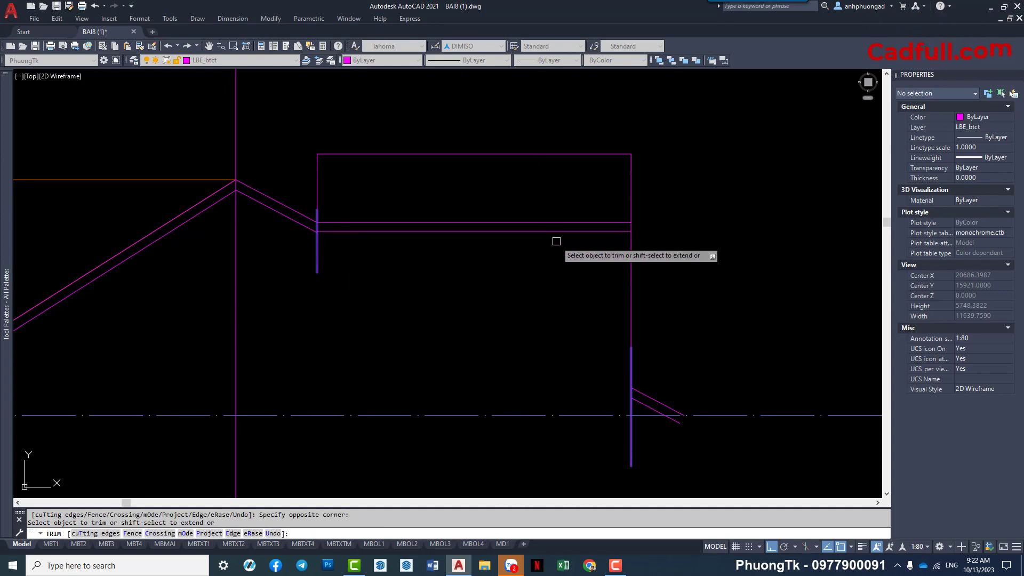
key("Escape")
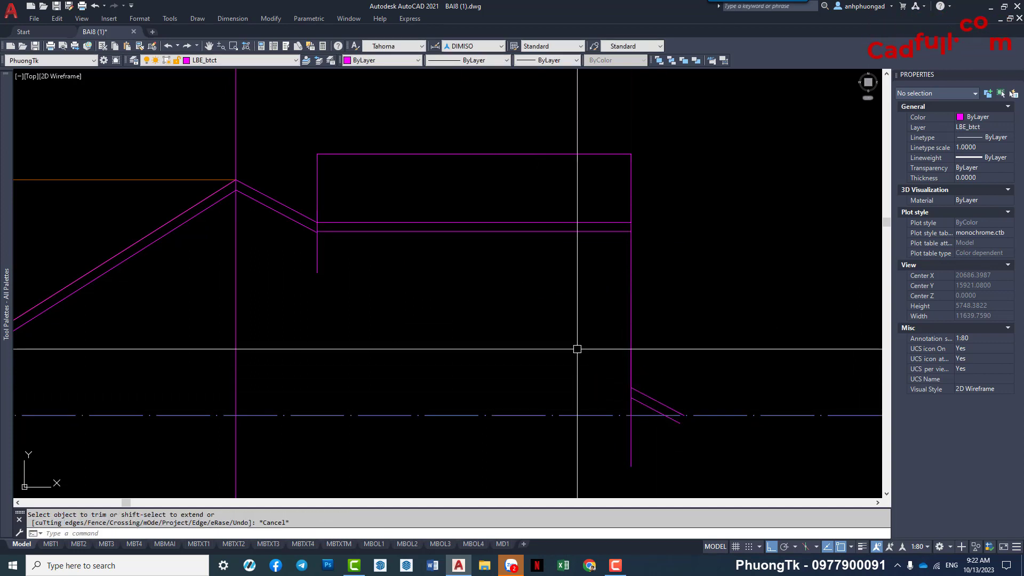
scroll(596, 393, "down", 2)
left_click(483, 227)
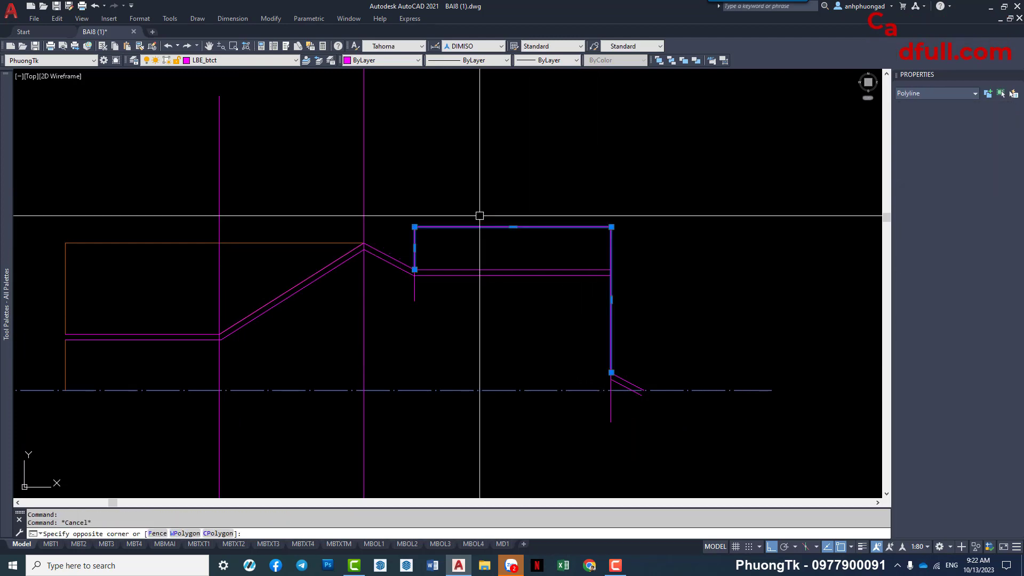
left_click(604, 201)
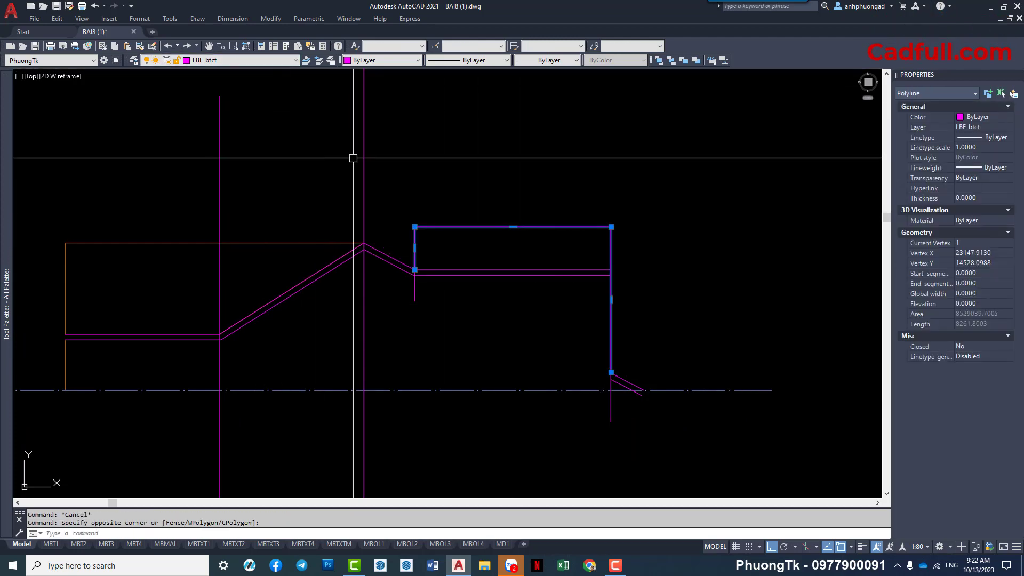
key("Escape")
Navigate the view to the water tank on the roof plan.
scroll(512, 299, "down", 2)
scroll(507, 388, "up", 2)
middle_click_drag(506, 388, 466, 254)
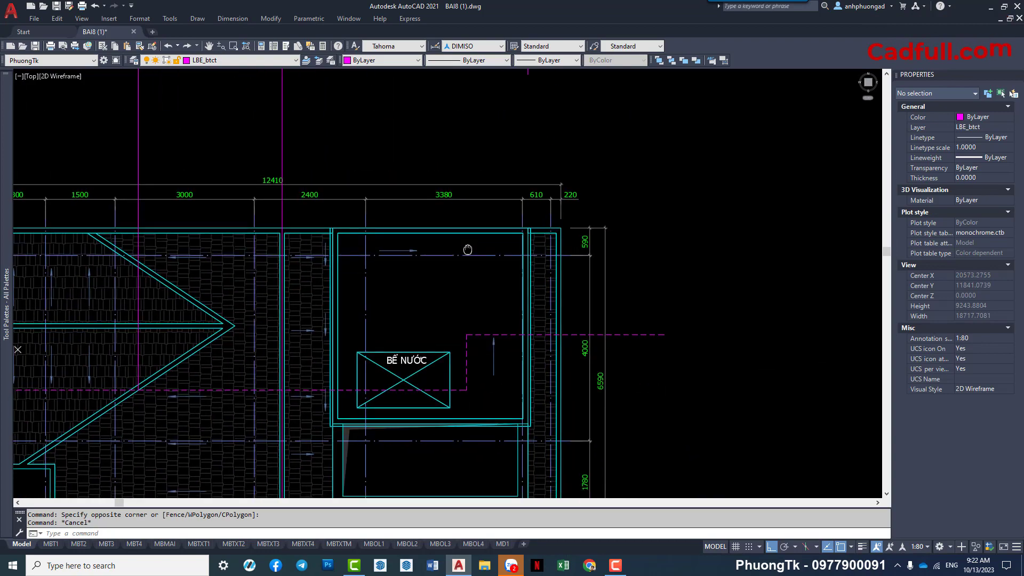
scroll(466, 254, "down", 2)
scroll(356, 203, "up", 2)
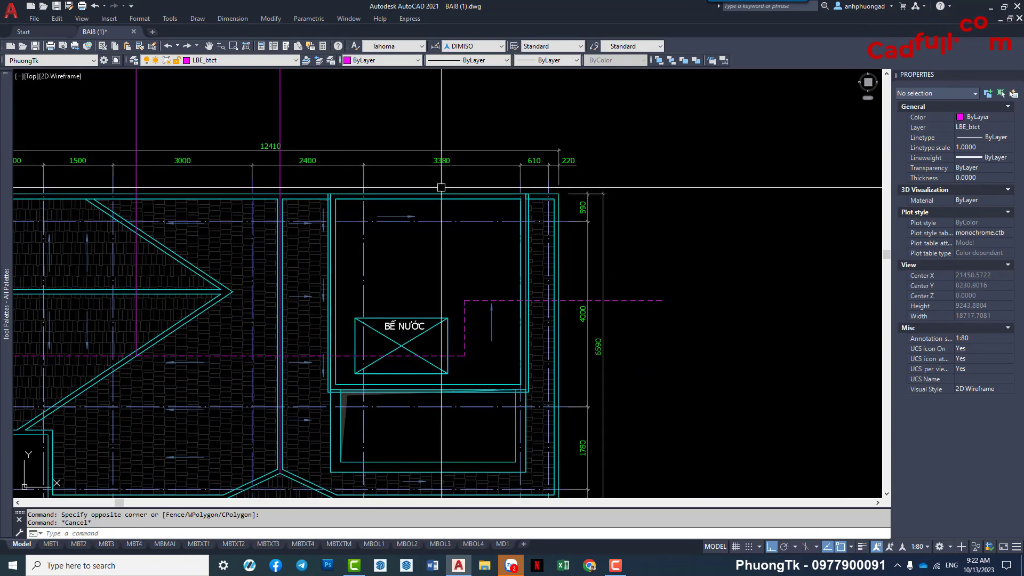
scroll(539, 321, "down", 4)
scroll(468, 271, "up", 2)
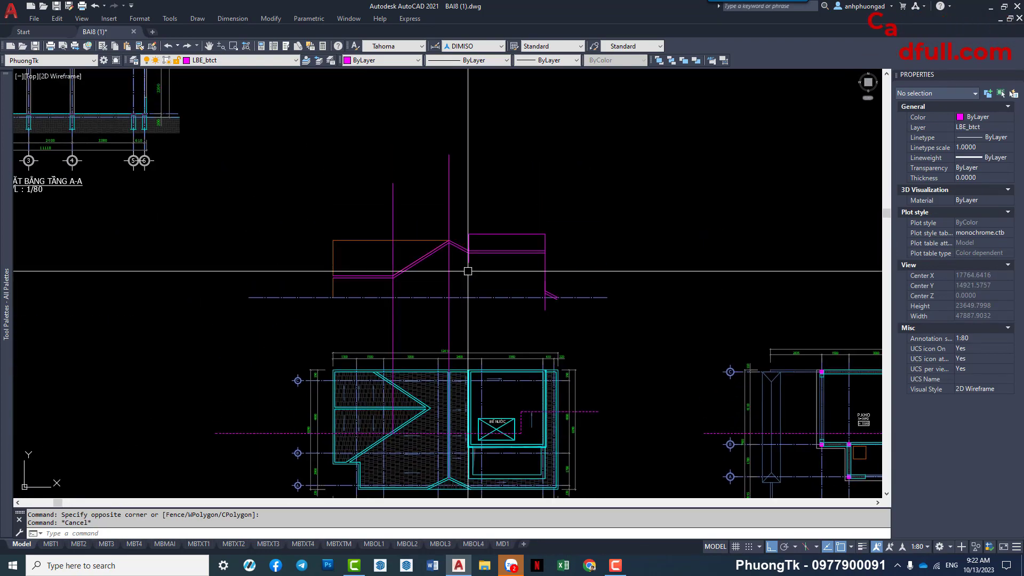
type("re")
Draw the water-tank box rectangle from the wall-slab junction to the box's top-right corner.
key("Return")
scroll(467, 271, "up", 7)
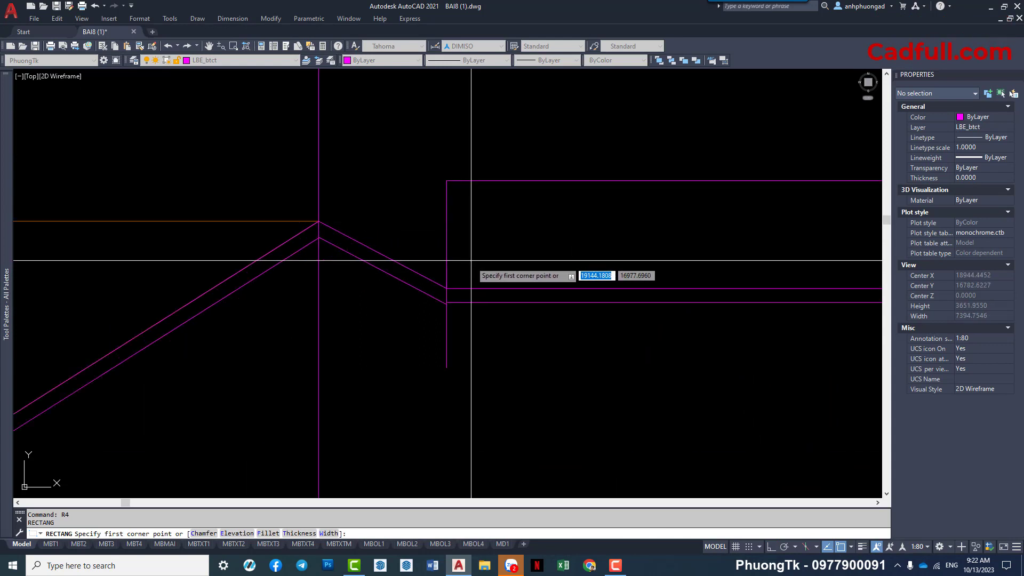
left_click(471, 288)
scroll(459, 250, "down", 2)
left_click(550, 217)
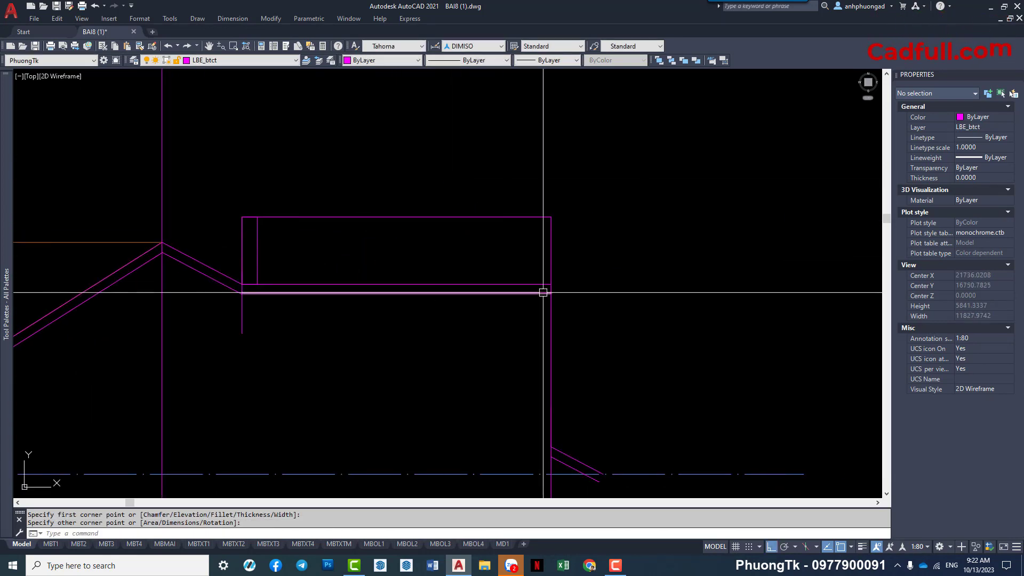
key("Return")
left_click(551, 217)
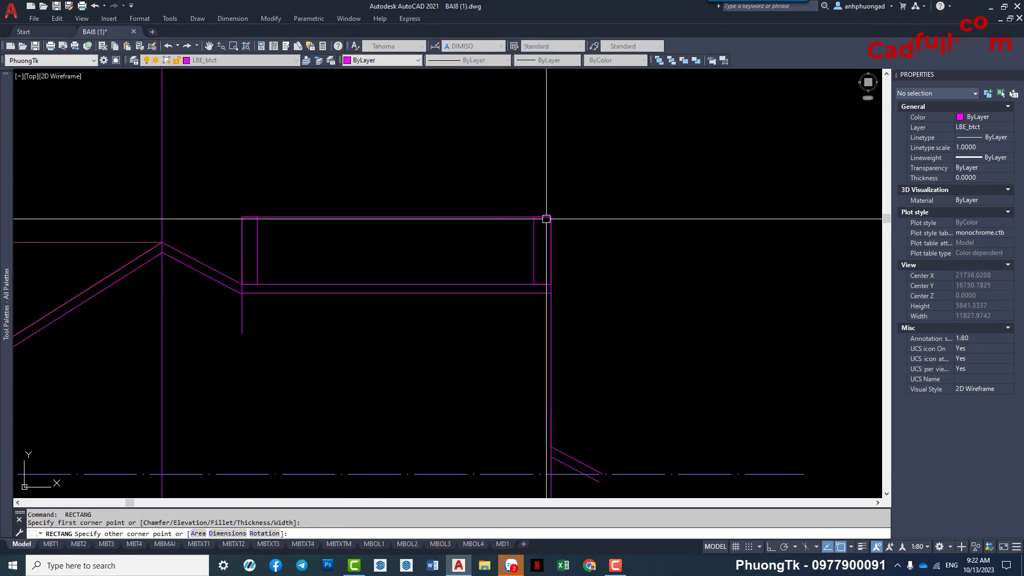
key("Escape")
Move the tank box's old outline onto the LBE_noithat layer.
left_click_drag(413, 224, 331, 203)
left_click(235, 60)
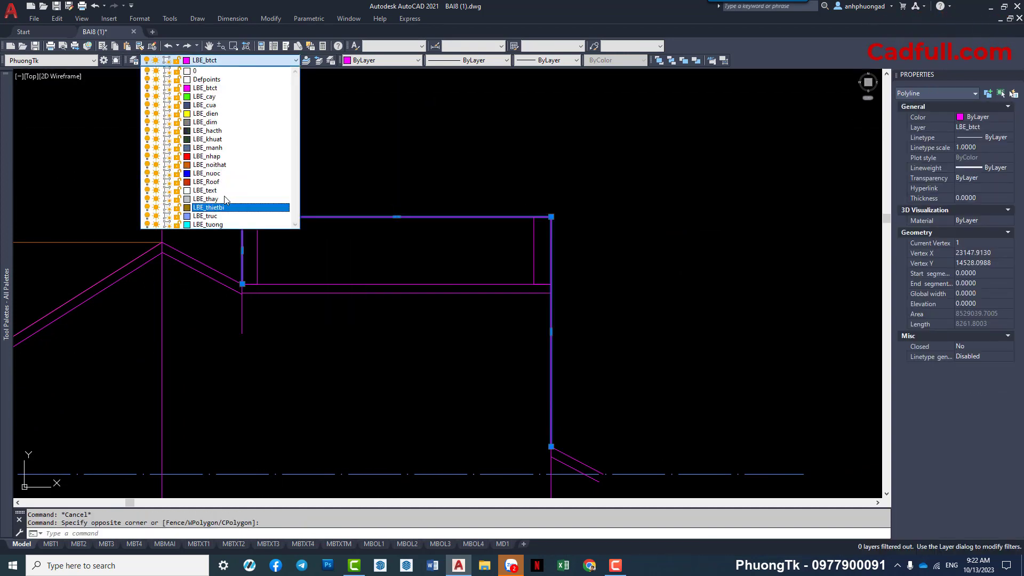
left_click(217, 166)
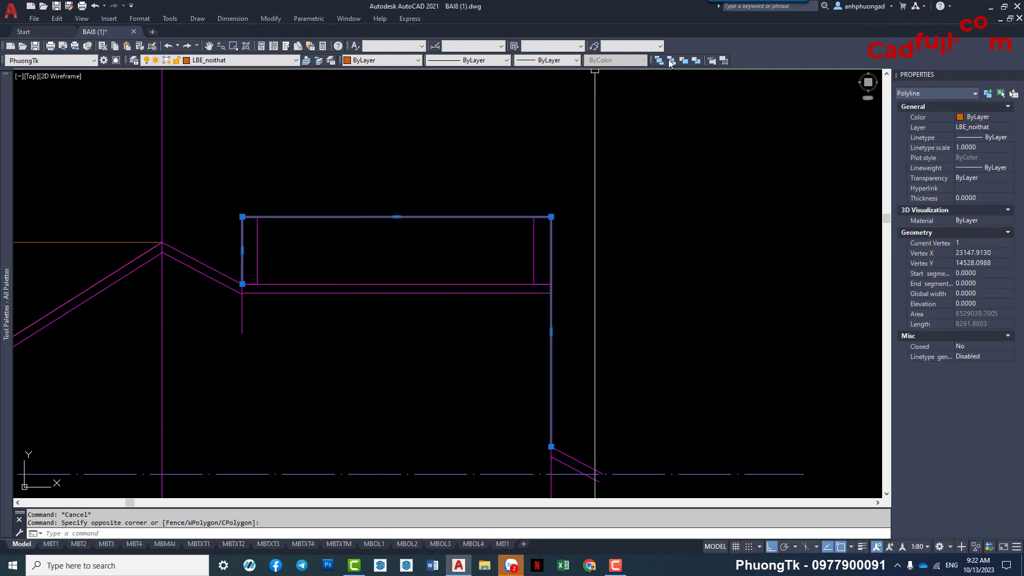
scroll(676, 226, "down", 2)
left_click(583, 304)
key("Escape")
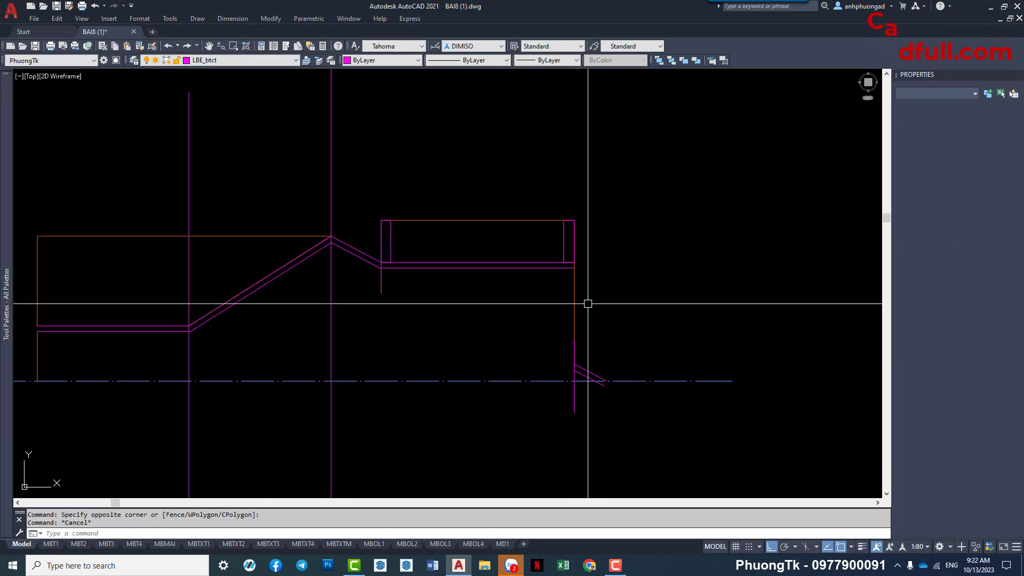
Stretch the orange outline's lower end up to the rectangle corner.
left_click(575, 305)
left_click(574, 364)
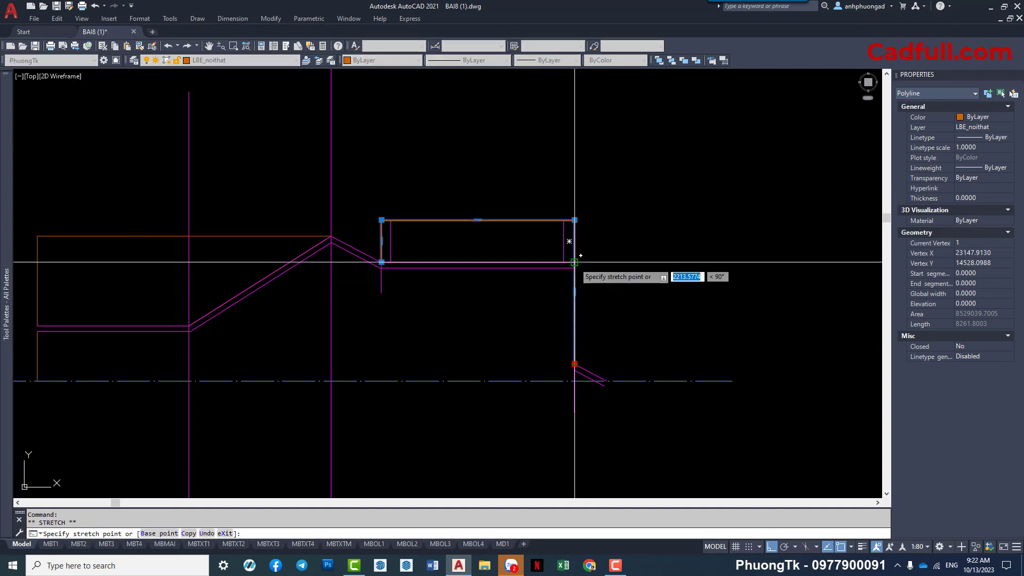
left_click(574, 261)
key("Escape")
middle_click_drag(582, 347, 495, 317)
left_click(496, 316)
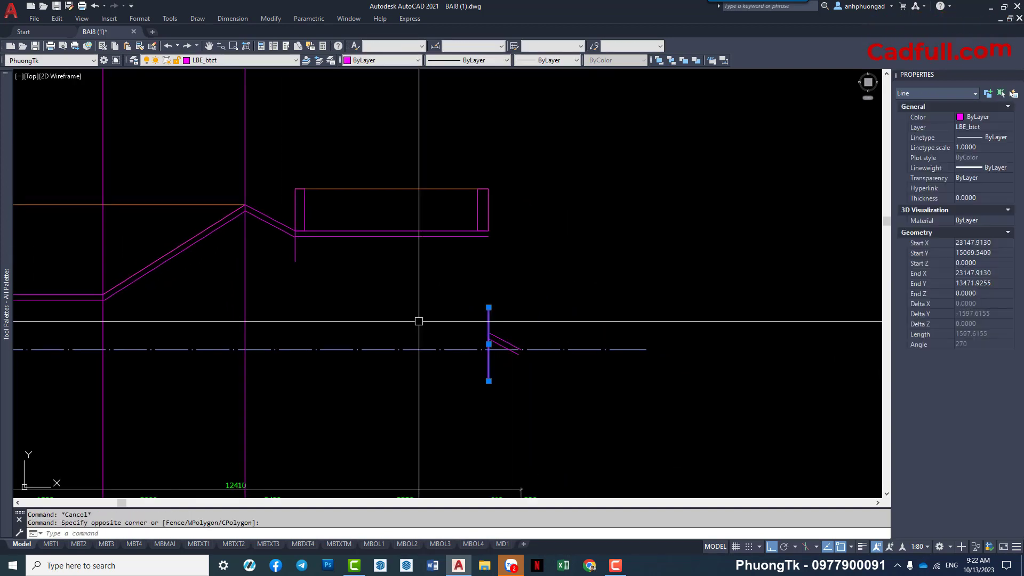
Select and inspect the wall line below the water-tank box.
middle_click_drag(419, 320, 487, 357)
key("Escape")
middle_click_drag(294, 241, 315, 253)
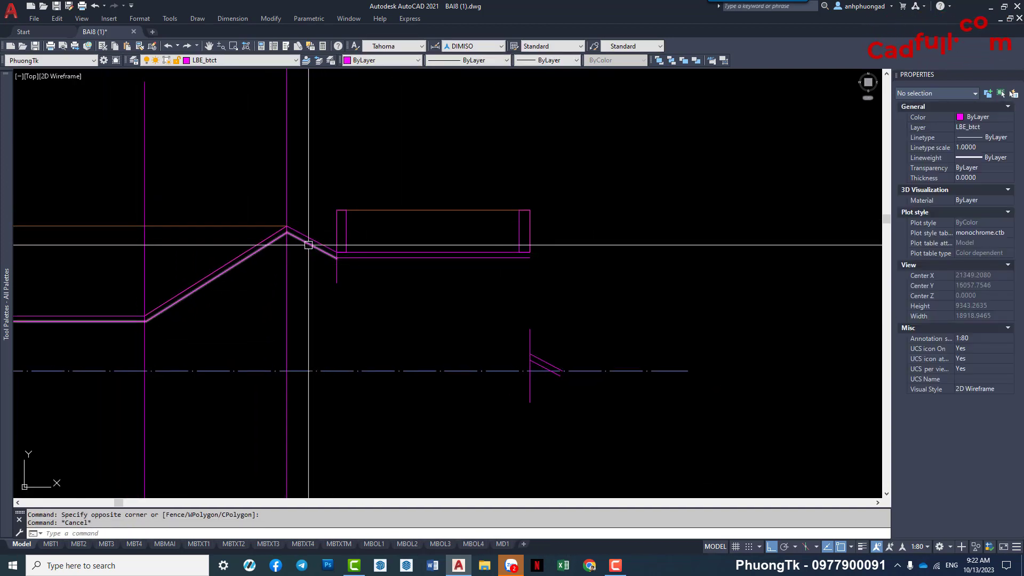
left_click(426, 258)
key("Escape")
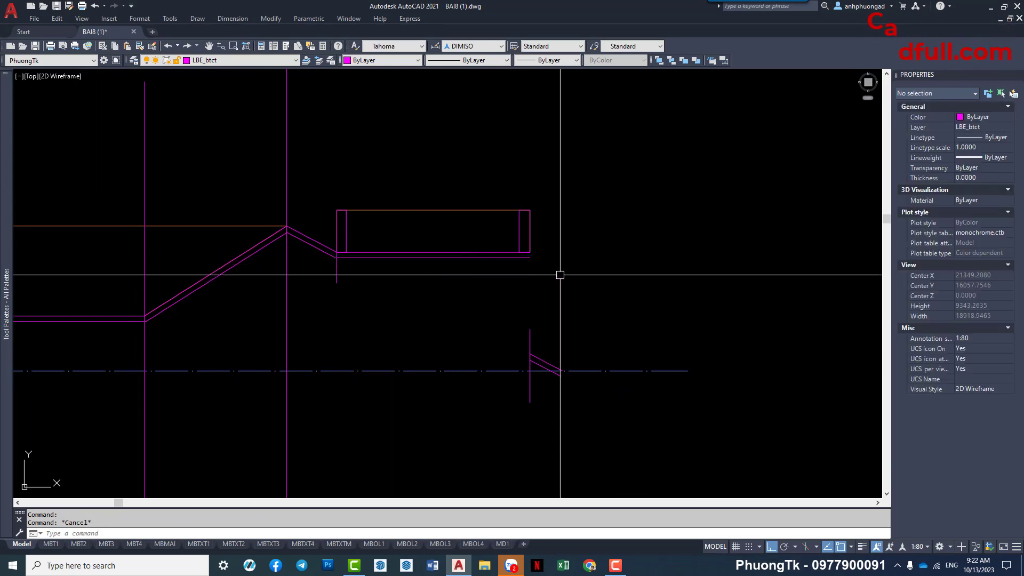
scroll(560, 274, "down", 3)
scroll(546, 261, "up", 3)
scroll(569, 264, "down", 2)
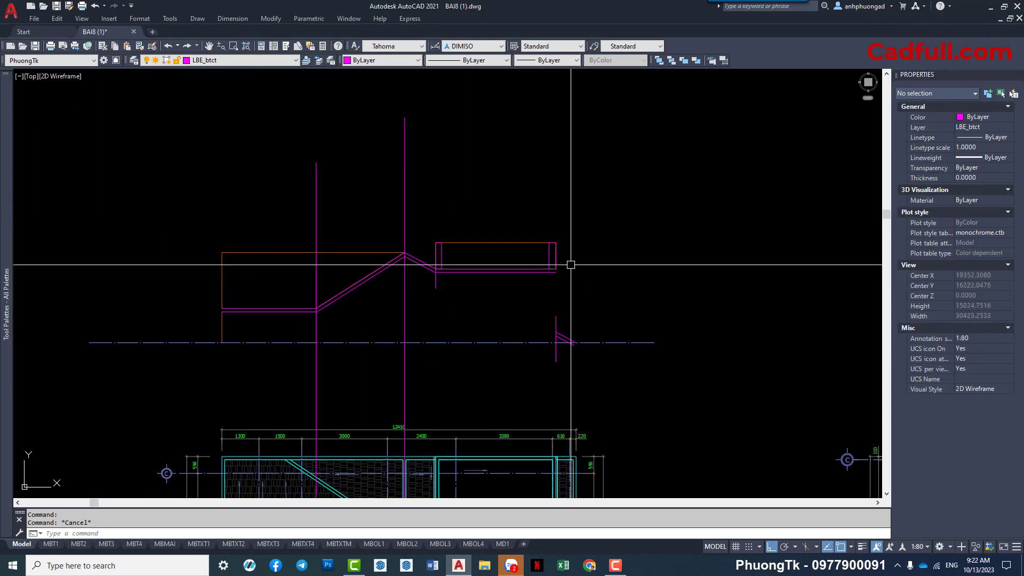
Start matching properties (MM), using the rectangle edge as the source.
type("mm")
key("Return")
scroll(552, 267, "up", 2)
left_click(551, 256)
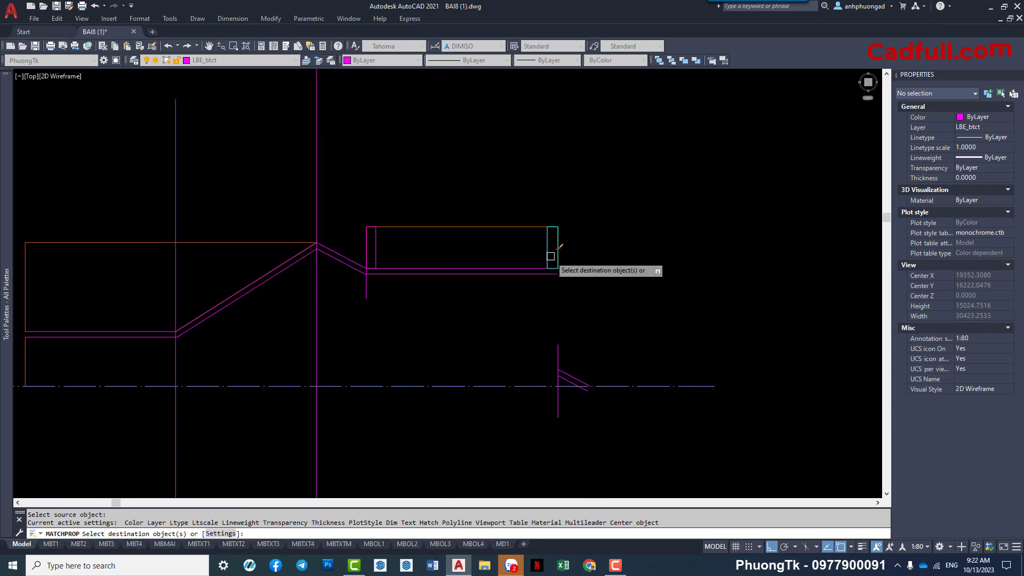
Cancel the property matching and move the view to the roof plan's grid row.
key("Escape")
scroll(418, 350, "down", 3)
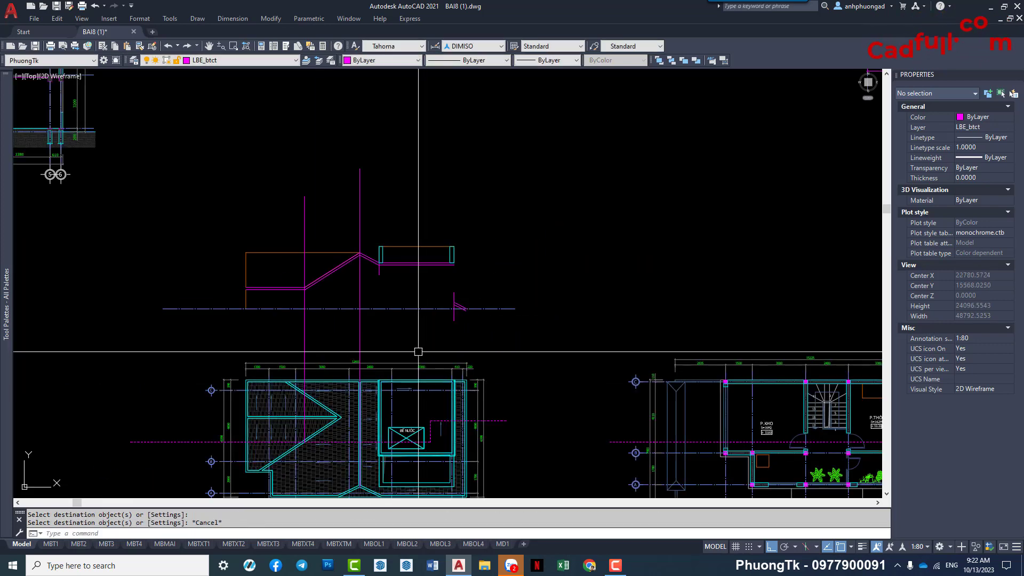
scroll(476, 362, "up", 5)
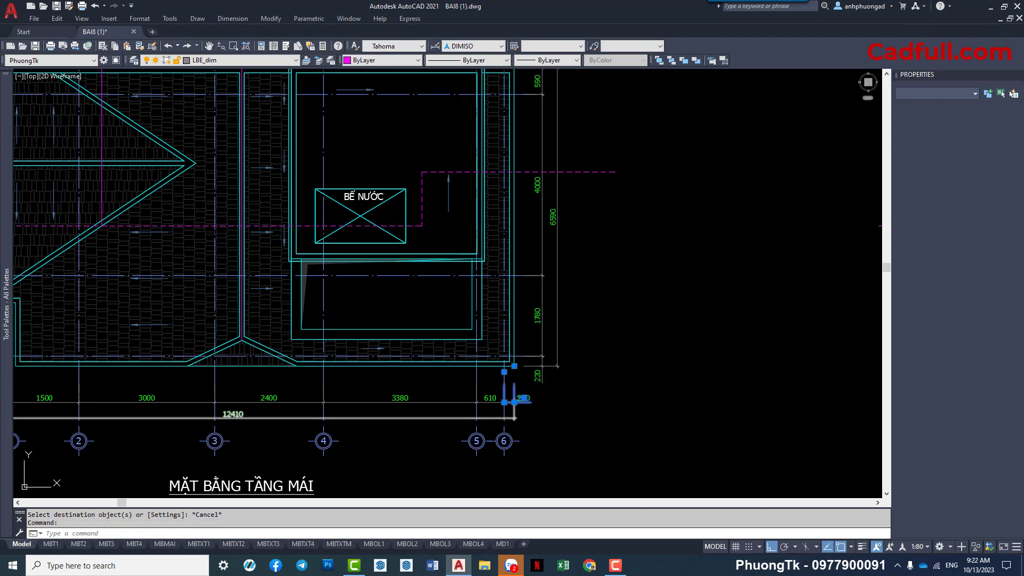
scroll(509, 424, "up", 4)
left_click(371, 424)
scroll(583, 339, "down", 6)
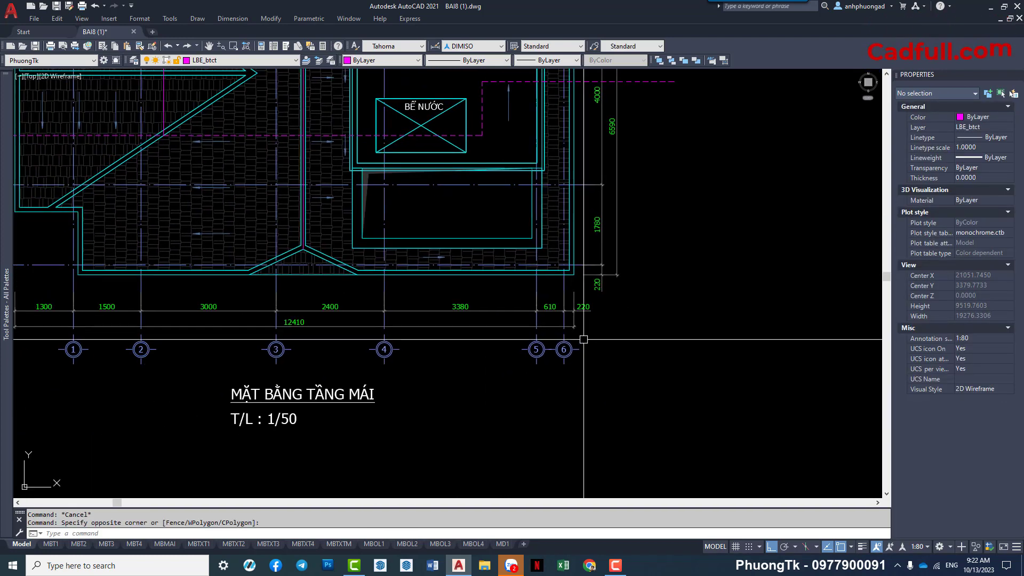
Start COPY and window-select the grid axes and bubbles below the roof plan.
type("co")
key("space")
left_click(600, 323)
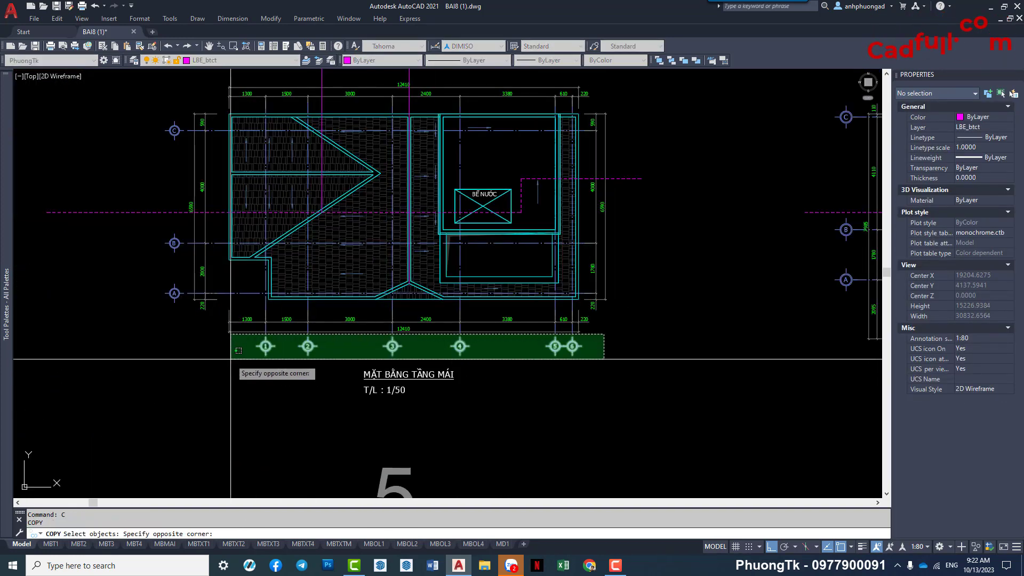
left_click(239, 356)
scroll(496, 318, "up", 4)
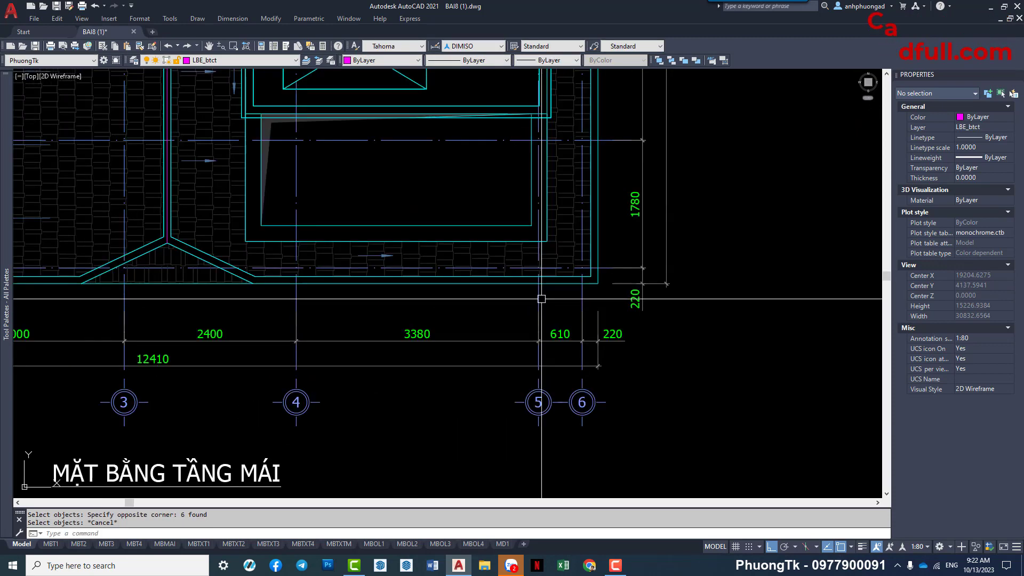
key("Escape")
key("space")
scroll(601, 289, "down", 2)
left_click(526, 299)
left_click(116, 306)
middle_click_drag(16, 306, 96, 319)
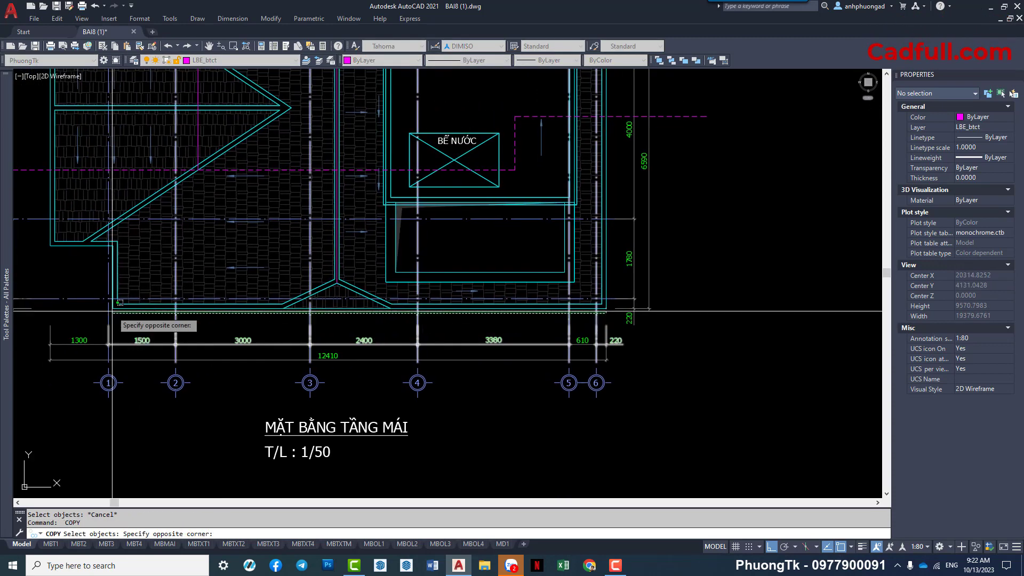
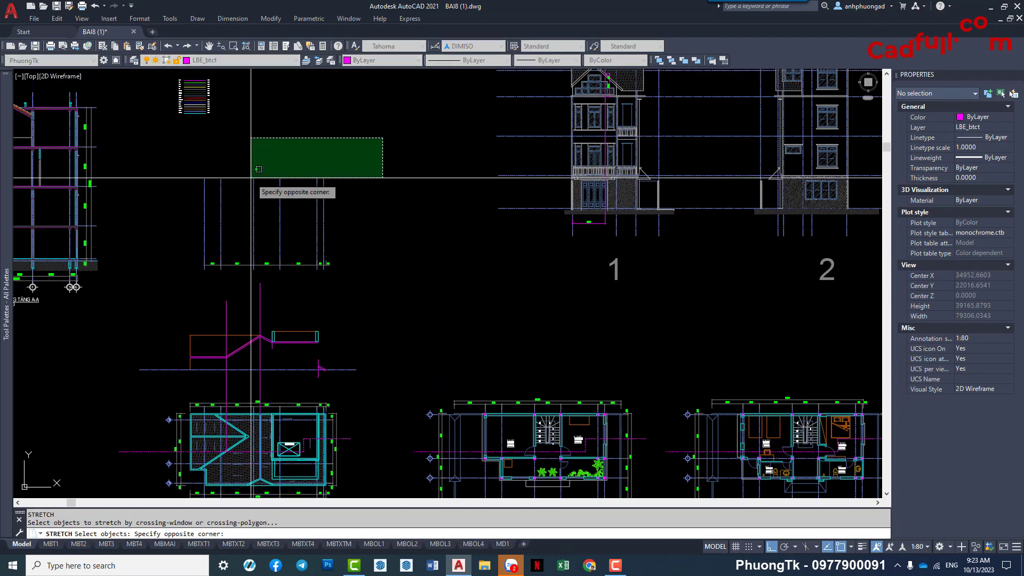
Crossing-select the section lines for stretching, then cancel the stretch.
left_click(247, 171)
key("space")
left_click(369, 175)
key("Escape")
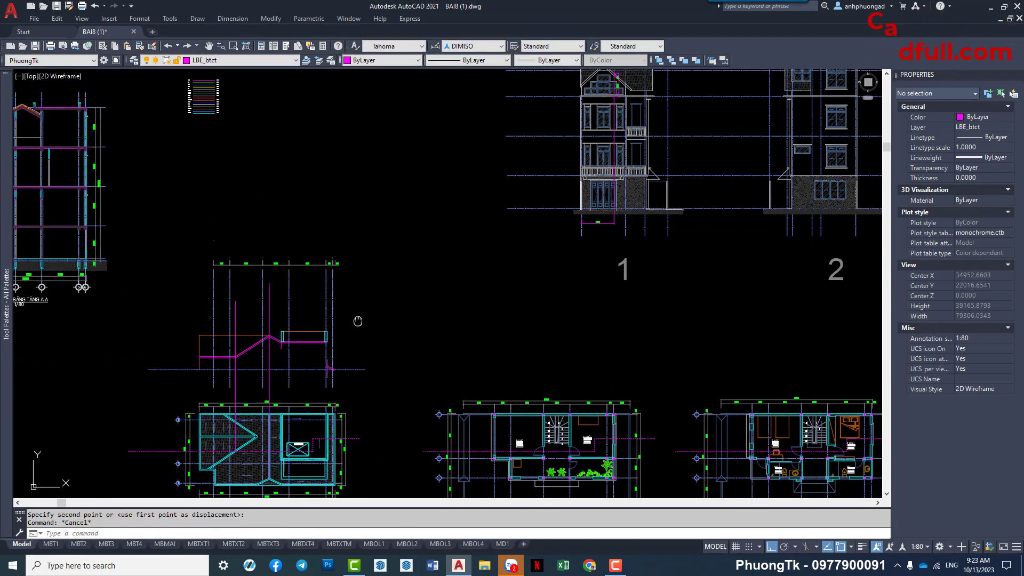
Zoom to the roof section and start a rectangle (R4) at the flat slab junction.
scroll(389, 286, "up", 6)
middle_click_drag(402, 263, 404, 262)
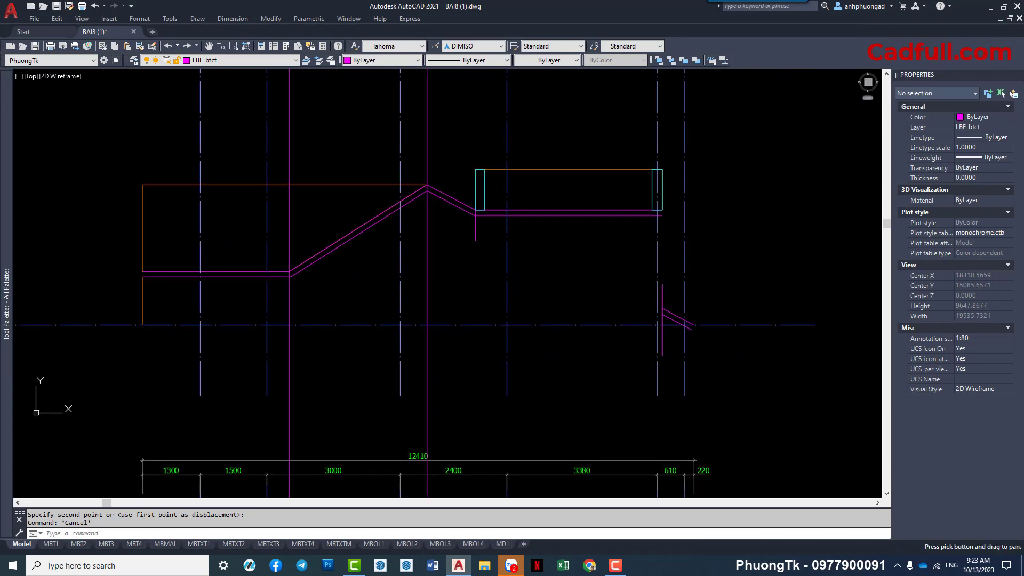
scroll(349, 297, "down", 4)
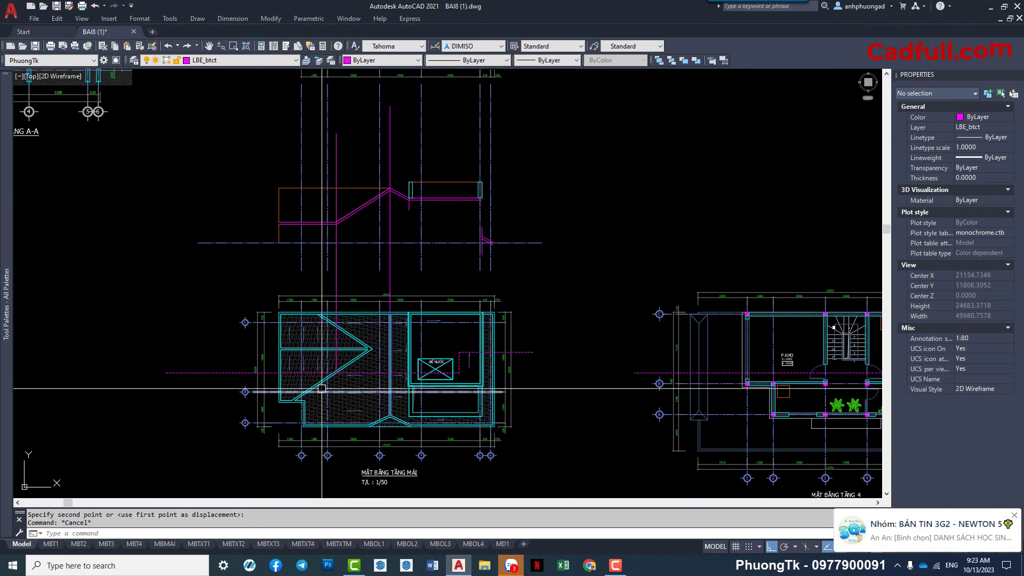
scroll(322, 409, "up", 4)
scroll(267, 237, "down", 1)
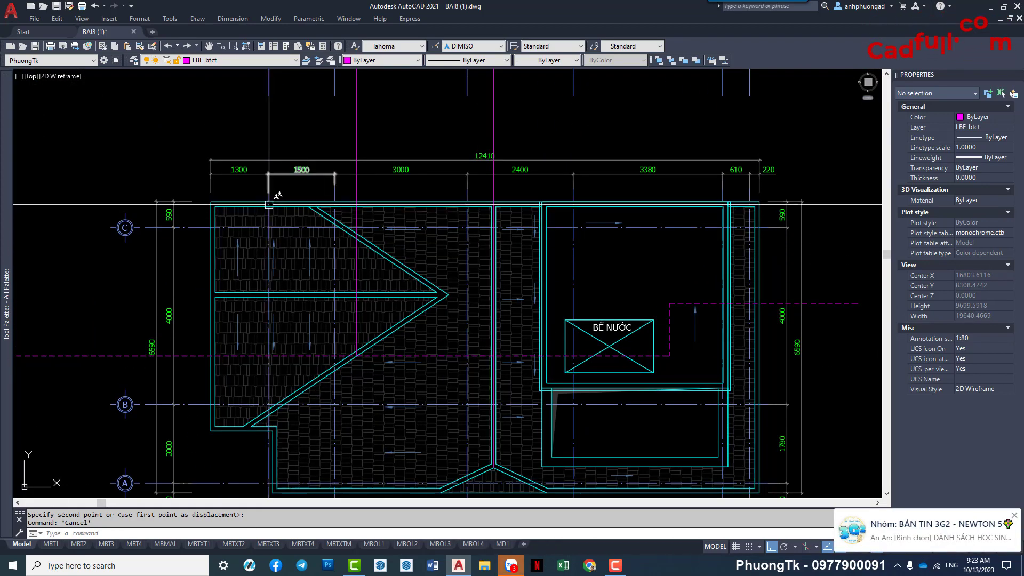
scroll(277, 298, "down", 3)
scroll(288, 352, "up", 2)
scroll(288, 355, "down", 2)
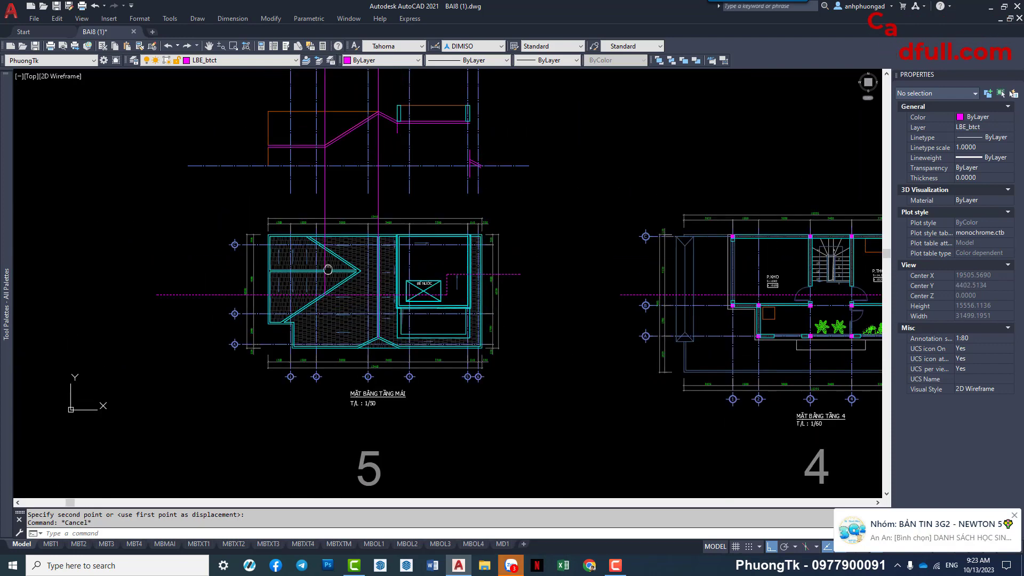
scroll(320, 277, "up", 4)
scroll(327, 289, "up", 1)
scroll(328, 336, "up", 1)
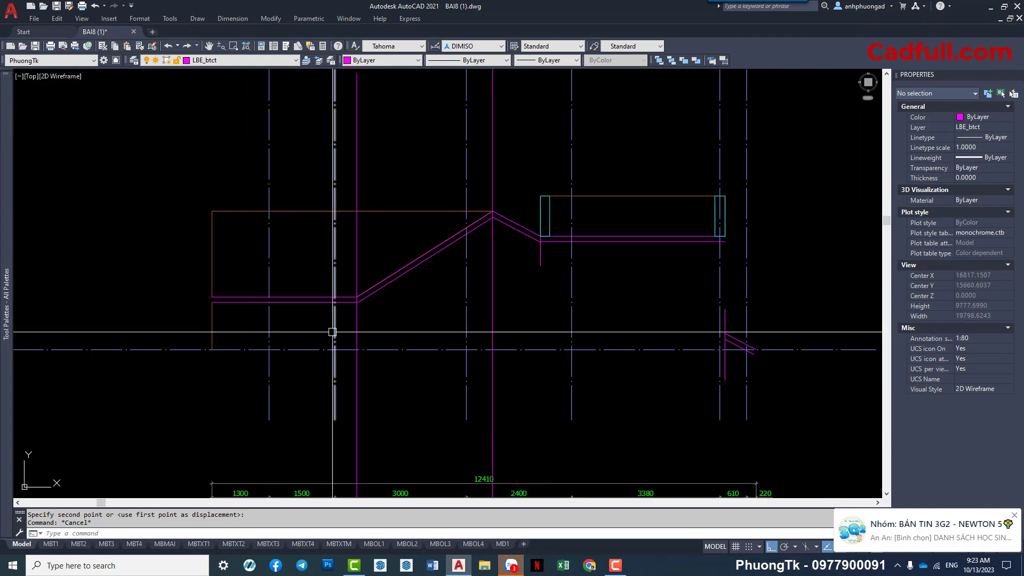
type("R4")
key("Return")
scroll(279, 304, "up", 3)
scroll(306, 227, "up", 1)
Draw two beam-section rectangles under the flat roof slab.
scroll(298, 223, "up", 4)
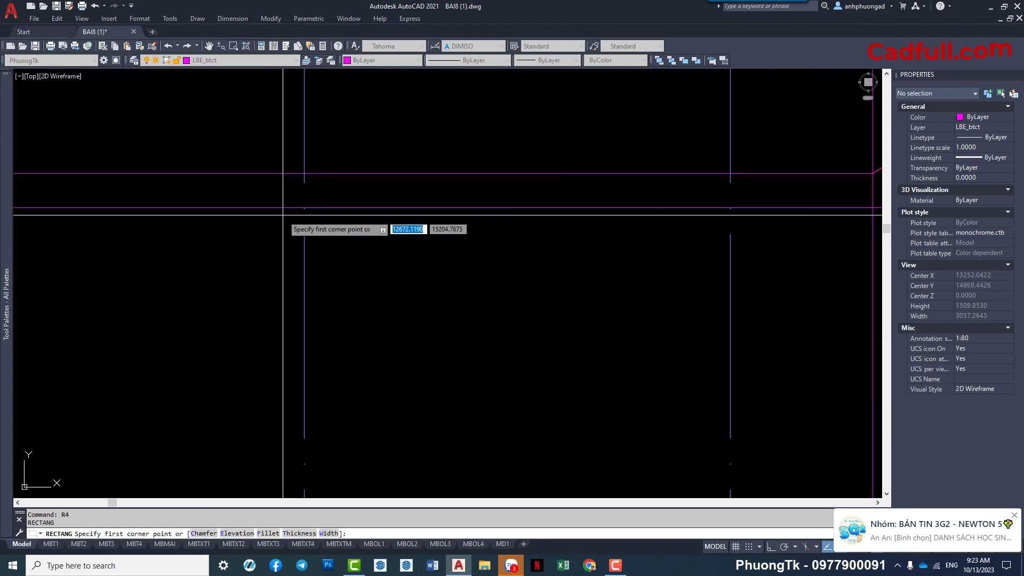
left_click(279, 208)
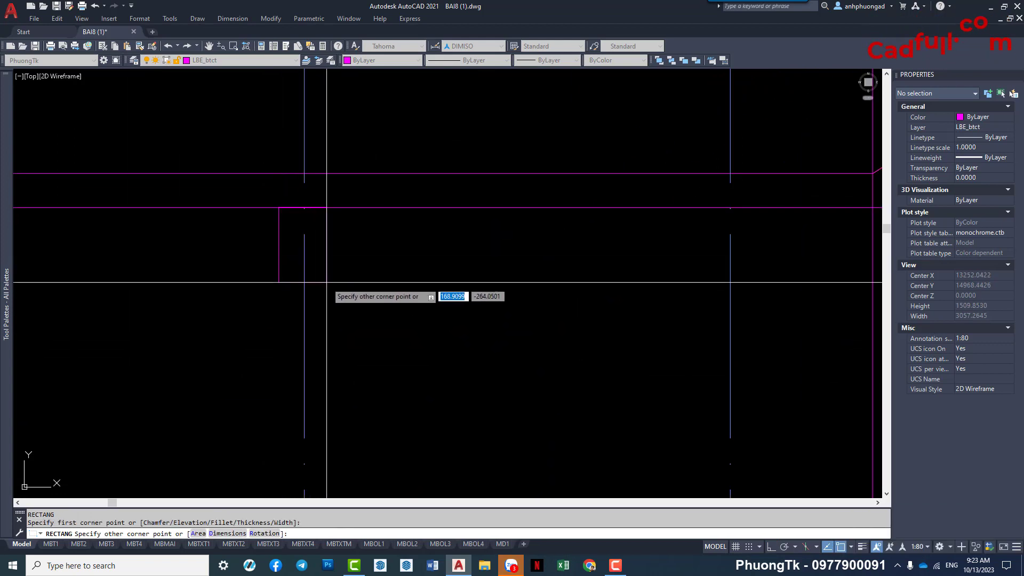
left_click(326, 282)
scroll(343, 286, "down", 2)
middle_click_drag(572, 278, 451, 254)
key("space")
left_click(445, 211)
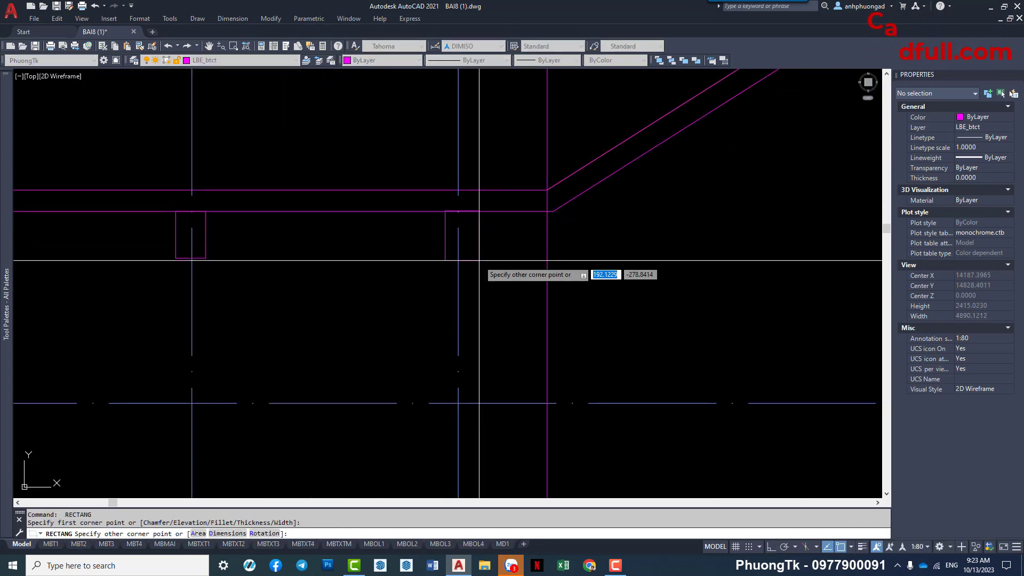
left_click(474, 259)
Inspect the sloped slab outline, then clear the selection and view the roof ridge.
scroll(473, 260, "down", 3)
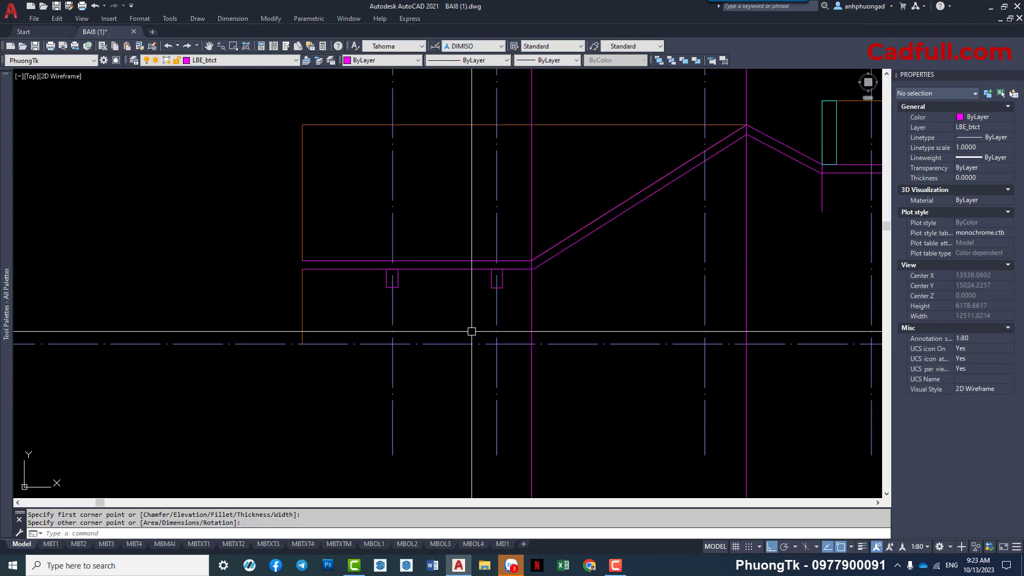
middle_click_drag(469, 332, 405, 339)
left_click(404, 227)
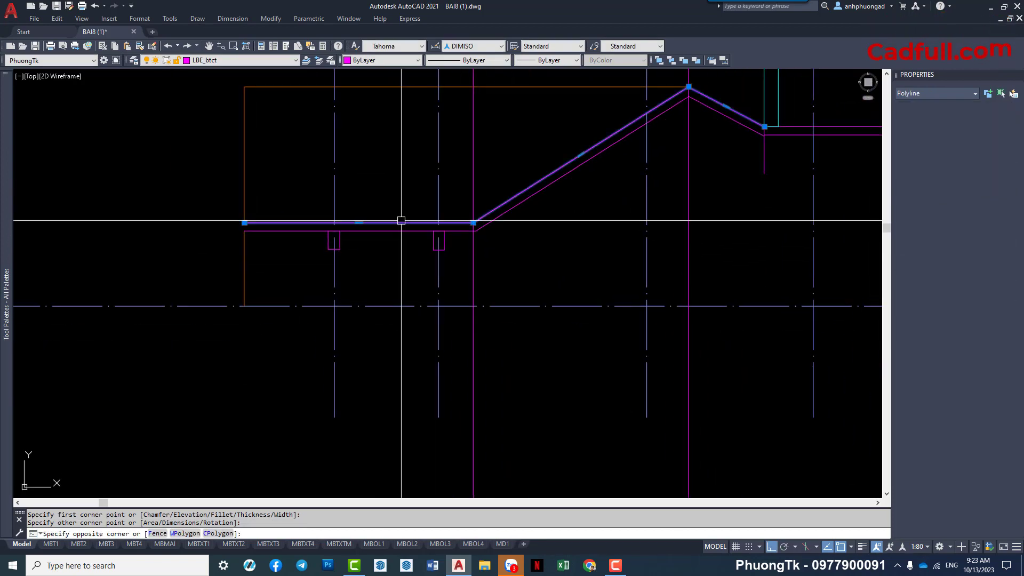
middle_click_drag(395, 231, 341, 245)
key("Escape")
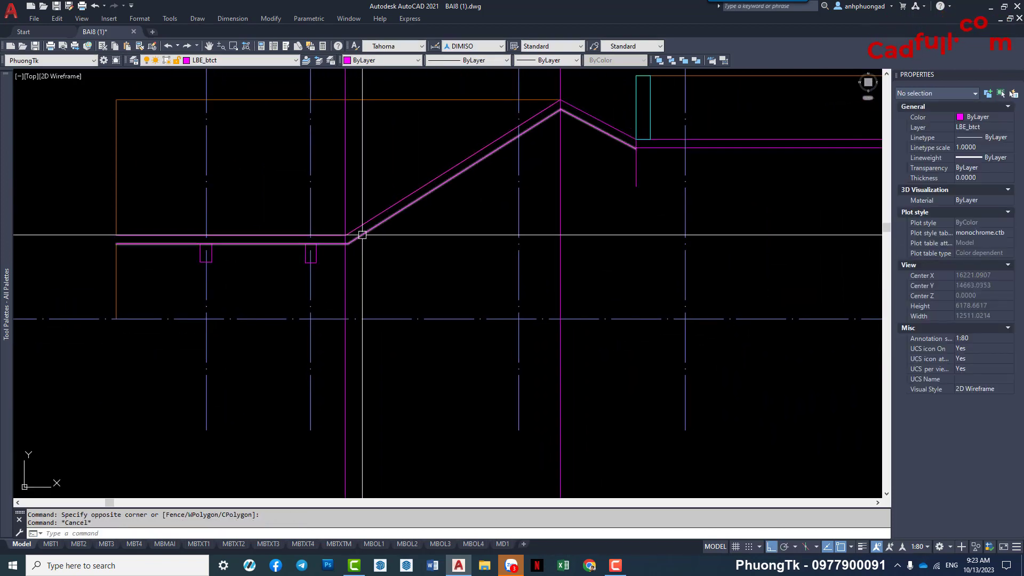
scroll(427, 195, "up", 2)
scroll(448, 201, "down", 4)
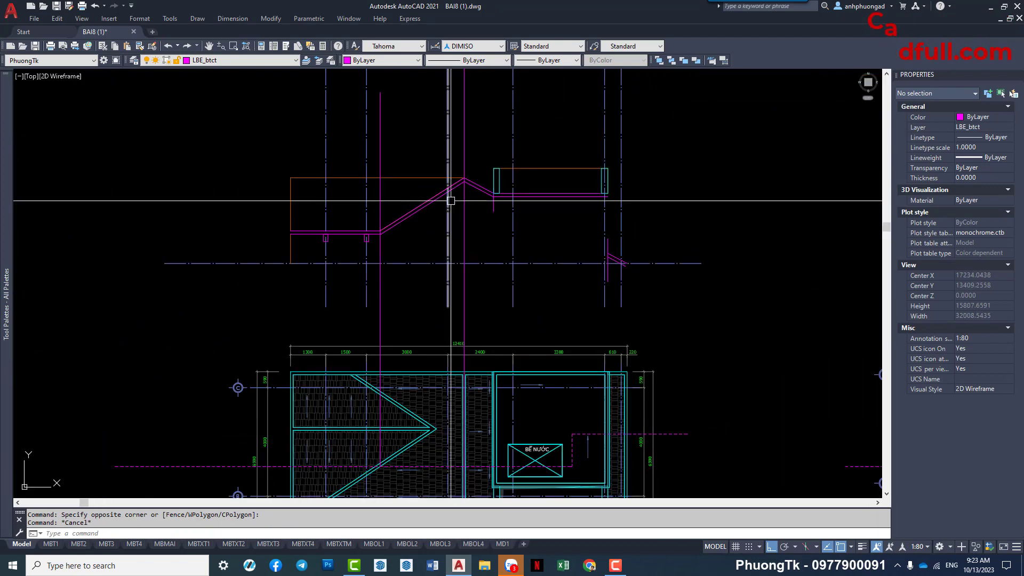
scroll(449, 198, "up", 4)
scroll(449, 198, "down", 3)
scroll(458, 291, "down", 3)
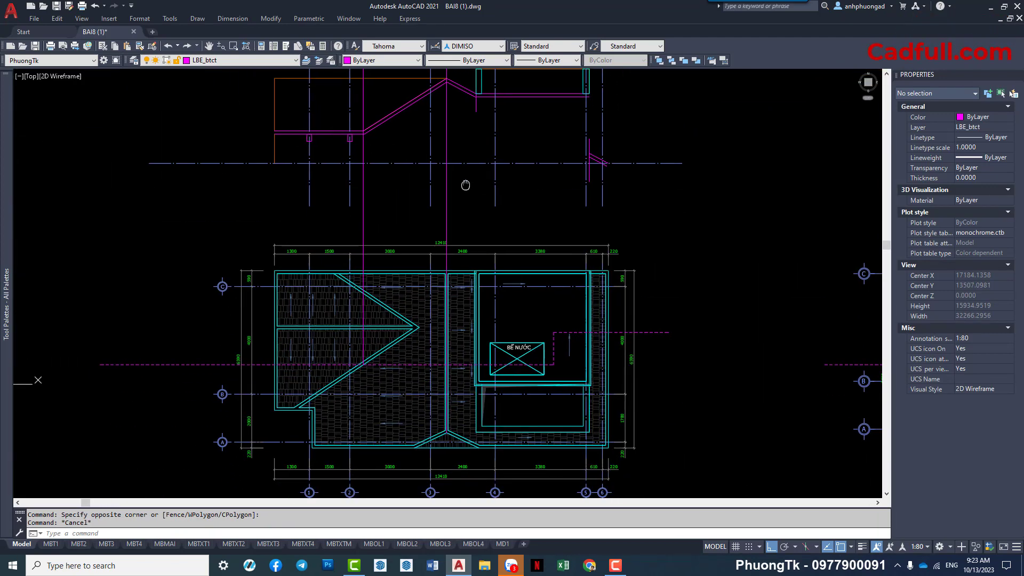
scroll(459, 392, "down", 2)
scroll(458, 392, "up", 1)
mouse_move(458, 256)
middle_mouse_down()
mouse_move(458, 318)
mouse_move(448, 175)
middle_mouse_up()
Draw a beam-section rectangle under the sloped slab.
type("r4")
key("Return")
scroll(458, 318, "up", 2)
scroll(448, 175, "up", 6)
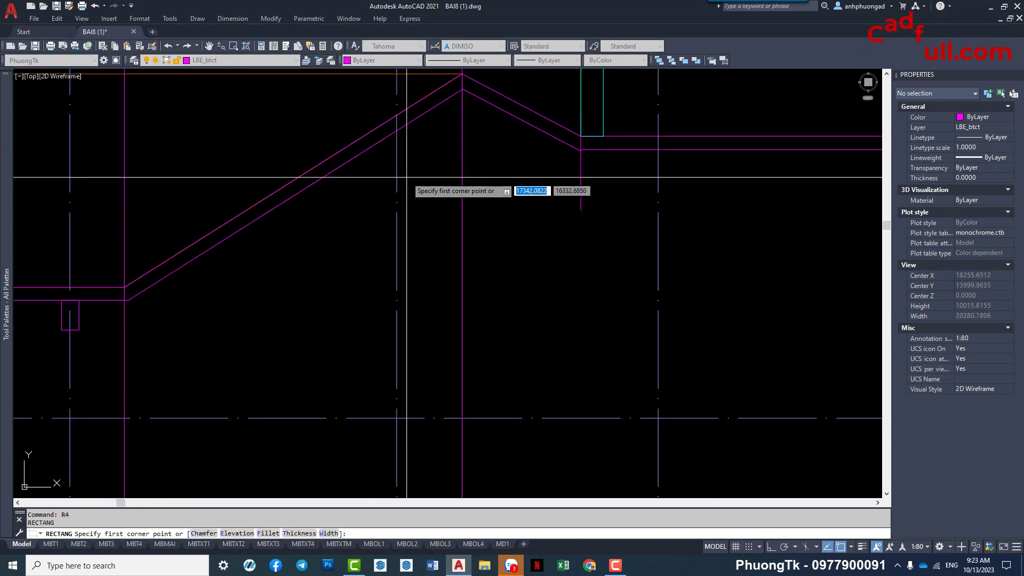
left_click(406, 125)
left_click(389, 170)
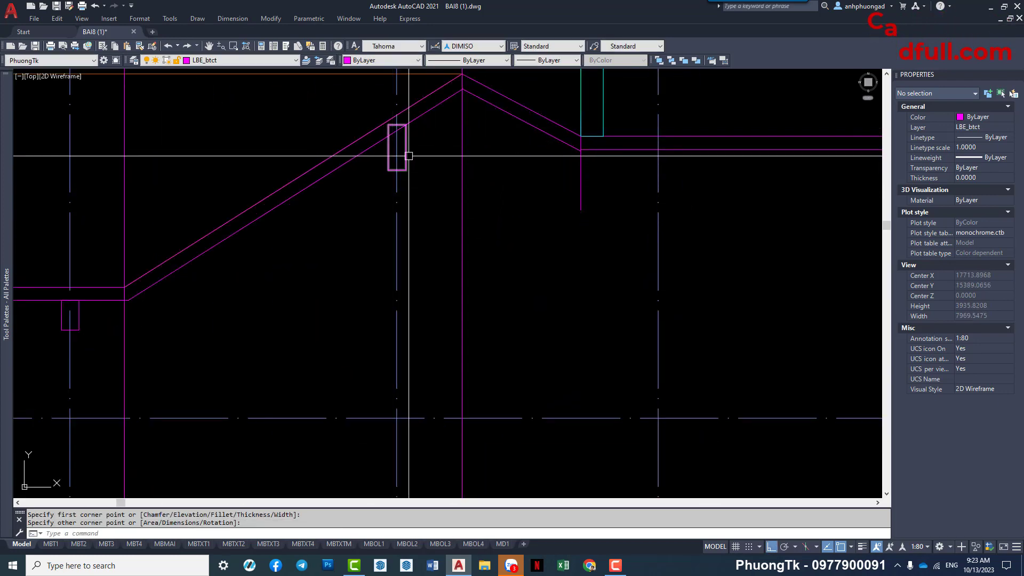
scroll(390, 149, "down", 2)
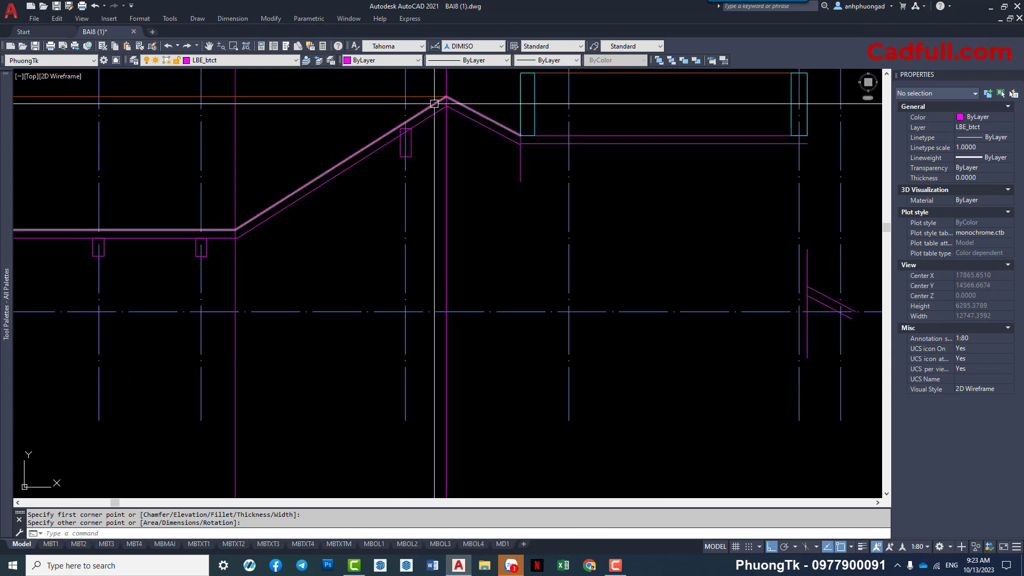
middle_click_drag(480, 160, 391, 172)
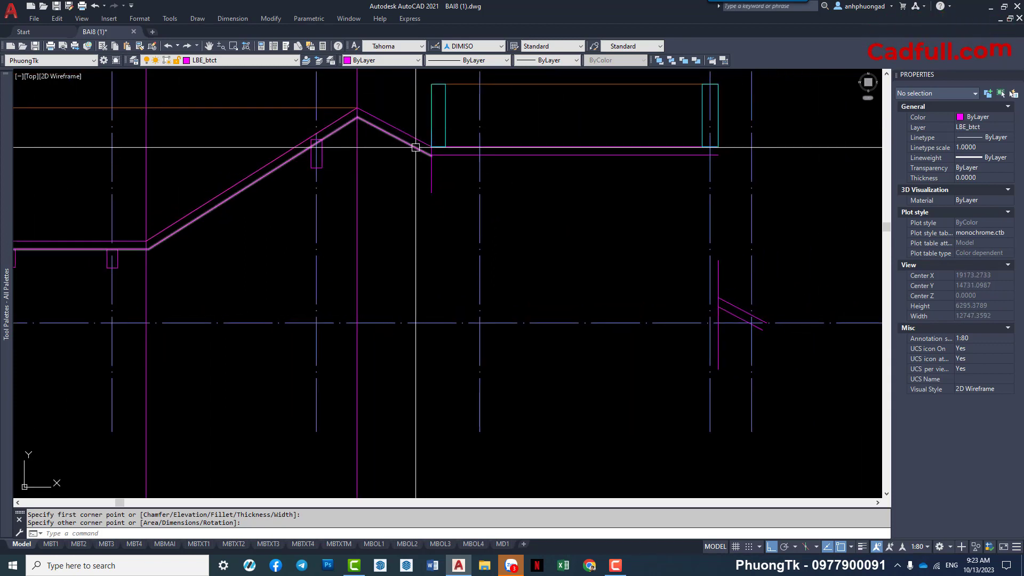
Draw a beam-section rectangle under the water-tank slab.
middle_click_drag(484, 168, 457, 192)
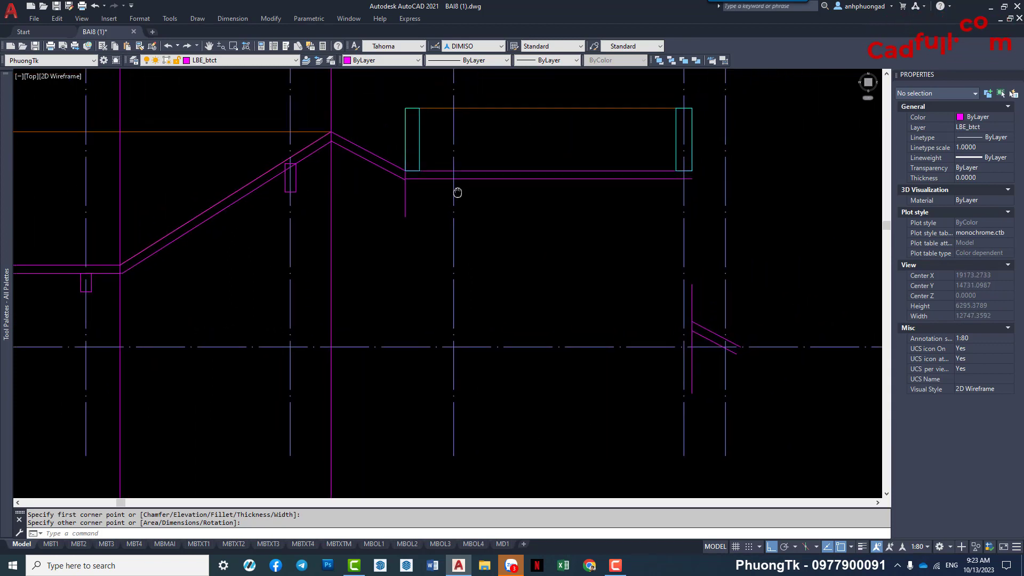
type("rec")
key("Return")
scroll(457, 190, "up", 2)
left_click(439, 174)
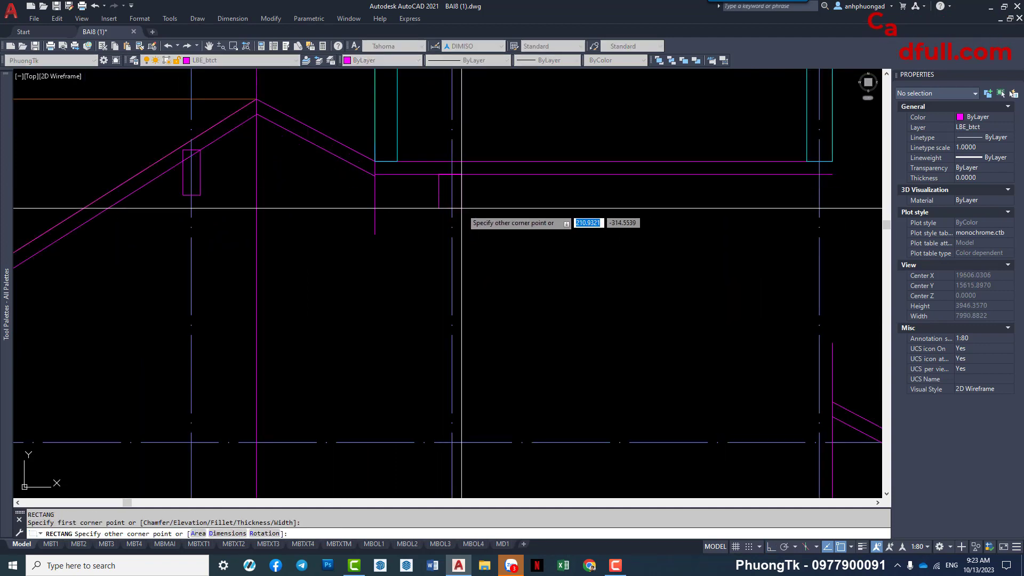
left_click(463, 212)
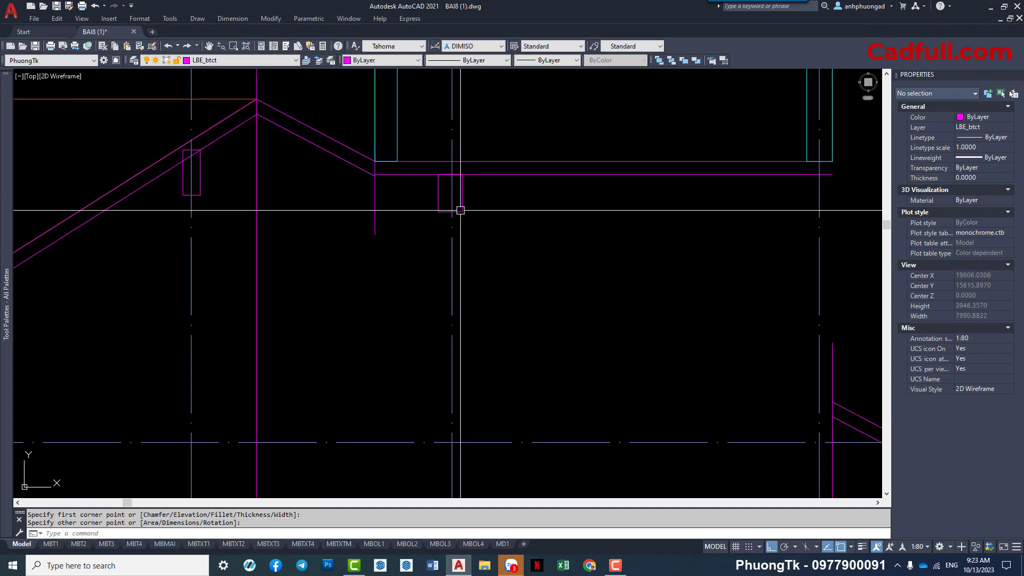
Begin copying a beam section with the Copy command.
middle_click_drag(460, 208, 462, 259)
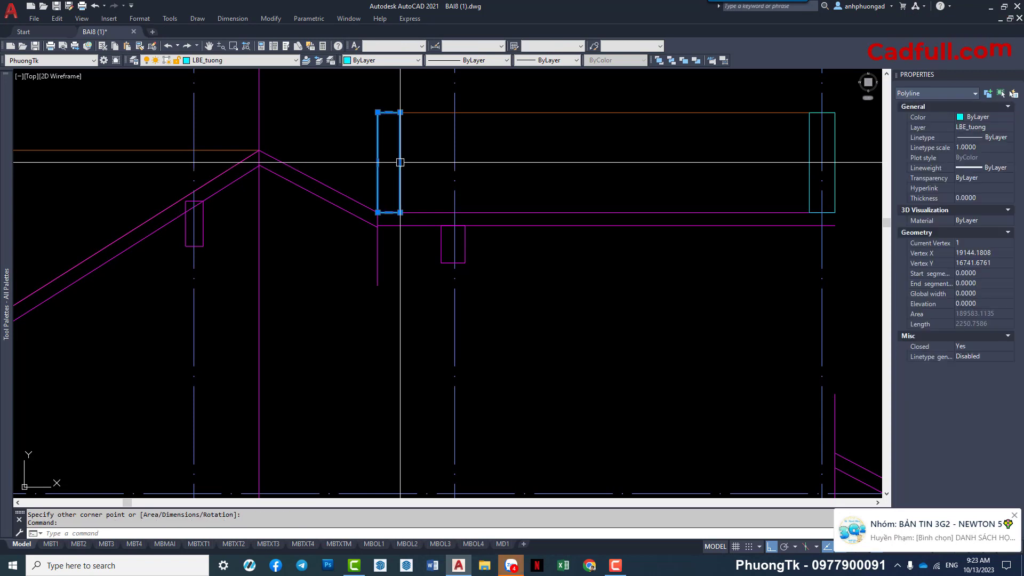
type("c")
key("Return")
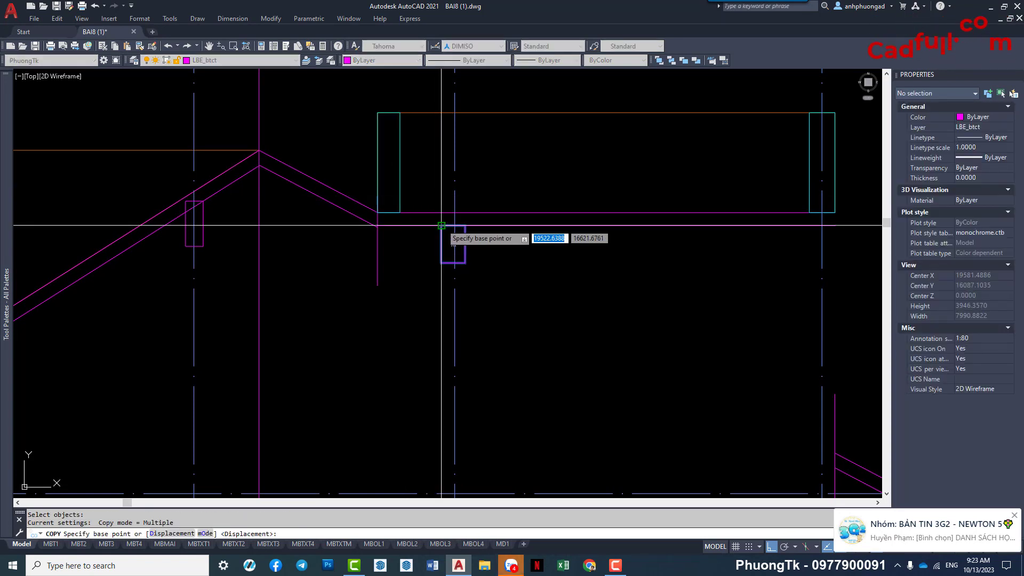
Copy a beam section from its corner to sit under the parapet.
left_click(442, 226)
left_click(379, 225)
key("Escape")
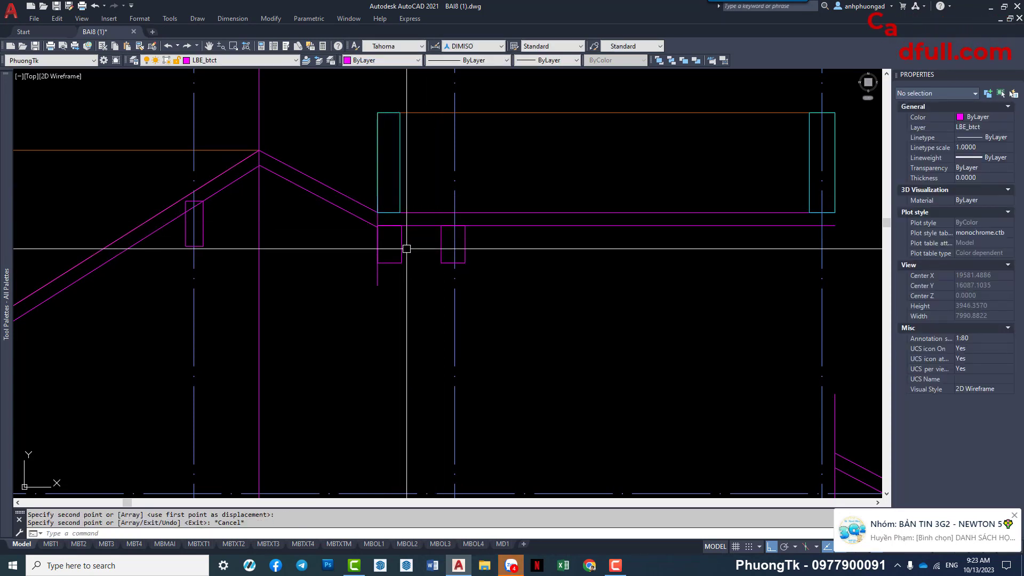
left_click(401, 247)
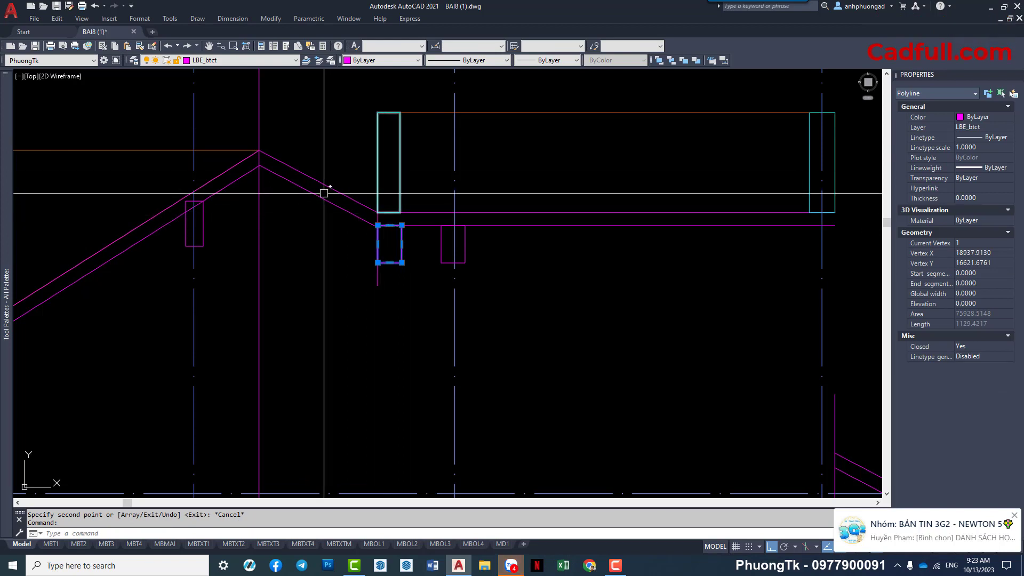
key("Escape")
Begin another beam-section copy with C, then cancel it.
scroll(453, 240, "down", 2)
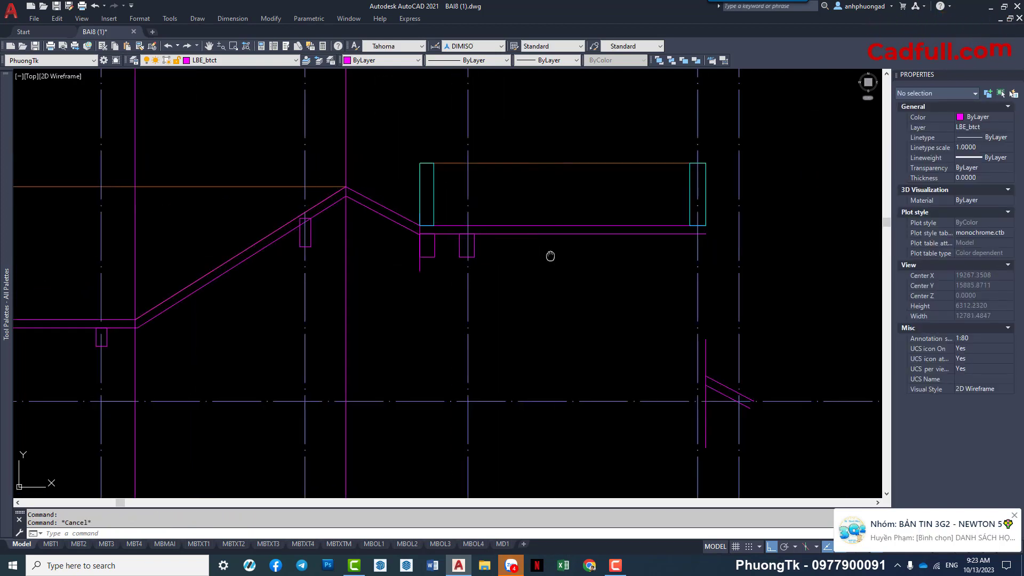
scroll(549, 256, "down", 1)
scroll(373, 249, "up", 1)
type("C")
key("Return")
key("Return")
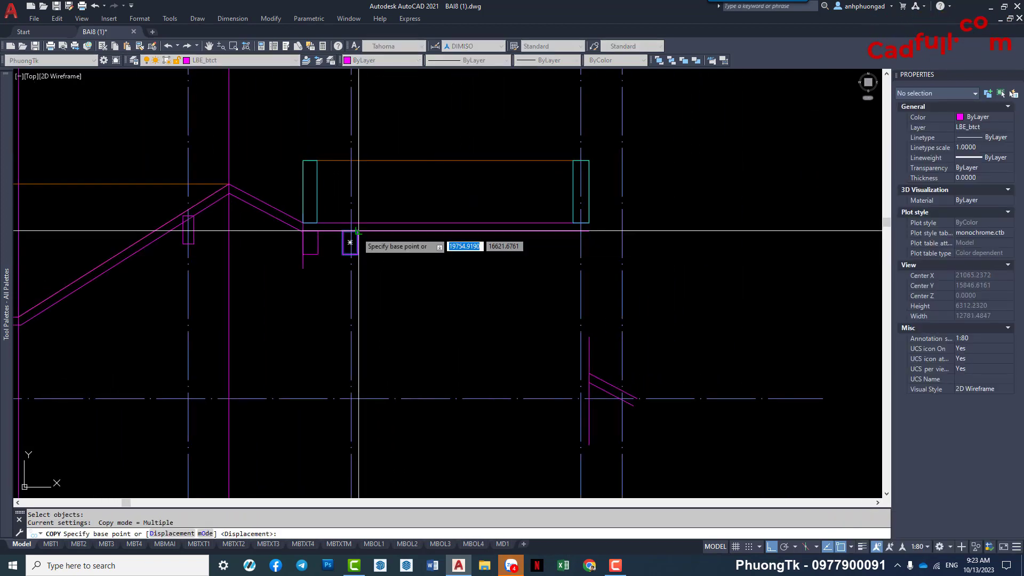
left_click(358, 230)
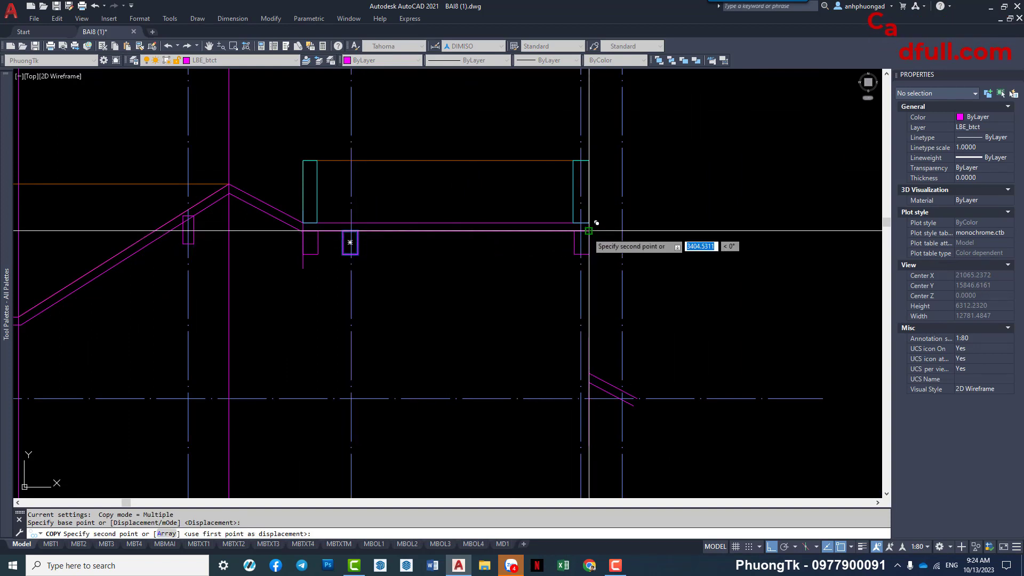
key("Escape")
Bring the roof plan dimensions into view and make abandoned attempts to copy the small beam section.
scroll(677, 281, "down", 2)
middle_click_drag(572, 290, 455, 202)
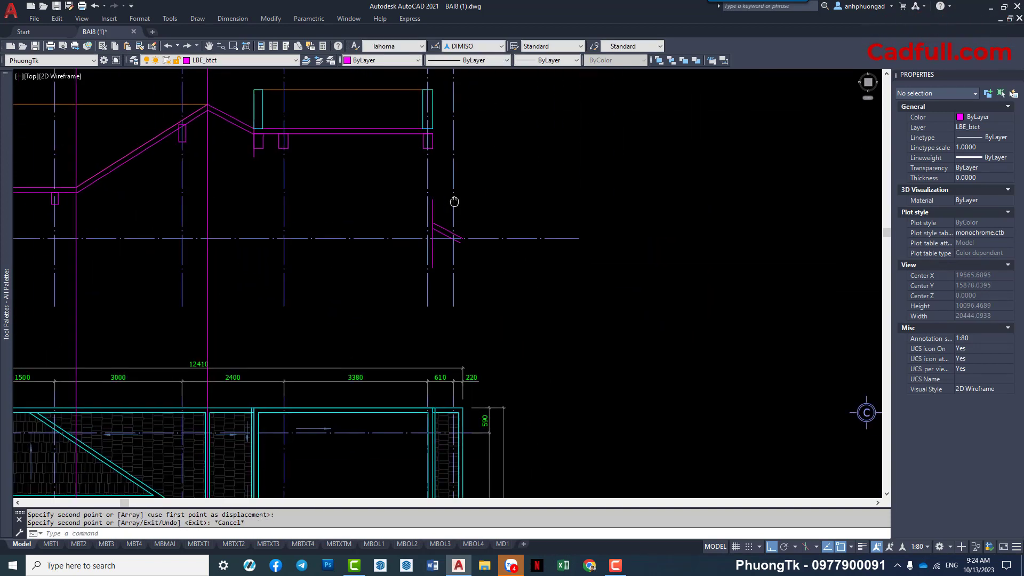
scroll(434, 155, "up", 3)
type("c")
key("Return")
key("Return")
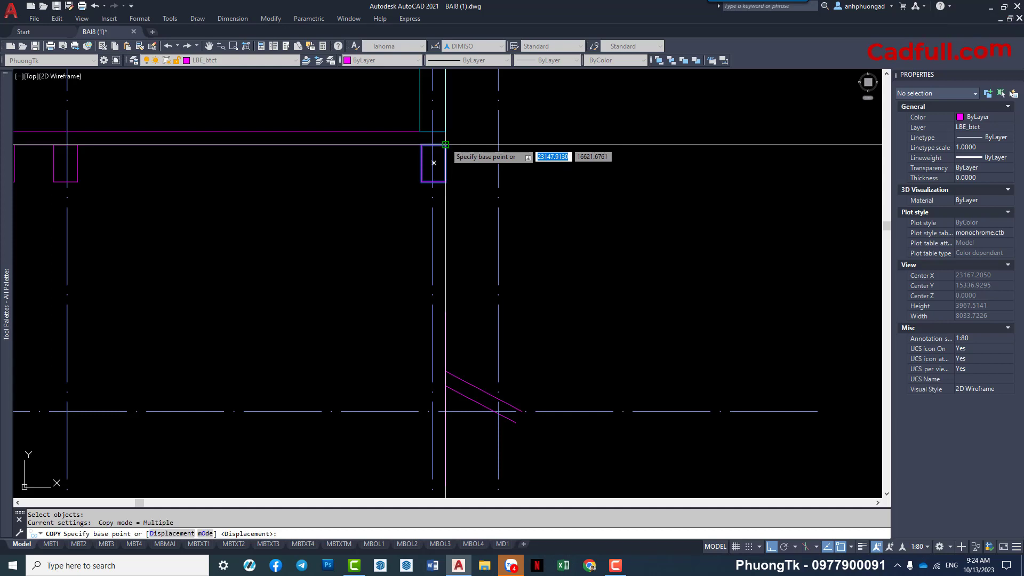
left_click(446, 144)
key("Escape")
key("space")
left_click(434, 145)
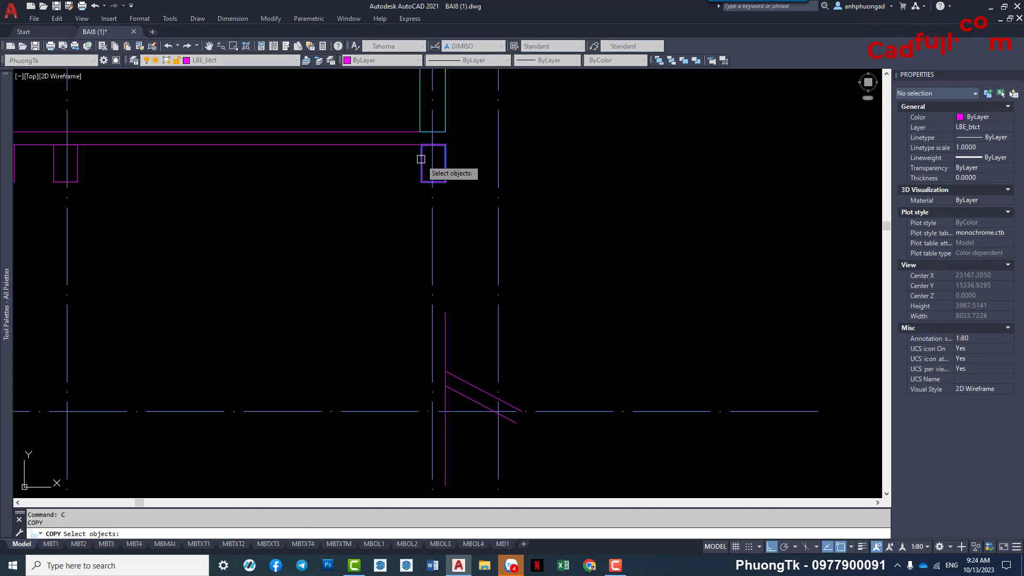
key("Return")
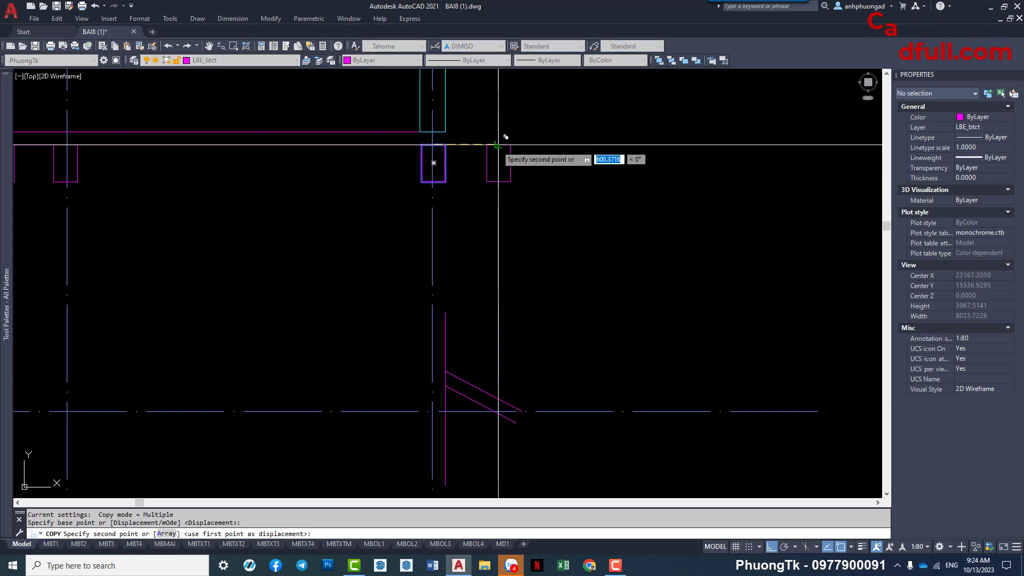
key("Escape")
Erase the stray vertical line in the roof section.
scroll(499, 163, "down", 4)
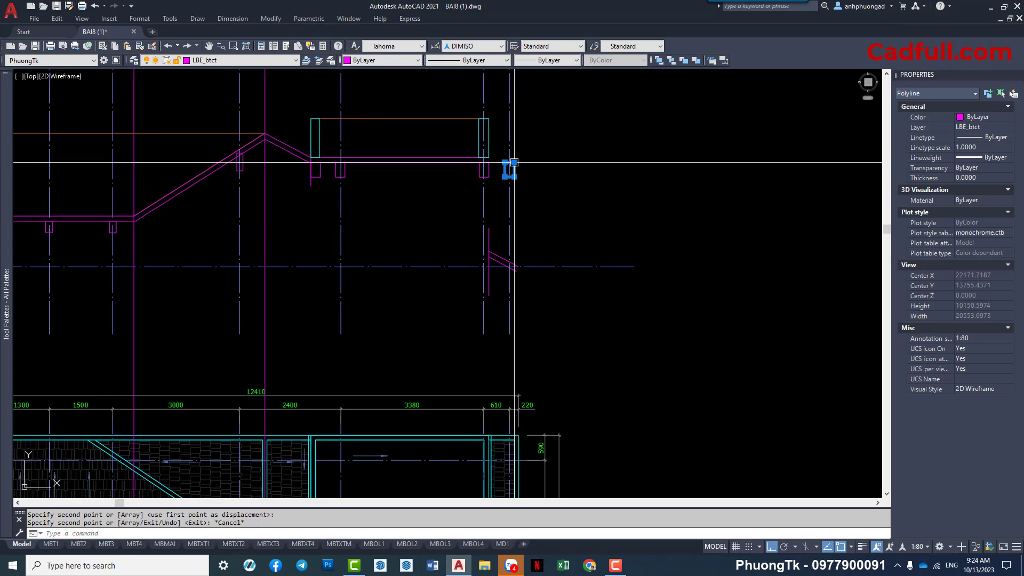
scroll(512, 166, "up", 3)
key("Escape")
scroll(490, 172, "down", 4)
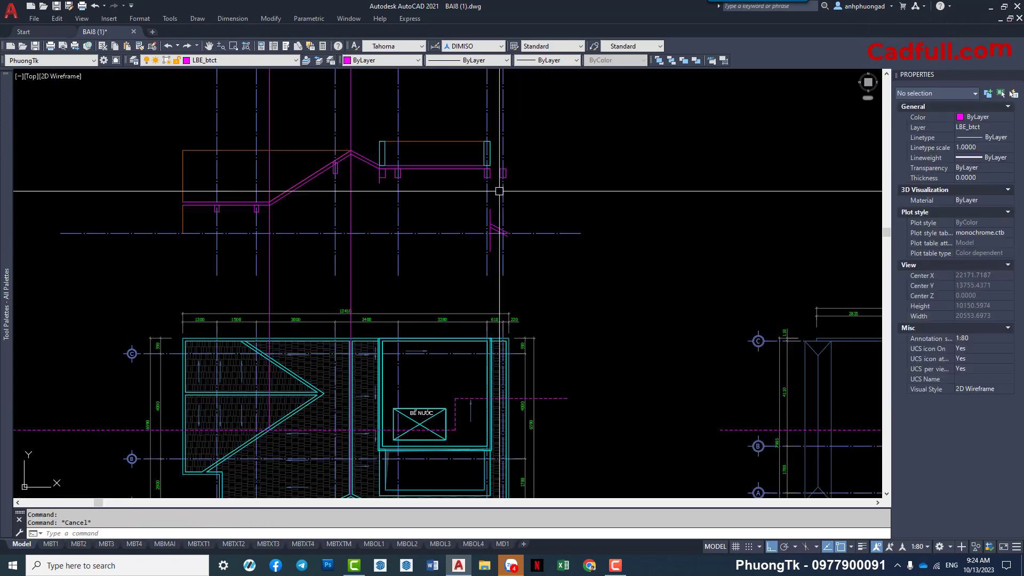
left_click(484, 241)
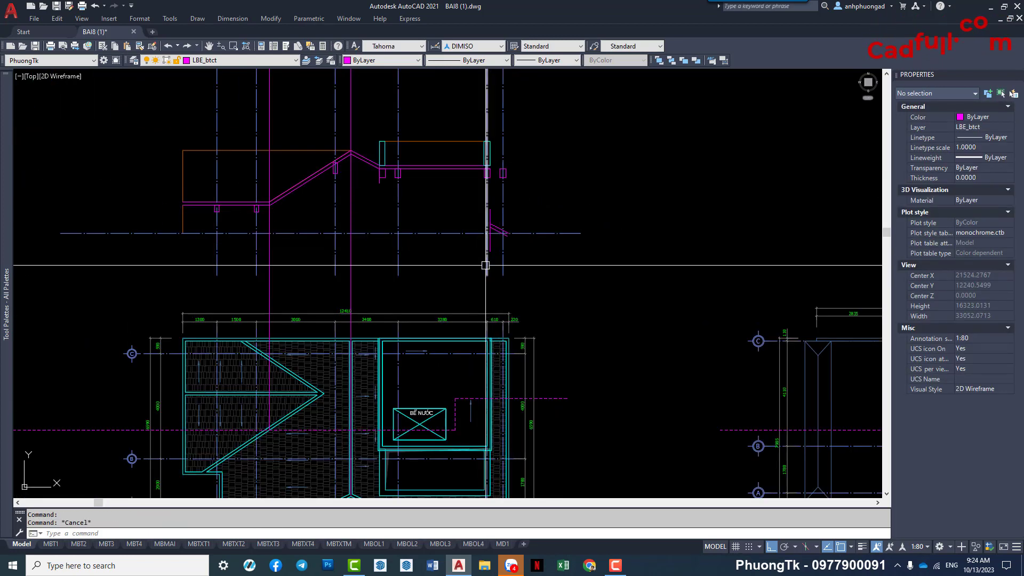
type("E")
key("Return")
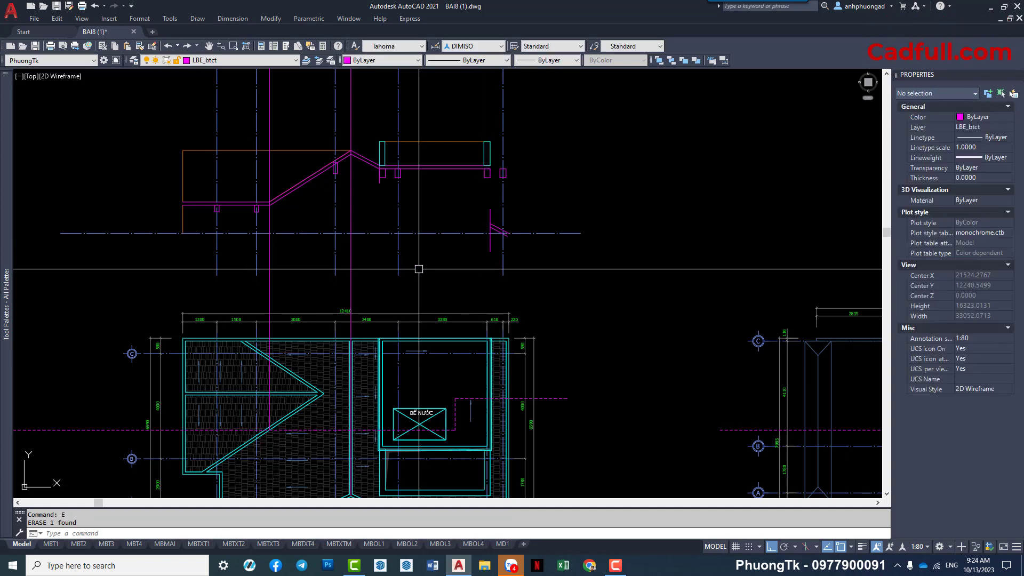
Stretch the beam section at the slab's right end to its new position.
scroll(487, 168, "up", 4)
left_click(487, 178)
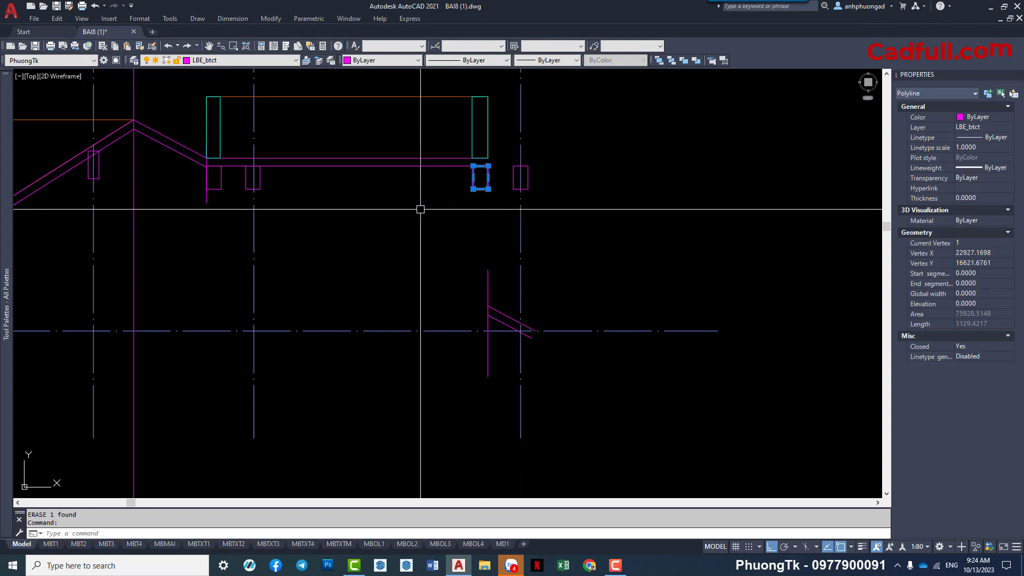
type("s")
key("Return")
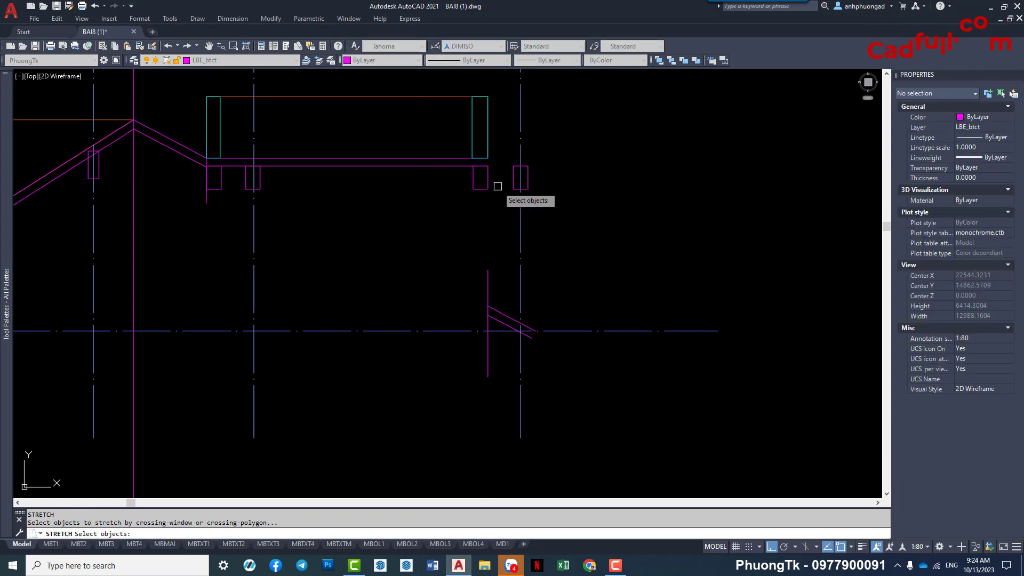
left_click_drag(498, 201, 468, 182)
key("Return")
left_click(468, 235)
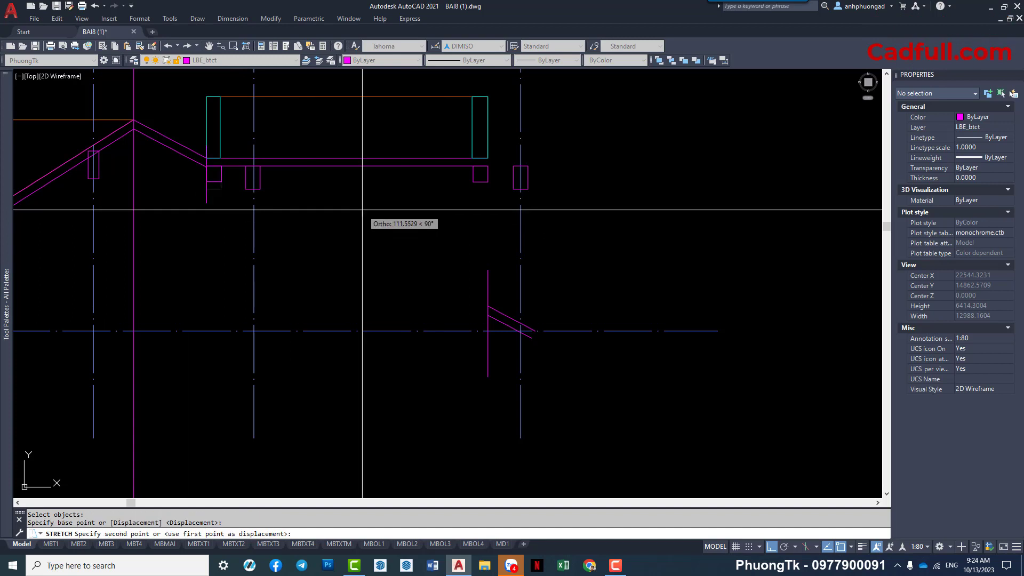
left_click(259, 208)
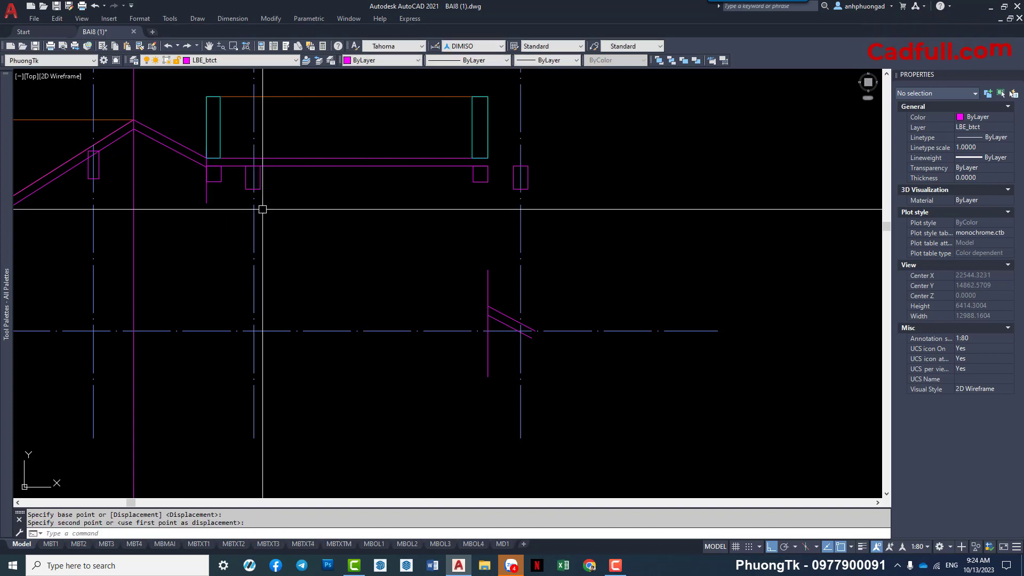
Inspect the small beam section at the slab's right and abandon a rectangle command.
middle_click_drag(201, 155, 212, 174)
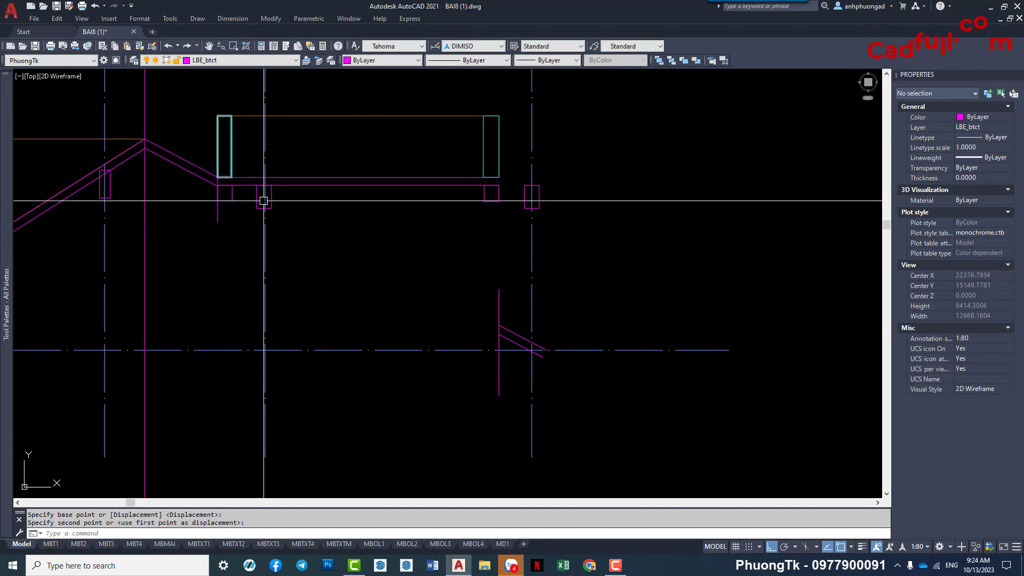
scroll(539, 192, "up", 2)
left_click(534, 203)
mouse_move(500, 206)
middle_mouse_down()
mouse_move(501, 234)
mouse_move(453, 230)
mouse_move(492, 168)
middle_mouse_up()
key("Escape")
type("ec")
key("Return")
scroll(453, 230, "down", 2)
key("Escape")
Recheck the small beam section, then pan up to the roof plan MẶT BẰNG TẦNG MÁI.
left_click(491, 168)
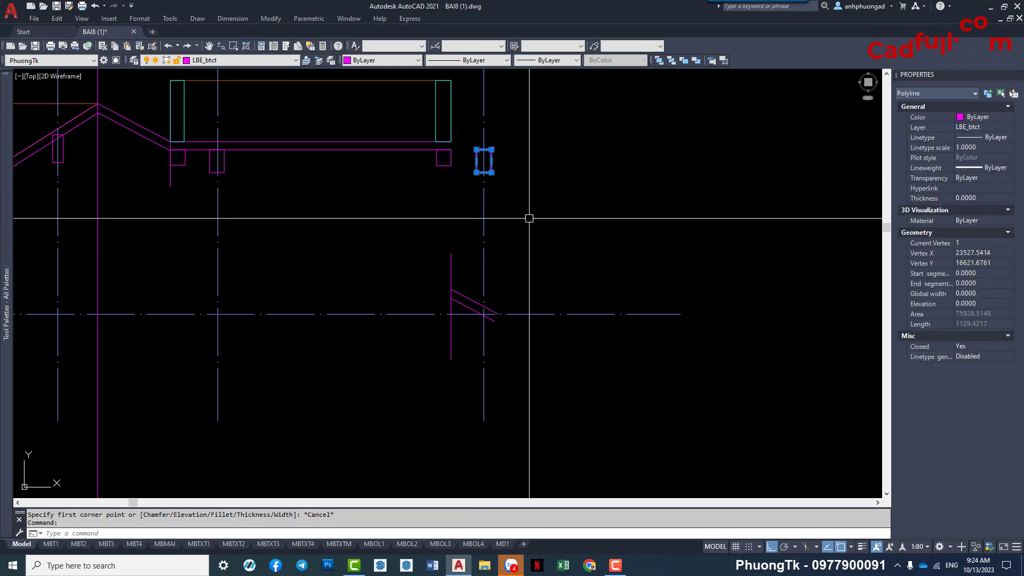
key("Escape")
scroll(529, 219, "down", 4)
middle_click_drag(507, 235, 505, 133)
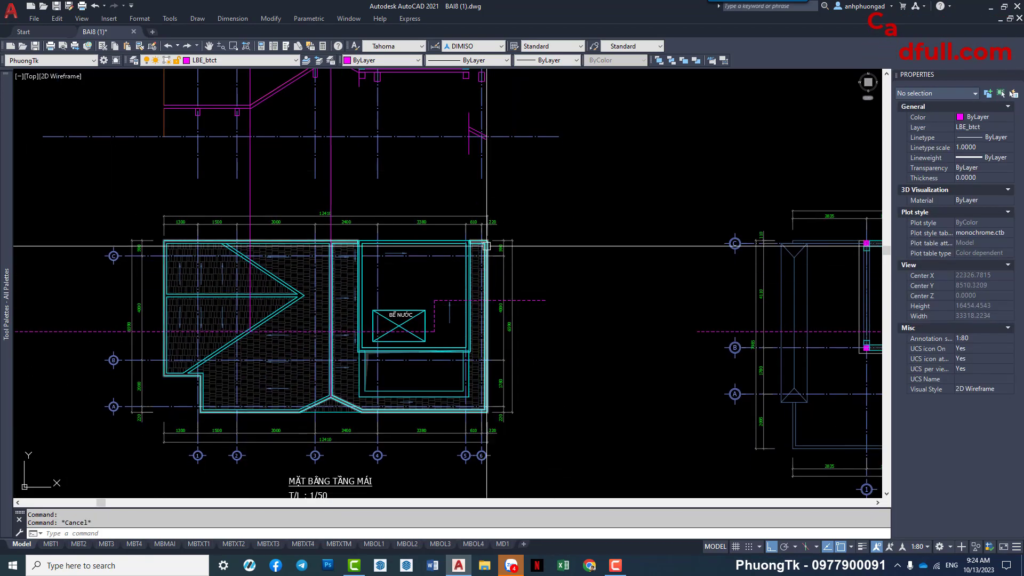
scroll(487, 246, "up", 2)
scroll(491, 213, "up", 2)
Start copying the beam section from its centre, then cancel the copy.
type("c")
key("Return")
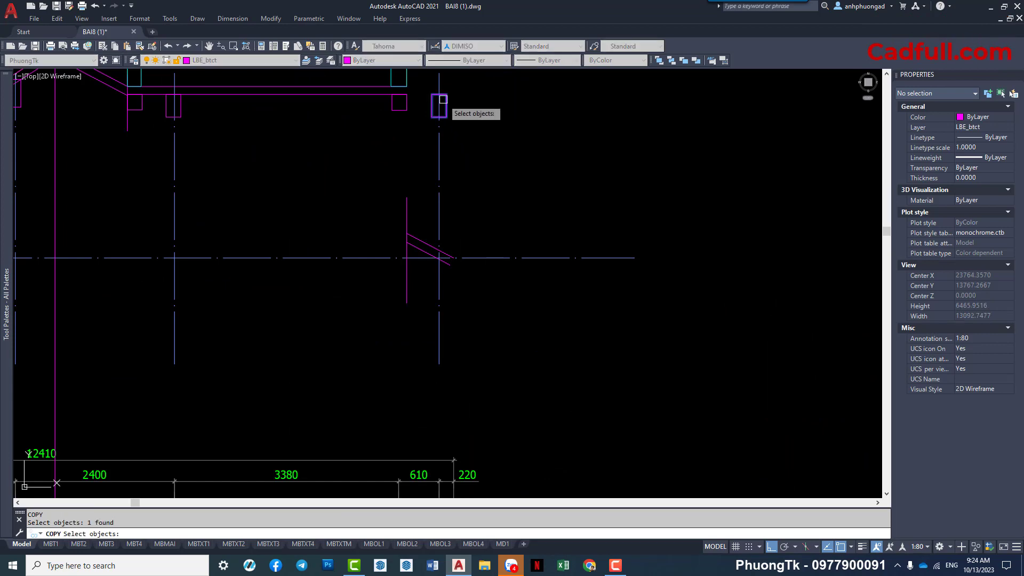
key("Return")
left_click(439, 105)
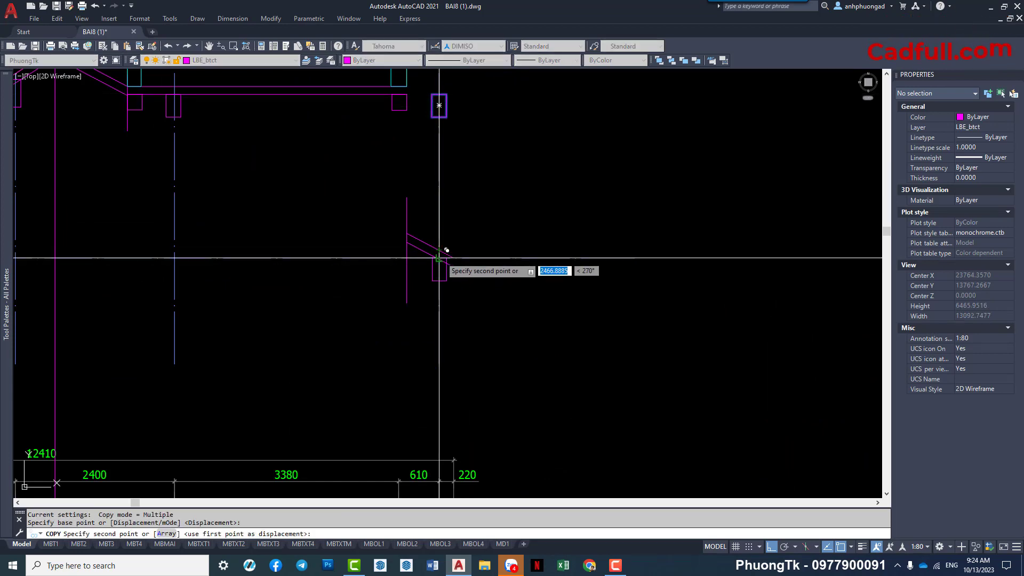
scroll(439, 257, "down", 3)
scroll(441, 256, "down", 2)
scroll(442, 257, "up", 4)
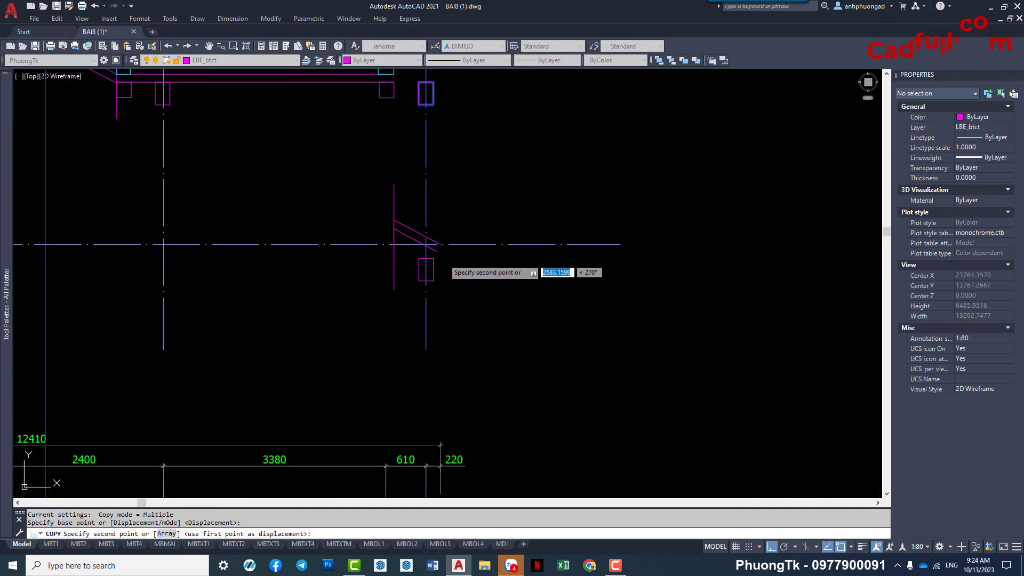
scroll(419, 245, "up", 2)
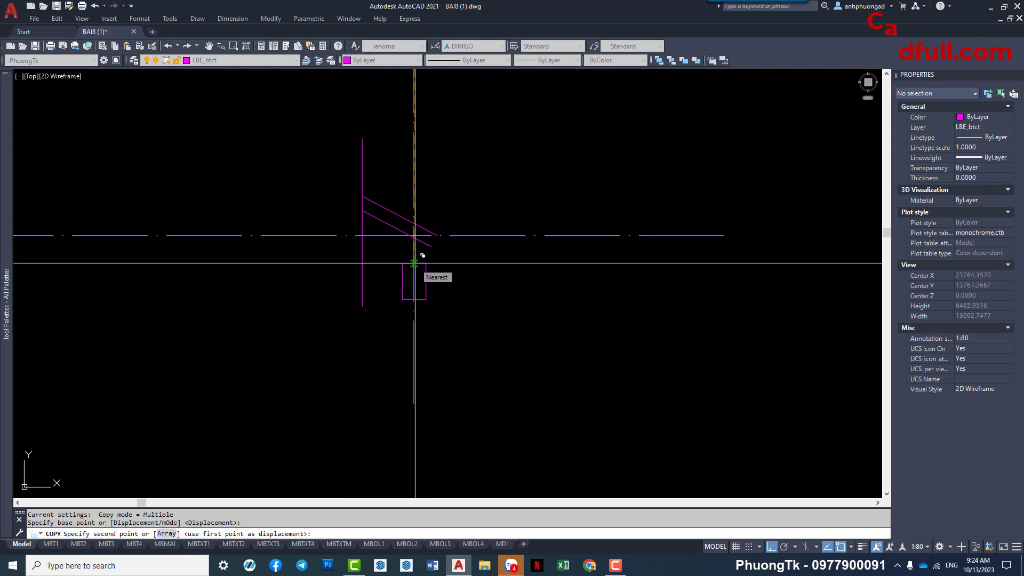
key("Escape")
Select a horizontal level line on elevation 1 and clear the selection.
scroll(427, 267, "down", 5)
scroll(622, 279, "down", 2)
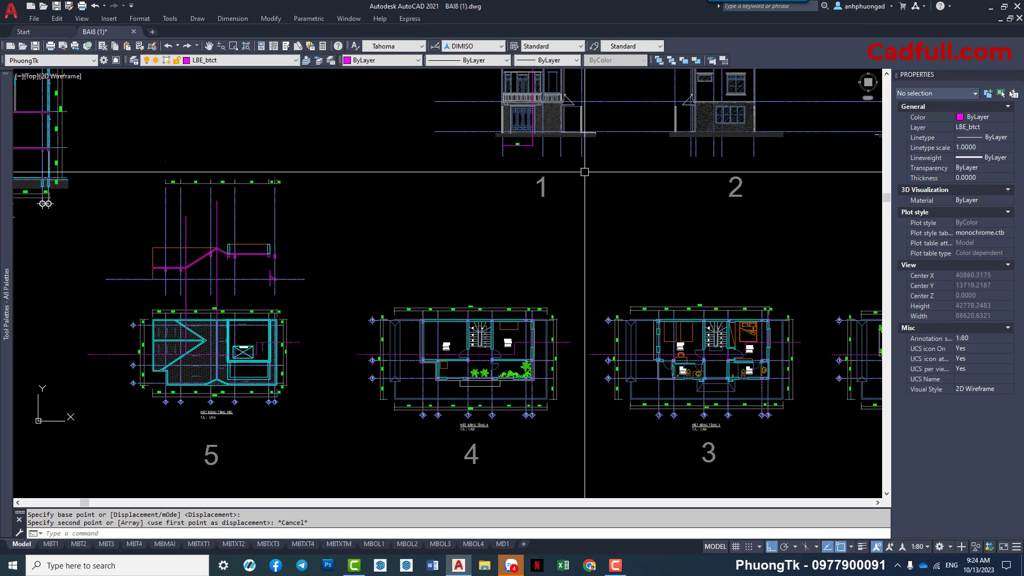
scroll(585, 172, "up", 3)
scroll(469, 221, "up", 3)
left_click(488, 196)
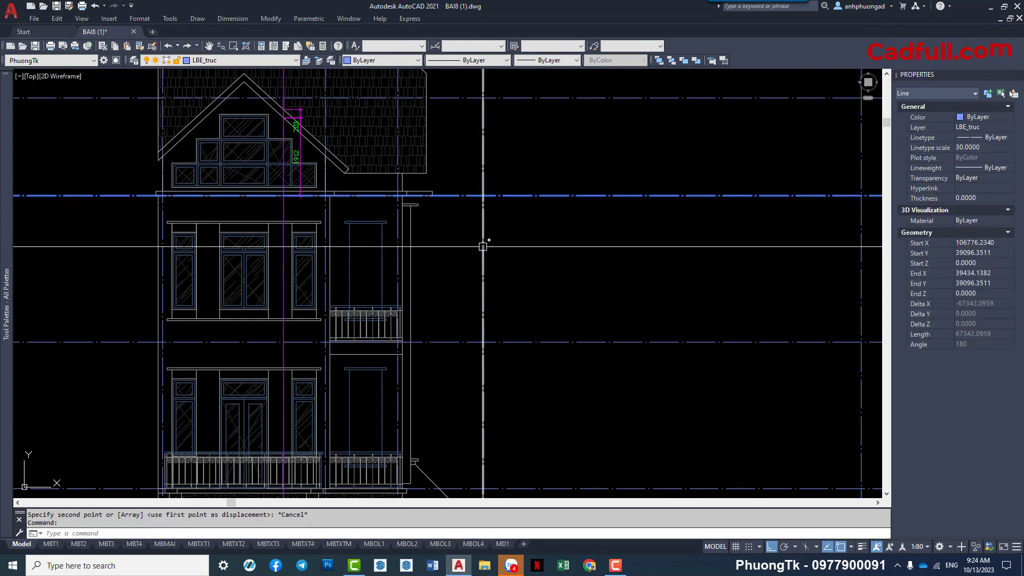
middle_click_drag(477, 189, 480, 254)
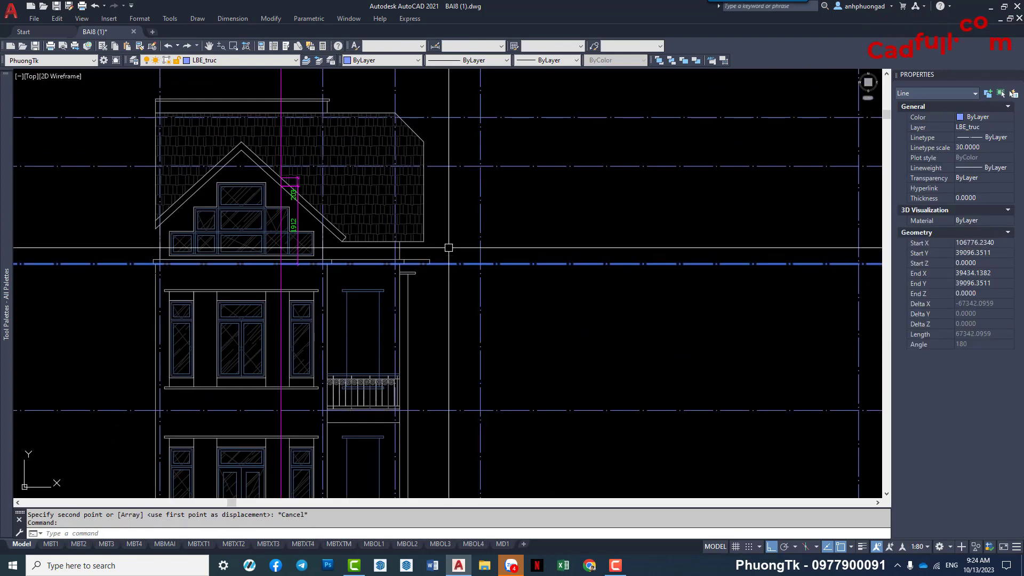
key("Escape")
Begin a copy from a base point on elevation 1 and abandon it.
type("co")
key("Return")
left_click(424, 242)
scroll(434, 282, "down", 5)
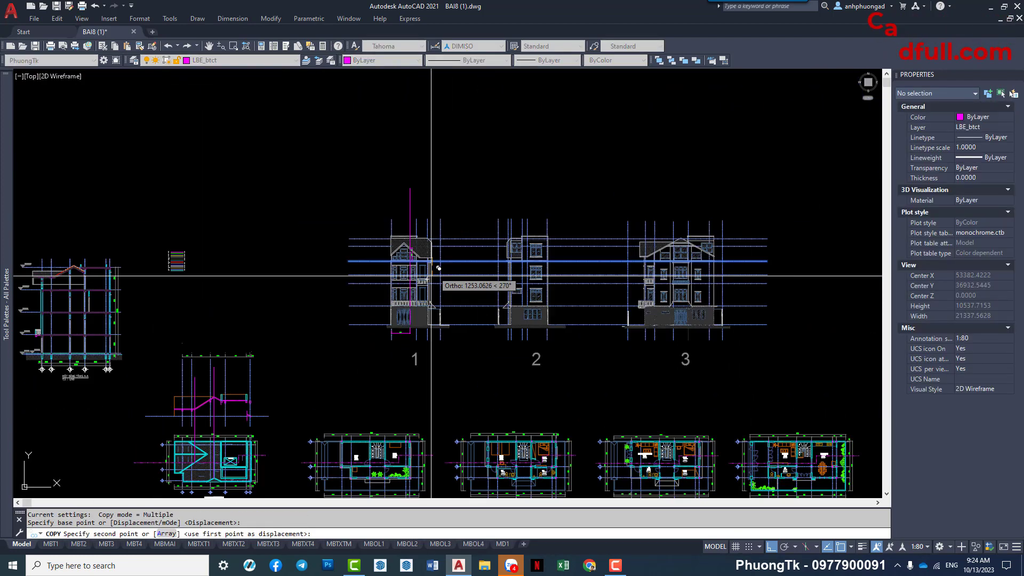
scroll(439, 281, "down", 2)
scroll(418, 320, "up", 5)
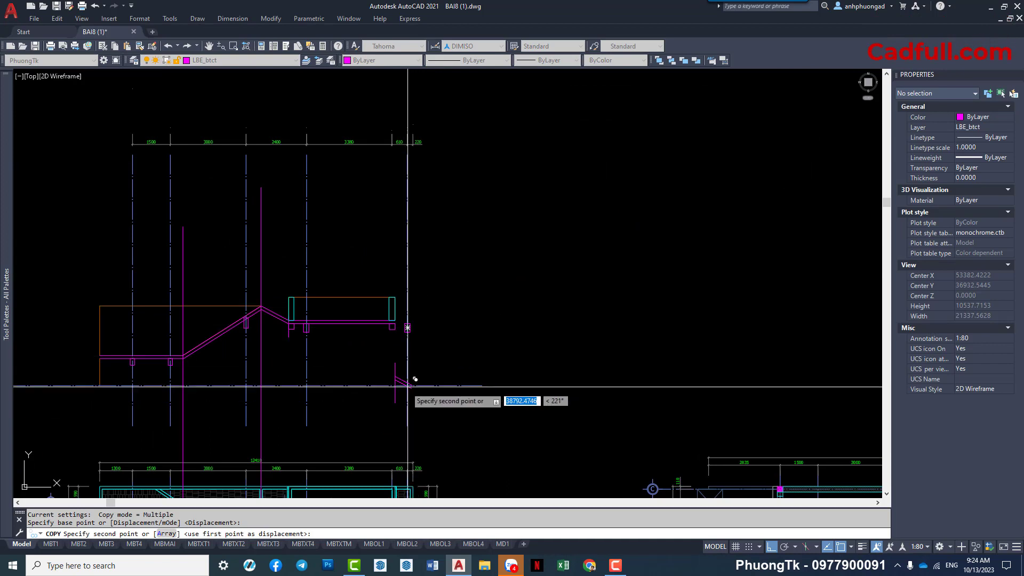
key("Escape")
Move the beam section at the slab's right end down to the lower axis intersection.
type("c")
key("Return")
scroll(421, 342, "up", 2)
middle_click_drag(416, 332, 433, 179)
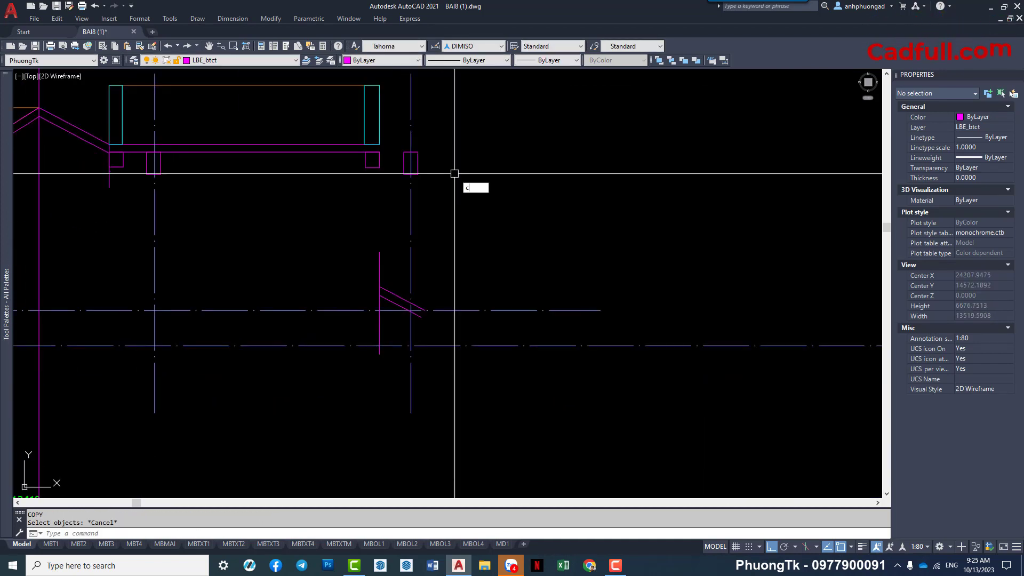
left_click(410, 157)
key("Return")
left_click(411, 153)
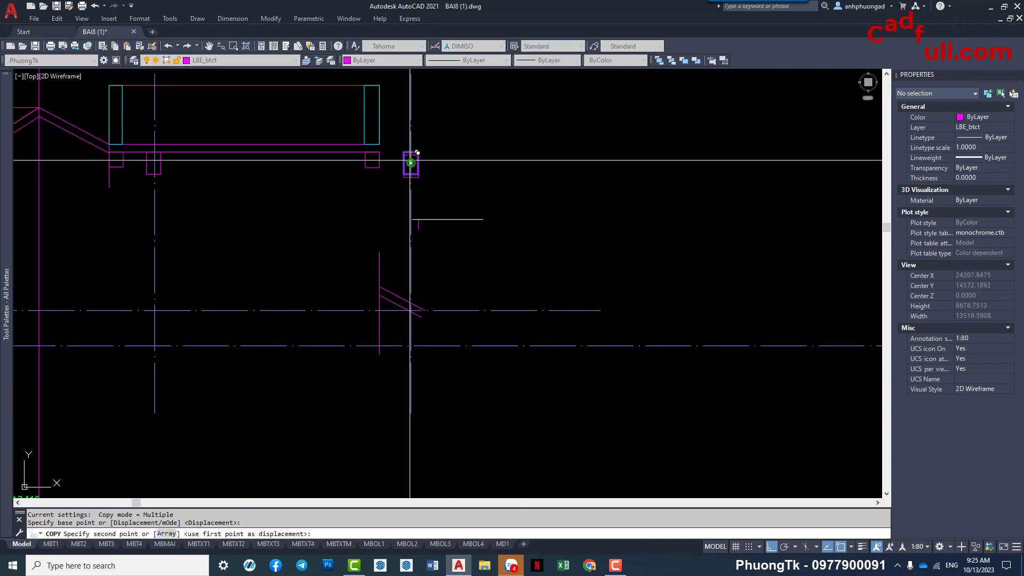
left_click(411, 346)
key("Escape")
left_click(426, 168)
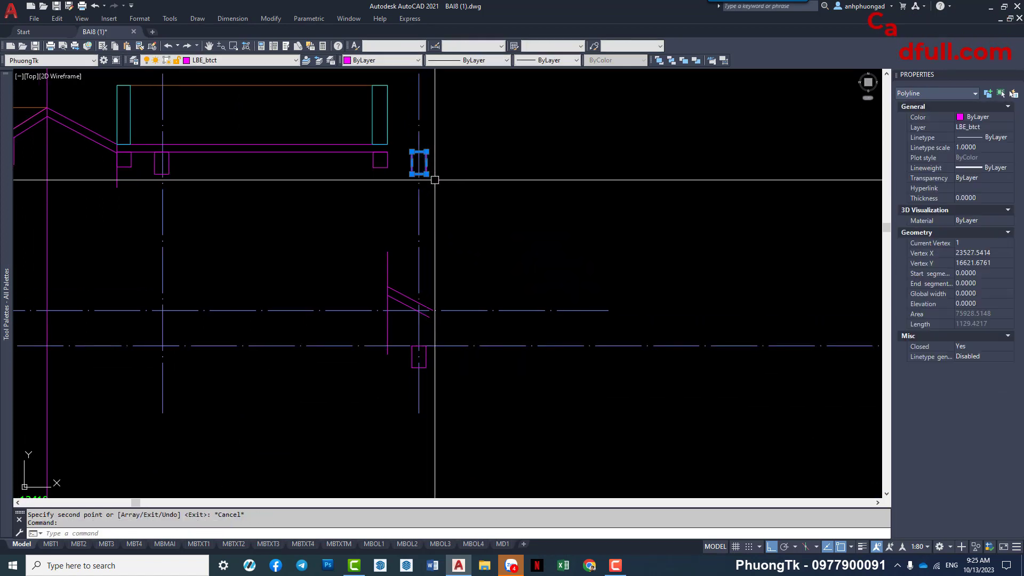
type("E")
key("Return")
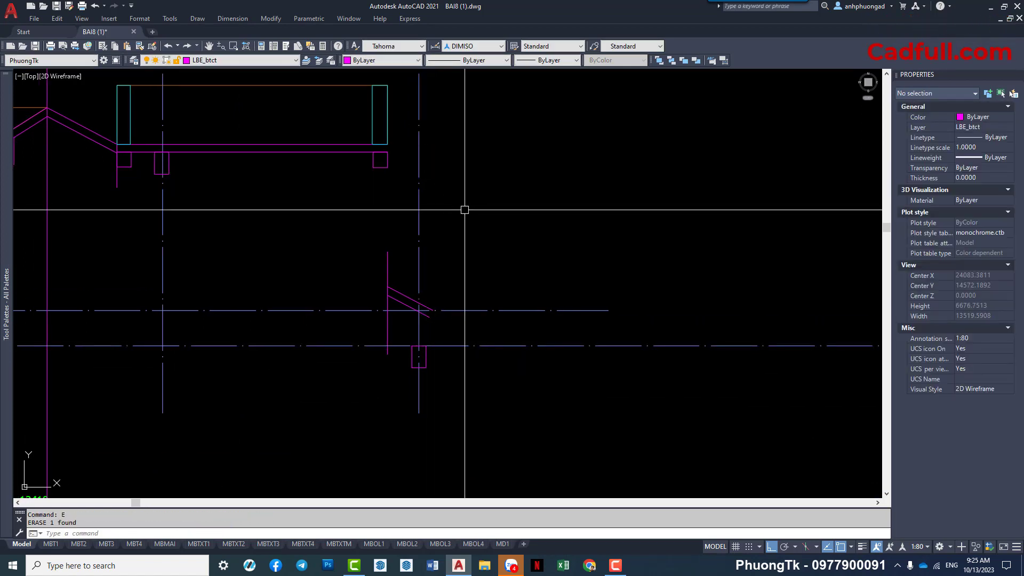
Select the beam section under the slab's right end and the vertical axis, then clear.
scroll(471, 209, "down", 2)
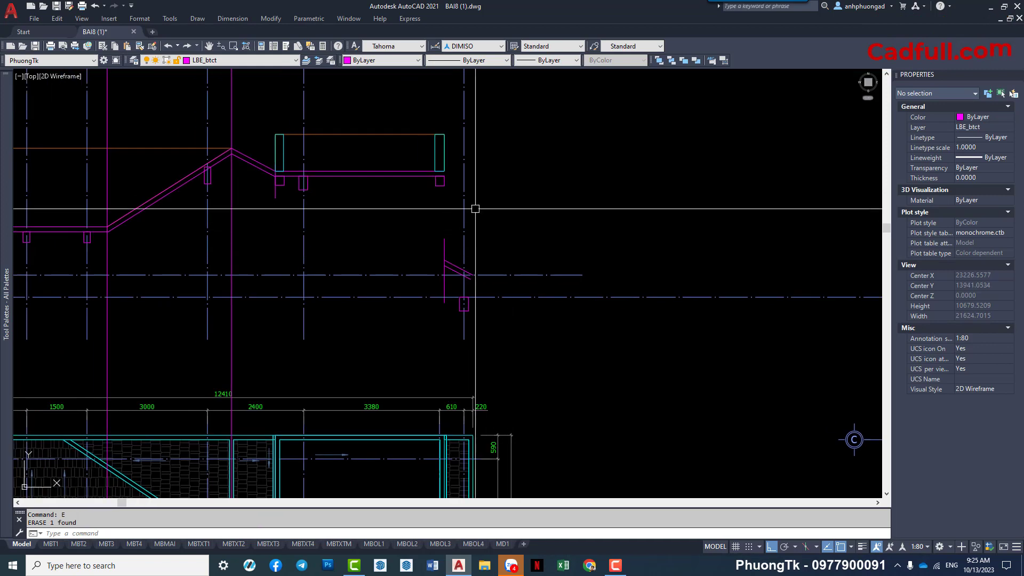
scroll(437, 174, "up", 2)
left_click(436, 173)
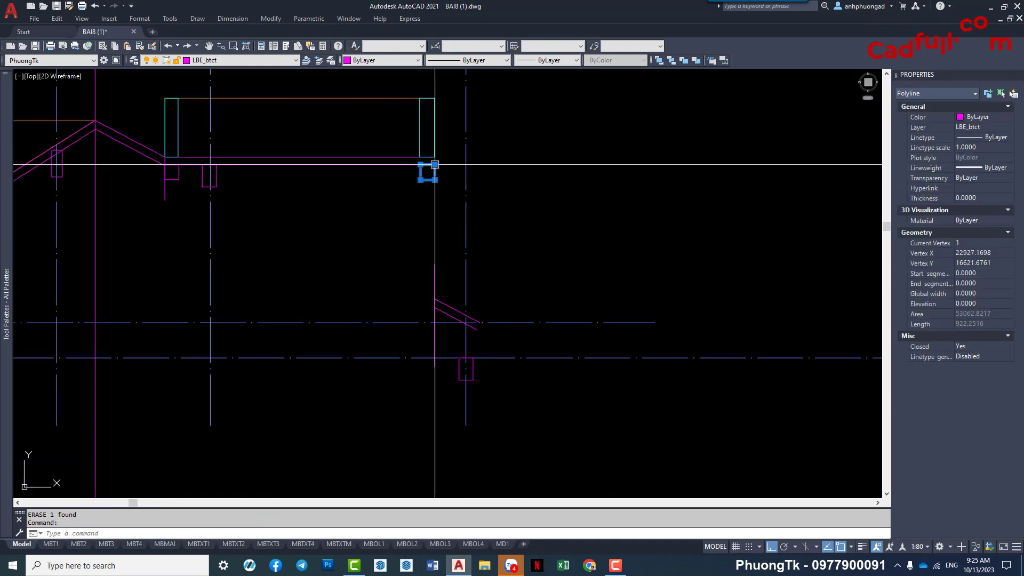
left_click(466, 169)
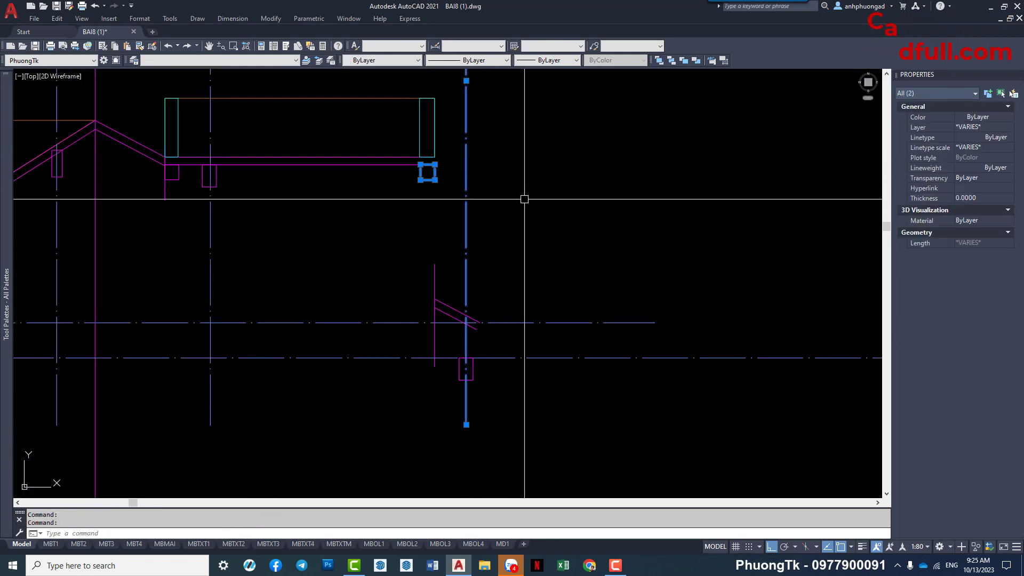
key("Escape")
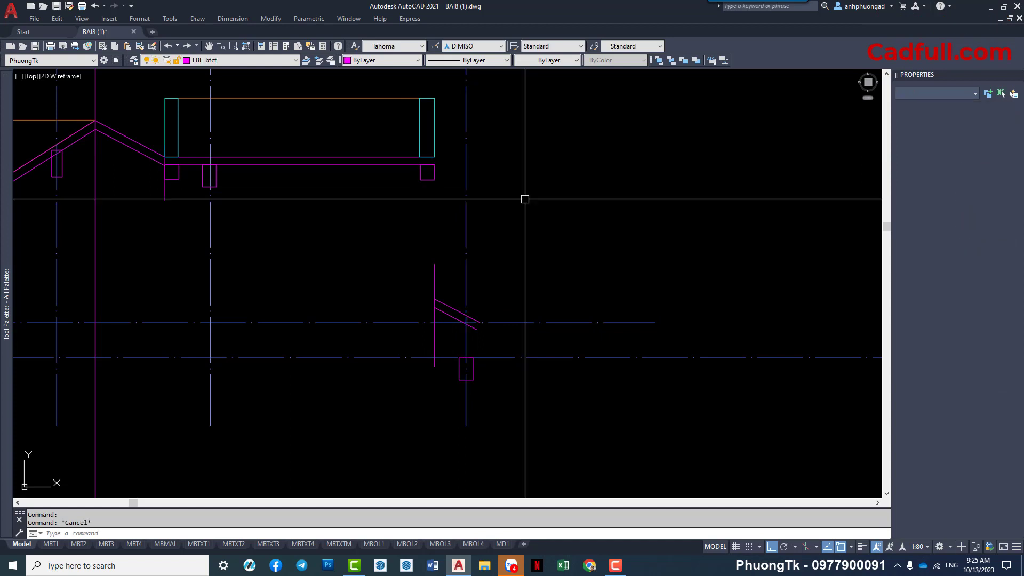
scroll(453, 214, "down", 3)
scroll(377, 227, "up", 3)
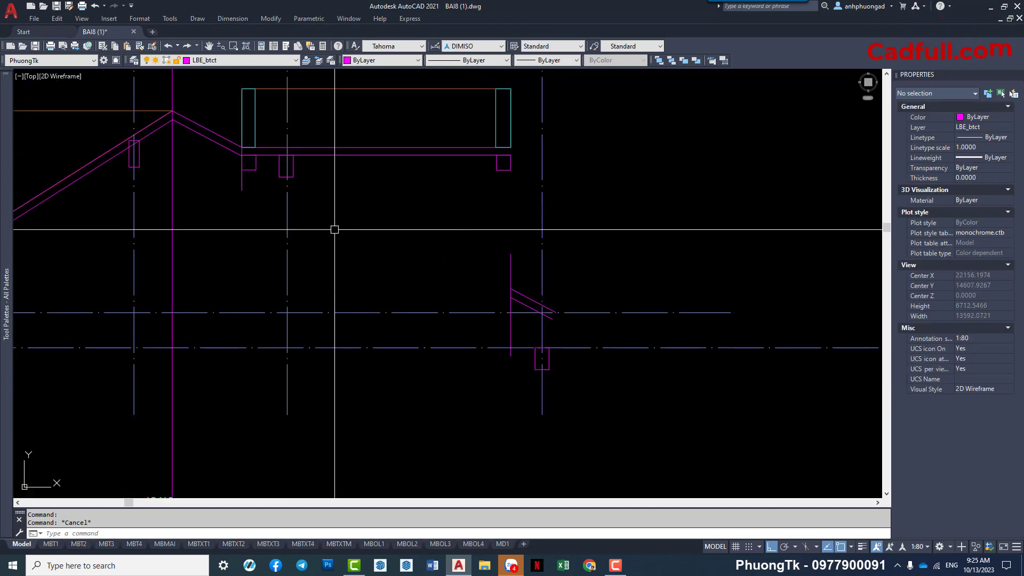
Frame the tank edge at the section's right end, clearing pending commands and selections.
middle_click_drag(345, 252, 396, 255)
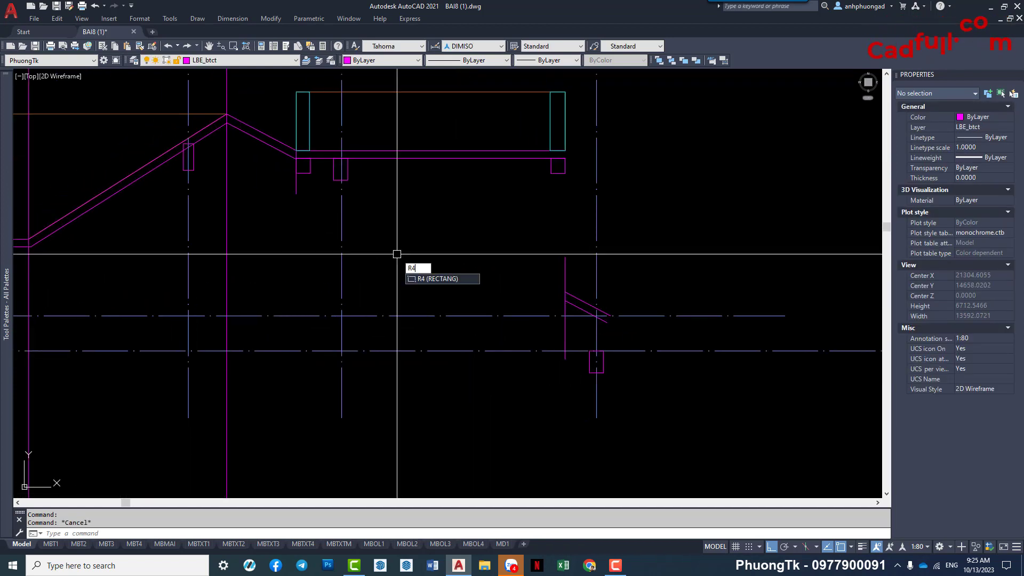
key("Escape")
left_click(339, 183)
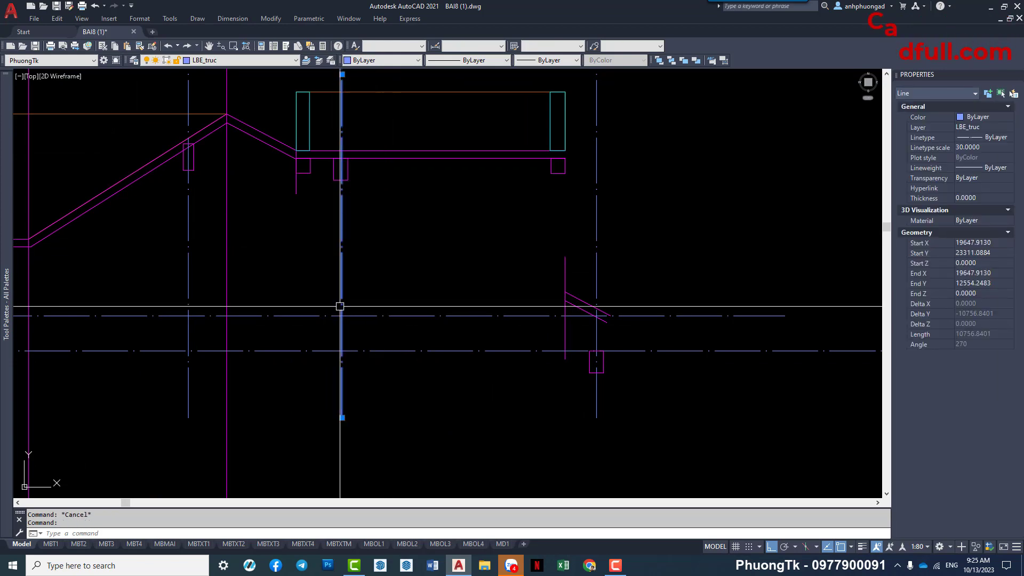
scroll(345, 335, "down", 3)
key("Escape")
scroll(402, 330, "up", 3)
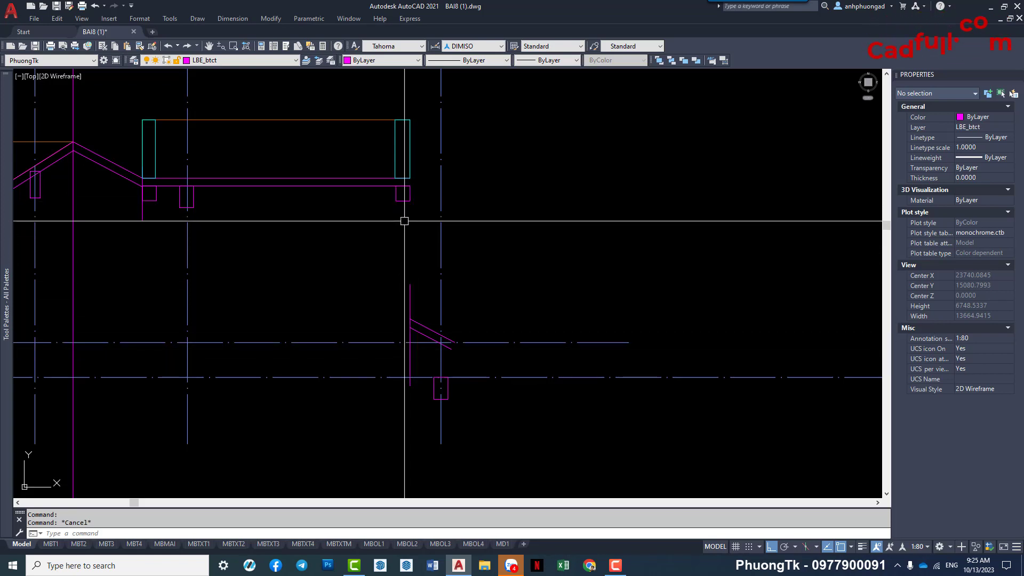
middle_click_drag(407, 364, 417, 350)
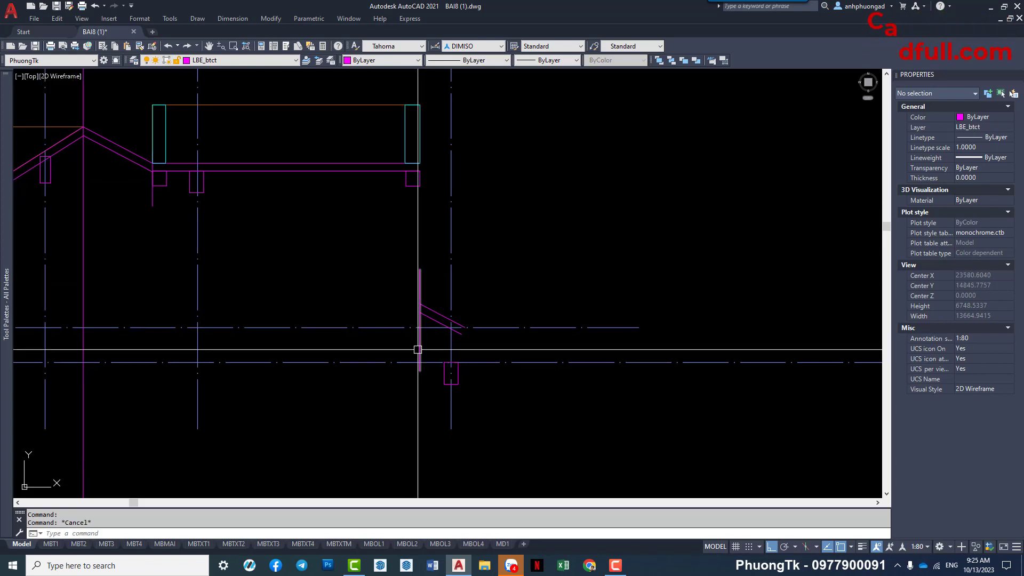
type("r4")
Draw a tall column rectangle from the slab's right end down to the lower grid line.
key("Return")
scroll(410, 216, "up", 2)
left_click(404, 167)
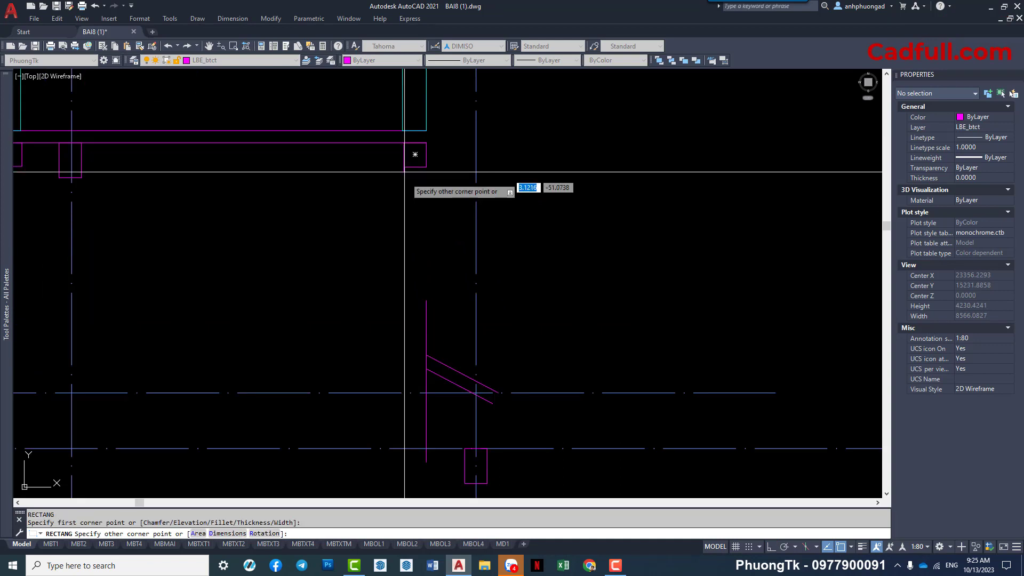
left_click(436, 448)
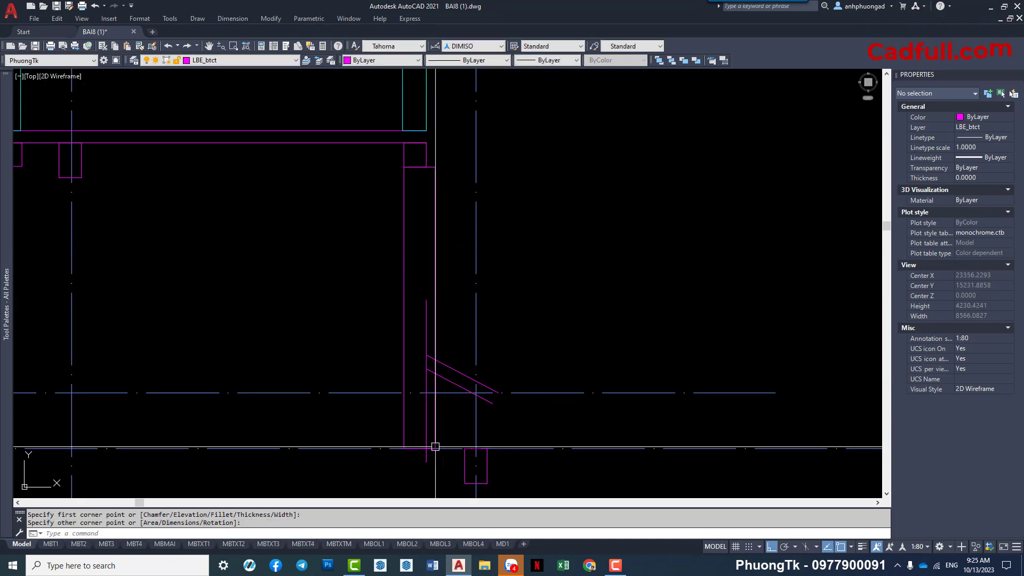
middle_click_drag(435, 448, 426, 328)
Draw the long horizontal slab rectangle starting at the column's base.
key("Return")
left_click(491, 335)
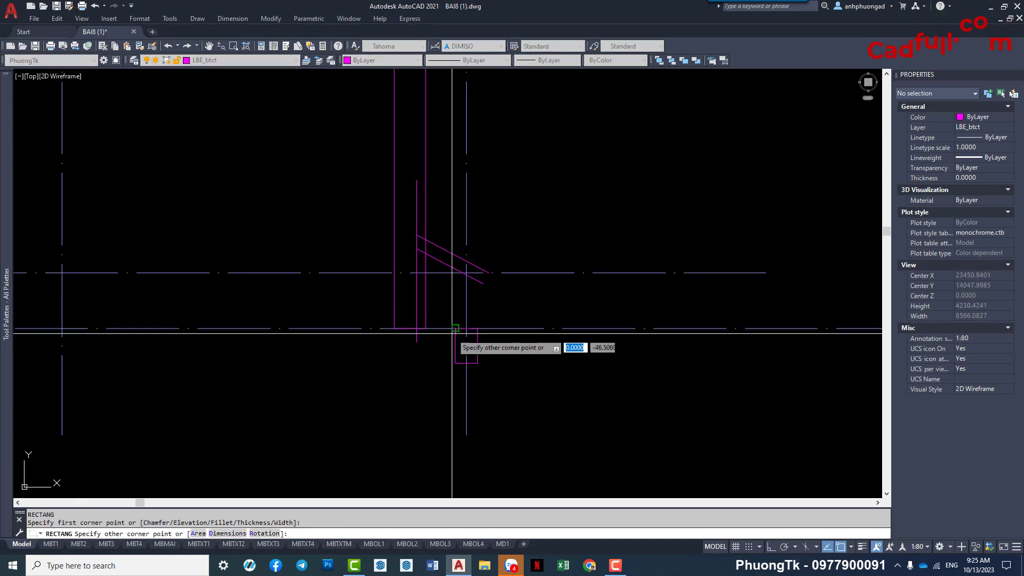
scroll(492, 336, "down", 3)
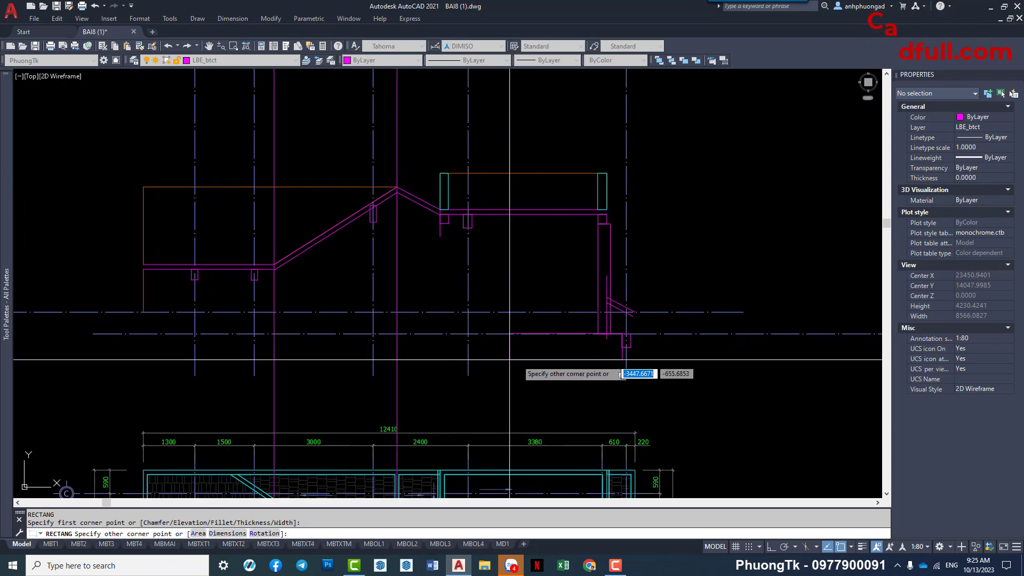
left_click(467, 346)
scroll(560, 346, "up", 2)
Check the new slab rectangle, small beam section and tall column by selecting them.
left_click(610, 346)
left_click(670, 335)
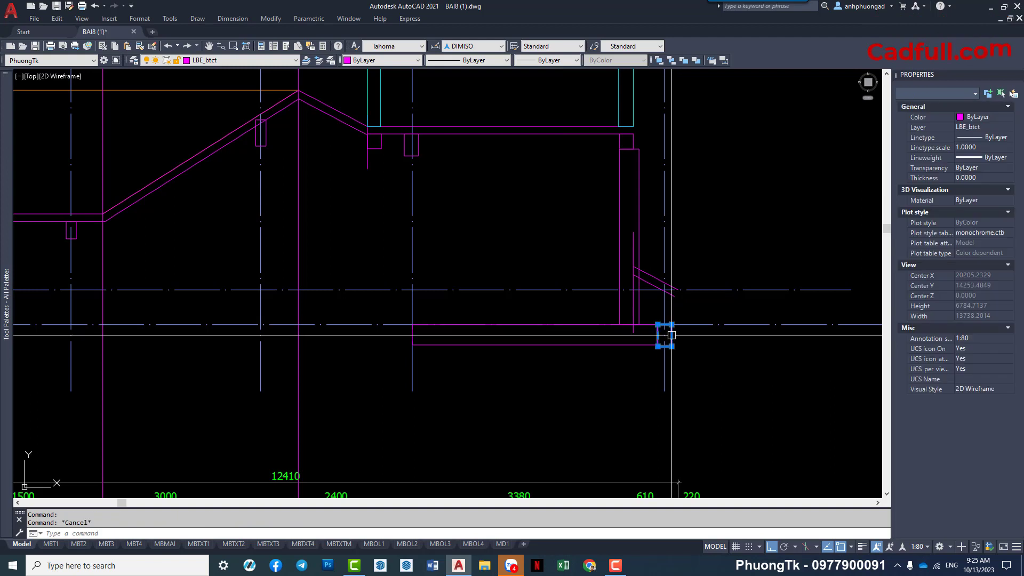
left_click(457, 345, "shift")
middle_click_drag(657, 338, 540, 364)
key("Escape")
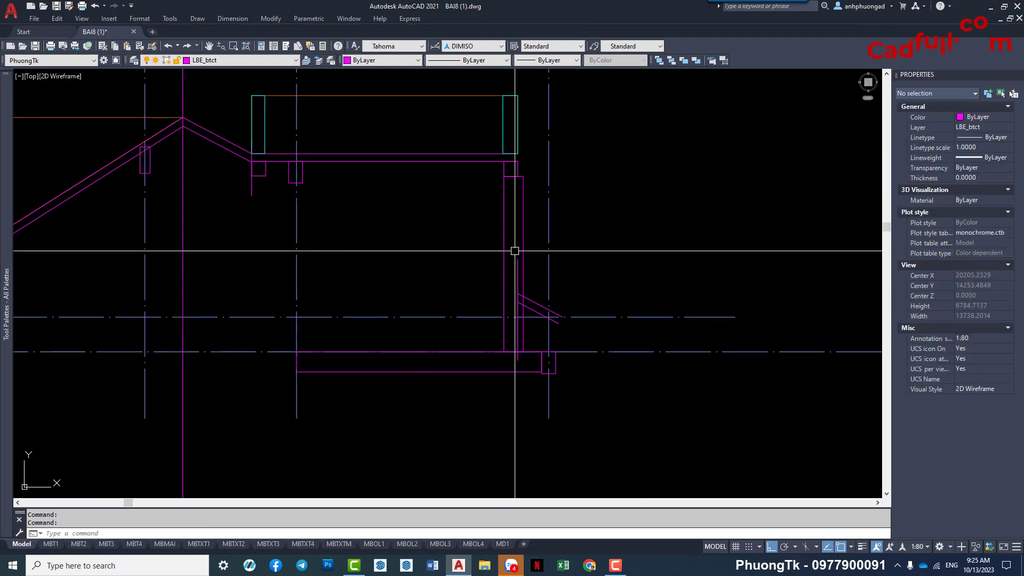
left_click(505, 228)
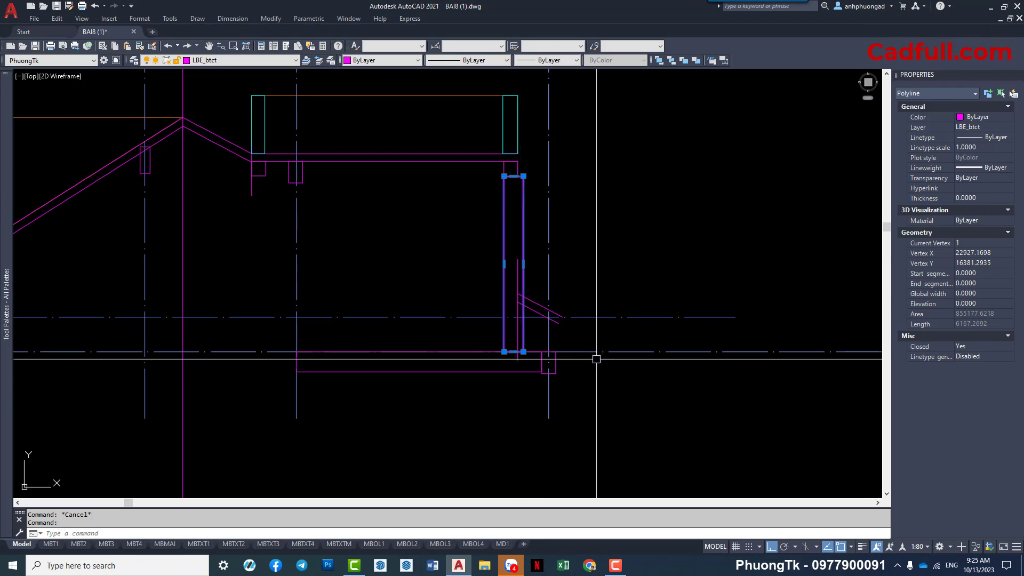
scroll(596, 359, "down", 2)
Draw the right column square with RECTANG on the roof plan below the BỂ NƯỚC tank.
middle_click_drag(567, 363, 502, 338)
scroll(502, 338, "down", 2)
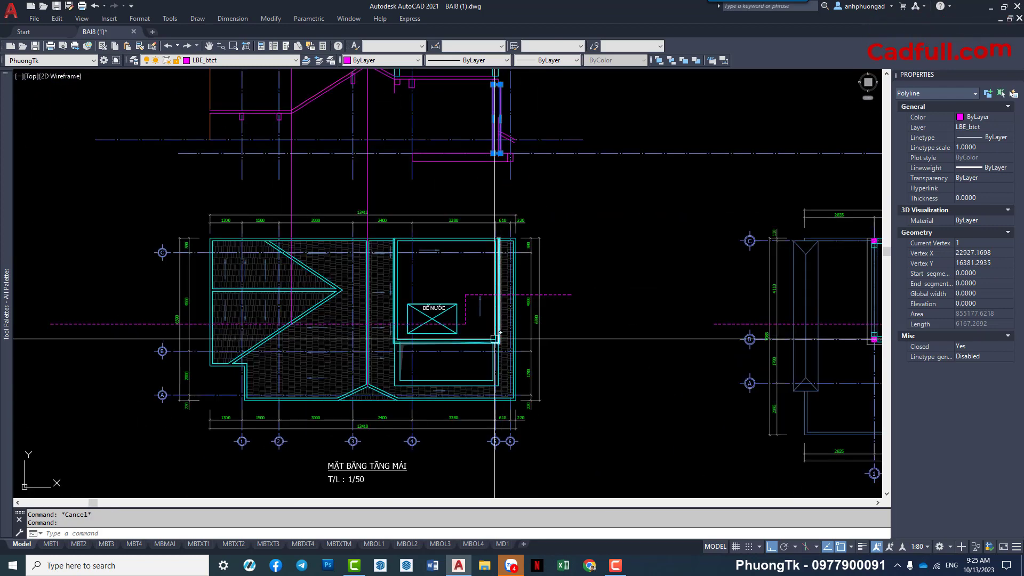
scroll(470, 365, "up", 2)
key("Escape")
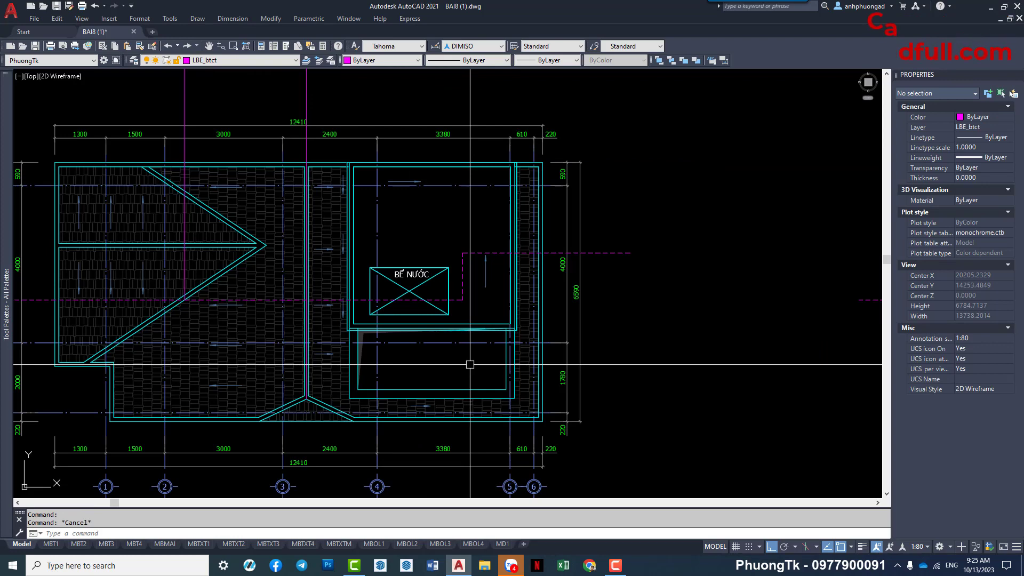
scroll(480, 358, "up", 2)
scroll(546, 331, "up", 2)
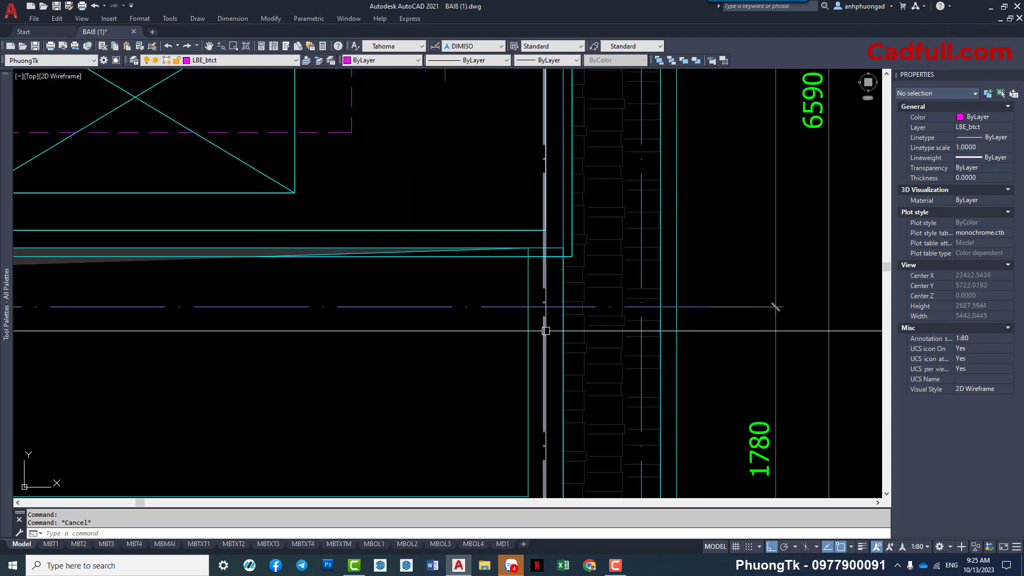
type("rec")
key("Return")
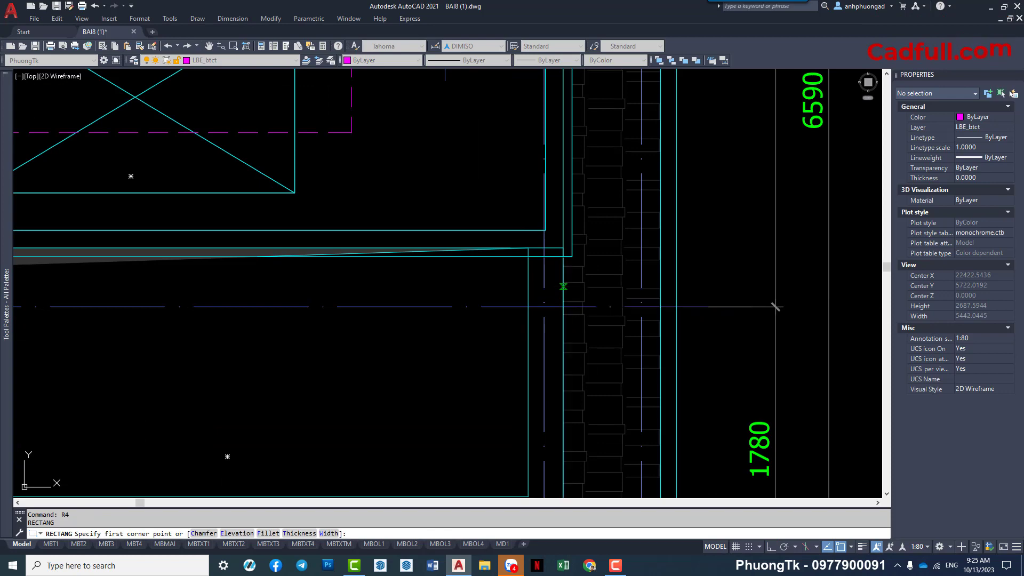
left_click(563, 287)
left_click(528, 318)
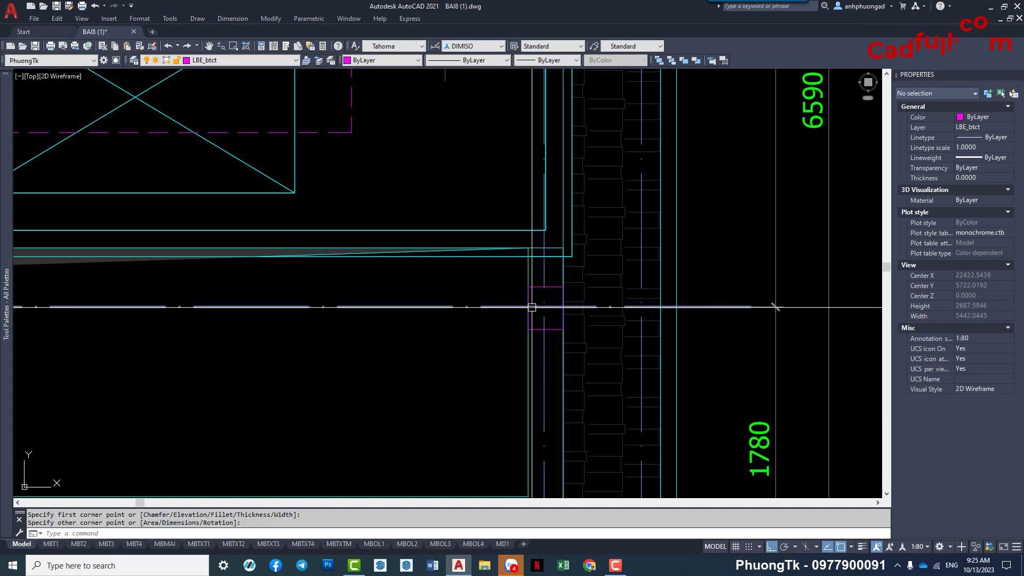
Draw the left column square under the water tank.
scroll(533, 306, "down", 4)
middle_click_drag(560, 304, 417, 335)
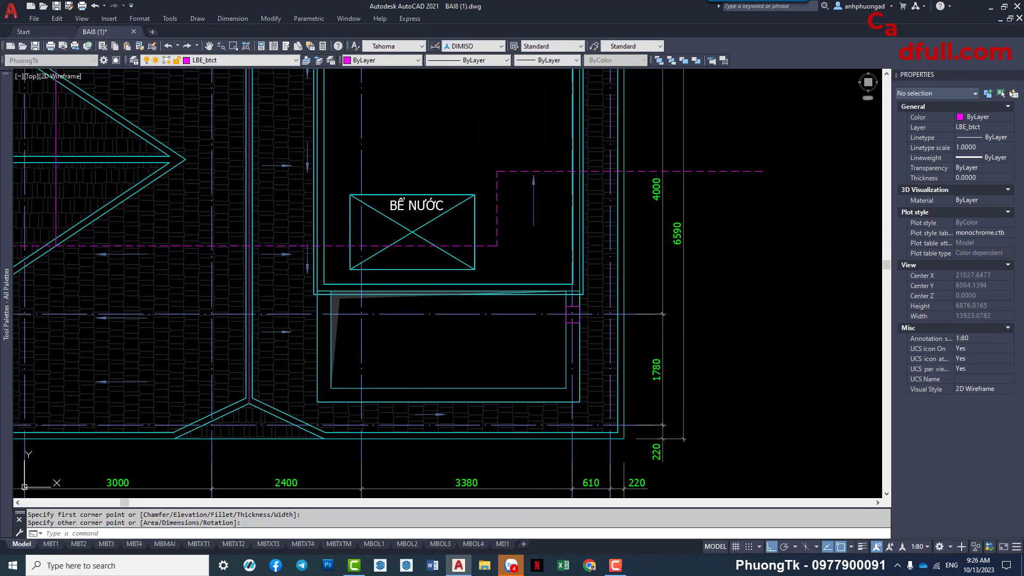
scroll(322, 314, "up", 2)
key("Return")
left_click(336, 304)
left_click(313, 327)
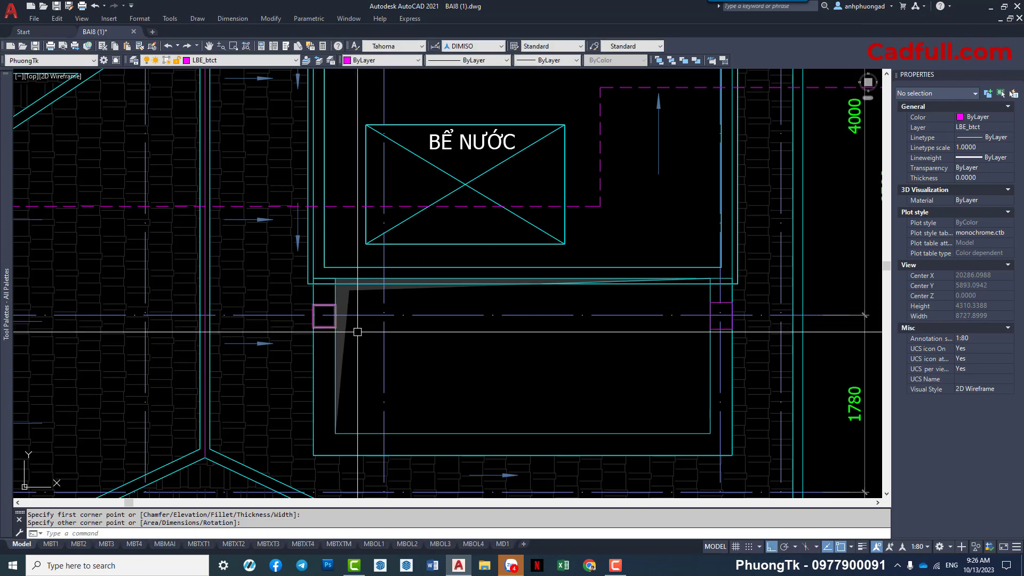
Draw the long beam rectangle spanning from the left column to the right column.
key("Return")
left_click(337, 305)
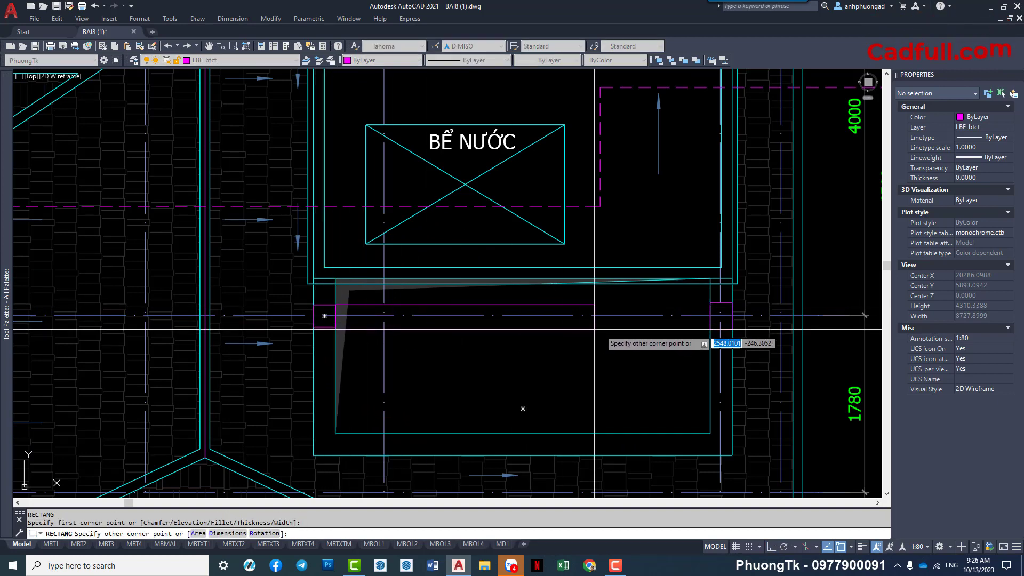
left_click(710, 329)
middle_click_drag(590, 331, 470, 330)
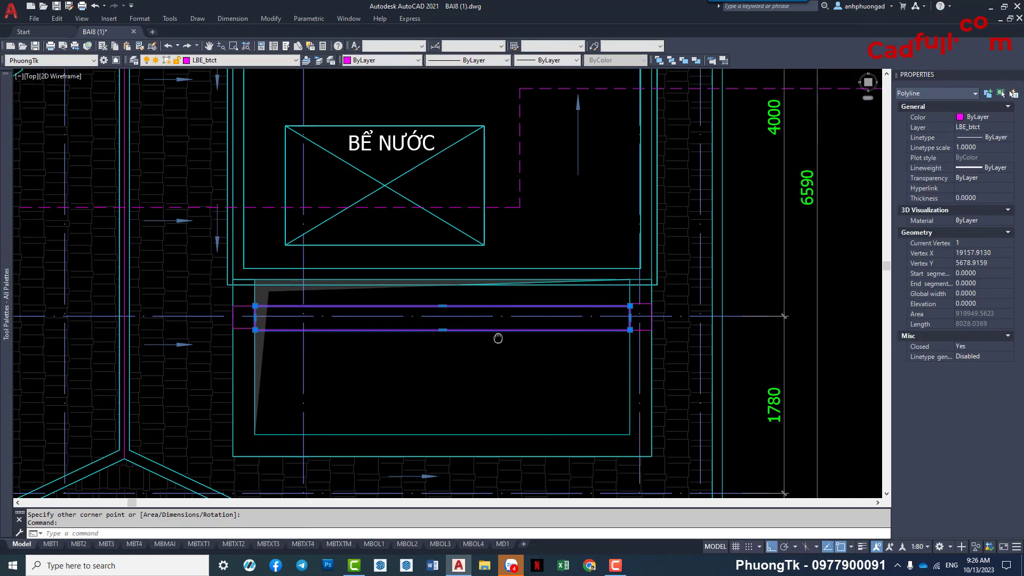
key("Escape")
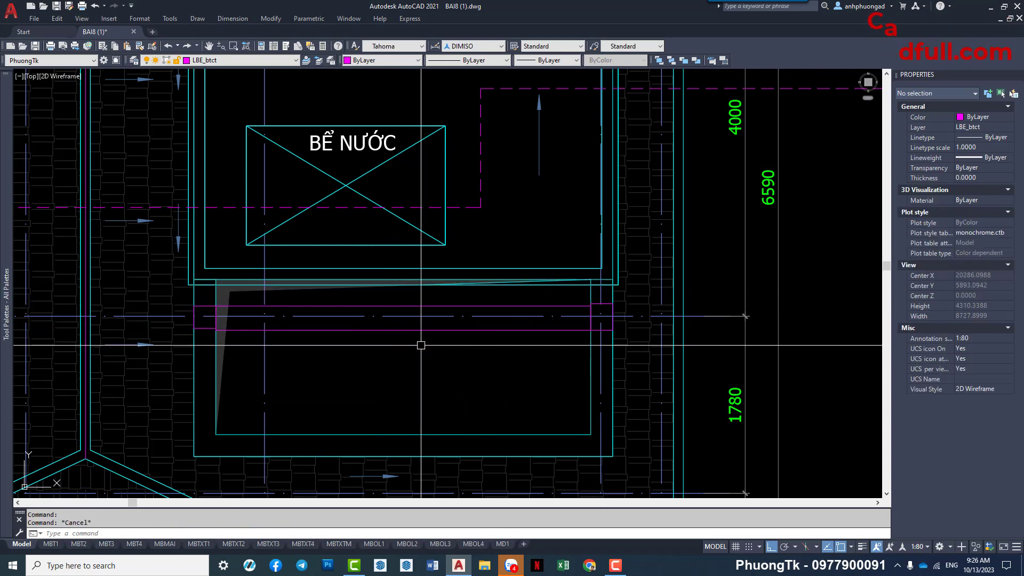
Start and cancel STRETCH, then select the long beam outline.
type("s")
key("space")
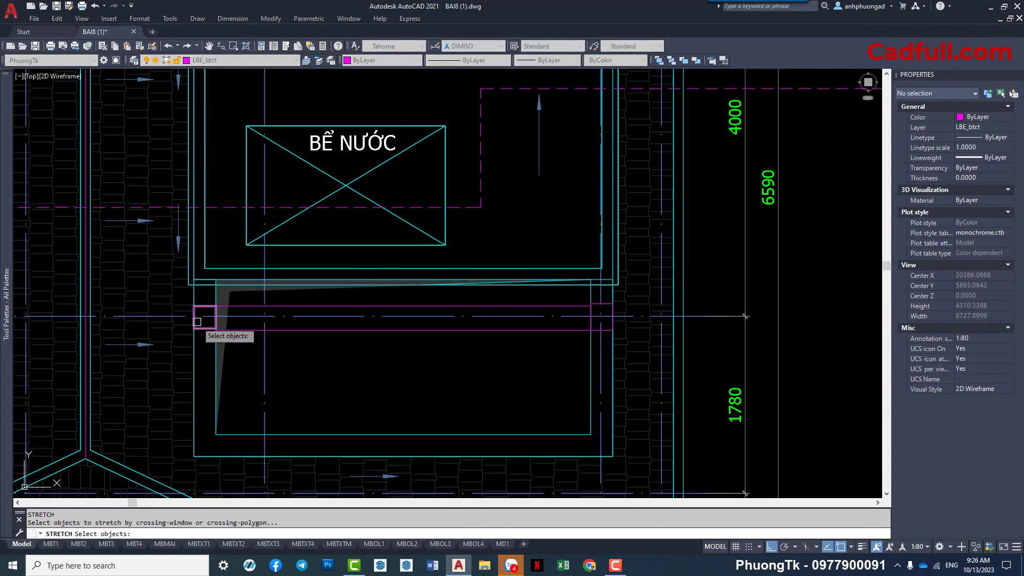
key("Escape")
left_click(503, 331)
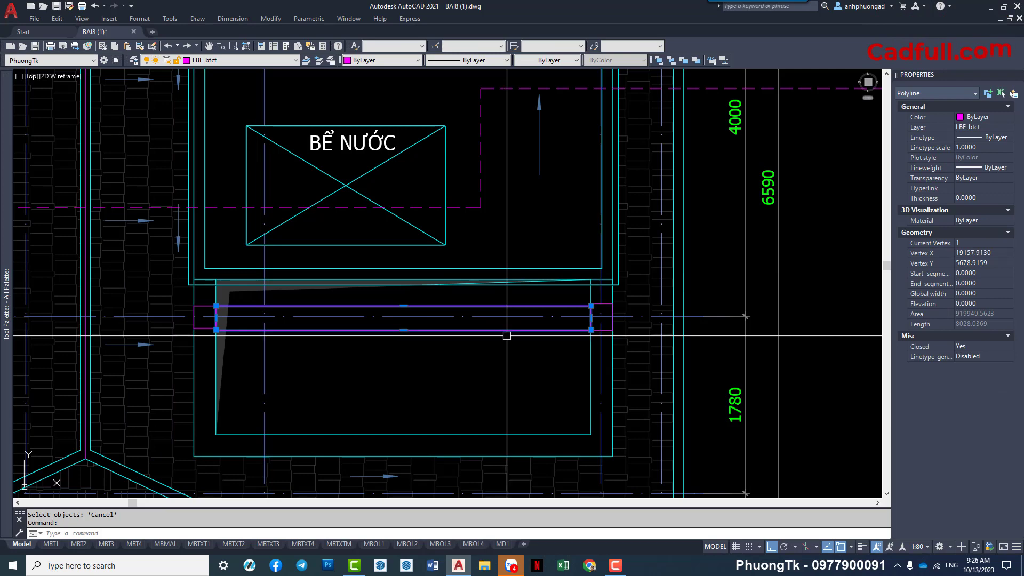
scroll(506, 335, "down", 2)
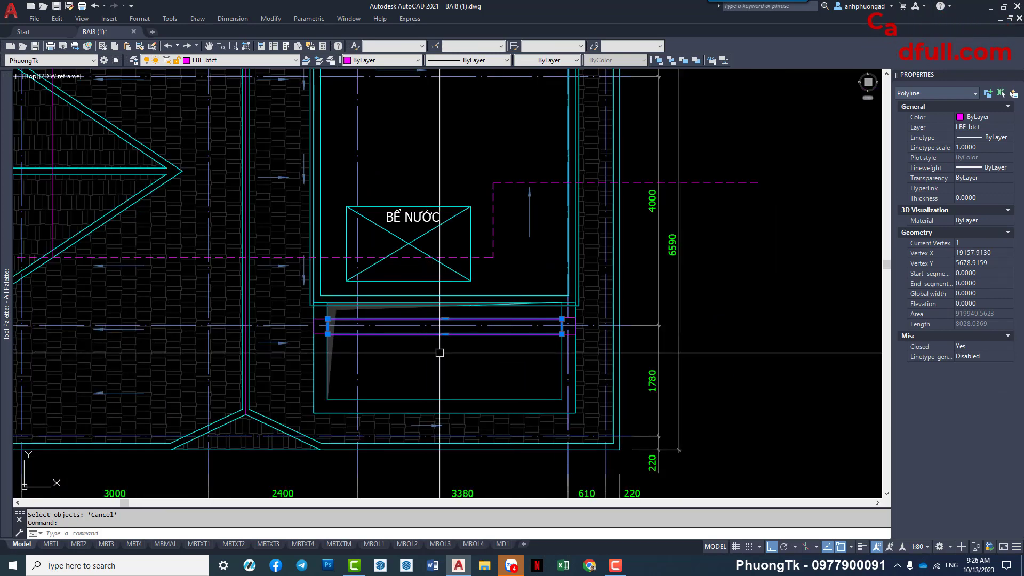
Erase the long beam outline and reposition the view toward the water tank.
type("e")
key("space")
scroll(480, 338, "up", 2)
scroll(586, 335, "up", 2)
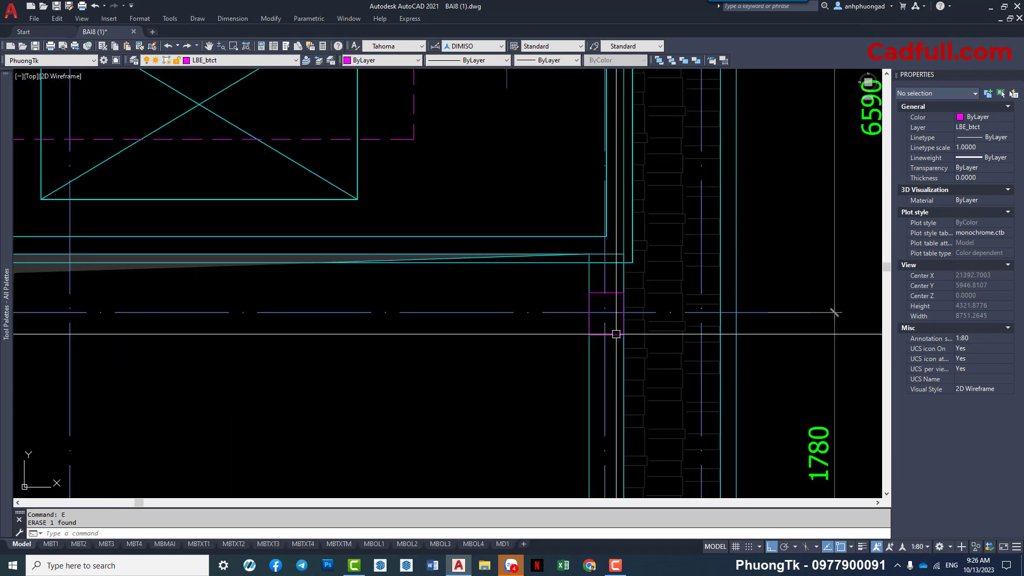
scroll(453, 324, "down", 6)
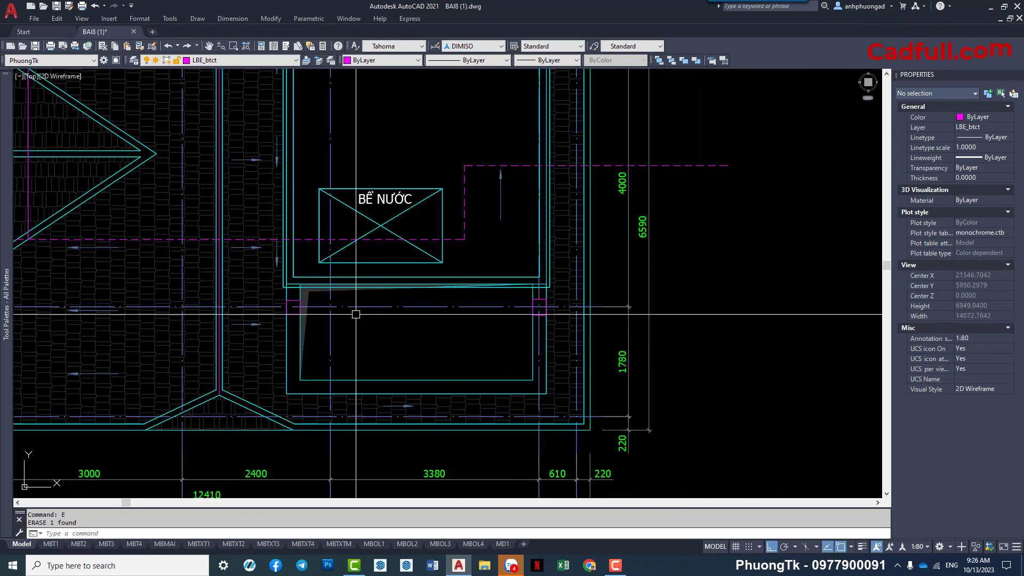
scroll(355, 314, "up", 2)
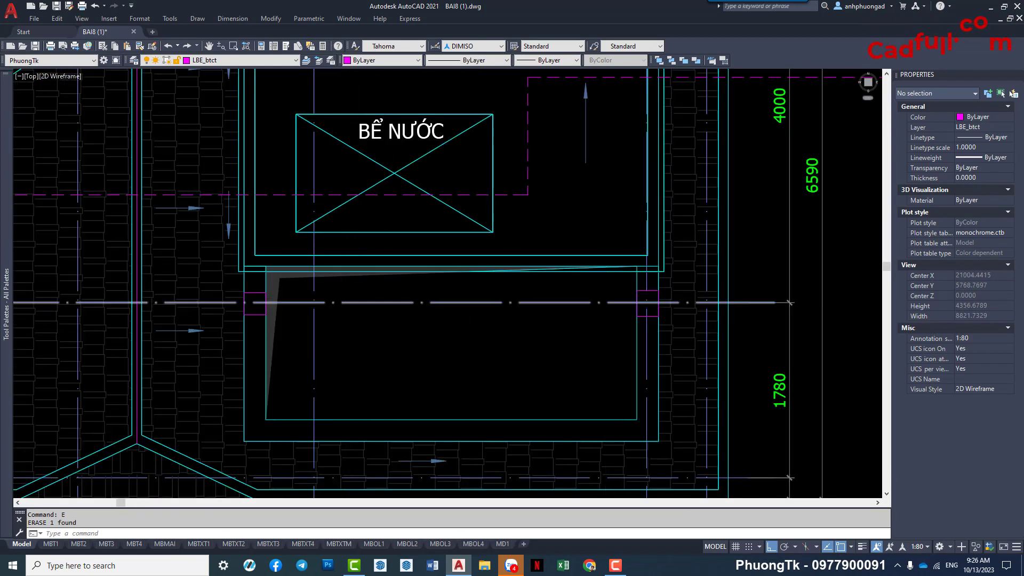
scroll(490, 304, "down", 3)
scroll(490, 325, "down", 3)
scroll(490, 324, "down", 2)
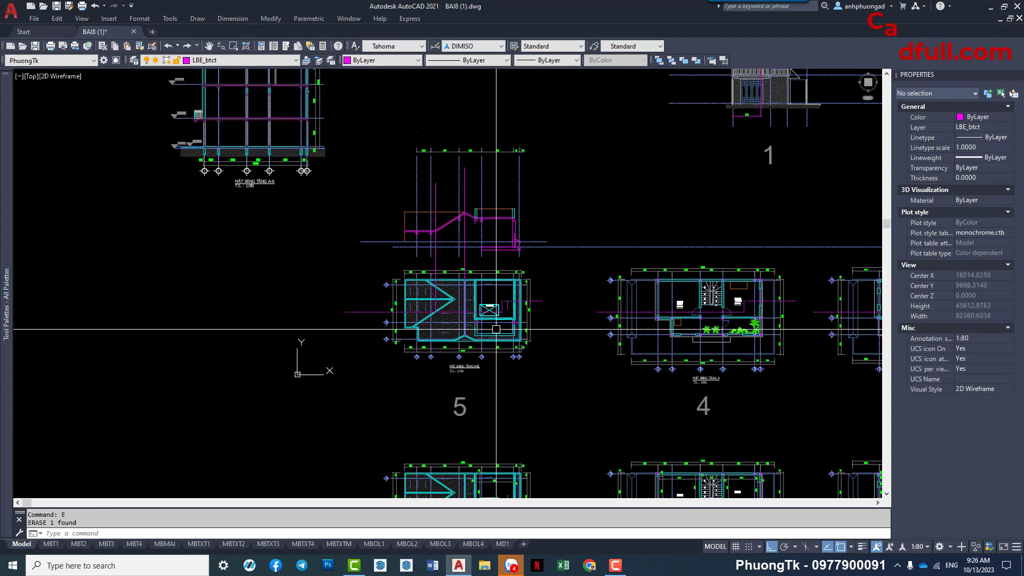
scroll(501, 327, "up", 2)
scroll(515, 323, "up", 2)
middle_click_drag(413, 323, 439, 334)
Draw a thin beam-strip rectangle just below the BỂ NƯỚC tank.
type("rec")
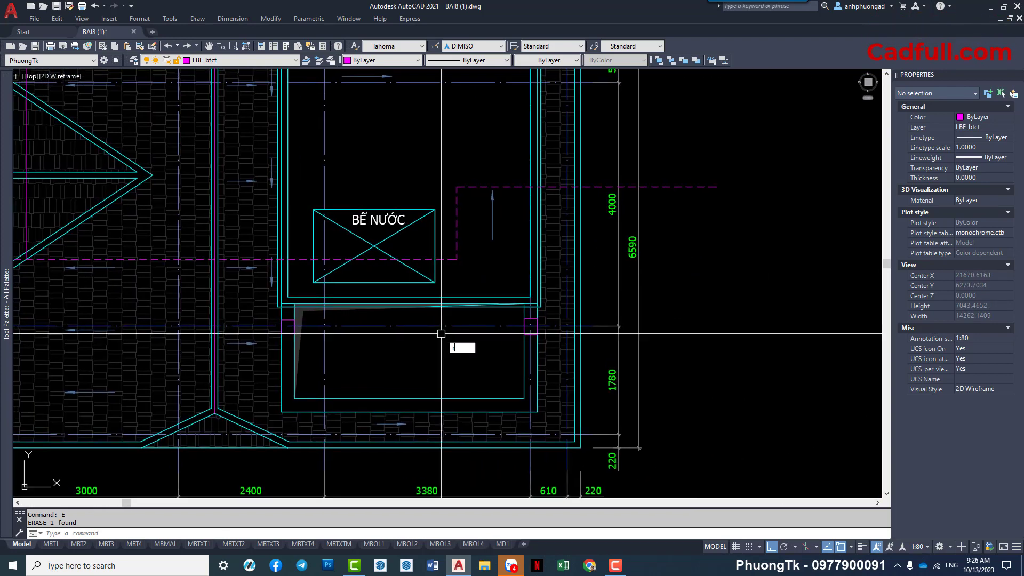
key("Return")
left_click(299, 320)
left_click(527, 332)
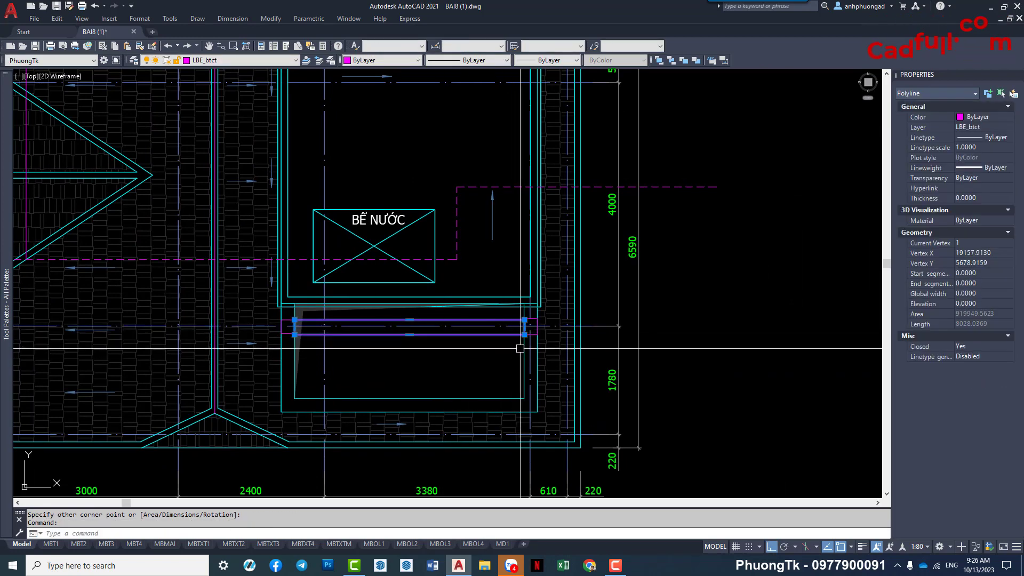
left_click(524, 327)
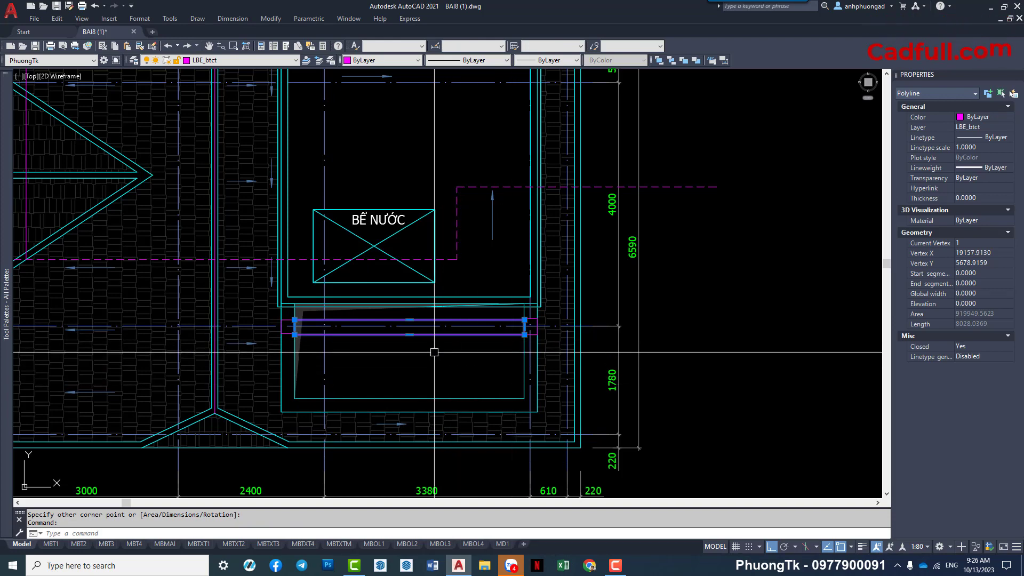
middle_click_drag(434, 350, 448, 361)
key("Escape")
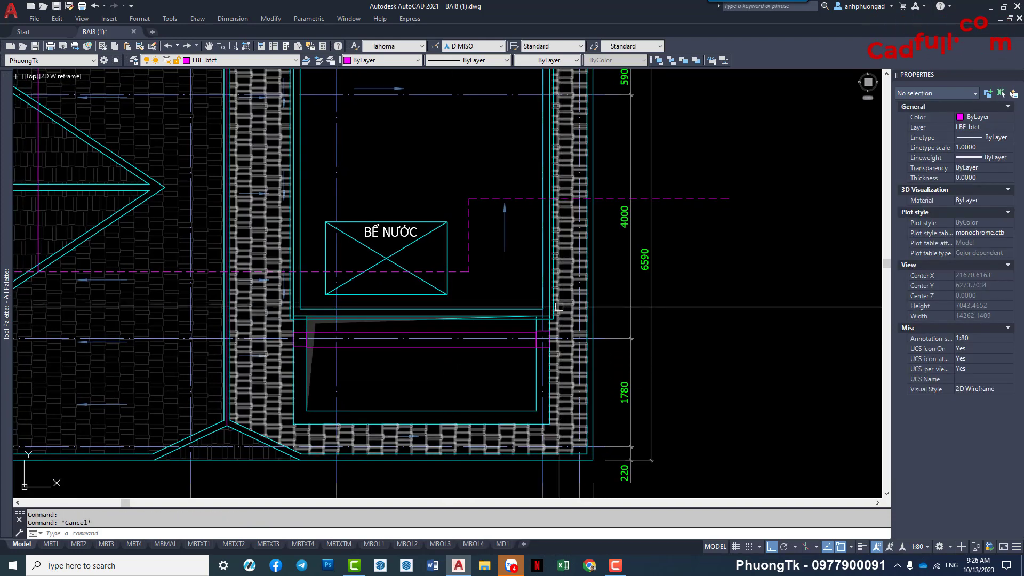
scroll(559, 307, "up", 4)
Try a STRETCH with a crossing window around the tank, then abandon it.
type("s")
key("Return")
left_click(560, 299)
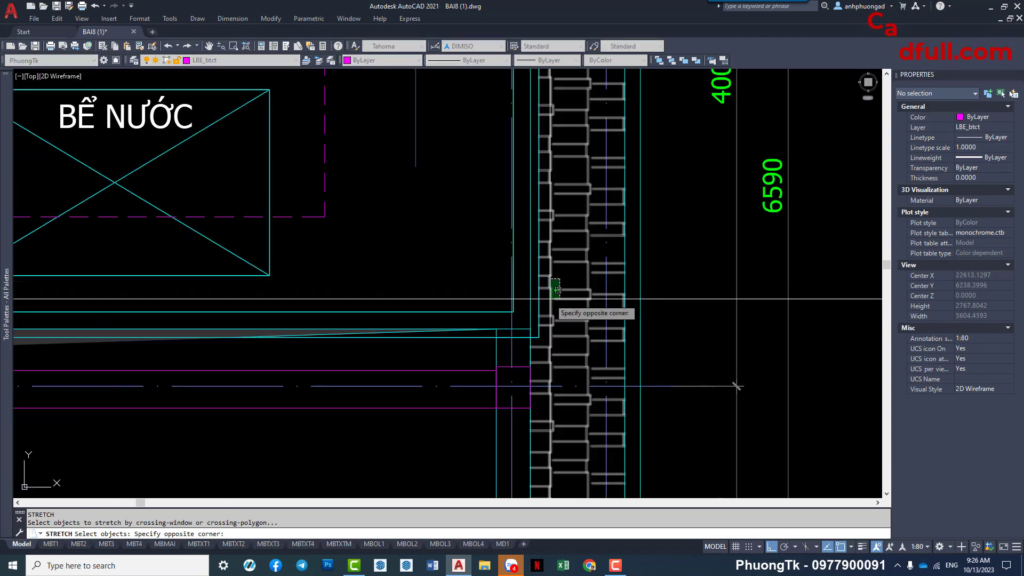
scroll(558, 290, "down", 4)
left_click(271, 328)
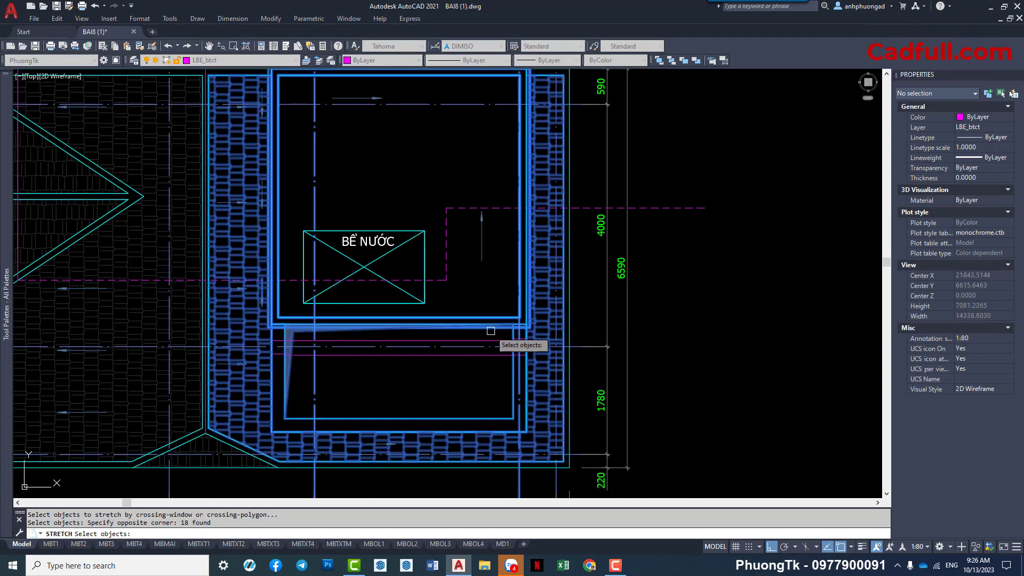
key("Escape")
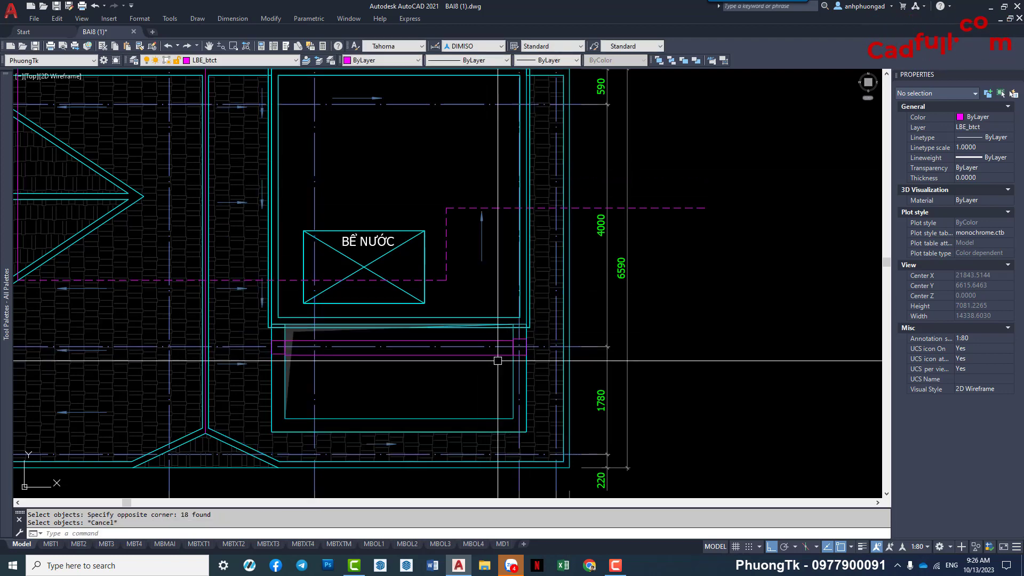
scroll(547, 355, "up", 2)
Window-select the small square on the roof plan, then end the selection.
left_click(473, 376)
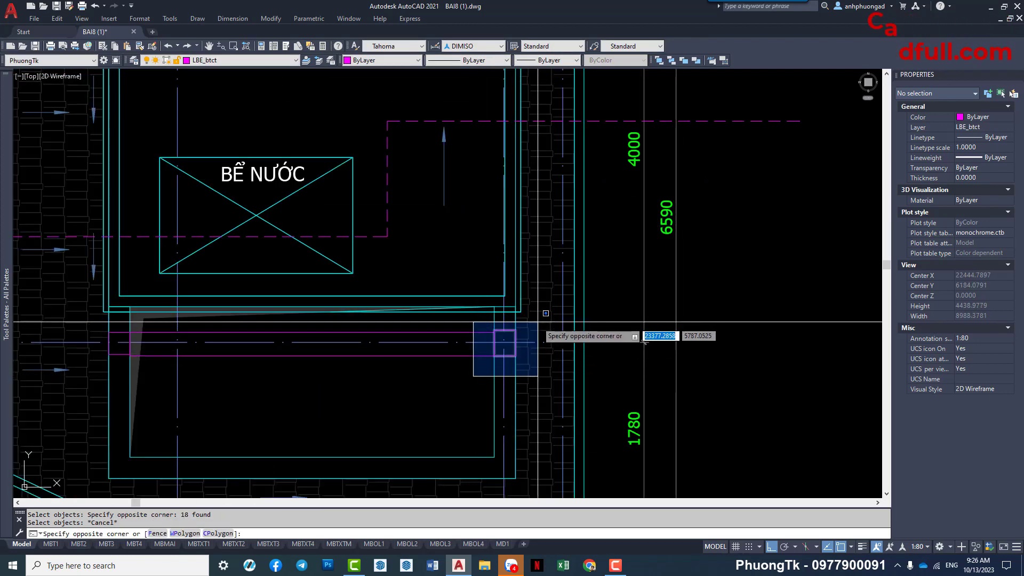
left_click(535, 330)
scroll(538, 366, "down", 2)
scroll(538, 368, "down", 3)
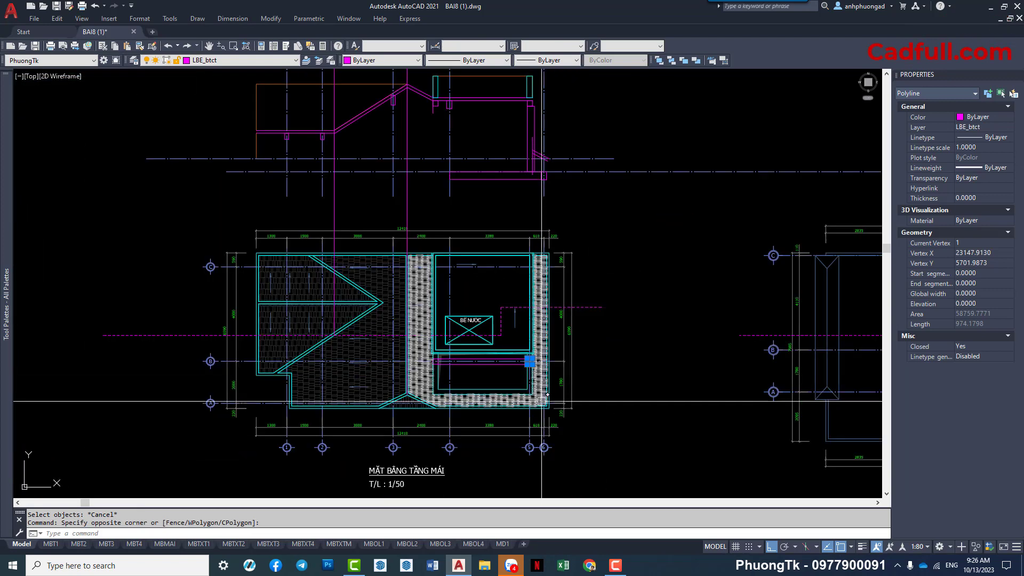
scroll(538, 368, "up", 3)
scroll(538, 368, "up", 2)
key("Escape")
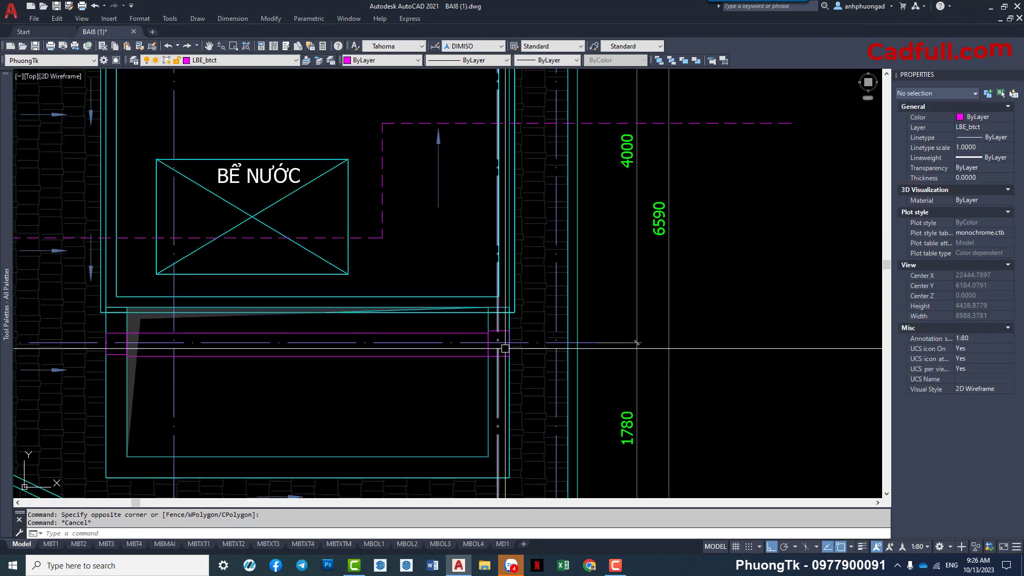
Try moving and copying the small square, cancel, and reselect the magenta square.
key("m")
key("space")
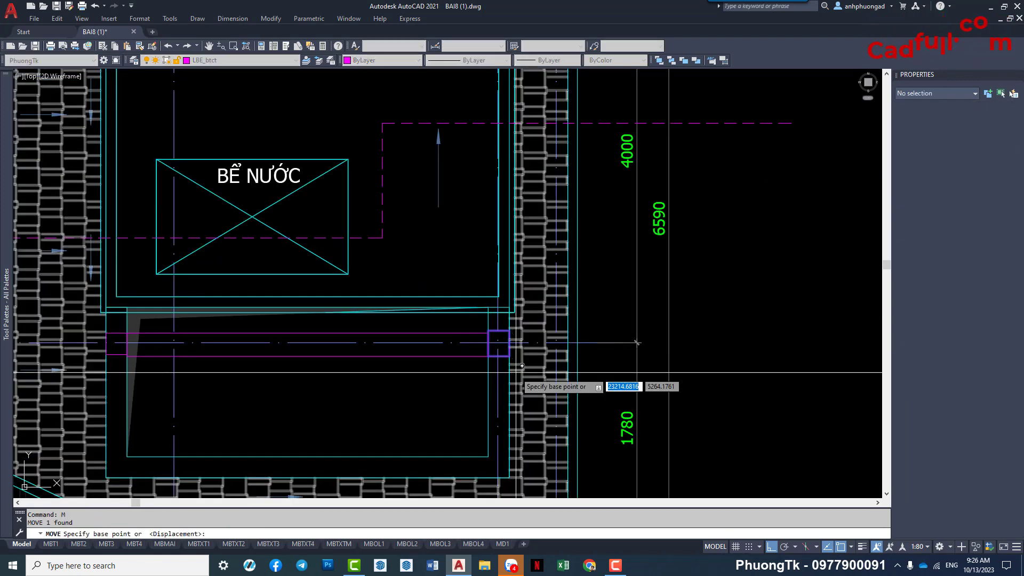
key("Escape")
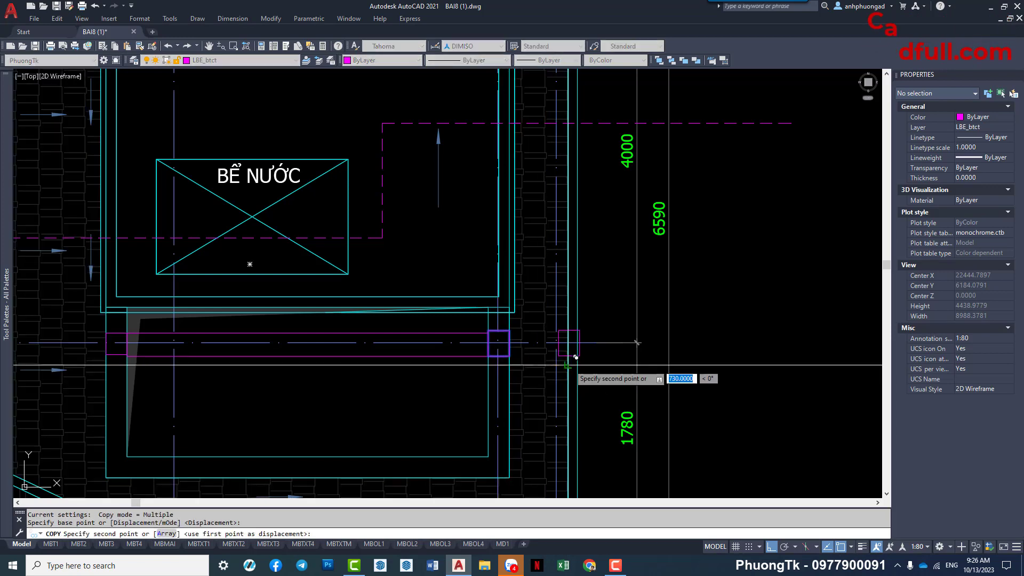
key("Escape")
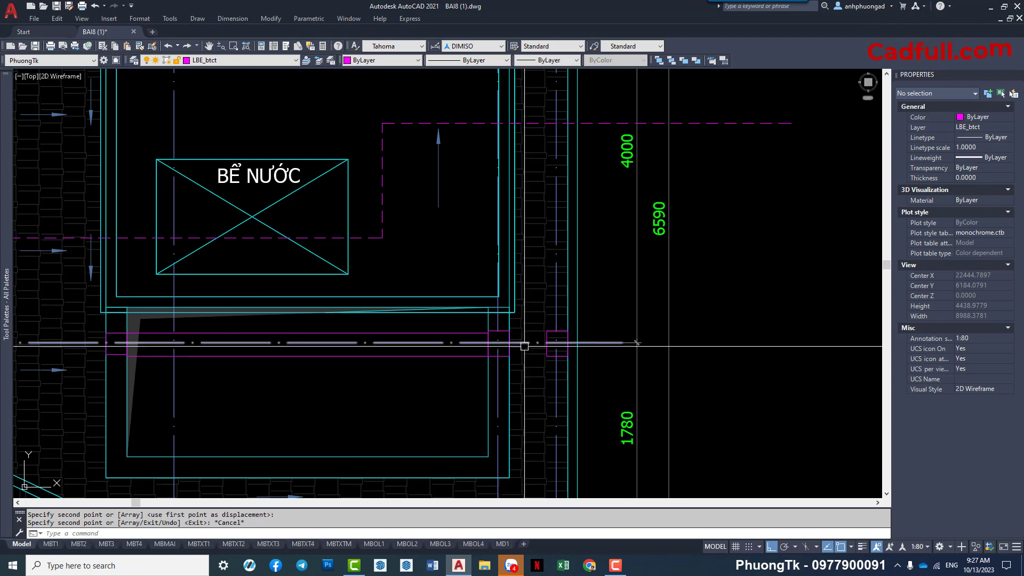
left_click(501, 336)
scroll(515, 368, "down", 3)
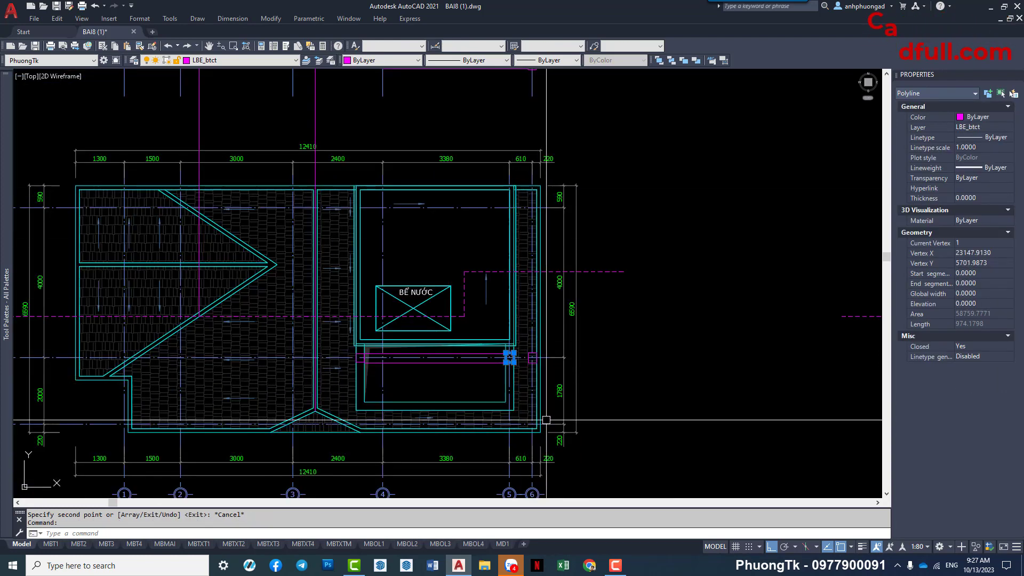
Pan and zoom between the roof cross-section, the water tank area and the roof plan.
key("Escape")
scroll(560, 338, "down", 3)
scroll(475, 295, "up", 2)
scroll(475, 295, "up", 3)
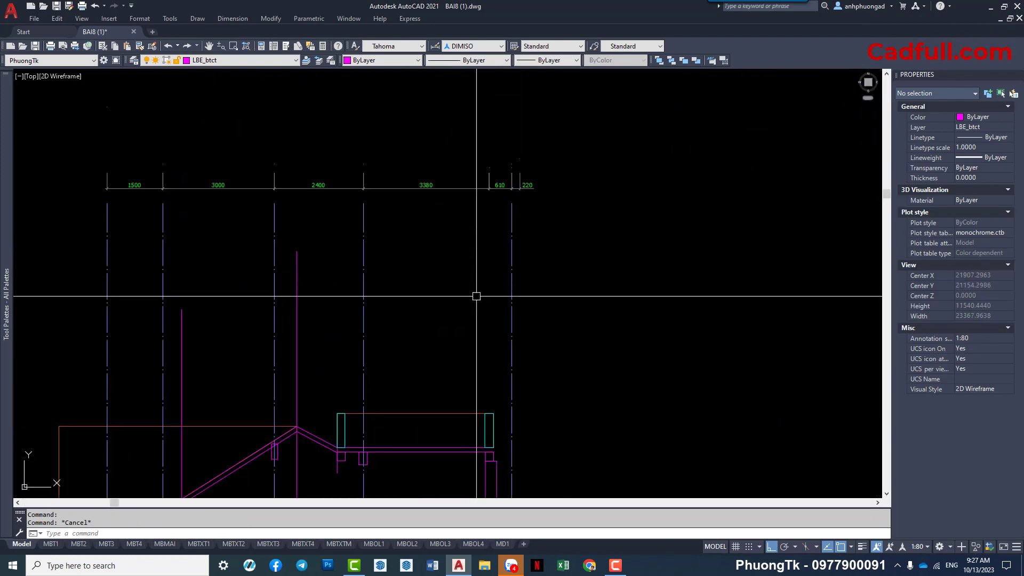
mouse_move(476, 295)
middle_mouse_down()
mouse_move(448, 244)
mouse_move(451, 212)
middle_mouse_up()
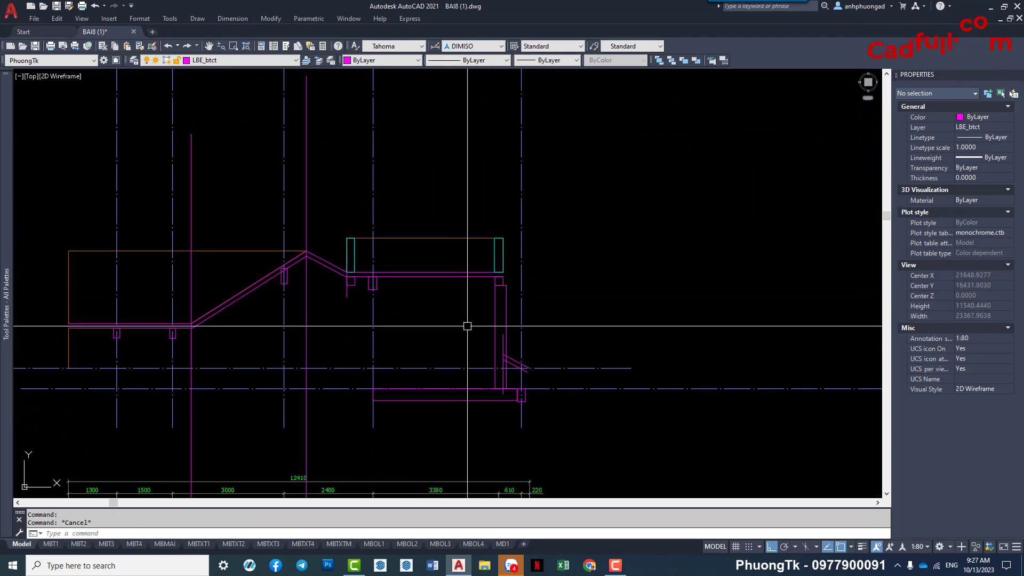
scroll(479, 288, "down", 2)
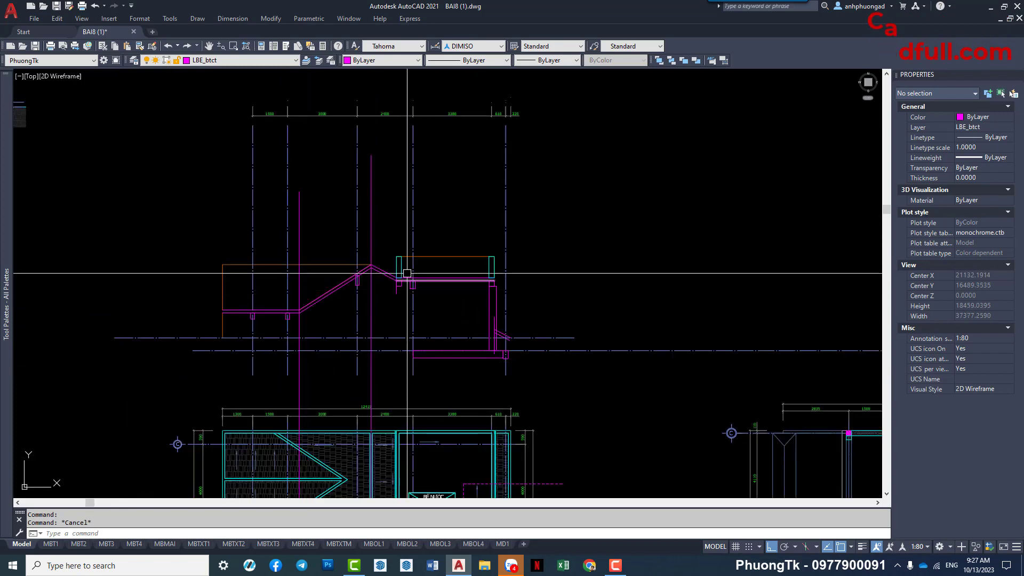
scroll(480, 363, "up", 3)
scroll(416, 373, "up", 4)
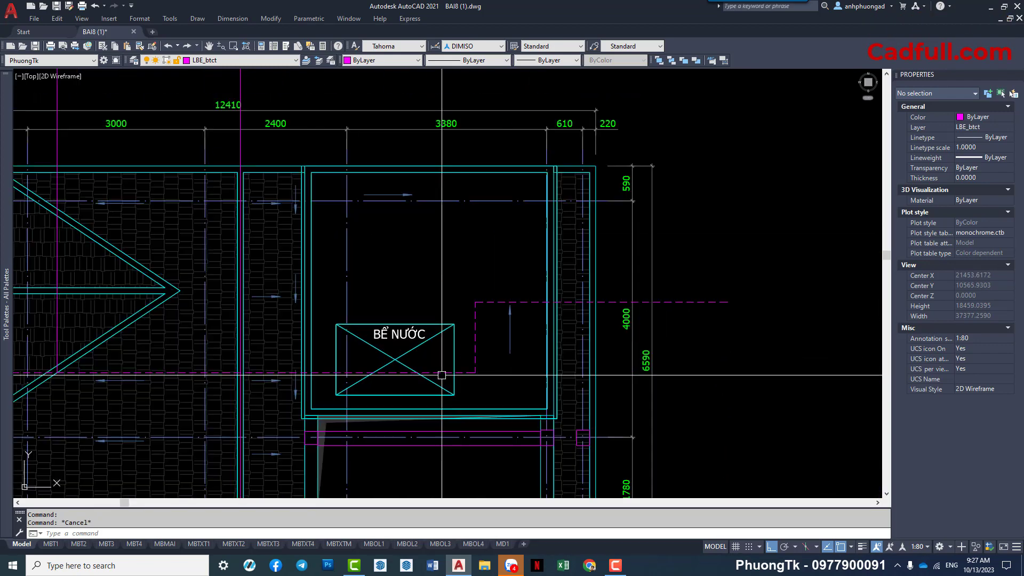
mouse_move(416, 373)
middle_mouse_down()
mouse_move(438, 318)
mouse_move(454, 331)
middle_mouse_up()
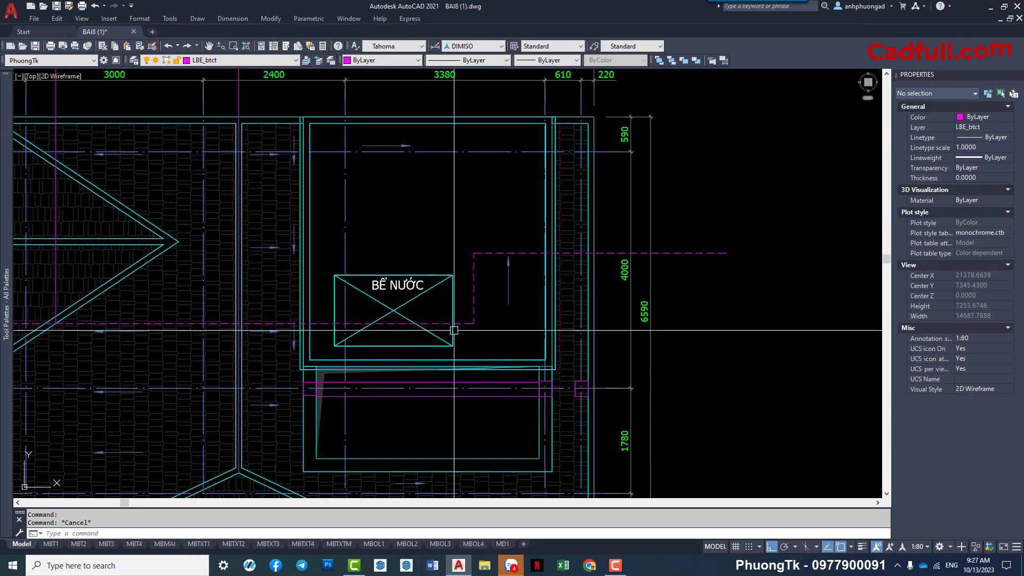
scroll(449, 342, "down", 4)
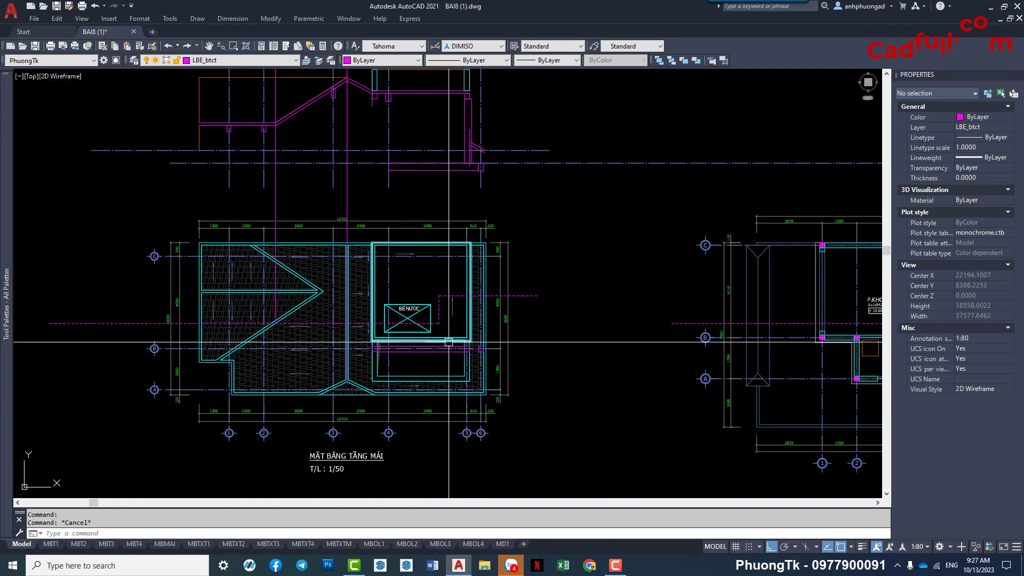
scroll(302, 331, "down", 6)
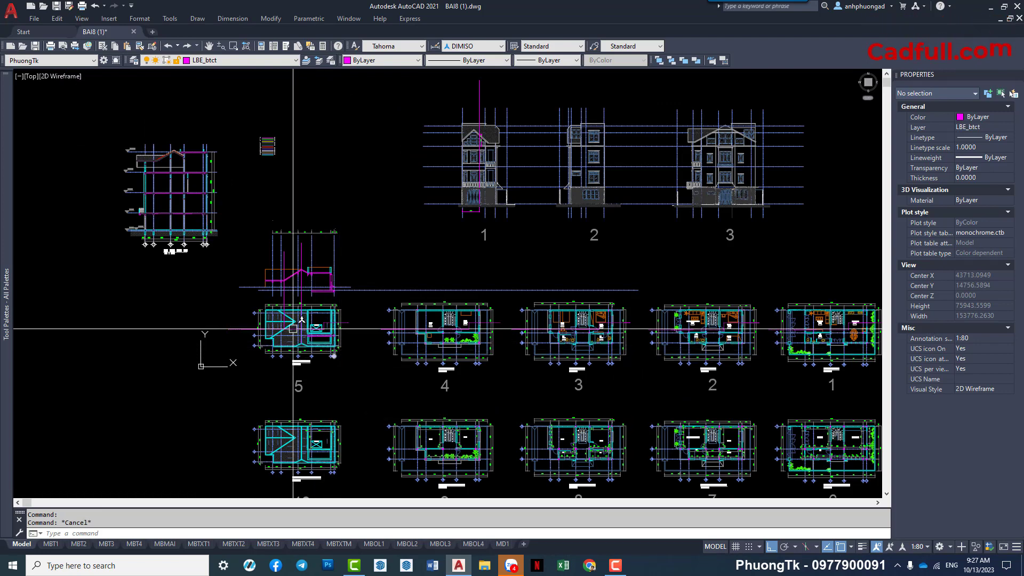
scroll(293, 329, "up", 8)
scroll(369, 355, "up", 2)
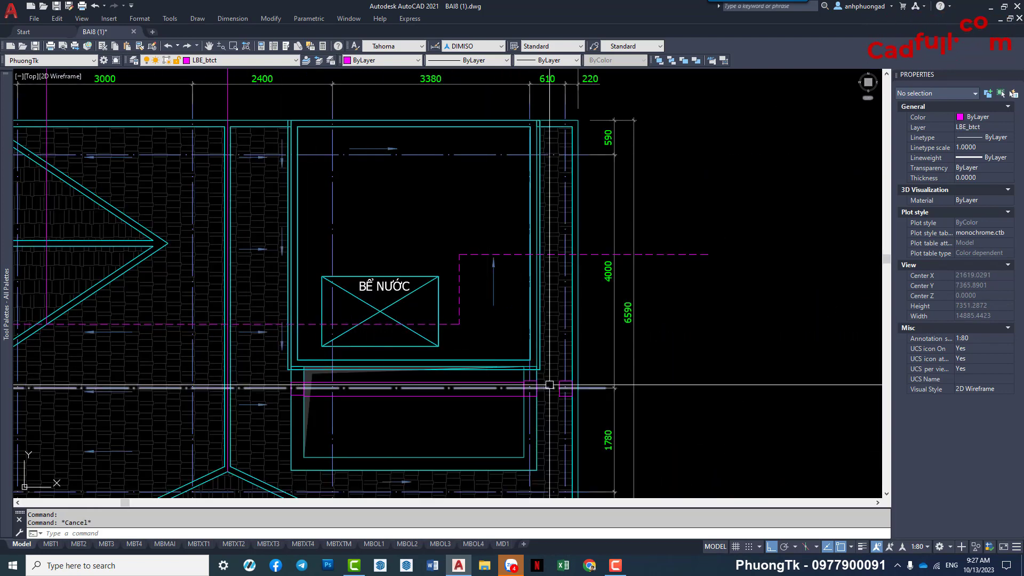
scroll(427, 327, "down", 4)
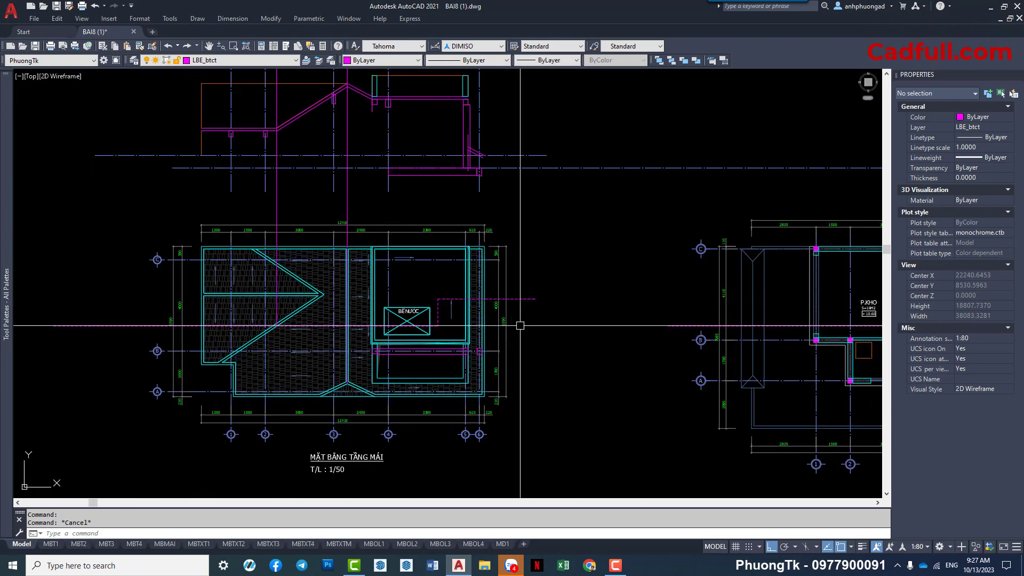
scroll(320, 320, "up", 3)
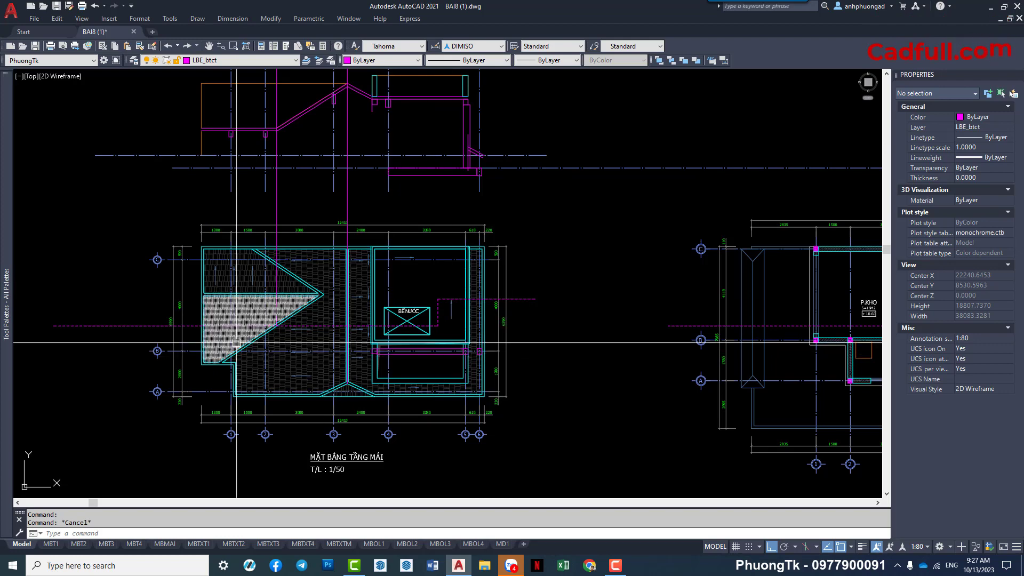
middle_click_drag(53, 314, 174, 312)
Start moving the magenta dashed line, then cancel the move.
type("m")
key("Return")
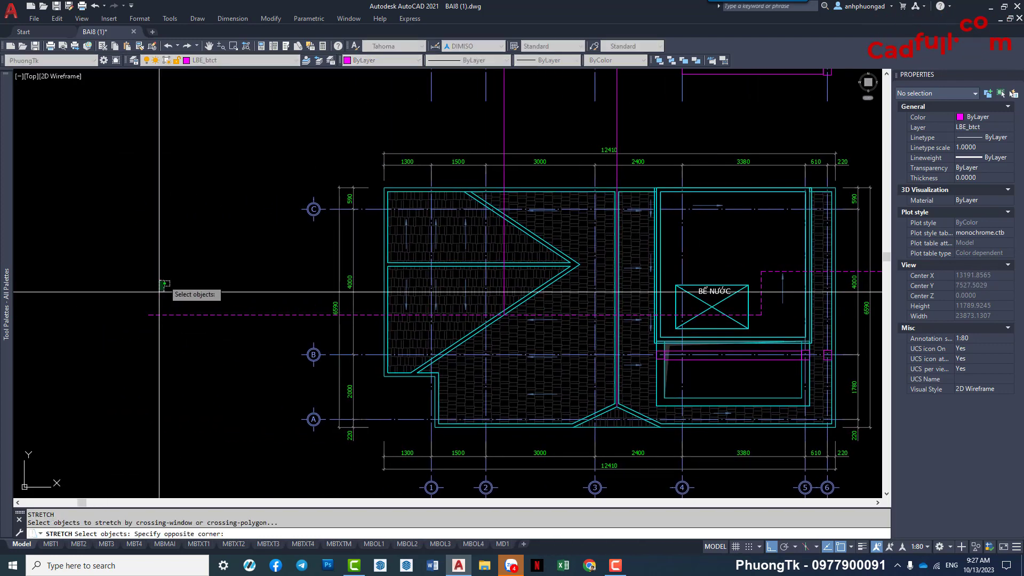
left_click(173, 314)
key("Return")
left_click(240, 315)
key("Escape")
scroll(240, 349, "down", 5)
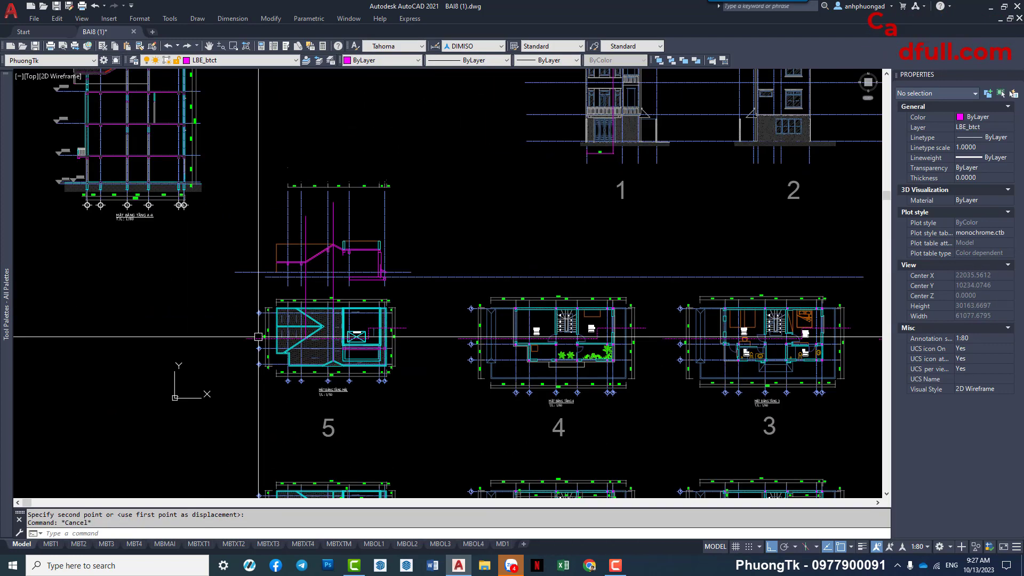
scroll(155, 80, "up", 4)
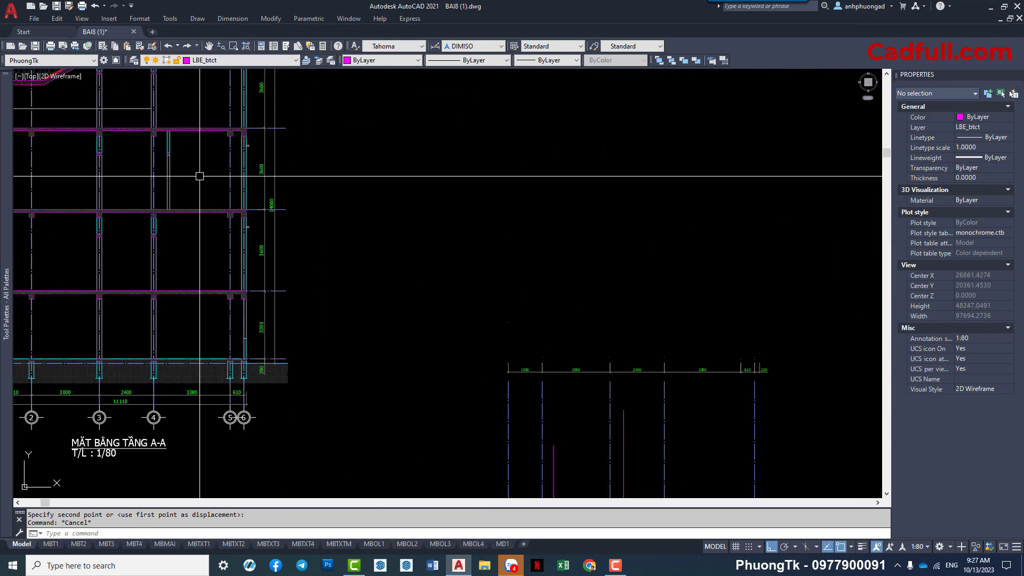
Inspect the building section's roof and the roof cross-section under construction.
middle_click_drag(211, 189, 271, 220)
scroll(271, 219, "up", 2)
scroll(271, 220, "down", 5)
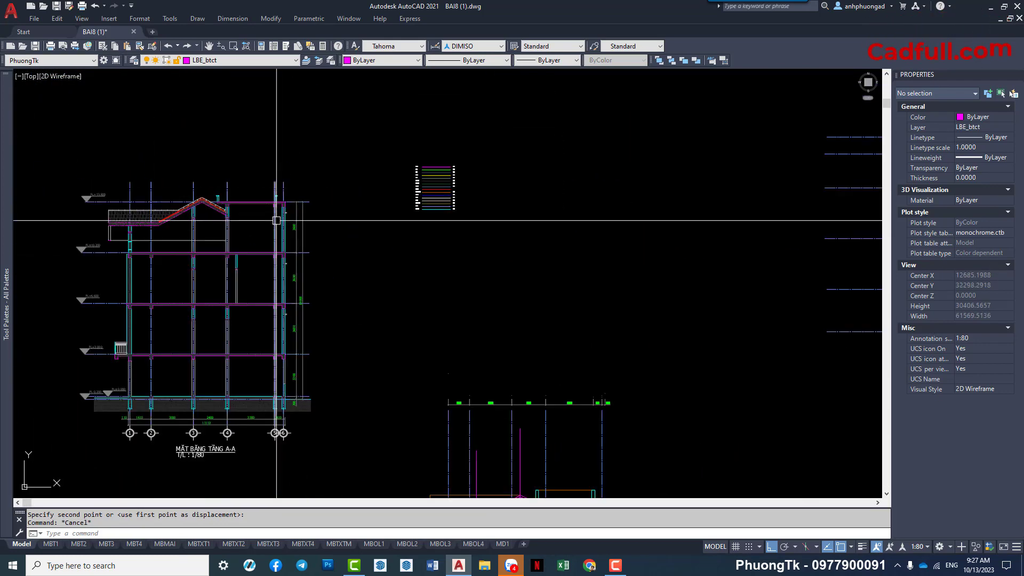
scroll(271, 222, "up", 5)
scroll(270, 225, "up", 1)
scroll(268, 208, "up", 2)
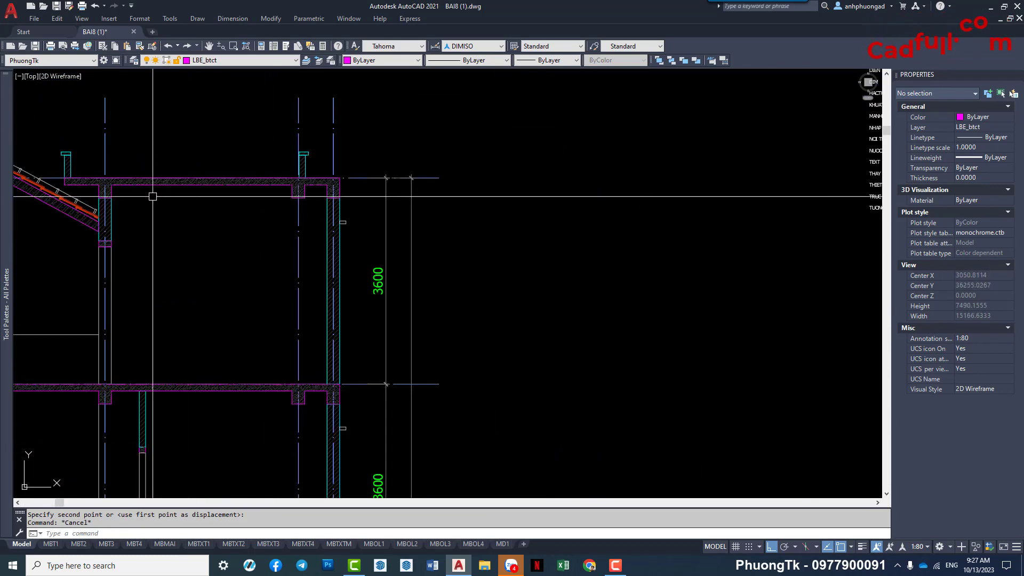
scroll(320, 256, "down", 5)
middle_click_drag(334, 272, 334, 242)
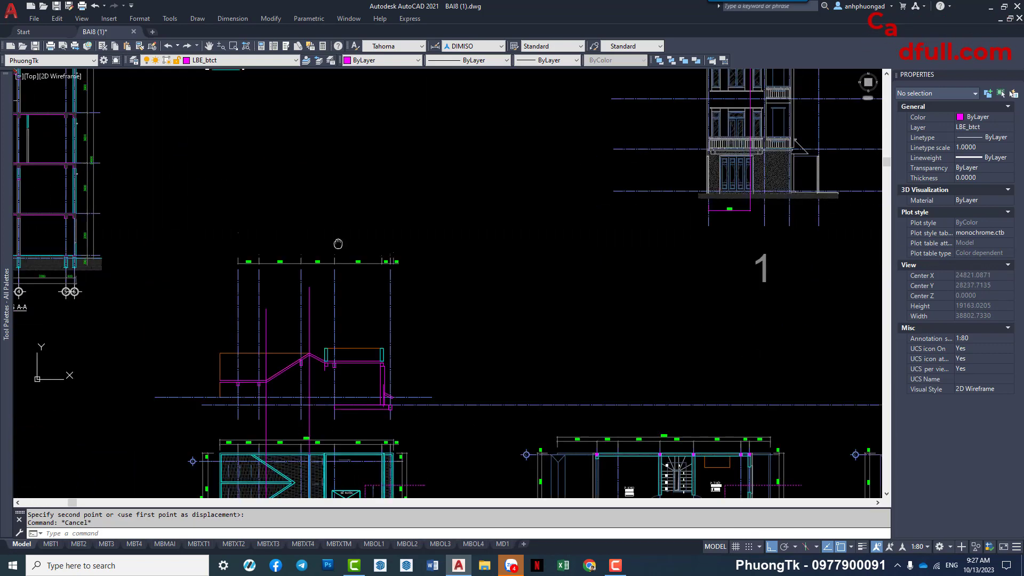
scroll(373, 246, "up", 4)
scroll(373, 224, "up", 3)
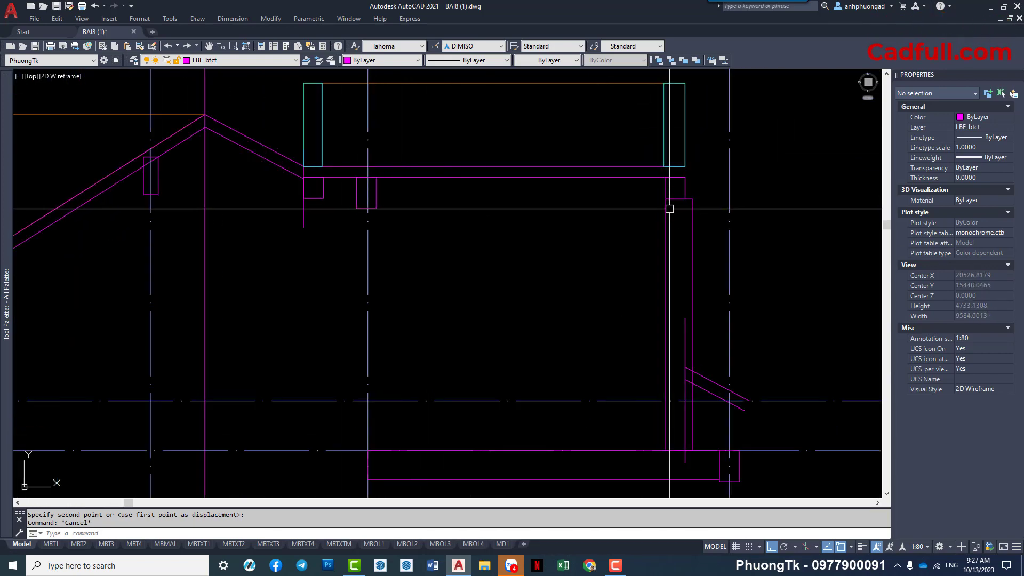
scroll(594, 197, "down", 2)
scroll(594, 196, "down", 2)
Start copying the beam section, picking it and its base point.
mouse_move(594, 196)
middle_mouse_down()
mouse_move(612, 304)
mouse_move(493, 226)
middle_mouse_up()
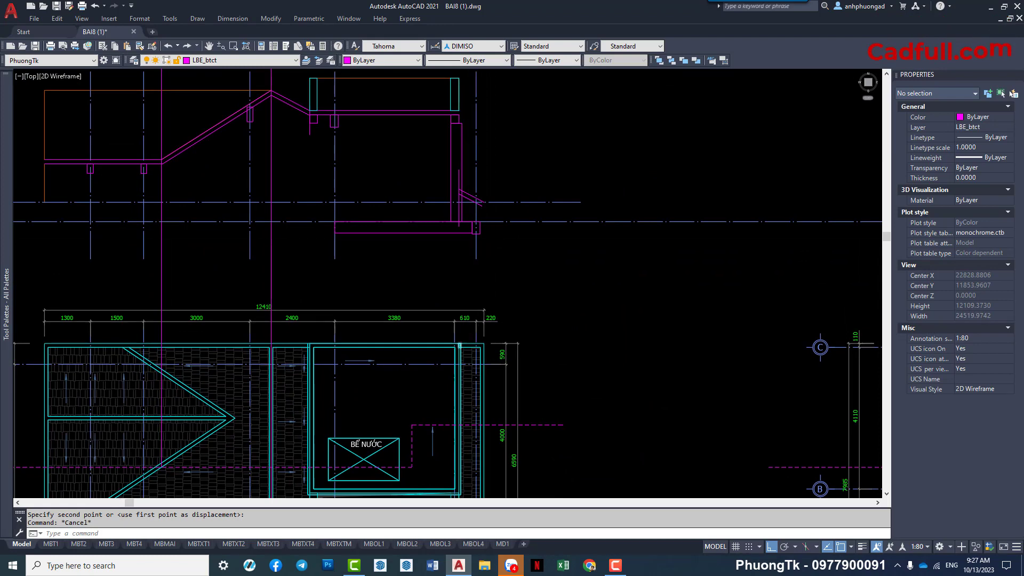
scroll(453, 339, "up", 6)
type("c")
key("Return")
key("Return")
scroll(459, 330, "down", 8)
left_click(545, 329)
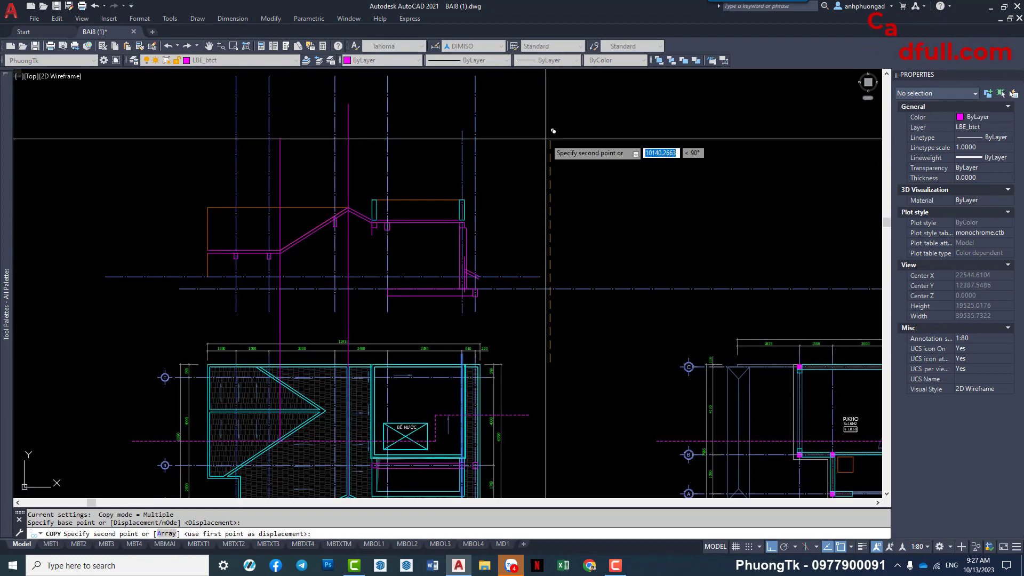
Cancel the copy and erase the stray duplicate beam section at the slab end.
key("Escape")
scroll(462, 262, "up", 2)
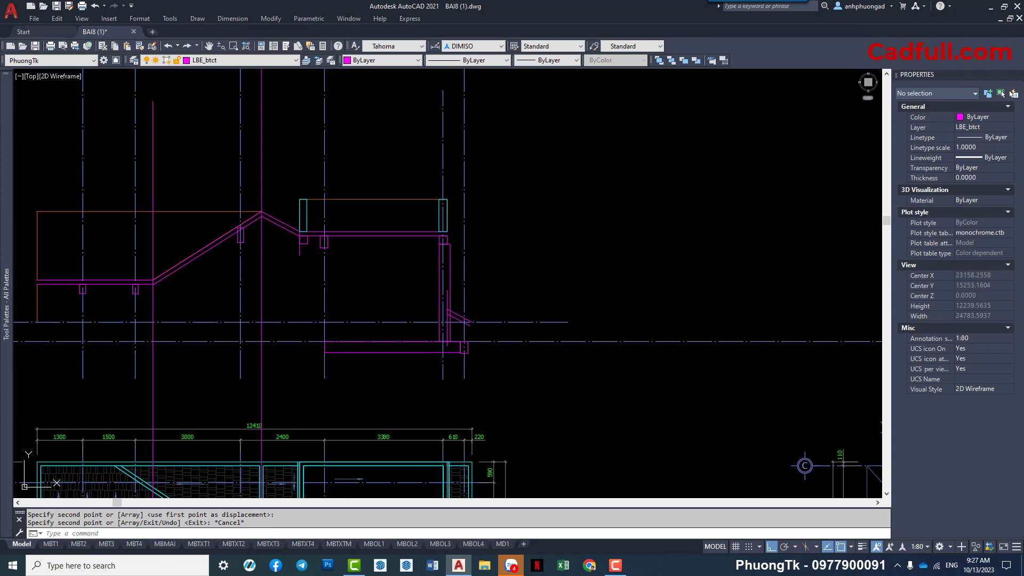
right_click(464, 348)
key("Escape")
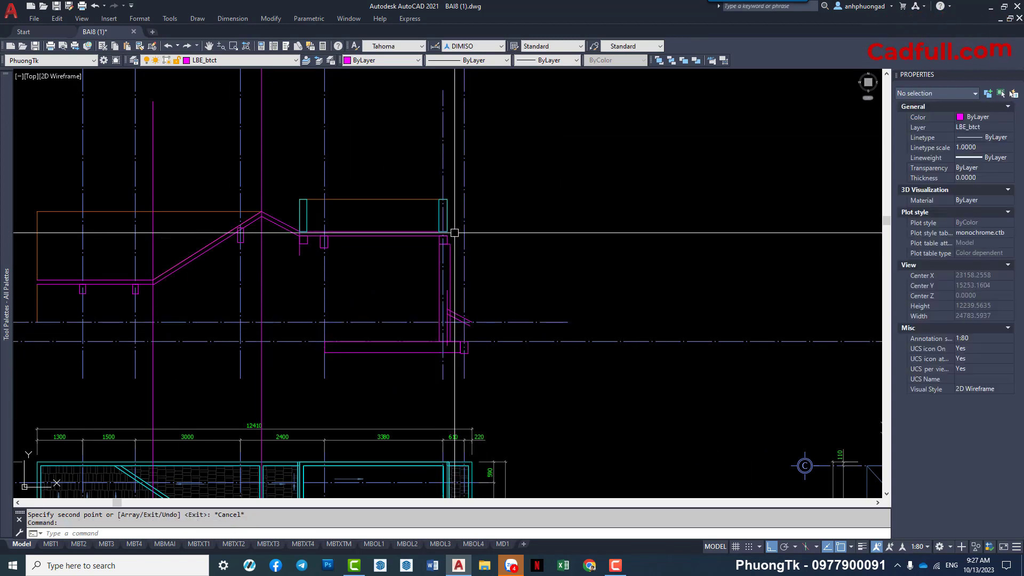
key("Escape")
scroll(450, 241, "up", 4)
left_click(430, 235)
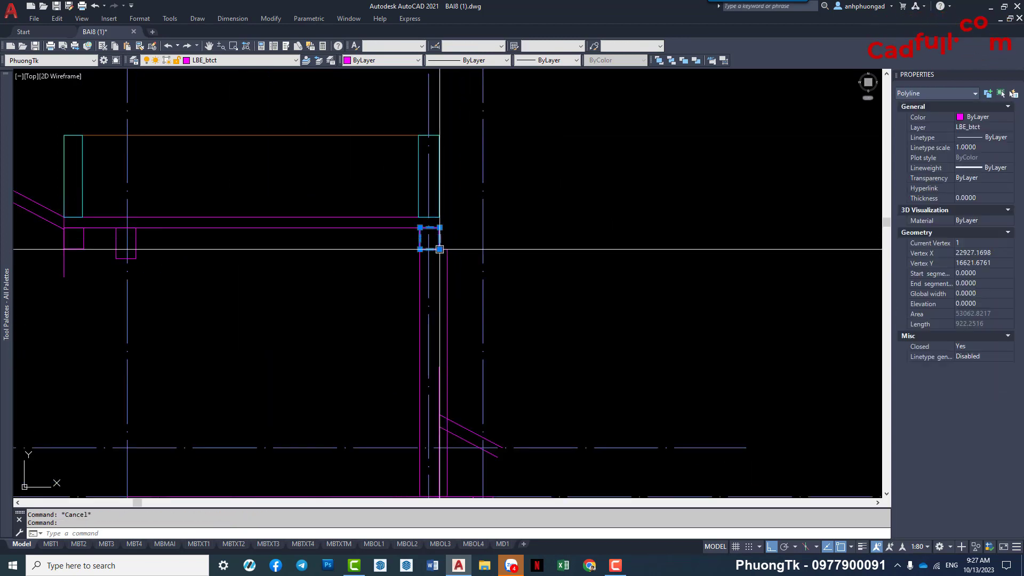
left_click(434, 264)
key("Escape")
type("e")
key("Return")
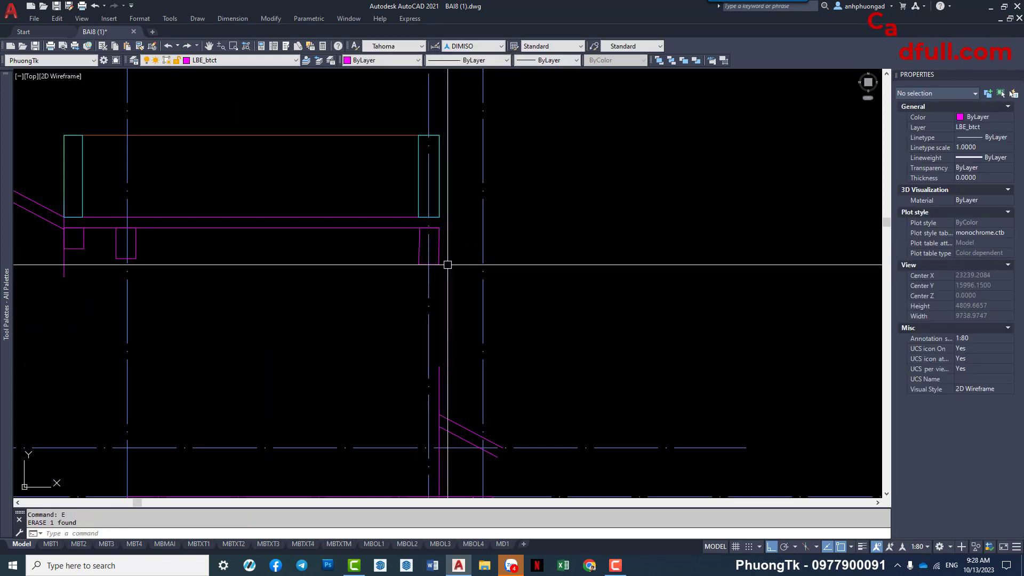
Grip-stretch the beam section's bottom and top edges to shorten it under the slab.
left_click(432, 264)
scroll(428, 259, "up", 2)
left_click(425, 261)
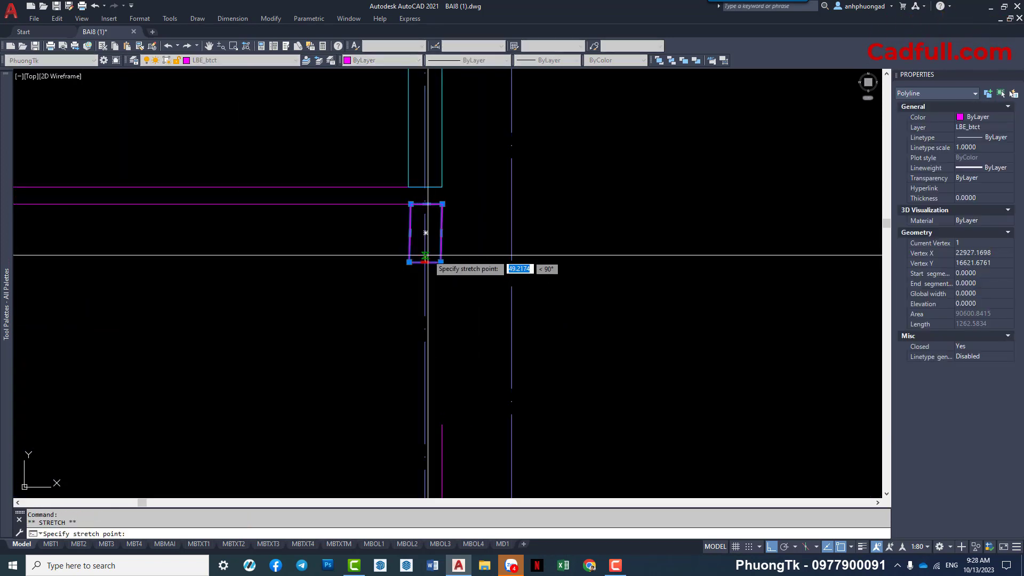
left_click(428, 253)
left_click(440, 220)
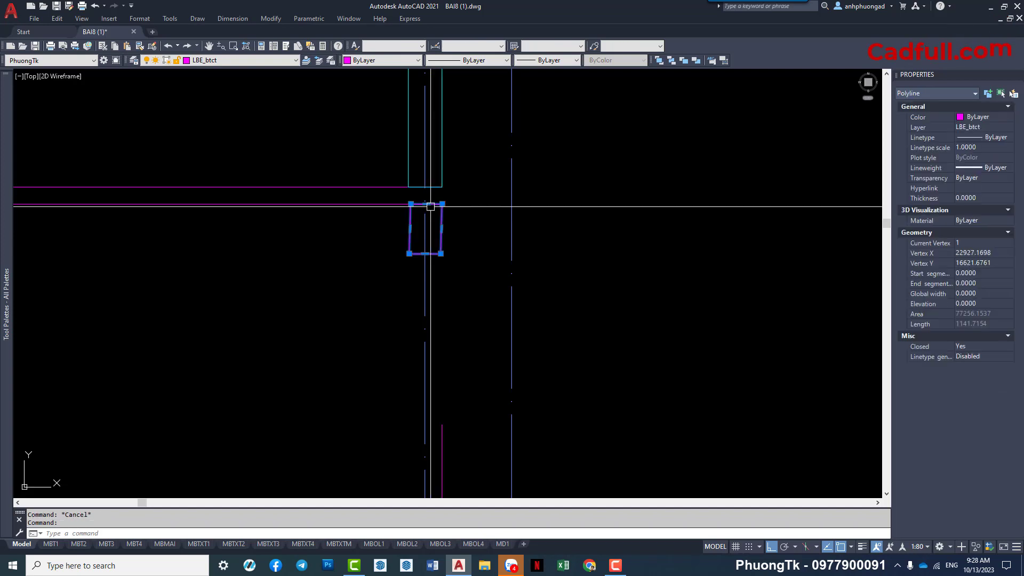
left_click(426, 204)
left_click(426, 229)
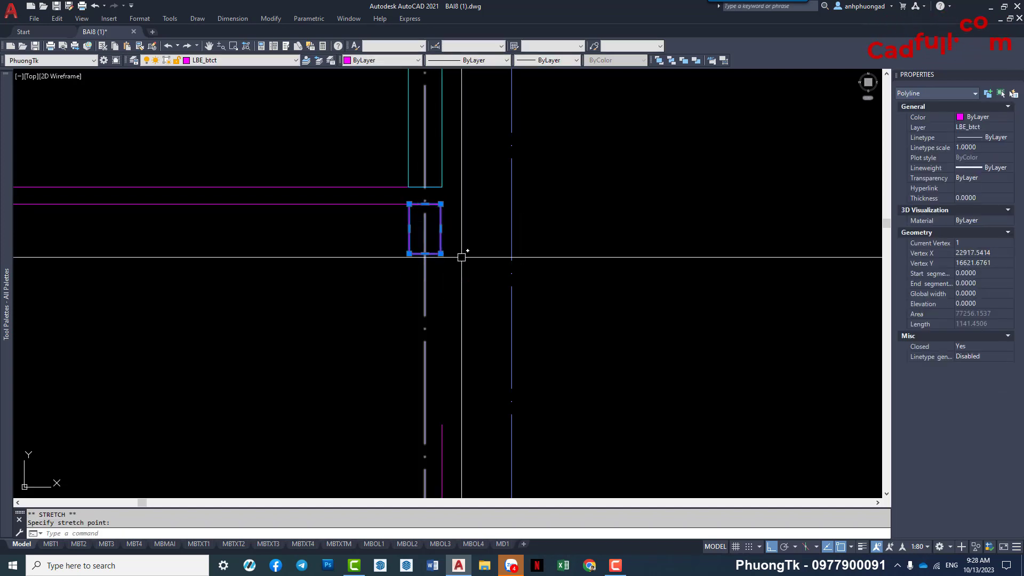
scroll(460, 256, "down", 2)
scroll(339, 274, "down", 3)
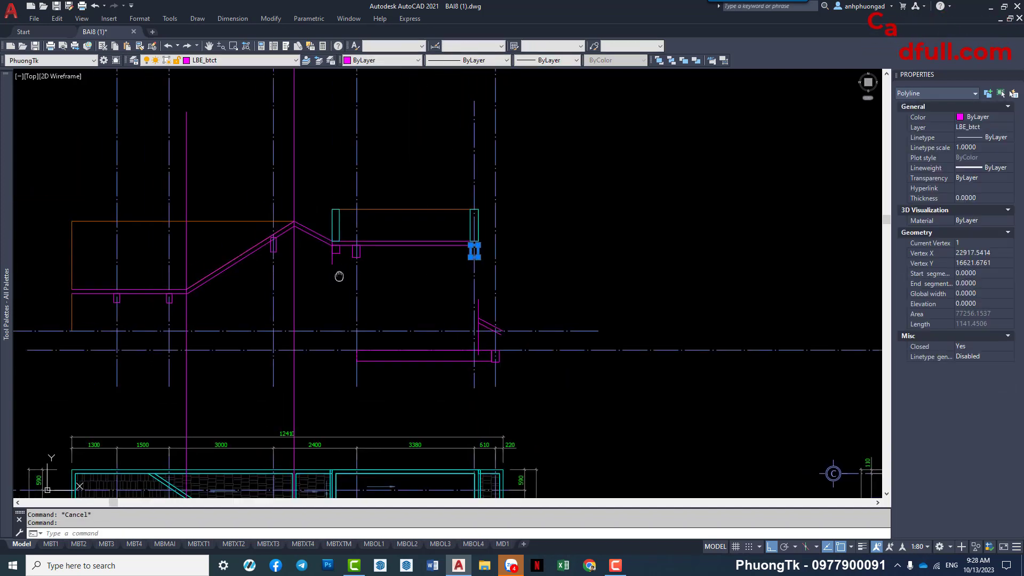
key("Escape")
Select the beam section where the sloped slab meets the flat slab.
middle_click_drag(418, 293, 453, 325)
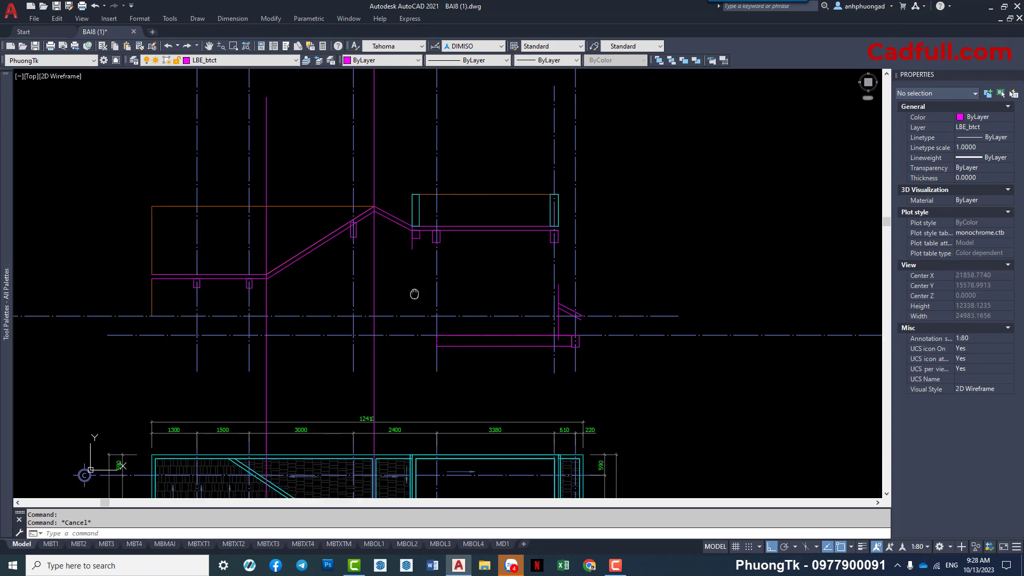
scroll(476, 267, "up", 2)
middle_click_drag(460, 286, 388, 295)
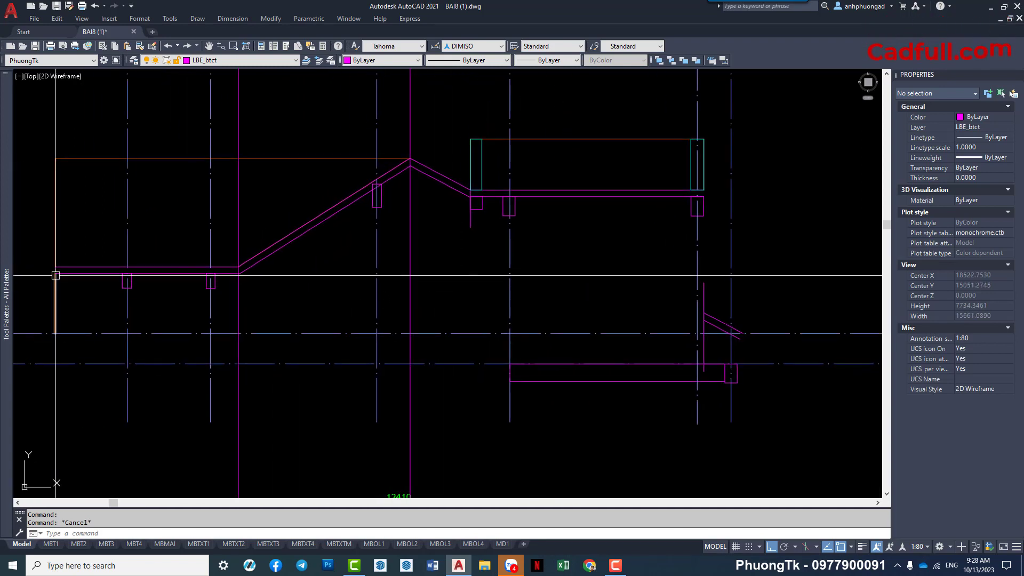
left_click(80, 267)
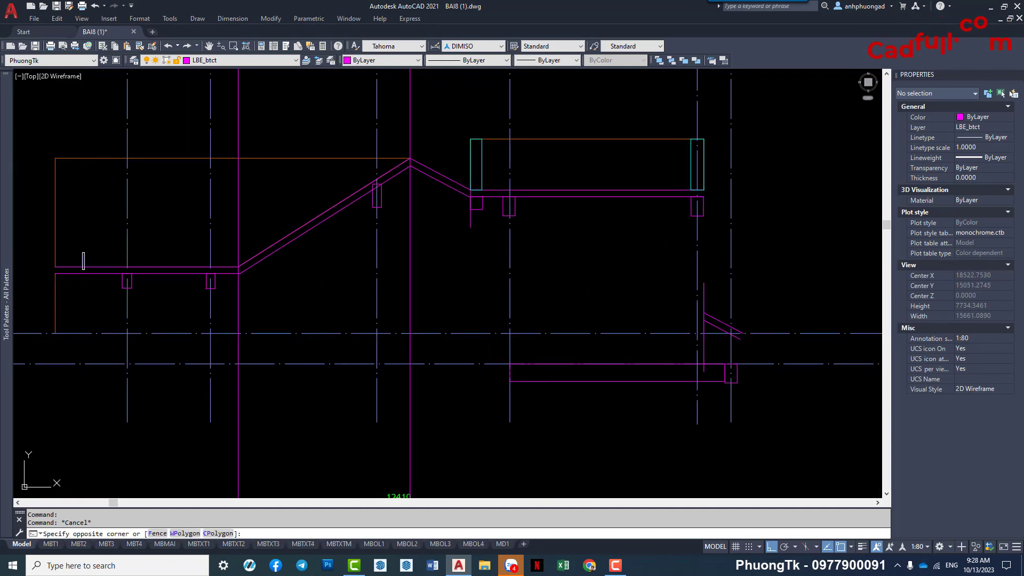
key("Escape")
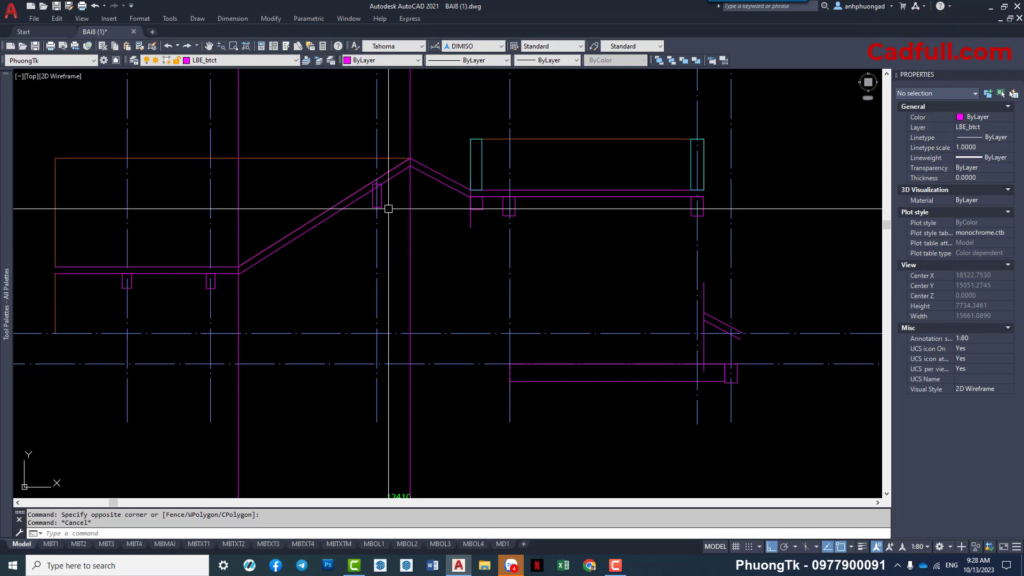
left_click(482, 209)
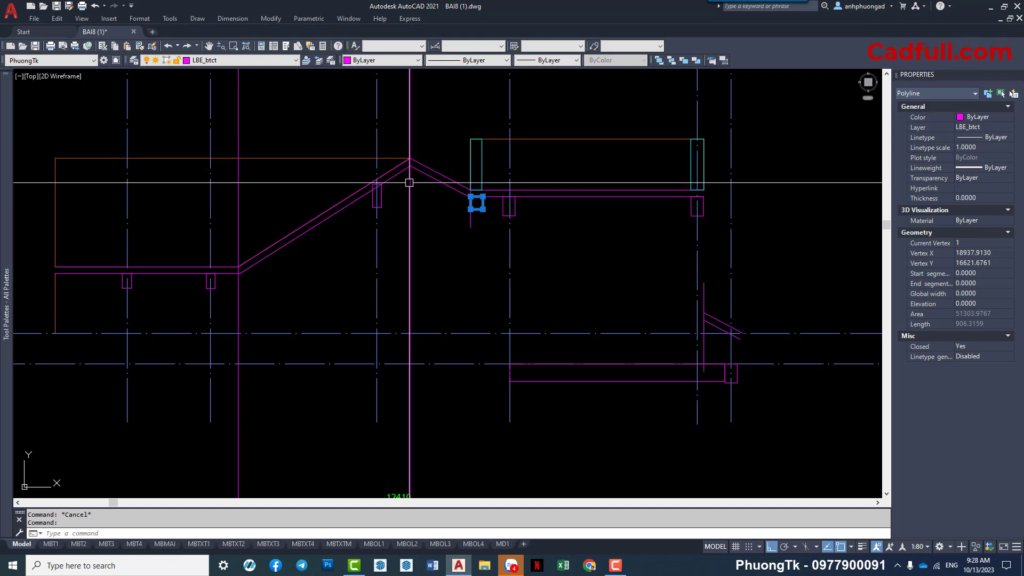
Copy a beam section square from under the slab up to the roof peak.
scroll(414, 169, "up", 4)
key("Escape")
type("c")
key("Return")
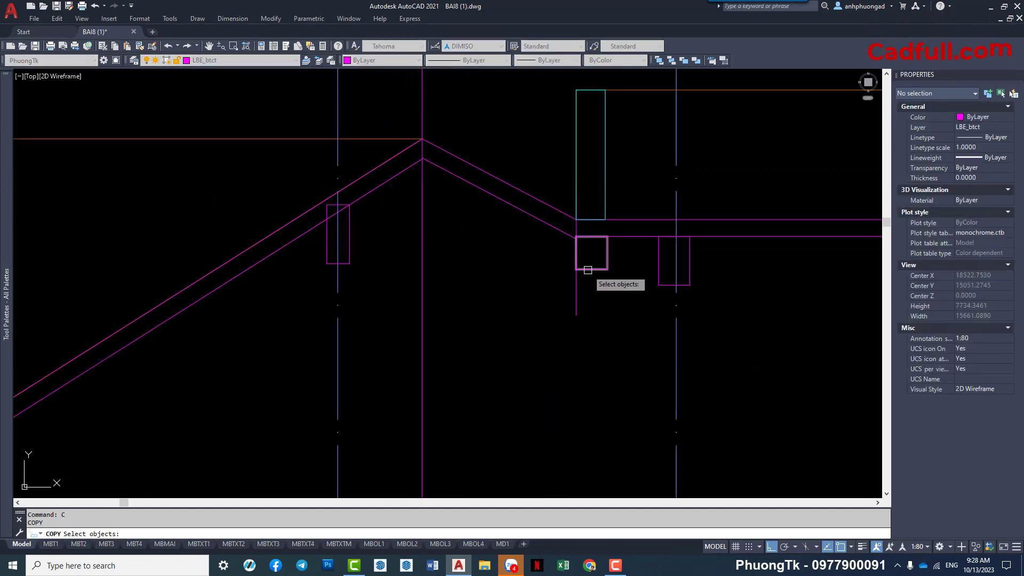
left_click(588, 270)
key("Return")
left_click(592, 252)
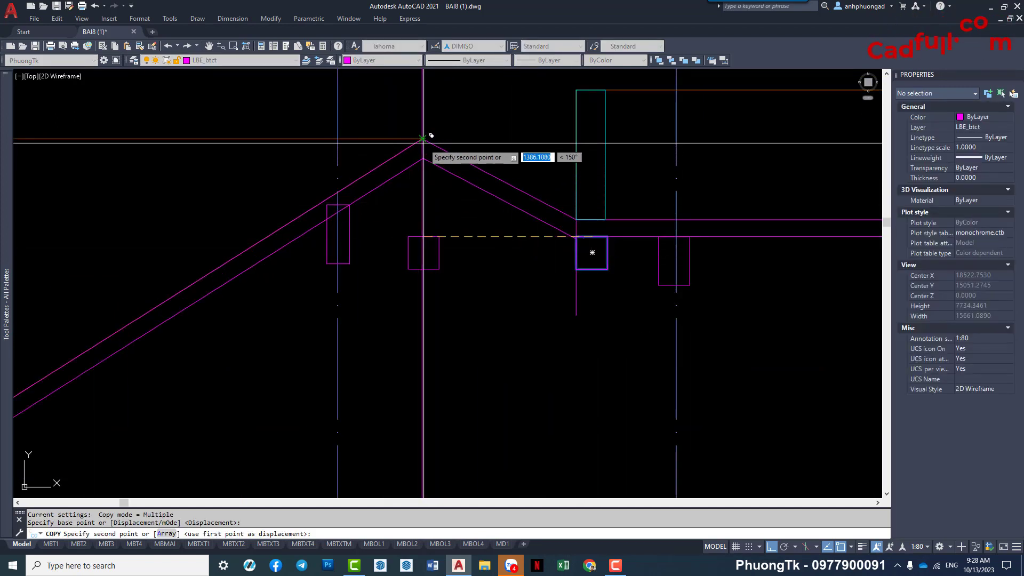
left_click(423, 156)
key("Escape")
Remove the beam section copy placed at the roof peak.
left_click(433, 172)
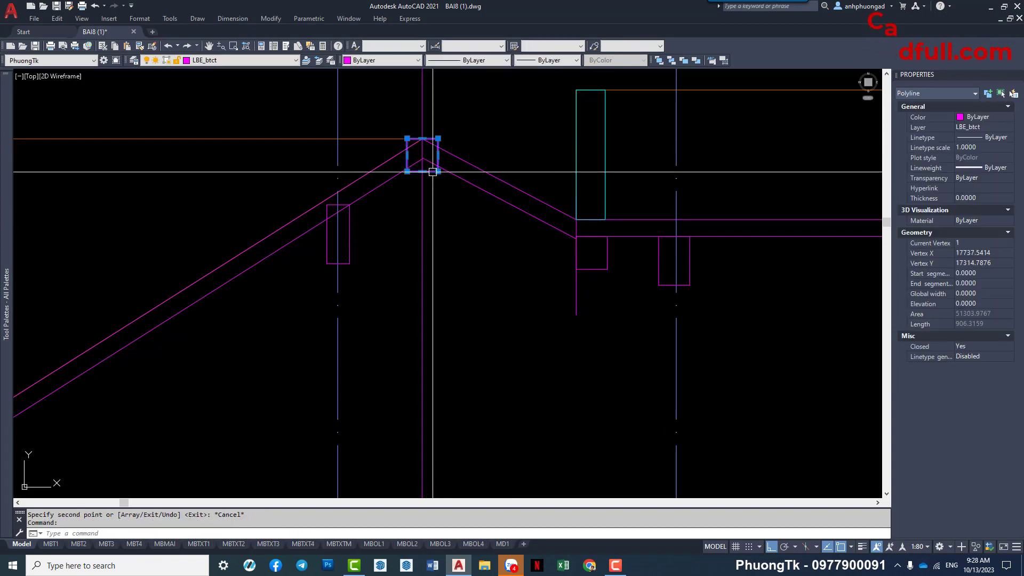
type("m")
key("Return")
key("Escape")
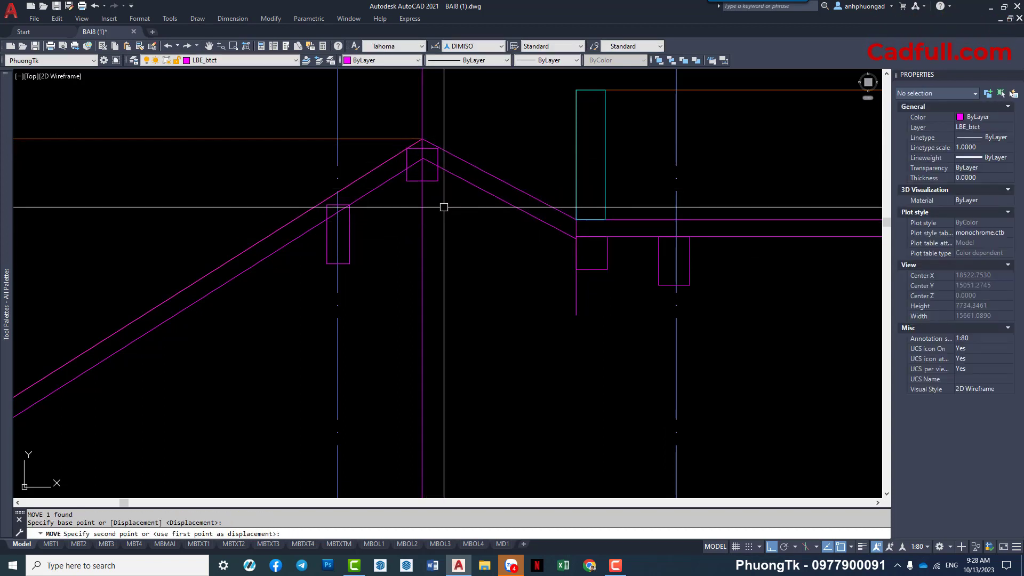
scroll(440, 201, "down", 1)
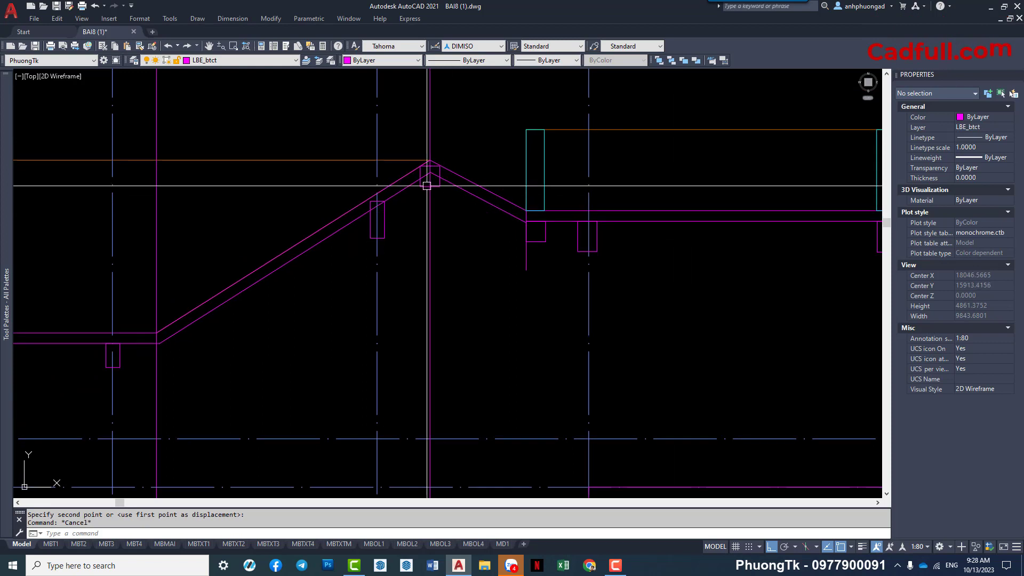
scroll(428, 179, "up", 2)
scroll(429, 154, "up", 2)
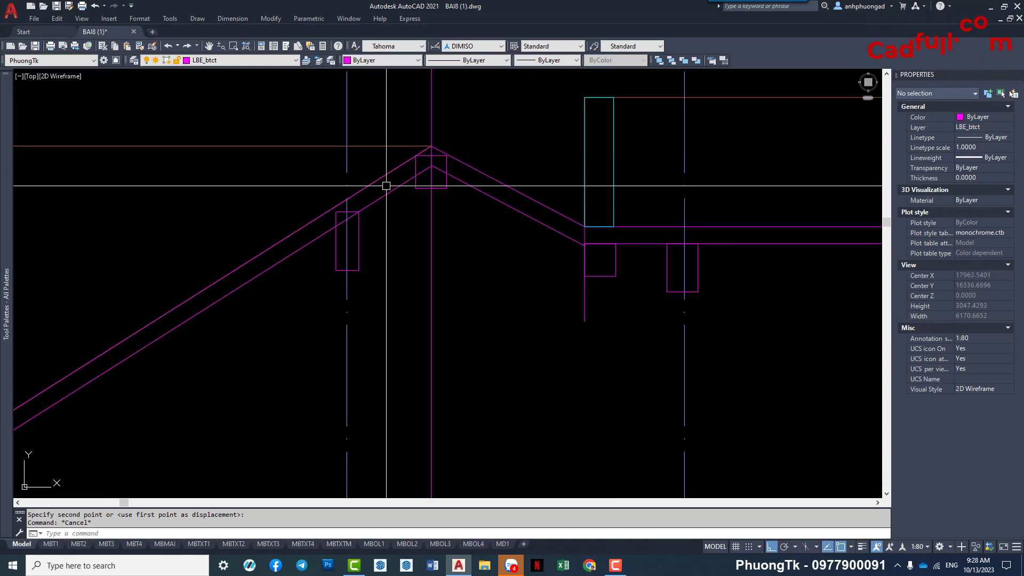
left_click(446, 184)
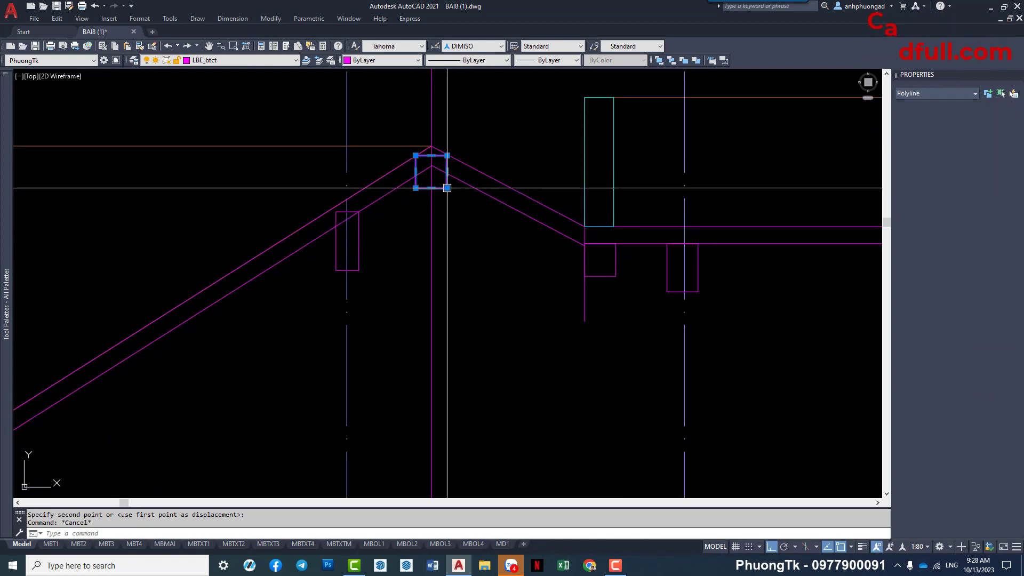
type("c")
key("Return")
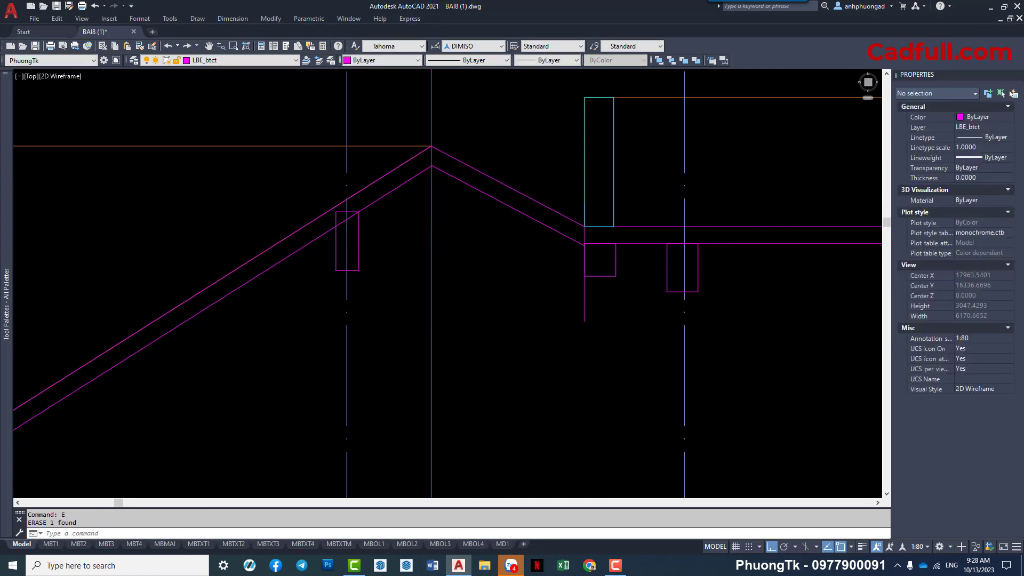
scroll(405, 247, "down", 4)
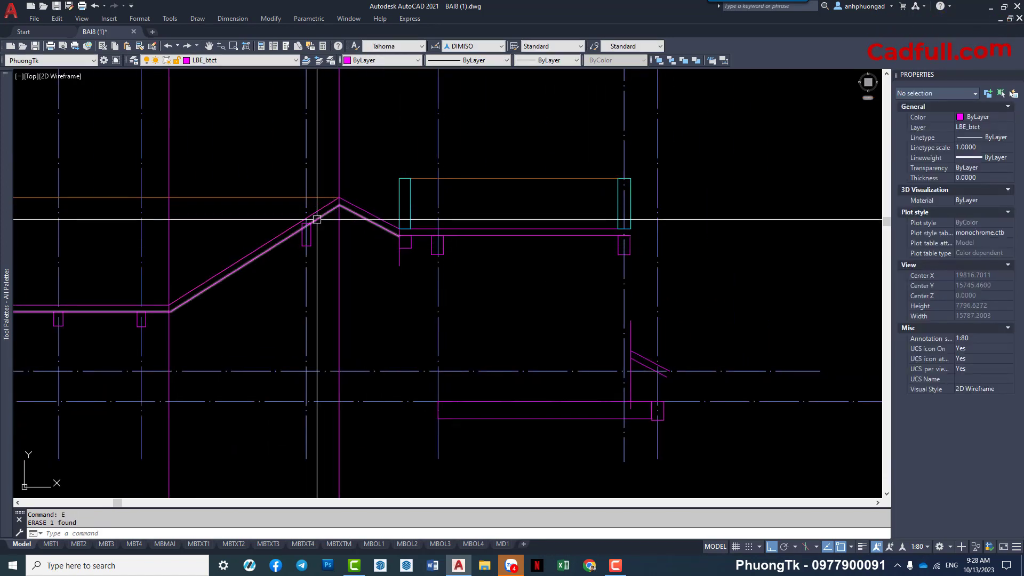
scroll(406, 247, "up", 3)
Check the beam section squares beneath the flat roof slab ends.
left_click(397, 235)
key("Escape")
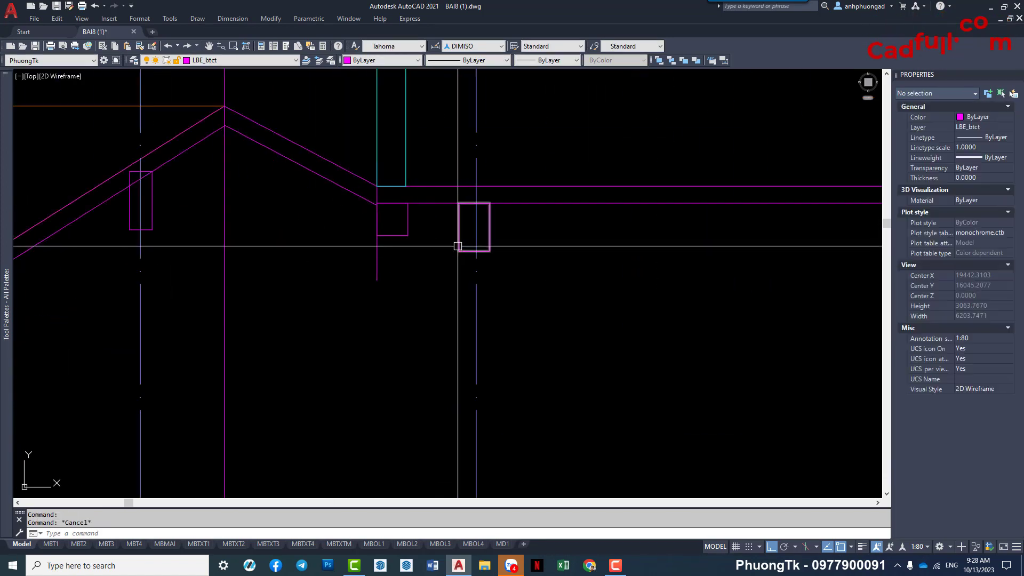
left_click(482, 224)
left_click(454, 220)
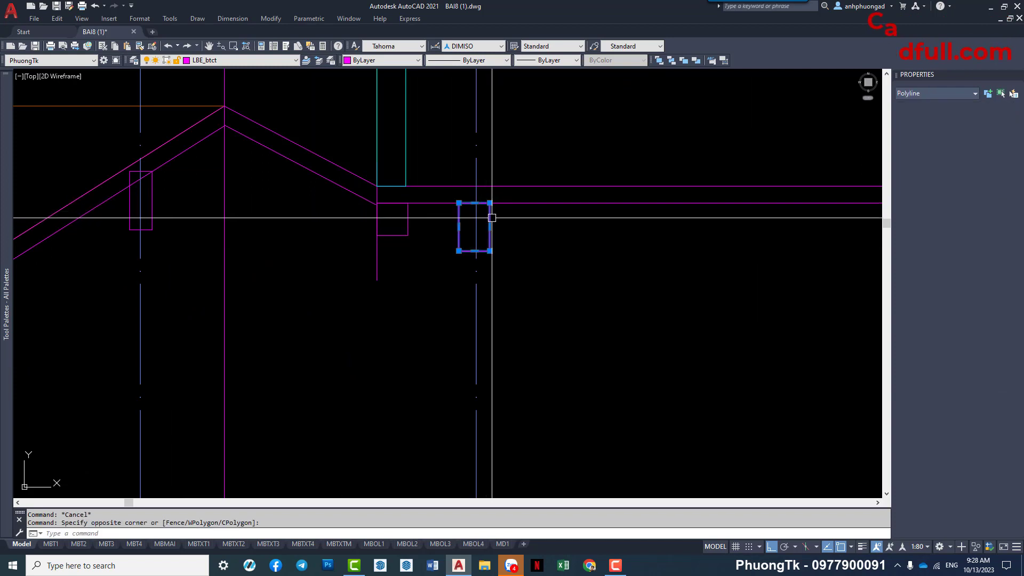
scroll(474, 224, "down", 3)
middle_click_drag(516, 251, 411, 272)
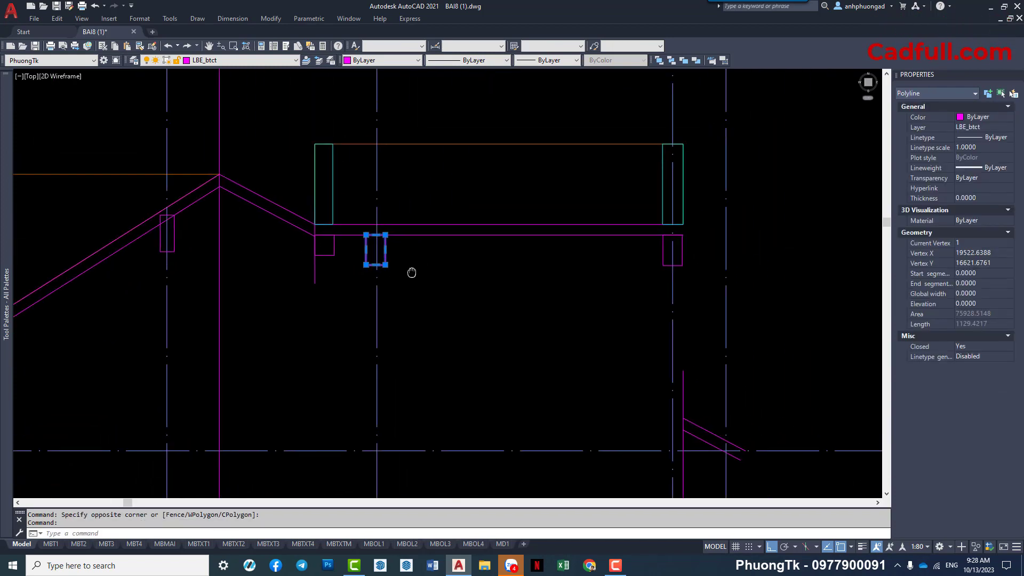
key("Escape")
scroll(525, 277, "down", 2)
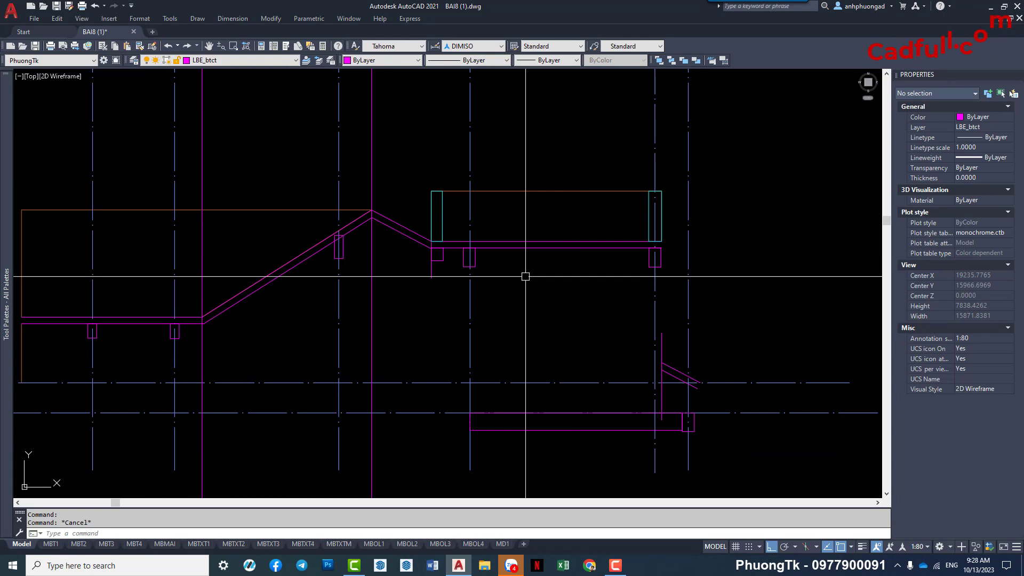
Select both beam squares under the flat slab, then release the selection.
left_click(458, 297)
left_click(693, 247)
middle_click_drag(660, 270, 429, 263)
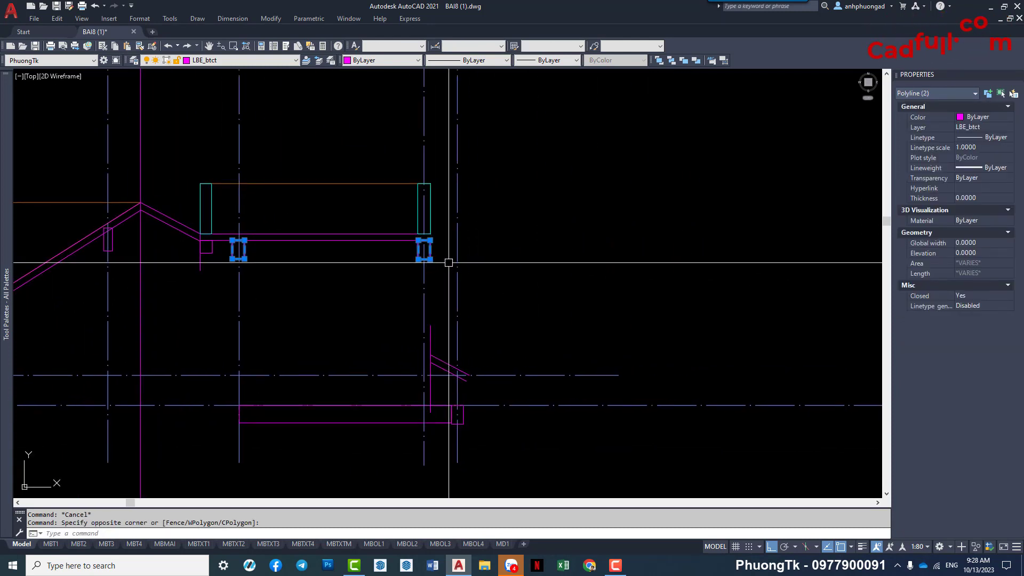
key("Escape")
scroll(439, 243, "up", 2)
left_click(417, 246)
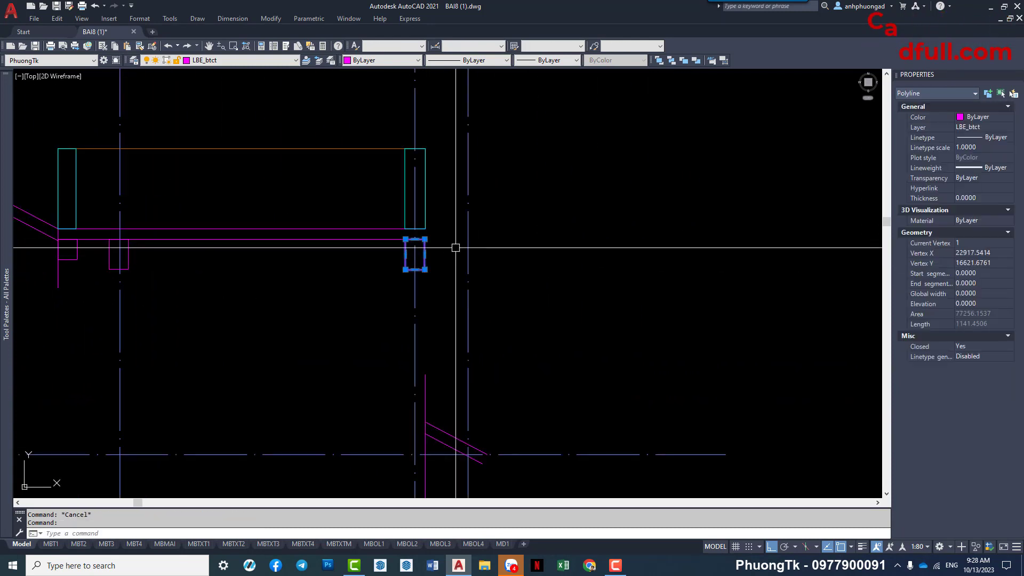
key("Escape")
scroll(455, 248, "down", 2)
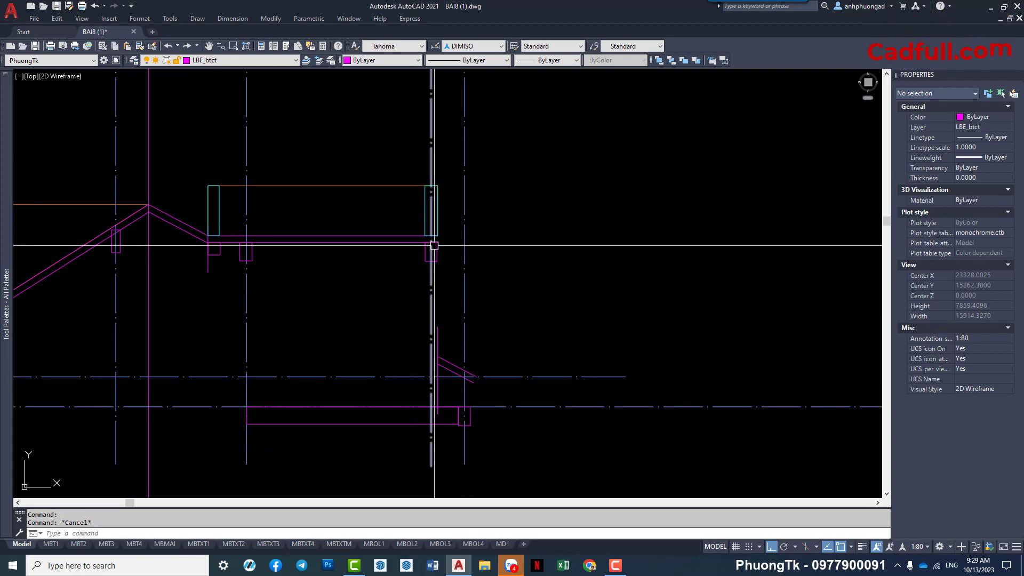
scroll(434, 246, "down", 6)
Bring the roof plan into view and check the beam square near the water tank.
scroll(437, 232, "up", 3)
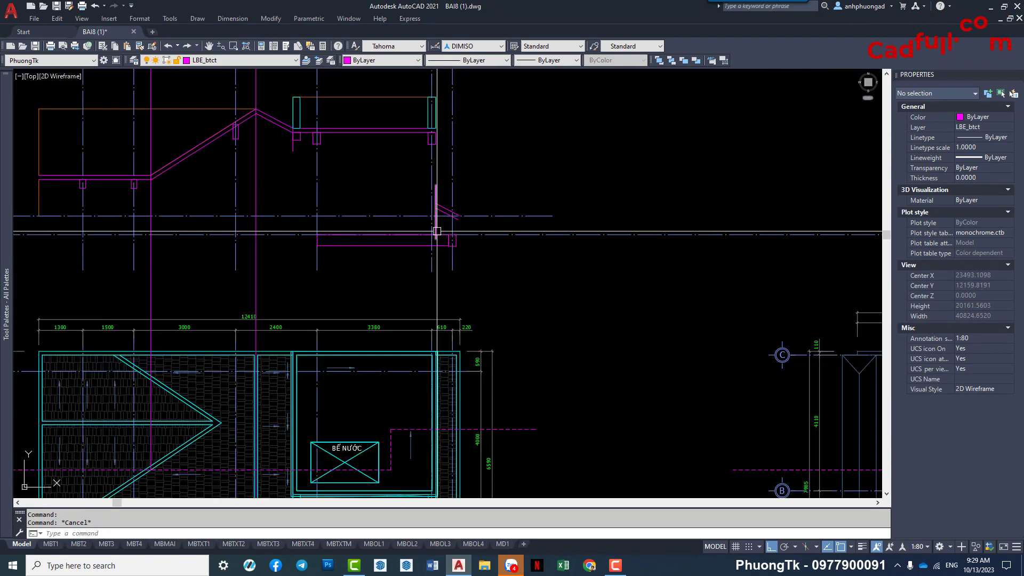
middle_click_drag(437, 305, 437, 195)
middle_click_drag(437, 352, 437, 247)
scroll(445, 294, "up", 4)
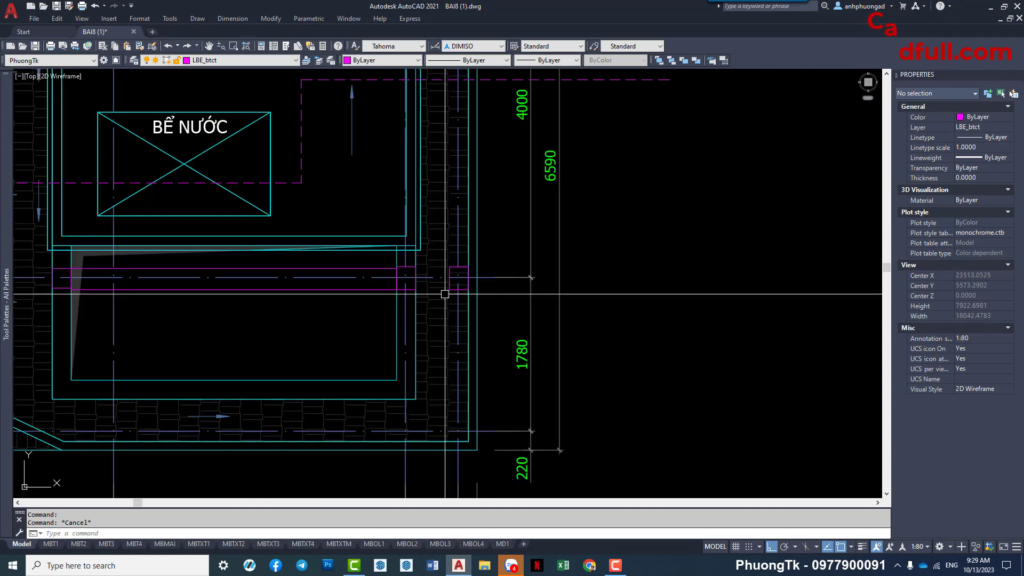
scroll(445, 294, "up", 2)
left_click(355, 245)
left_click(441, 321)
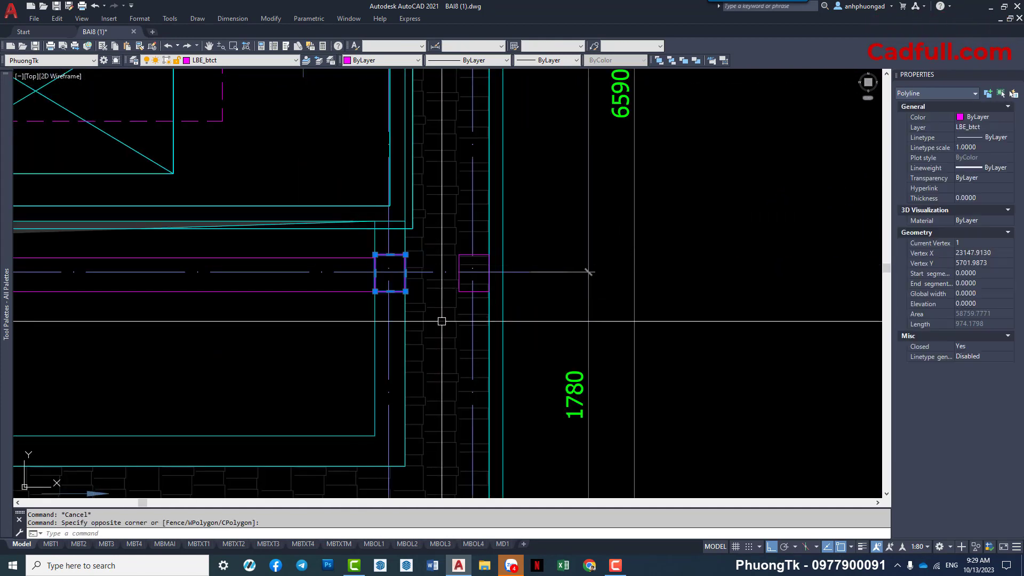
scroll(442, 321, "down", 3)
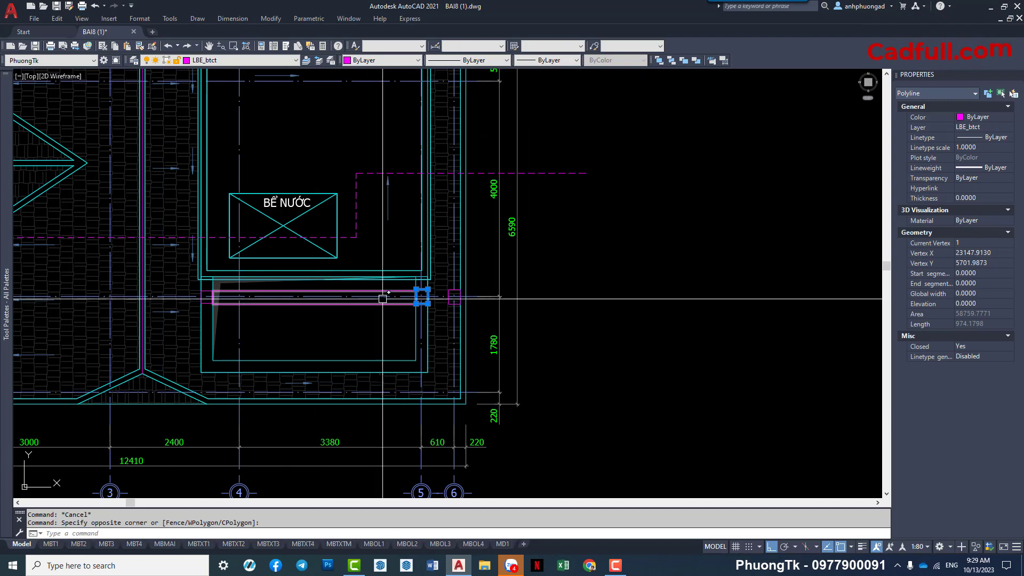
middle_click_drag(382, 298, 390, 332)
key("Escape")
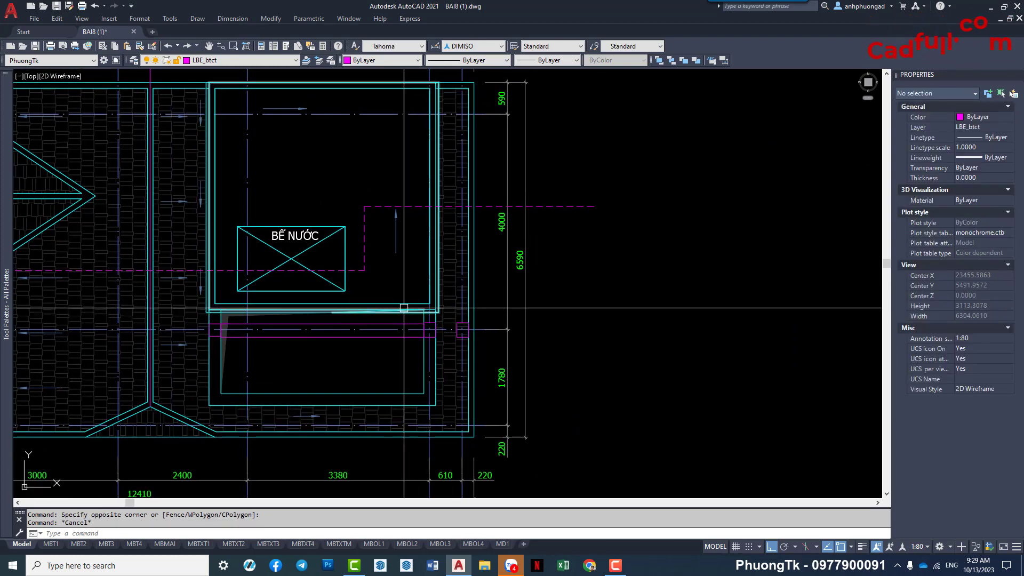
scroll(404, 308, "down", 5)
Stretch the BỂ NƯỚC tank's bottom edge down to the beam line below.
type("s")
key("Return")
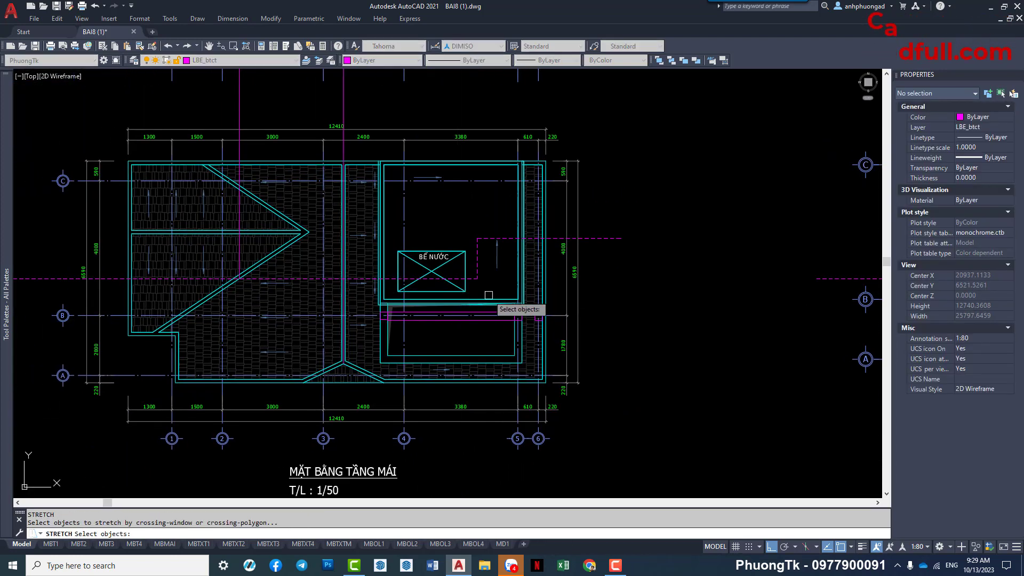
scroll(522, 301, "up", 4)
left_click(543, 284)
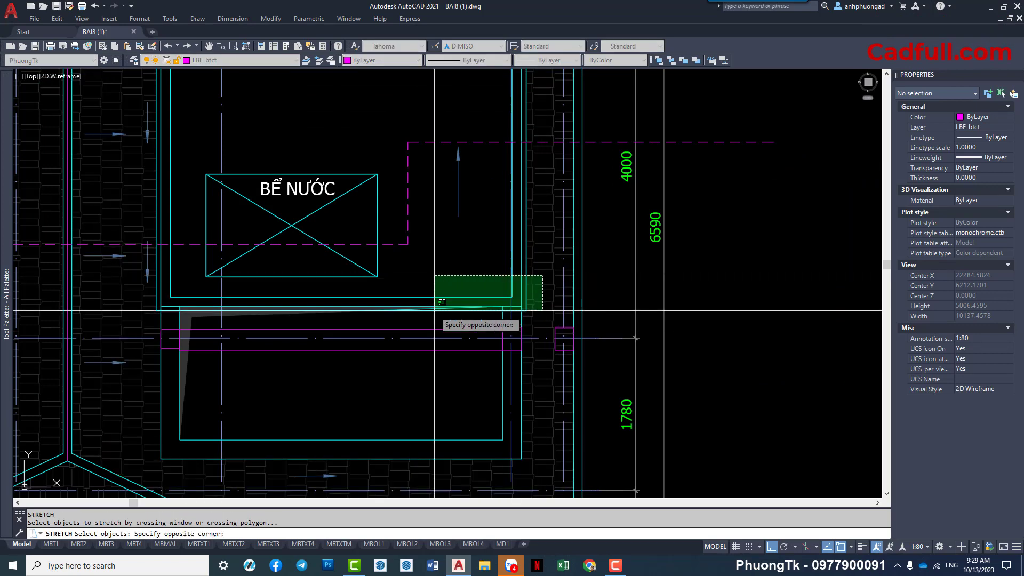
left_click(167, 320)
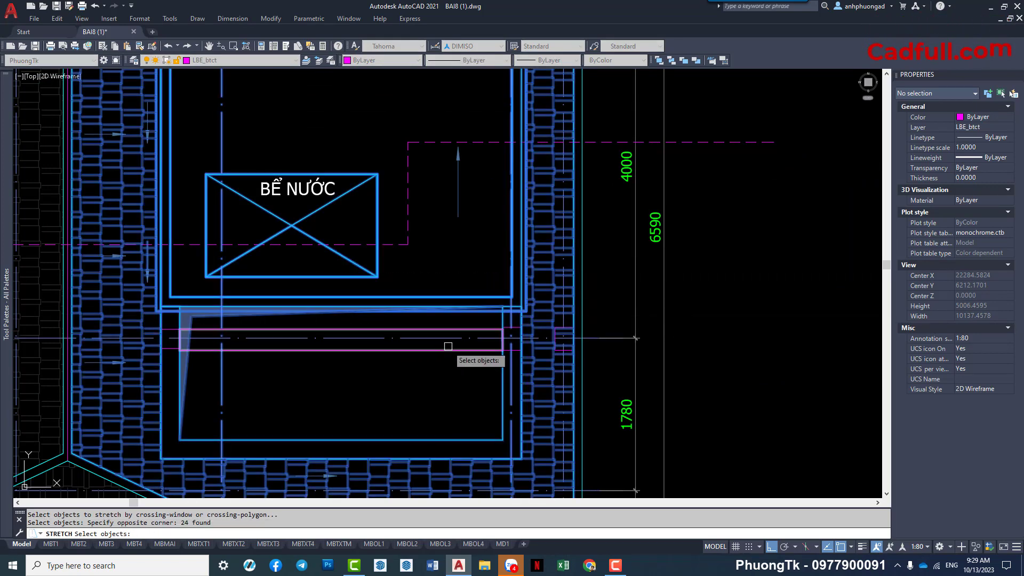
key("Return")
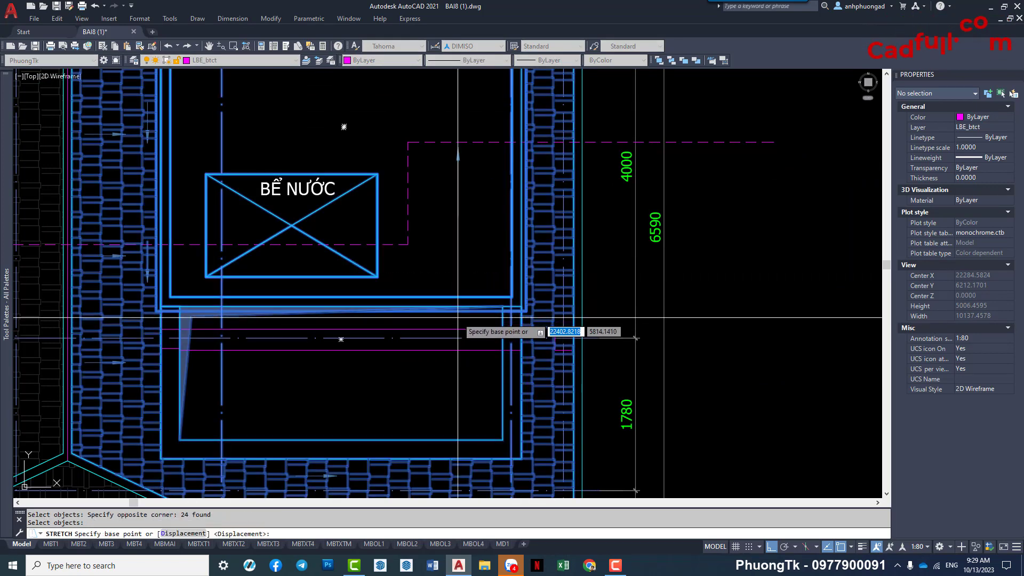
left_click(459, 313)
left_click(459, 352)
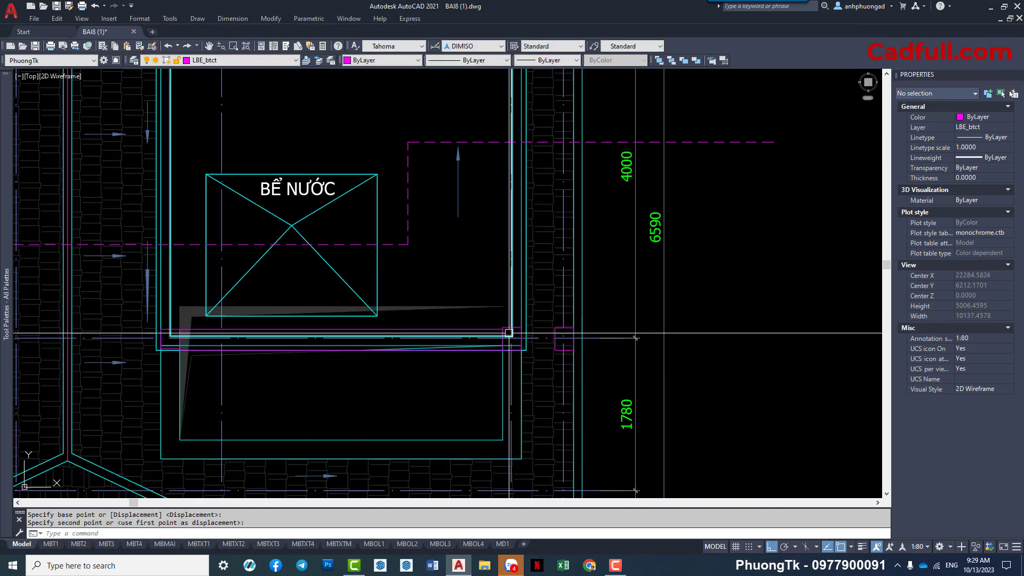
scroll(514, 334, "down", 2)
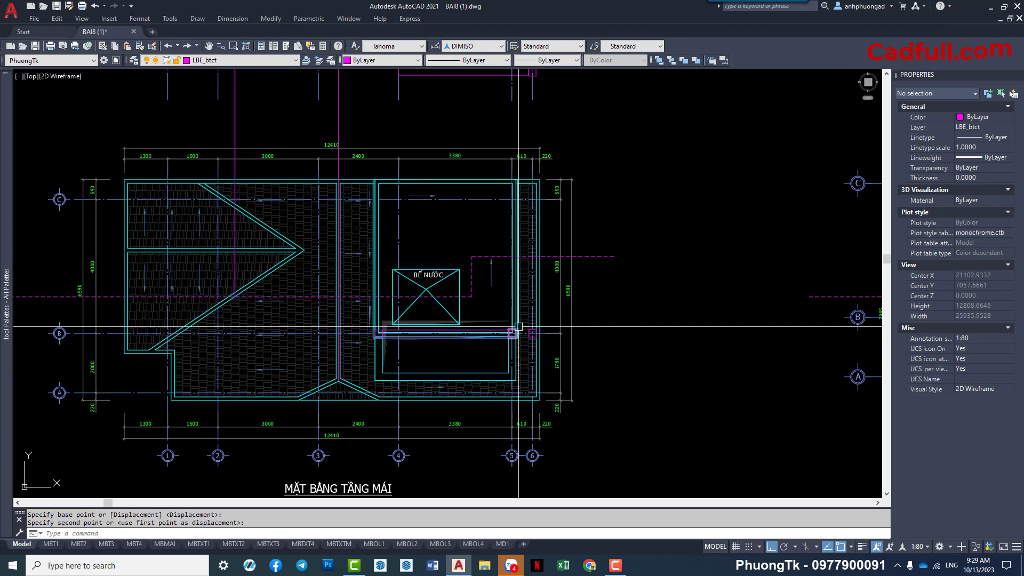
scroll(521, 326, "down", 4)
middle_click_drag(521, 326, 473, 368)
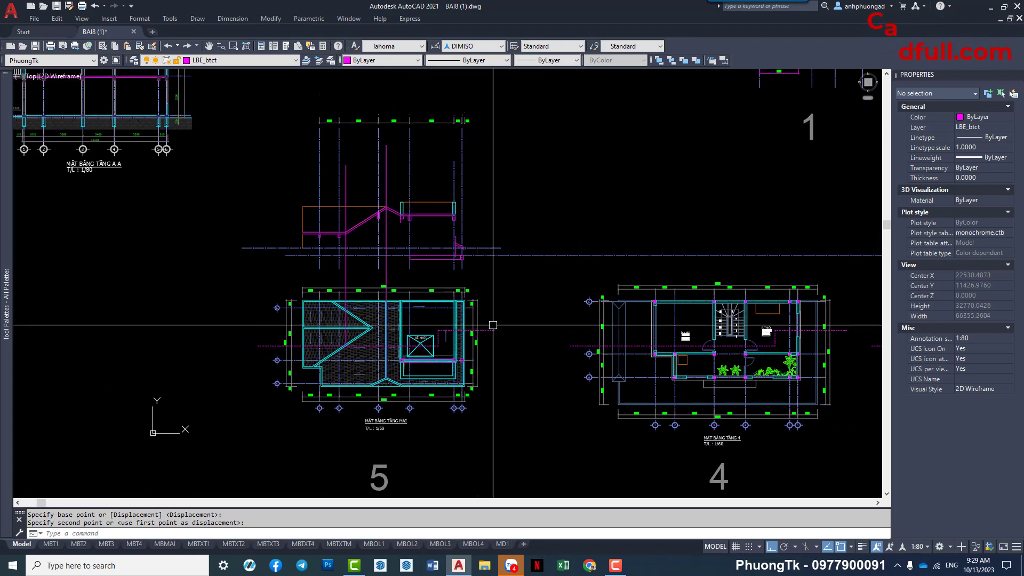
Sketch a trial circle above the roof slab, then delete it.
scroll(456, 240, "up", 5)
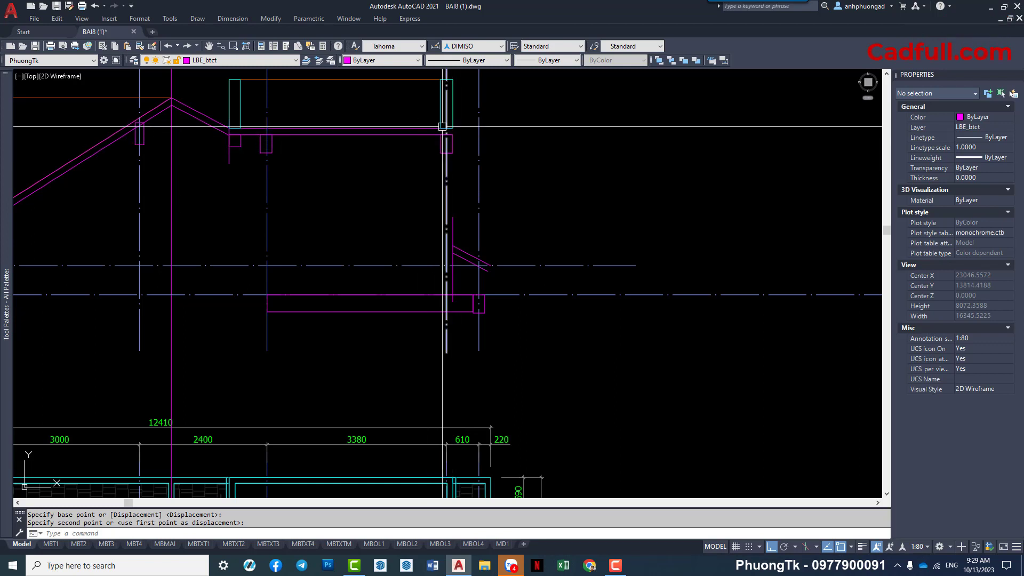
middle_click_drag(450, 151, 458, 193)
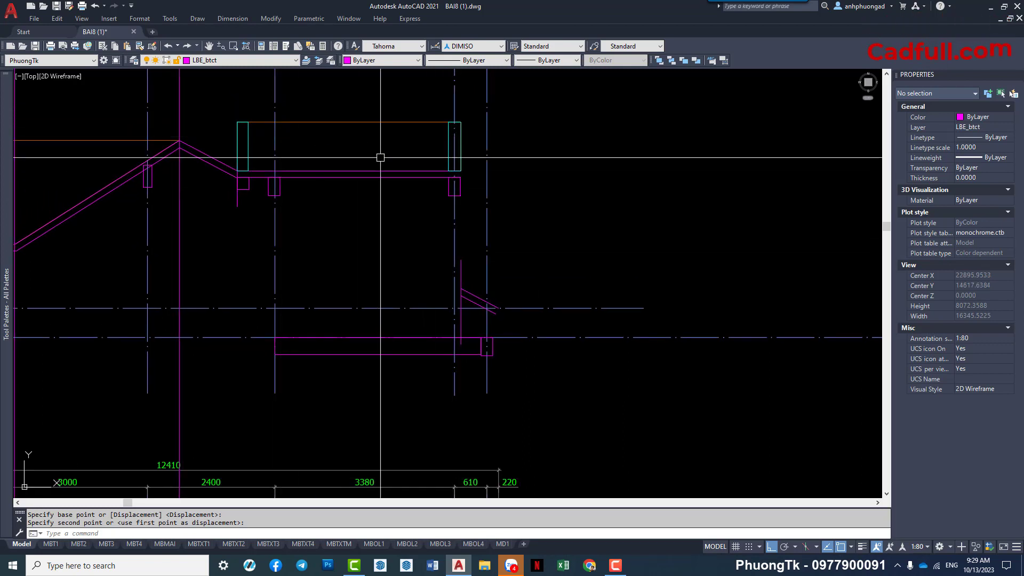
scroll(395, 160, "down", 2)
scroll(426, 139, "up", 2)
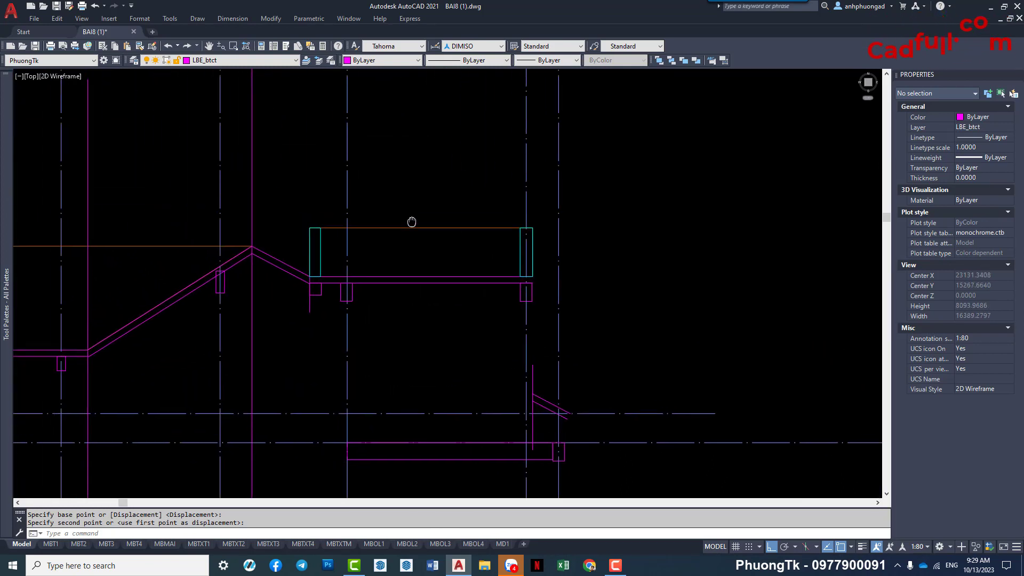
type("c")
key("space")
left_click(385, 246)
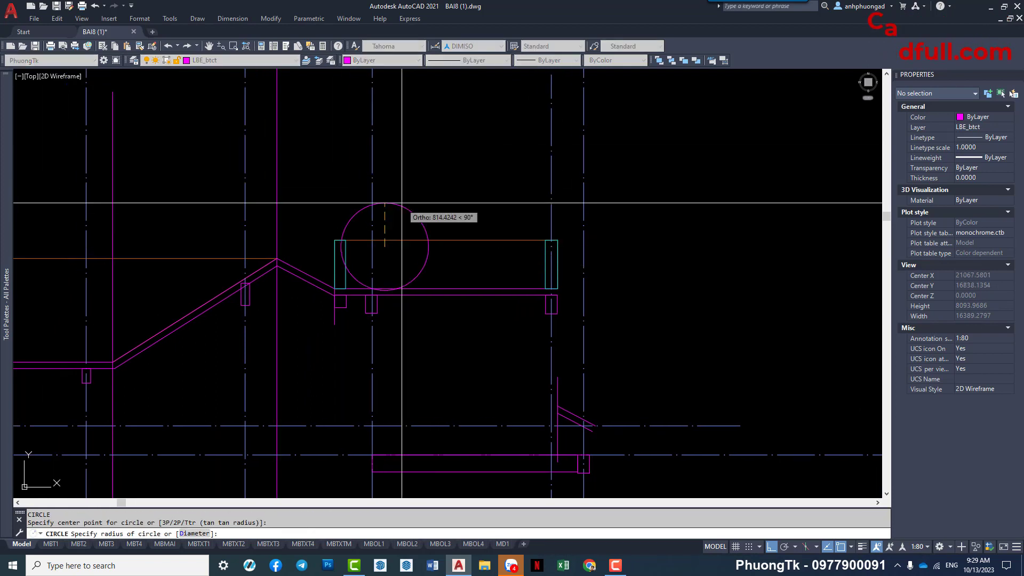
left_click(400, 212)
middle_click_drag(407, 224, 371, 228)
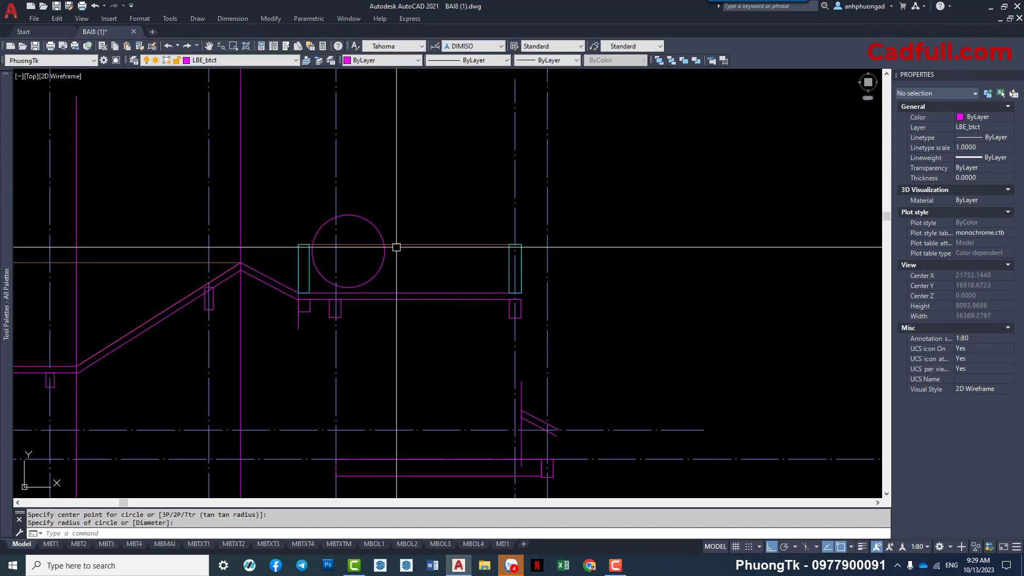
type("m")
key("space")
left_click(433, 264)
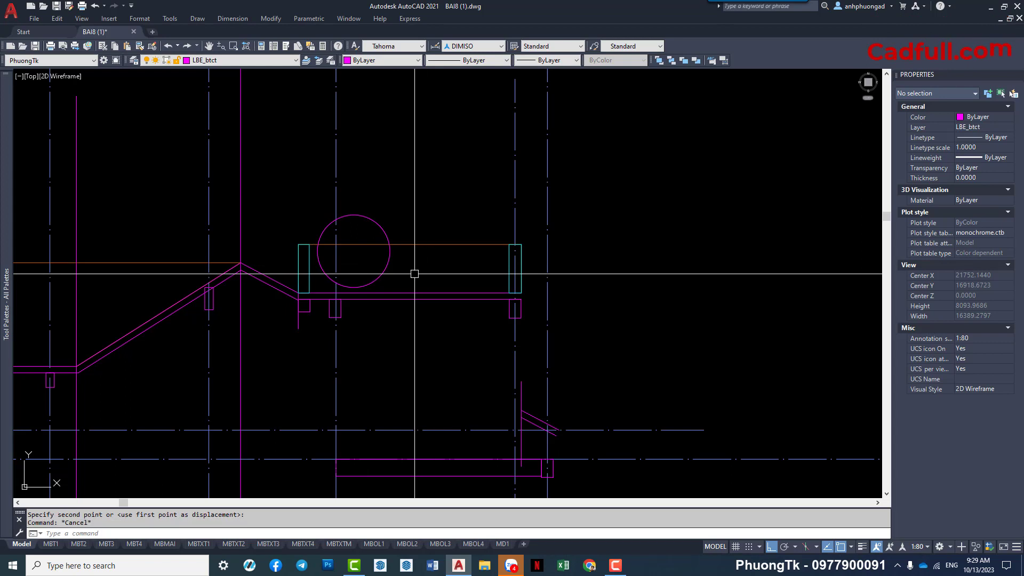
left_click(387, 265)
key("Delete")
Draw a tank rectangle above the slab and lower its top edge by grip.
type("rec")
key("space")
left_click(324, 203)
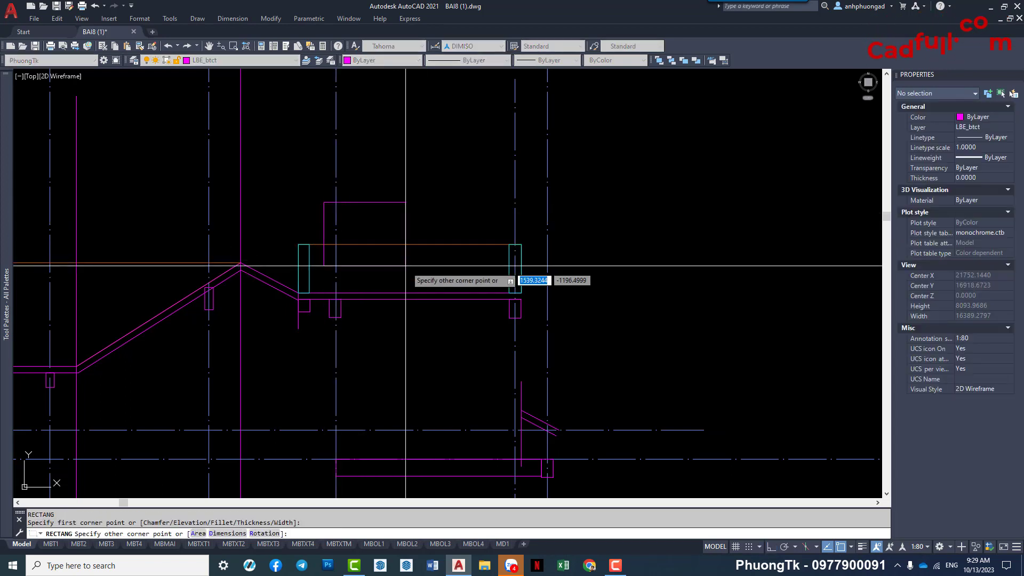
left_click(429, 277)
left_click(385, 203)
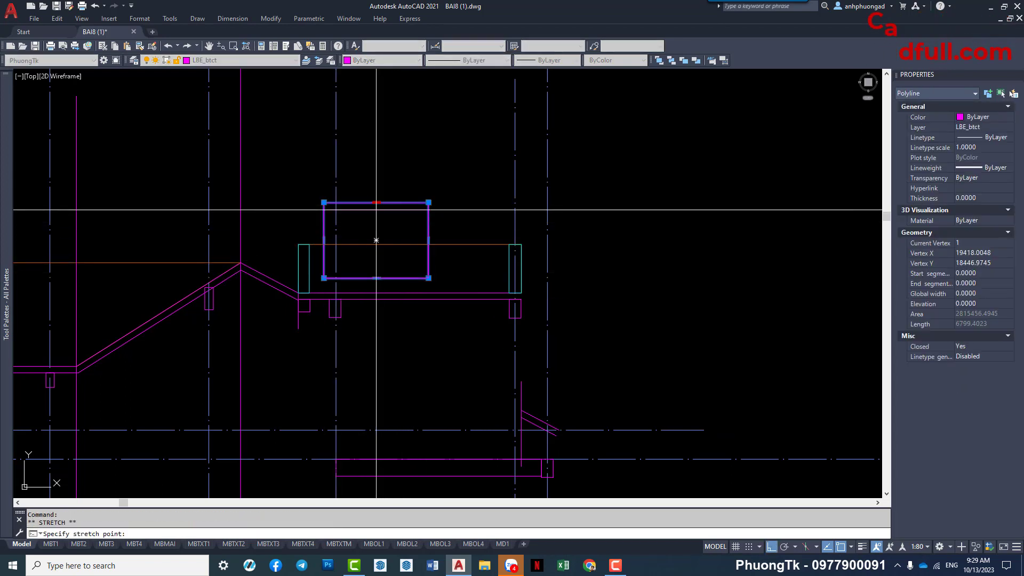
left_click(377, 222)
key("Escape")
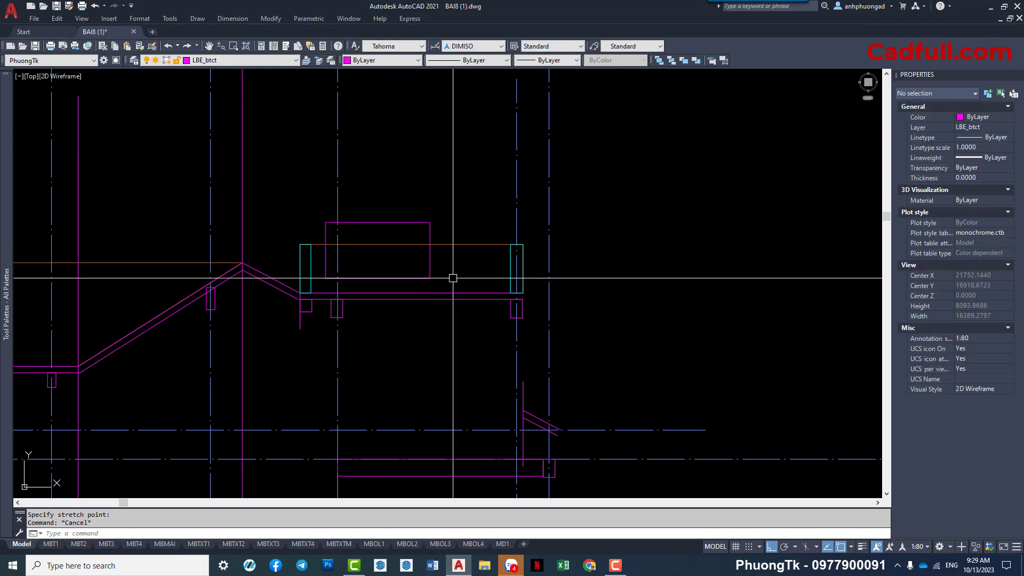
Move the tank rectangle down onto the flat roof slab.
type("m")
key("space")
left_click(445, 263)
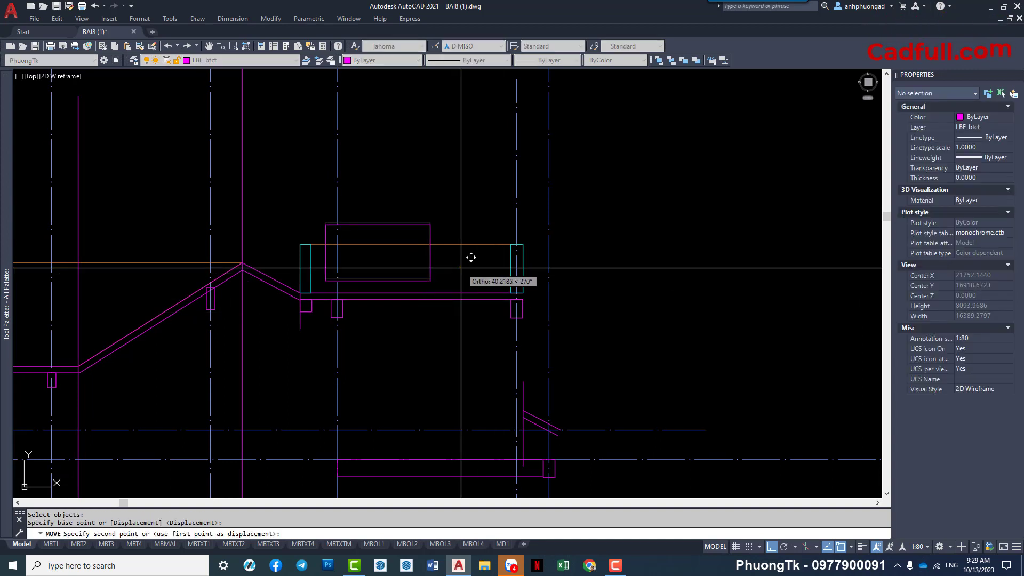
left_click(472, 262)
middle_click_drag(527, 307, 510, 300)
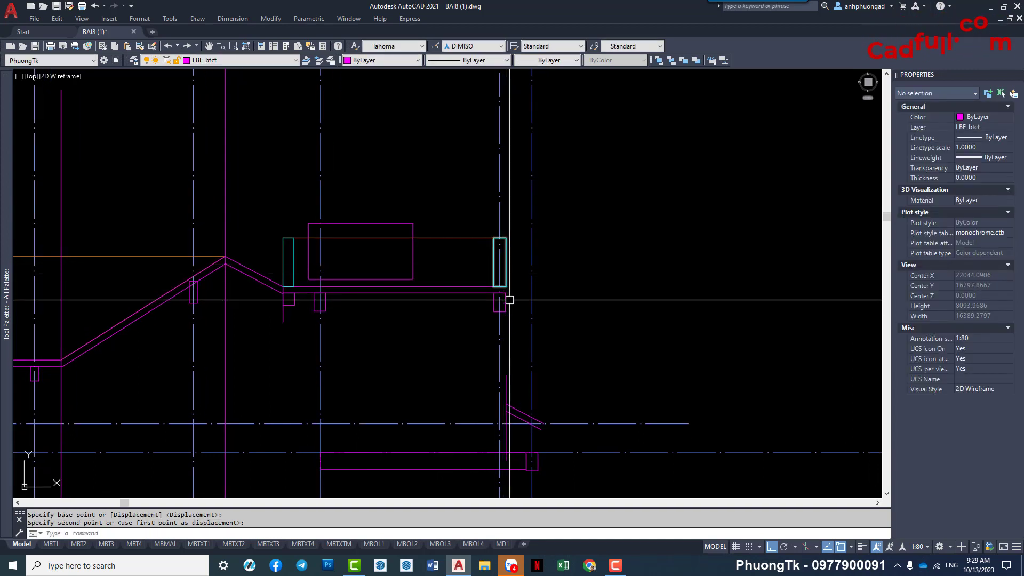
scroll(427, 300, "down", 2)
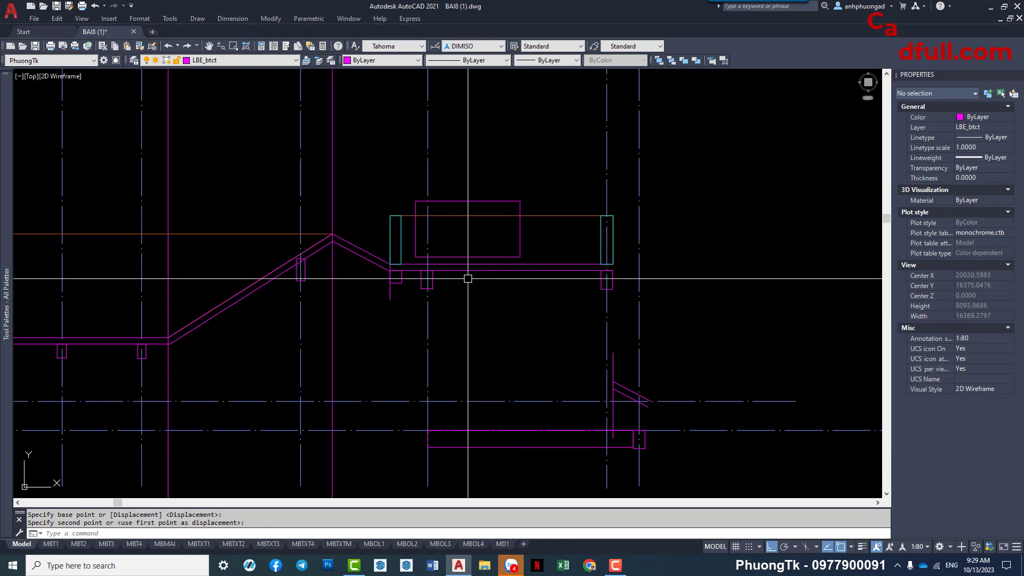
mouse_move(480, 346)
middle_mouse_down()
mouse_move(485, 325)
mouse_move(428, 267)
middle_mouse_up()
Pan from the building elevations down to center fourth-floor plan 4.
scroll(432, 306, "down", 3)
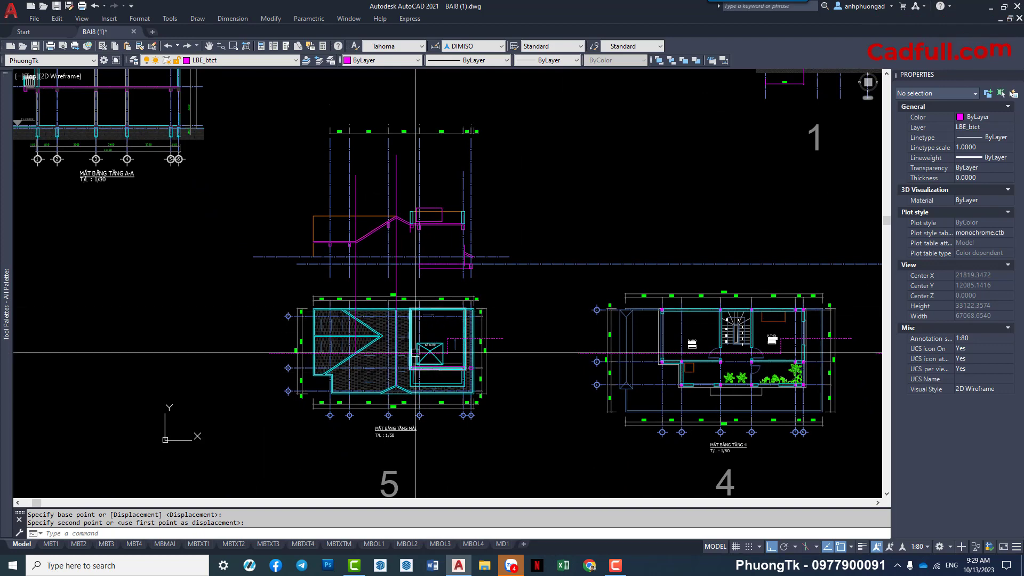
scroll(415, 366, "up", 1)
scroll(468, 296, "down", 5)
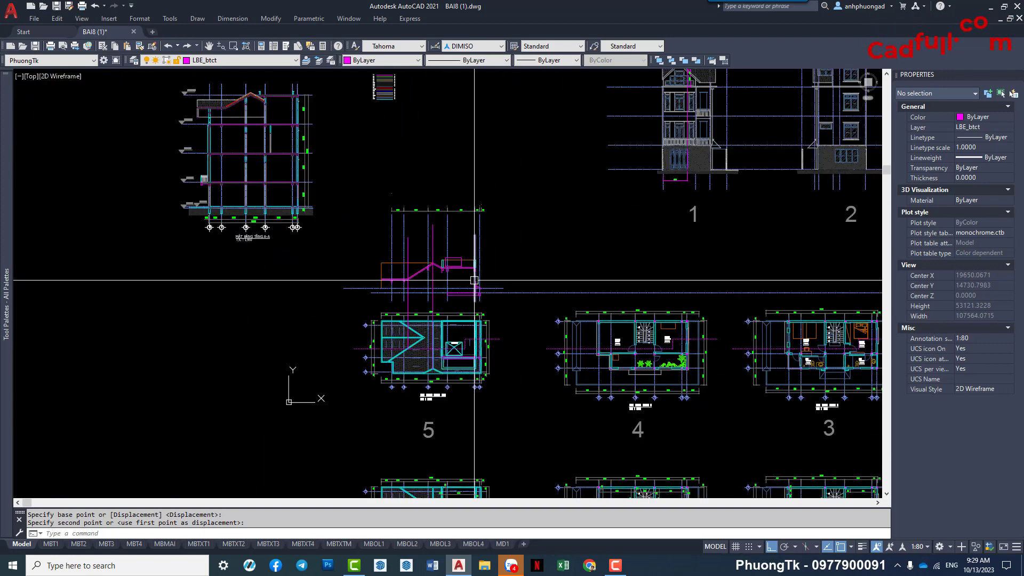
scroll(587, 374, "up", 1)
scroll(560, 381, "up", 3)
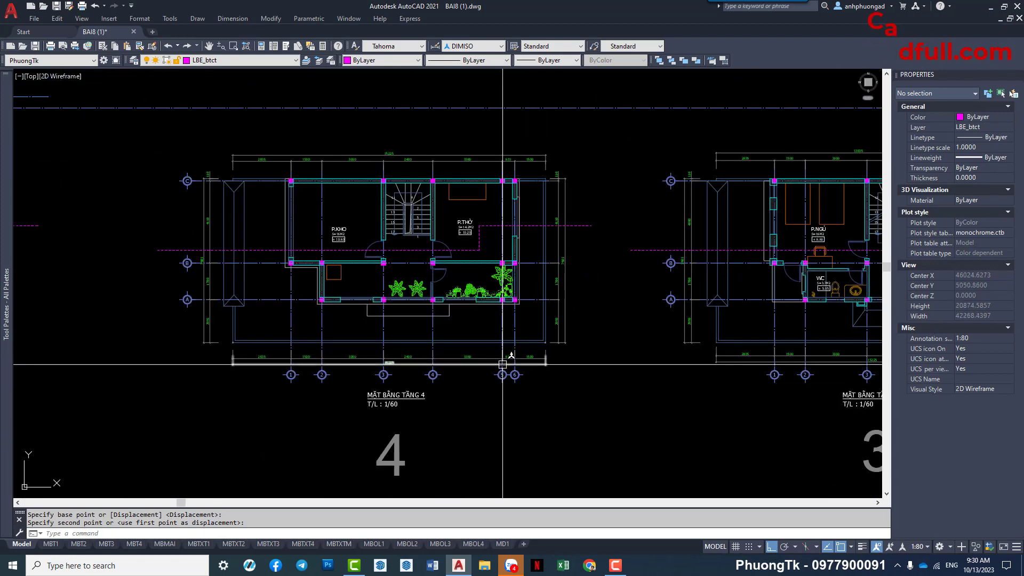
middle_click_drag(346, 334, 587, 326)
scroll(587, 326, "down", 2)
middle_click_drag(533, 213, 480, 373)
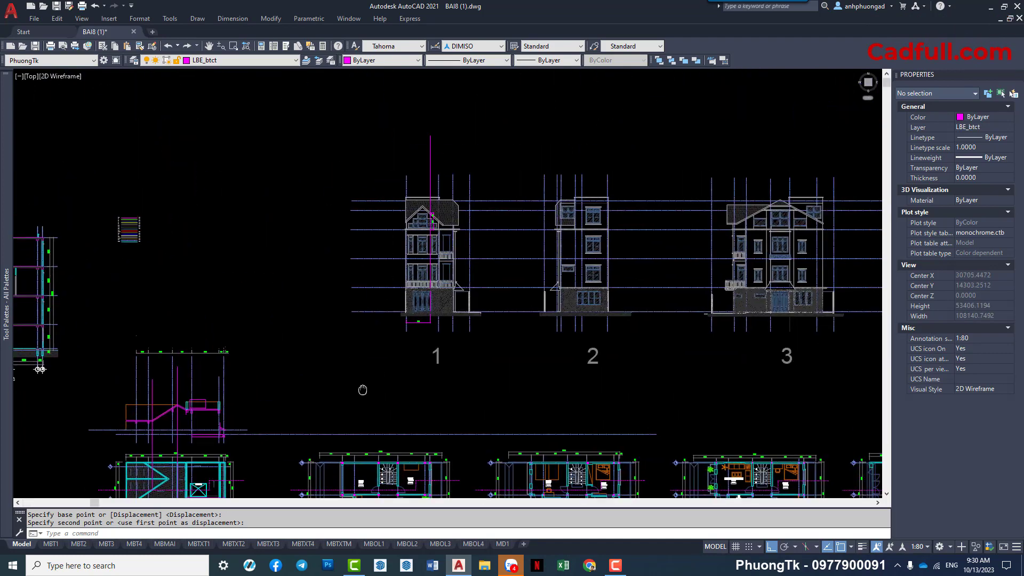
scroll(462, 231, "up", 3)
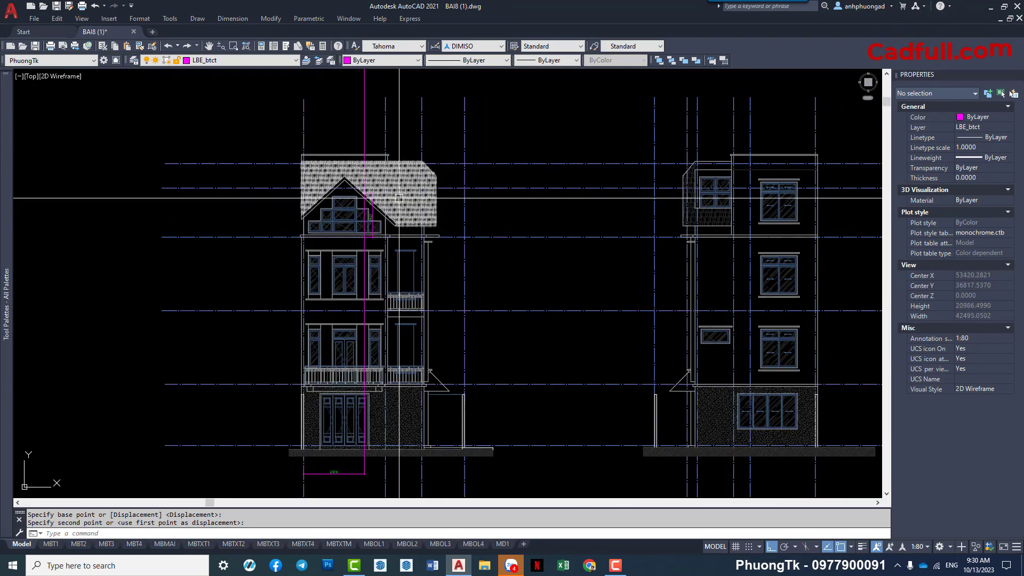
scroll(399, 197, "down", 3)
middle_click_drag(485, 320, 430, 315)
middle_click_drag(462, 467, 437, 334)
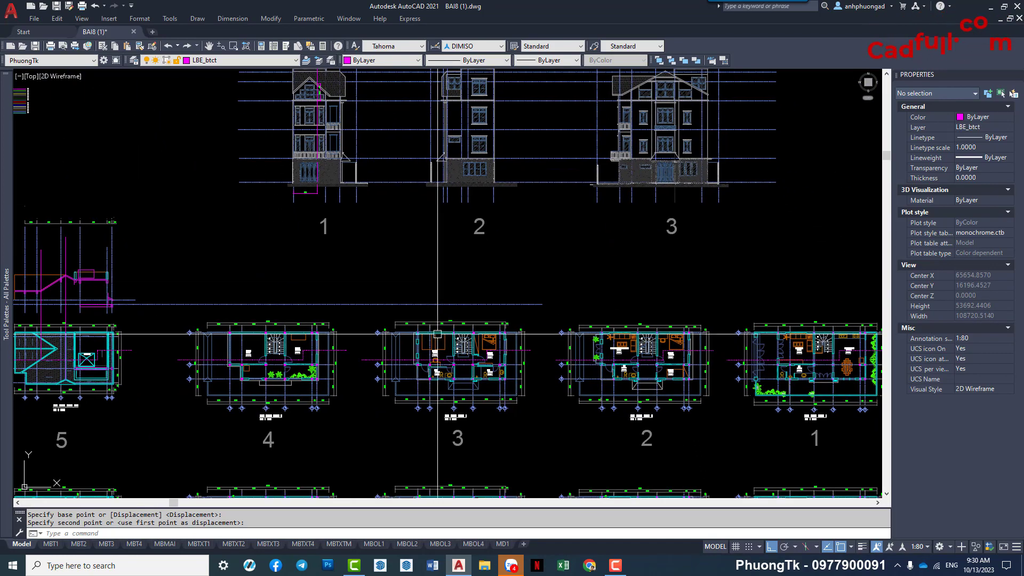
scroll(284, 406, "up", 4)
middle_click_drag(284, 405, 296, 409)
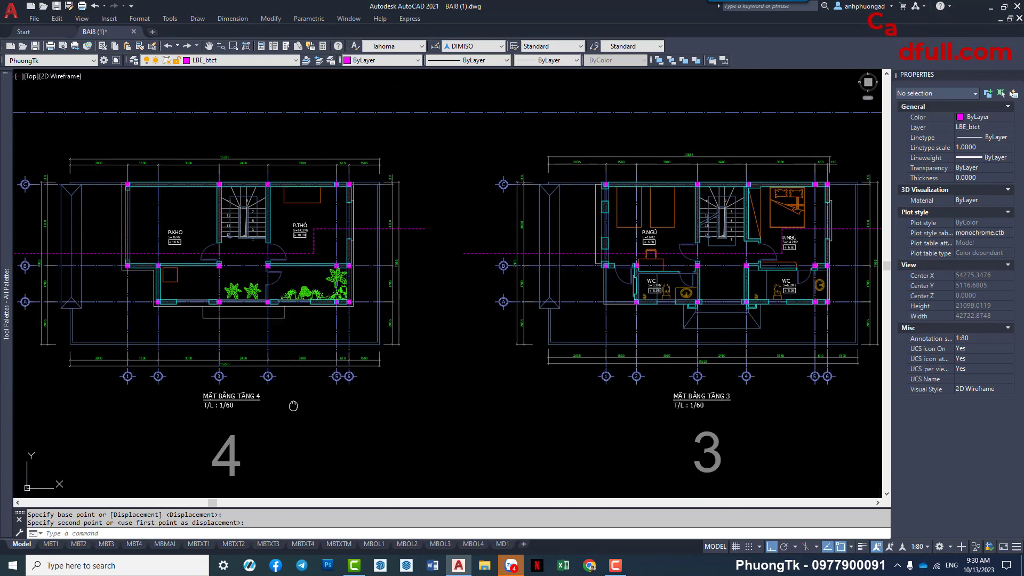
middle_click_drag(325, 311, 600, 353)
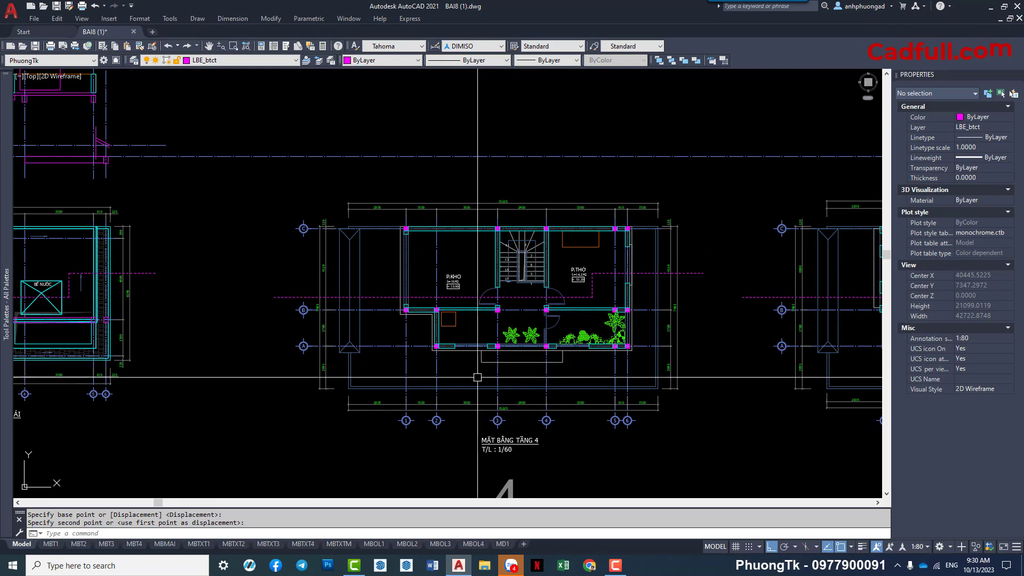
Zoom across building elevations 1–3 to compare them with the roof section.
scroll(501, 336, "up", 1)
scroll(469, 336, "up", 5)
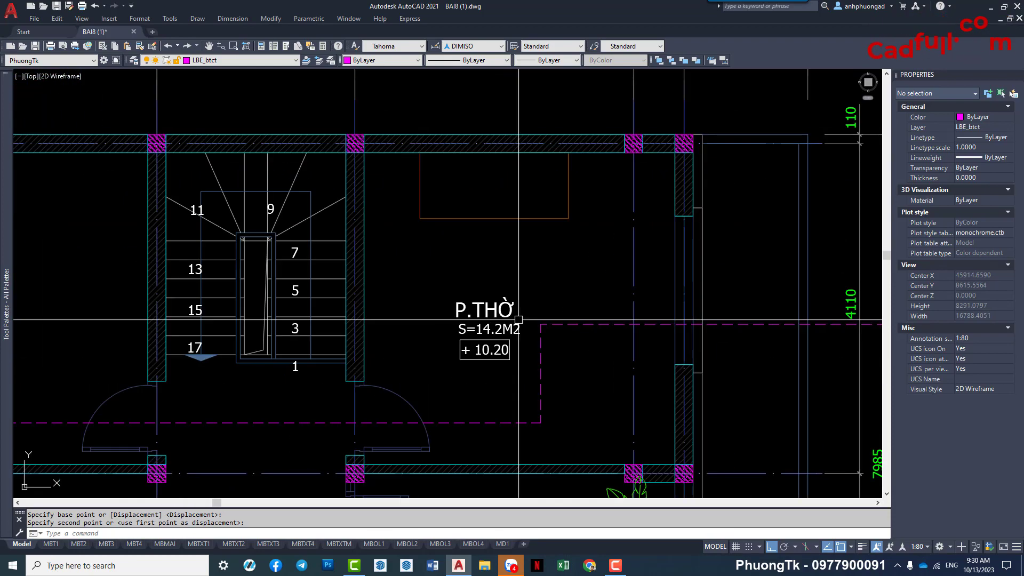
scroll(451, 335, "up", 2)
scroll(467, 359, "down", 5)
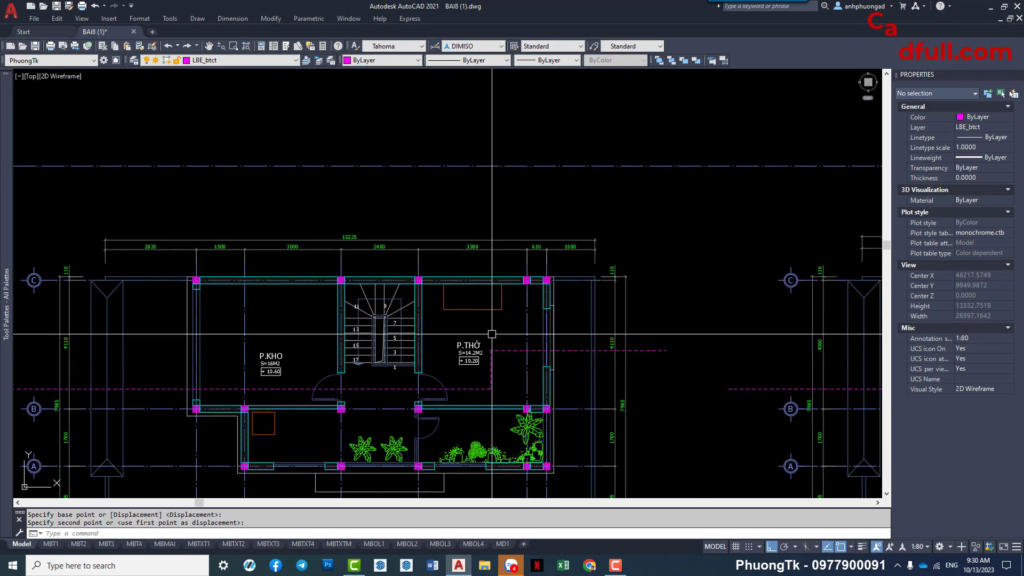
mouse_move(467, 360)
middle_mouse_down()
mouse_move(503, 347)
mouse_move(300, 358)
middle_mouse_up()
scroll(74, 424, "down", 2)
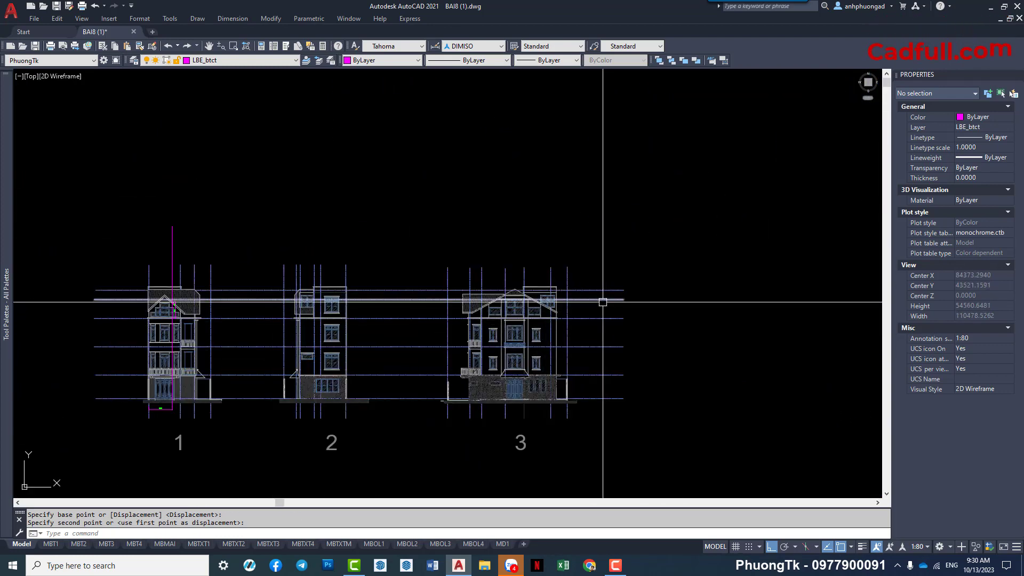
scroll(590, 321, "up", 2)
scroll(473, 308, "up", 4)
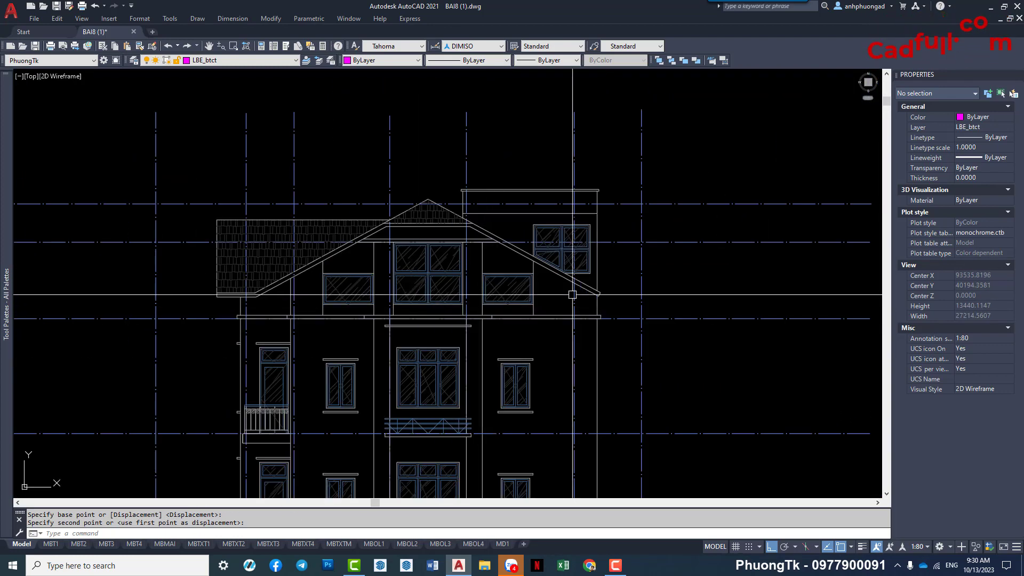
scroll(473, 232, "down", 4)
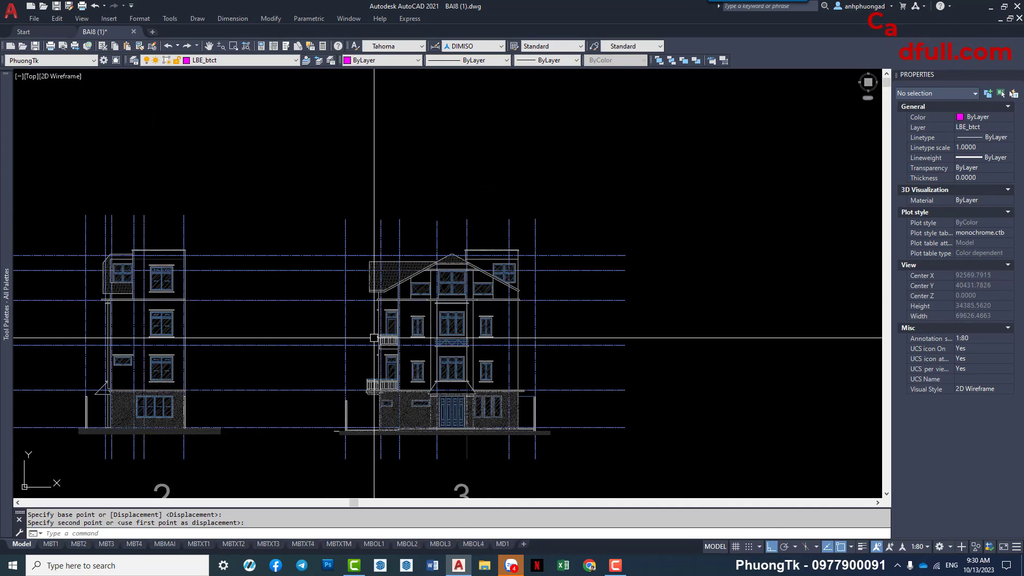
scroll(542, 256, "down", 1)
scroll(317, 297, "down", 4)
scroll(317, 296, "up", 1)
scroll(317, 297, "up", 2)
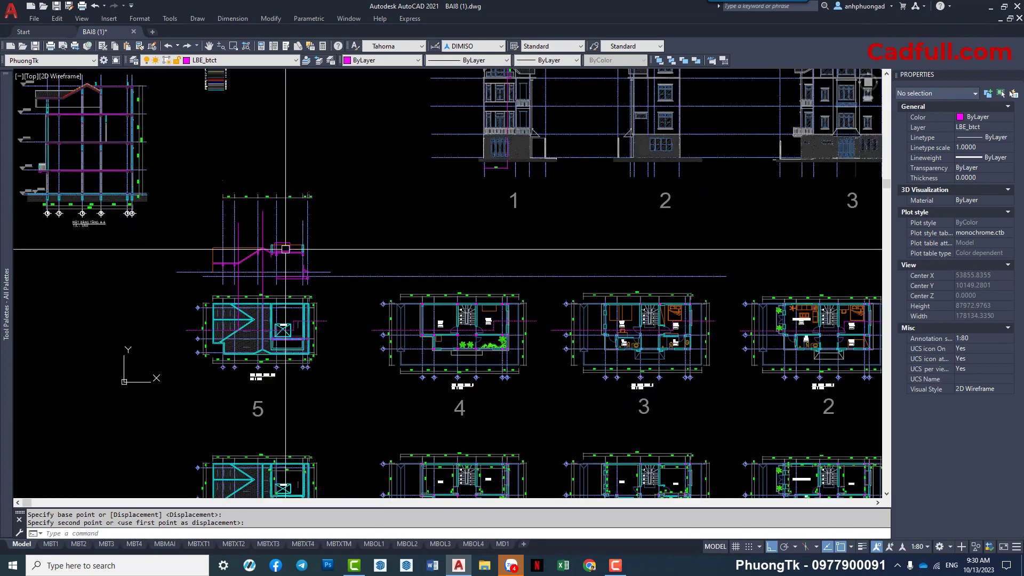
scroll(280, 262, "up", 4)
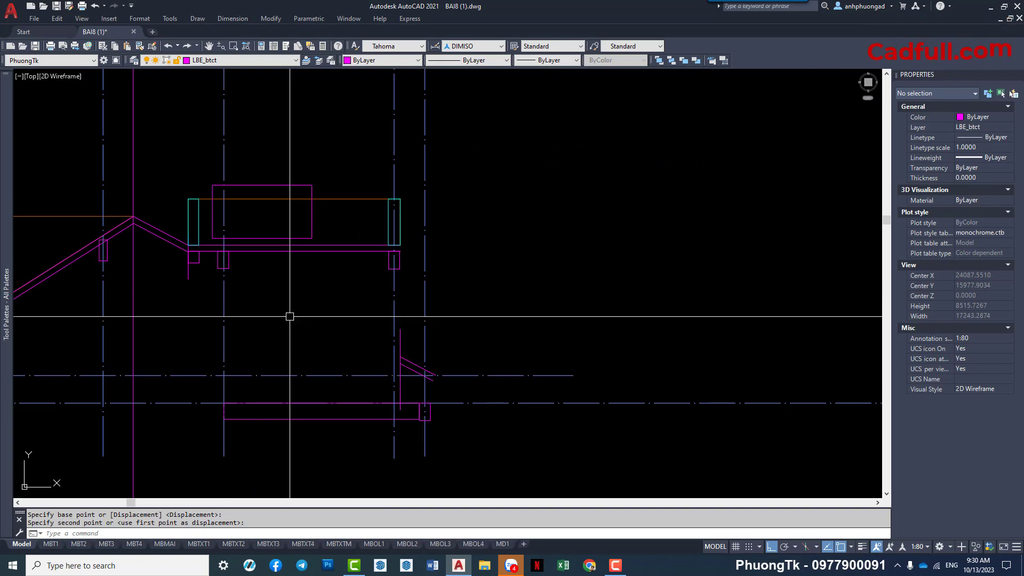
scroll(496, 292, "down", 4)
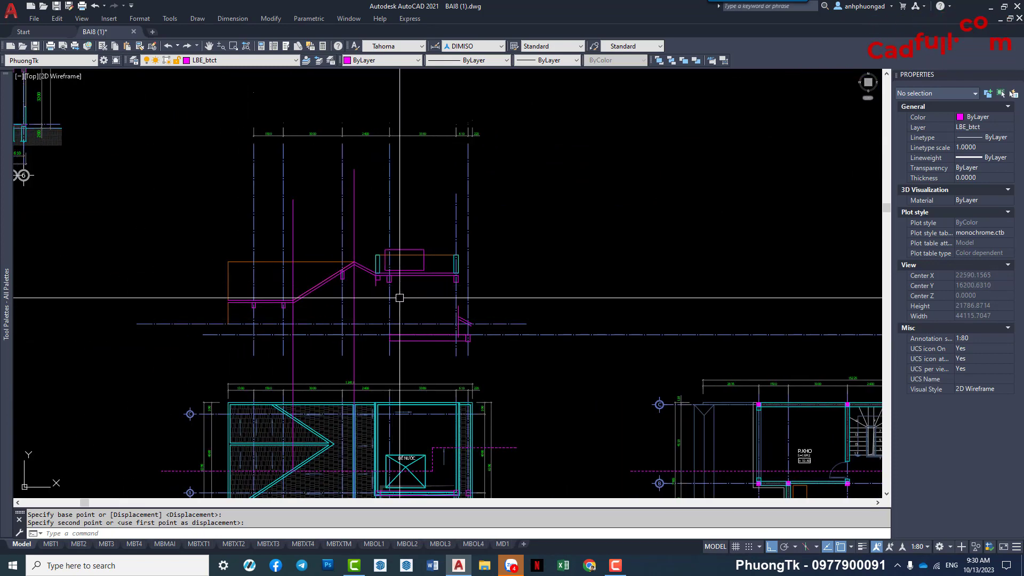
scroll(425, 315, "up", 3)
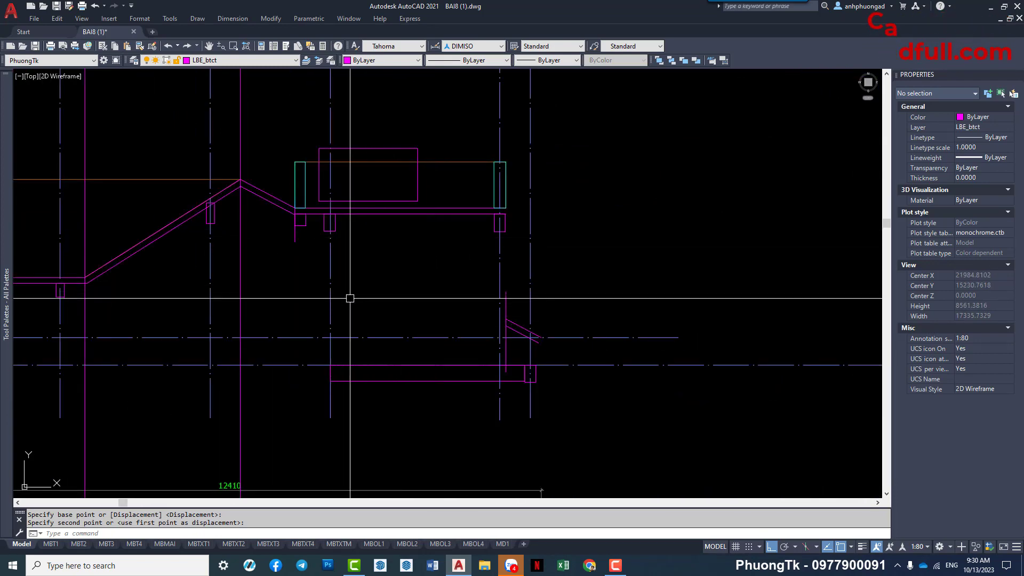
scroll(349, 298, "down", 5)
scroll(412, 288, "up", 3)
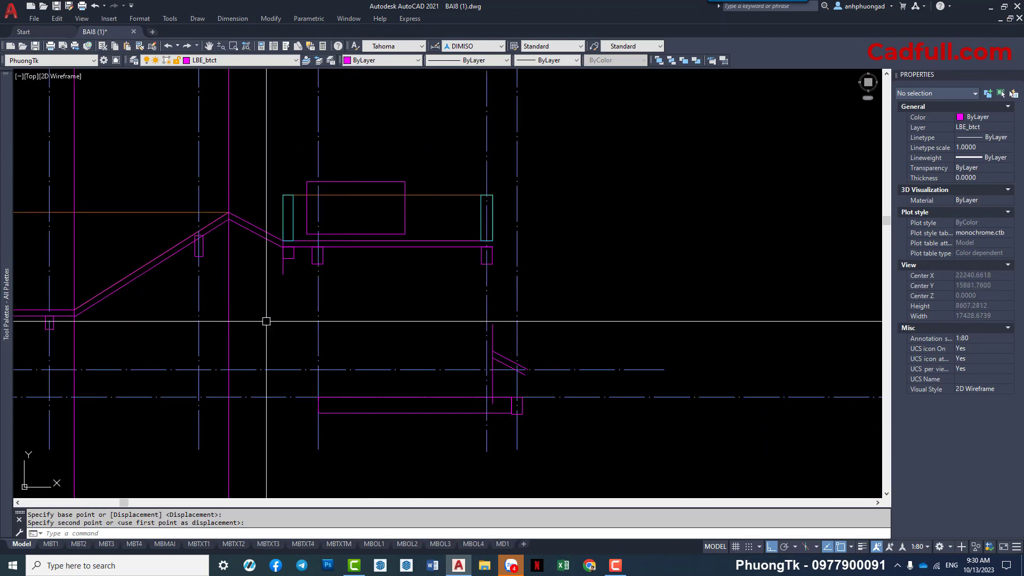
Review the section detail and five floor plans, then zoom onto the BỂ NƯỚC tank.
middle_click_drag(266, 321, 388, 322)
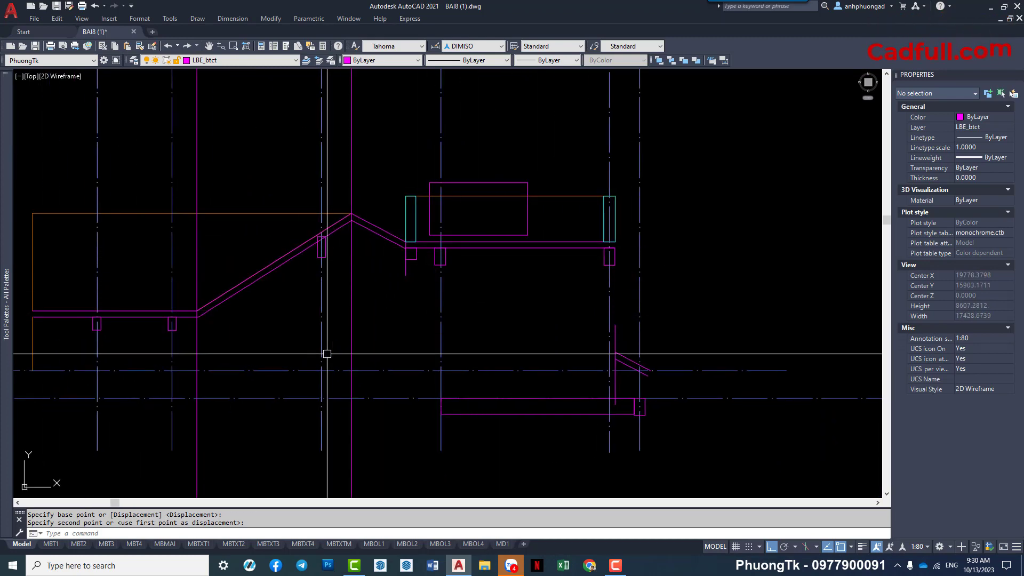
scroll(327, 354, "down", 5)
scroll(336, 299, "up", 3)
scroll(341, 288, "down", 3)
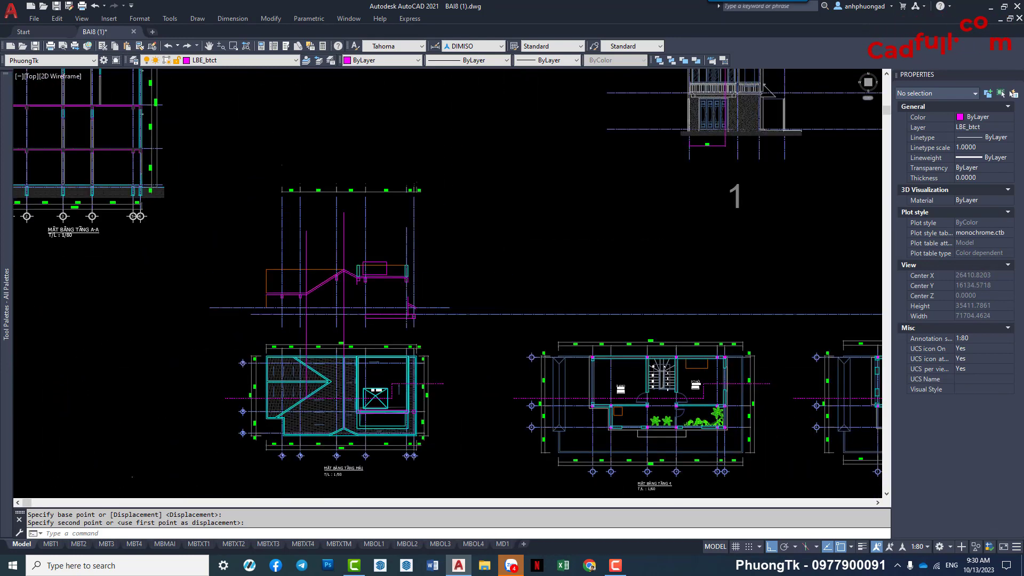
scroll(198, 278, "down", 2)
scroll(491, 330, "up", 2)
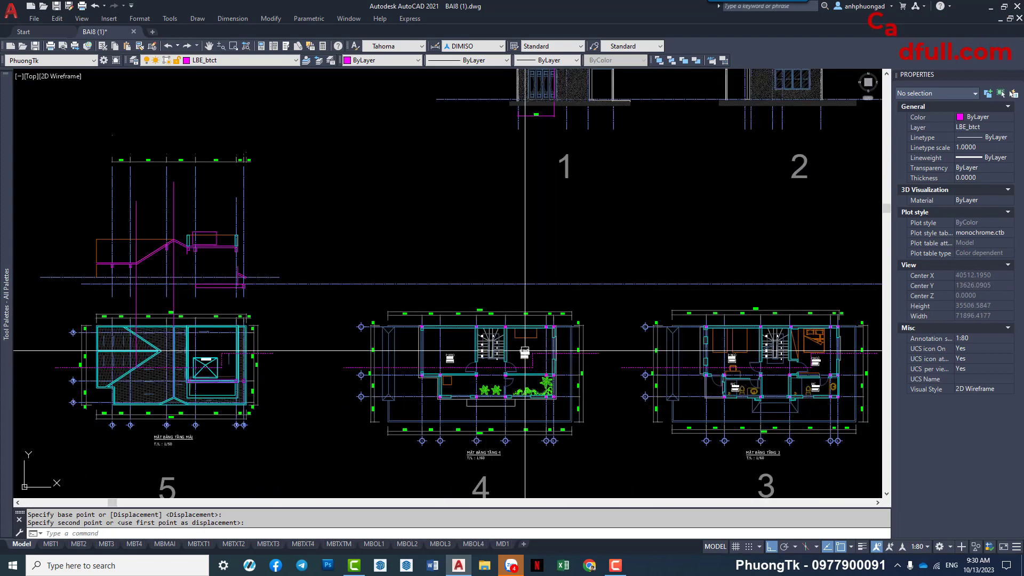
scroll(543, 378, "up", 3)
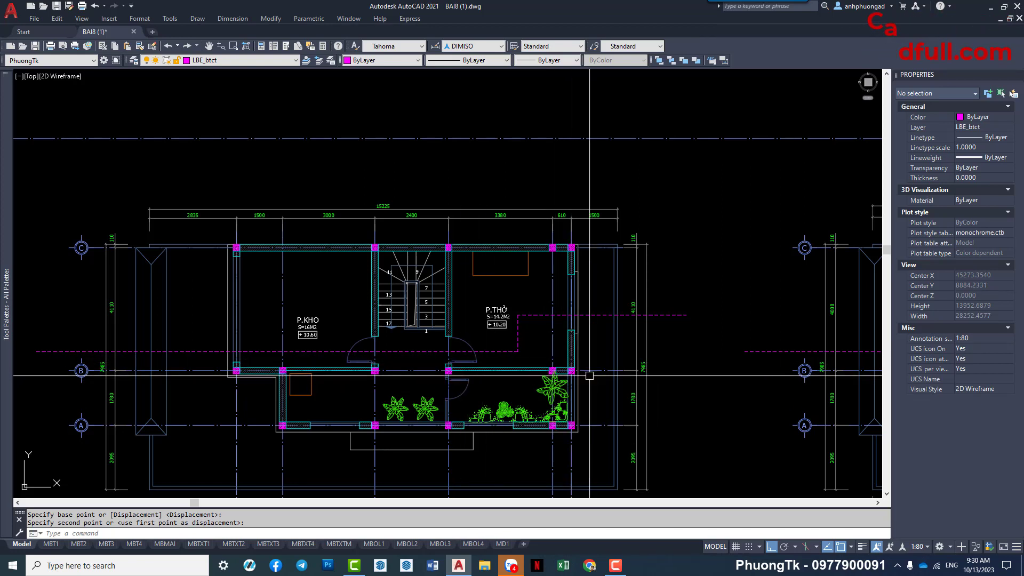
scroll(590, 375, "down", 4)
middle_click_drag(543, 378, 516, 377)
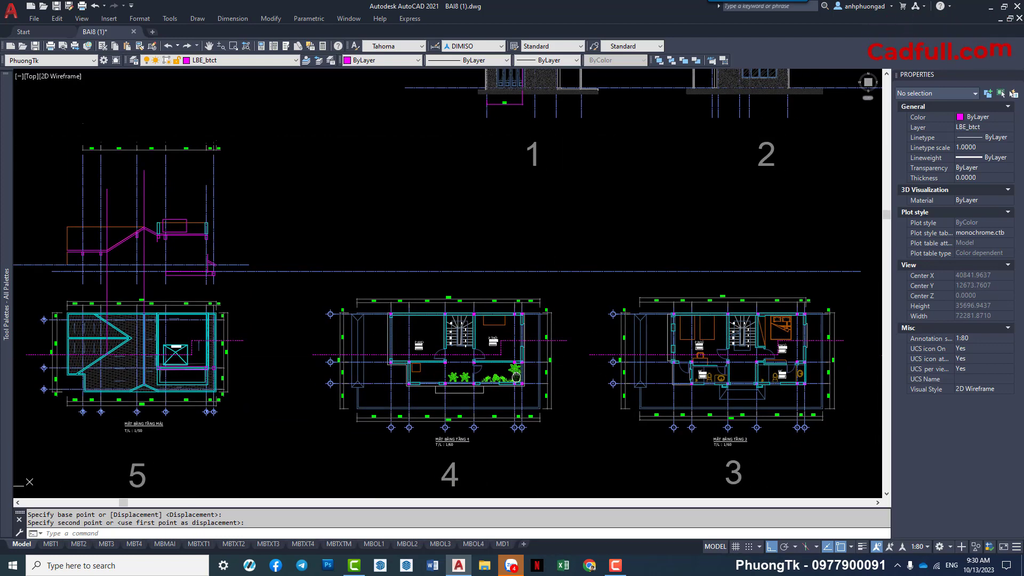
scroll(497, 366, "up", 6)
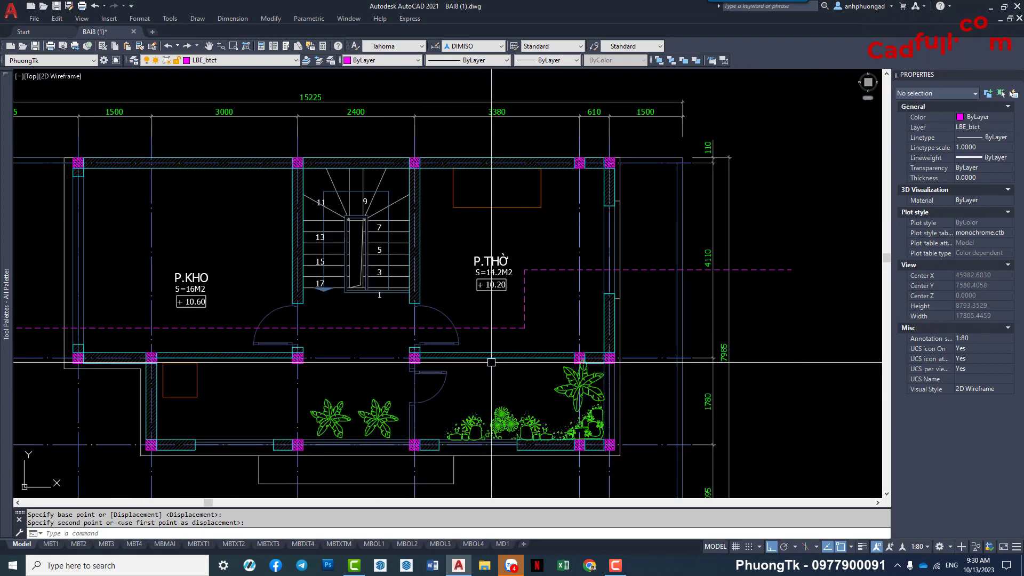
scroll(469, 352, "up", 2)
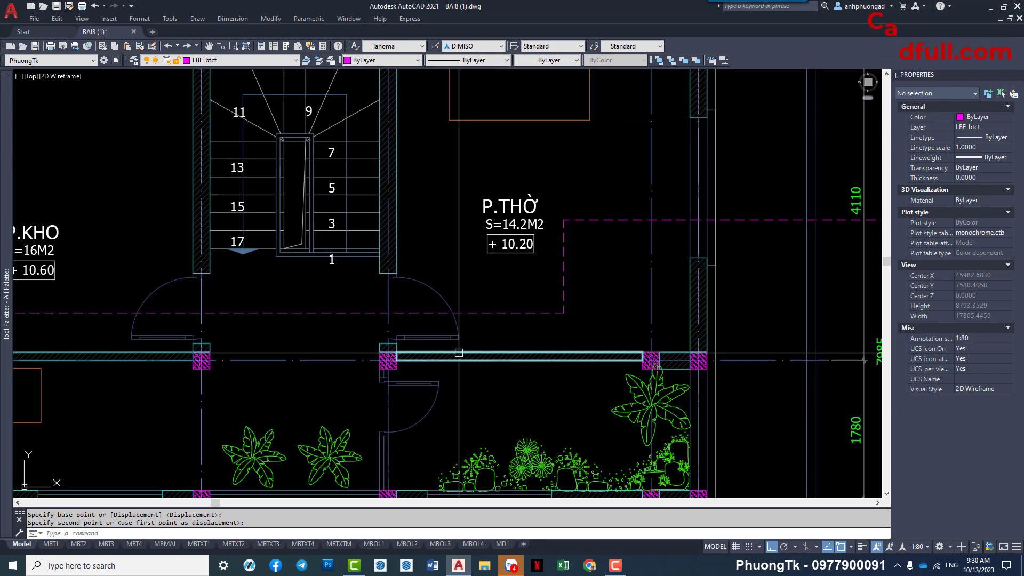
scroll(373, 299, "up", 2)
scroll(363, 304, "down", 9)
scroll(346, 332, "down", 3)
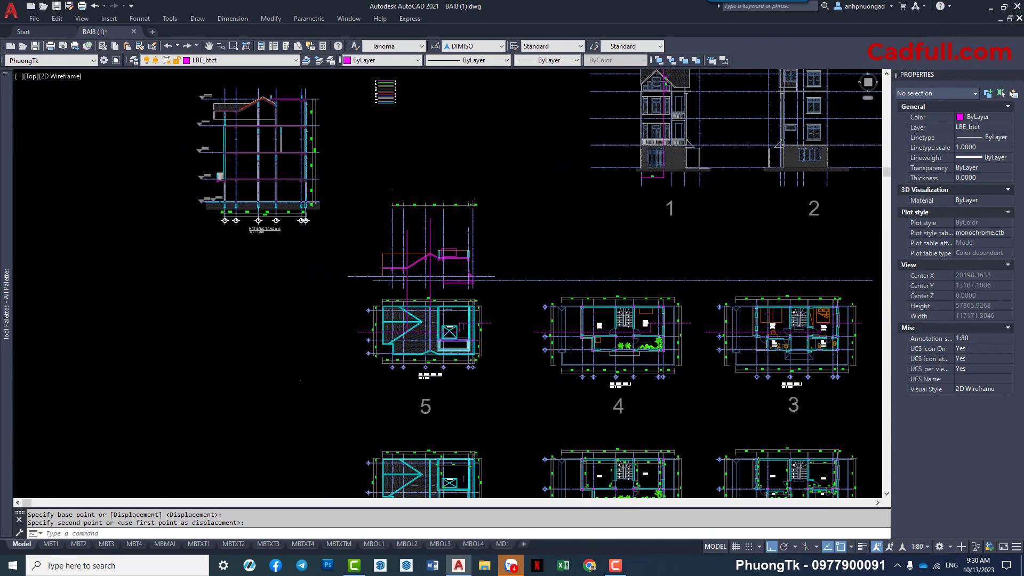
scroll(458, 350, "up", 9)
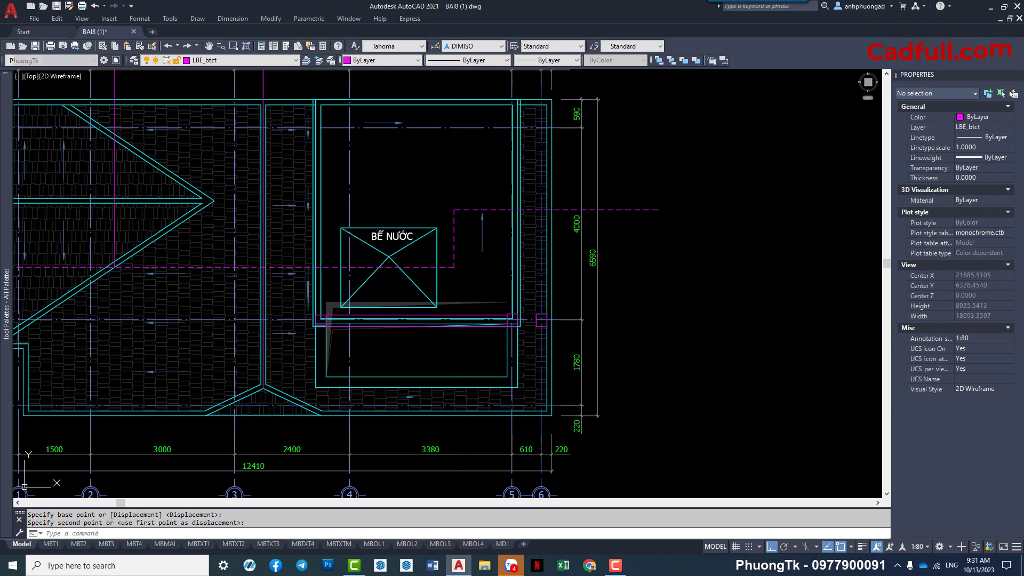
Undo the last two edits, then start a line at the slab edge below the tank and cancel it.
key("ctrl+z")
key("ctrl+z")
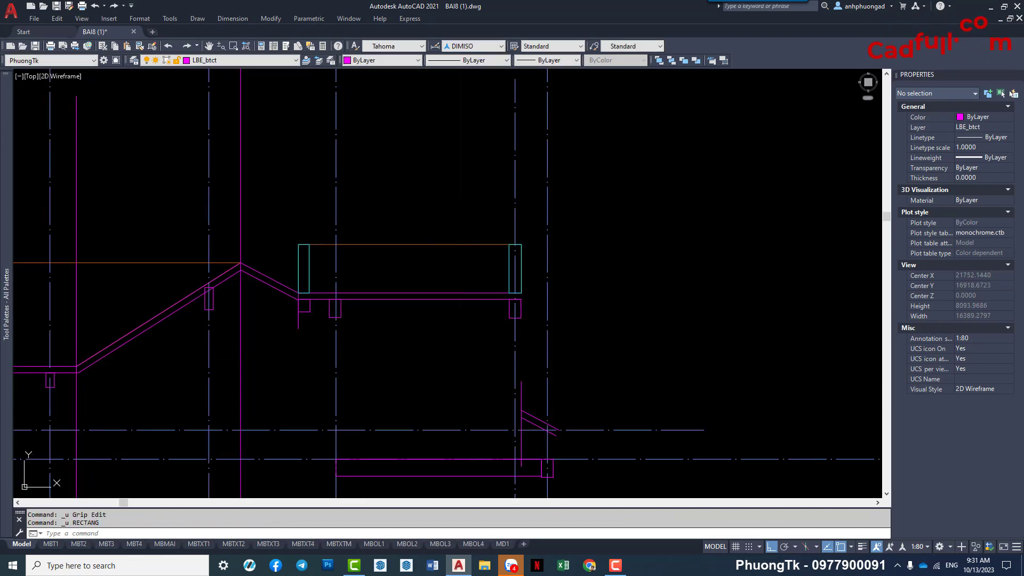
key("ctrl+z")
key("ctrl+z")
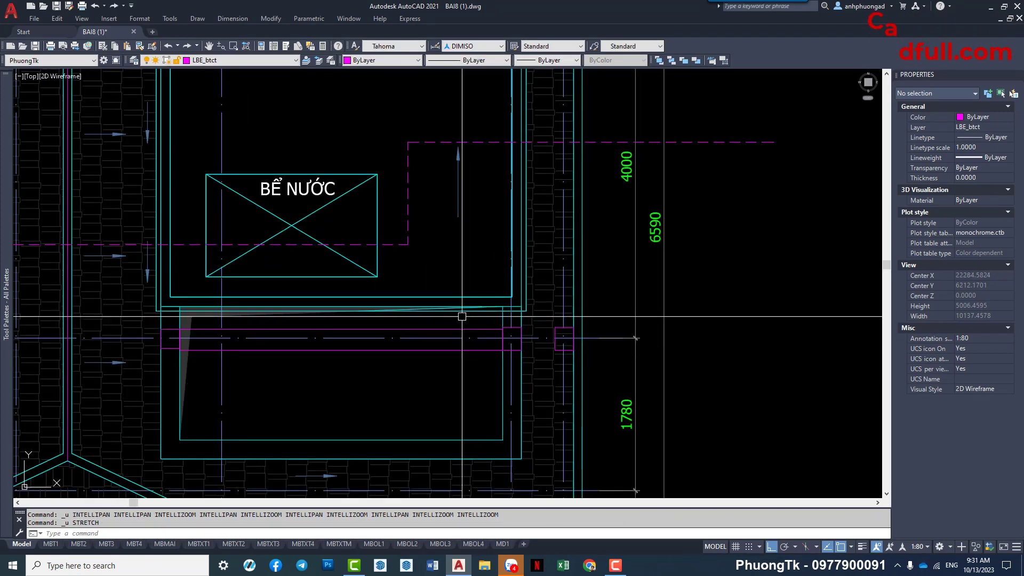
middle_click_drag(462, 316, 354, 301)
type("l")
key("Return")
left_click(457, 324)
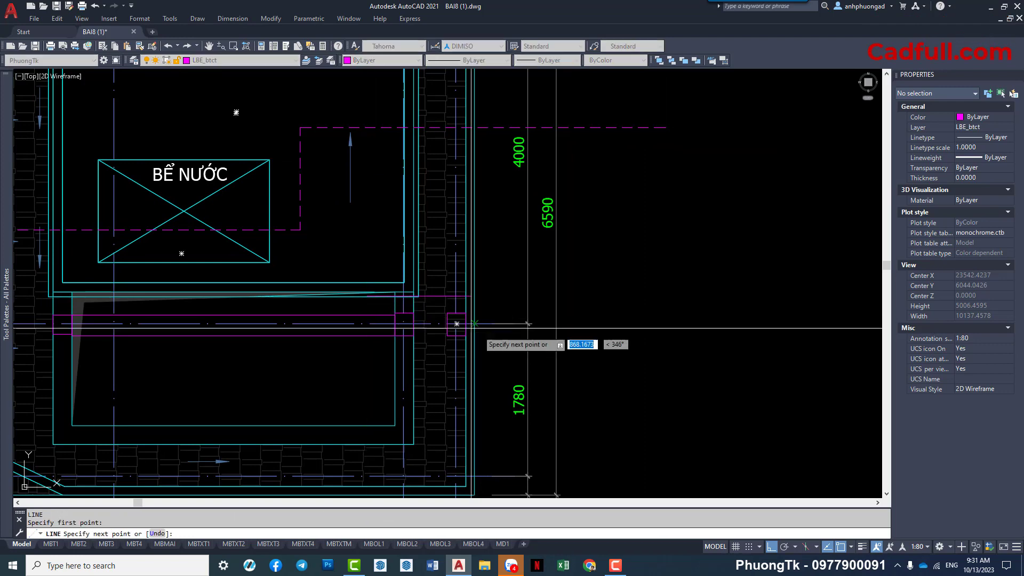
scroll(474, 328, "down", 6)
middle_click_drag(725, 352, 541, 352)
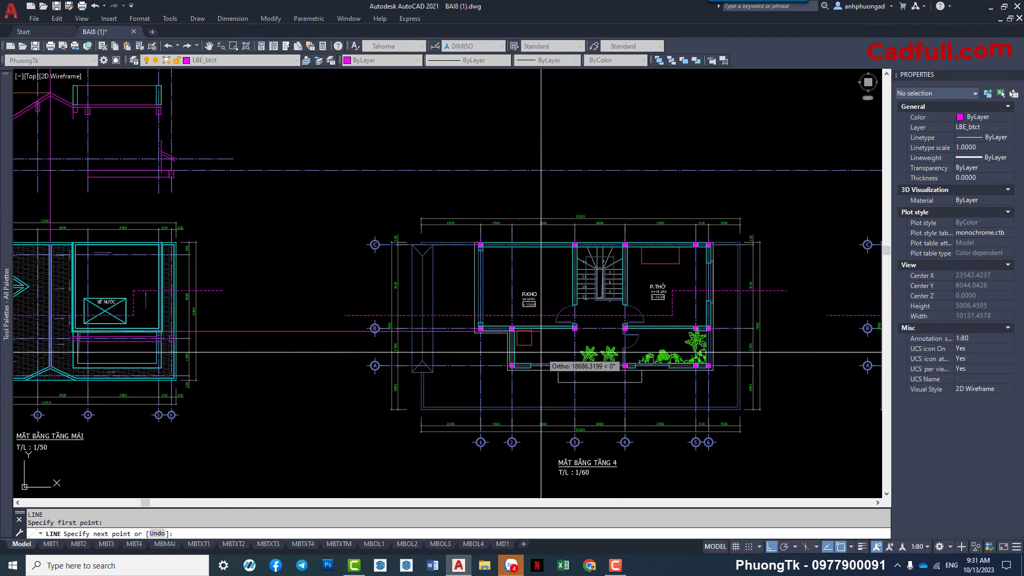
key("Escape")
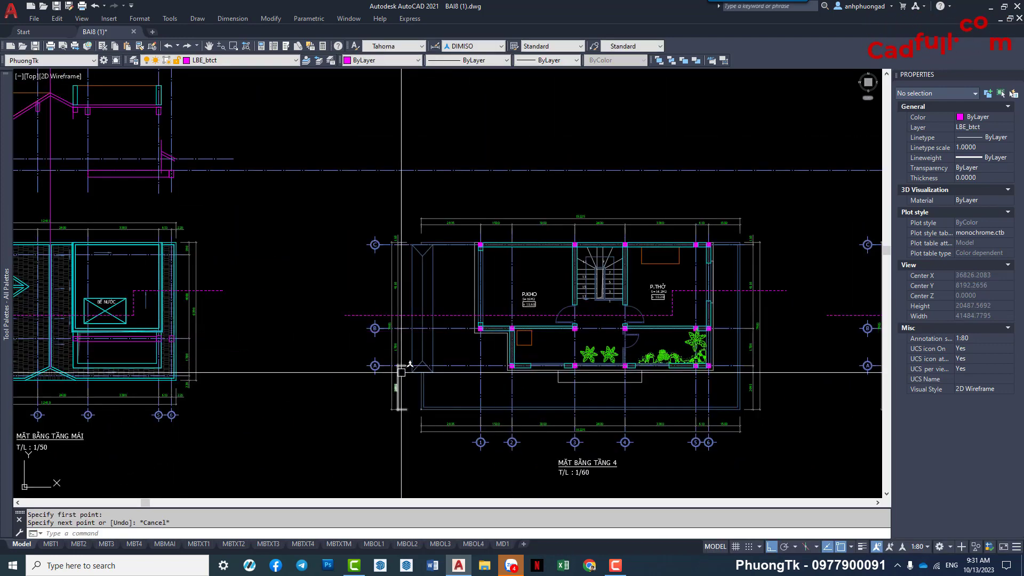
Redraw the line from a start point by the water tank across to floor plan 4.
middle_click_drag(282, 371, 307, 358)
type("l")
key("Return")
scroll(374, 267, "up", 2)
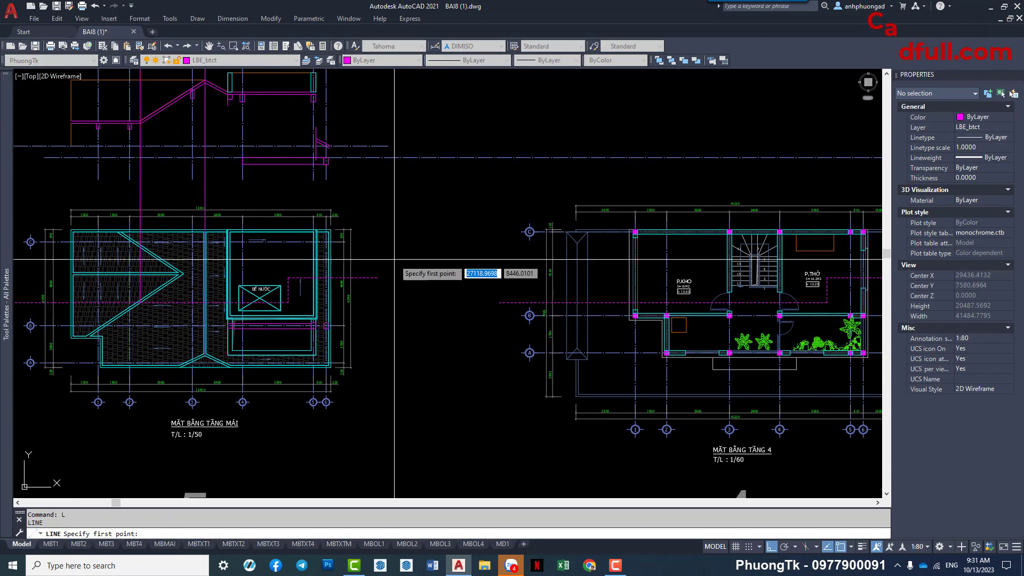
scroll(331, 245, "up", 1)
scroll(259, 267, "up", 1)
middle_click_drag(259, 275, 285, 283)
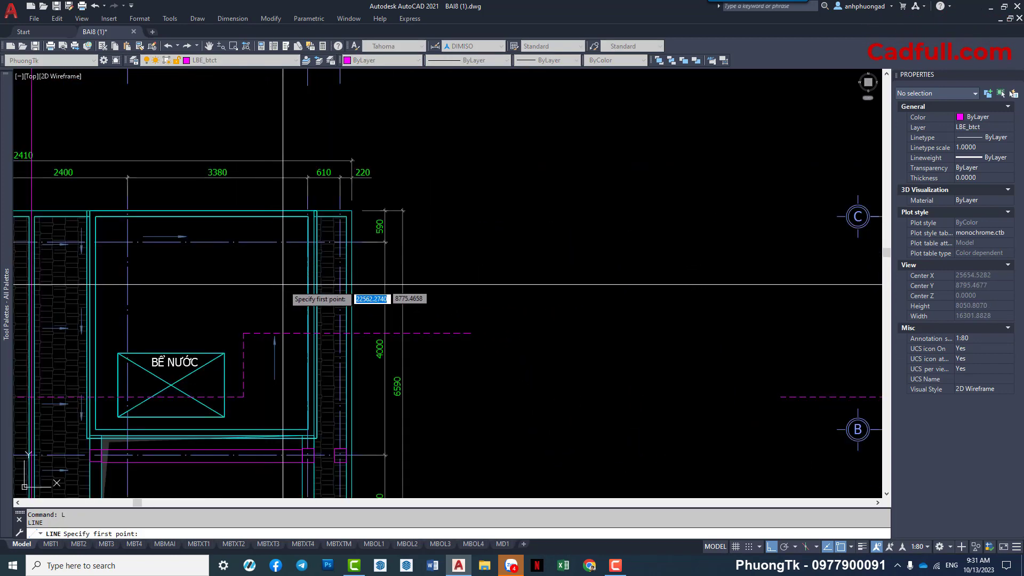
scroll(437, 286, "down", 2)
scroll(433, 299, "down", 2)
scroll(416, 303, "down", 2)
middle_click_drag(415, 303, 398, 297)
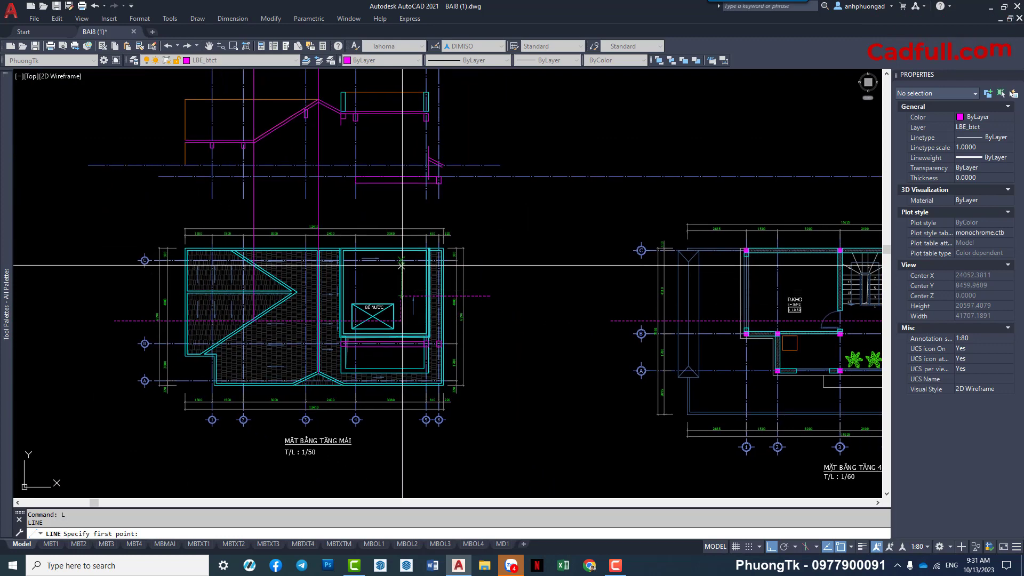
left_click(404, 288)
mouse_move(640, 293)
middle_mouse_down()
mouse_move(320, 289)
mouse_move(736, 266)
middle_mouse_up()
key("Escape")
Move the roof plan together with the magenta horizontal guide line into alignment.
type("m")
key("Return")
left_click(250, 184)
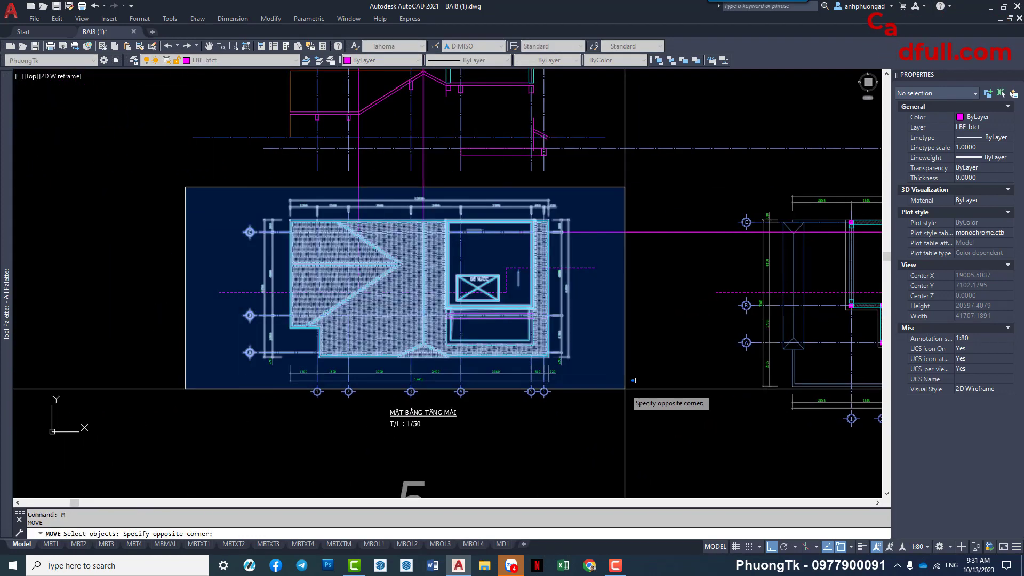
scroll(560, 222, "up", 2)
scroll(509, 252, "up", 2)
left_click(509, 252)
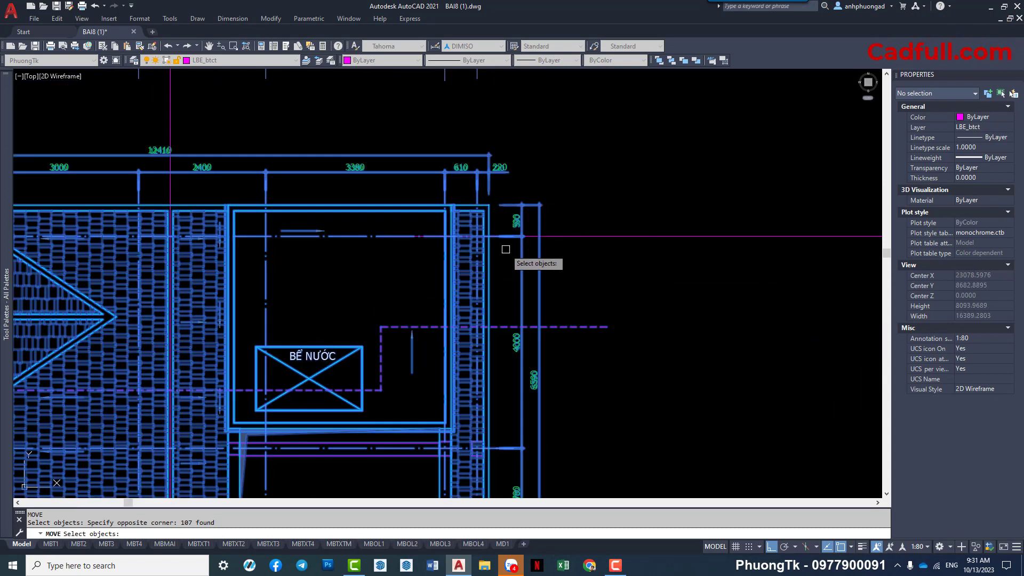
middle_click_drag(549, 260, 253, 294)
middle_click_drag(330, 329, 176, 340)
left_click(363, 301)
scroll(384, 296, "up", 4)
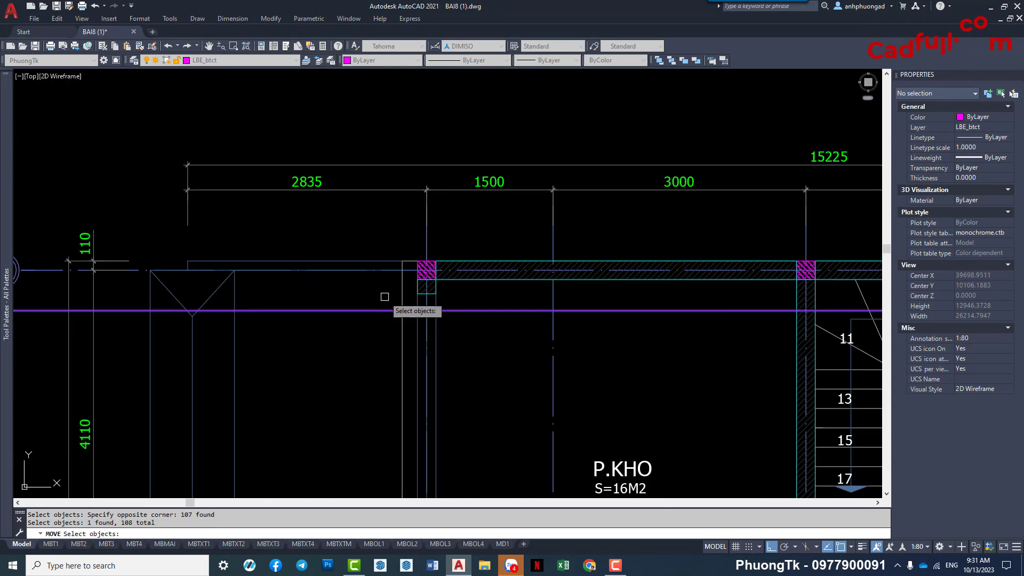
left_click(373, 270)
scroll(344, 330, "down", 4)
scroll(344, 331, "down", 4)
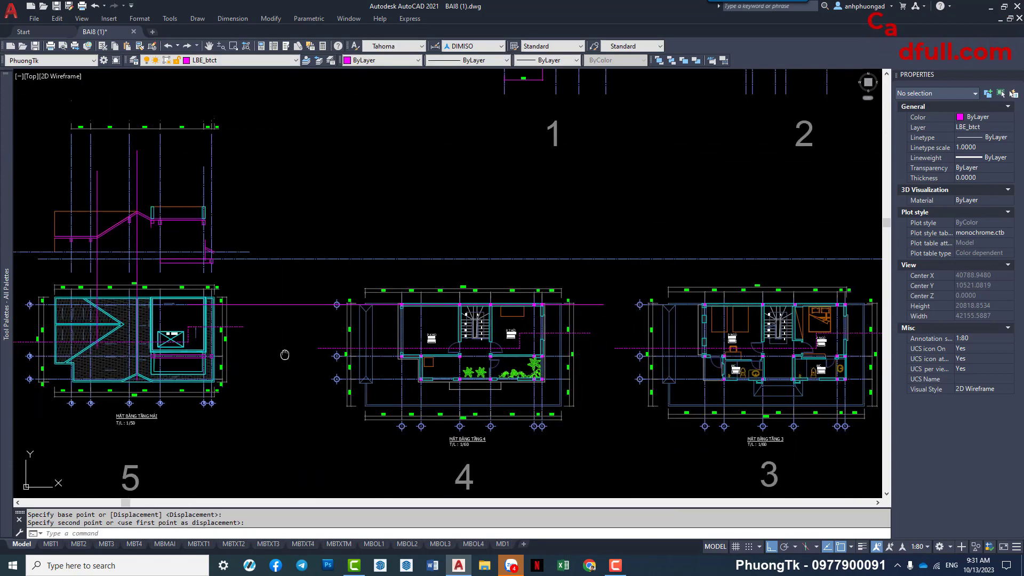
scroll(264, 347, "up", 3)
scroll(264, 347, "up", 3)
Draw a 31796.2664-long horizontal line from the tank edge across floor plan 4, then select it.
type("L")
key("Return")
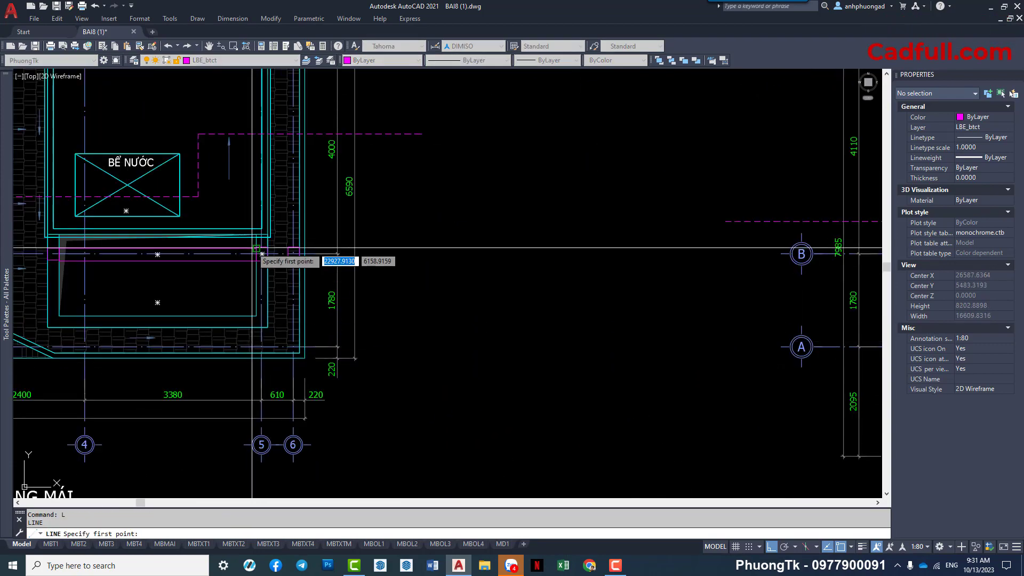
left_click(242, 242)
scroll(242, 241, "down", 5)
middle_click_drag(853, 347, 363, 347)
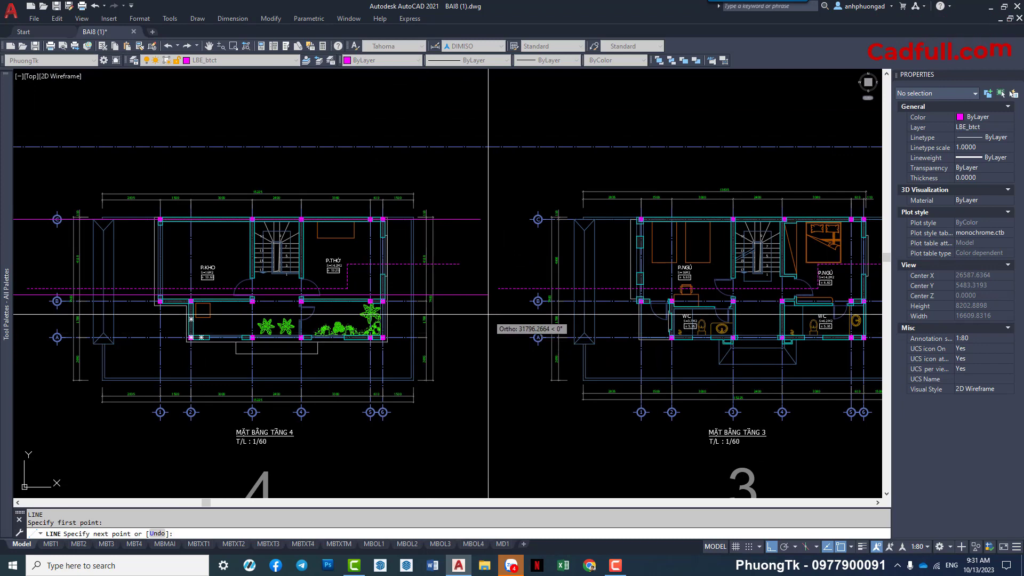
scroll(360, 305, "up", 5)
key("Escape")
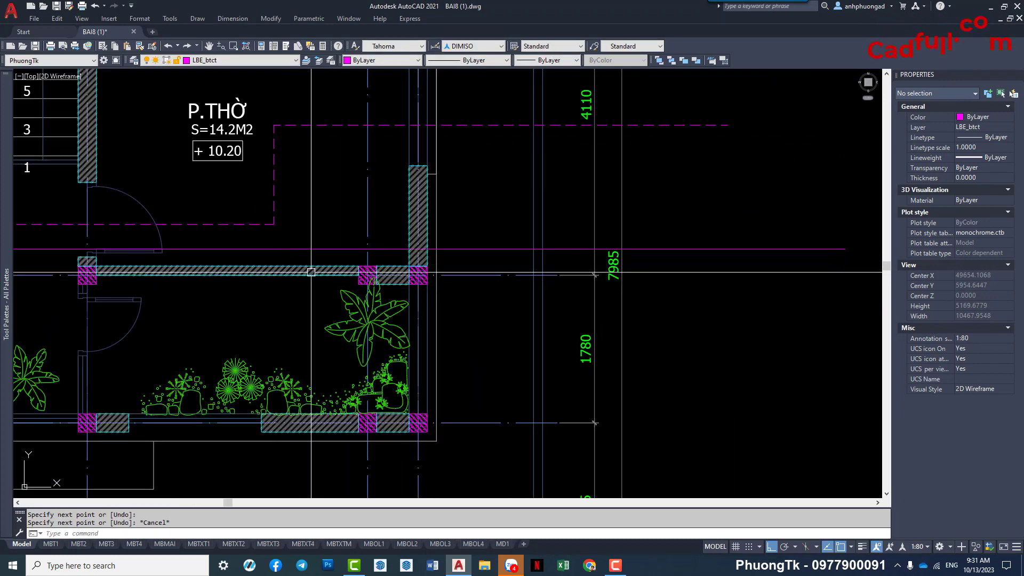
middle_click_drag(298, 263, 378, 320)
scroll(503, 342, "down", 5)
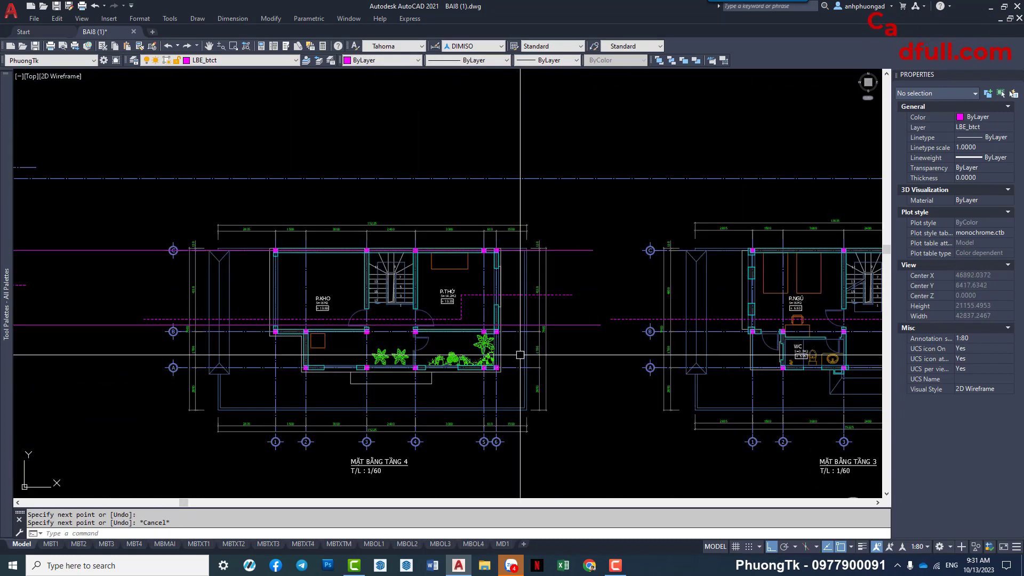
left_click(584, 324)
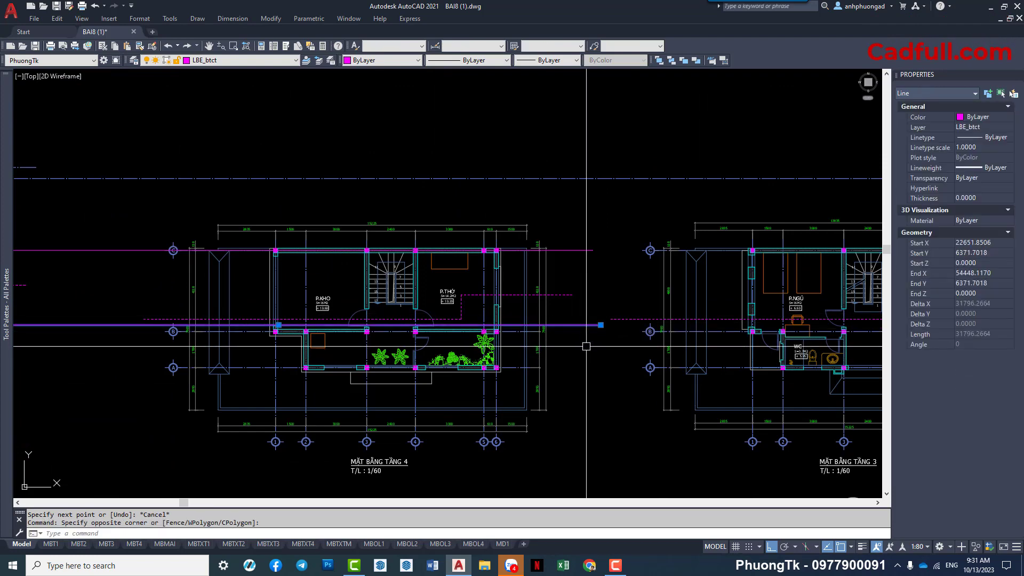
Erase the selected long line and recentre the view on floor plan 4.
type("e")
key("Return")
middle_click_drag(587, 346, 875, 341)
scroll(251, 285, "up", 4)
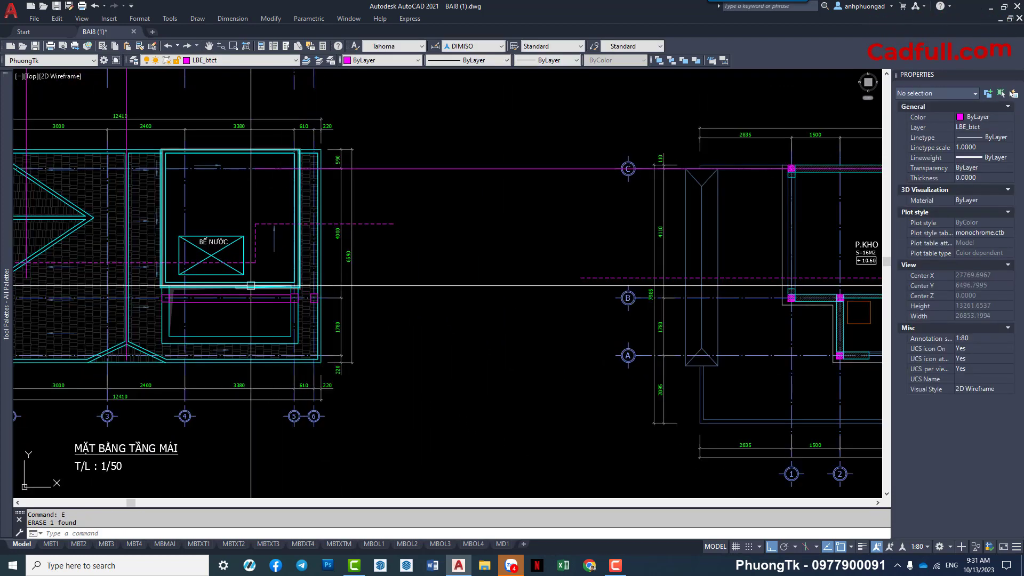
scroll(212, 298, "up", 5)
scroll(273, 270, "down", 4)
scroll(274, 270, "down", 3)
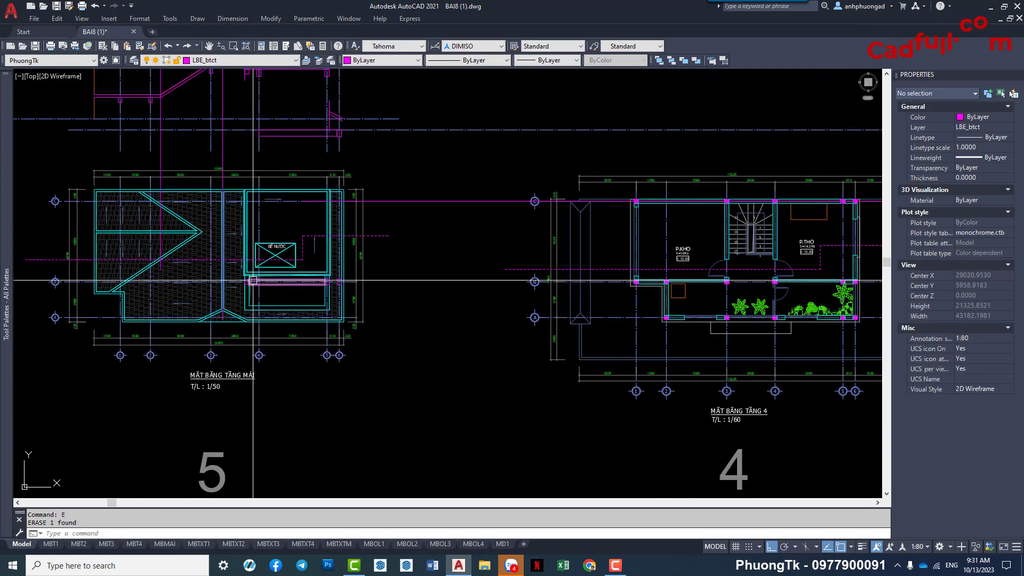
middle_click_drag(674, 296, 685, 330)
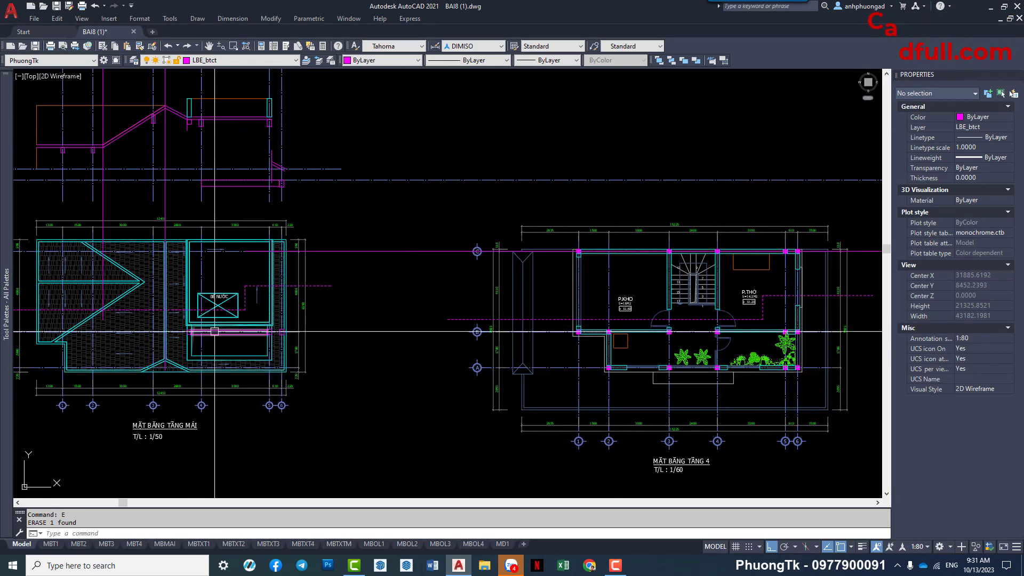
scroll(215, 331, "up", 2)
scroll(232, 332, "up", 2)
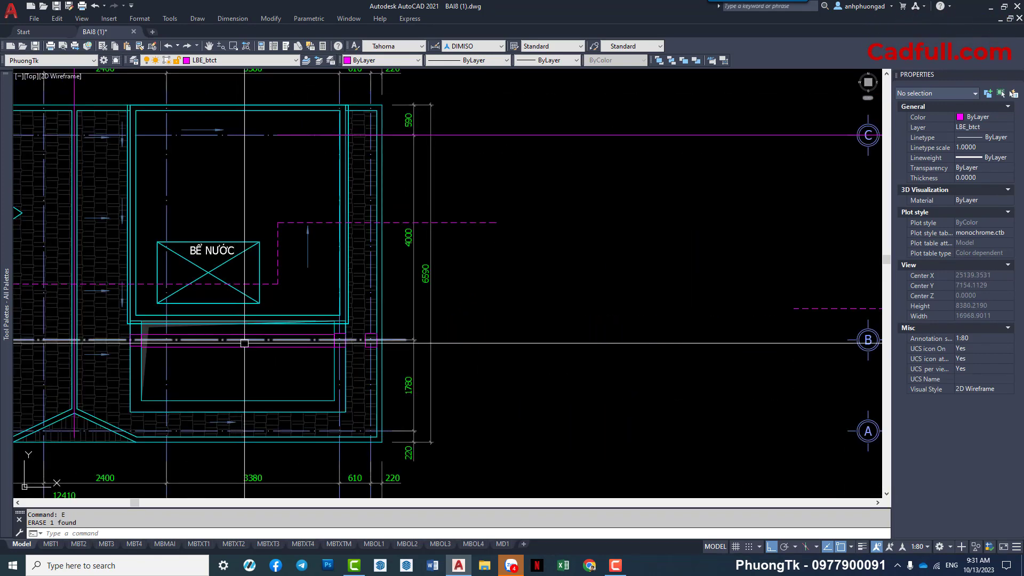
scroll(190, 333, "up", 2)
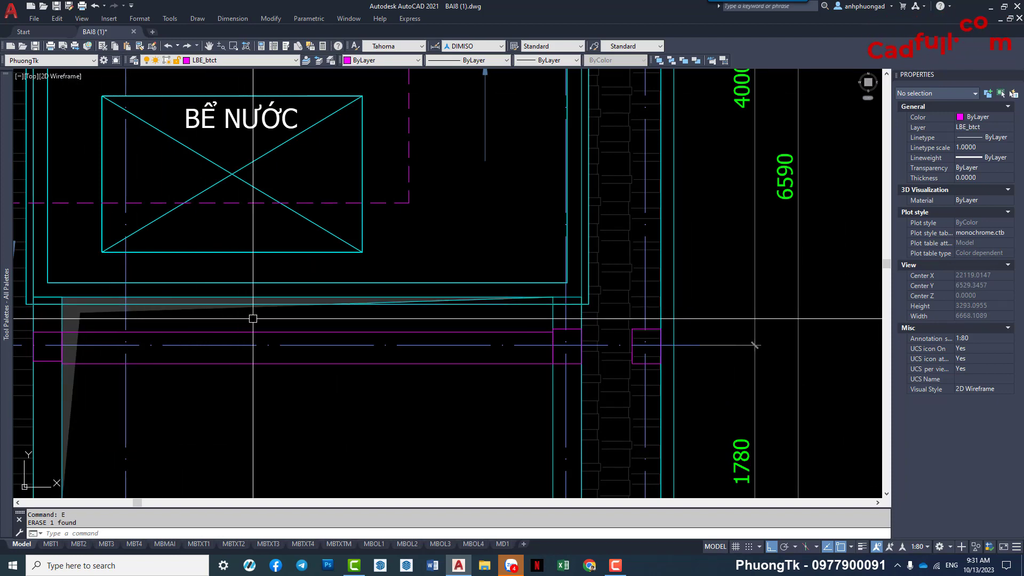
scroll(77, 318, "down", 3)
Zoom in on the roof section and its beams near the water tank.
mouse_move(80, 320)
middle_mouse_down()
mouse_move(151, 362)
mouse_move(338, 339)
middle_mouse_up()
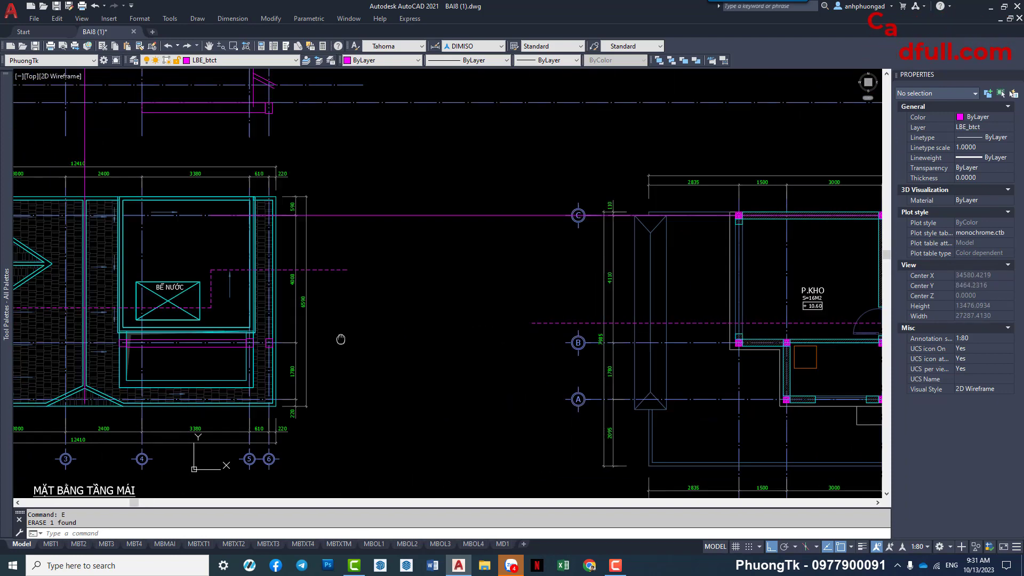
scroll(374, 331, "up", 2)
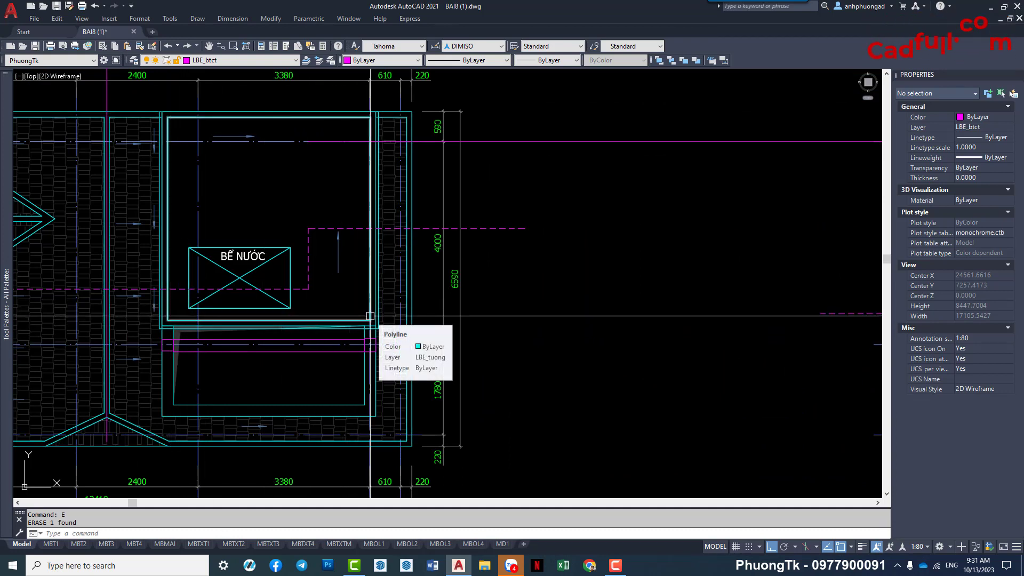
scroll(370, 315, "down", 5)
scroll(240, 312, "up", 5)
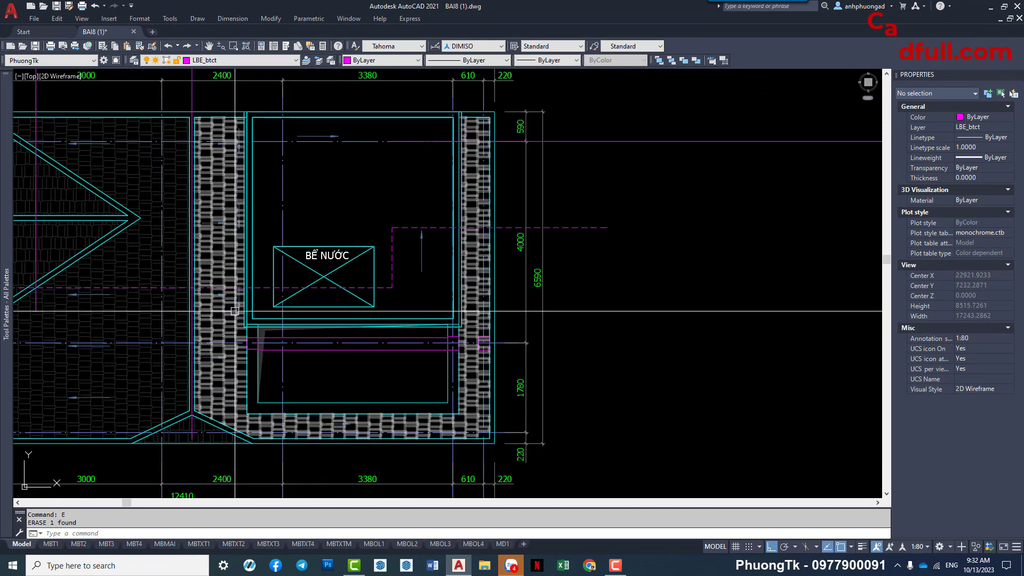
scroll(331, 320, "down", 5)
scroll(426, 341, "up", 1)
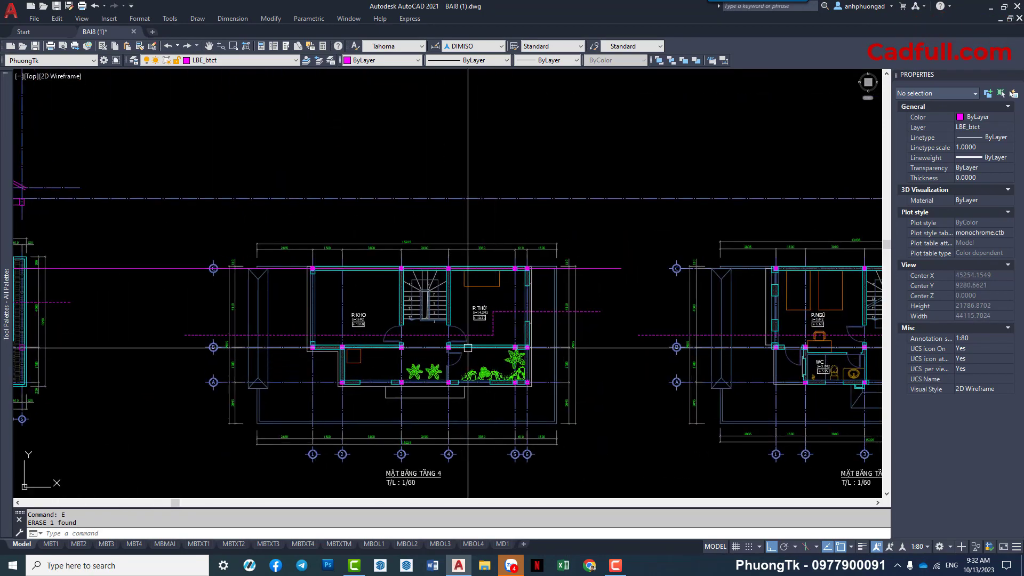
scroll(456, 346, "up", 4)
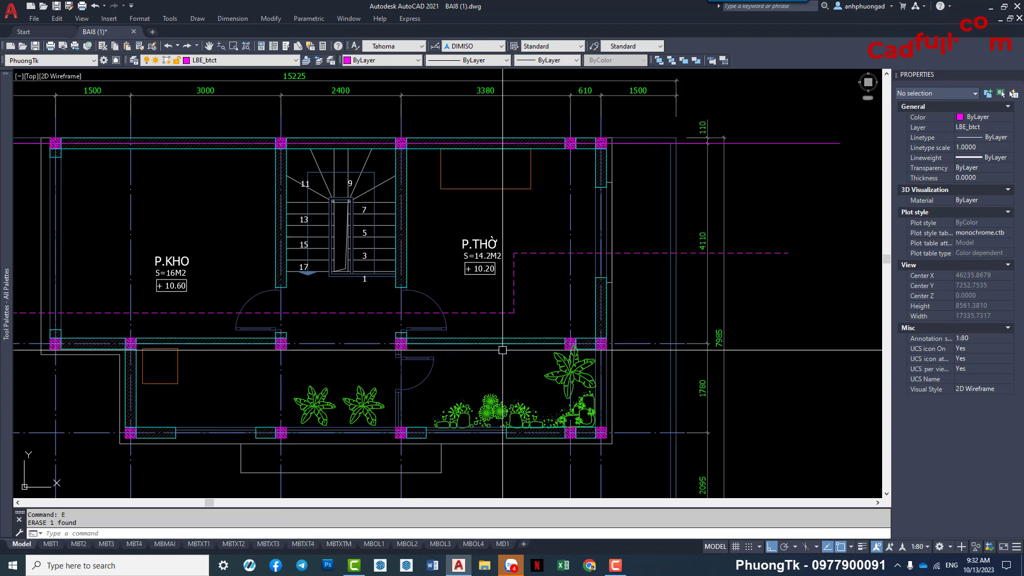
scroll(593, 345, "down", 2)
scroll(552, 256, "down", 4)
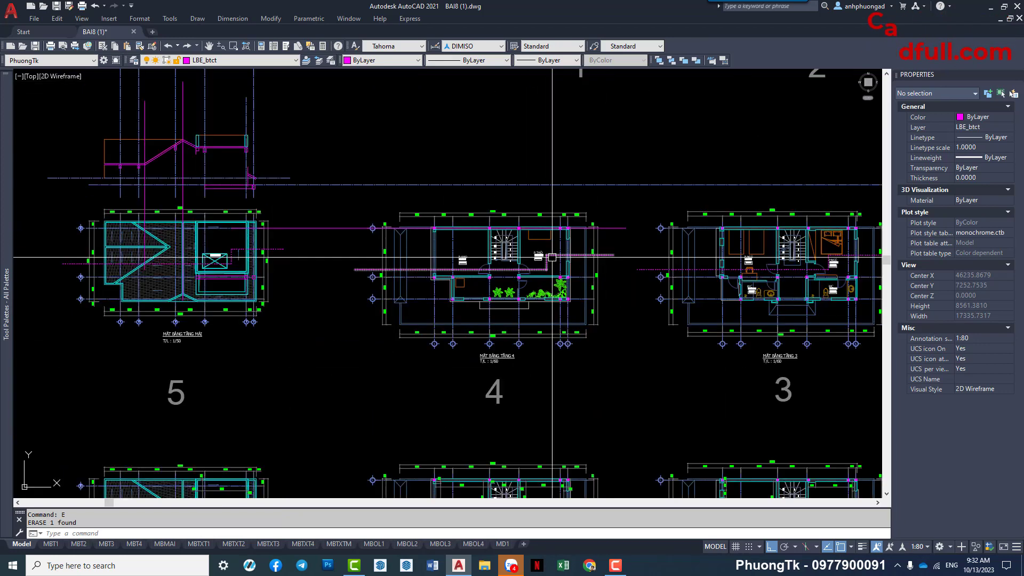
middle_click_drag(207, 247, 292, 316)
scroll(384, 270, "up", 1)
scroll(350, 281, "up", 3)
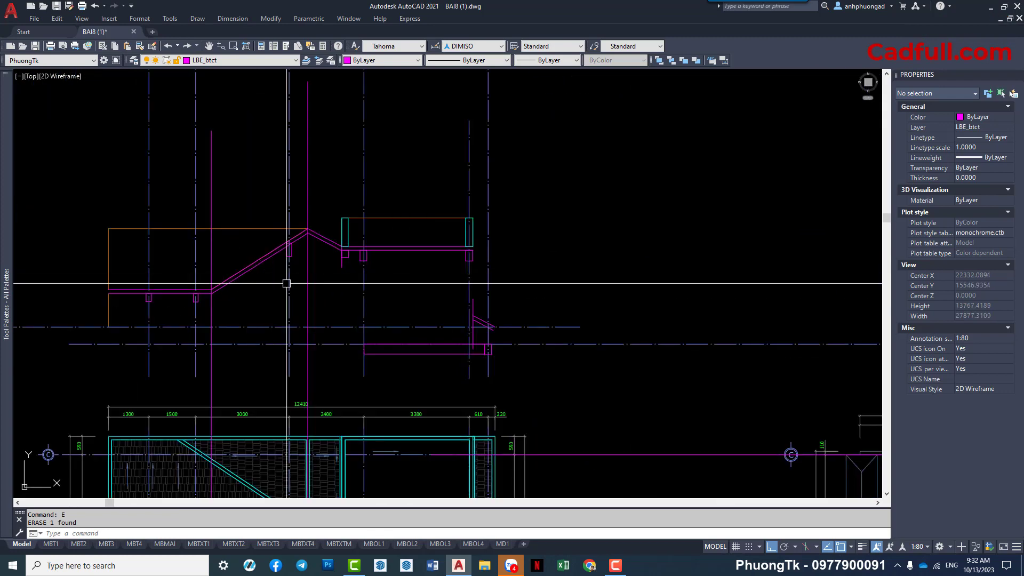
scroll(338, 286, "up", 2)
middle_click_drag(338, 286, 451, 255)
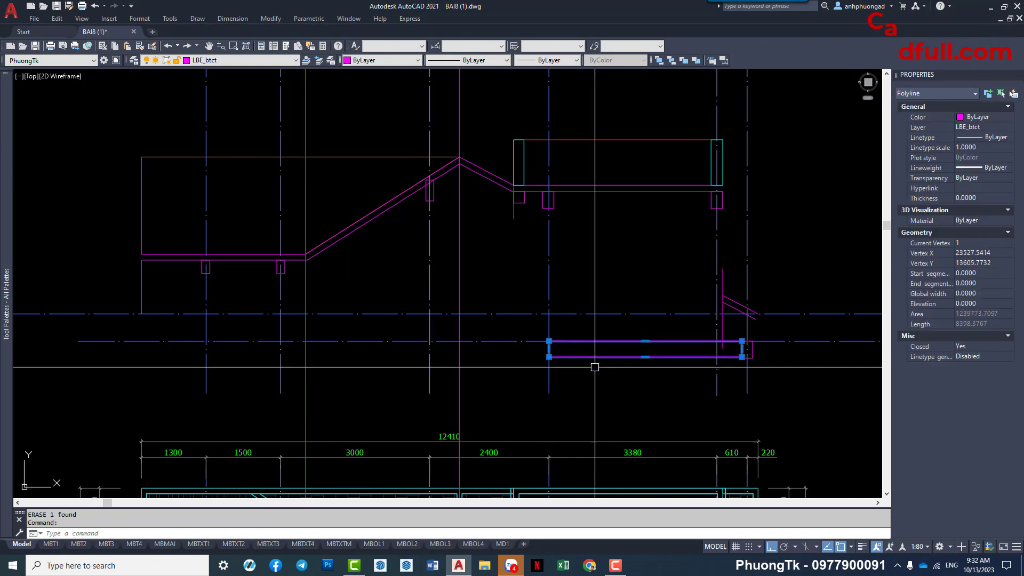
Delete the lower slab rectangle and copy the beam section down to that level.
key("Return")
type("c")
key("Return")
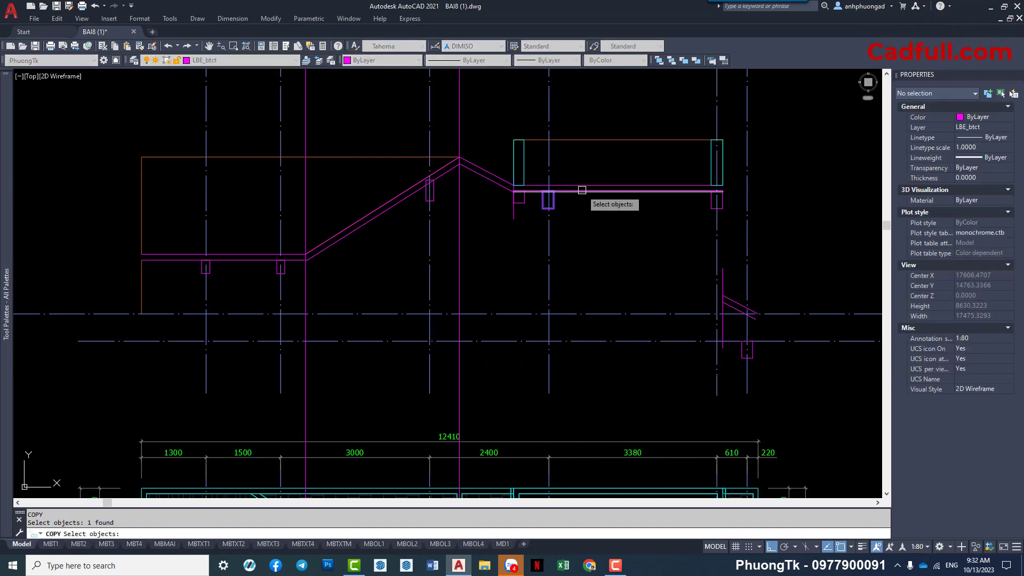
key("Return")
left_click(571, 190)
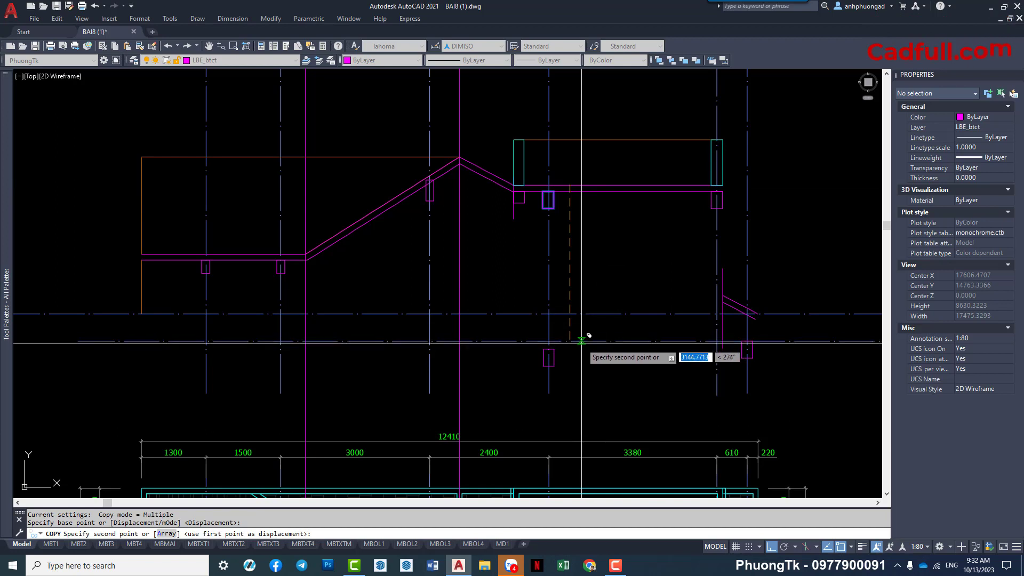
left_click(582, 340)
key("Escape")
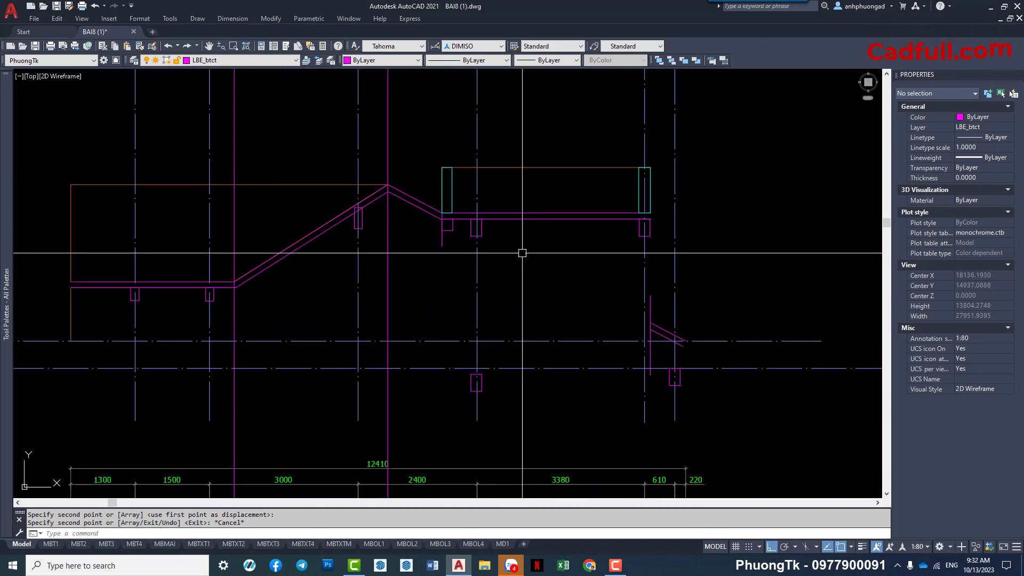
middle_click_drag(553, 251, 579, 252)
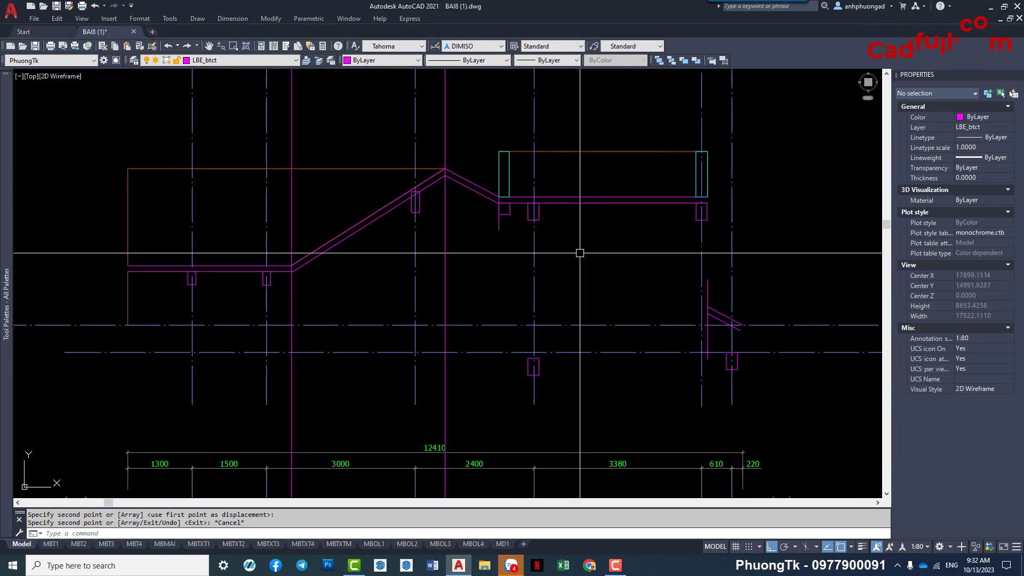